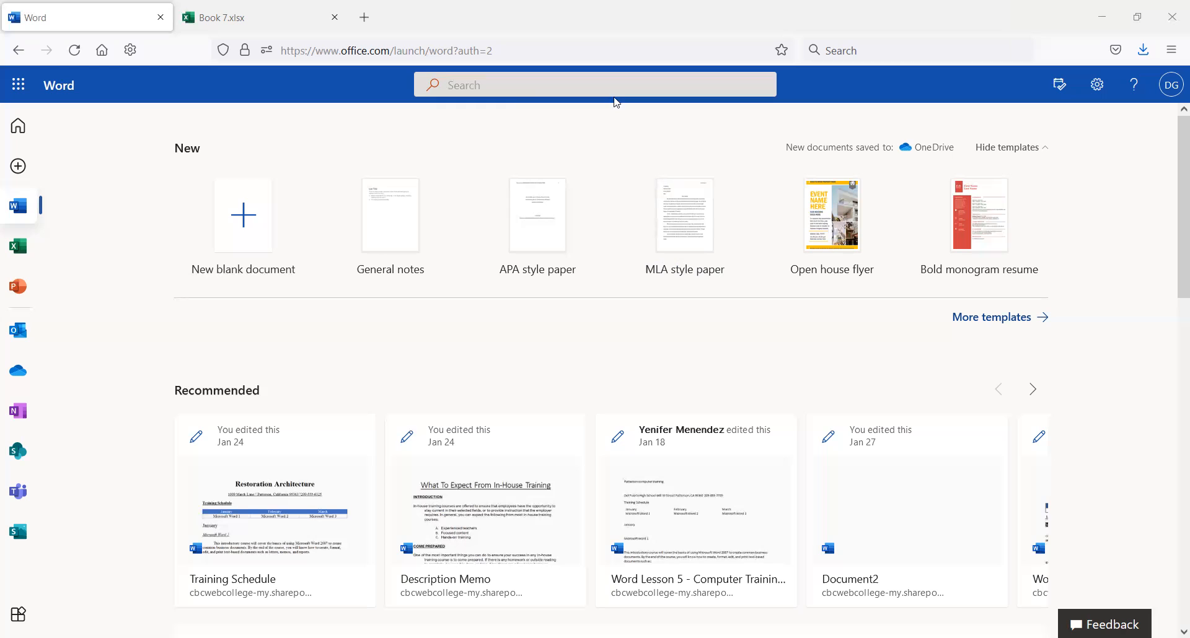
Step: Switch to the Book 7.xlsx browser tab to show the empty workbook
left_click(246, 12)
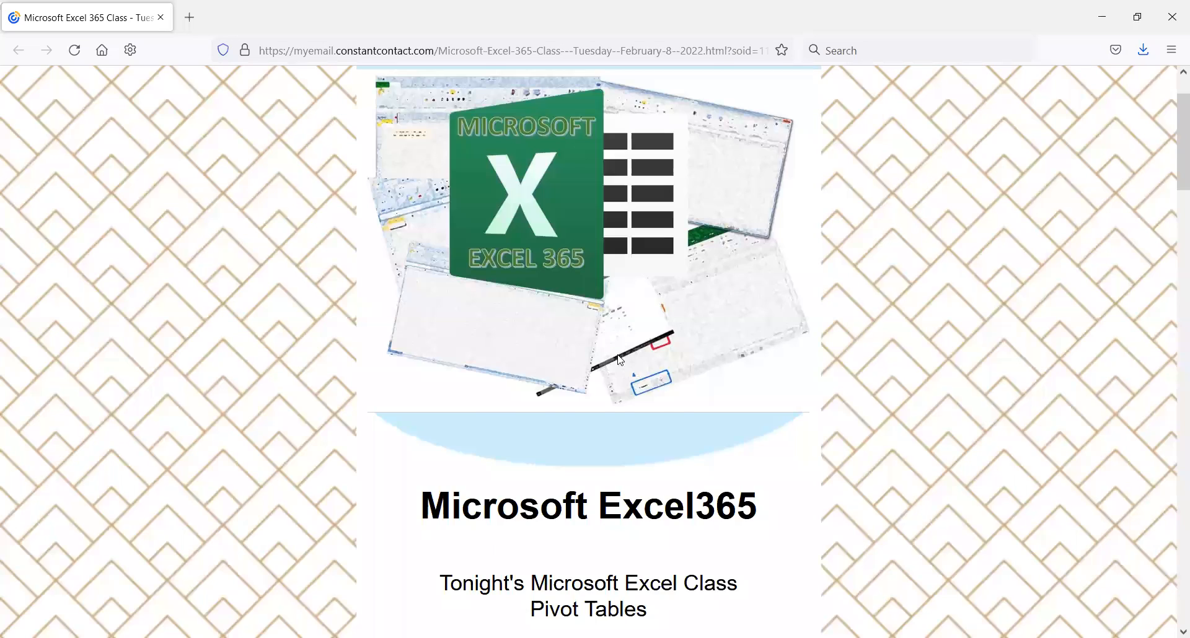
scroll(630, 356, "down", 2)
scroll(620, 472, "down", 1)
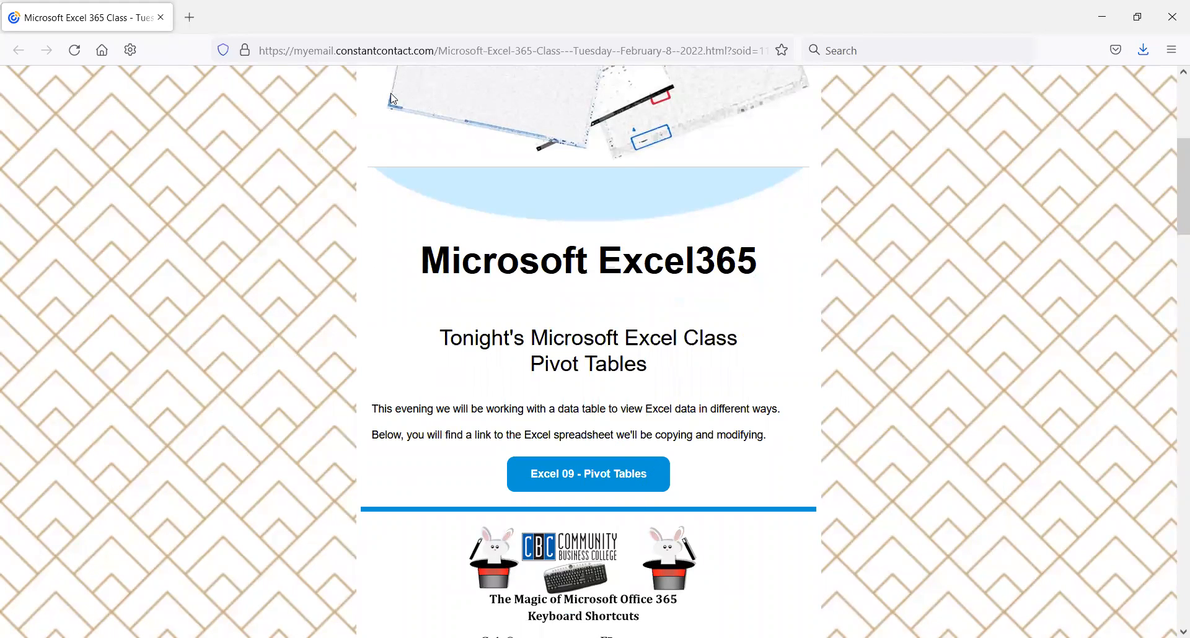
Step: Switch to the window holding Excel09 Pivot Tables and scroll to the top of the sales table
key("alt+Tab")
key("alt+Tab")
scroll(412, 471, "up", 15)
scroll(220, 469, "up", 9)
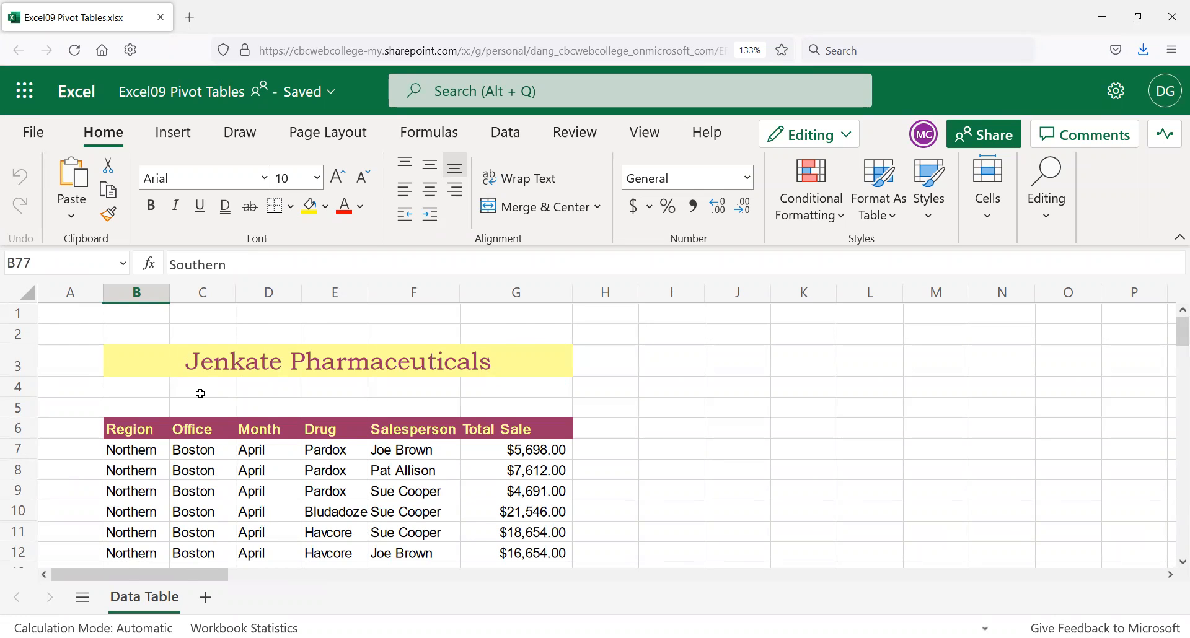
Step: Select the Jenkate sales table from the G85 total up to A1
scroll(203, 394, "down", 20)
scroll(203, 395, "down", 5)
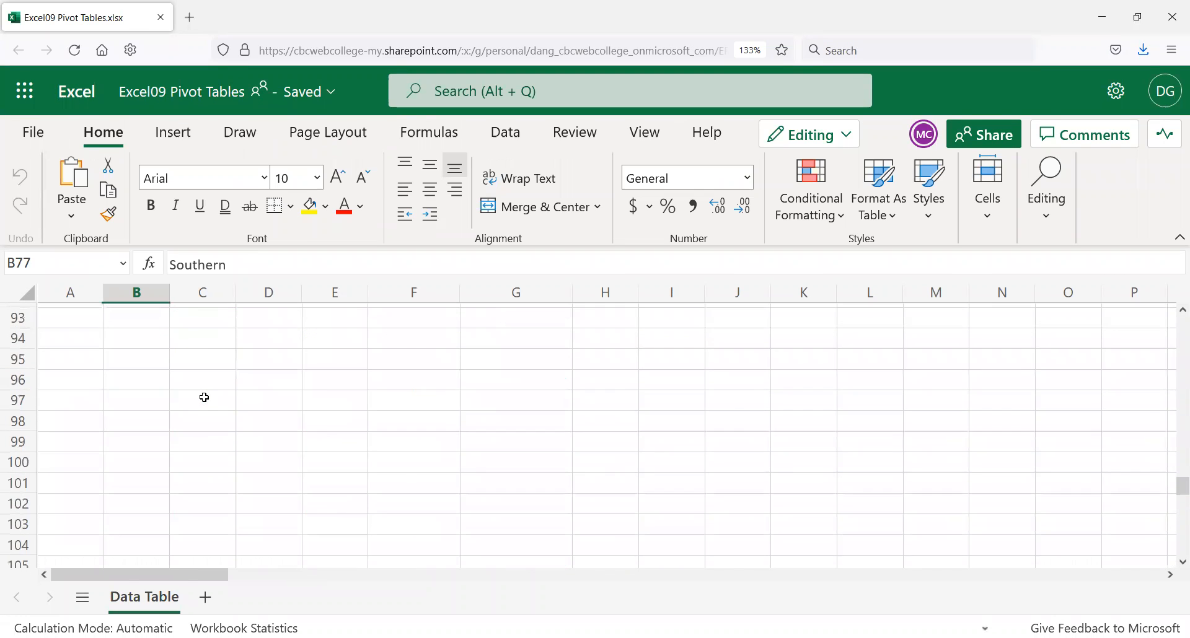
scroll(301, 370, "up", 2)
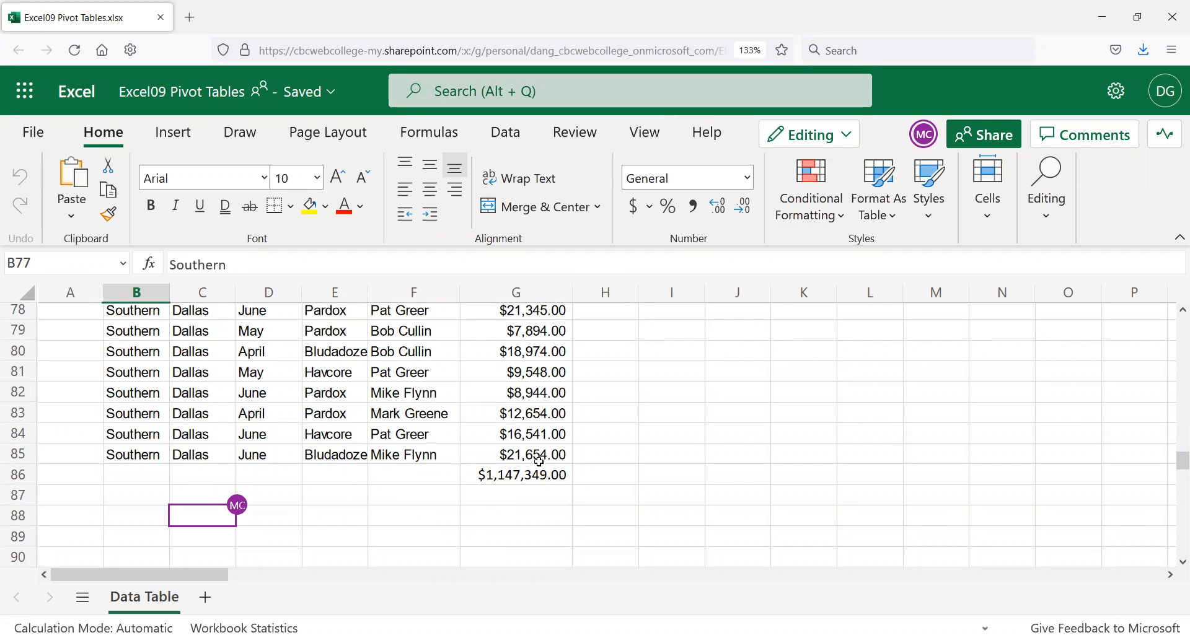
left_click_drag(538, 462, 5, 5)
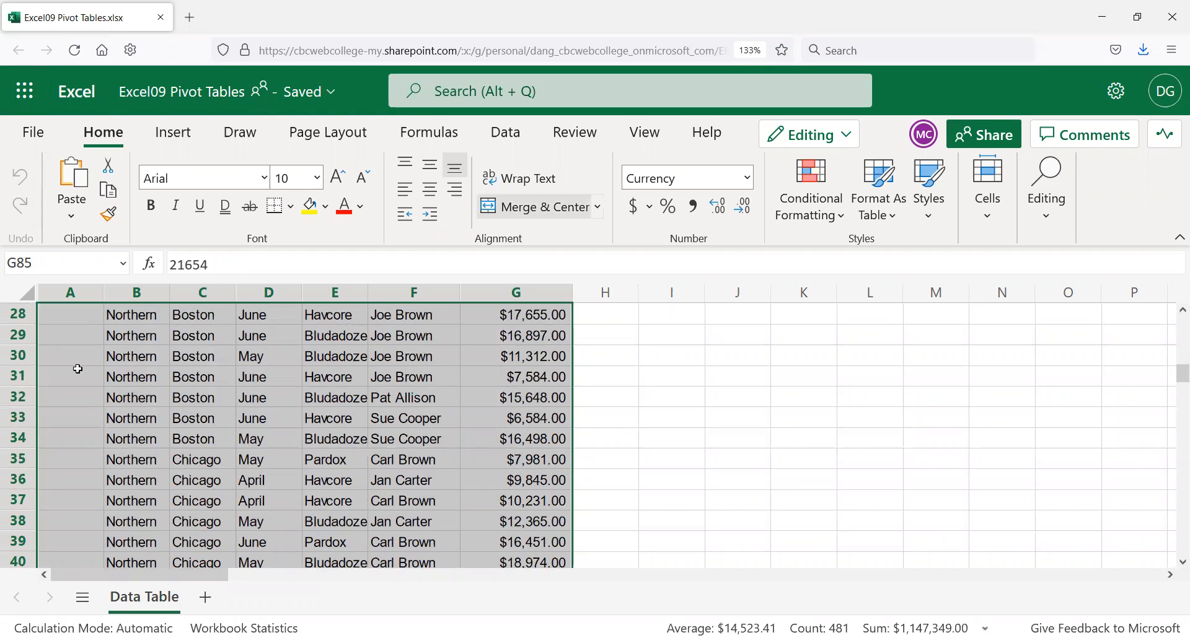
scroll(108, 345, "up", 9)
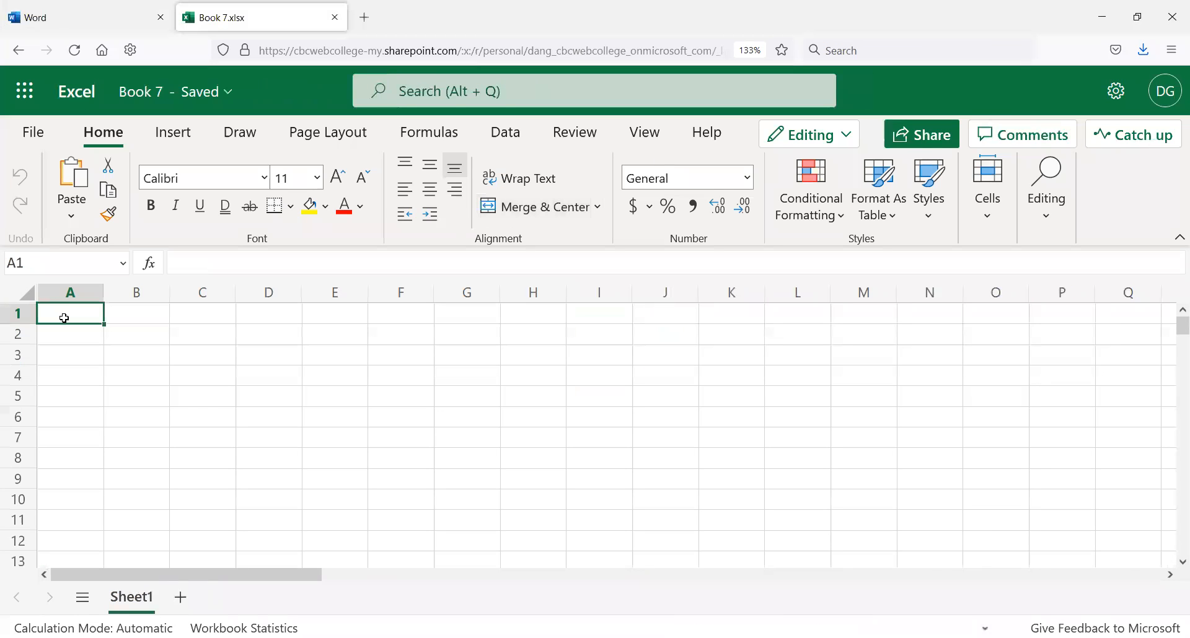
Step: Paste the sales table at A1 and rename the workbook 'Excel09 - Pivot Tables'
key("ctrl+v")
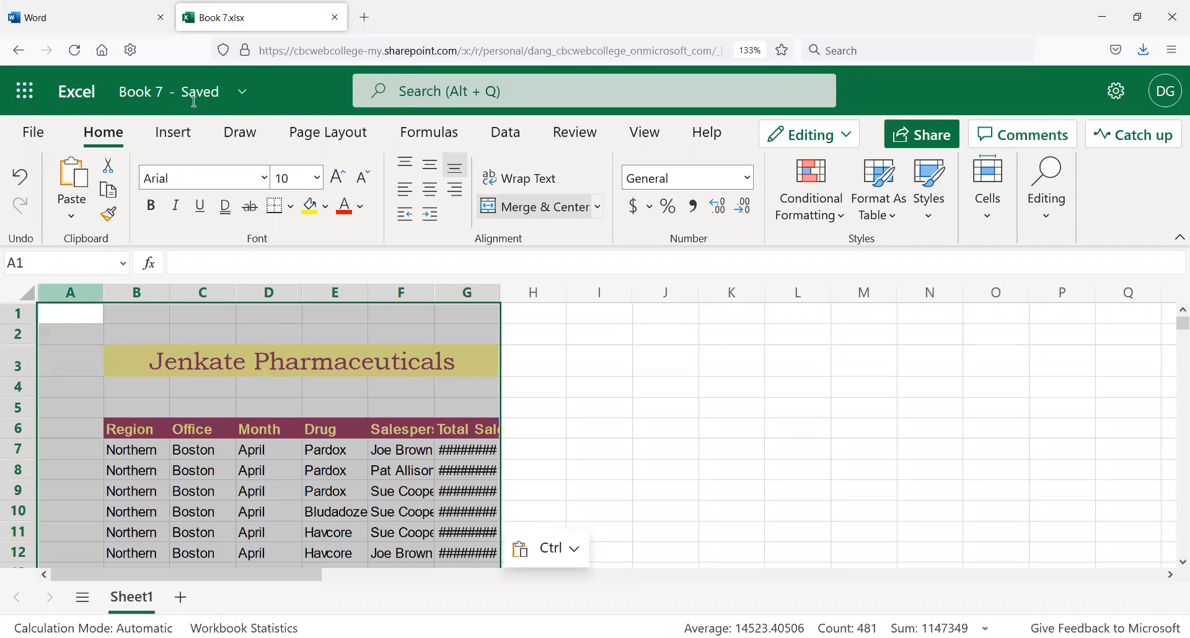
left_click(243, 95)
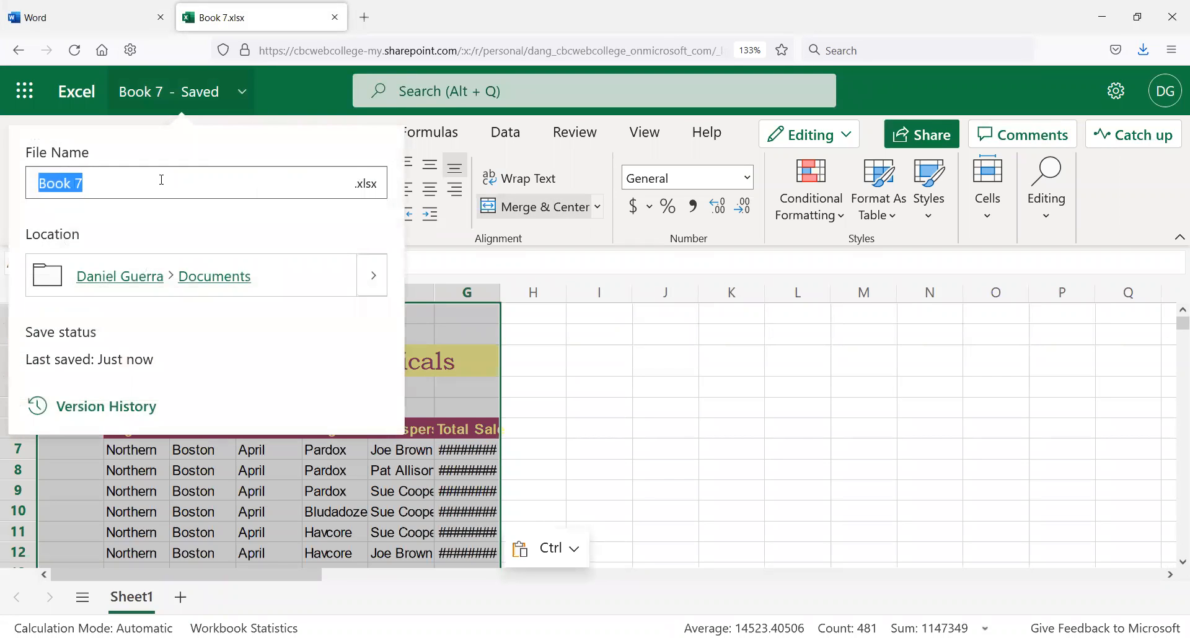
type("Excel09")
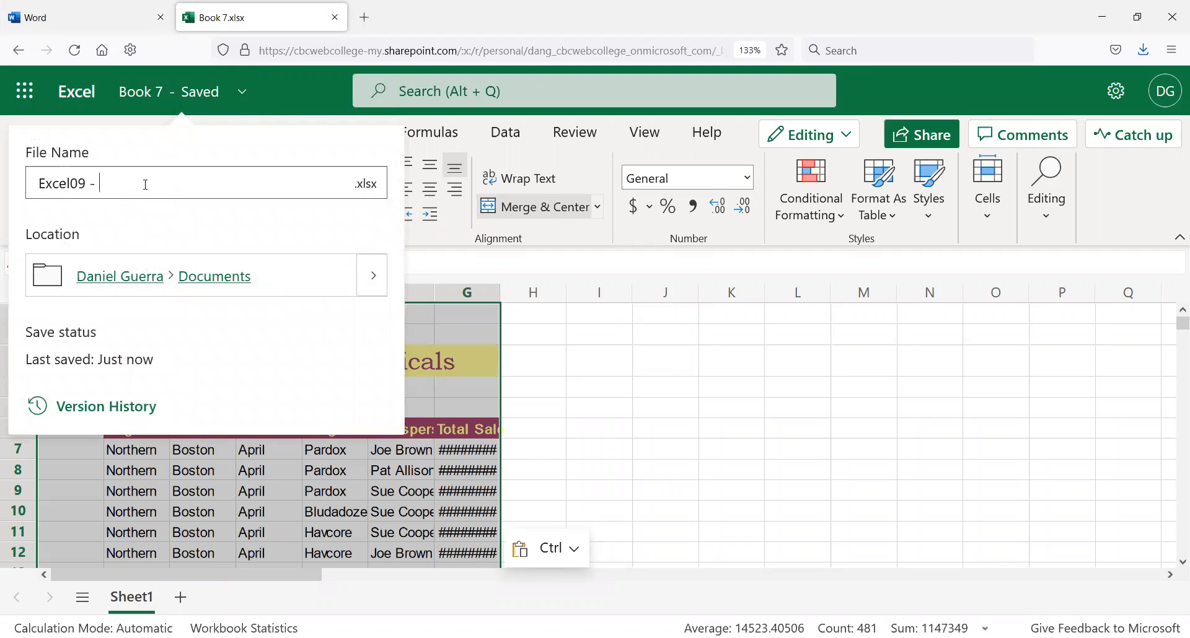
type(" - Pivot Tables")
key("Return")
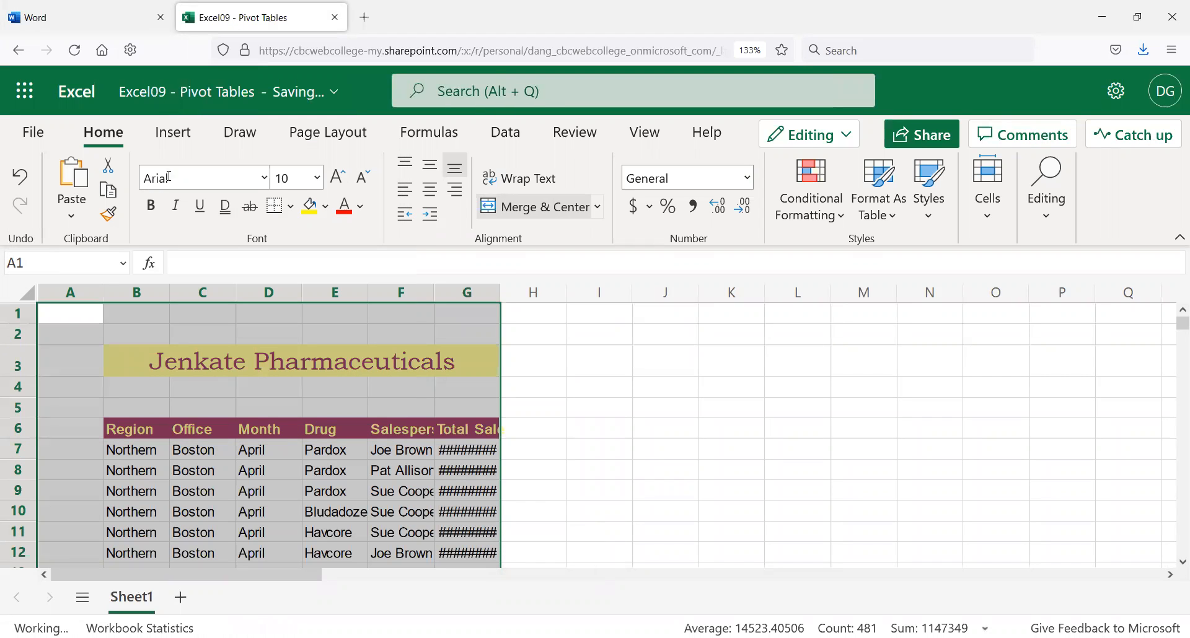
left_click(292, 392)
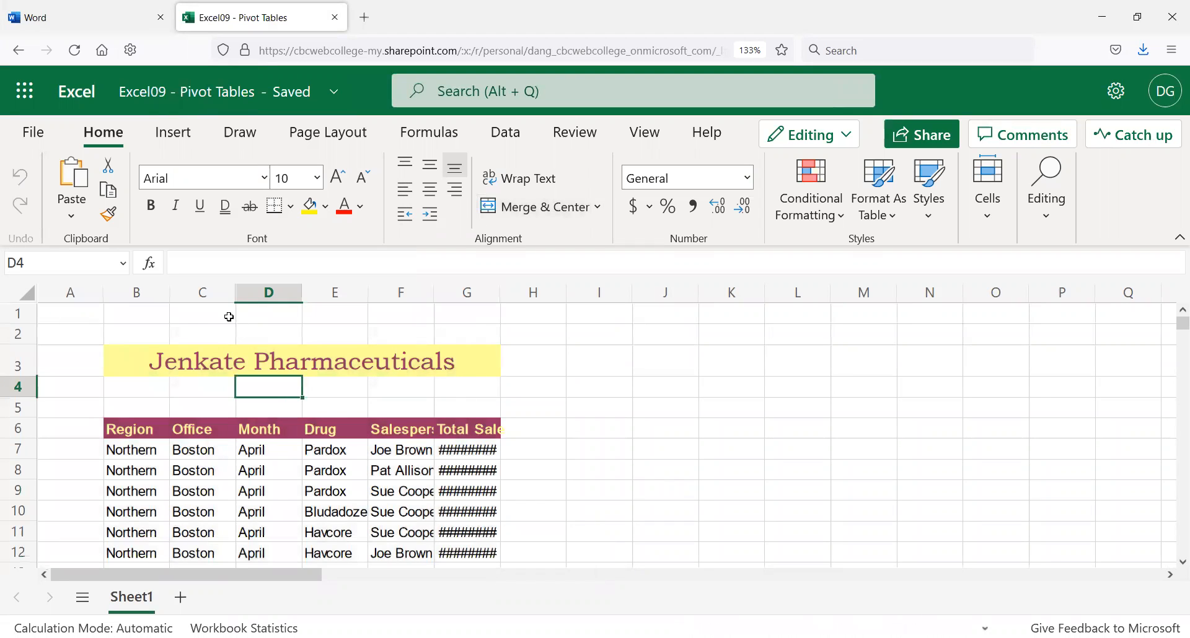
Step: Rename the Sheet1 worksheet to 'Data Table'
double_click(134, 597)
key("ctrl+a")
type("Data Table")
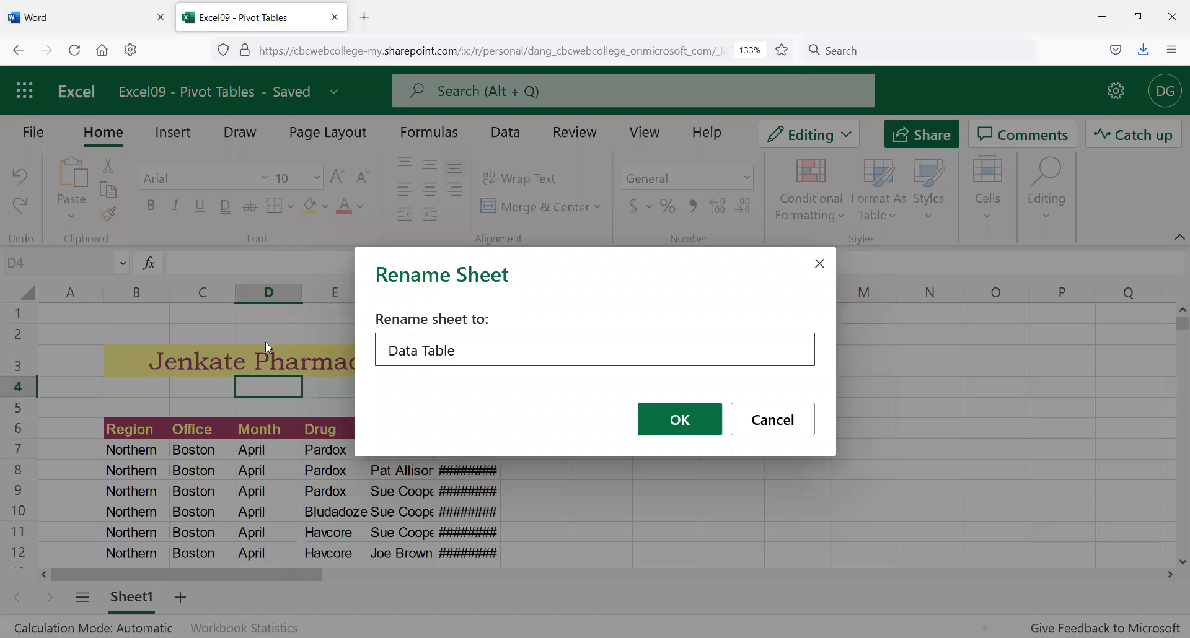
left_click(682, 421)
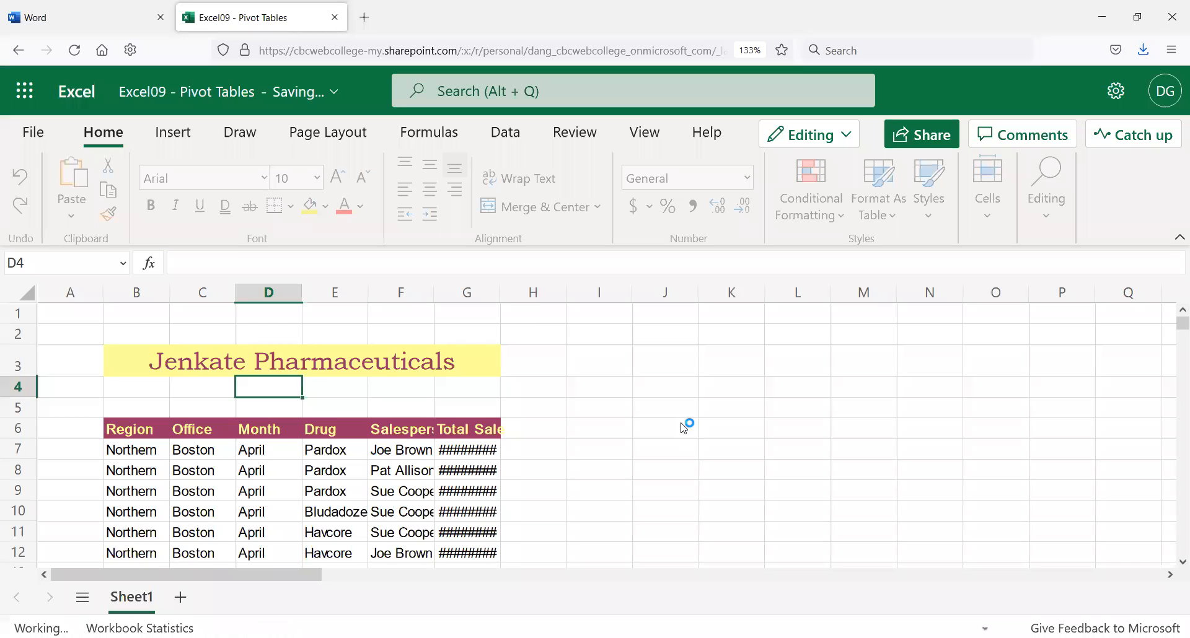
Step: Widen columns G and F so Total Sale amounts and Salesperson names show fully
double_click(501, 293)
left_click_drag(512, 297, 537, 293)
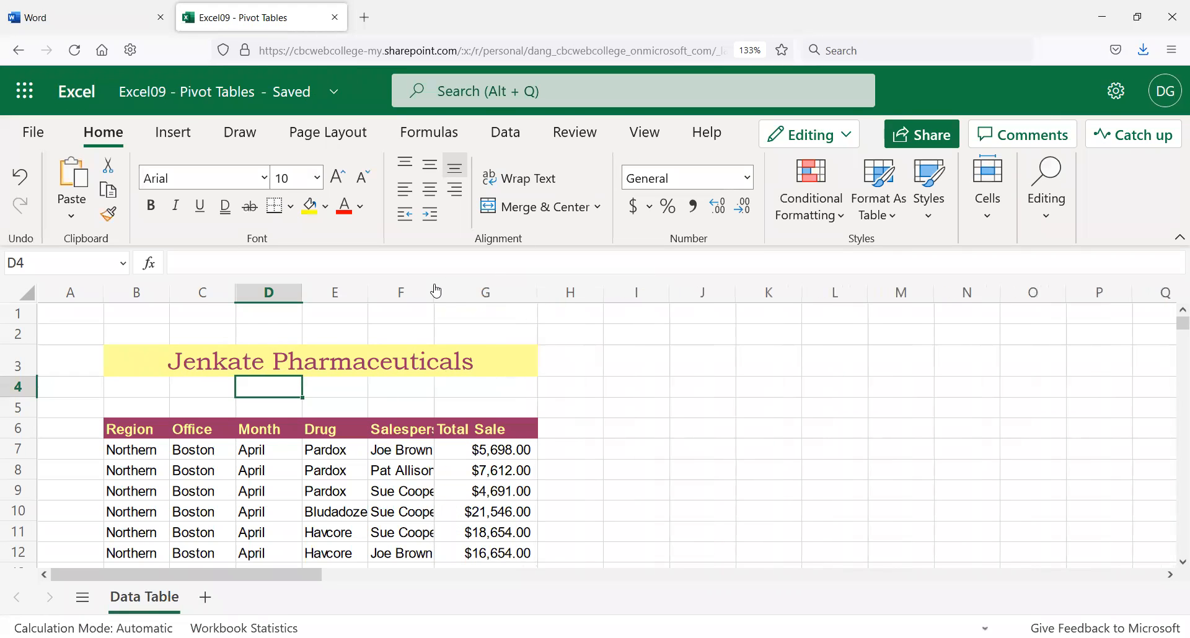
left_click_drag(435, 291, 472, 296)
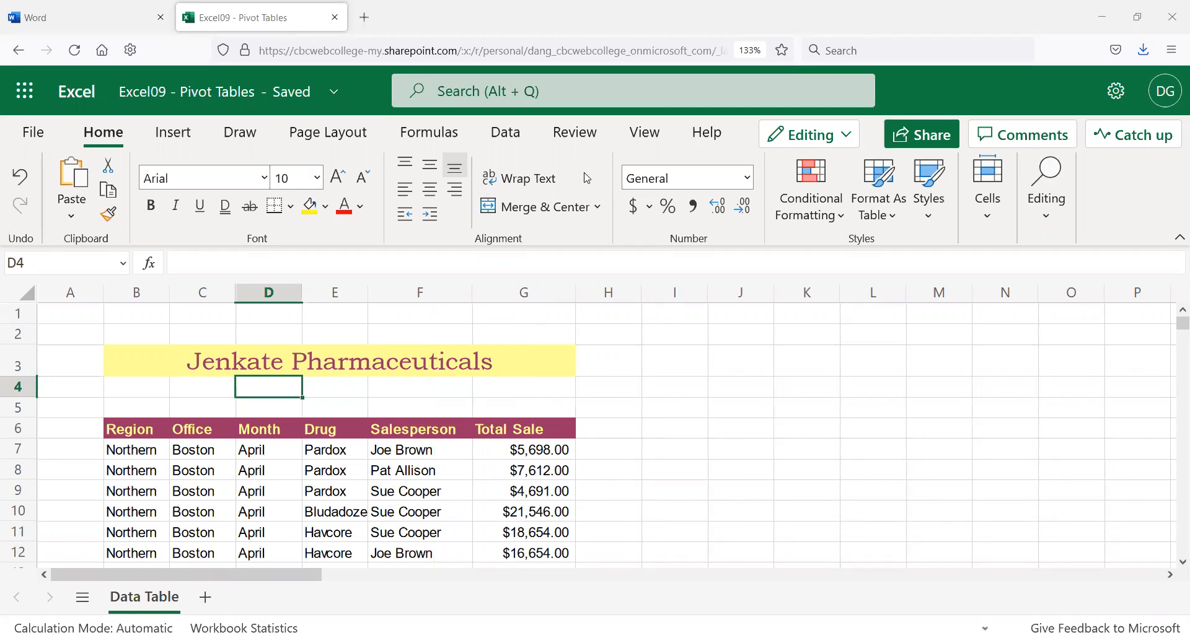
left_click(82, 20)
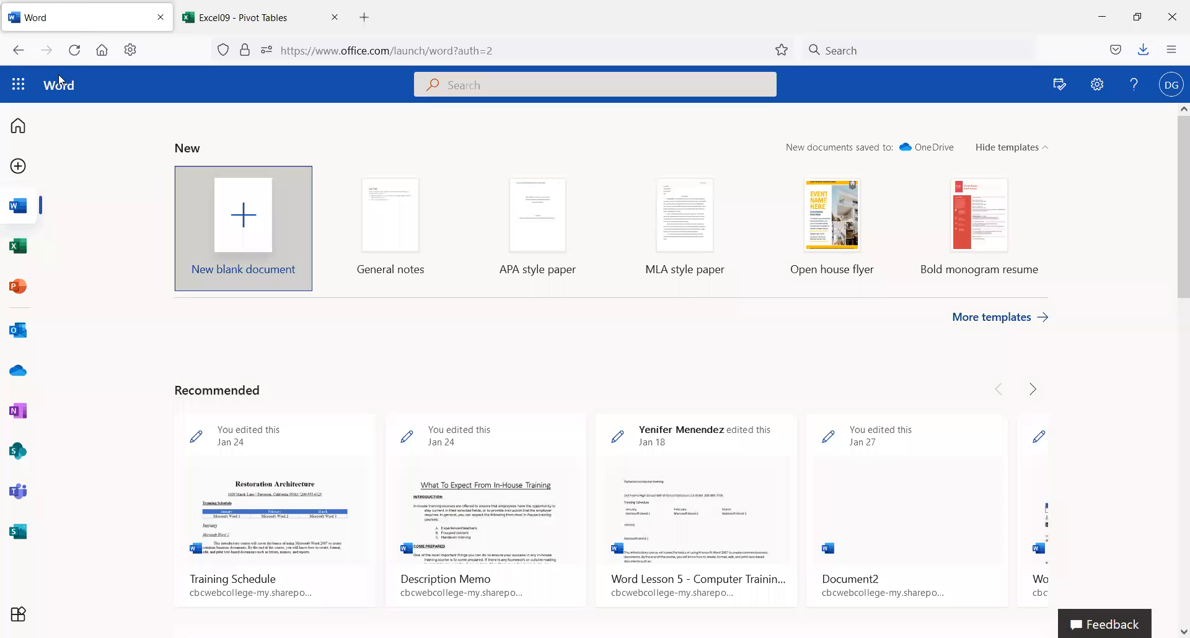
left_click(18, 246)
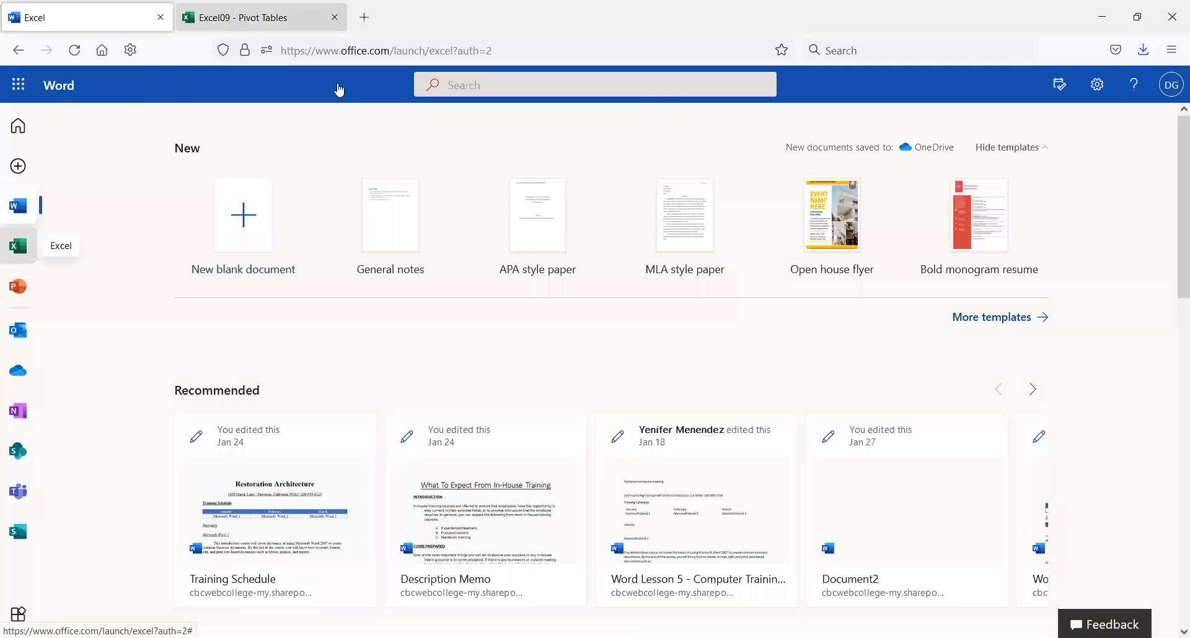
left_click(279, 17)
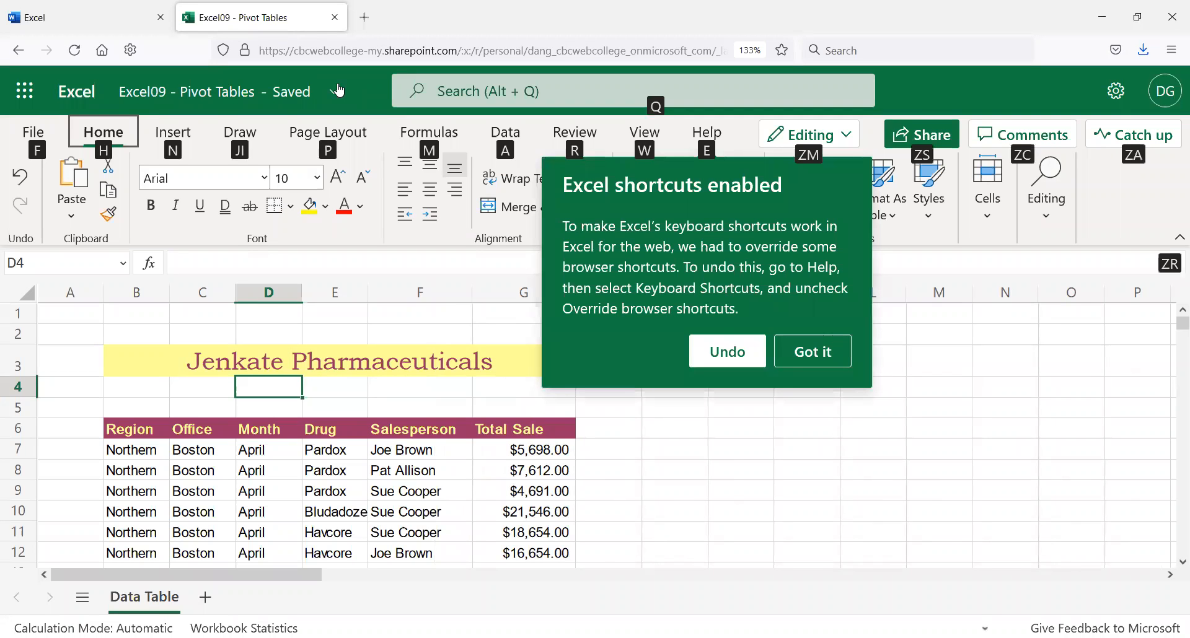
left_click(815, 360)
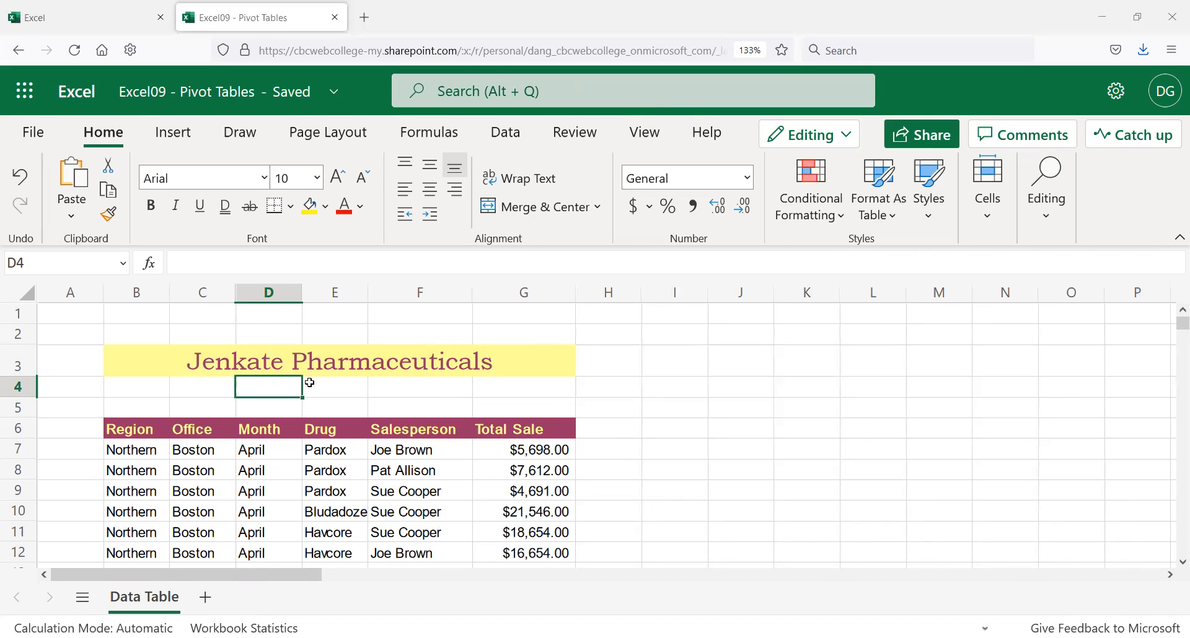
scroll(175, 456, "down", 2)
scroll(175, 457, "down", 12)
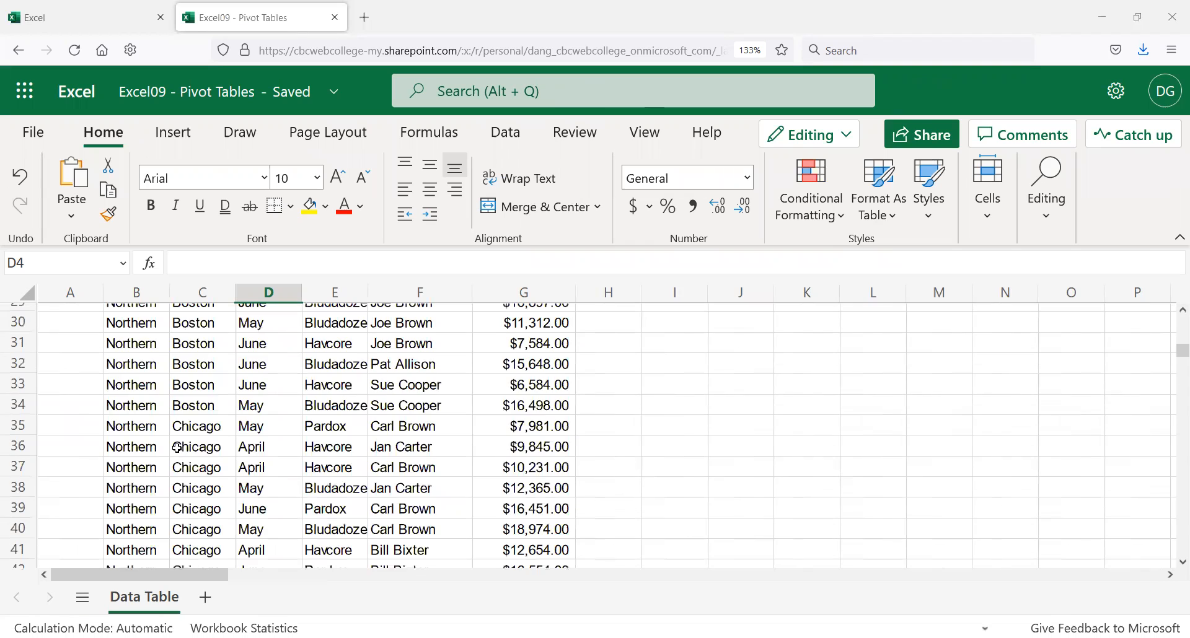
scroll(206, 437, "down", 6)
scroll(206, 439, "down", 3)
left_click_drag(168, 292, 202, 292)
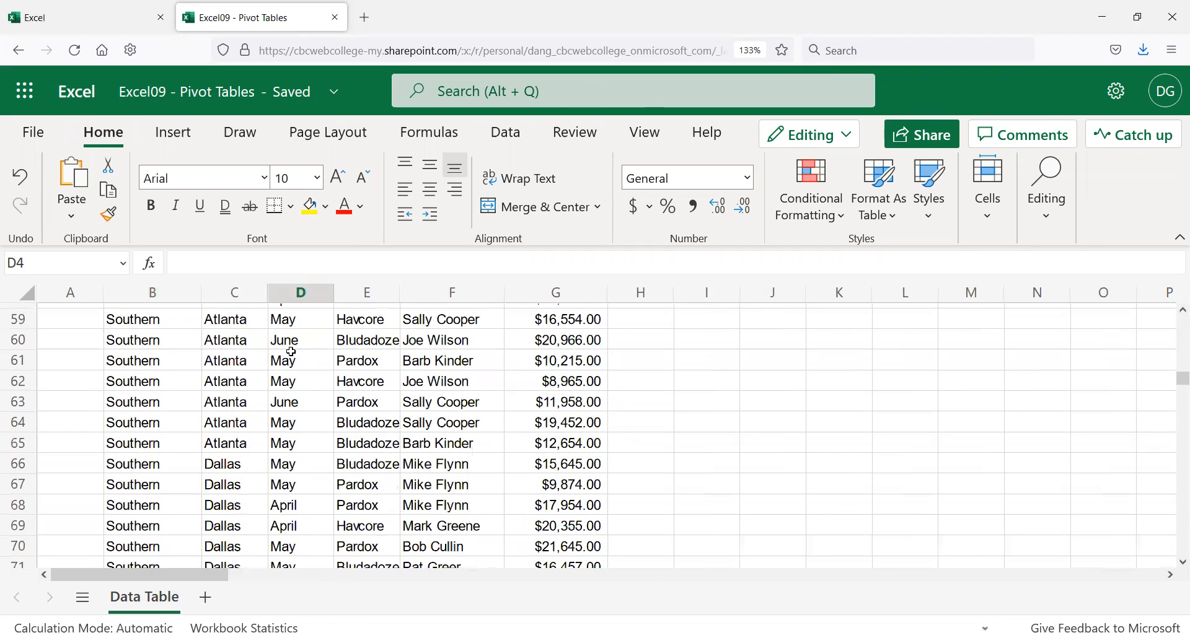
scroll(211, 402, "up", 12)
scroll(212, 401, "up", 8)
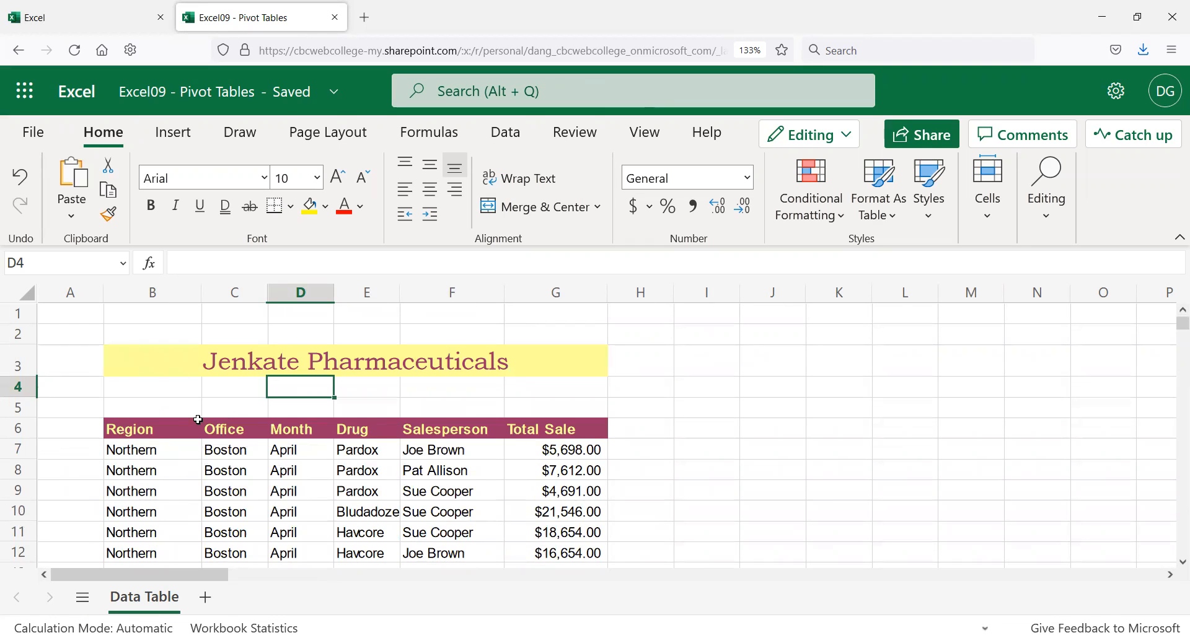
left_click(231, 469)
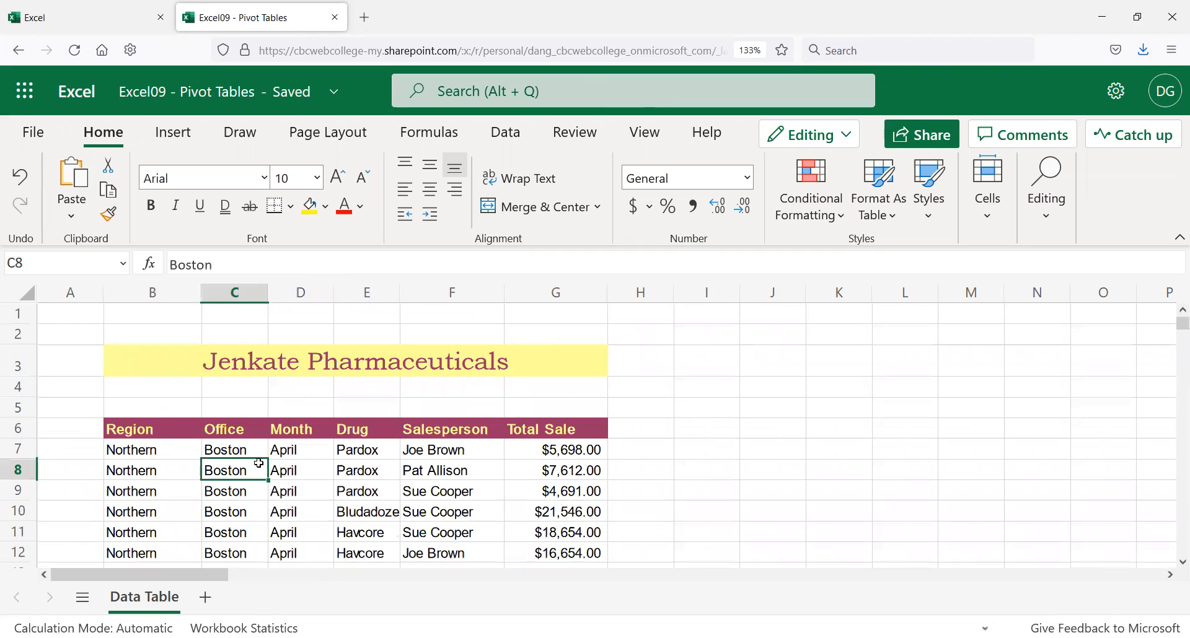
left_click(295, 447)
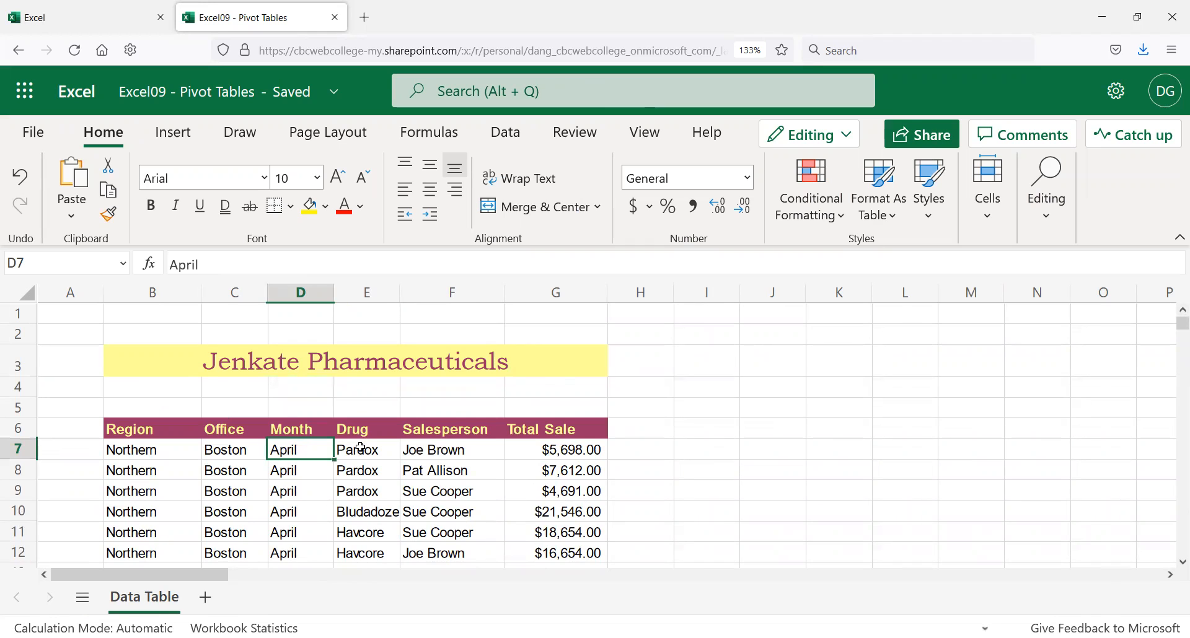
left_click(373, 457)
left_click(447, 459)
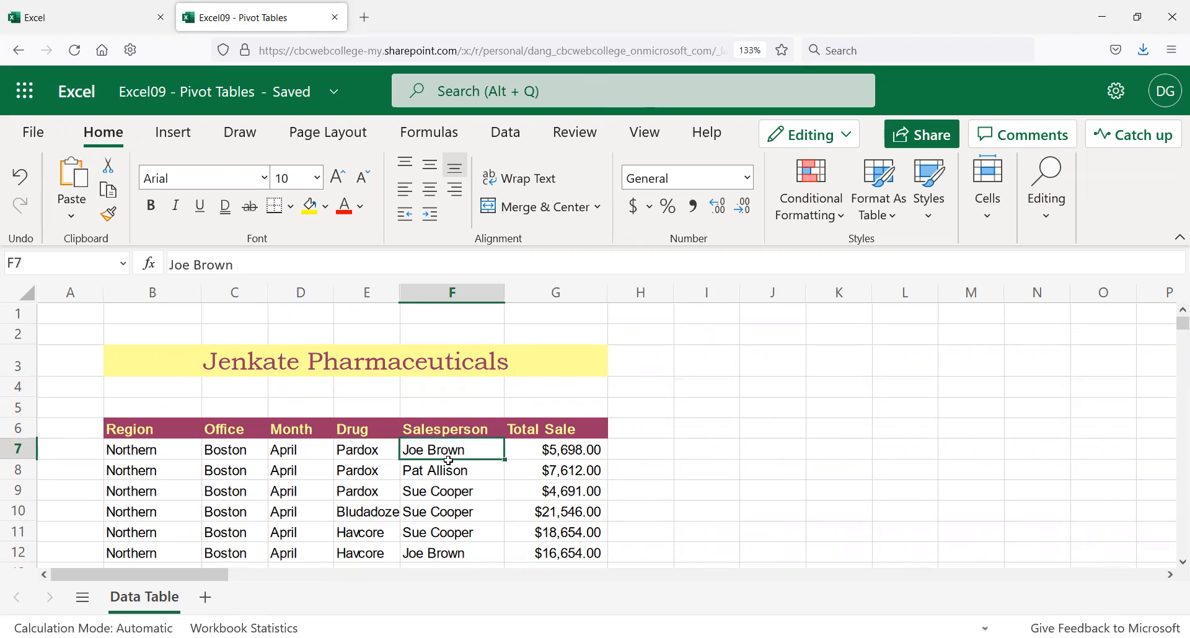
left_click(565, 443)
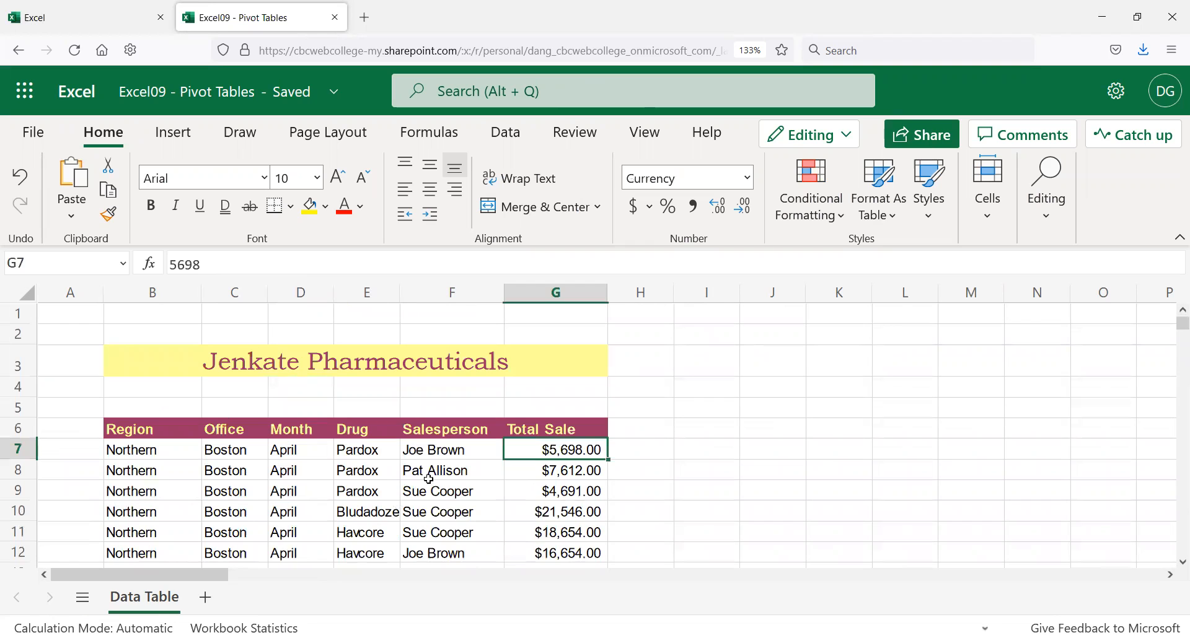
scroll(378, 480, "down", 2)
scroll(375, 482, "down", 3)
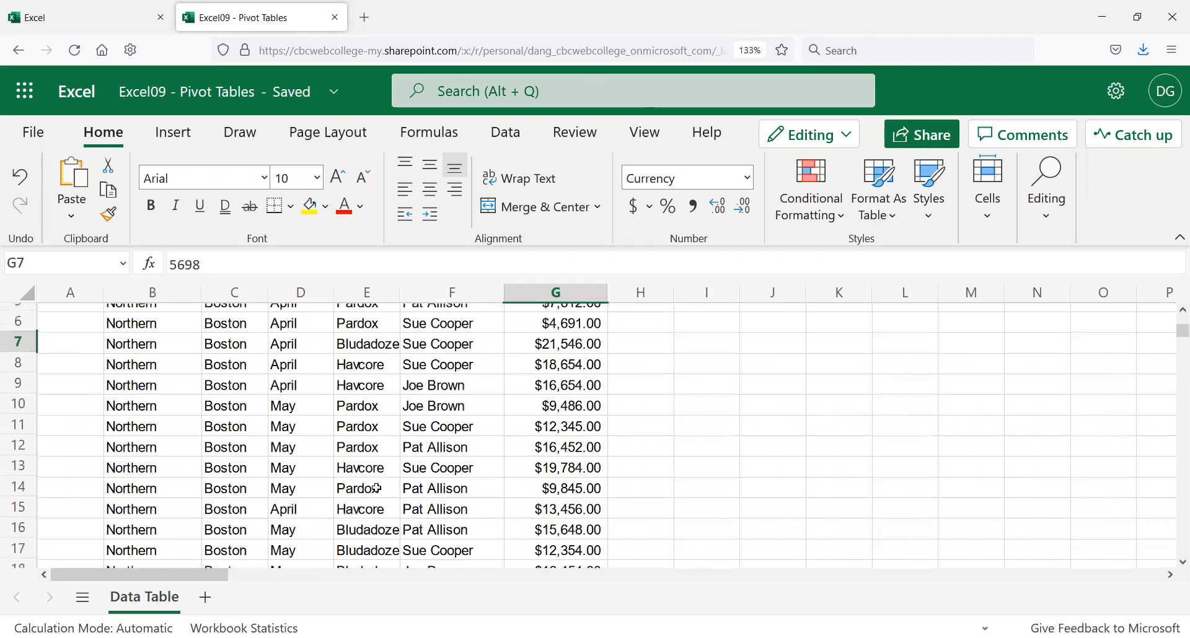
scroll(375, 483, "down", 16)
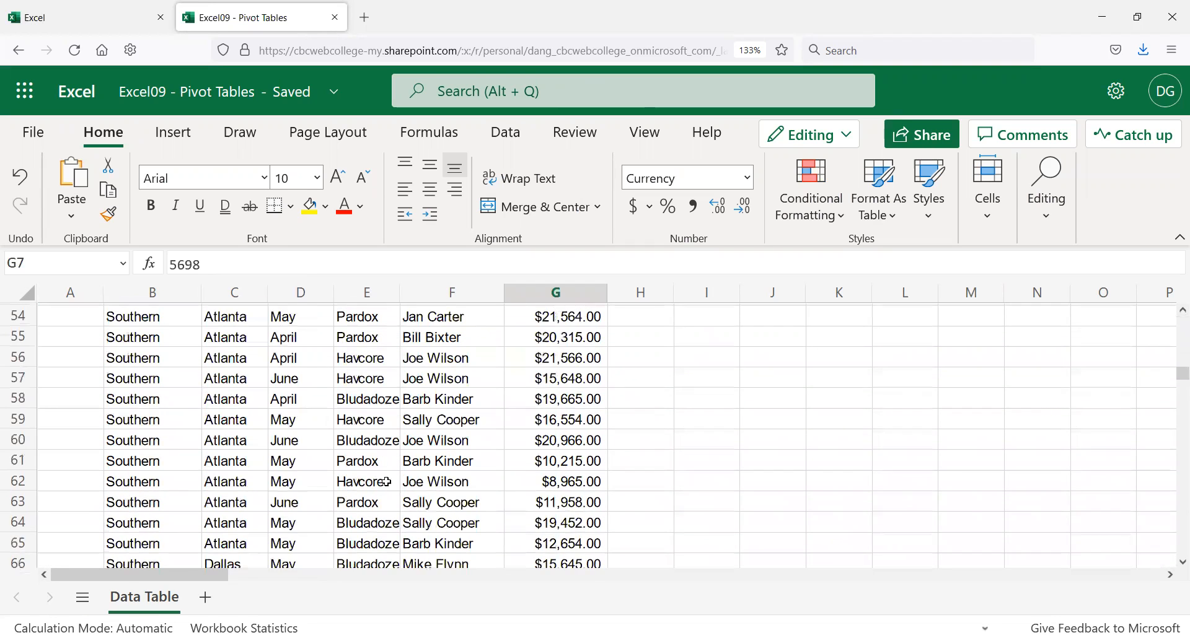
scroll(388, 488, "down", 6)
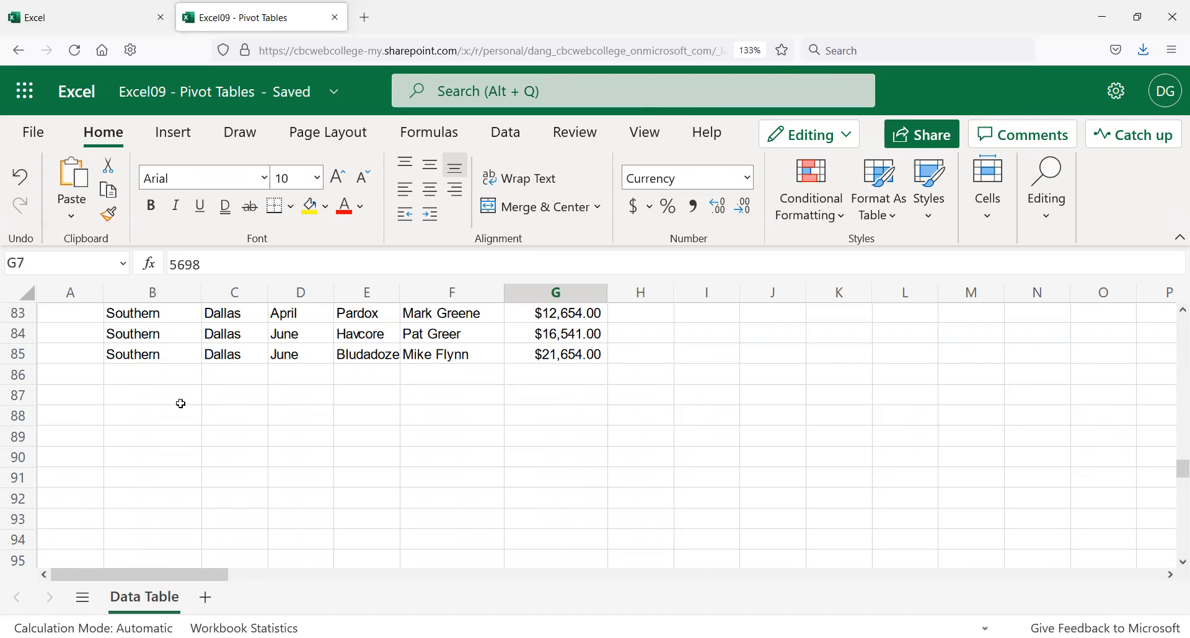
scroll(483, 444, "up", 3)
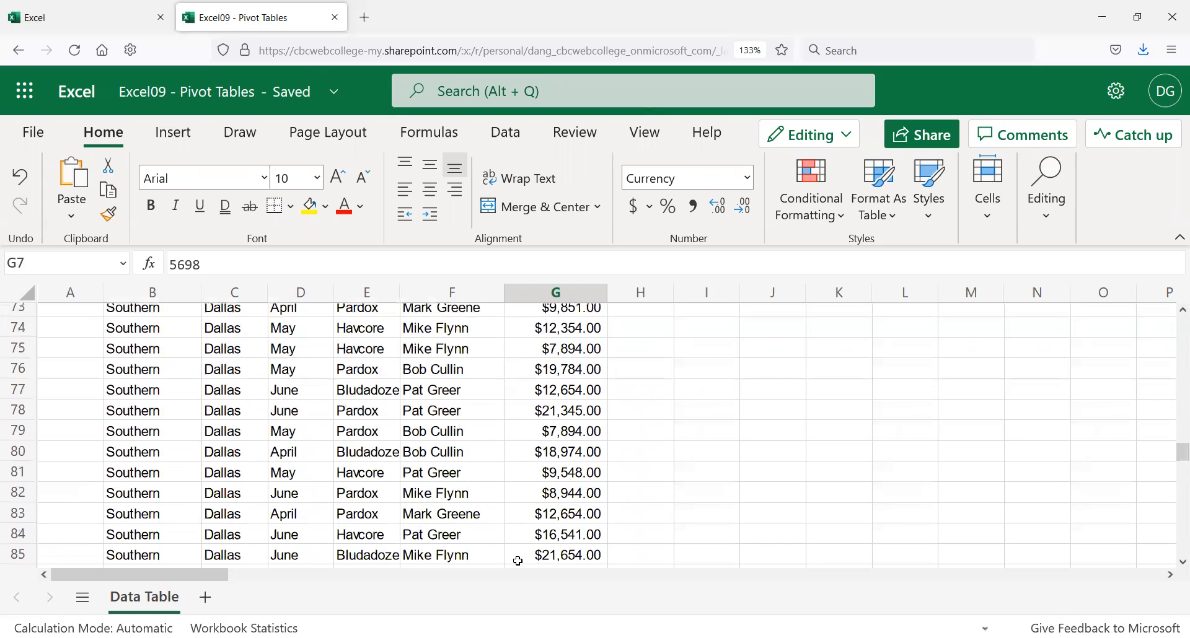
scroll(517, 509, "down", 1)
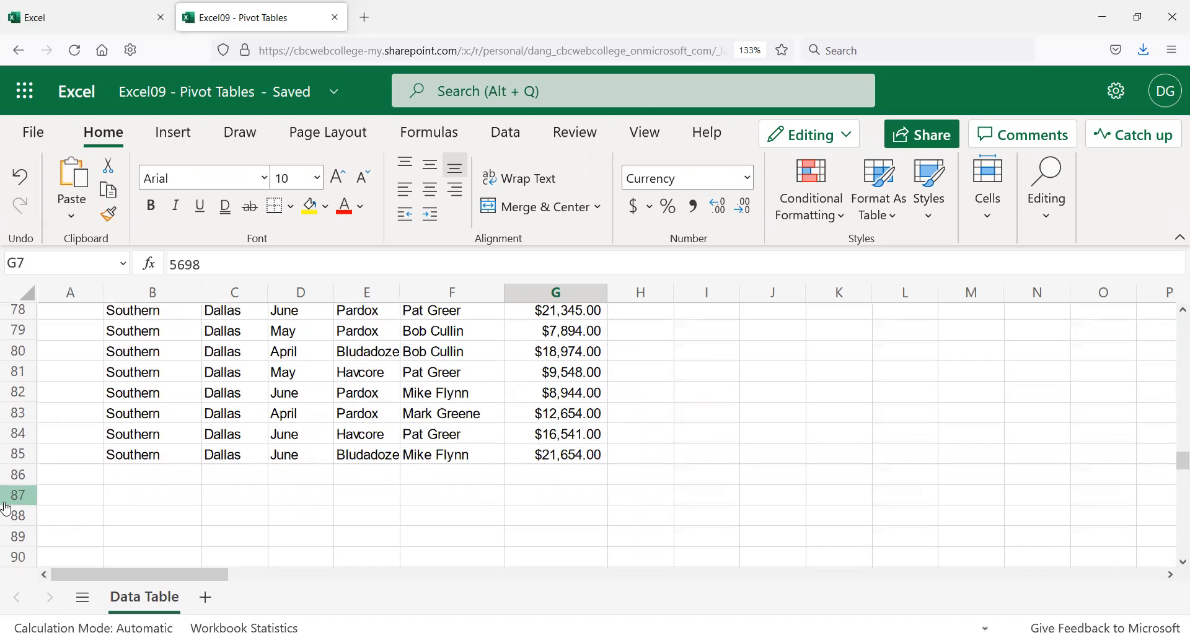
scroll(234, 532, "up", 2)
scroll(437, 513, "up", 8)
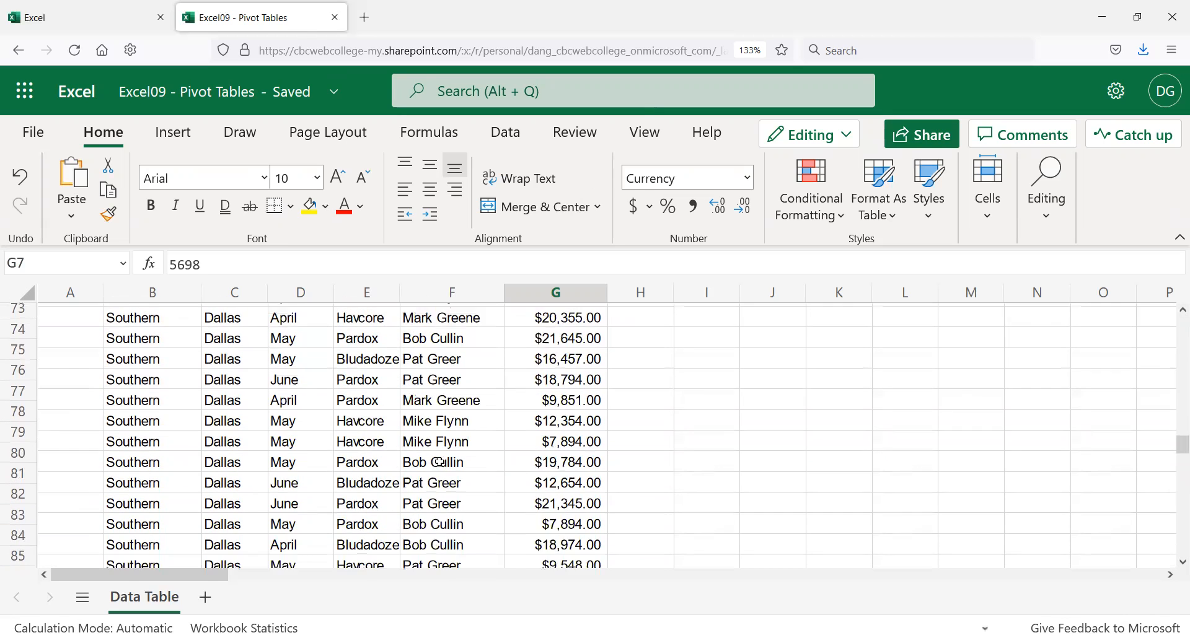
scroll(427, 458, "up", 8)
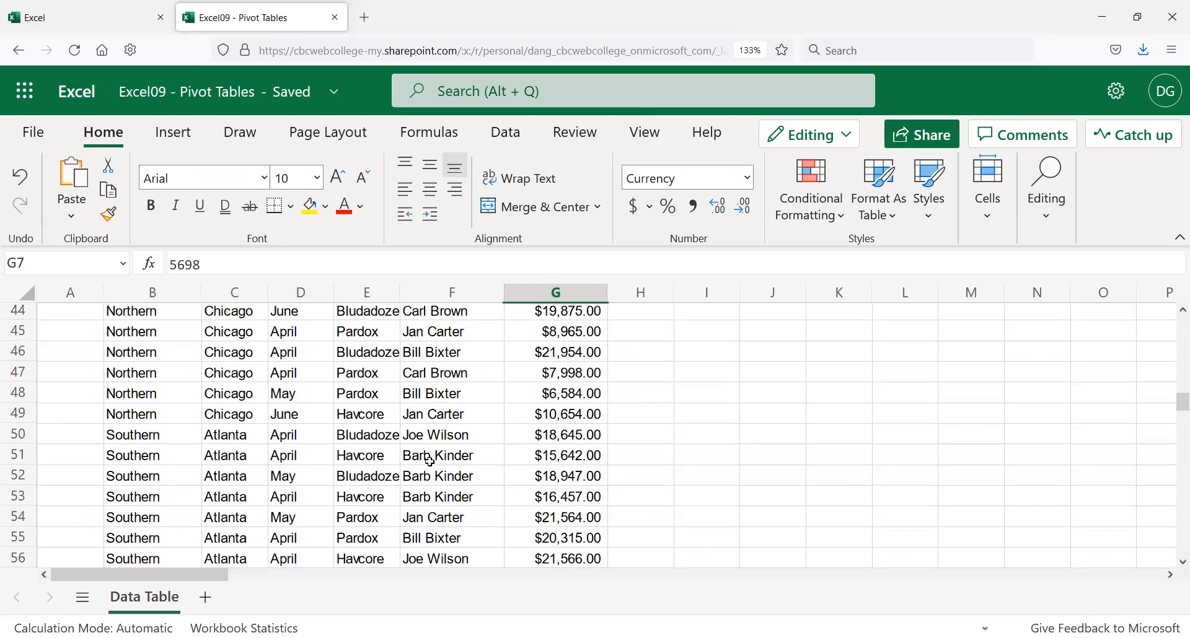
scroll(252, 477, "down", 3)
scroll(257, 469, "down", 8)
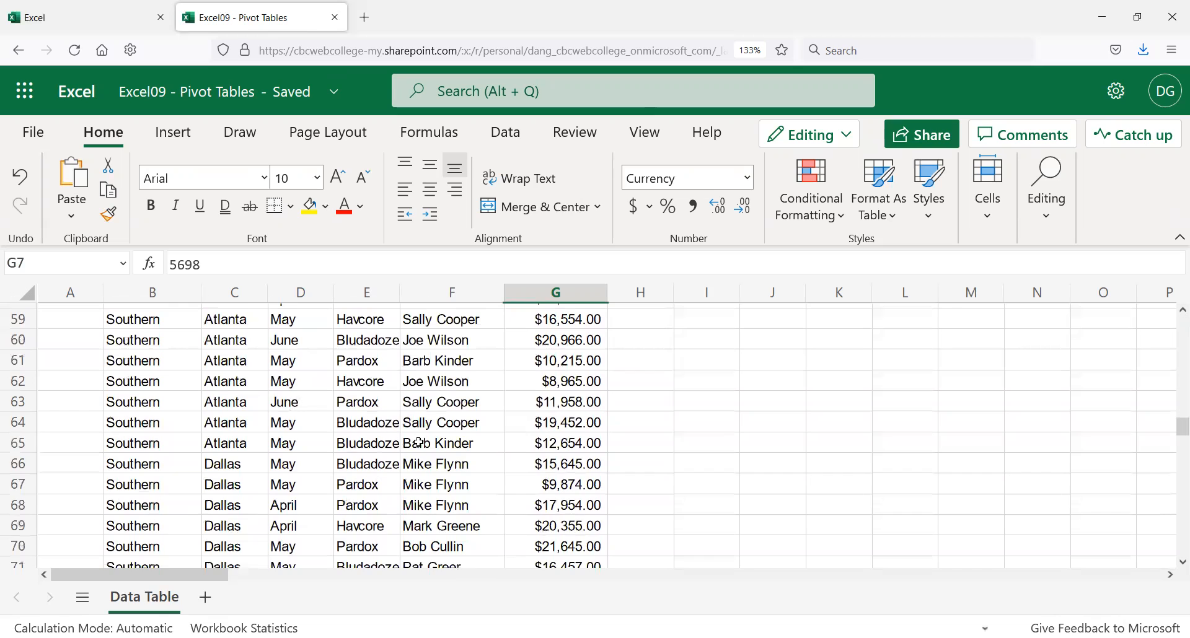
scroll(419, 442, "down", 3)
scroll(487, 477, "down", 3)
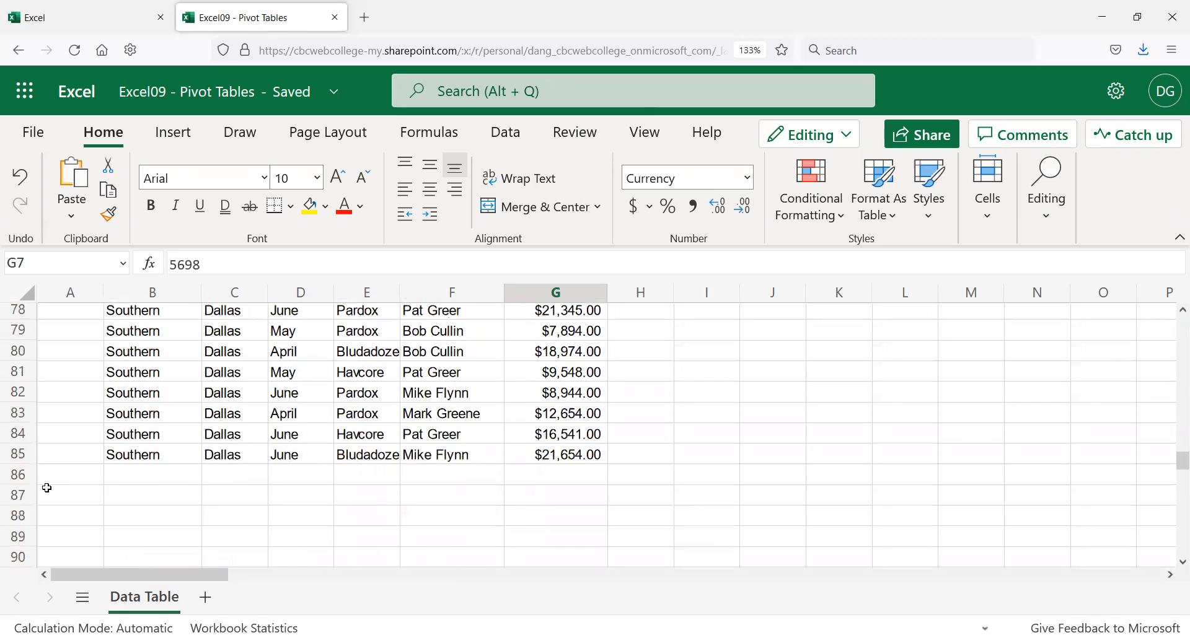
Step: Enter a bold, 12-point 'Totals' label in B87
left_click(124, 491)
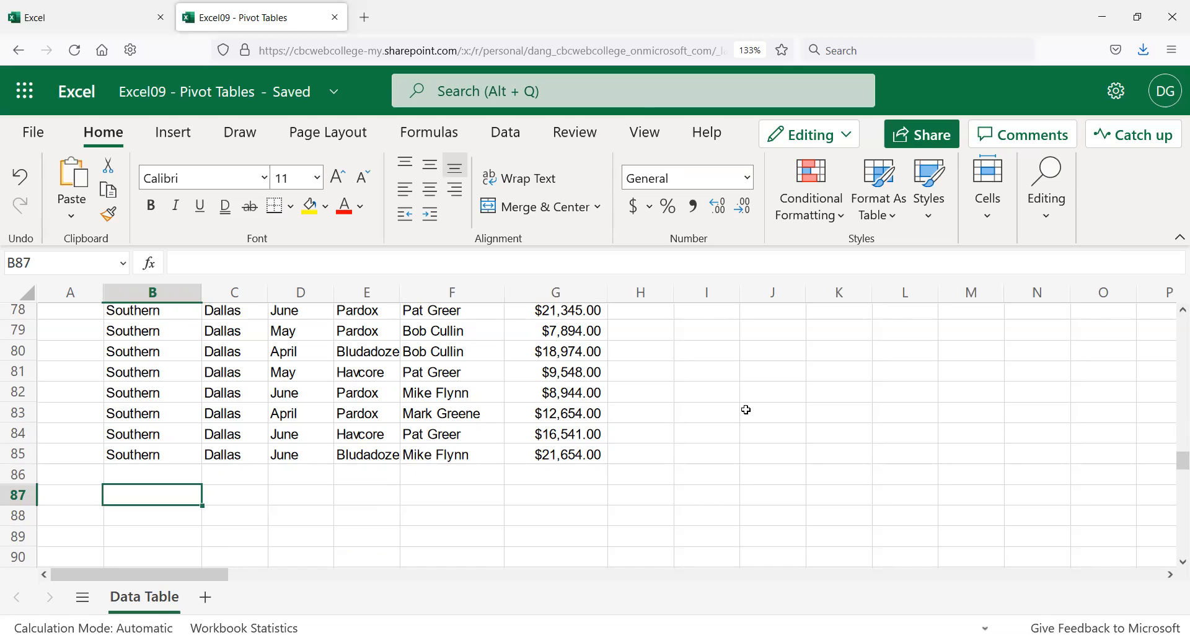
type("Totals")
key("Return")
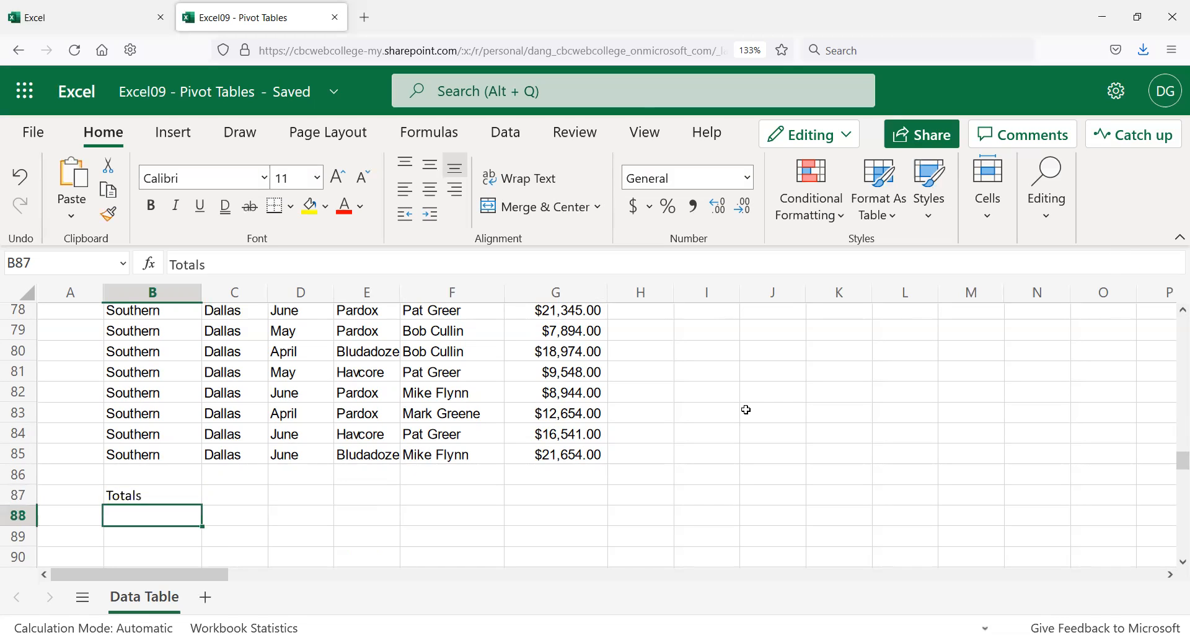
key("Up")
left_click(152, 210)
left_click(316, 180)
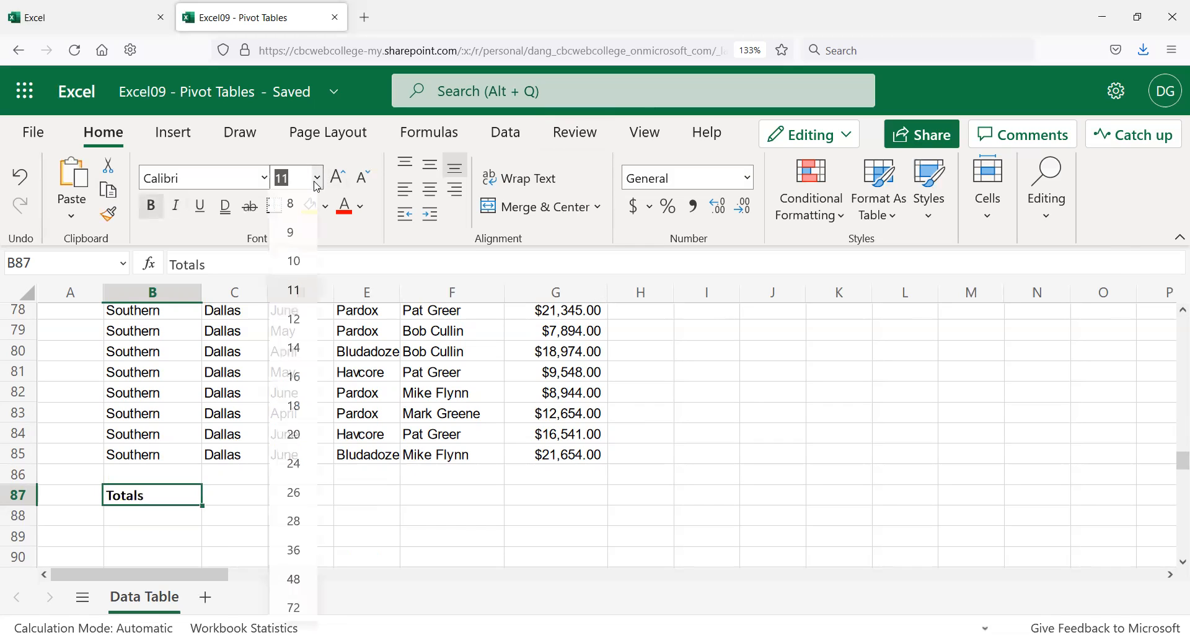
left_click(301, 320)
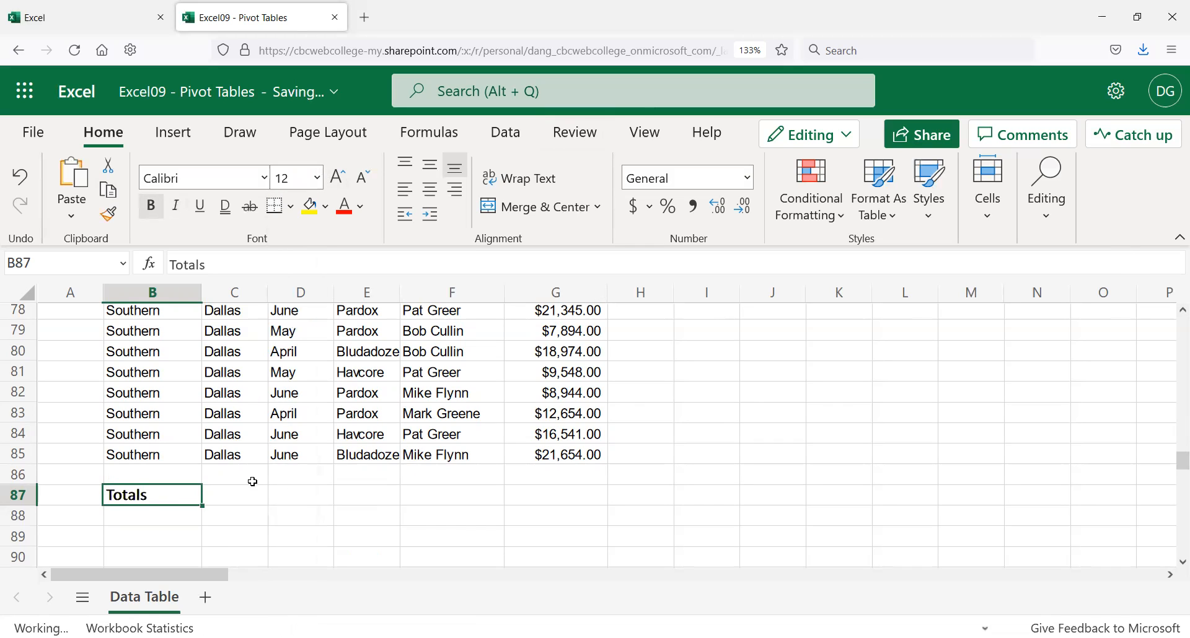
Step: AutoSum the Total Sale column in G87, giving =SUM(G7:G86) = $1,147,349.00
left_click(574, 498)
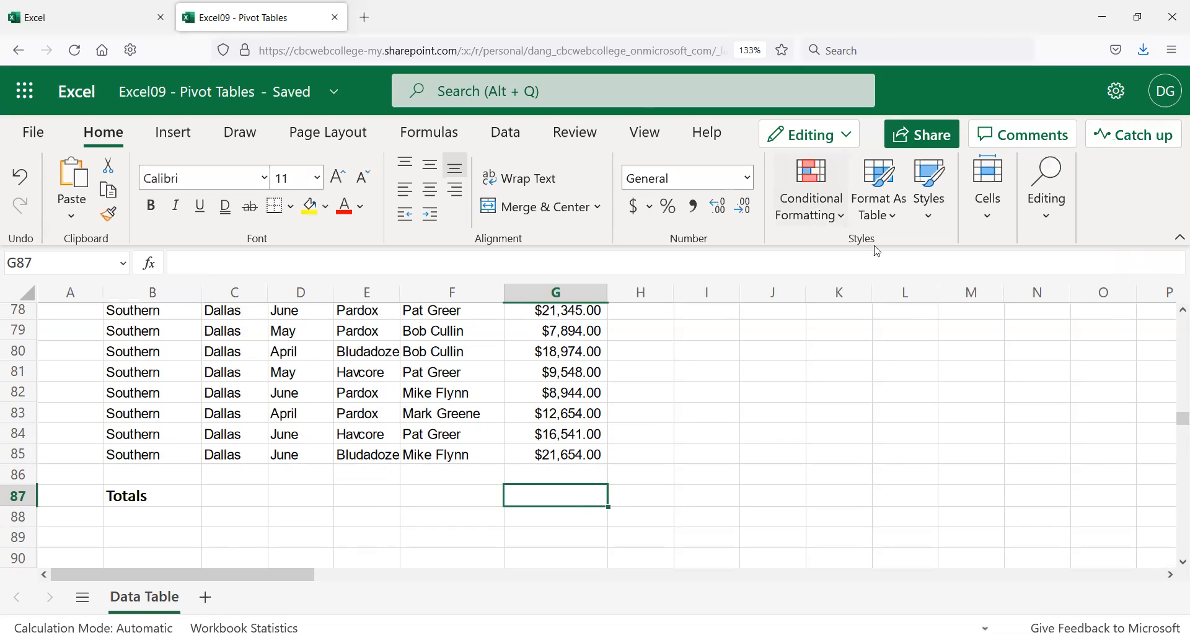
left_click(1176, 240)
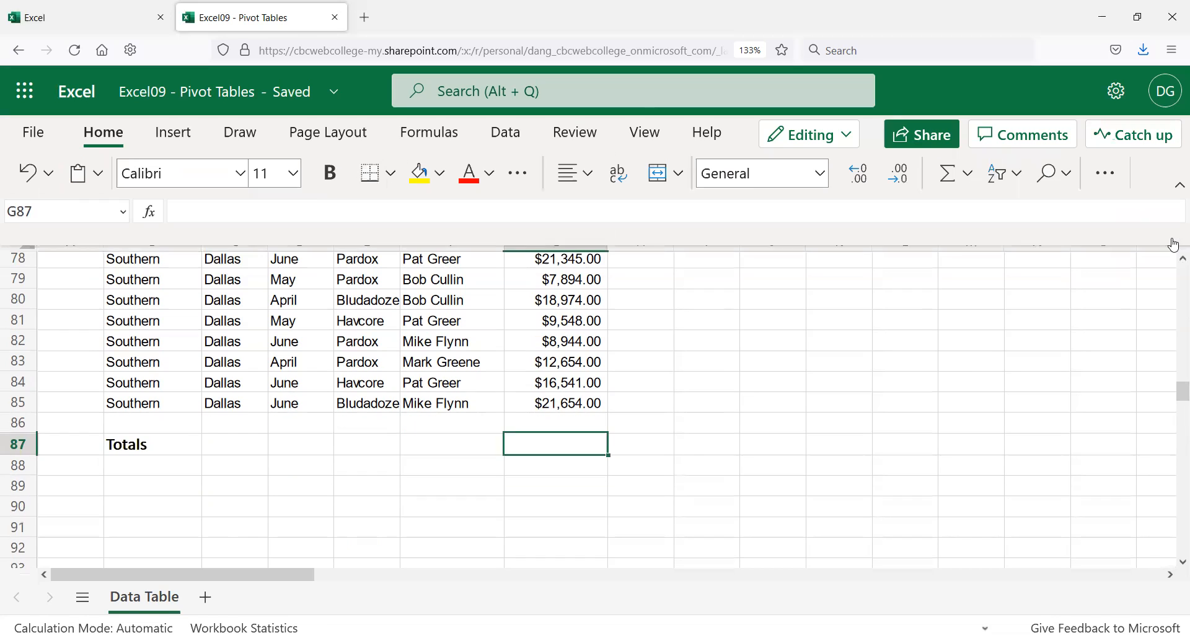
left_click(952, 177)
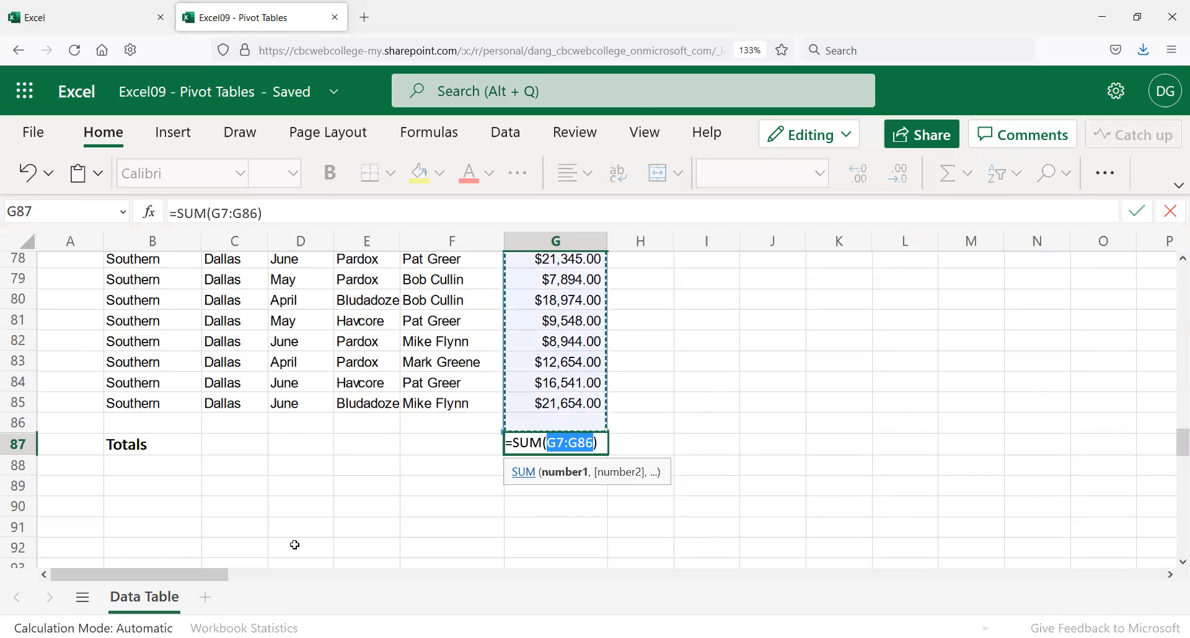
scroll(495, 474, "up", 13)
scroll(497, 465, "up", 13)
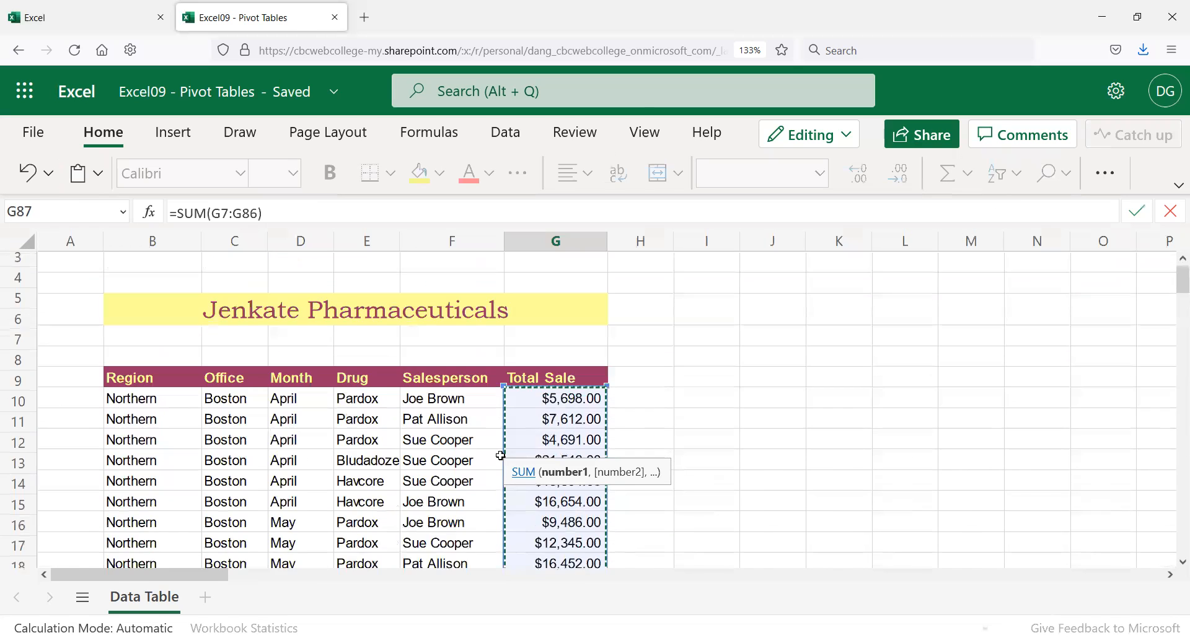
scroll(509, 457, "down", 20)
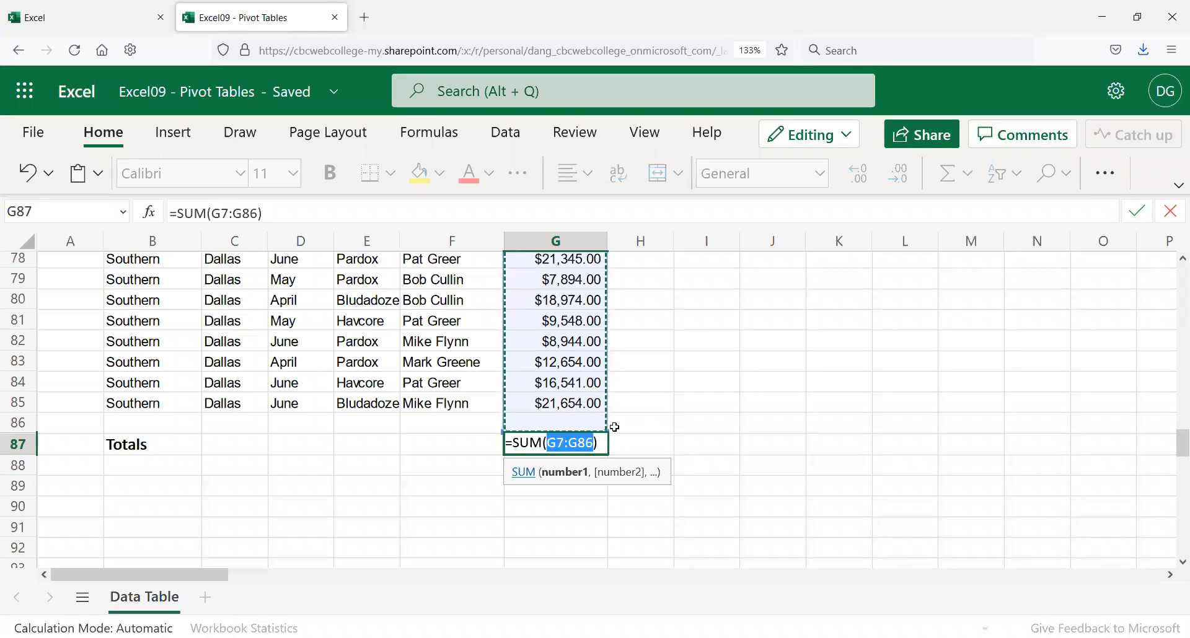
key("Return")
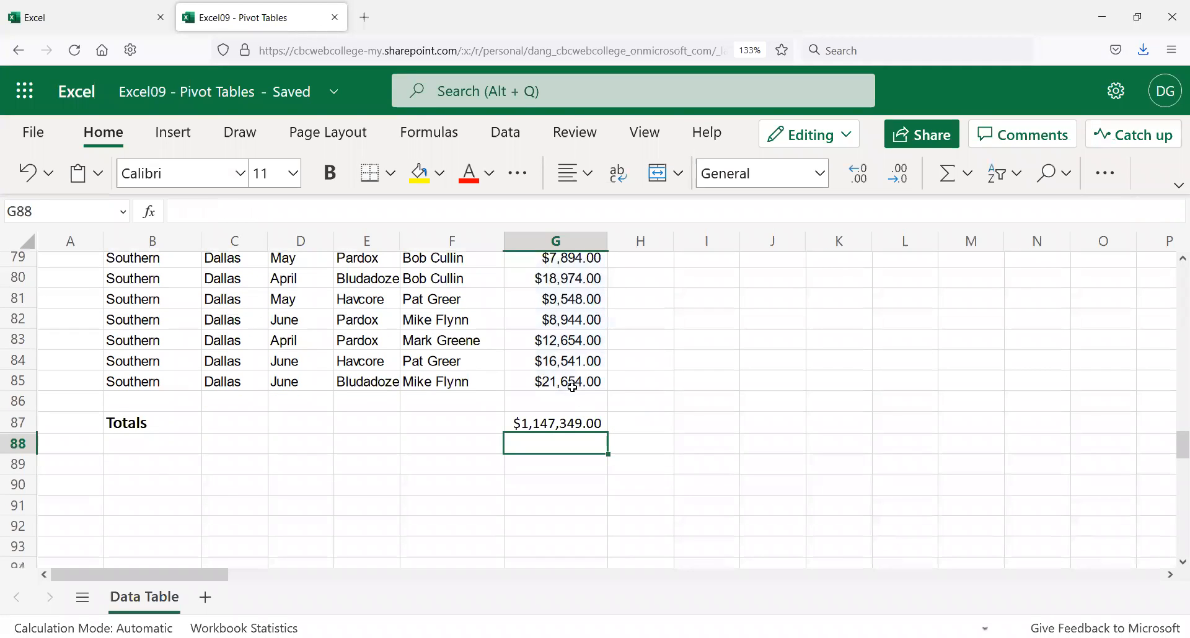
left_click(547, 426)
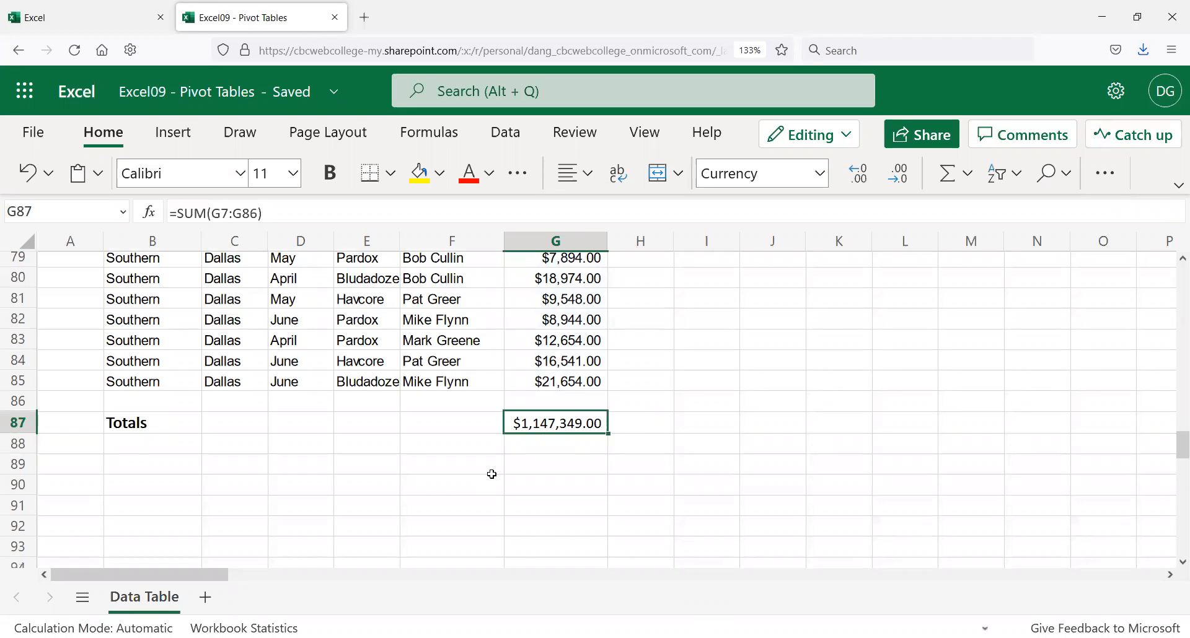
scroll(527, 428, "up", 2)
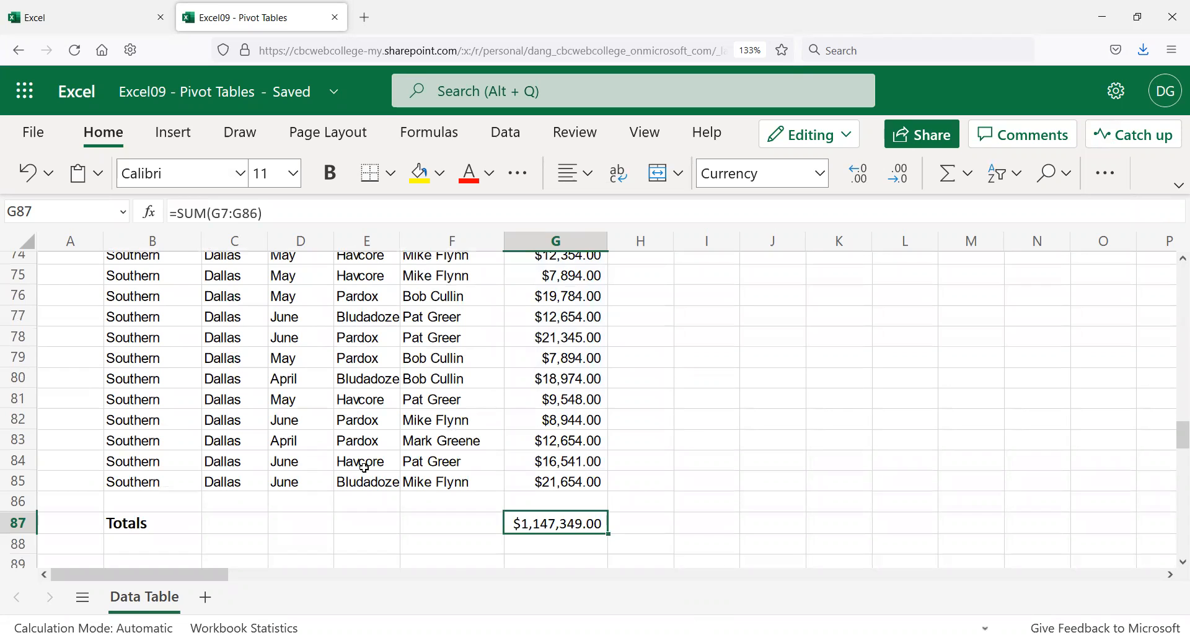
scroll(364, 466, "up", 2)
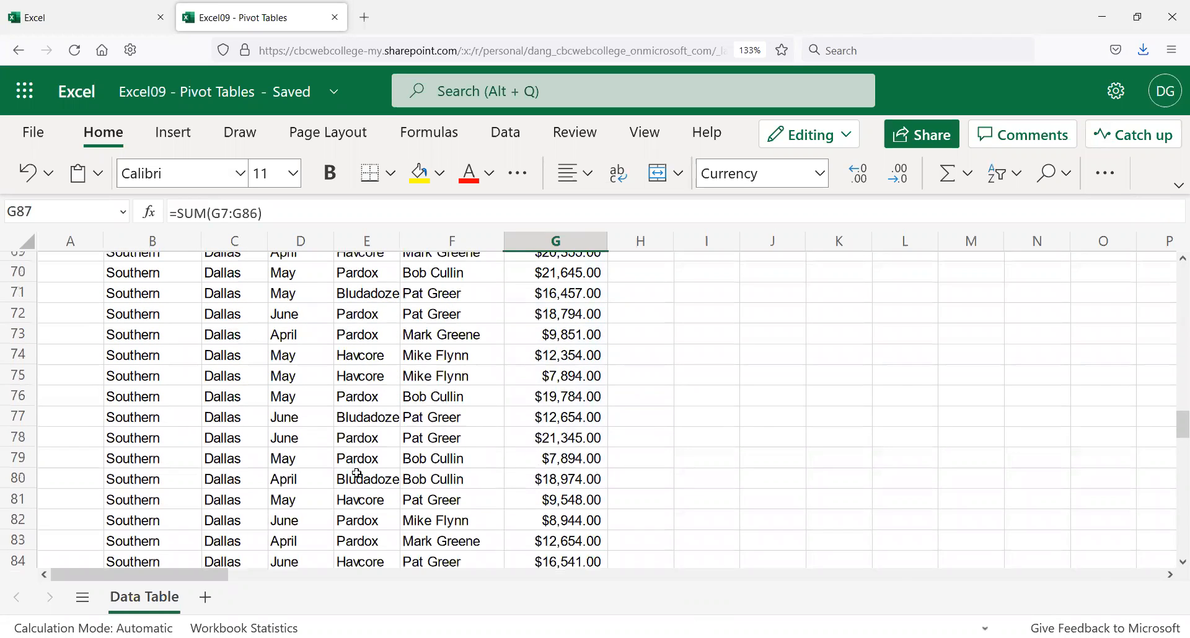
scroll(357, 474, "up", 2)
scroll(361, 468, "up", 8)
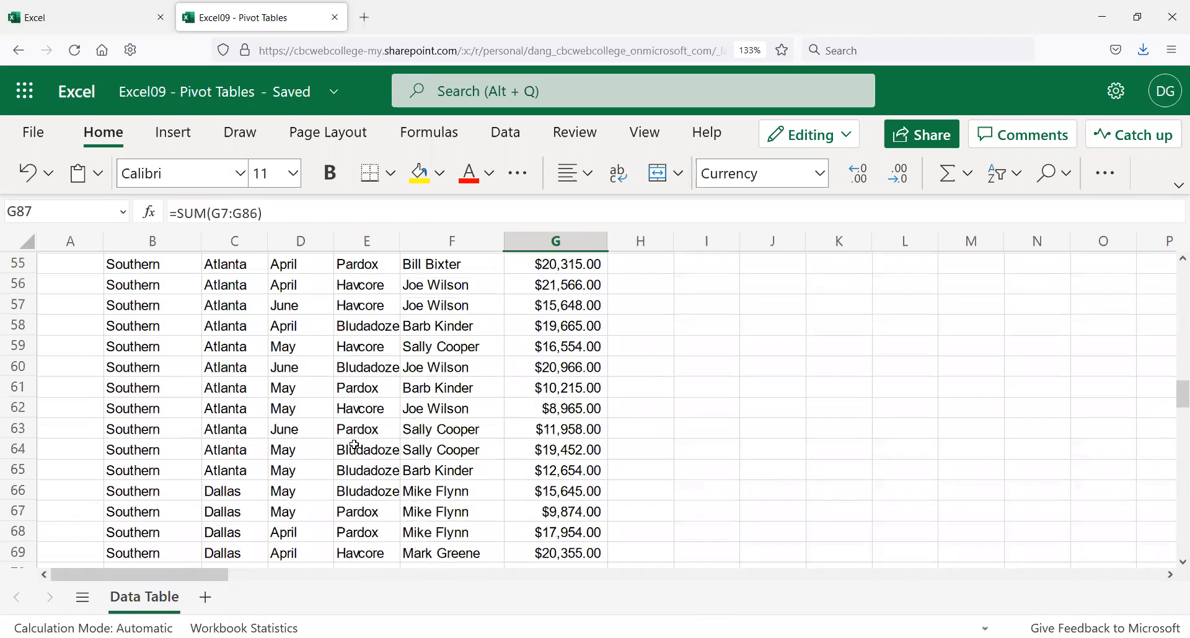
scroll(357, 447, "up", 4)
scroll(360, 448, "up", 12)
scroll(330, 408, "down", 20)
scroll(289, 394, "up", 6)
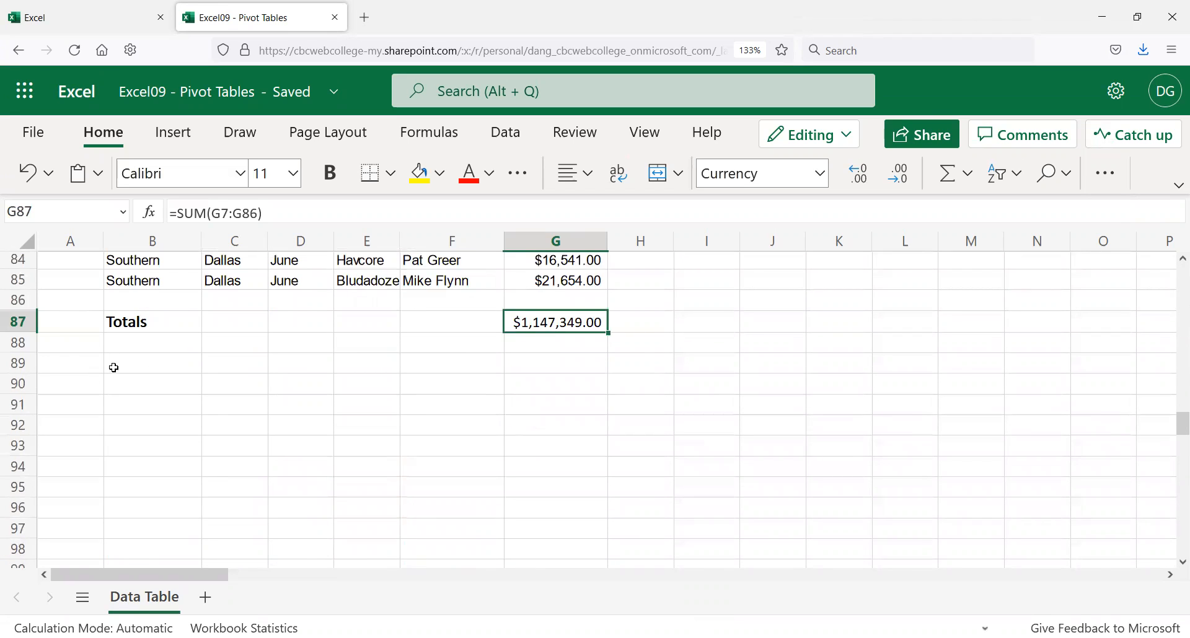
Step: Label B88 'Total Number of Sales' in bold 12-point text, fixing the 'Sale' typo
left_click(143, 341)
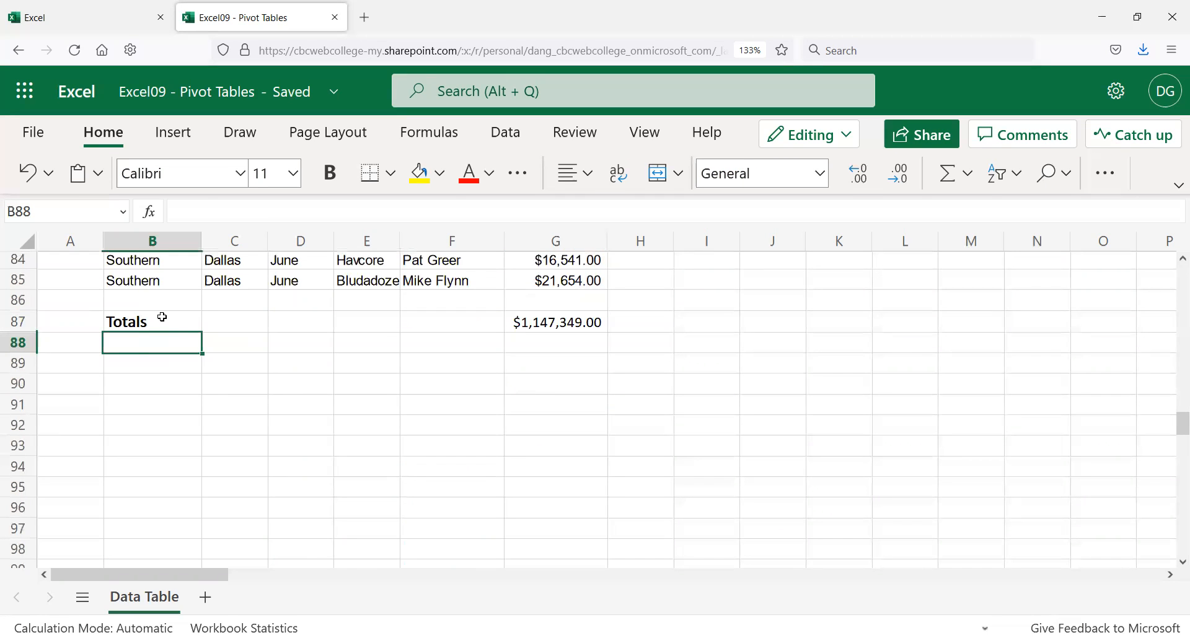
type("Total Number of Sale")
key("Return")
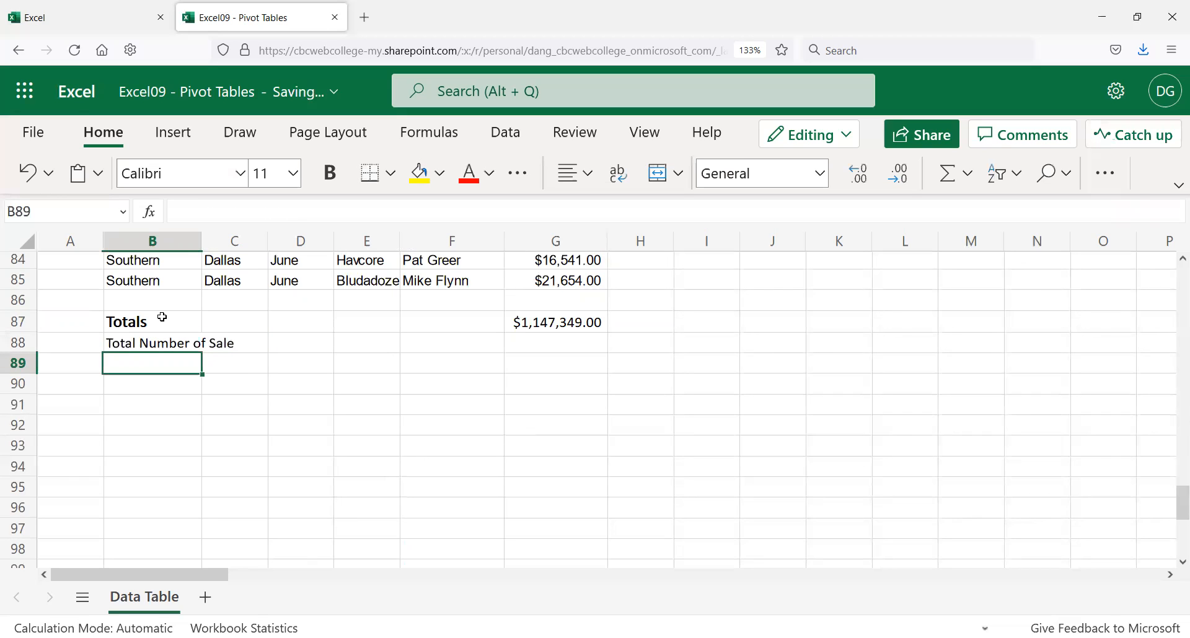
key("Up")
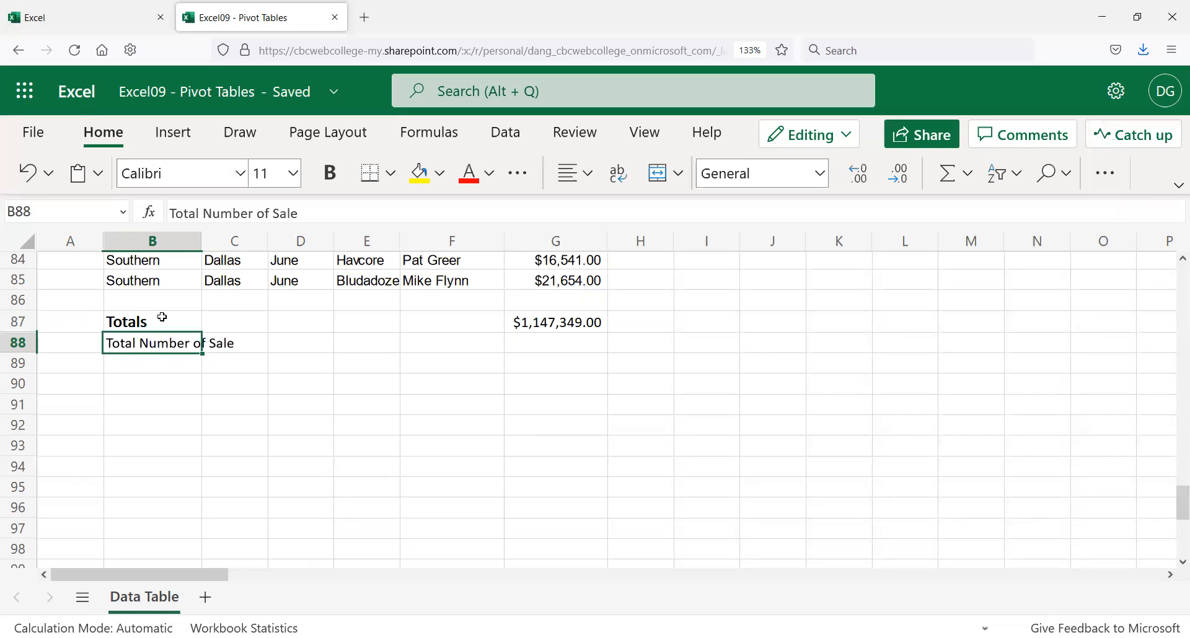
left_click(338, 181)
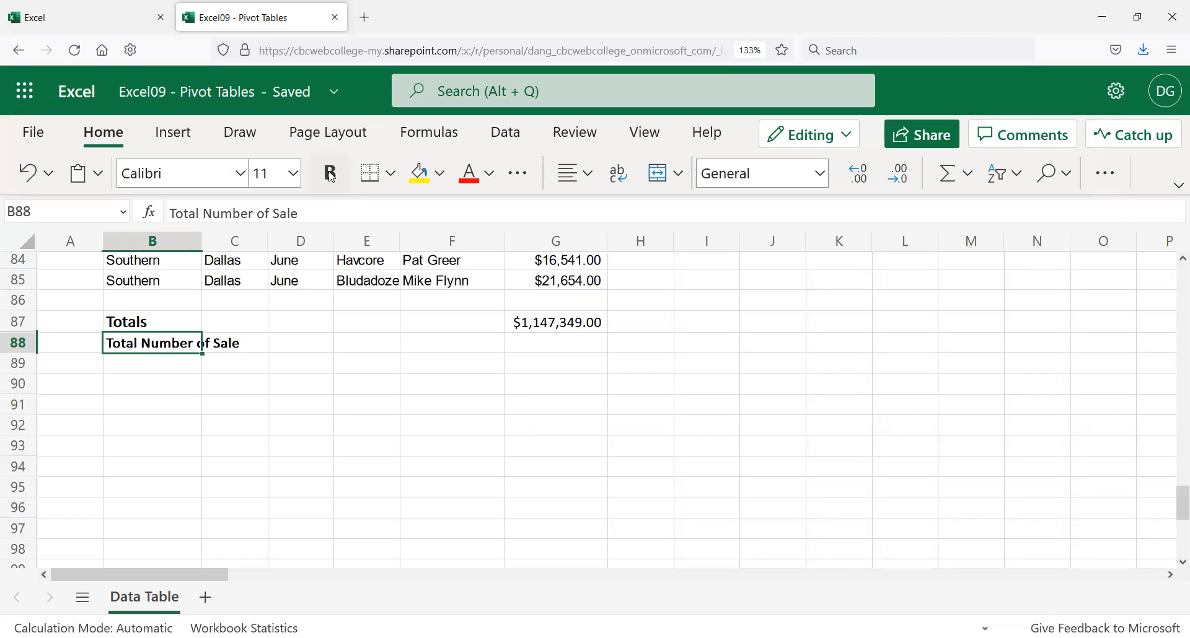
left_click(285, 181)
left_click(297, 184)
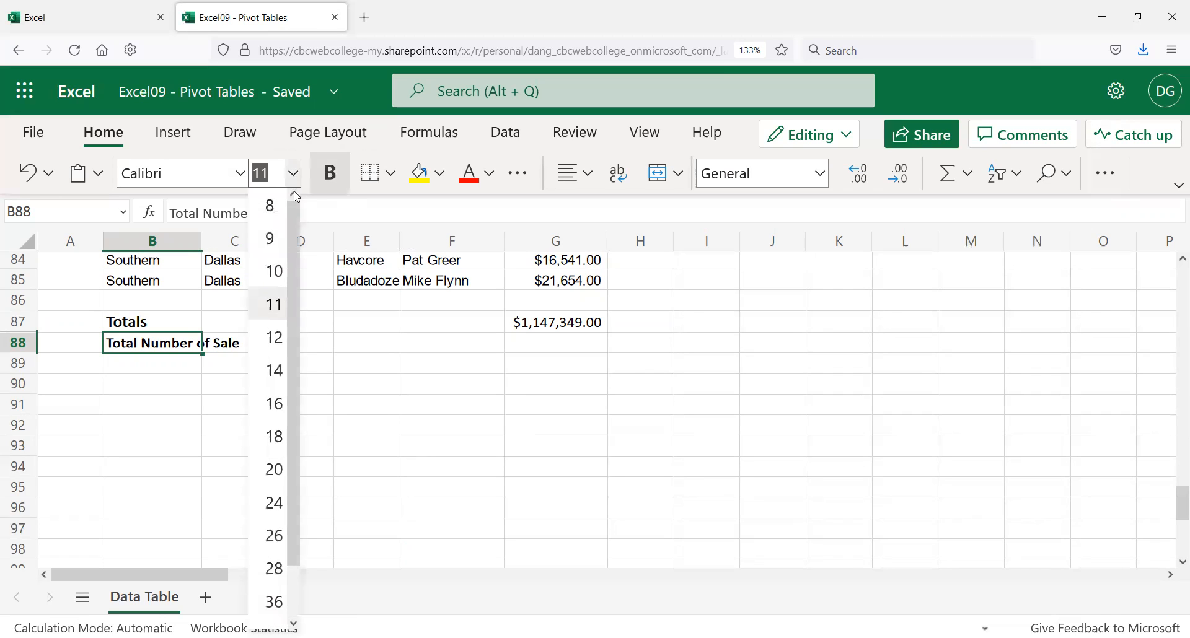
left_click(273, 337)
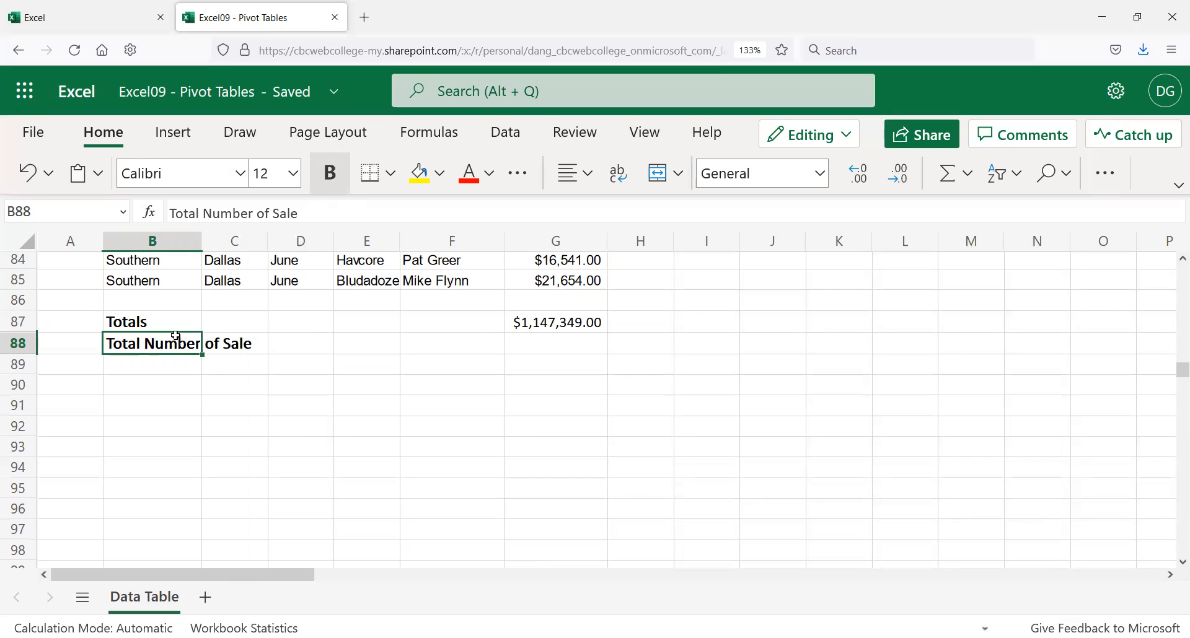
left_click(308, 211)
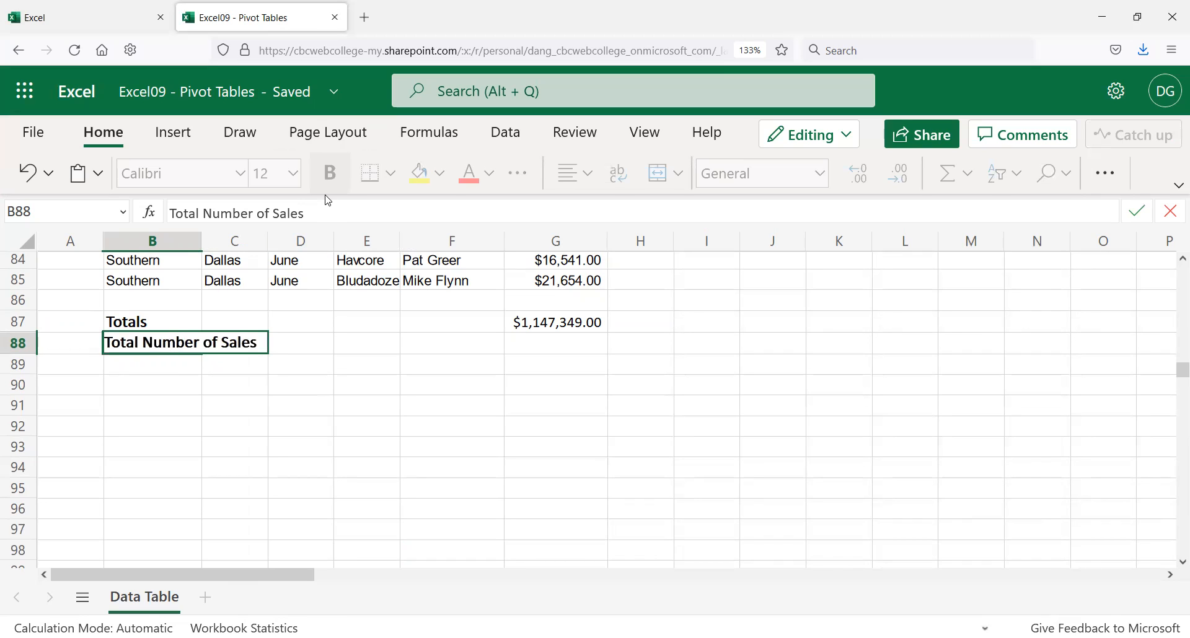
key("Return")
left_click(548, 346)
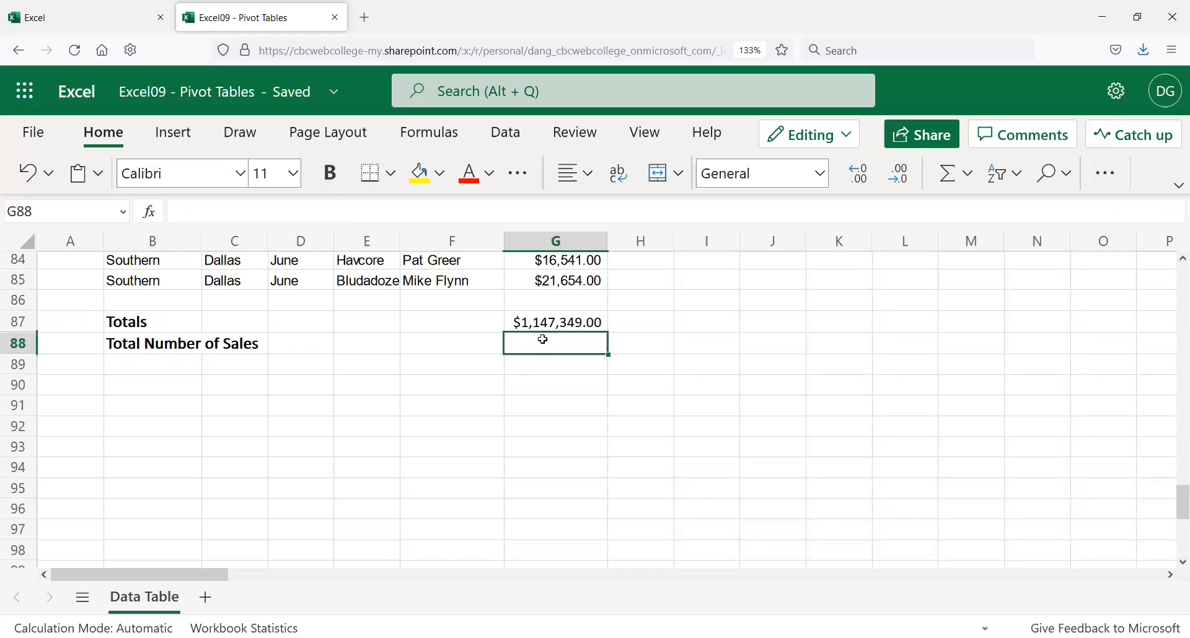
Step: Copy G87's SUM formula into G88 and change it to =COUNT(G7:G86), returning 79
left_click(546, 322)
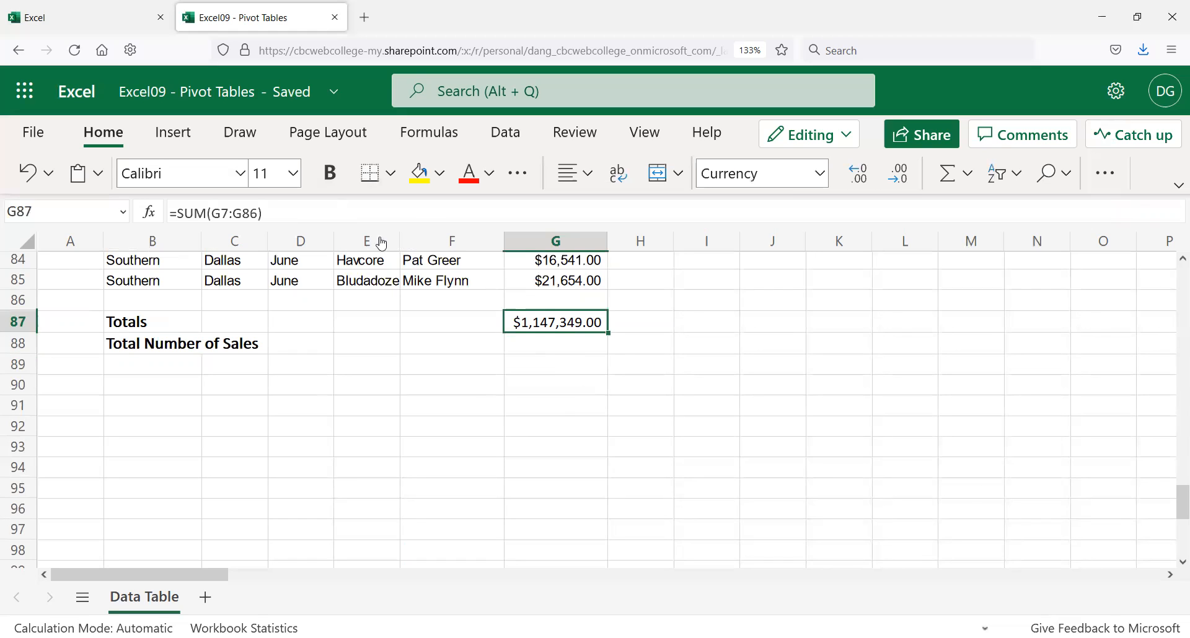
left_click_drag(305, 217, 83, 205)
key("ctrl+c")
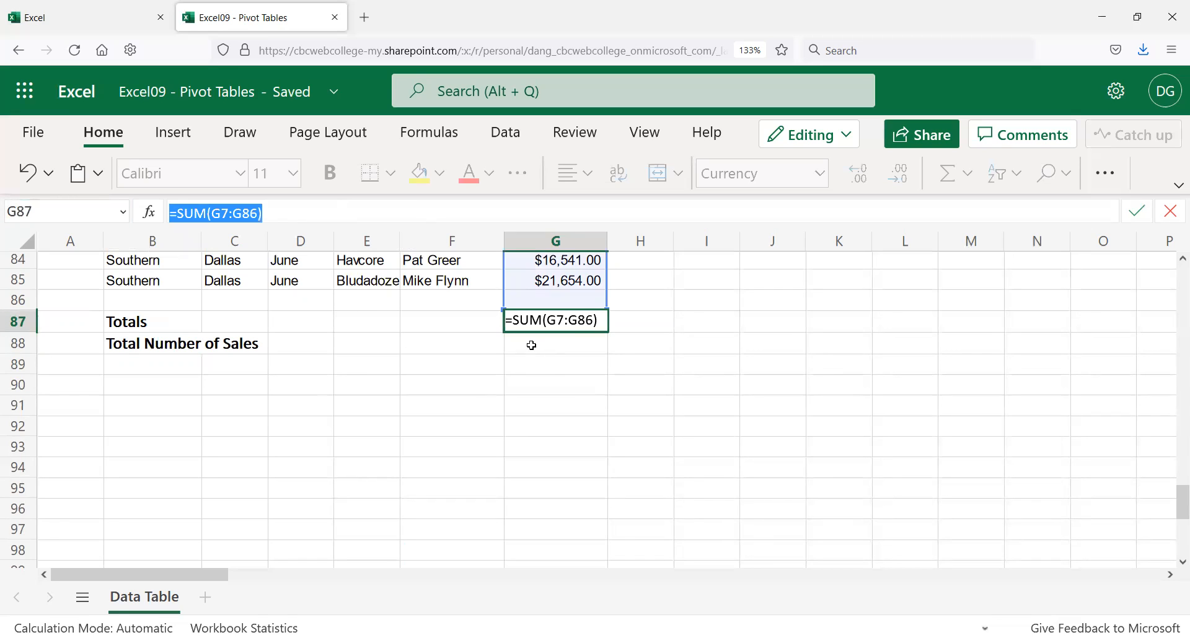
key("Return")
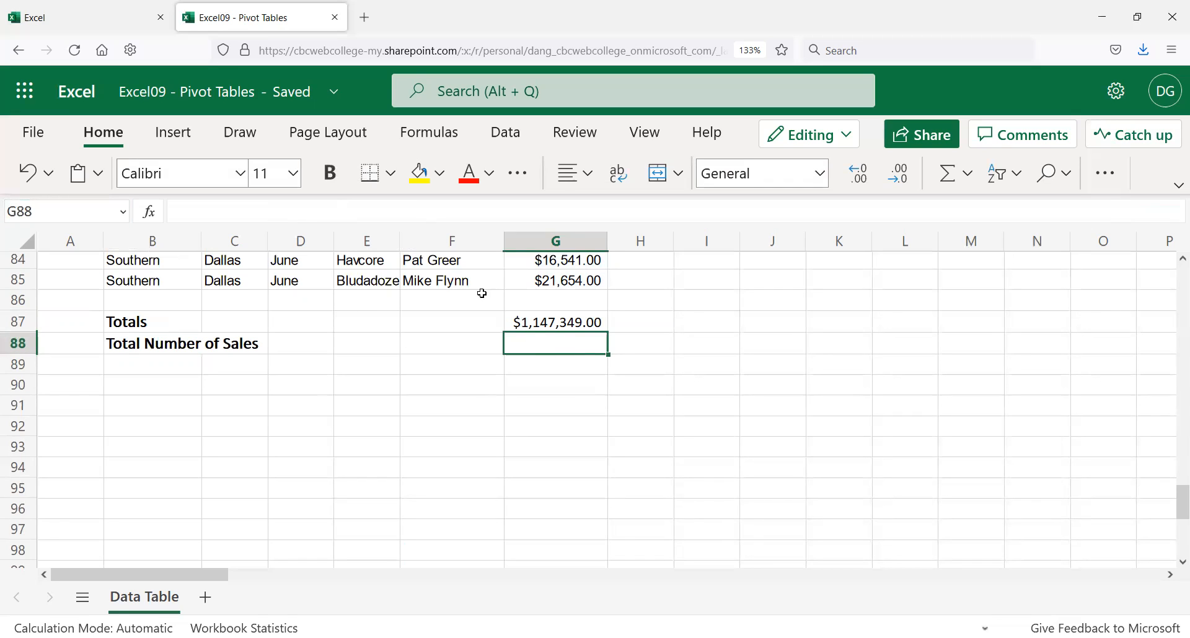
left_click(245, 206)
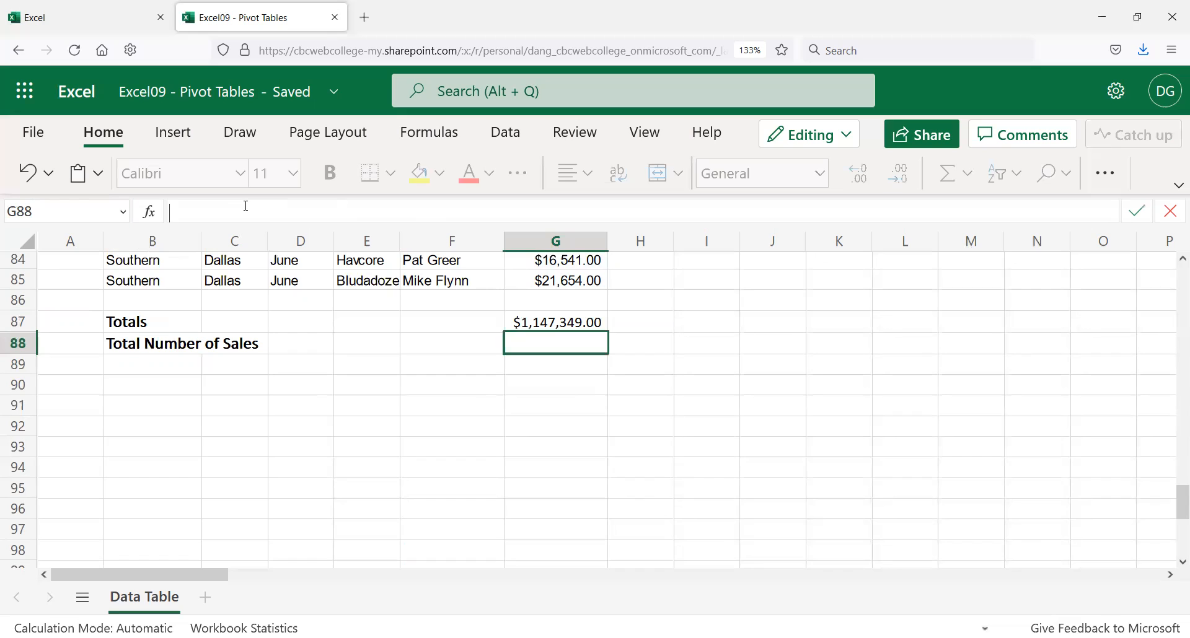
key("ctrl+v")
double_click(193, 213)
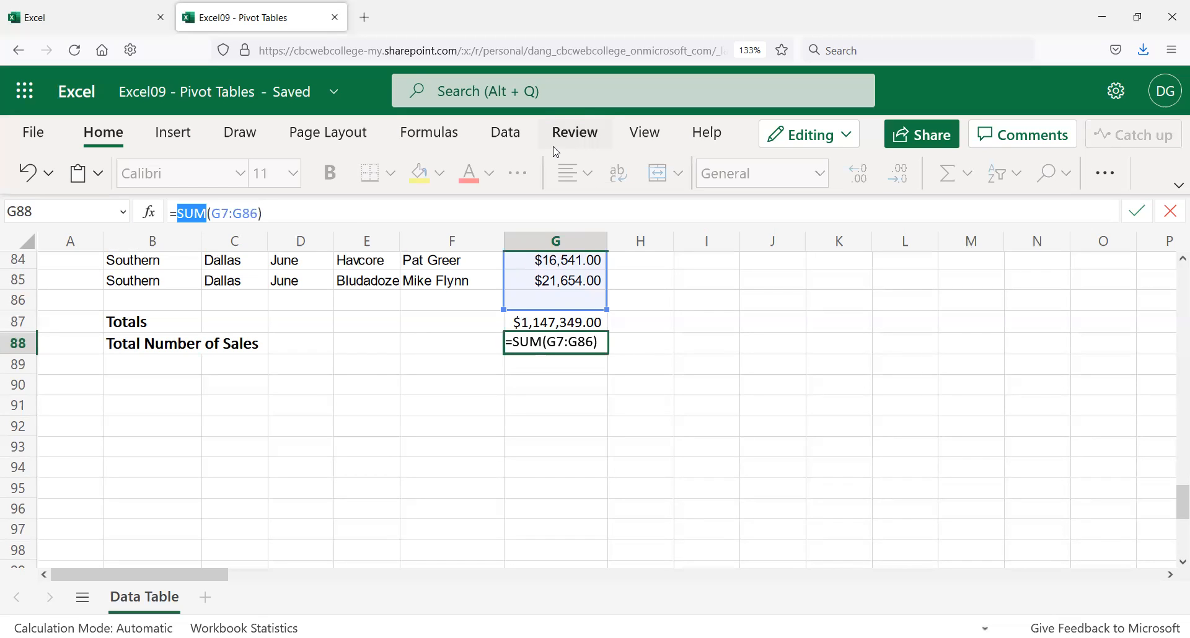
type("count")
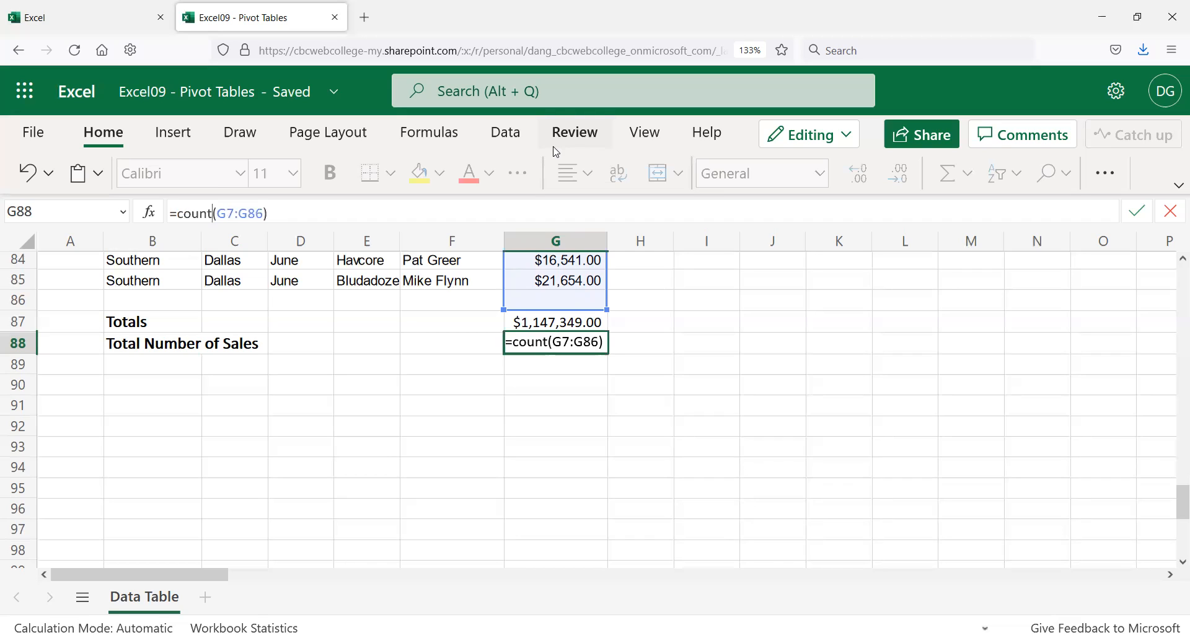
key("Return")
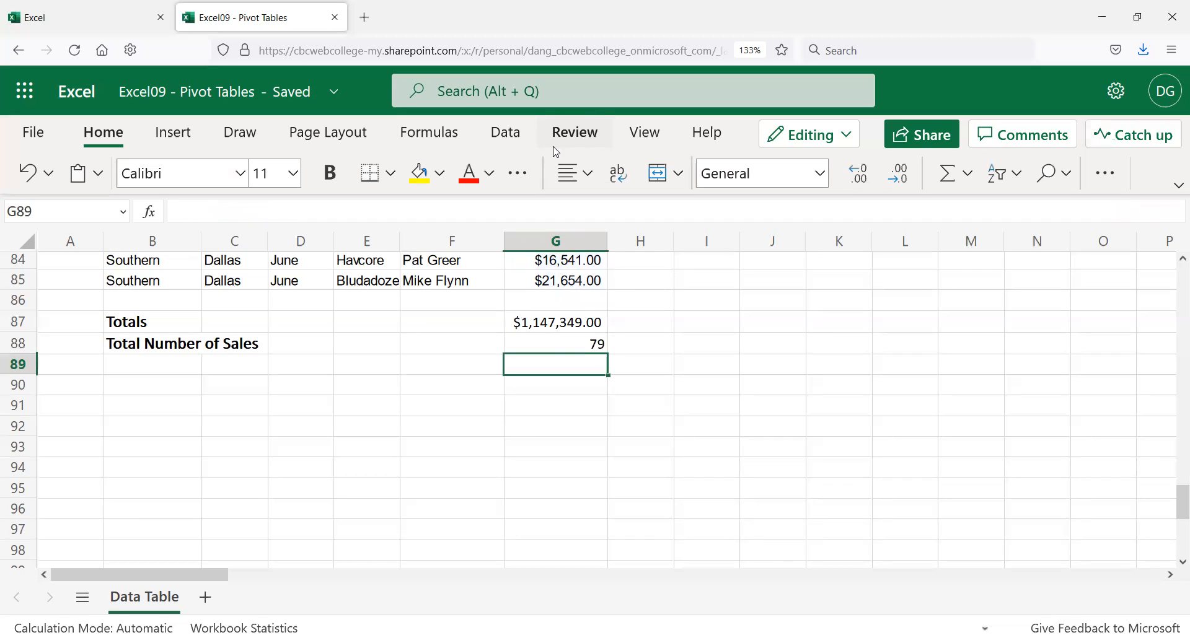
key("Up")
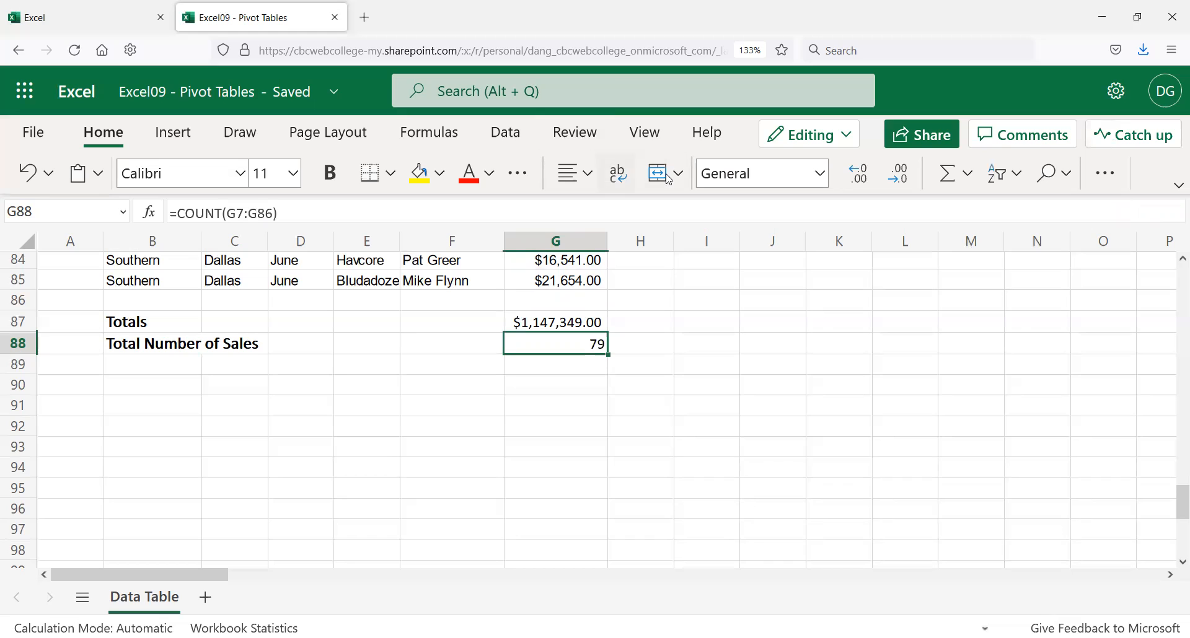
left_click(25, 285)
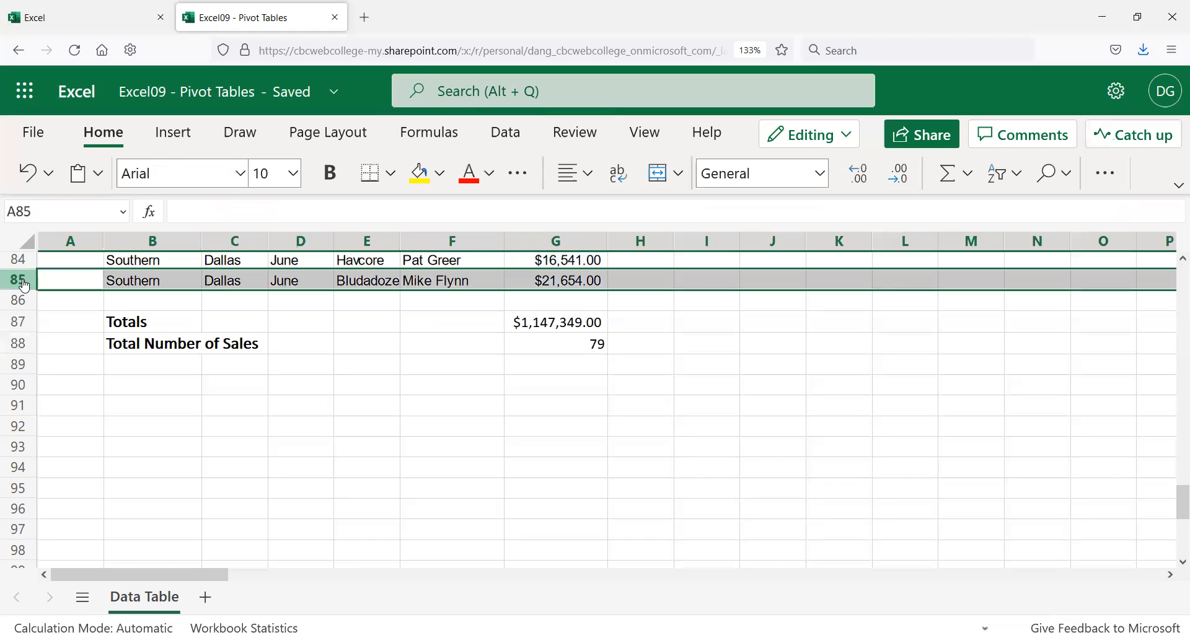
left_click(442, 326)
scroll(442, 327, "up", 20)
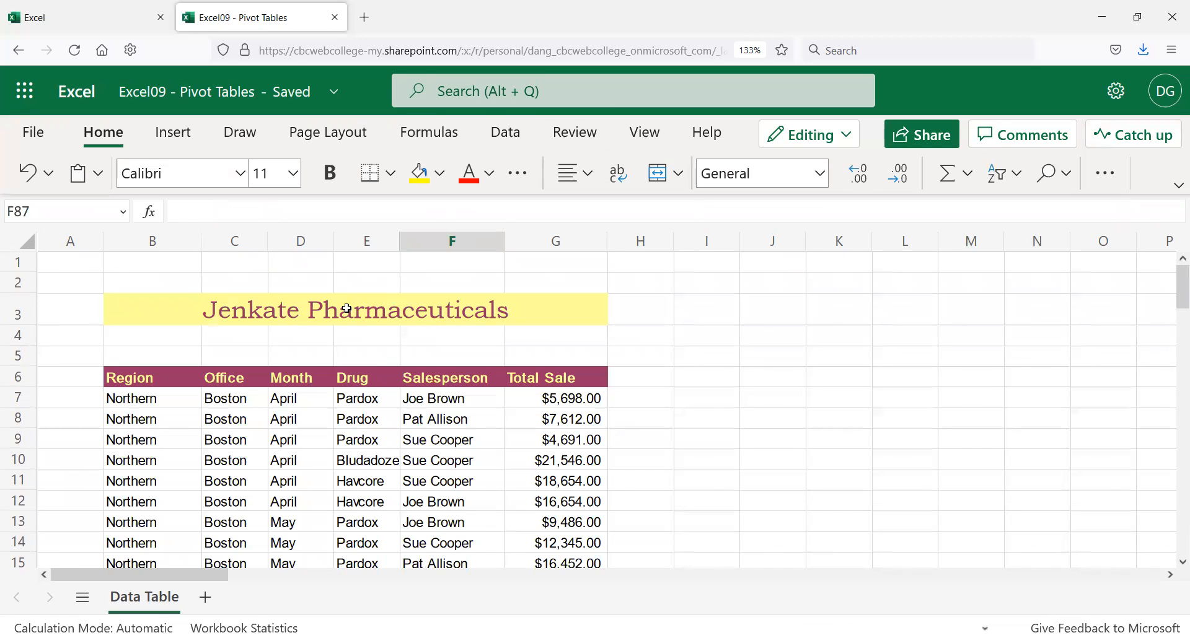
left_click(19, 377)
scroll(502, 440, "down", 20)
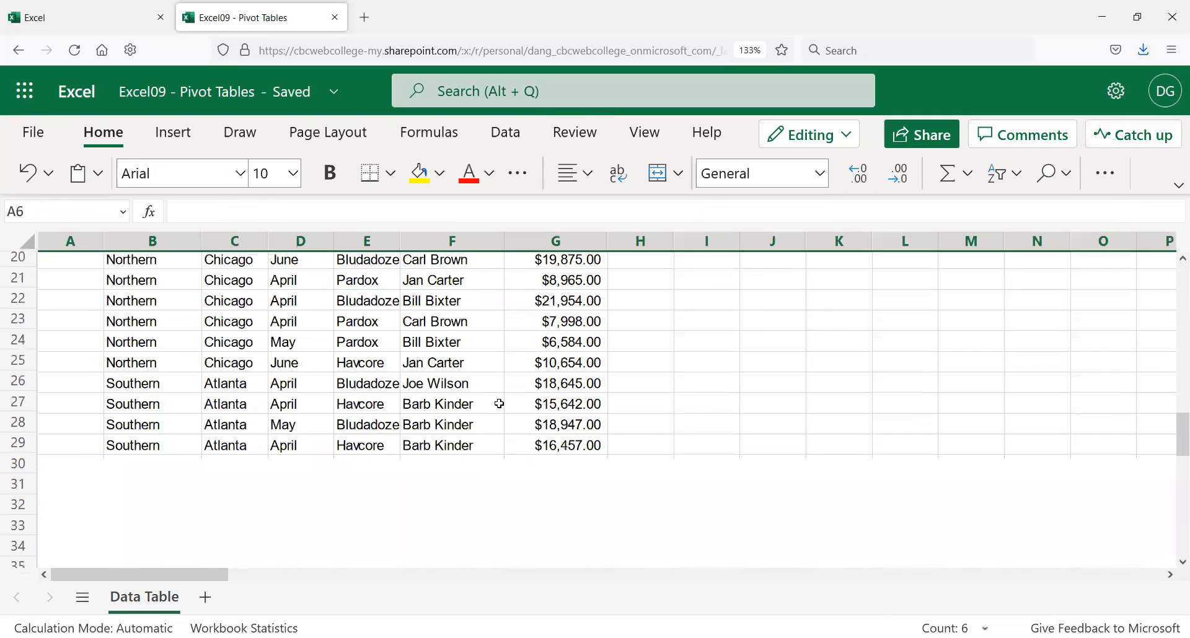
scroll(502, 410, "up", 3)
left_click(582, 364)
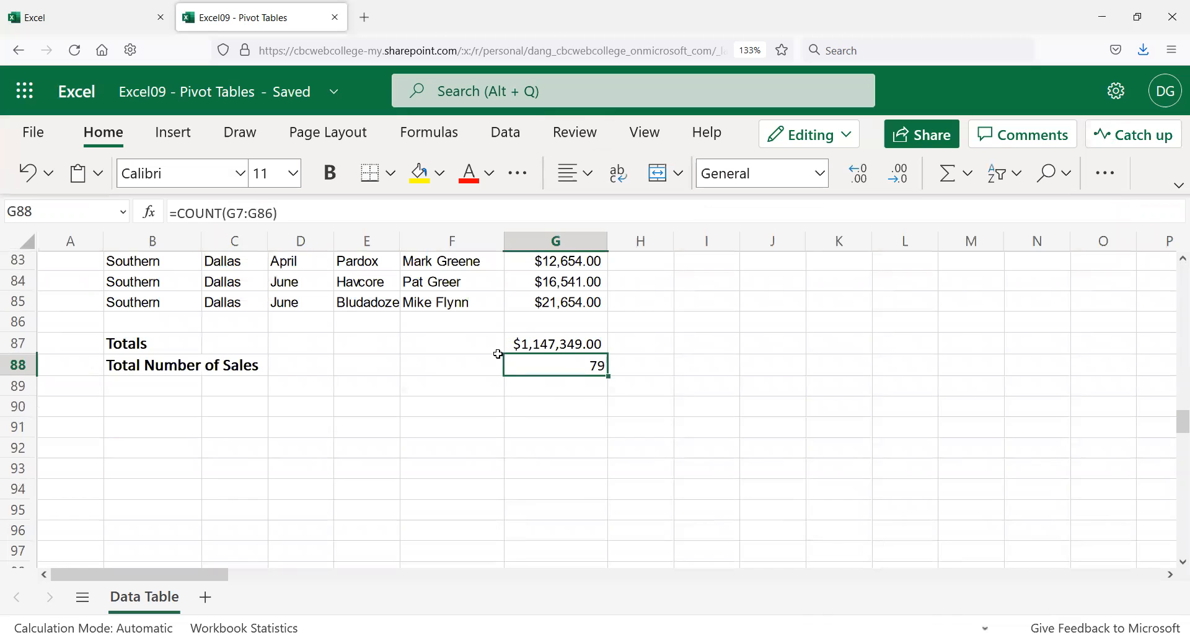
left_click(186, 387)
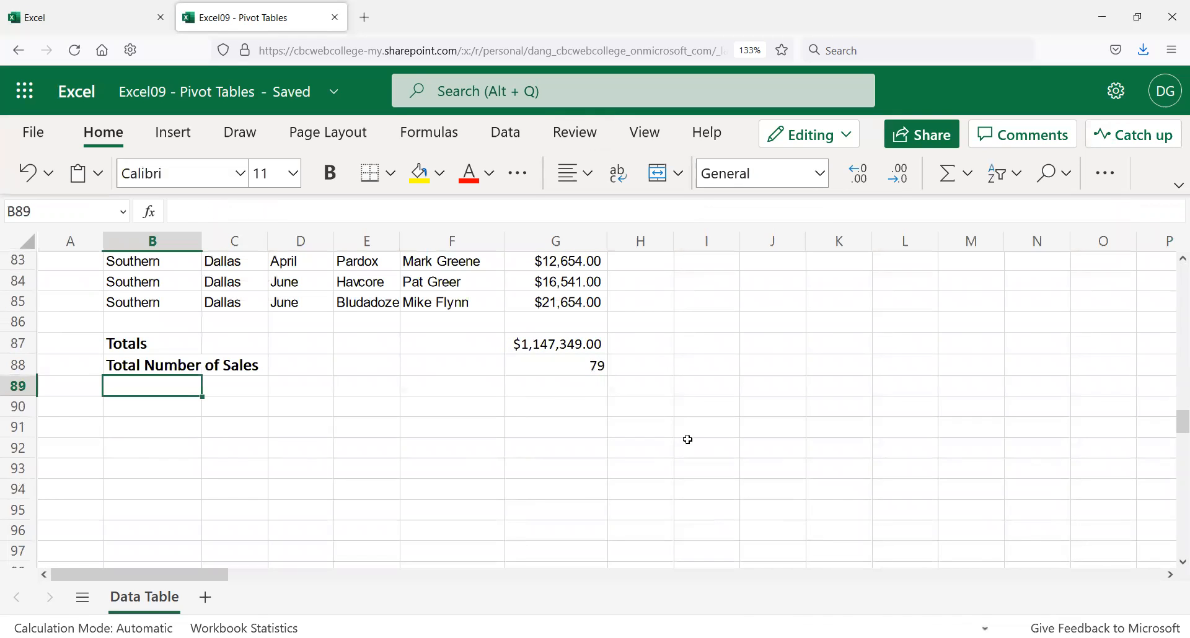
key("Up")
key("Up")
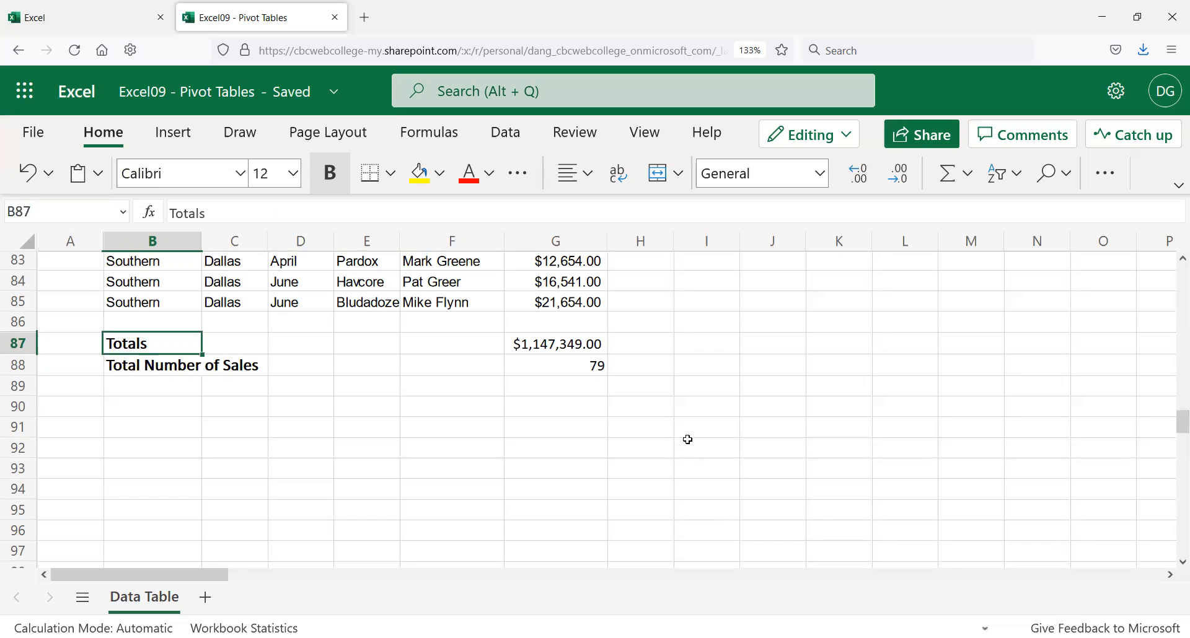
Step: Copy the bold Totals label into B89 and overwrite it with 'Average Sale'
key("ctrl+c")
key("Down")
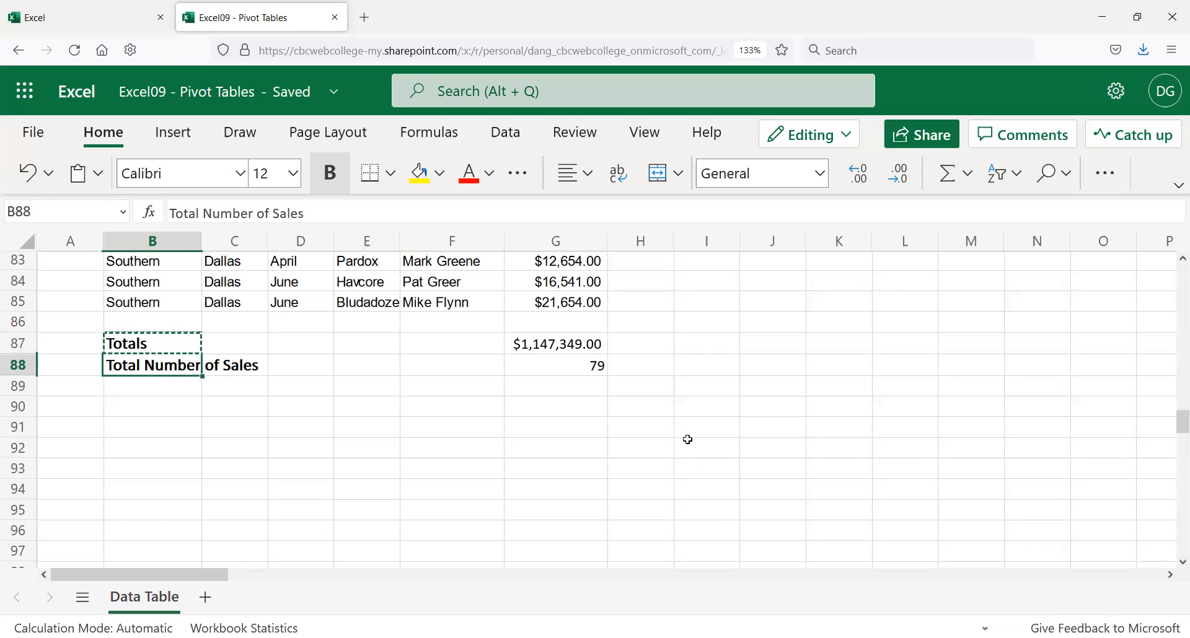
key("Down")
key("ctrl+v")
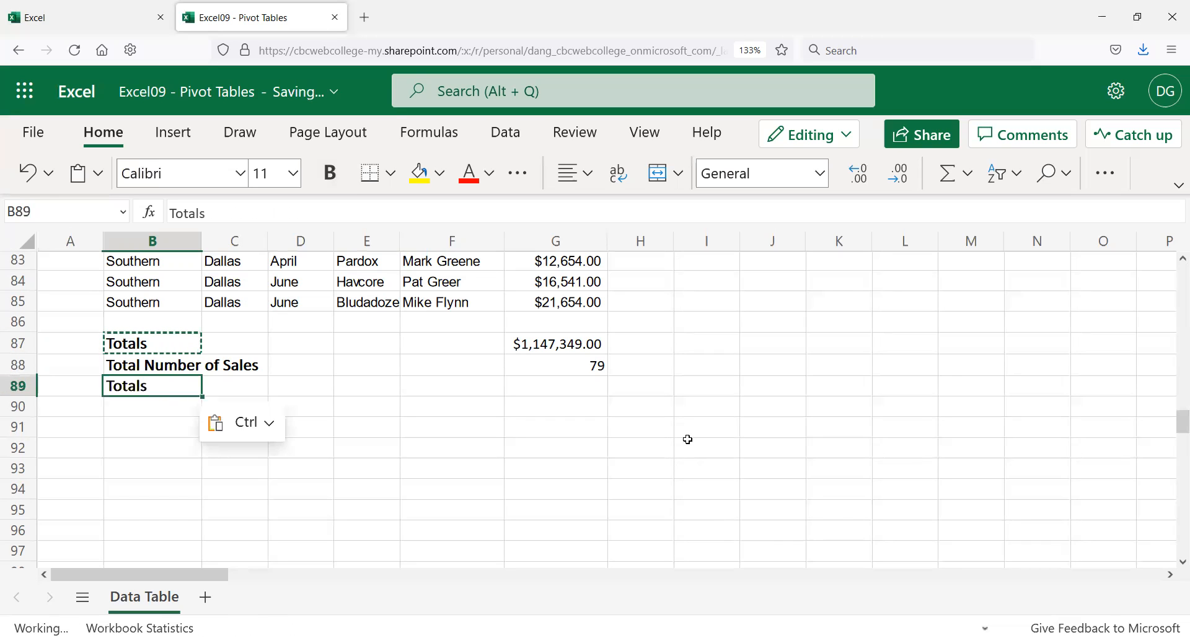
type("Avaera")
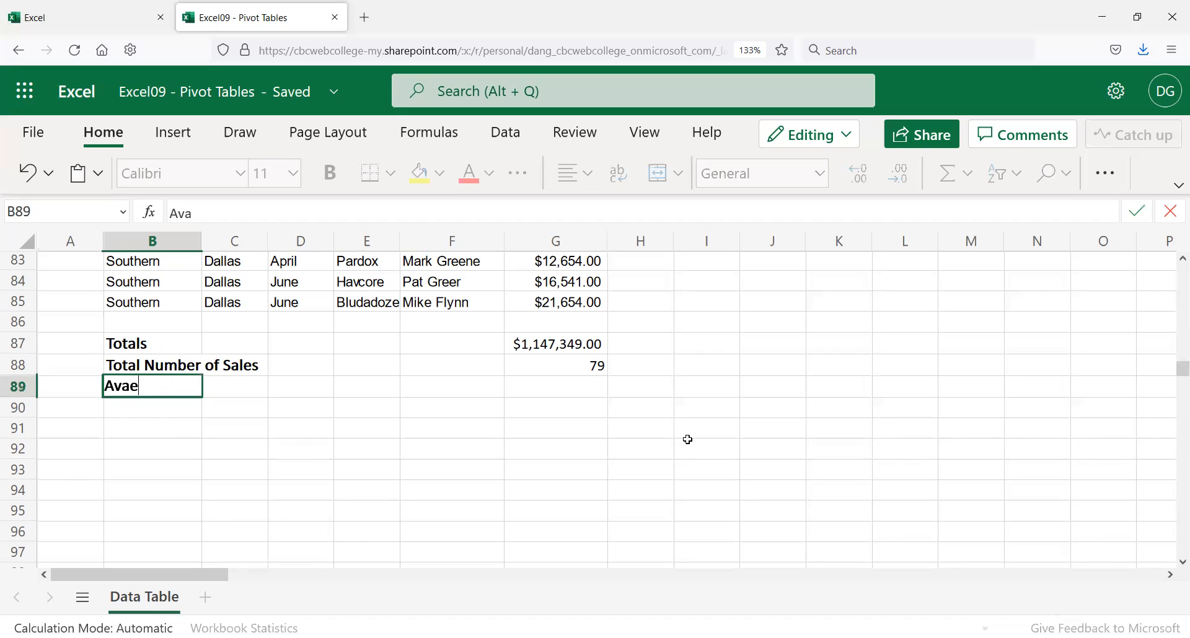
key("BackSpace")
key("BackSpace")
key("BackSpace")
key("BackSpace")
type("erage ")
type("Nu")
key("BackSpace")
key("BackSpace")
type("Sale")
key("Return")
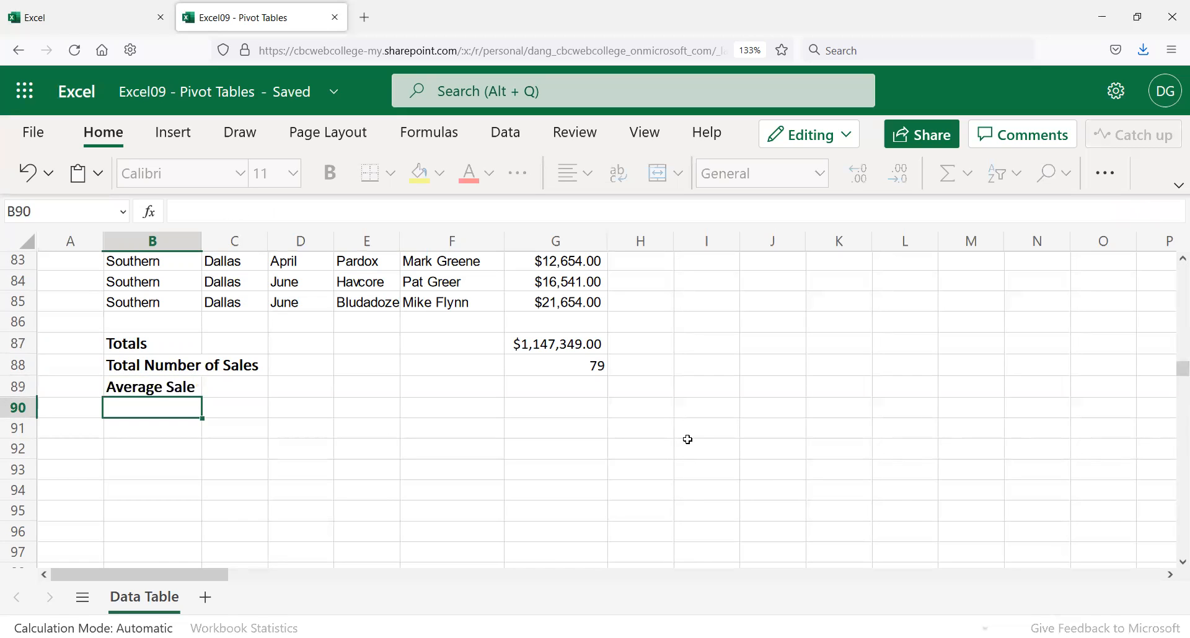
key("Up")
scroll(573, 447, "up", 2)
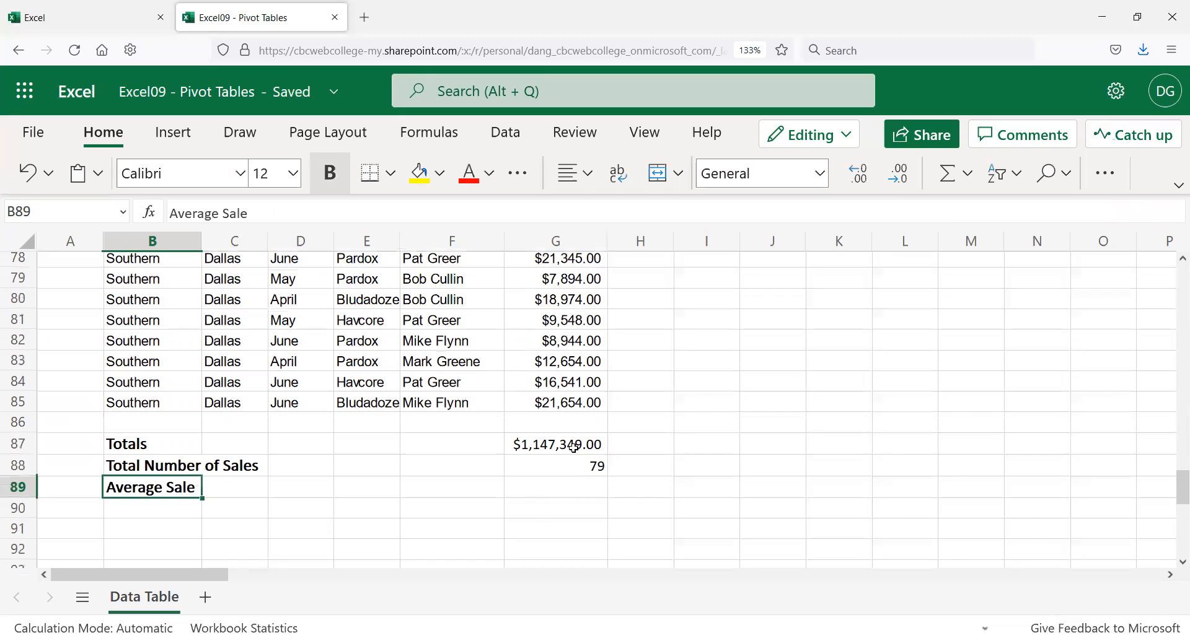
left_click(550, 495)
Step: Turn a copy of G88's formula into AVERAGE in G89 ($14,523.41), then clear it and retype =
left_click(551, 468)
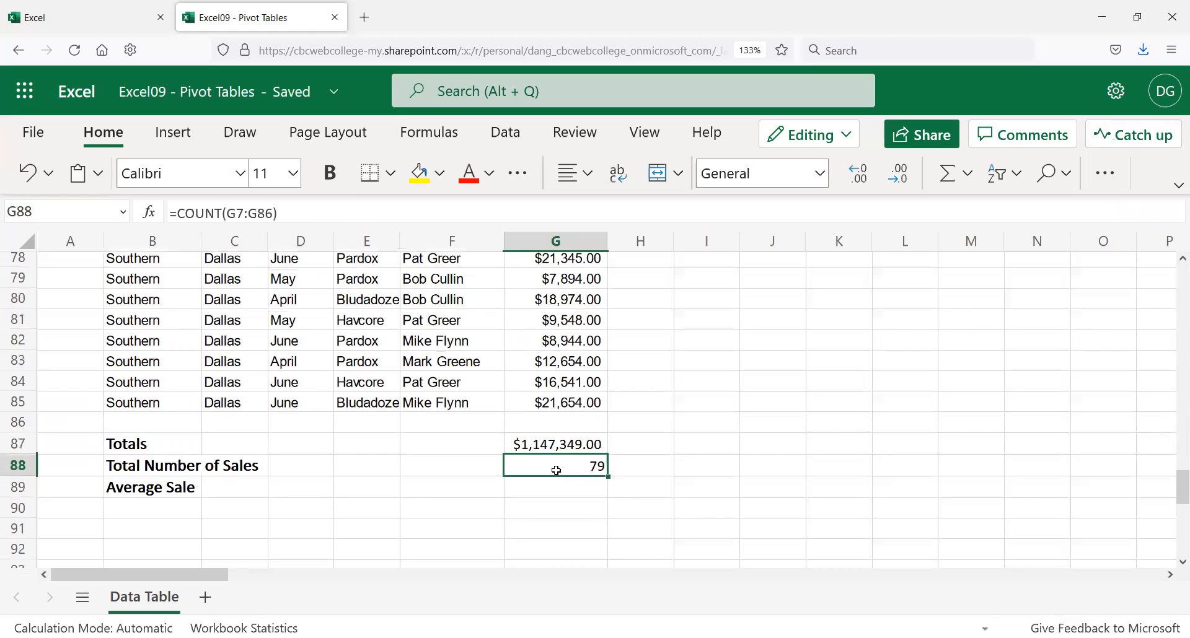
left_click_drag(282, 214, 161, 207)
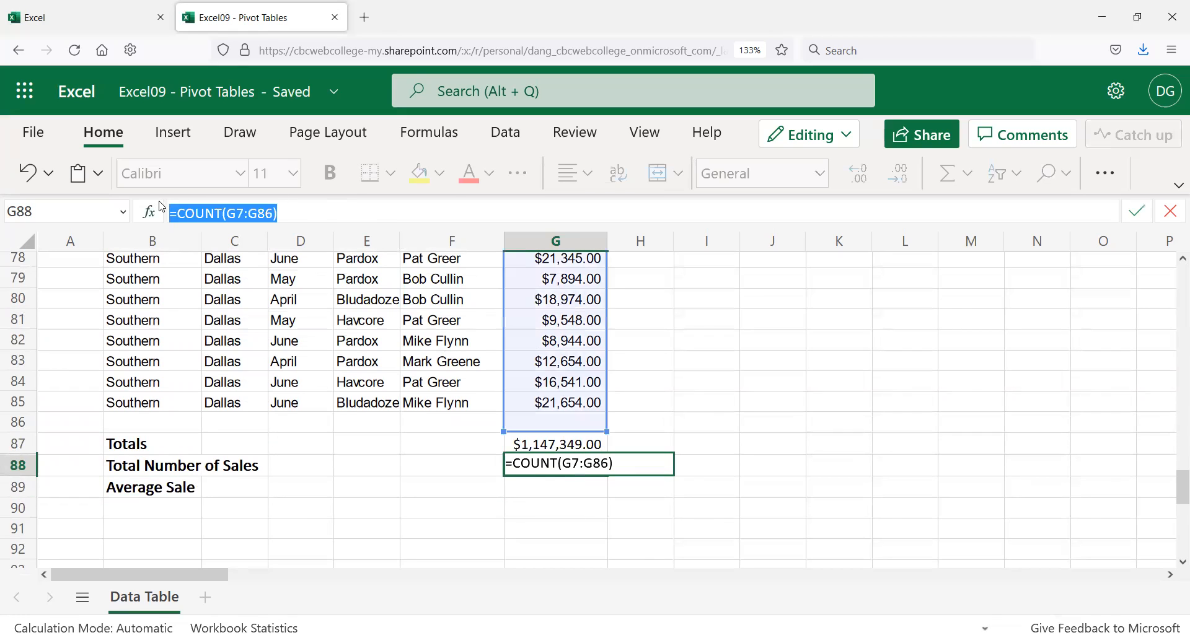
key("Return")
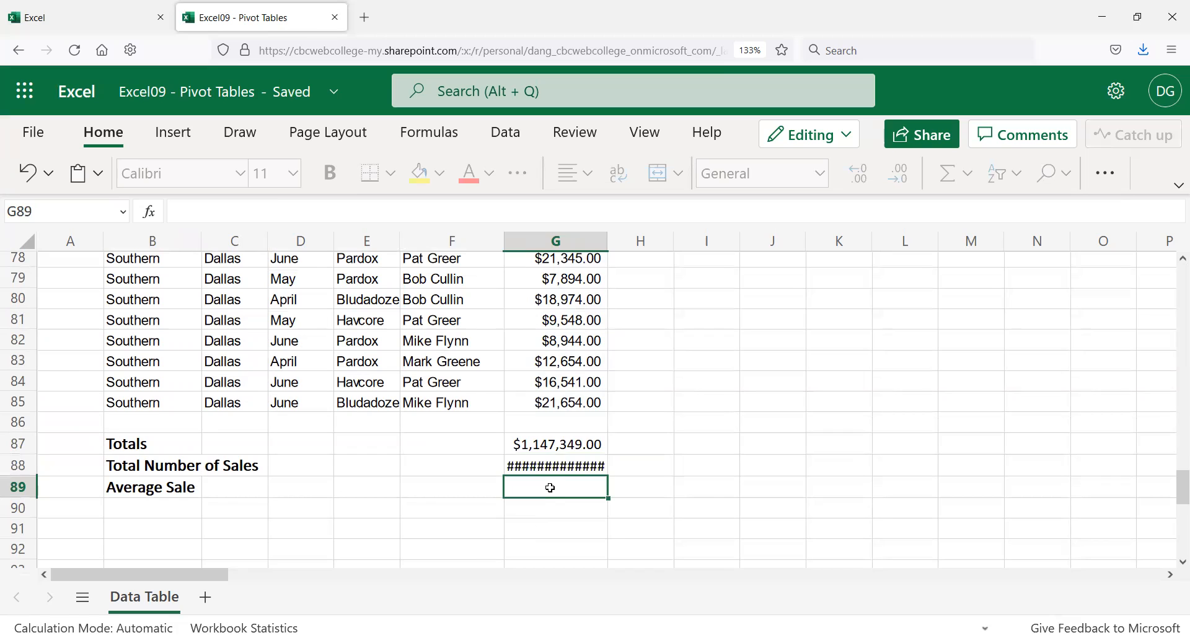
left_click(261, 206)
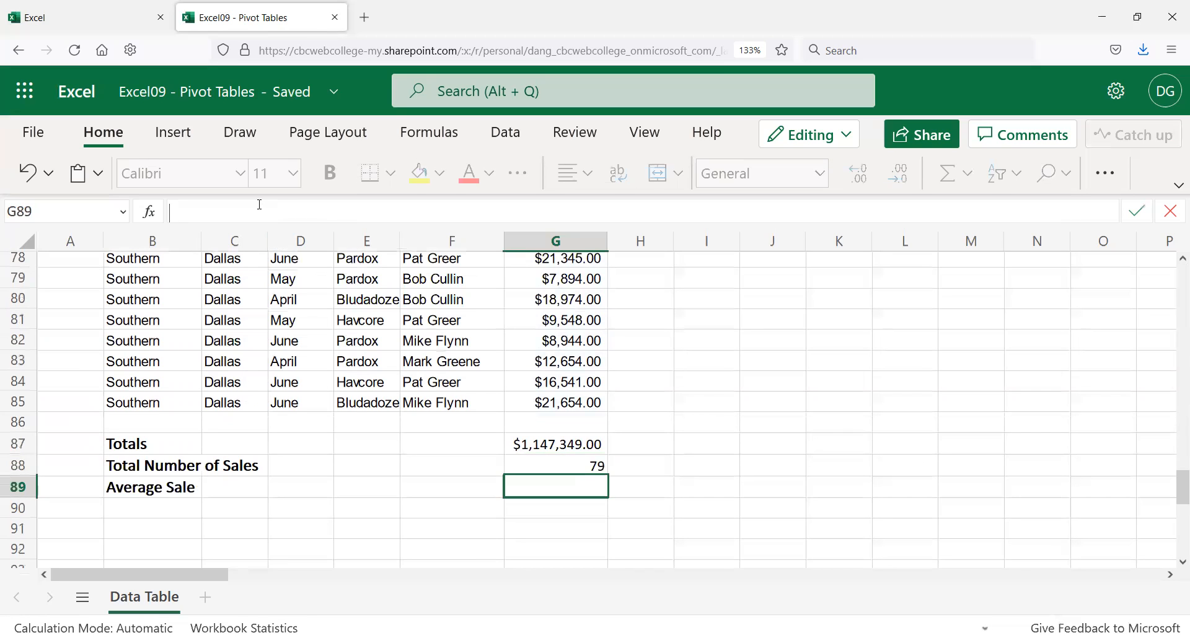
key("ctrl+v")
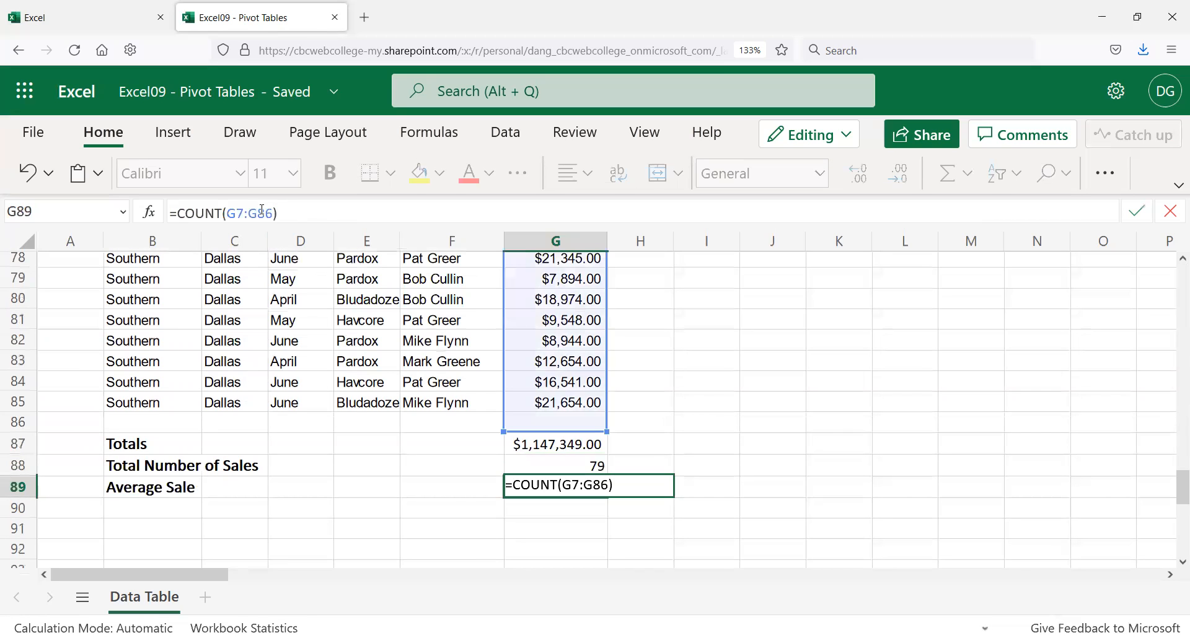
double_click(205, 211)
type("average")
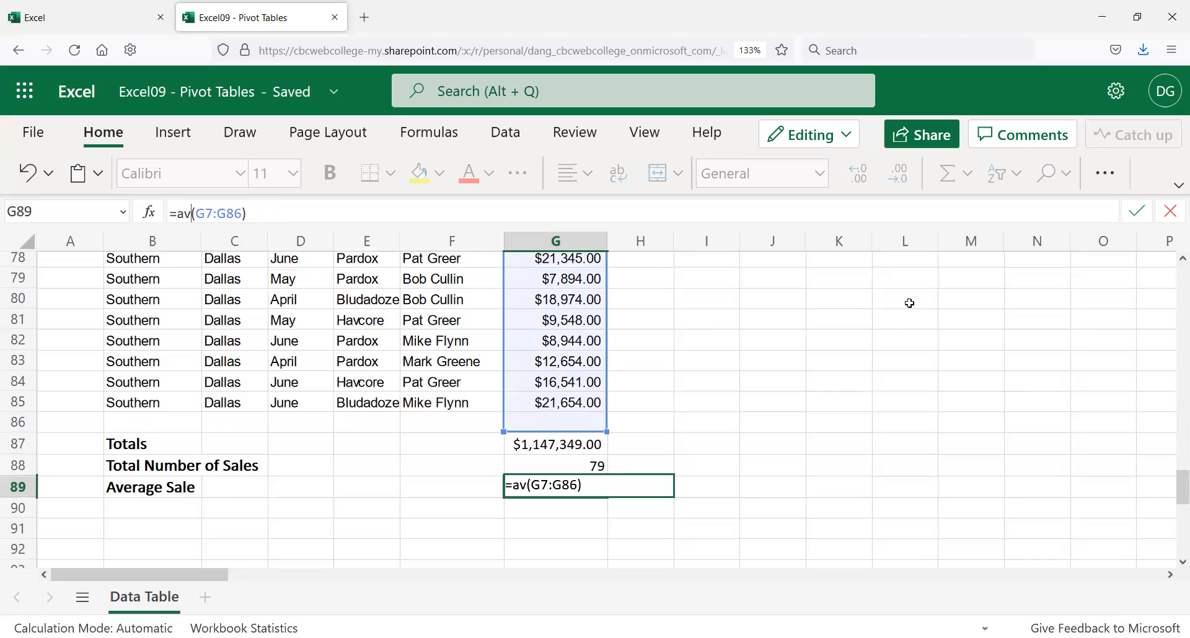
key("Return")
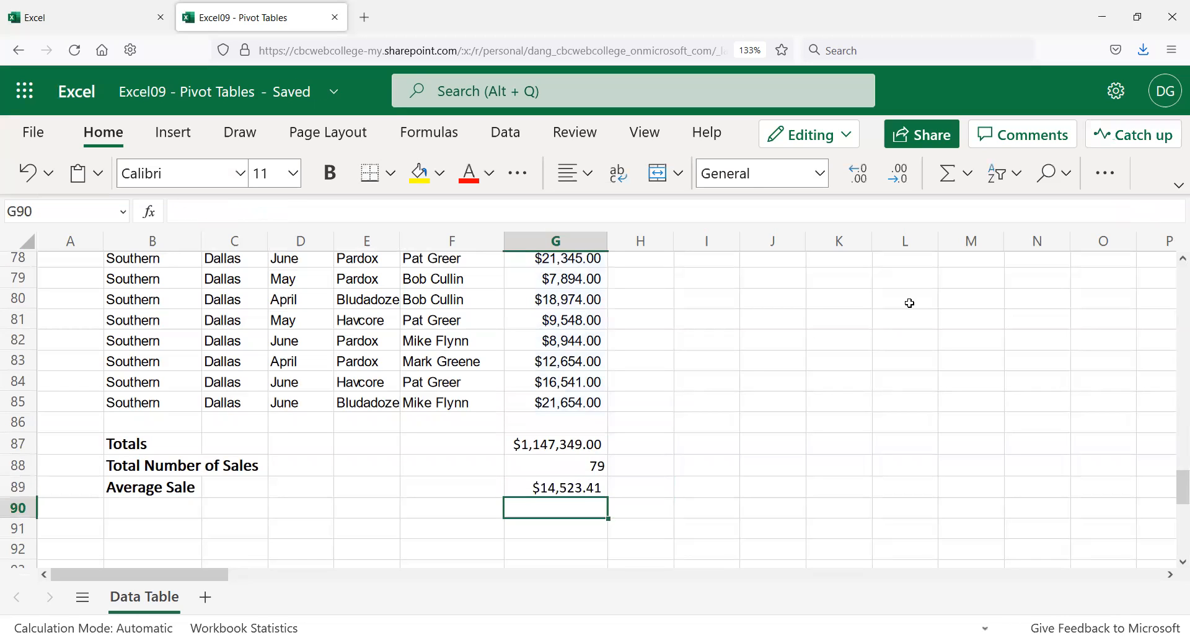
key("Up")
key("Delete")
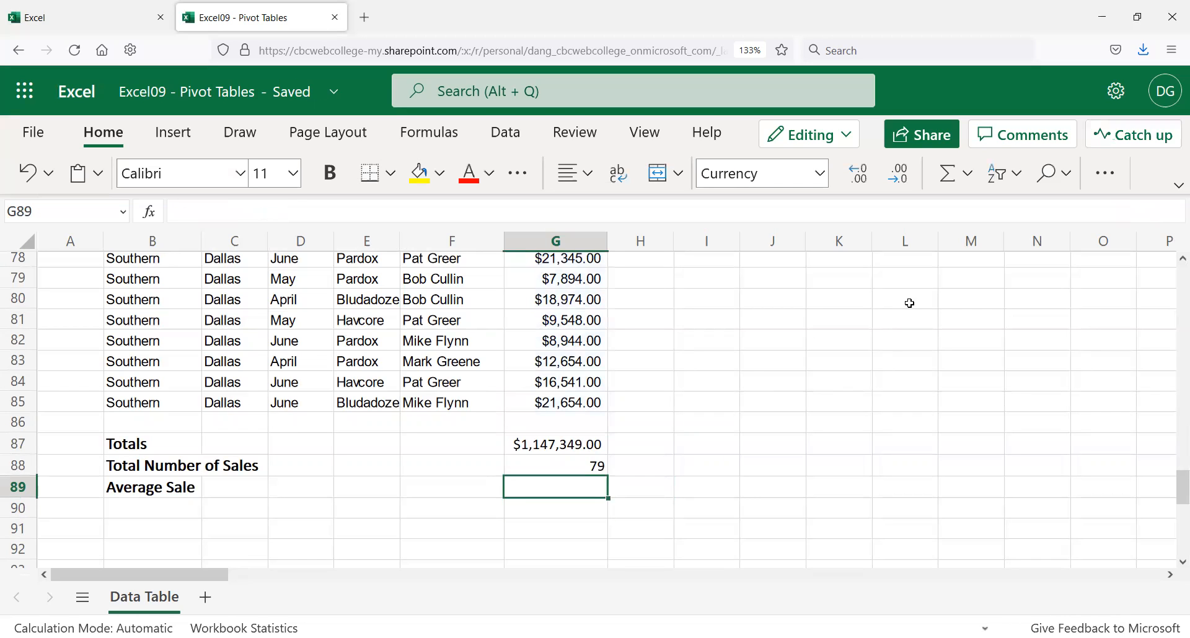
type("=")
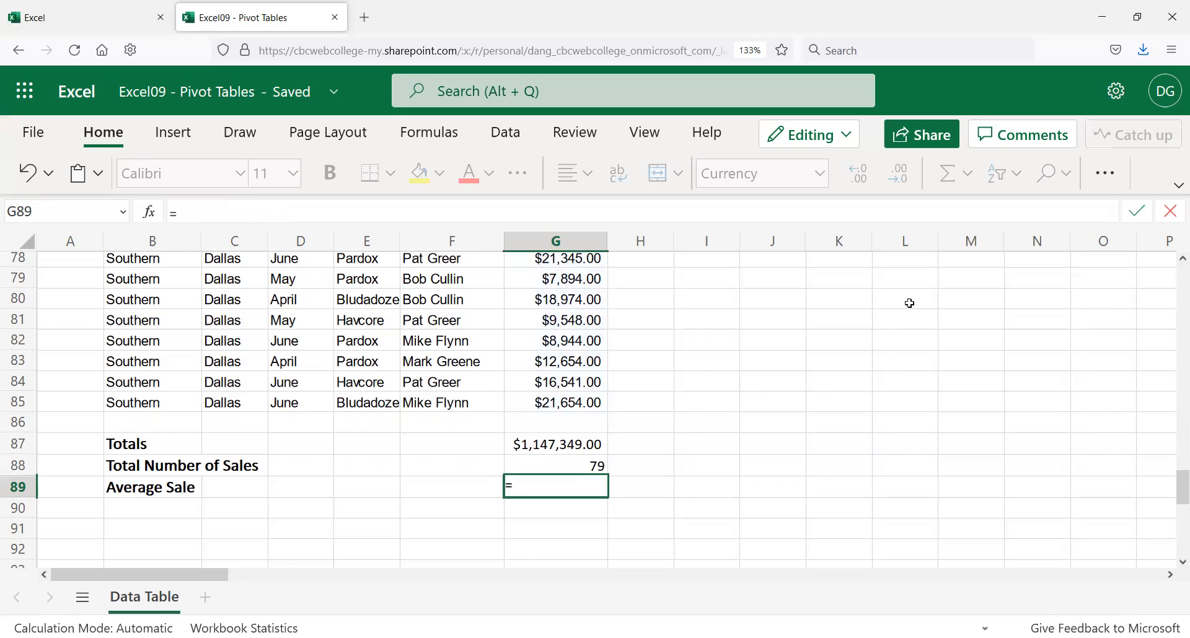
Step: Insert the AVERAGE function into G89 from the Commonly Used function list
left_click(150, 212)
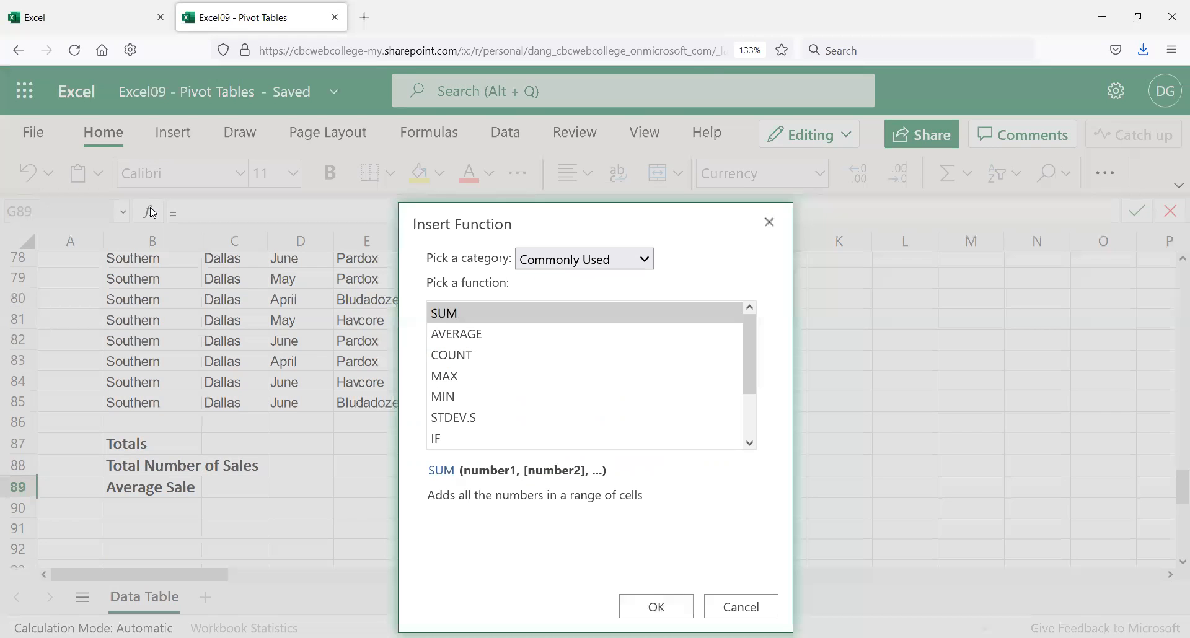
left_click(472, 338)
left_click(655, 607)
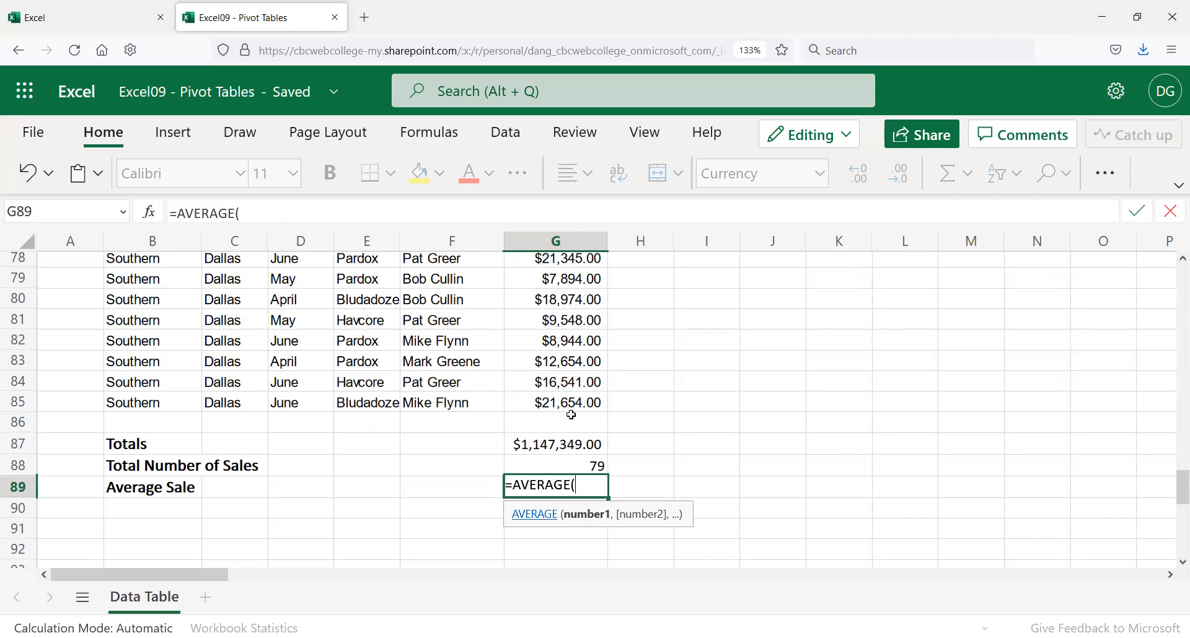
Step: Close the AVERAGE formula in G89, then clear its range reference to reselect it
left_click_drag(593, 400, 543, 387)
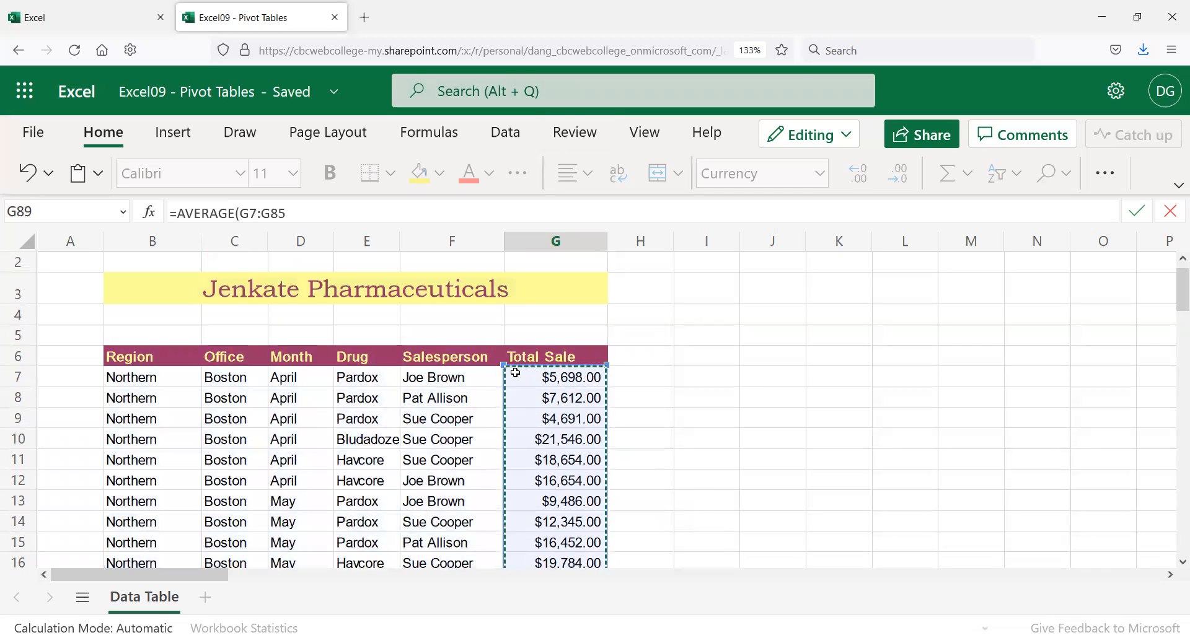
left_click(331, 213)
type(")")
key("Return")
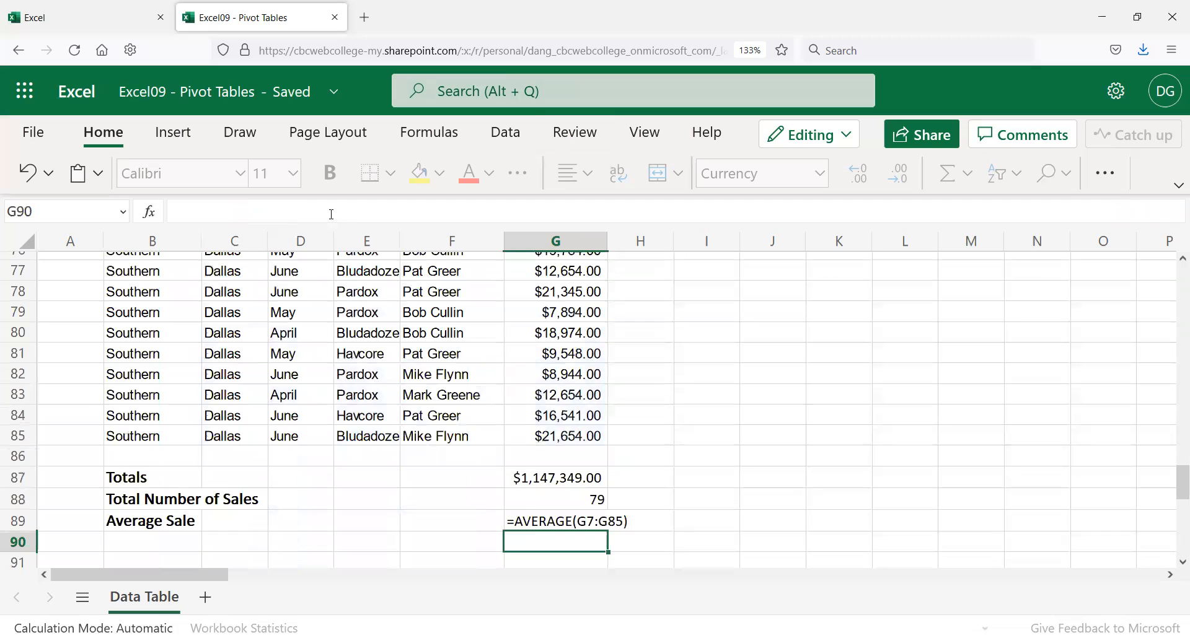
key("Up")
left_click_drag(306, 212, 257, 199)
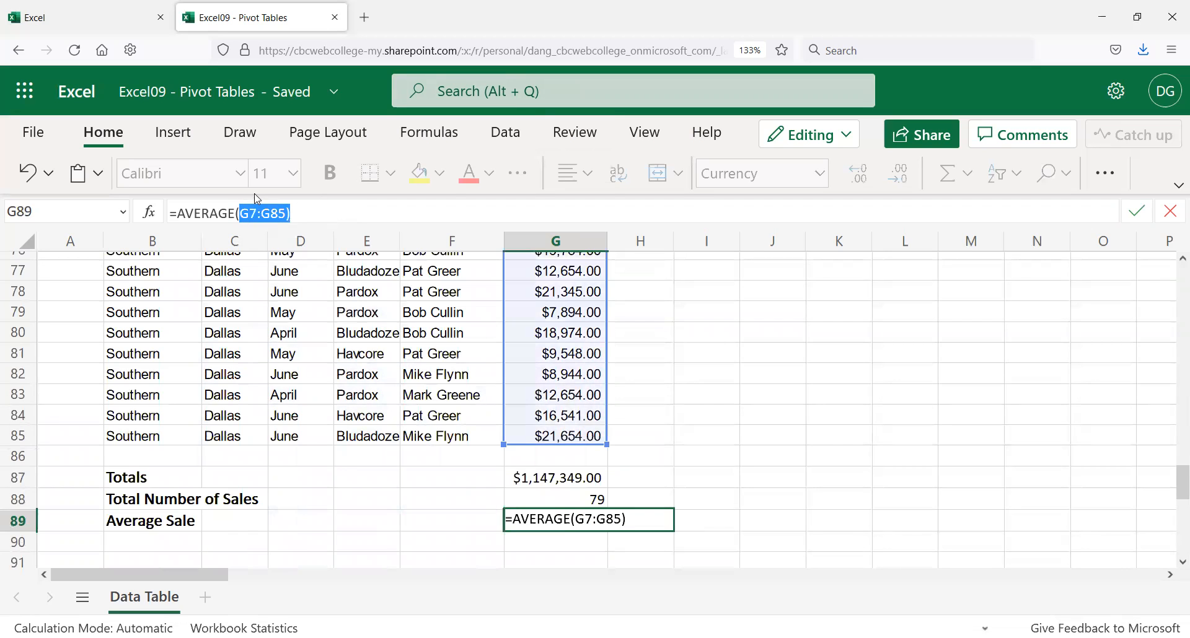
key("BackSpace")
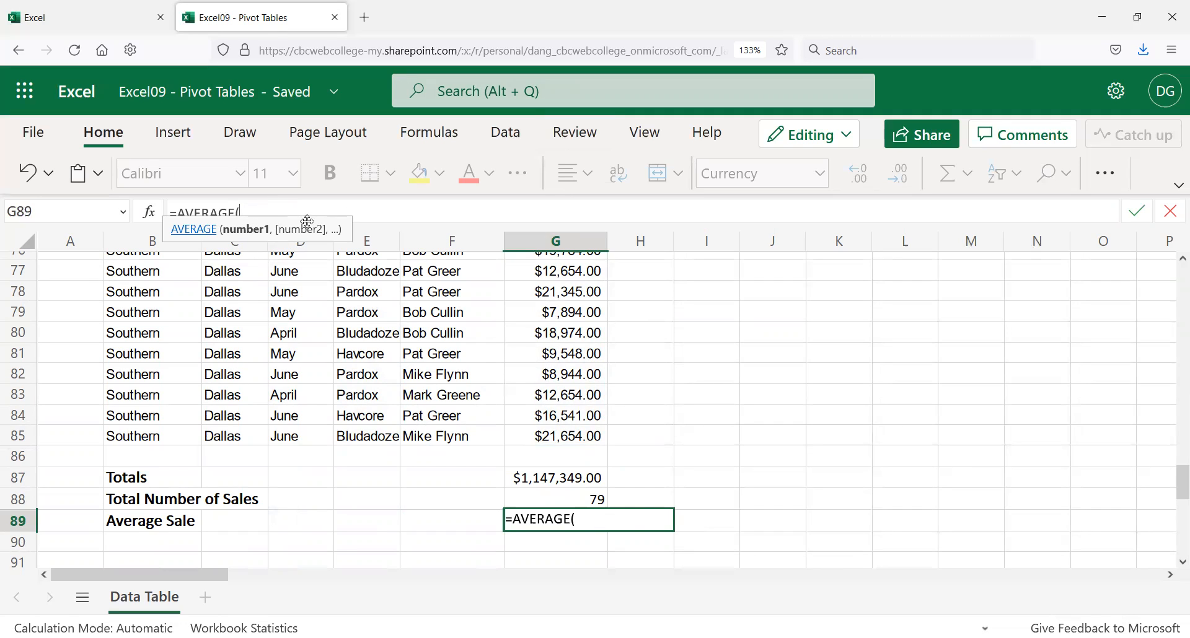
Step: Select G7:G85 as the averaged range and commit, giving $14,523.41
left_click(571, 435)
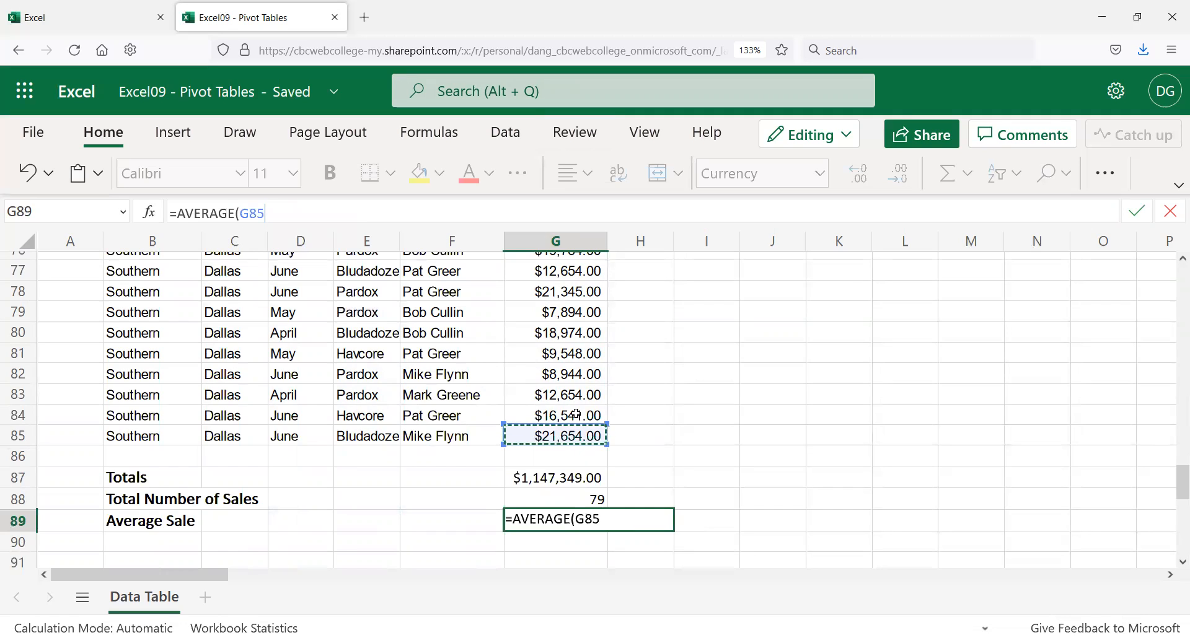
key("ctrl+shift+Up")
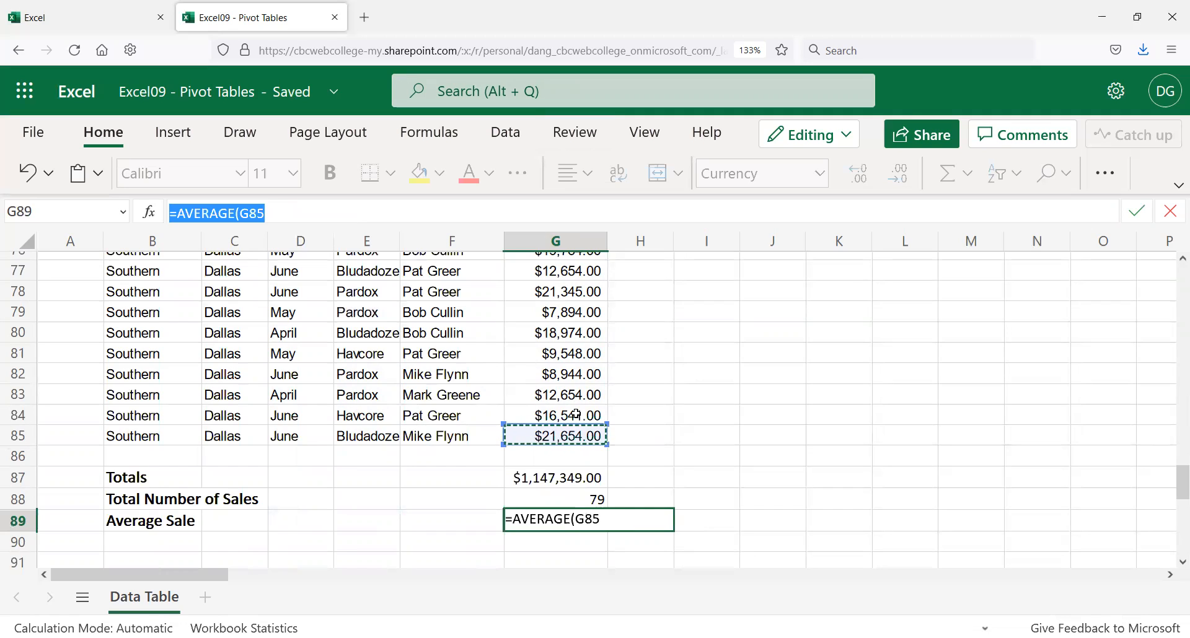
key("shift+Home")
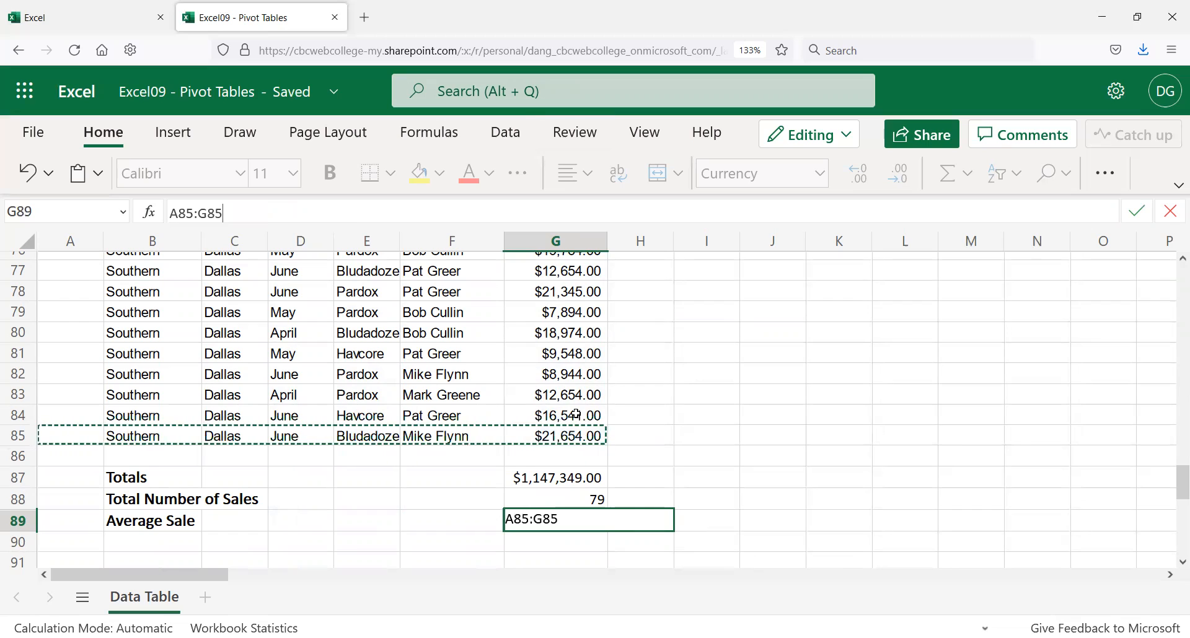
key("shift+Up")
key("shift+Up")
key("shift+Right")
key("shift+Right")
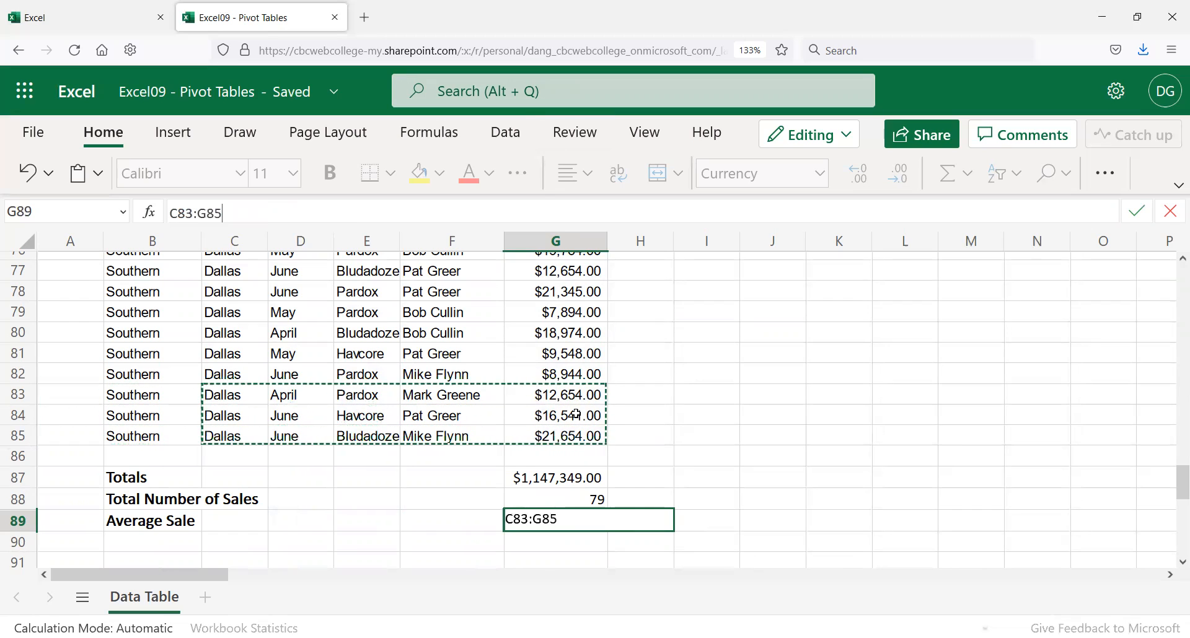
key("shift+Right")
key("shift+Right")
key("shift+Right")
key("shift+Right")
key("shift+Up")
key("shift+Up")
key("shift+Up")
key("shift+Up")
key("shift+Up")
key("shift+Up")
key("shift+Up")
key("shift+Up")
key("shift+Up")
key("shift+Up")
key("shift+Up")
key("shift+Up")
key("shift+Up")
key("shift+Up")
key("shift+Up")
key("shift+Up")
key("shift+Up")
key("shift+Up")
key("shift+Up")
key("shift+Up")
key("shift+Up")
key("shift+Up")
key("shift+Up")
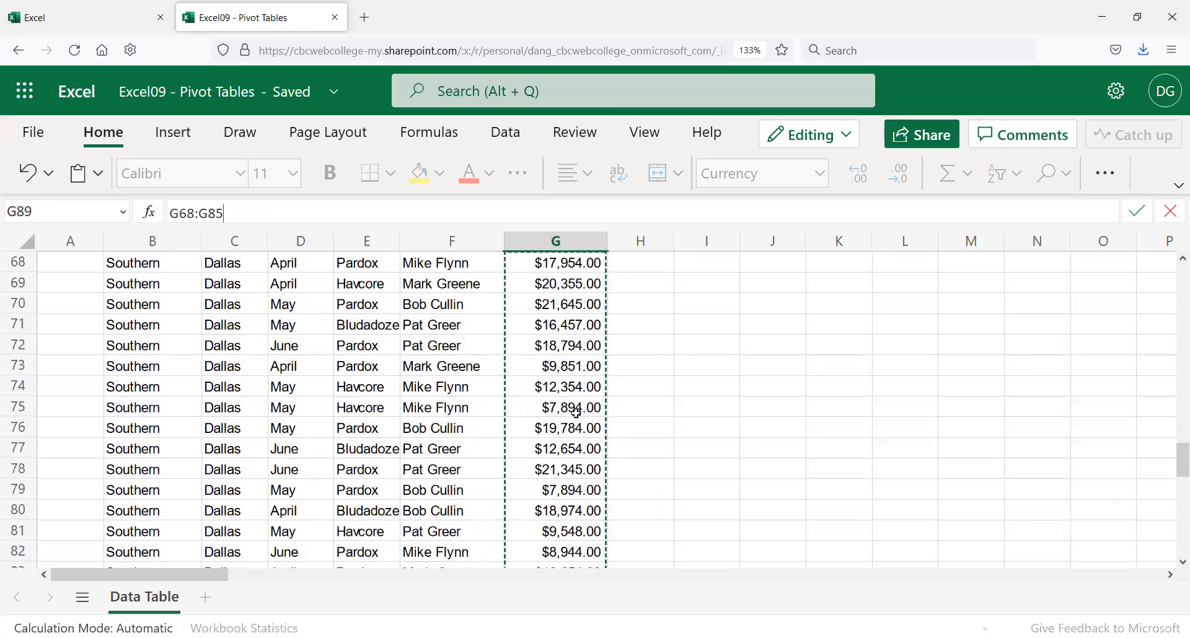
key("shift+Up")
key("shift+Up")
key("shift+Up")
key("shift+Up")
key("shift+Up")
key("shift+Up")
key("shift+Up")
key("shift+Up")
key("shift+Up")
key("shift+Up")
key("shift+Up")
key("shift+Up")
key("shift+Up")
key("shift+Up")
key("shift+Up")
key("shift+Up")
key("shift+Up")
key("shift+Up")
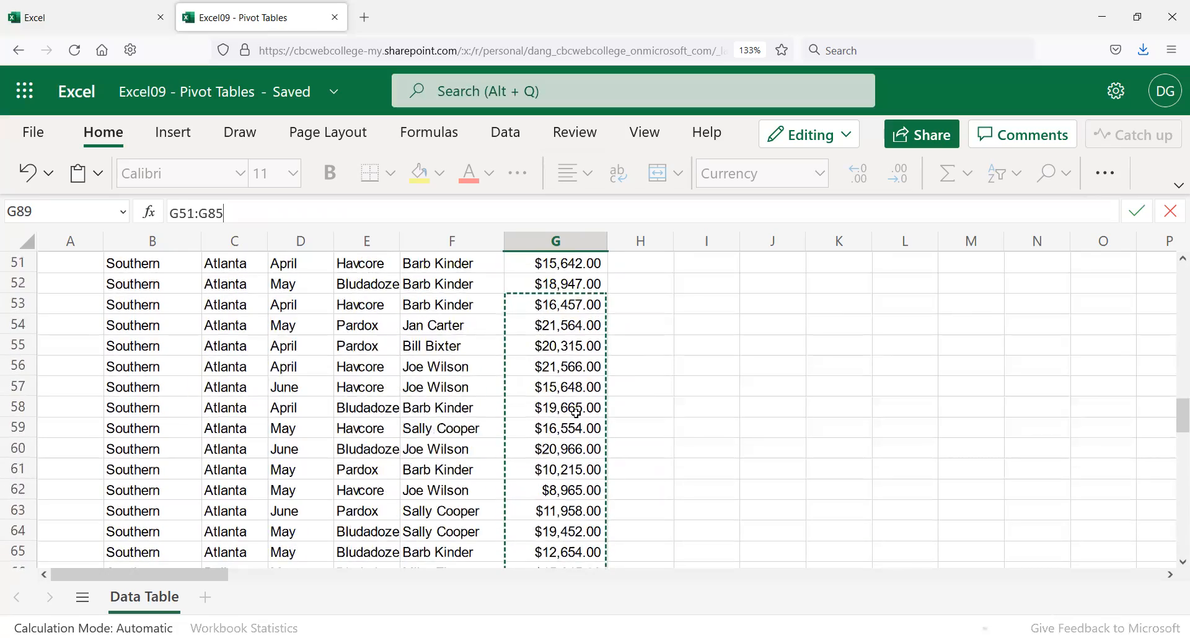
key("shift+Up")
key("shift+Up")
key("shift+Up")
key("shift+Up")
key("shift+Up")
key("shift+Up")
key("shift+Up")
key("shift+Up")
key("shift+Up")
key("shift+Up")
key("shift+Up")
key("shift+Up")
key("shift+Up")
key("shift+Up")
key("shift+Up")
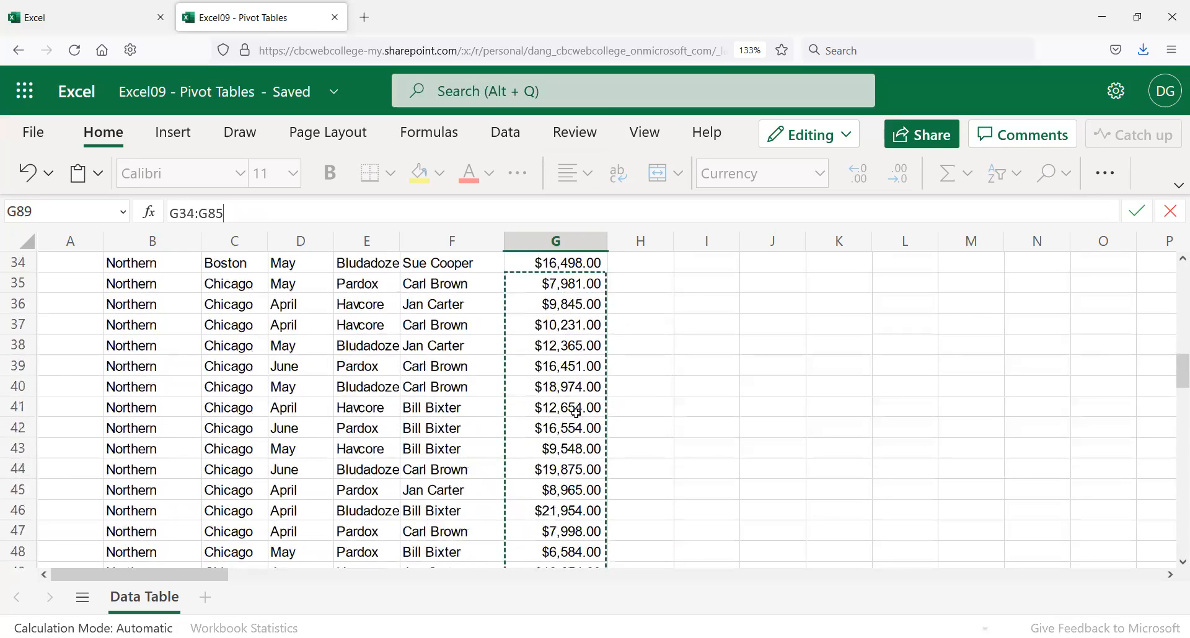
key("Return")
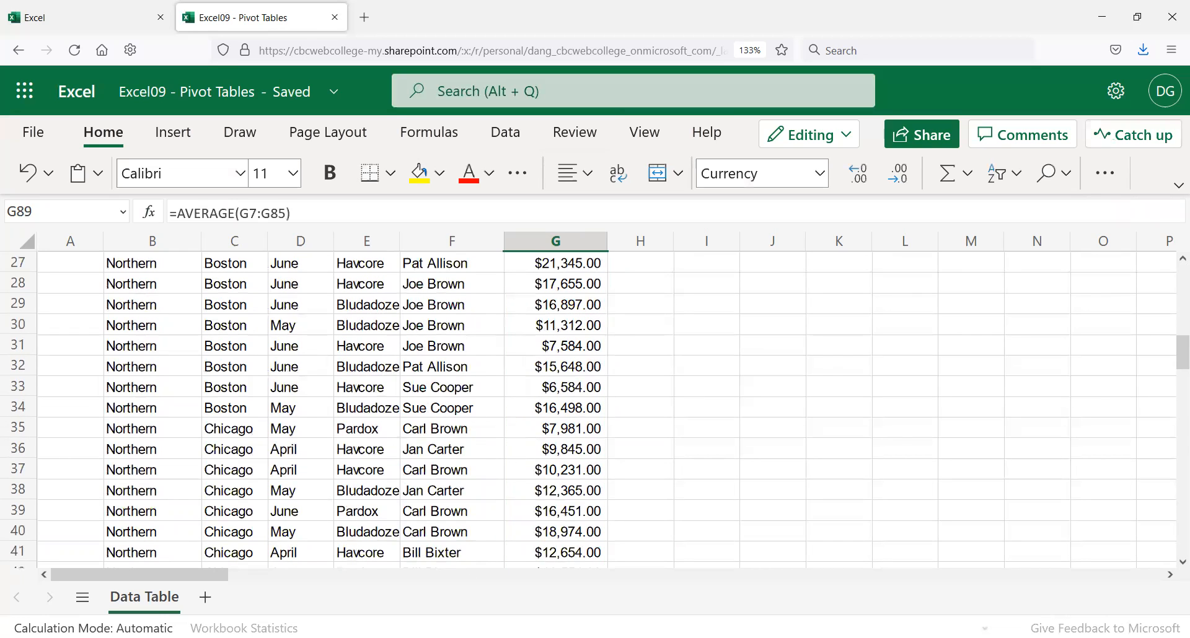
Step: Correct the Total Number of Sales count range to end at G85 (G7:G85)
scroll(617, 477, "down", 10)
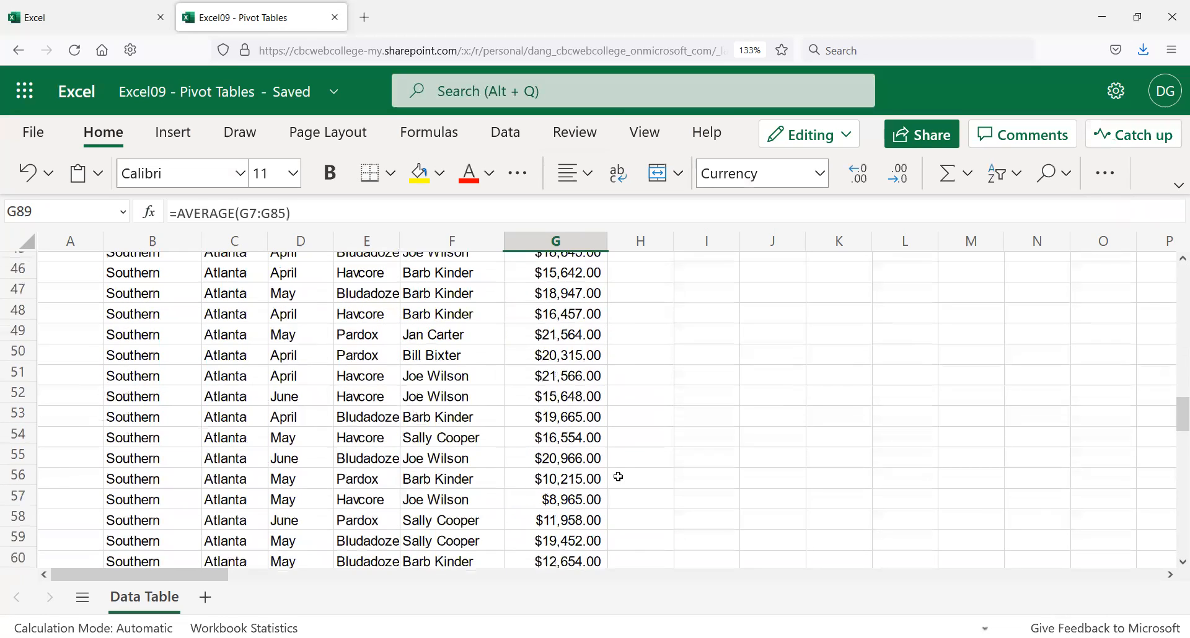
scroll(618, 477, "down", 8)
left_click(531, 317)
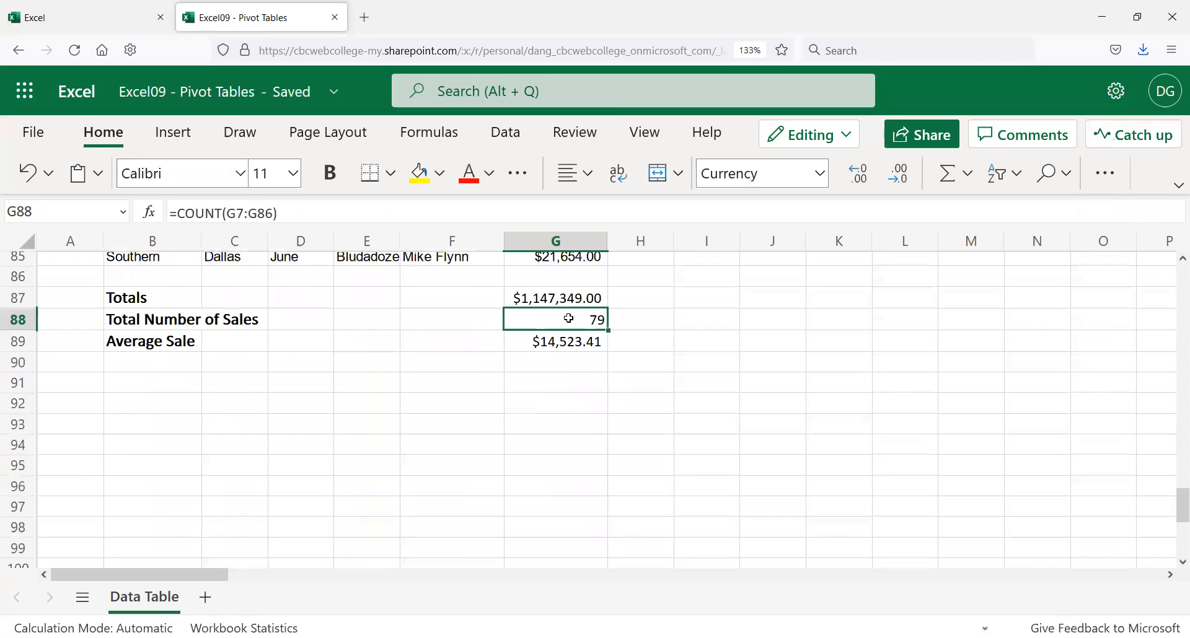
left_click(552, 347)
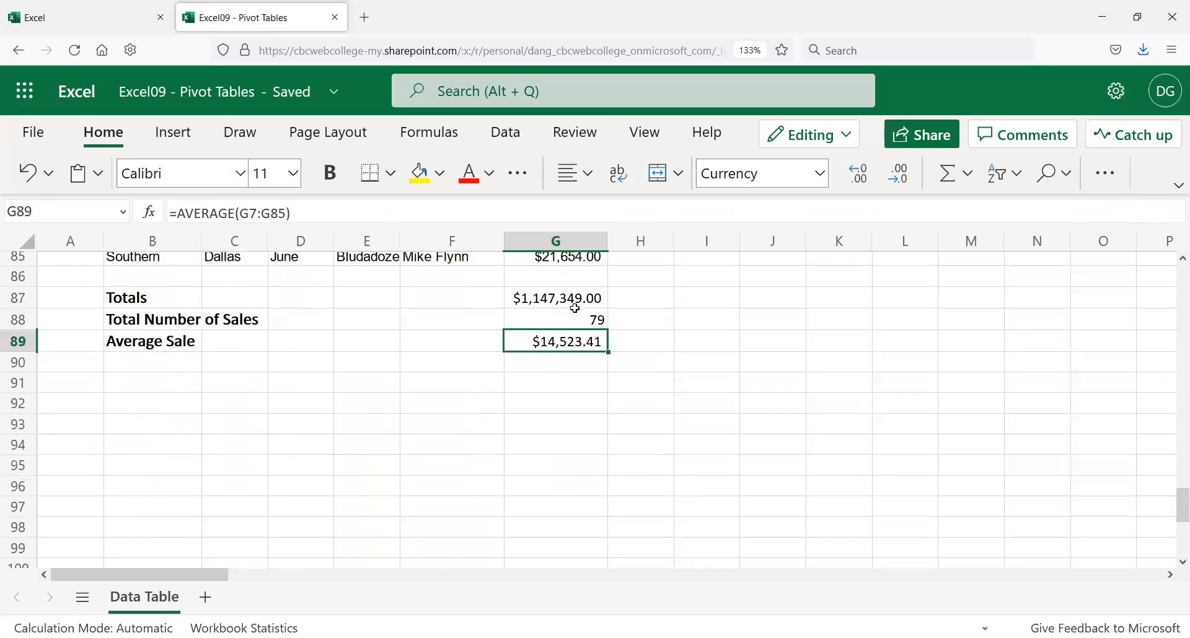
left_click(569, 316)
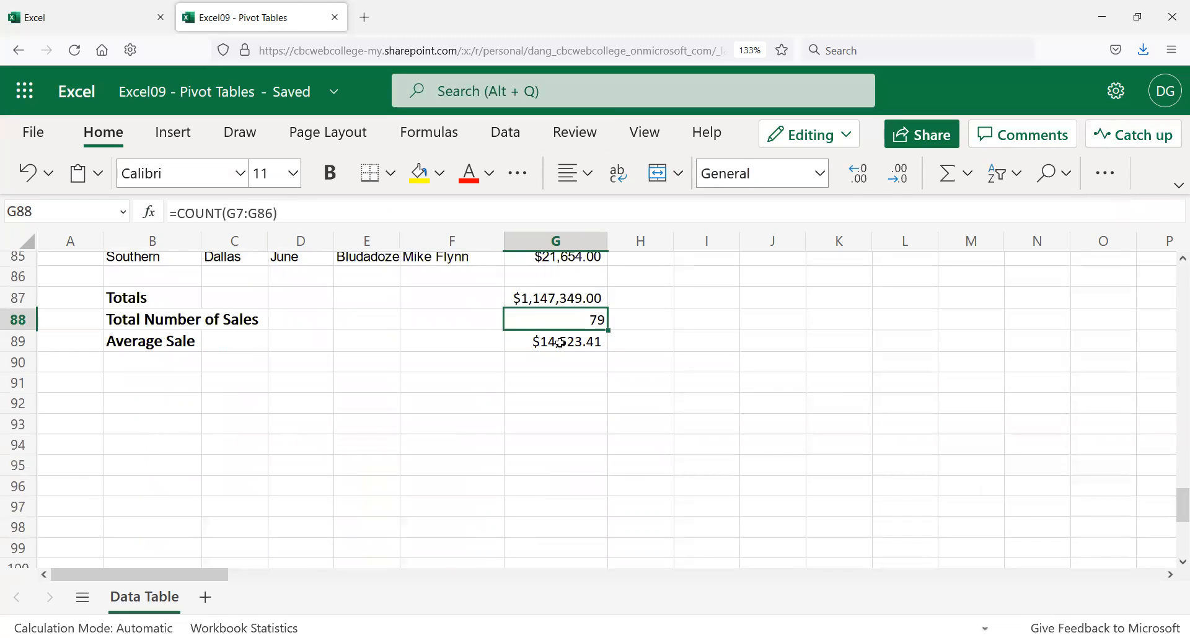
left_click(269, 215)
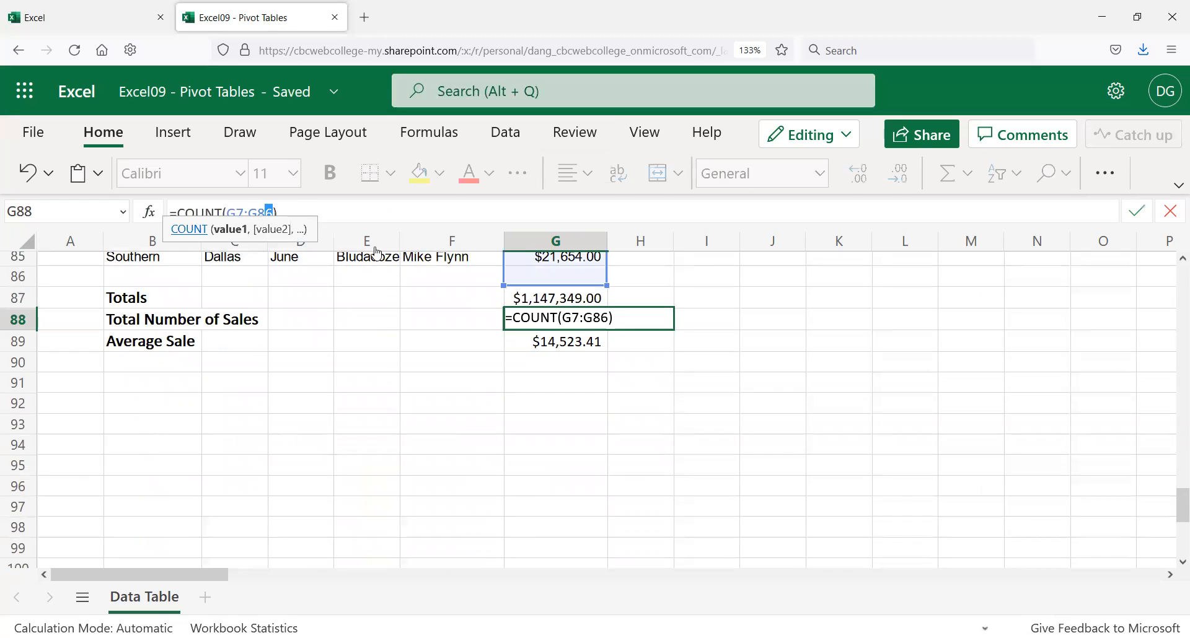
key("BackSpace")
type("5")
key("Return")
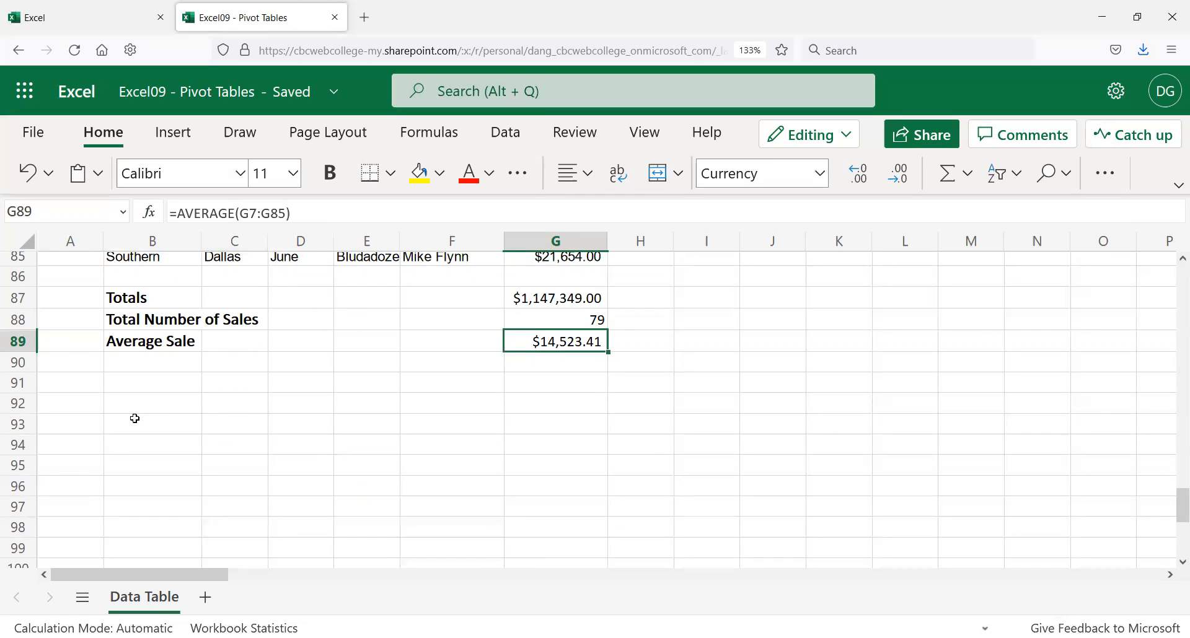
left_click(174, 386)
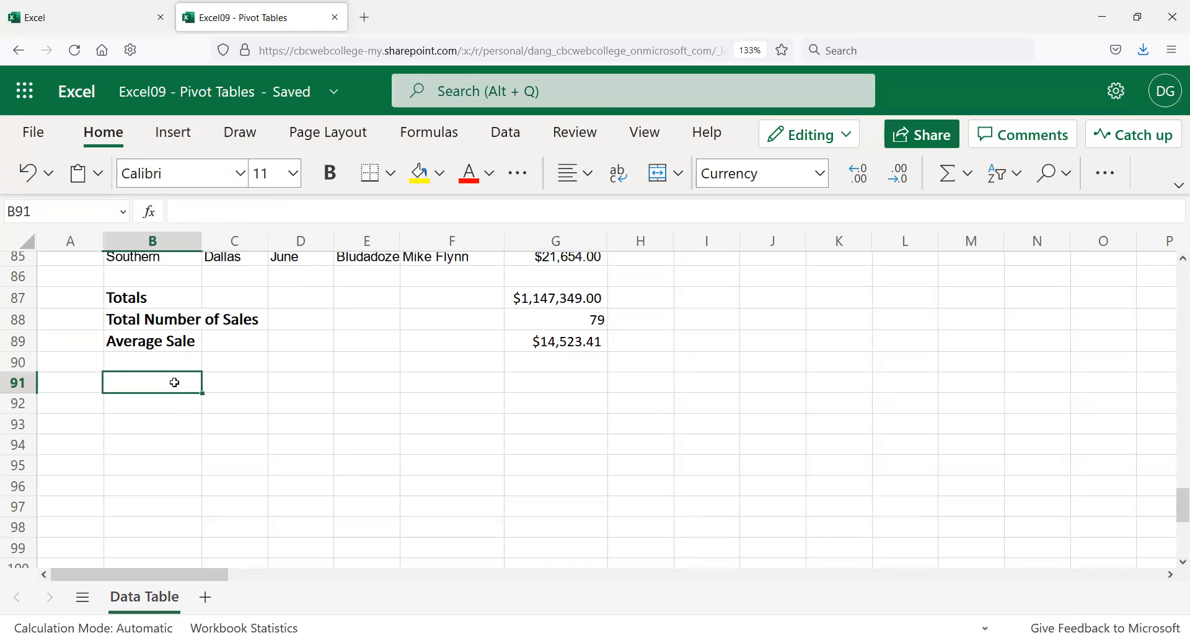
scroll(298, 404, "up", 5)
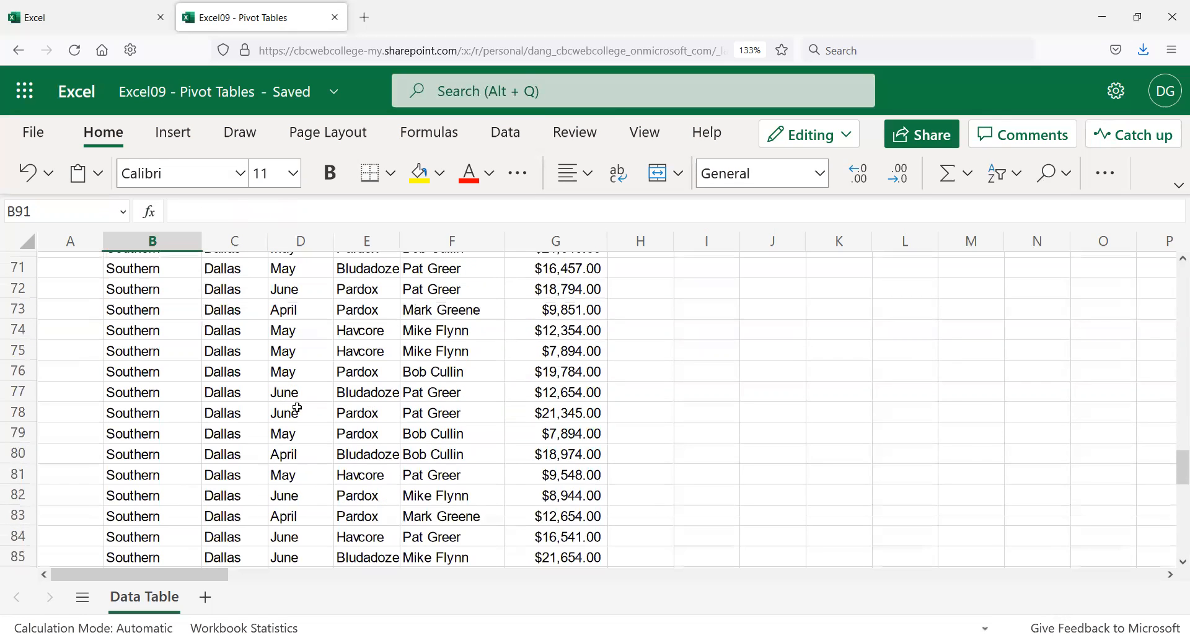
scroll(303, 401, "up", 10)
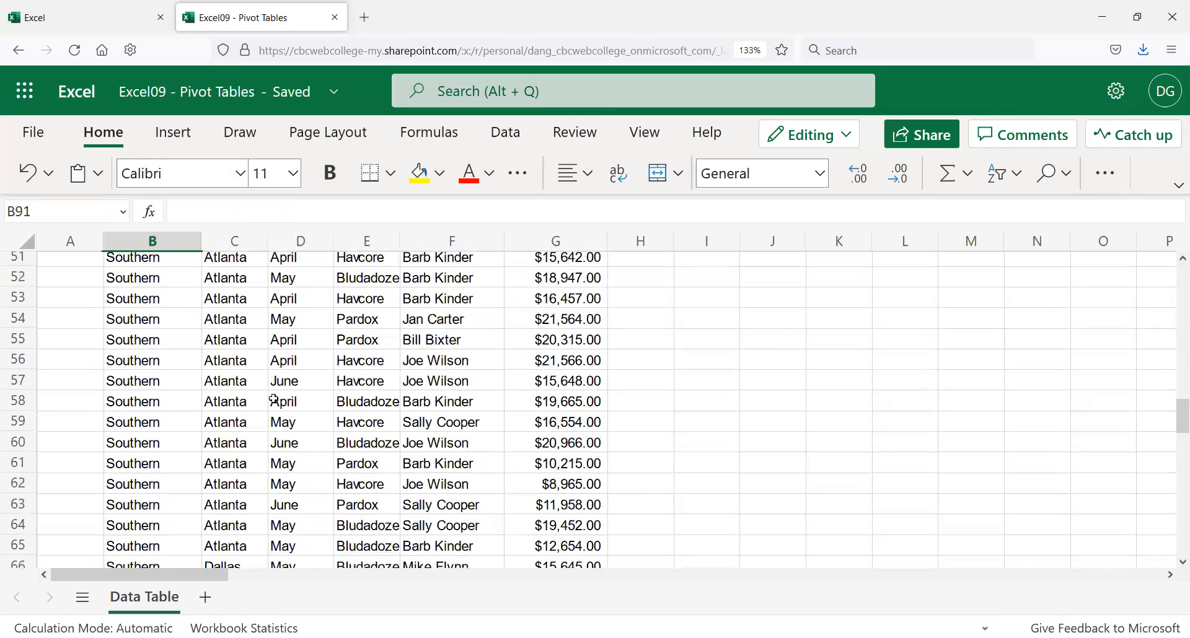
scroll(267, 386, "up", 2)
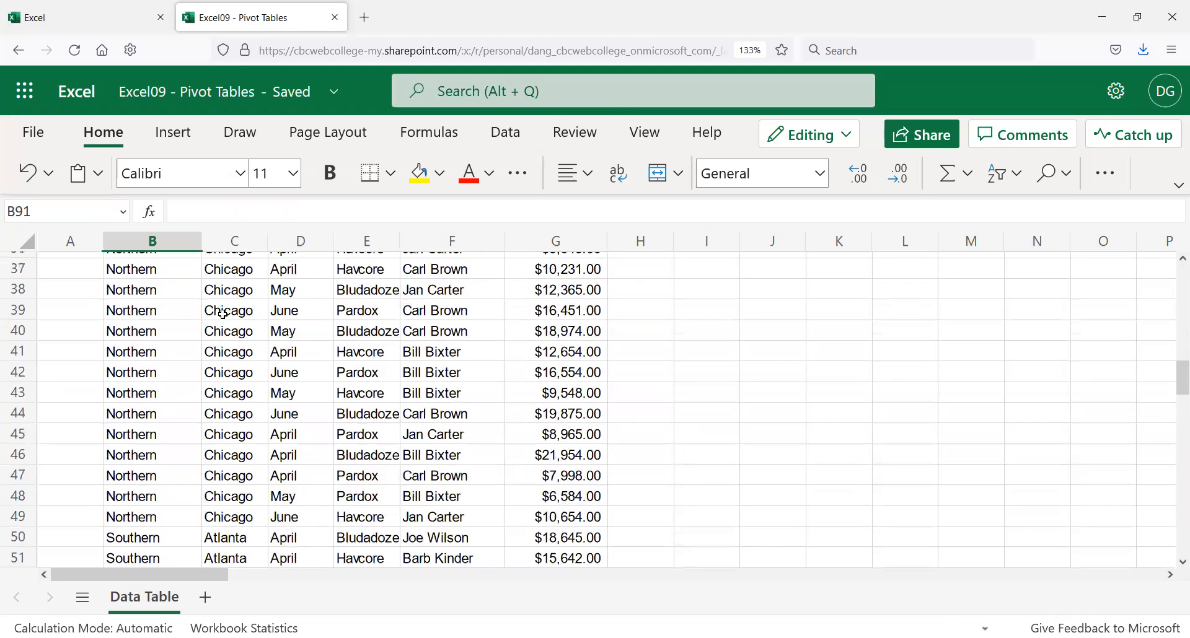
left_click(239, 240)
scroll(264, 375, "up", 10)
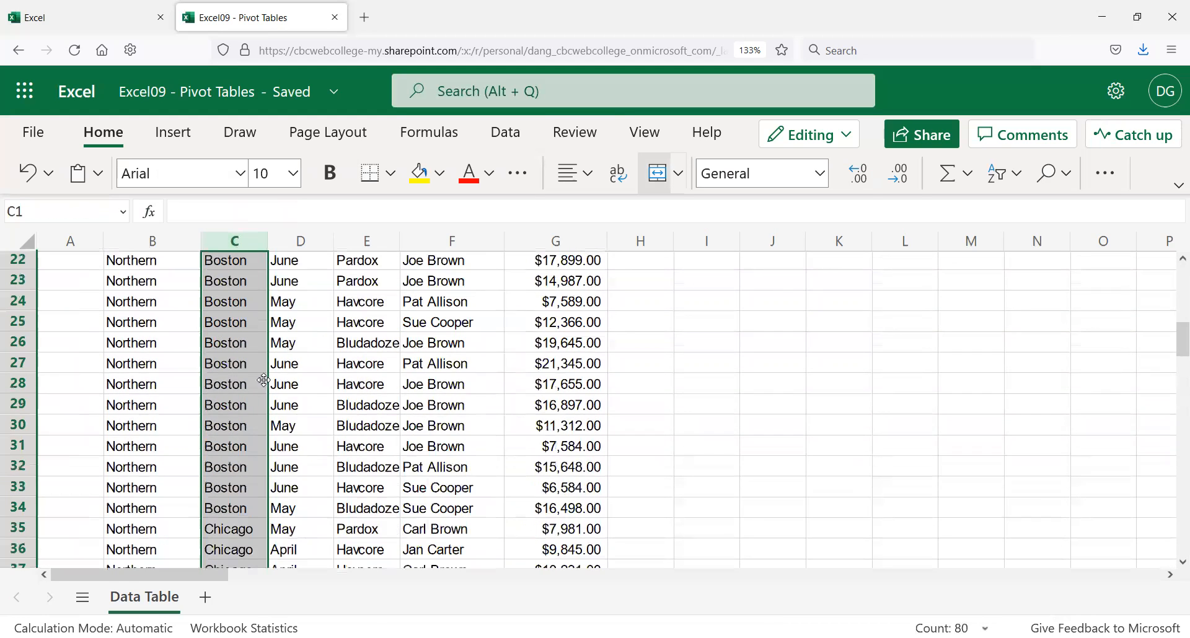
scroll(206, 380, "down", 10)
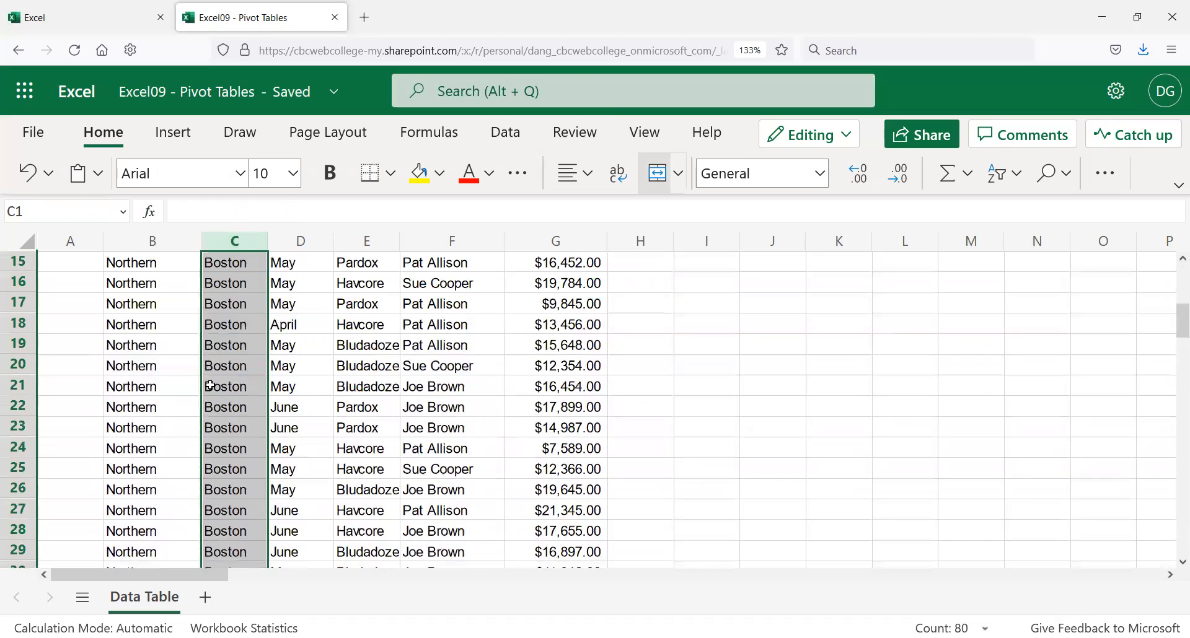
scroll(211, 384, "down", 8)
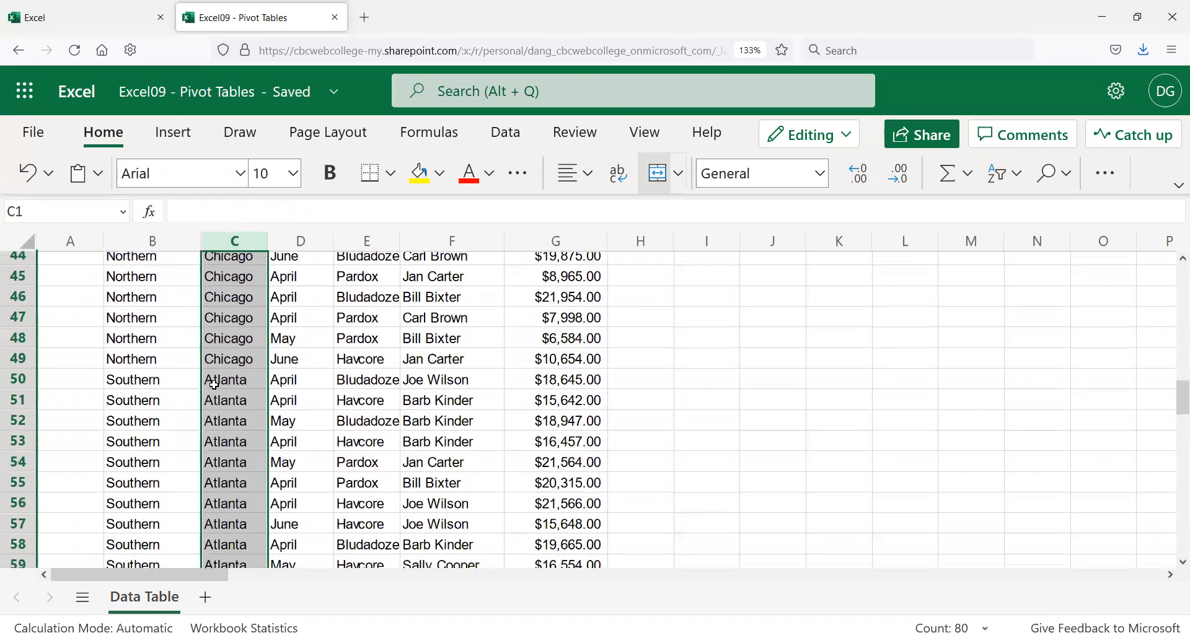
scroll(223, 398, "down", 8)
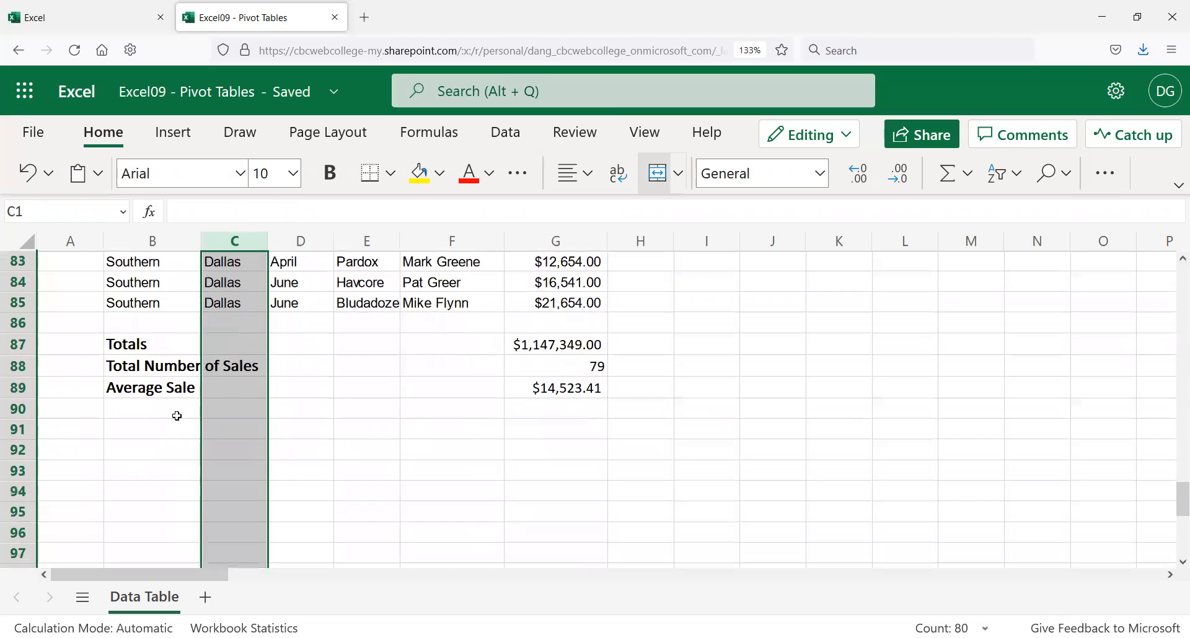
left_click(176, 420)
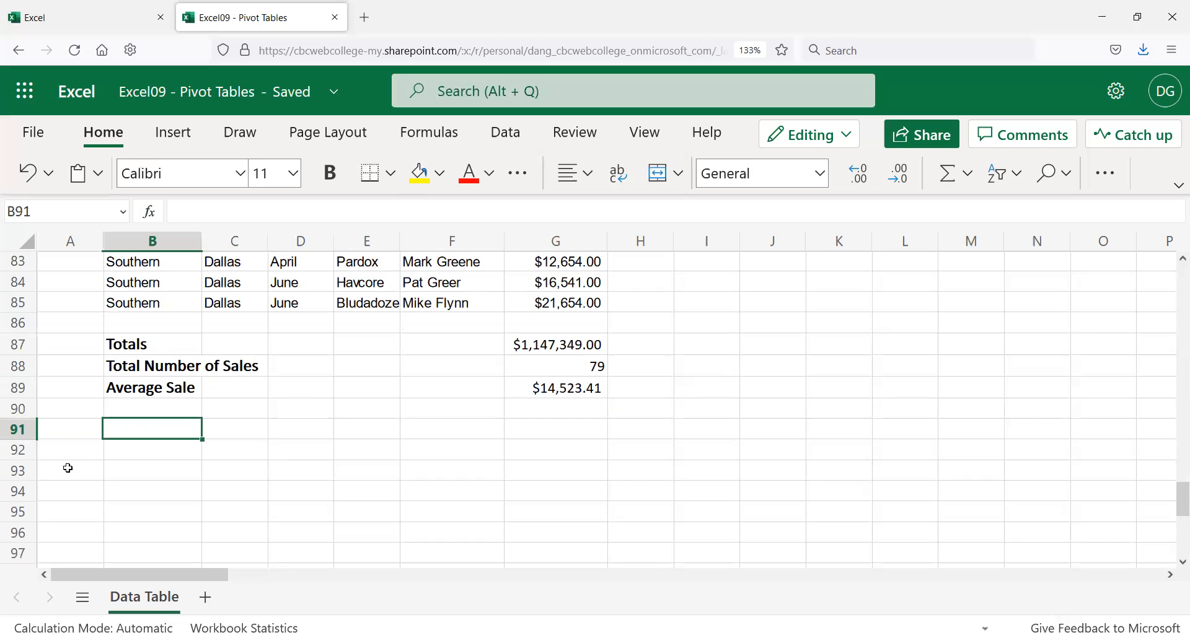
type("Total Sal")
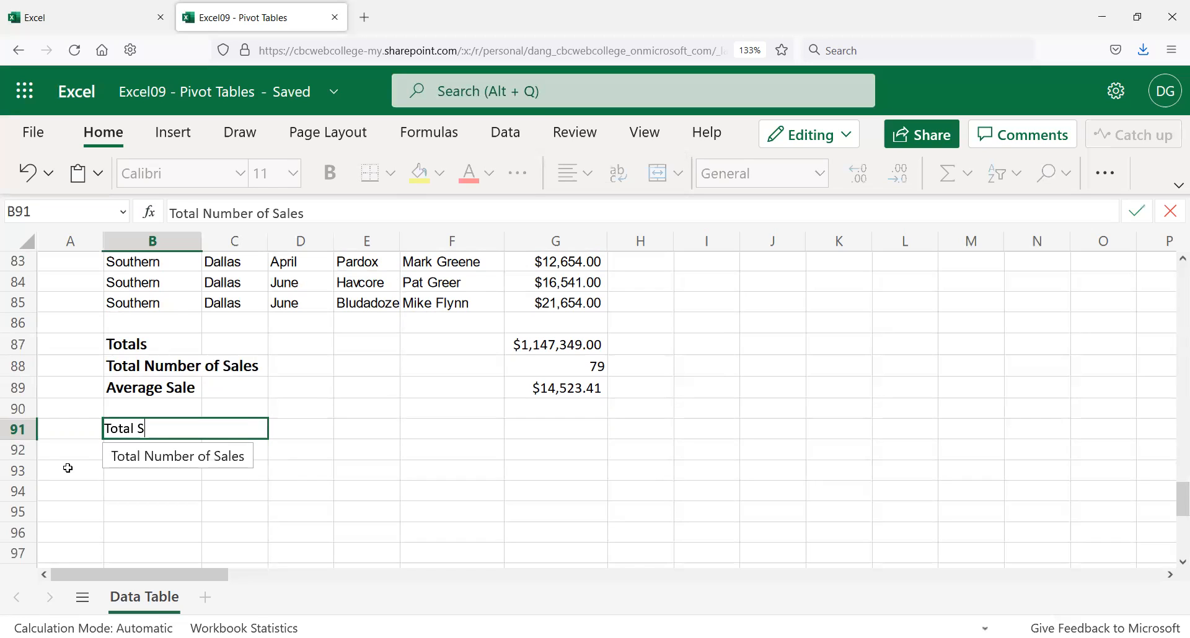
Step: Enter the label 'Total Number of Dallas Sales' in B91
key("BackSpace")
key("BackSpace")
type("Number of ")
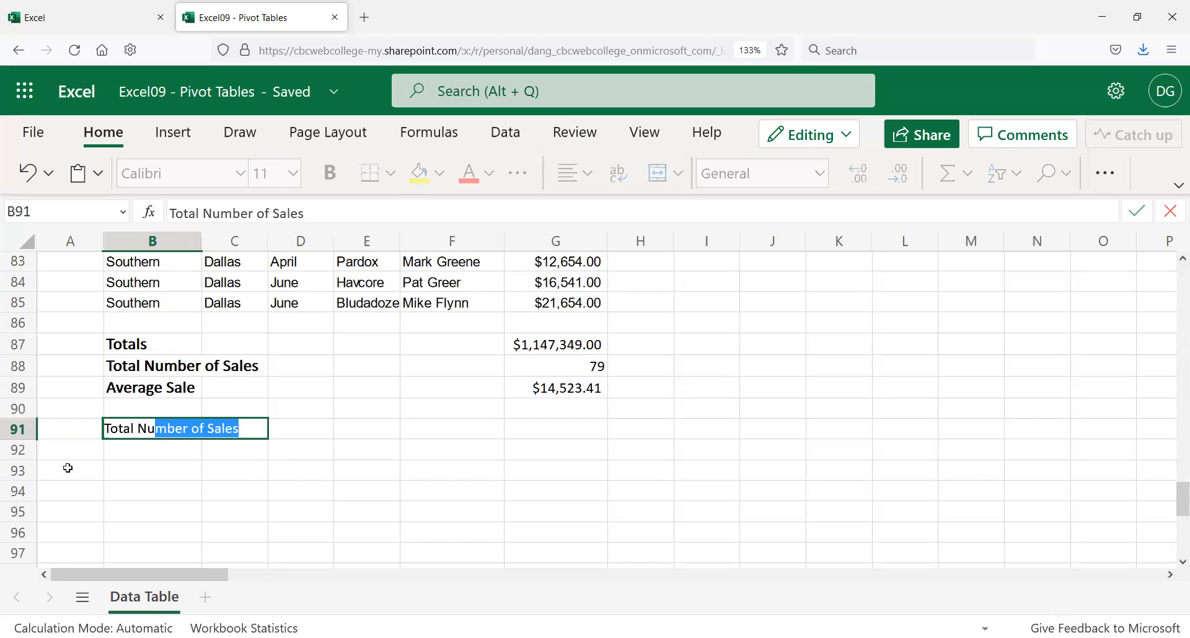
type("Dallas Sales")
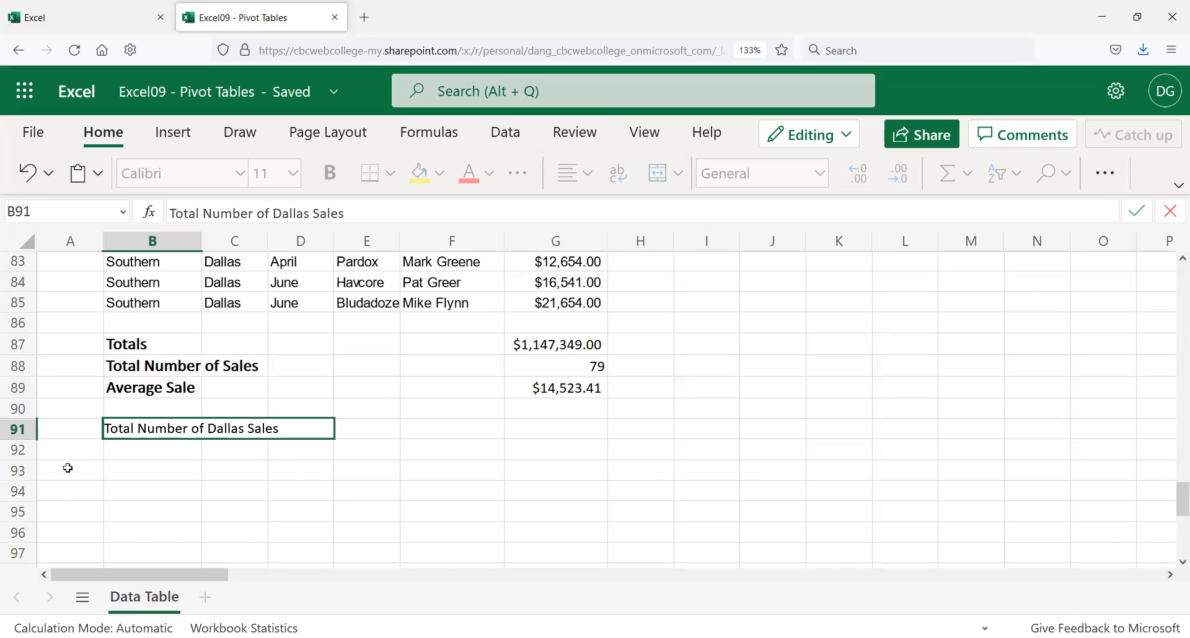
key("Return")
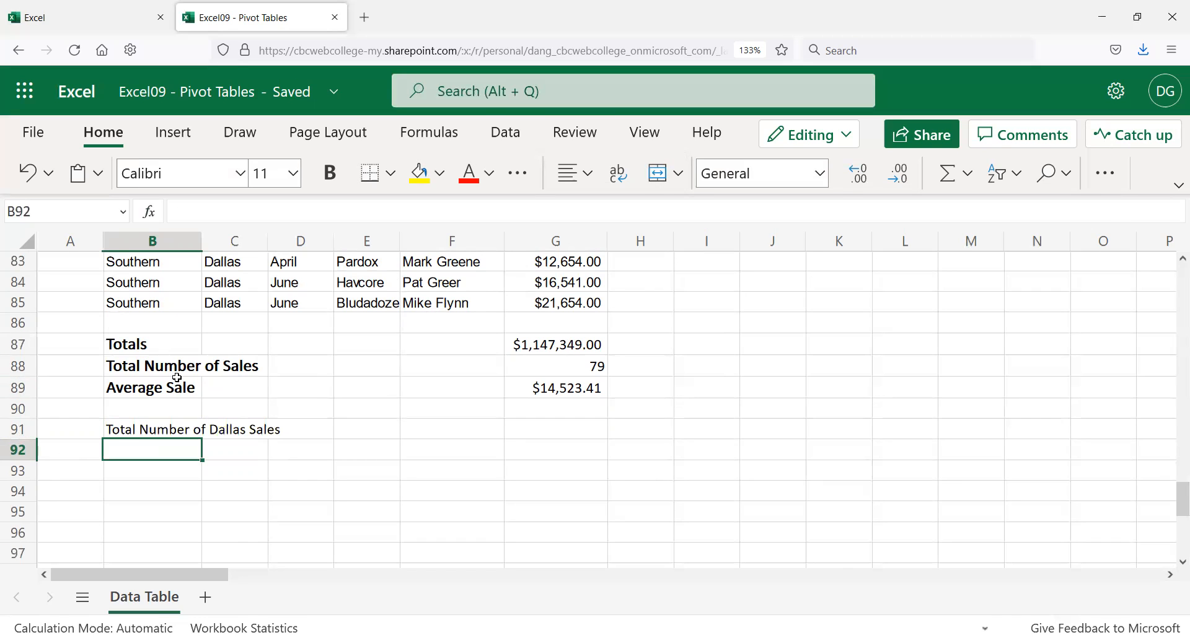
Step: Copy the Dallas label into B92 and change the city to Boston
left_click(135, 429)
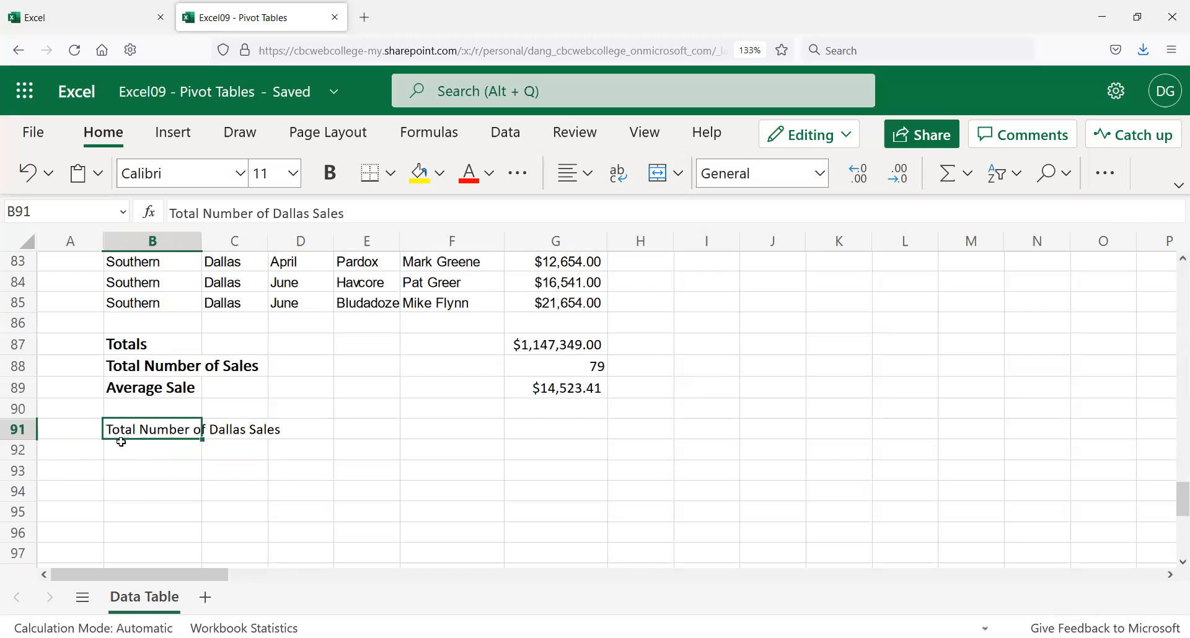
key("ctrl+c")
left_click(131, 452)
key("ctrl+v")
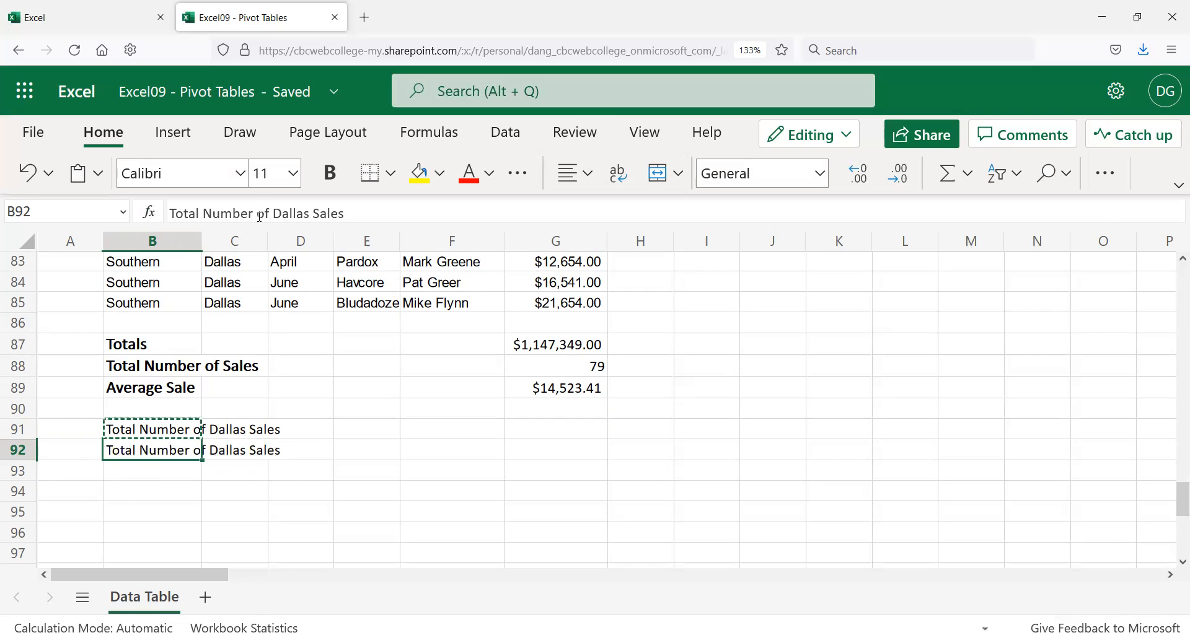
double_click(291, 213)
type("Boston")
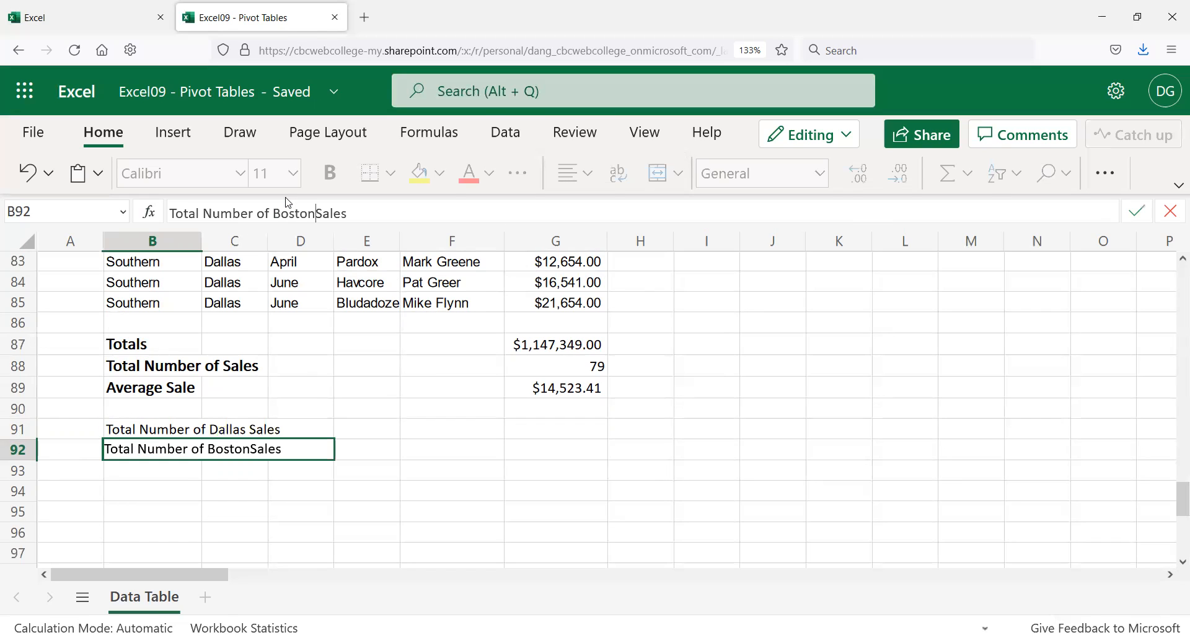
key("Return")
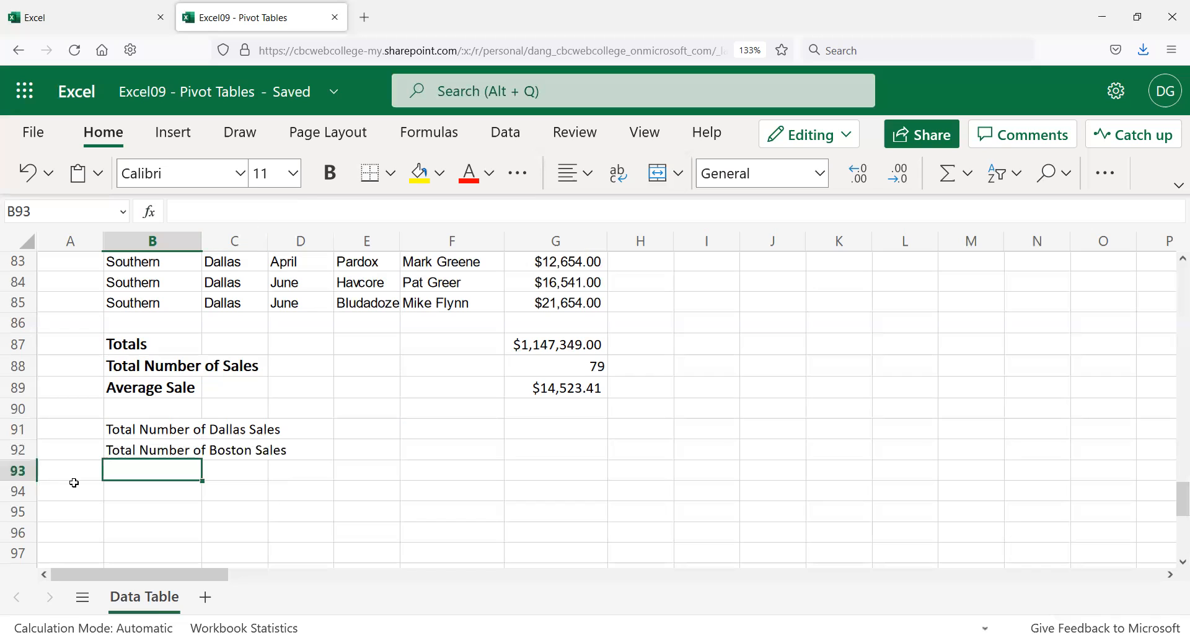
Step: Copy the Boston label into B93 and change the city to Atlanta
left_click(168, 447)
key("ctrl+c")
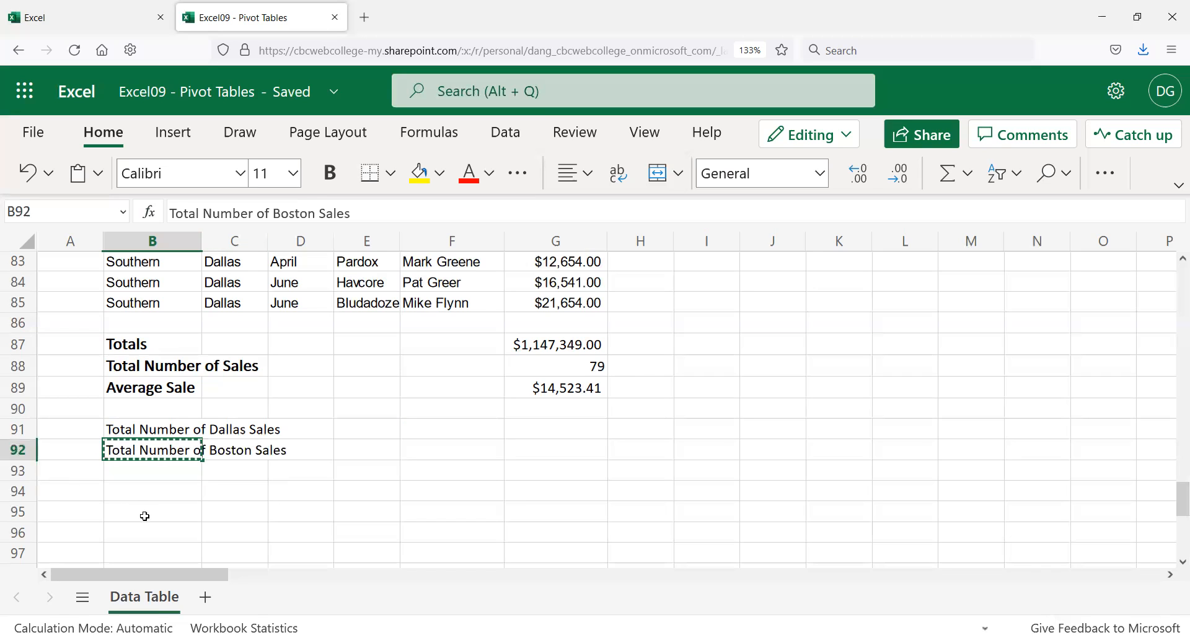
left_click(153, 473)
key("ctrl+v")
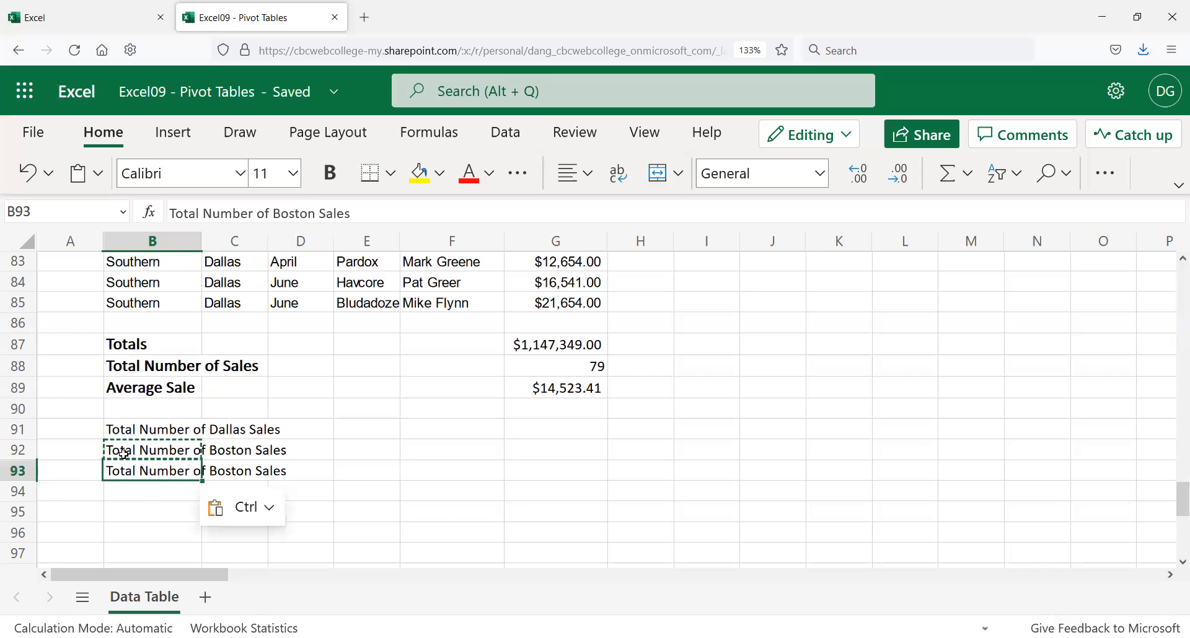
scroll(279, 349, "up", 13)
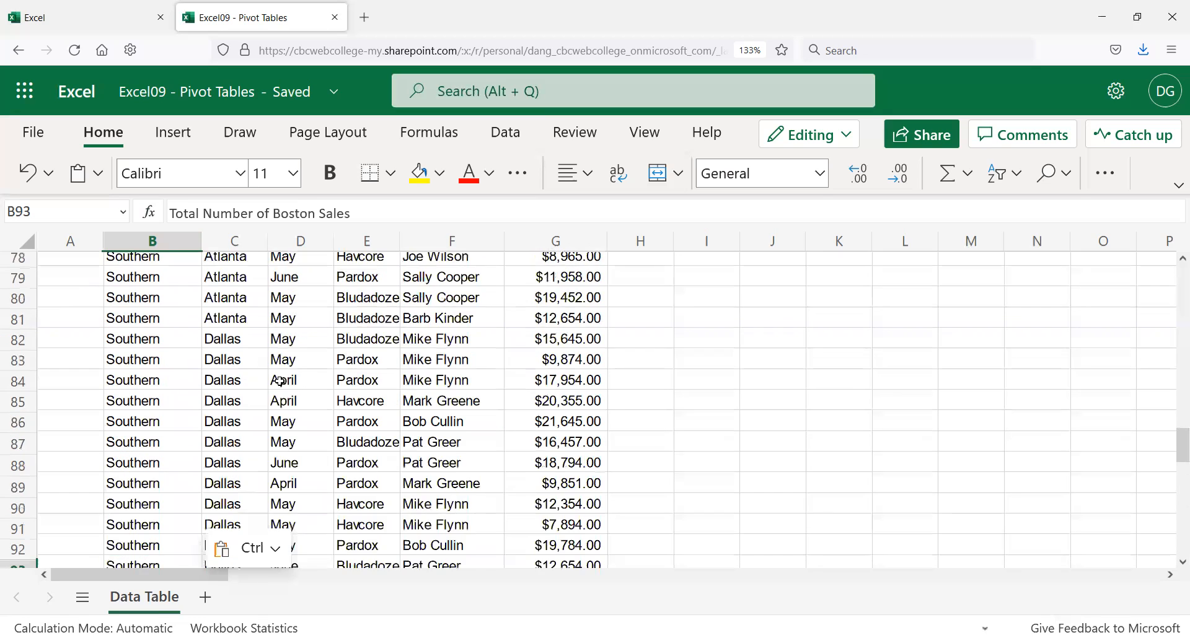
scroll(278, 373, "up", 6)
scroll(278, 374, "down", 14)
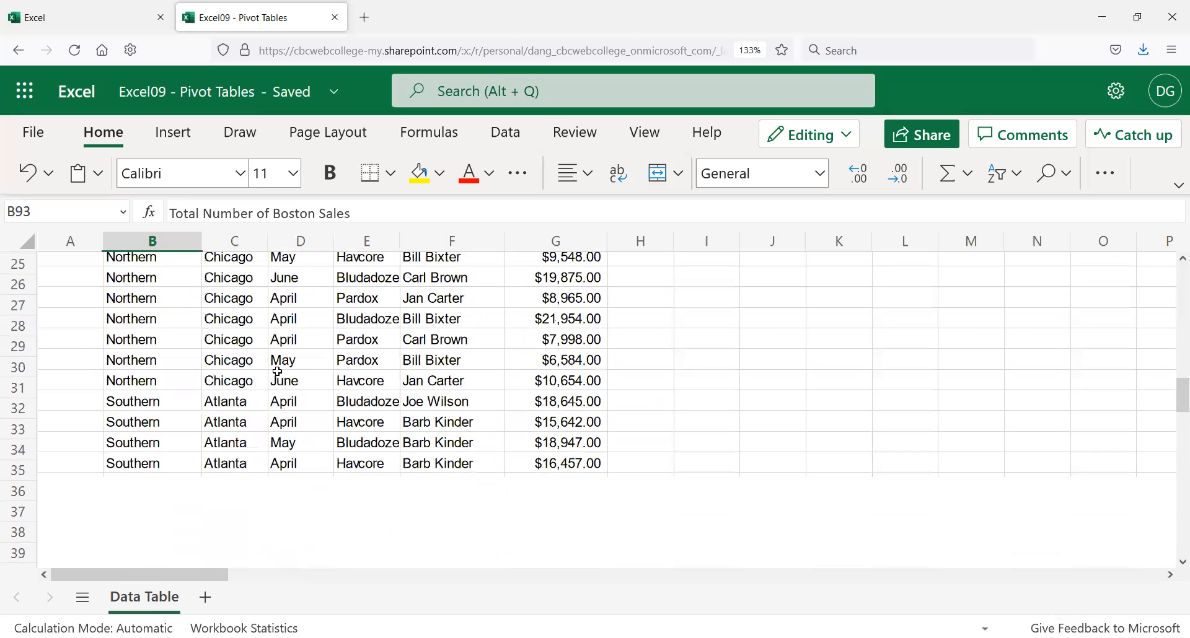
double_click(289, 213)
type("Atlanta")
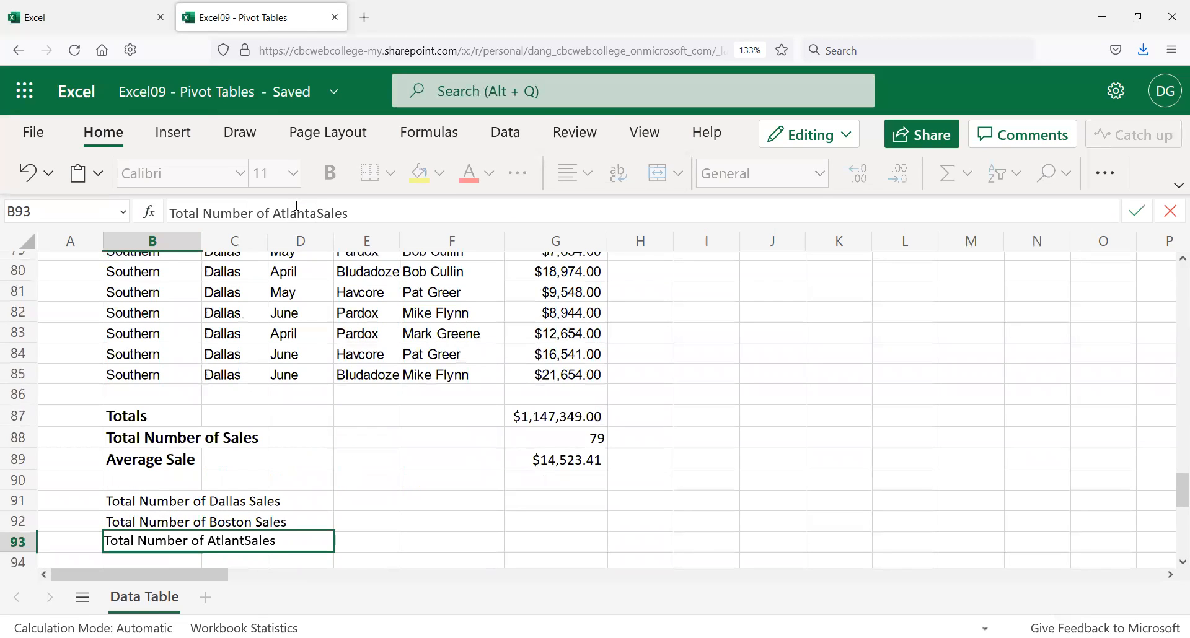
key("Return")
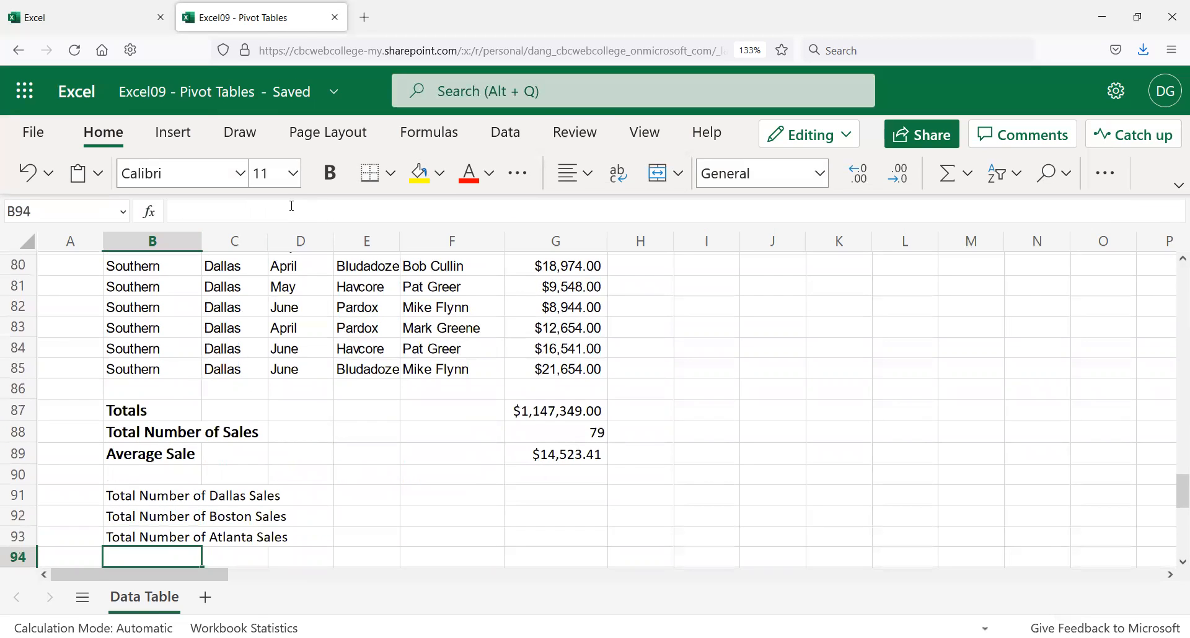
Step: Paste the label into B94 and change the city to Chicago
key("ctrl+v")
left_click(300, 213)
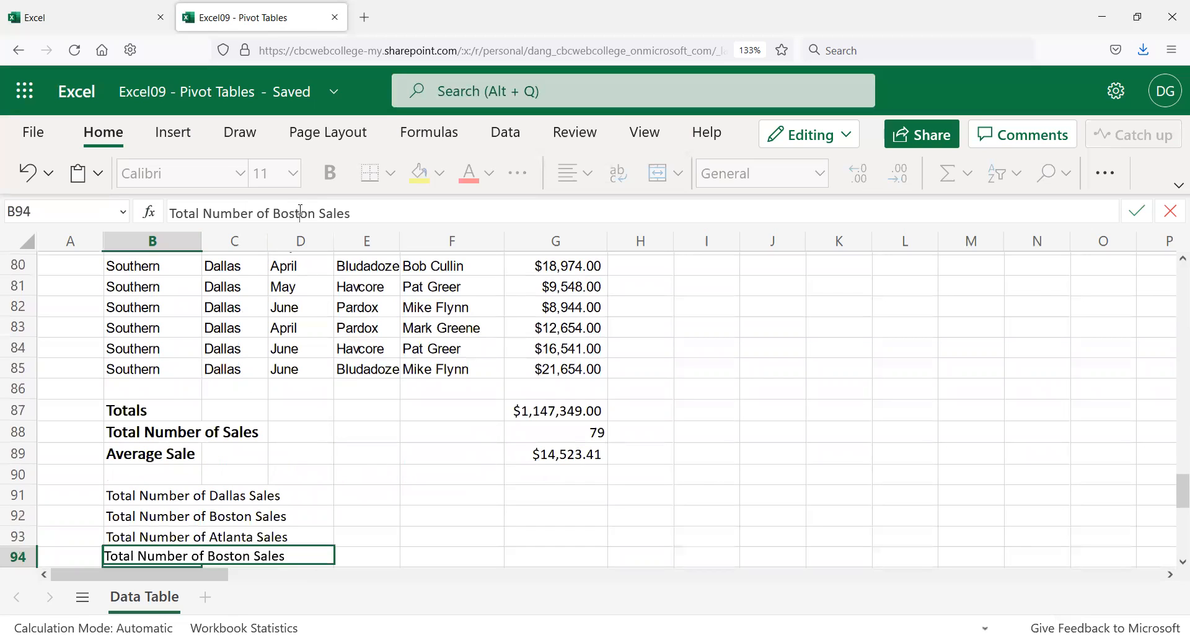
double_click(300, 213)
type("Chicag")
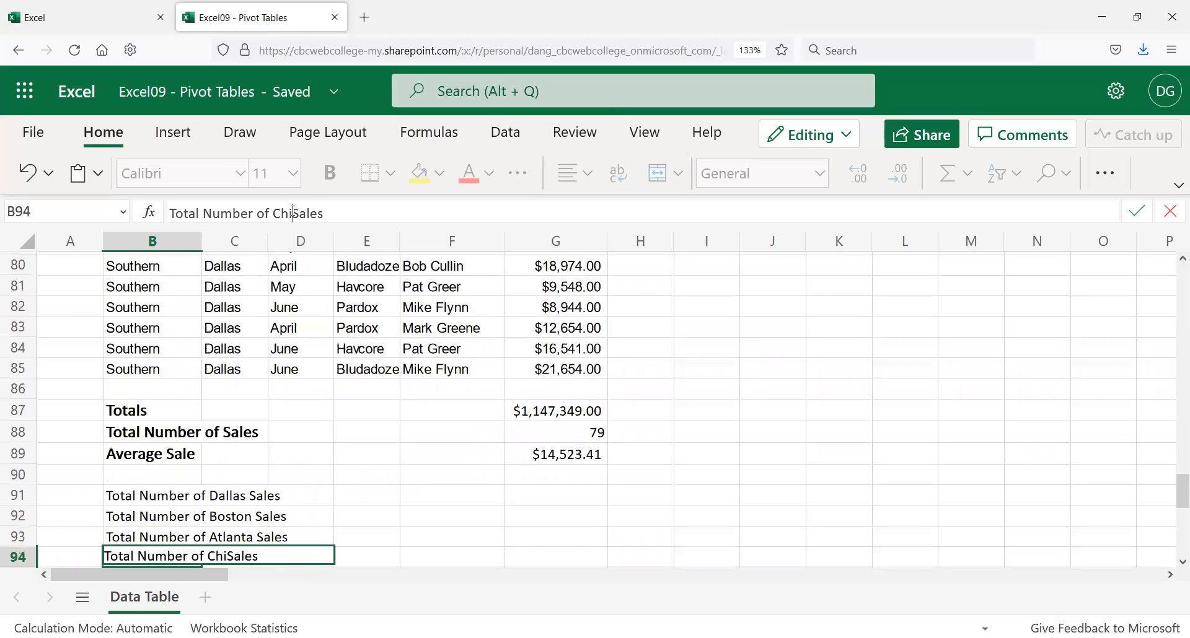
type("o")
key("Return")
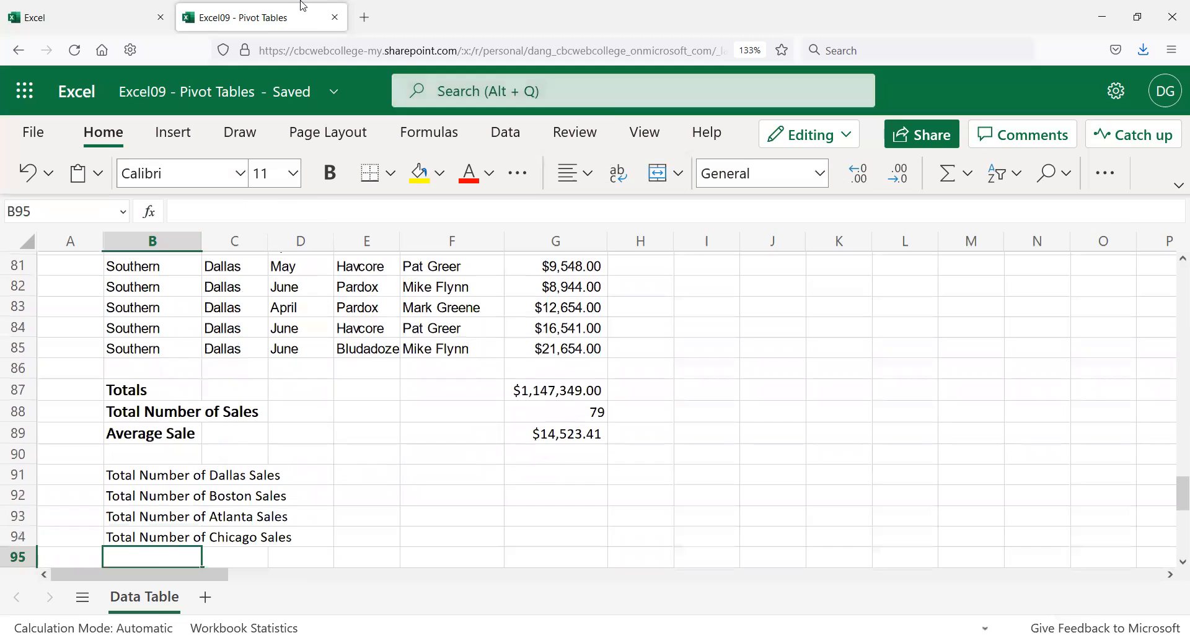
left_click(134, 435)
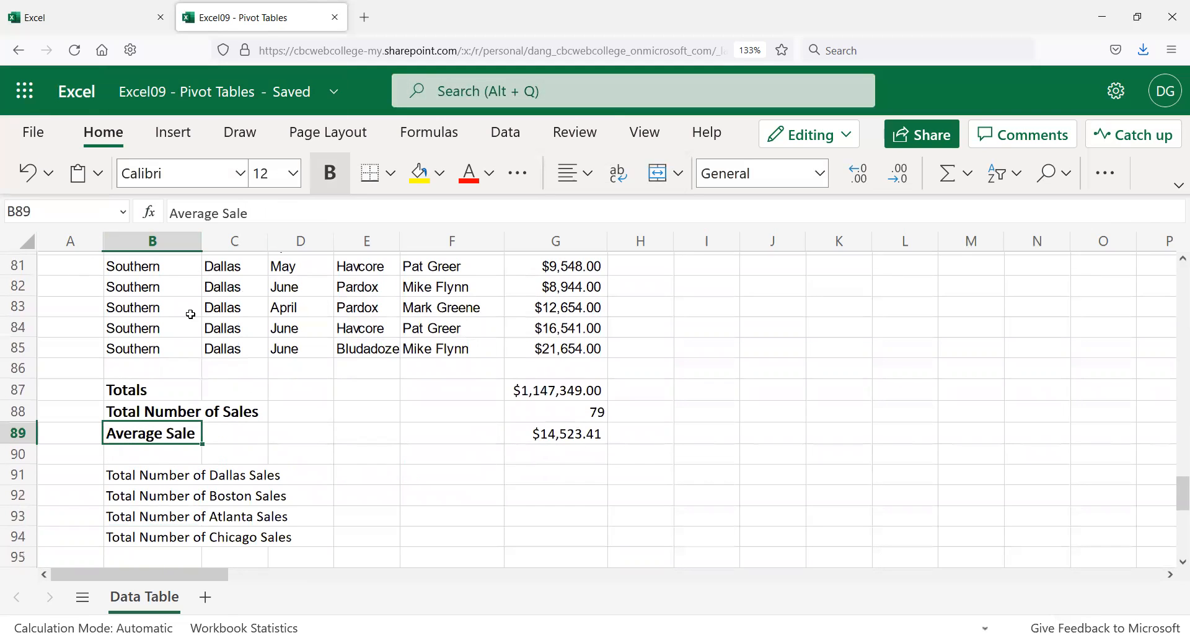
Step: Make B91:B94 bold and right-aligned, and widen column A to fit them
left_click_drag(146, 474, 141, 544)
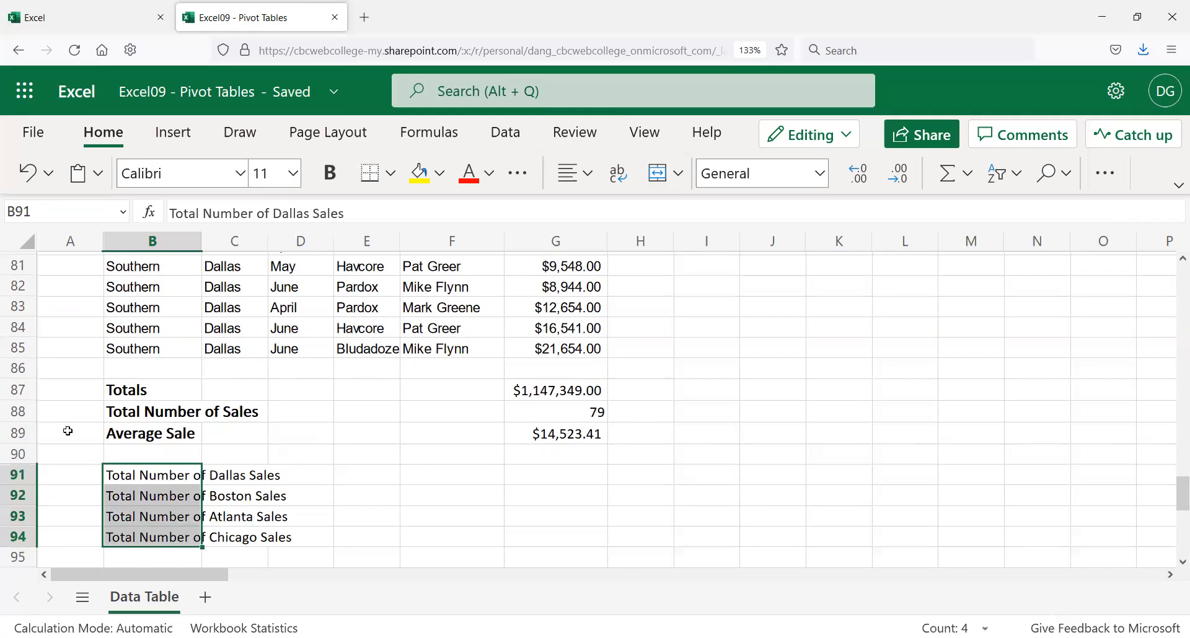
left_click(327, 181)
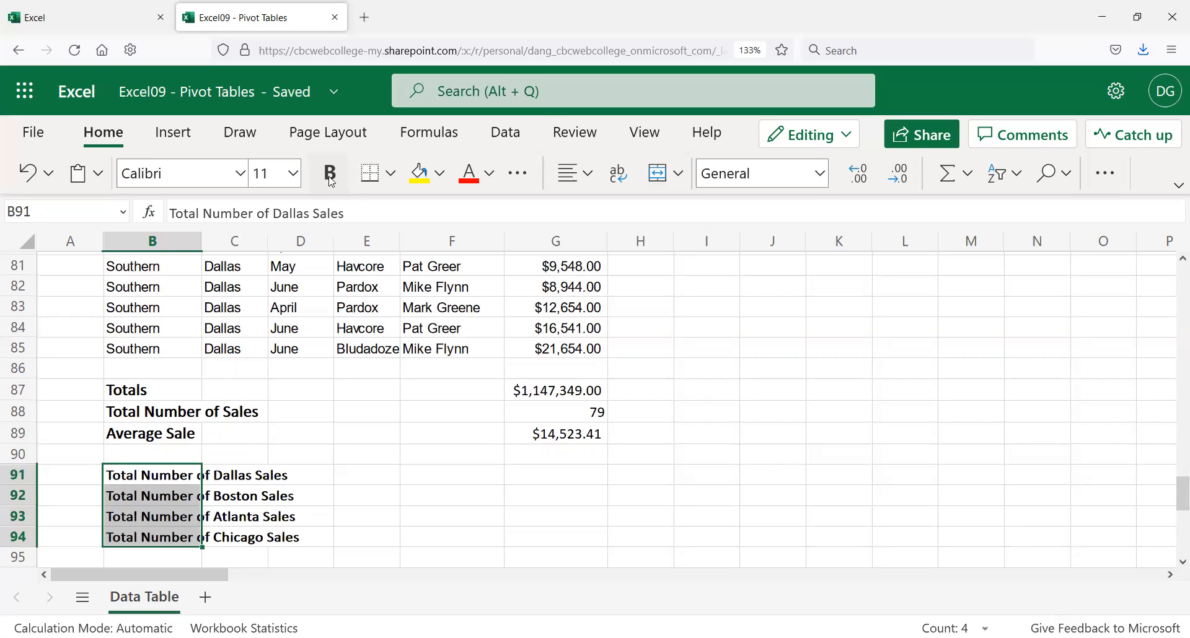
left_click(591, 176)
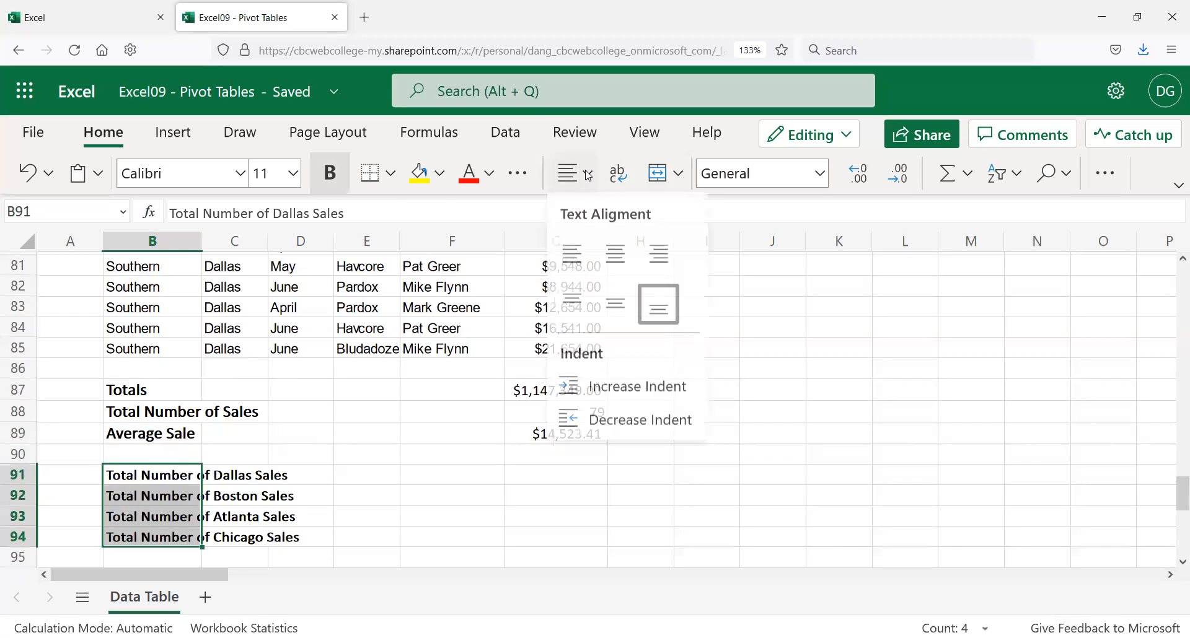
left_click(659, 271)
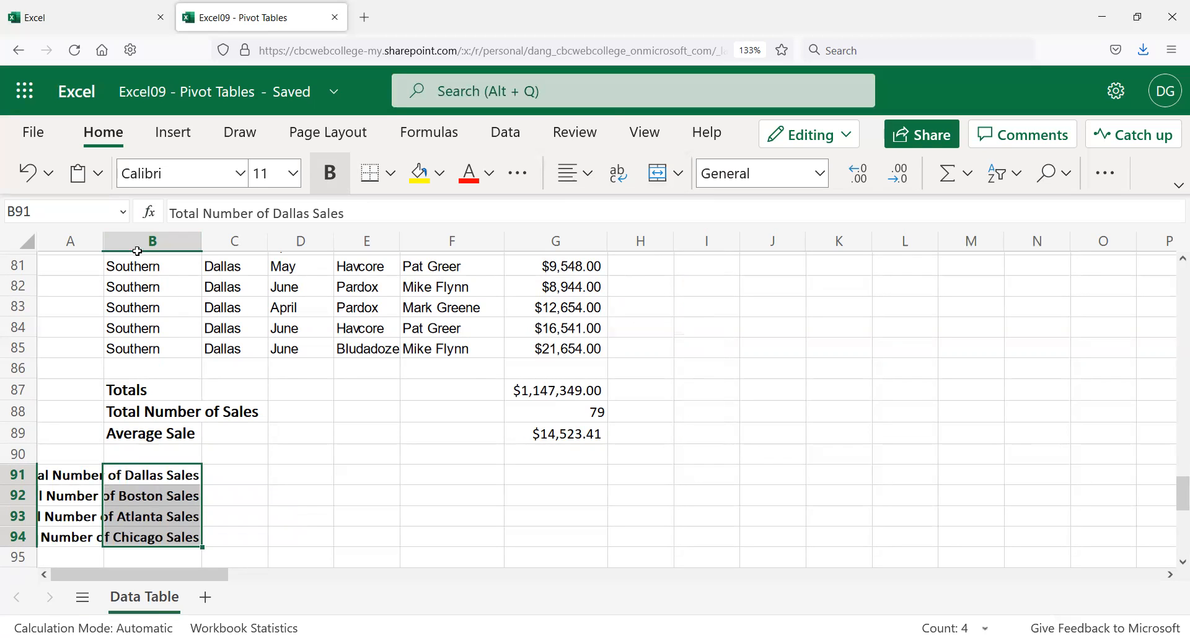
left_click_drag(116, 245, 150, 240)
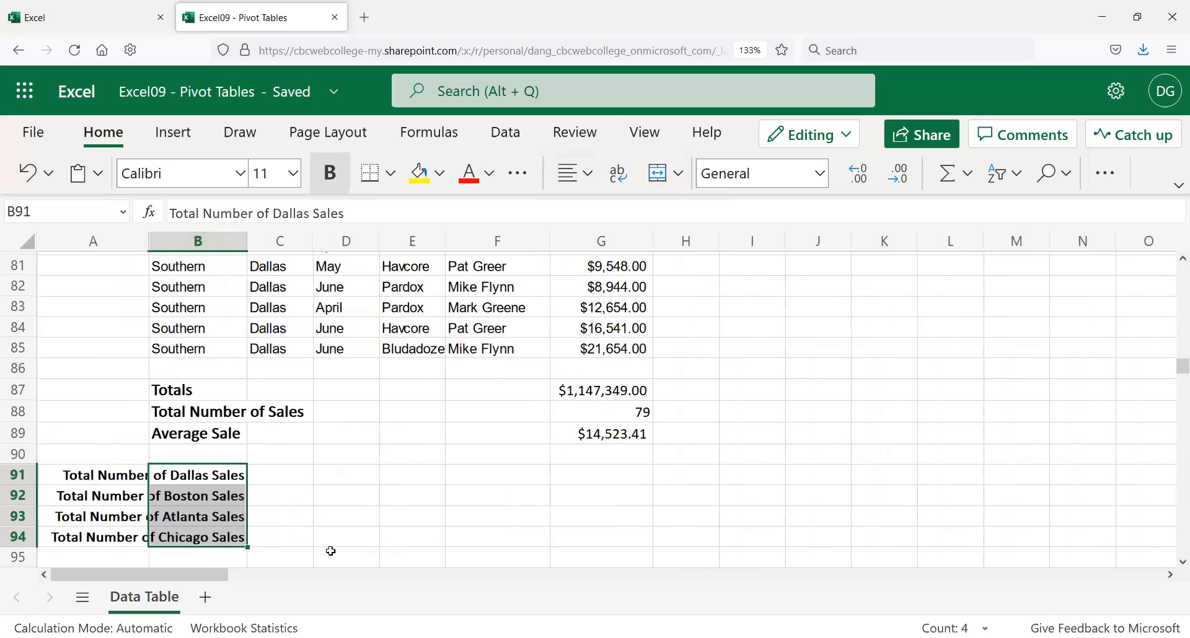
left_click(295, 487)
left_click(292, 481)
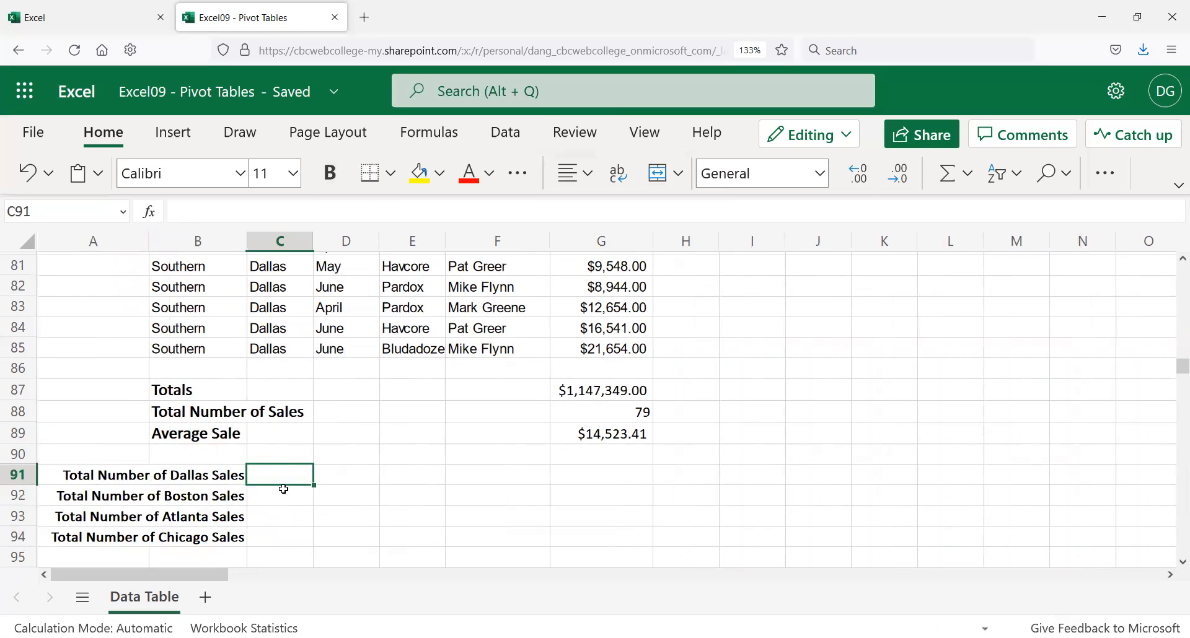
scroll(284, 490, "up", 13)
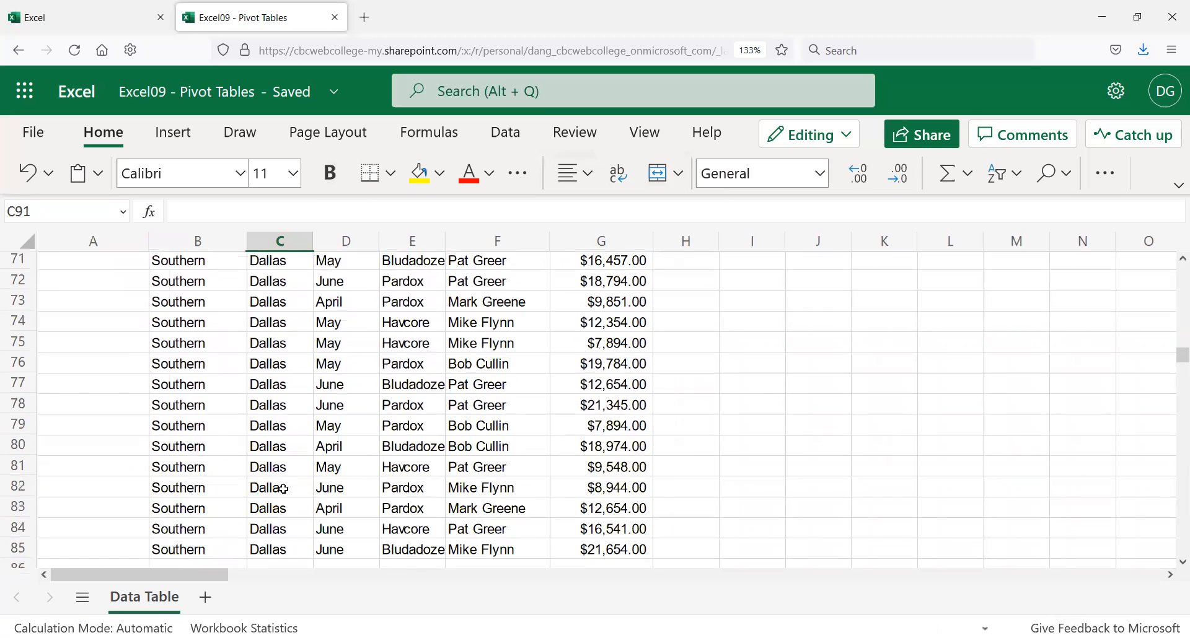
scroll(286, 467, "up", 3)
scroll(285, 459, "down", 16)
scroll(284, 450, "down", 2)
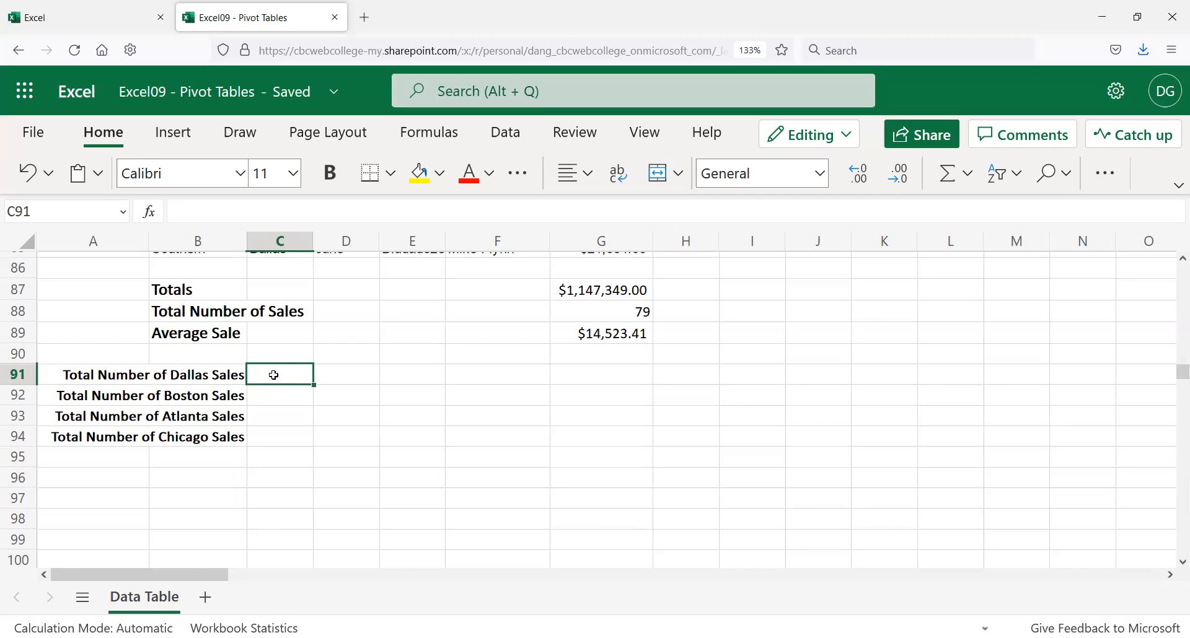
left_click(606, 317)
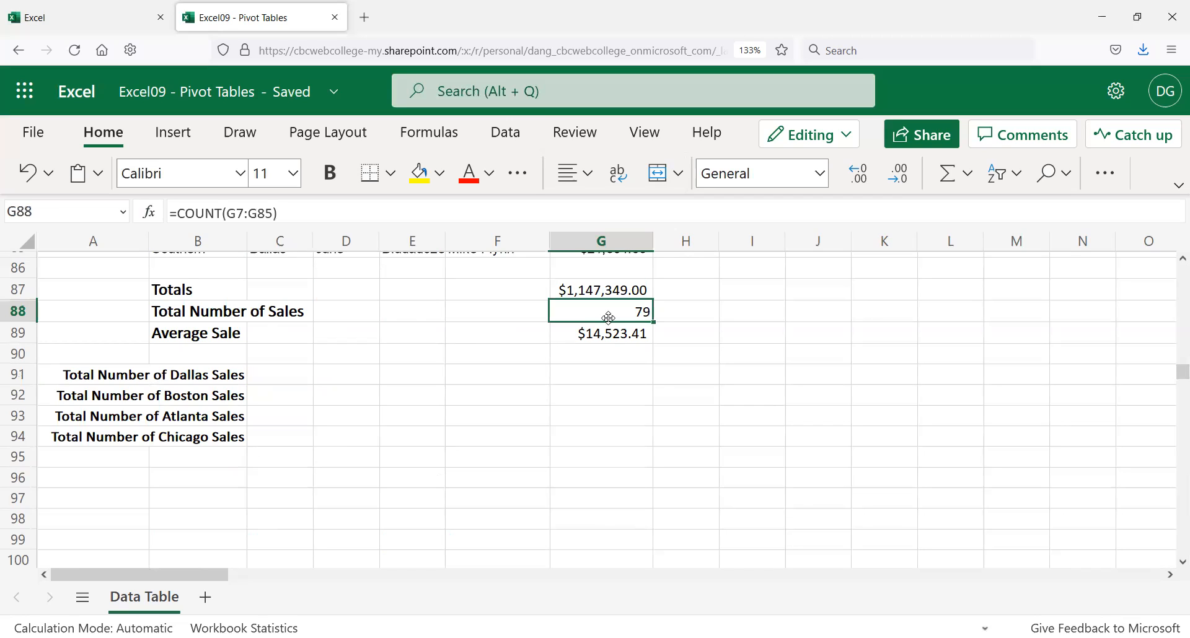
left_click(286, 375)
scroll(286, 375, "up", 7)
Step: Start =COUNTIF( in C91 by choosing COUNTIF from the Insert Function list
scroll(282, 377, "down", 8)
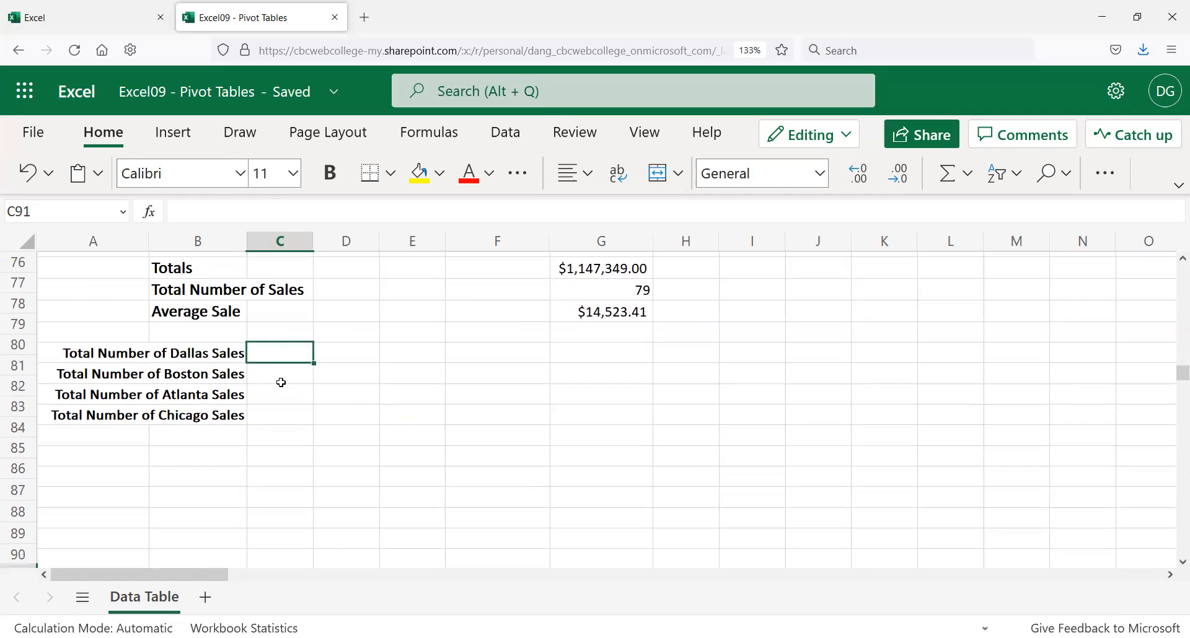
scroll(282, 383, "up", 2)
type("=")
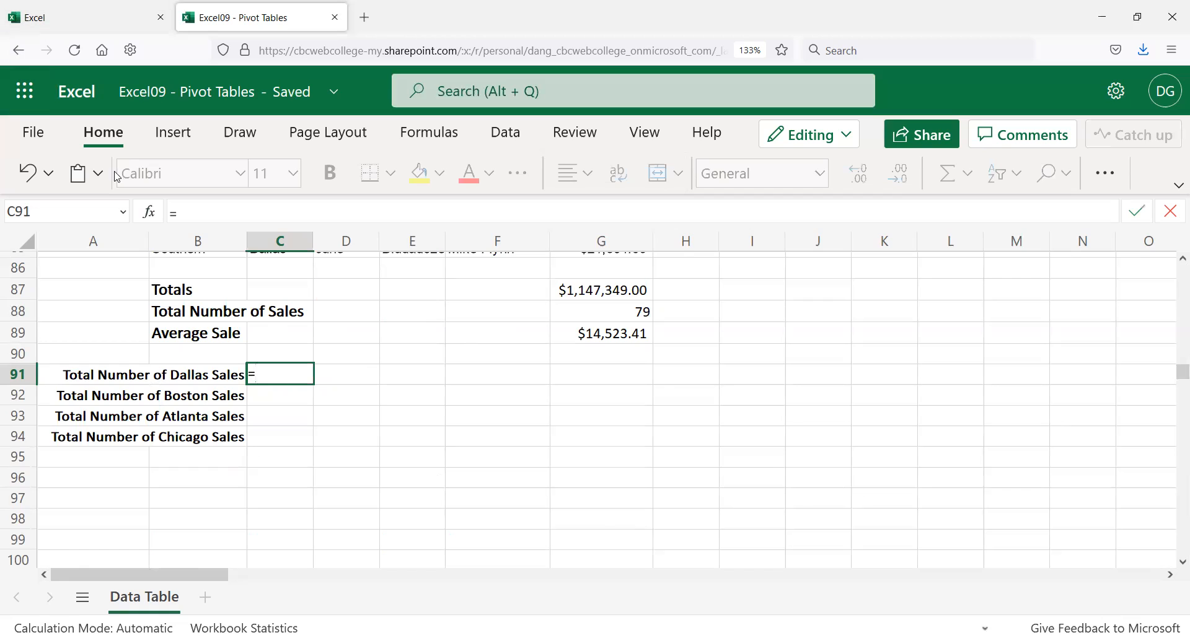
left_click(150, 212)
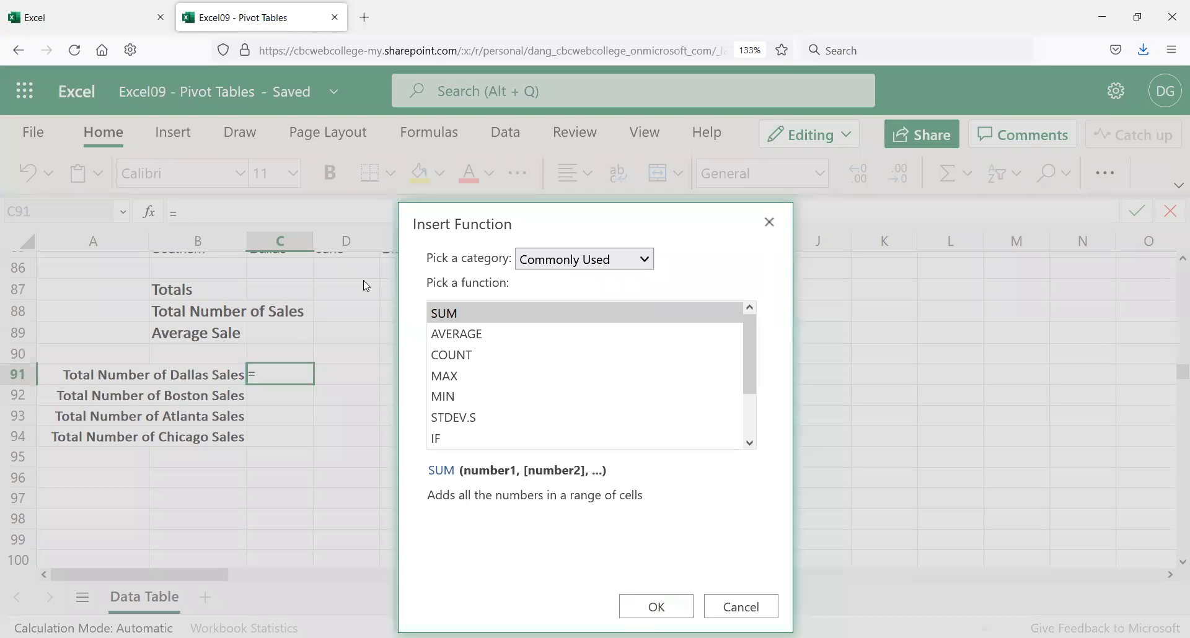
scroll(474, 374, "down", 1)
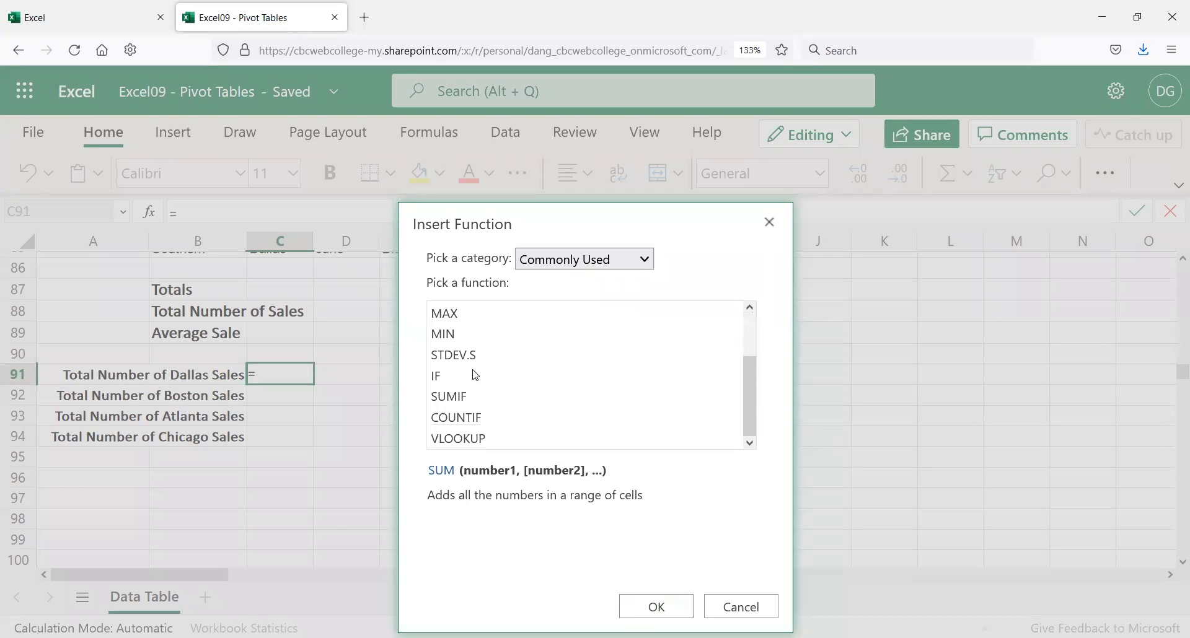
left_click(476, 424)
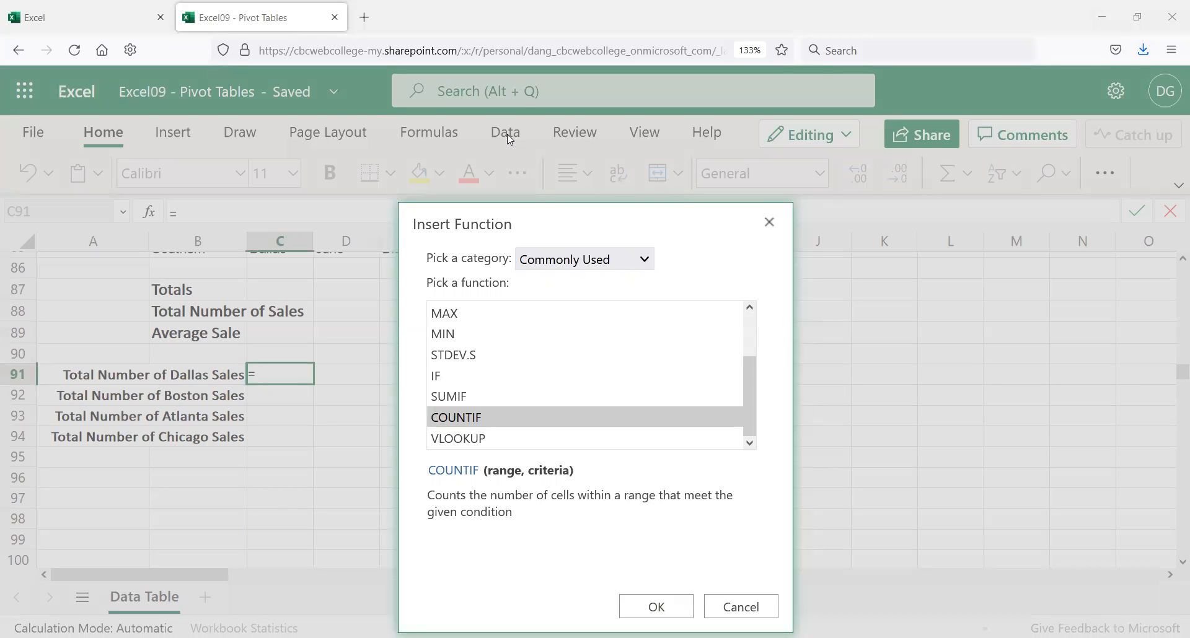
left_click_drag(418, 451, 600, 496)
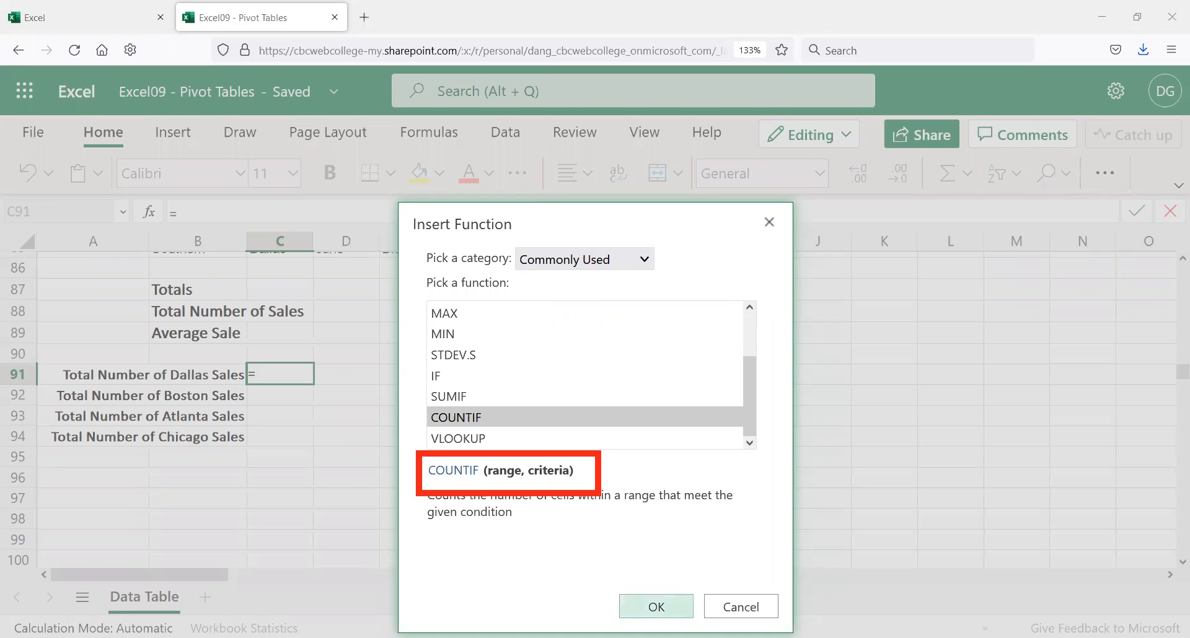
double_click(458, 473)
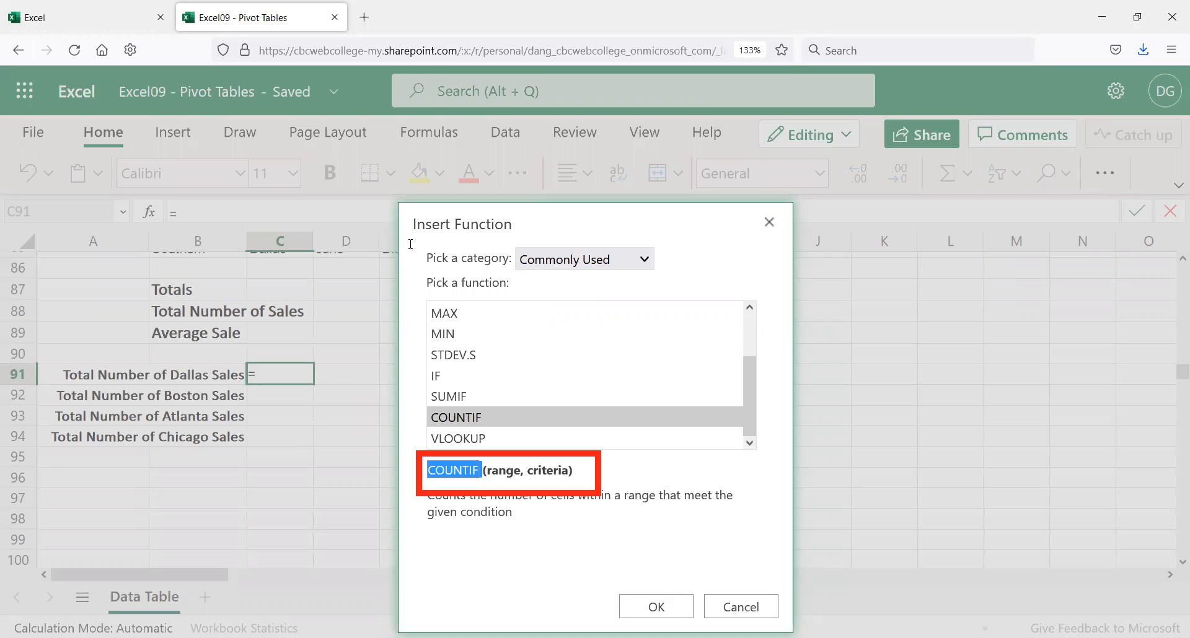
left_click(657, 608)
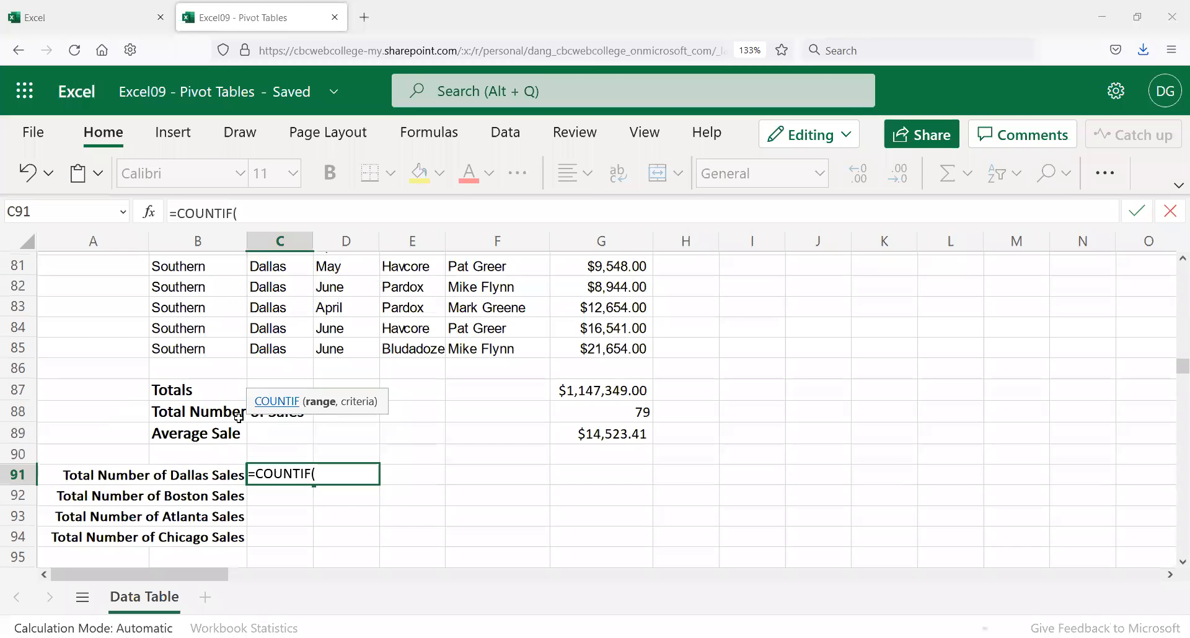
Step: Complete C91 as =COUNTIF(C7:C85,"Dallas"), returning 20
left_click(273, 350)
key("shift+Up")
key("shift+Up")
key("shift+Up")
key("shift+Up")
key("shift+Up")
key("shift+Up")
key("shift+Up")
key("shift+Up")
key("shift+Up")
key("shift+Up")
key("shift+Up")
key("shift+Up")
key("shift+Up")
key("shift+Up")
key("shift+Up")
key("shift+Up")
key("shift+Up")
key("shift+Up")
key("shift+Up")
key("shift+Up")
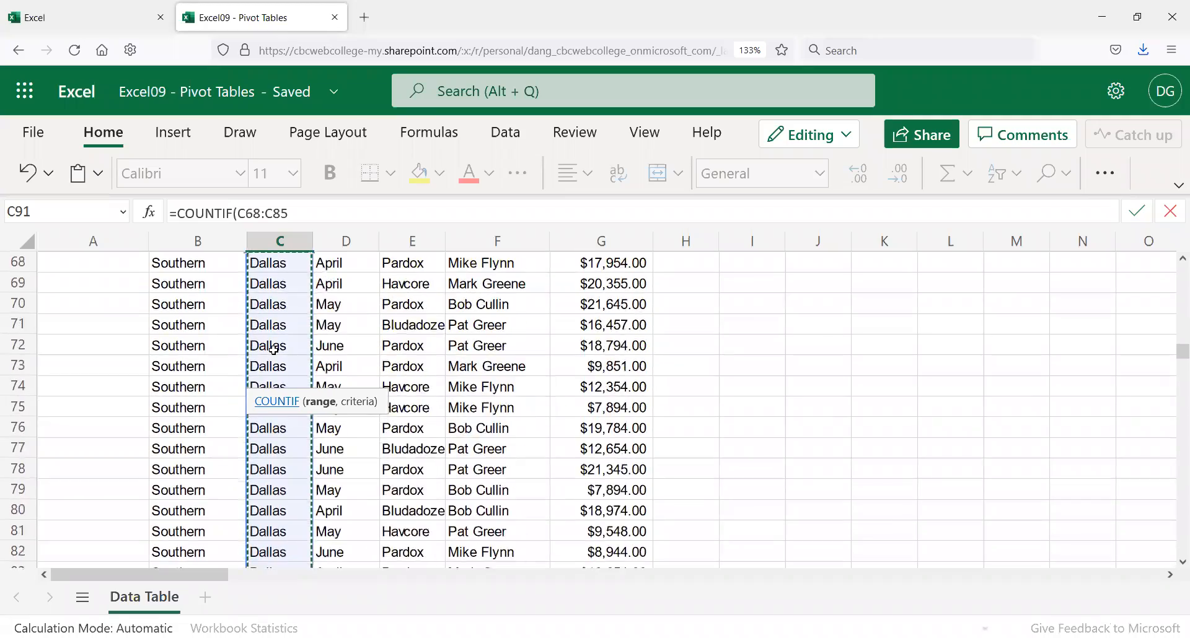
key("shift+Up")
key("shift+Up")
key("shift+Up")
key("shift+Up")
key("shift+Up")
key("shift+Up")
key("shift+Up")
key("shift+Up")
key("shift+Up")
key("shift+Up")
key("shift+Up")
key("shift+Up")
key("shift+Up")
key("shift+Up")
key("shift+Up")
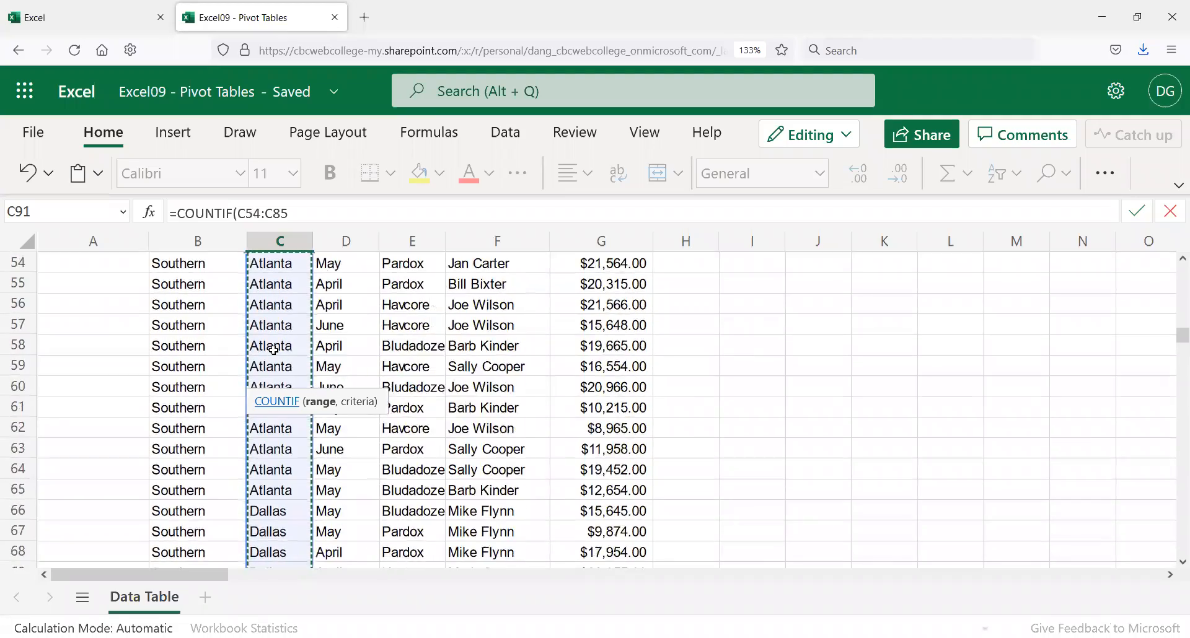
key("shift+Up")
key("shift+Up")
key("shift+Up")
key("shift+Up")
key("shift+Up")
key("shift+Up")
key("shift+Up")
key("shift+Up")
key("shift+Up")
key("shift+Up")
key("shift+Up")
key("shift+Up")
key("shift+Up")
key("shift+Up")
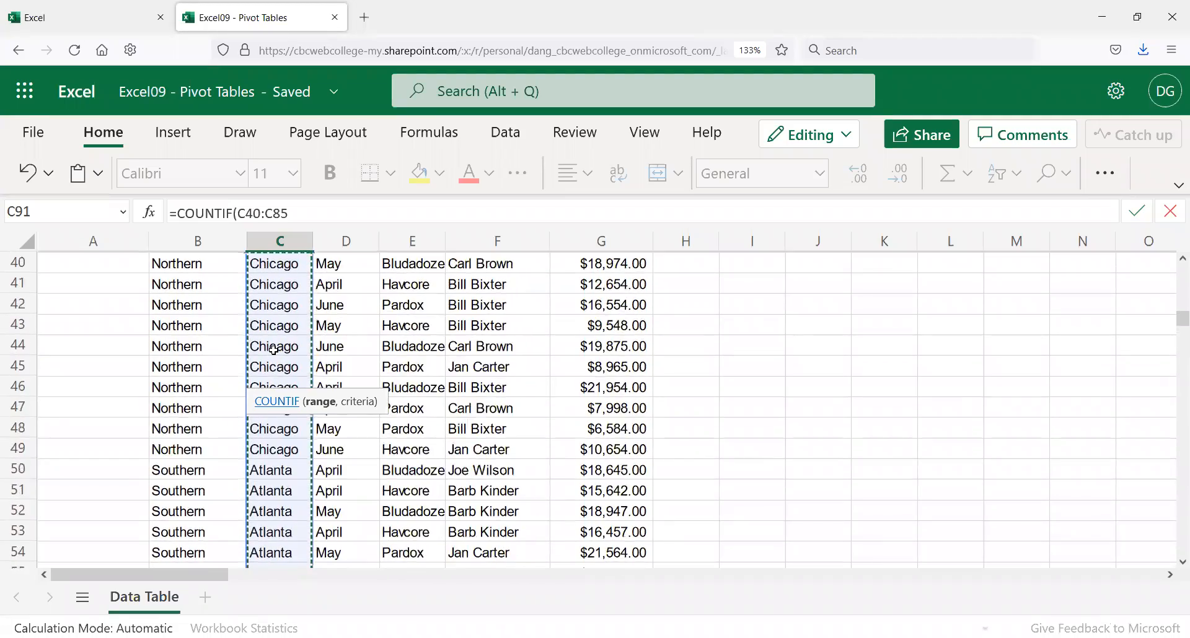
key("shift+Up")
key("shift+Up")
key("shift+Up")
key("shift+Up")
key("shift+Up")
key("shift+Up")
key("shift+Up")
key("shift+Up")
key("shift+Up")
key("shift+Up")
key("shift+Up")
key("shift+Up")
key("shift+Up")
key("shift+Up")
key("shift+Up")
key("shift+Up")
key("shift+Up")
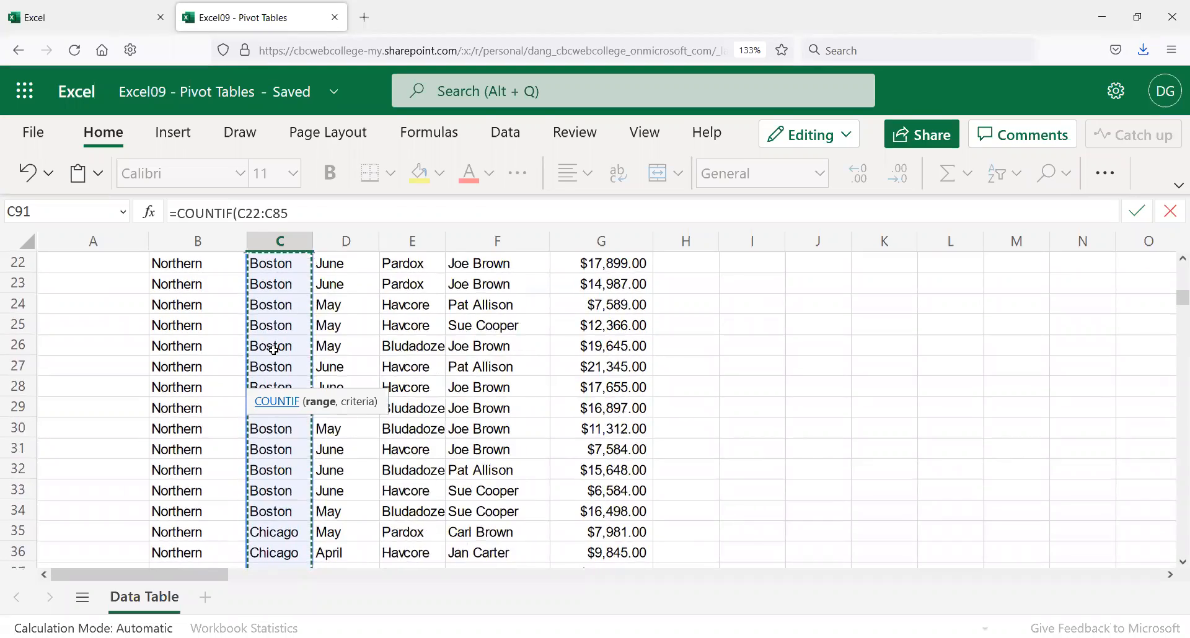
key("shift+Up")
key("shift+Up")
key("shift+Up")
key("shift+Up")
key("shift+Up")
key("shift+Up")
key("shift+Up")
key("shift+Up")
key("shift+Up")
key("shift+Up")
key("shift+Up")
key("shift+Up")
key("shift+Up")
key("shift+Up")
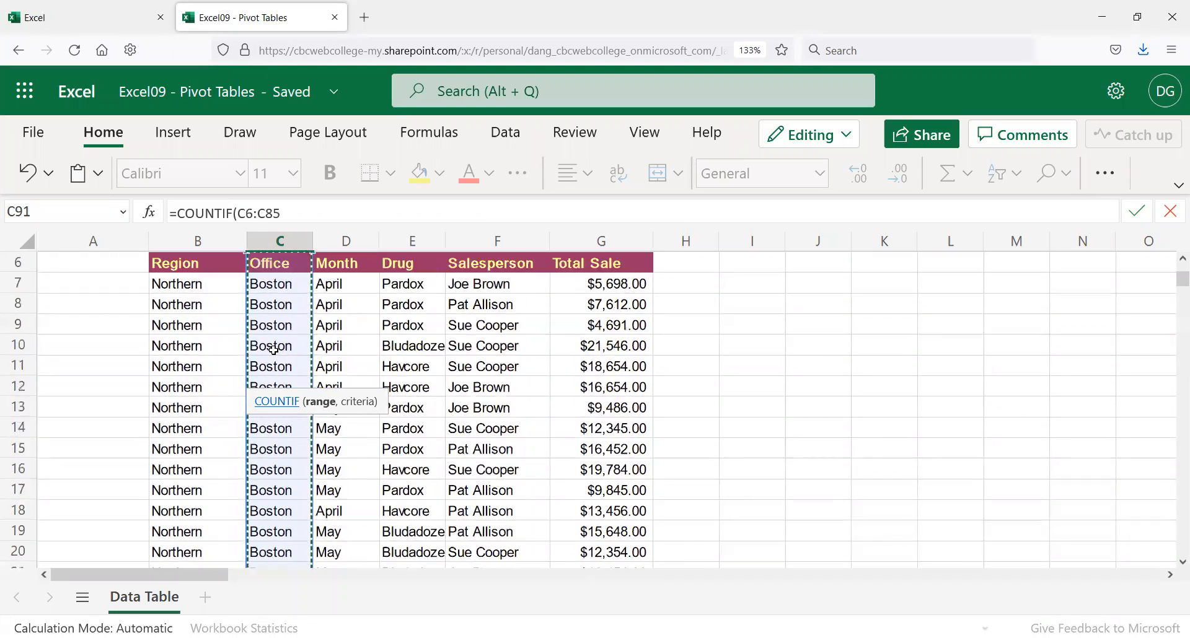
left_click_drag(228, 267, 277, 361)
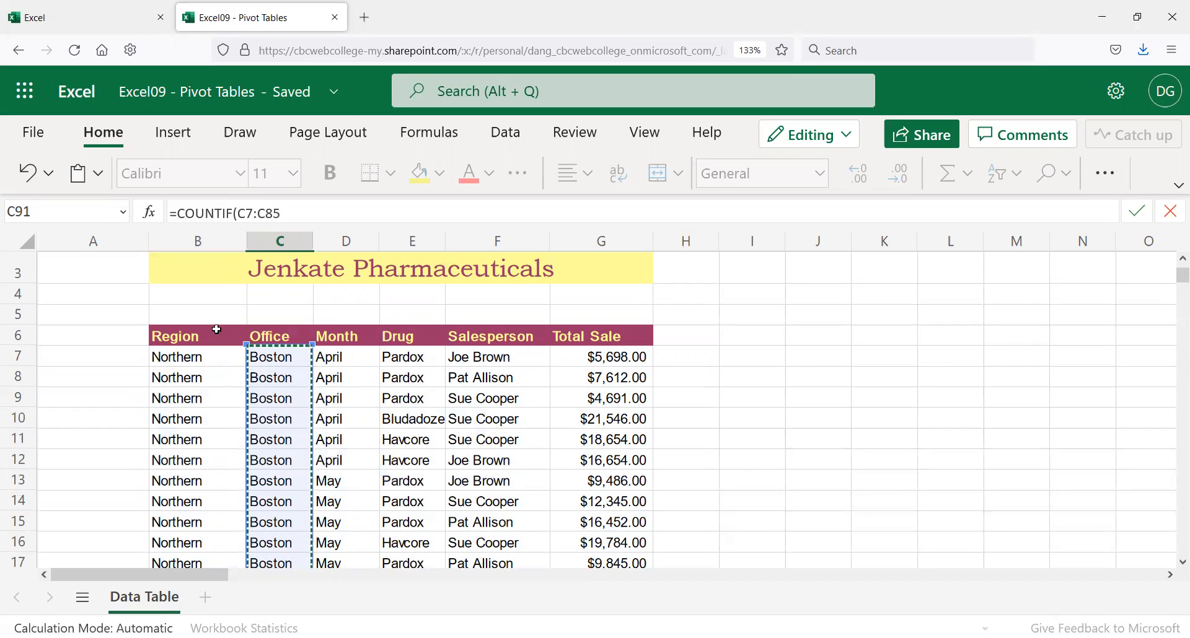
left_click(292, 212)
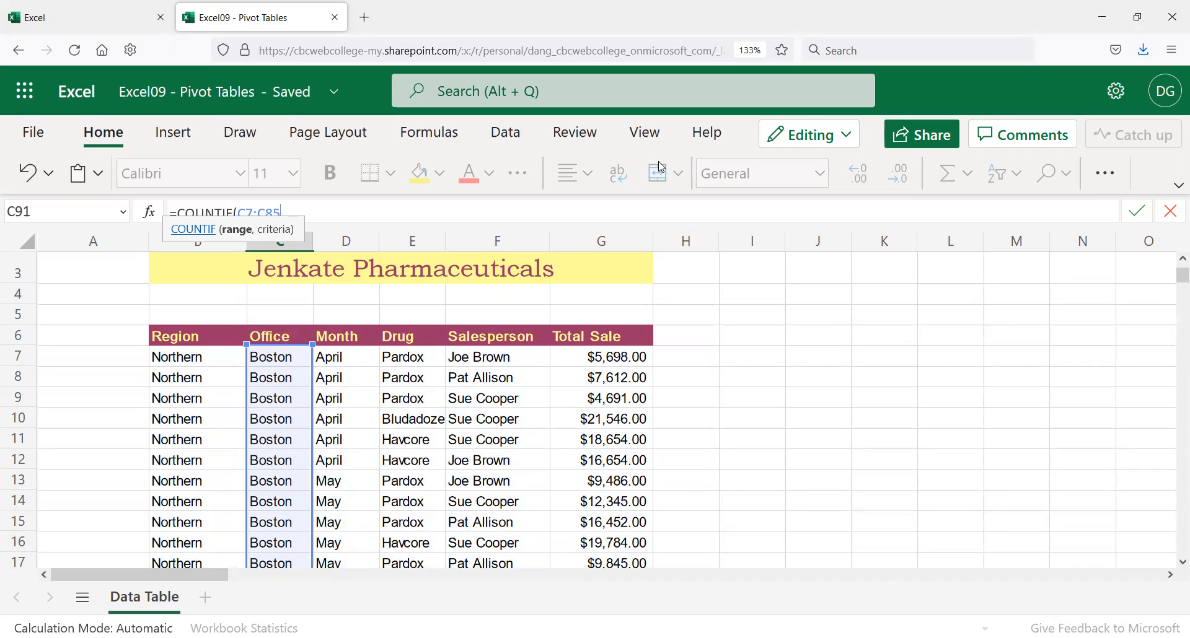
type(",")
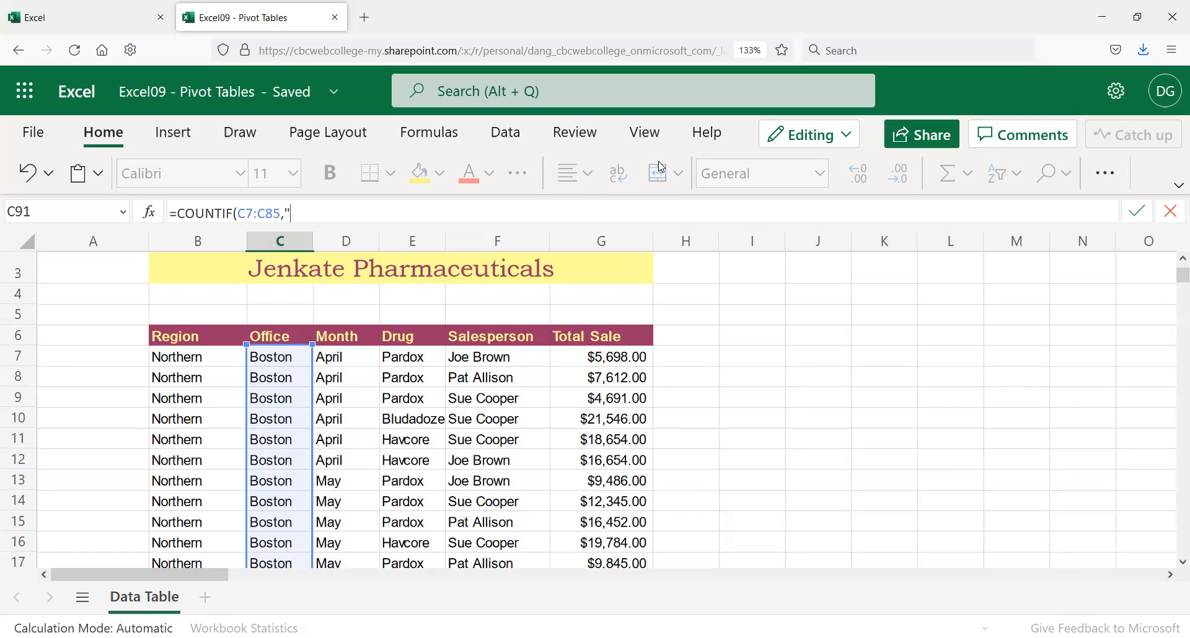
type("Dallas")
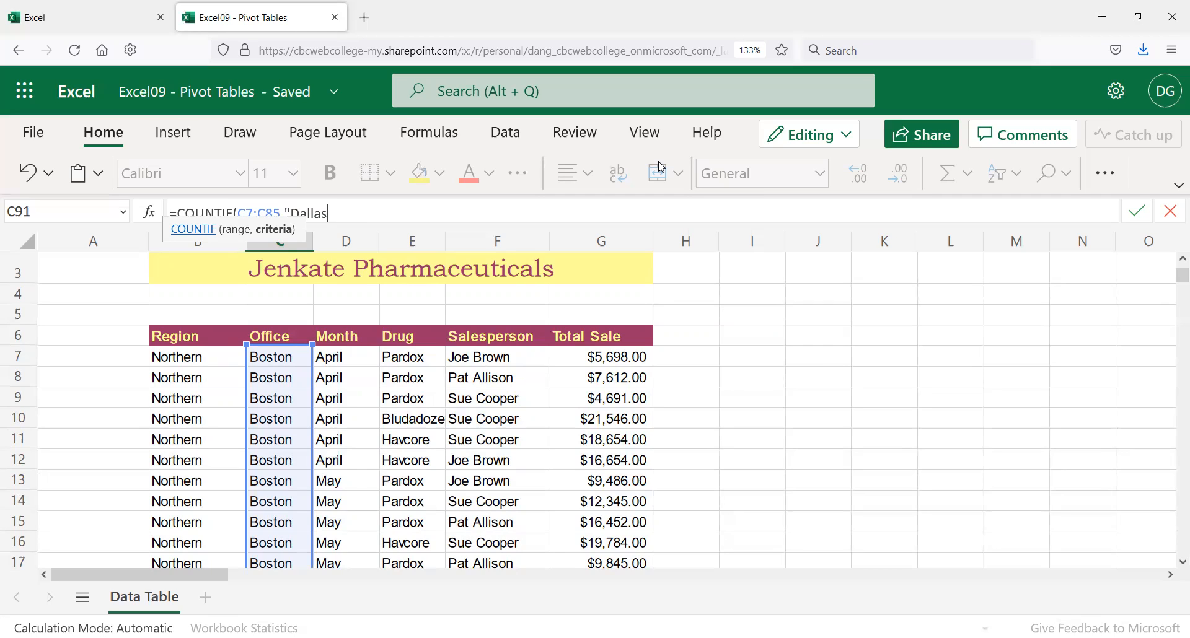
type("\"")
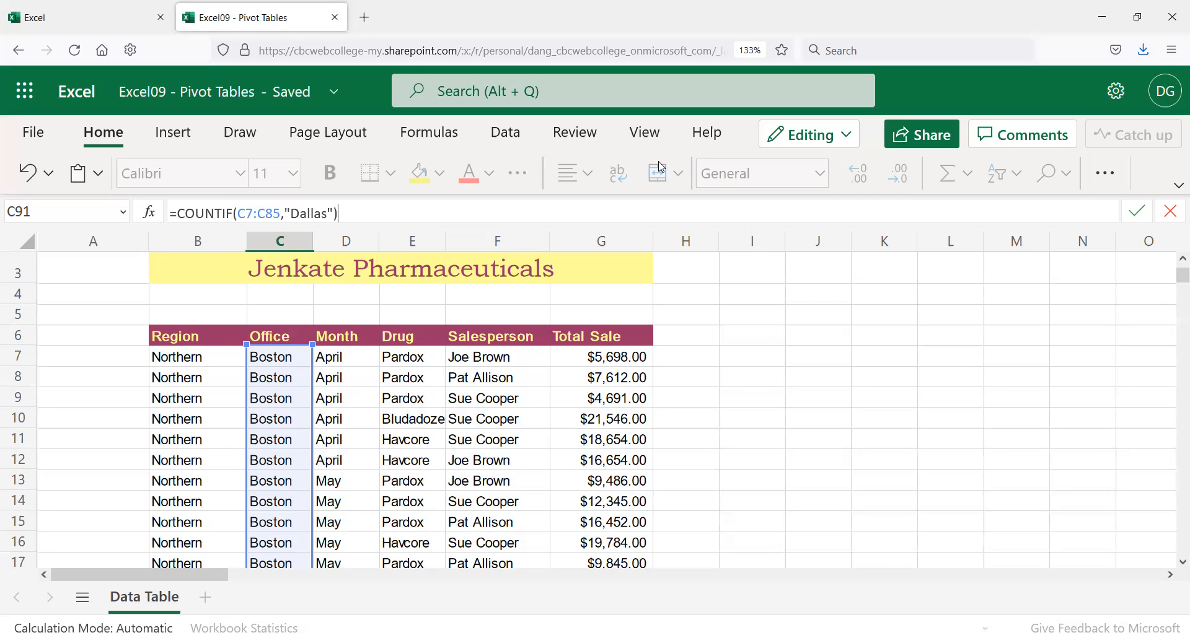
key("Return")
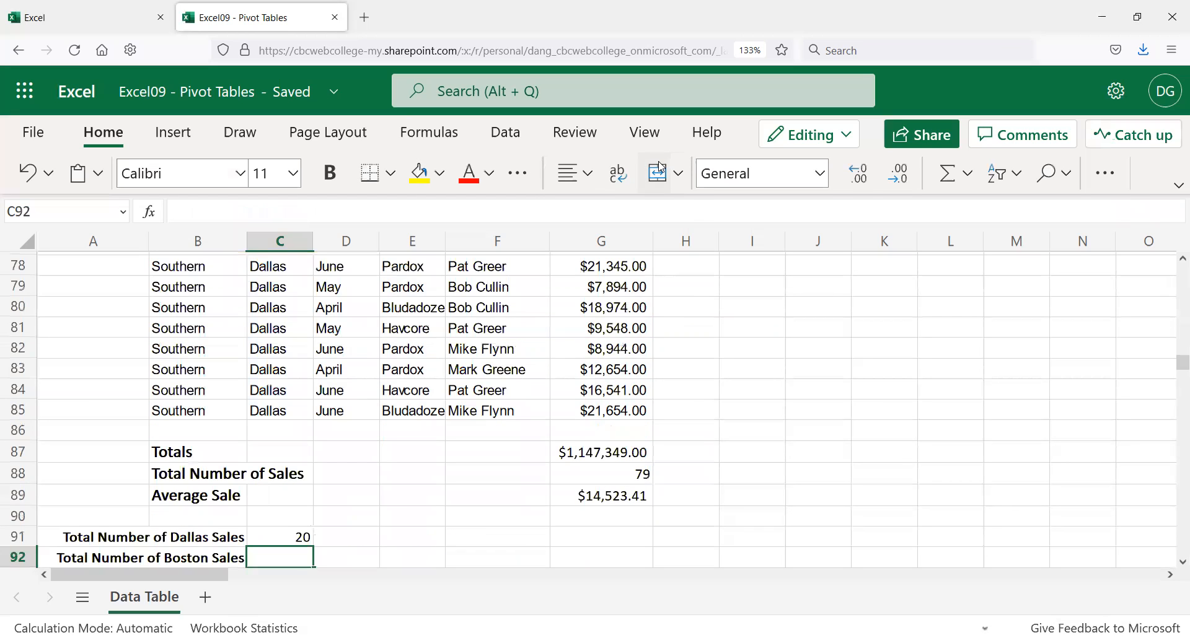
Step: Check the Office column entries and the Dallas count, then select C92
left_click(265, 429)
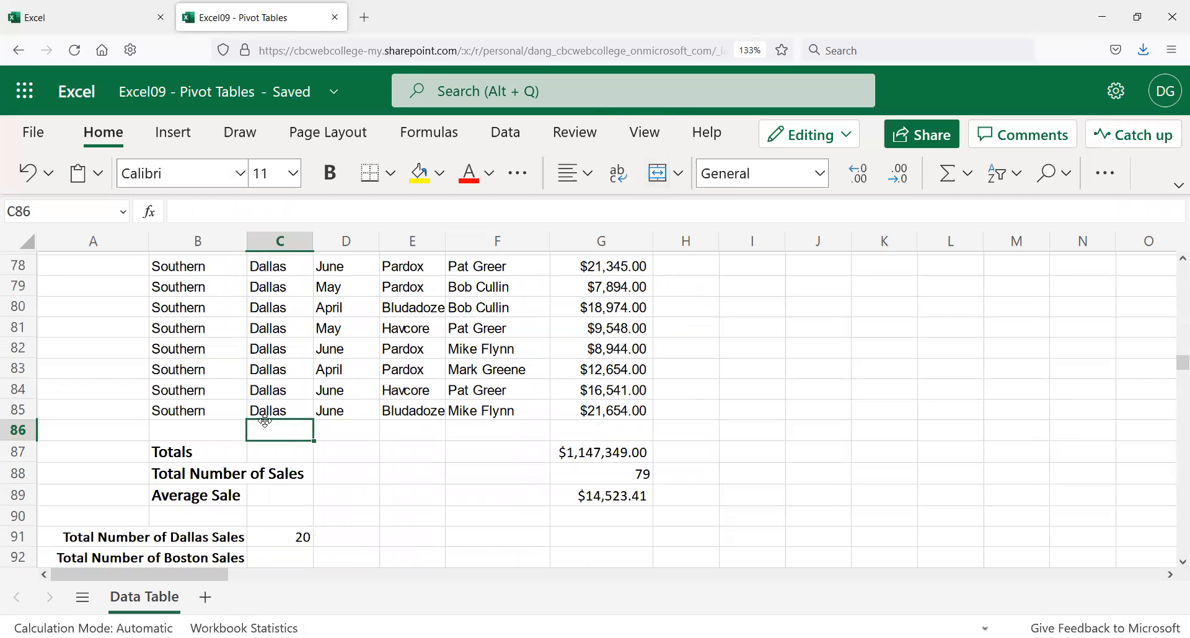
scroll(273, 414, "up", 7)
left_click(272, 440)
left_click(276, 420)
scroll(283, 512, "down", 5)
scroll(283, 512, "down", 2)
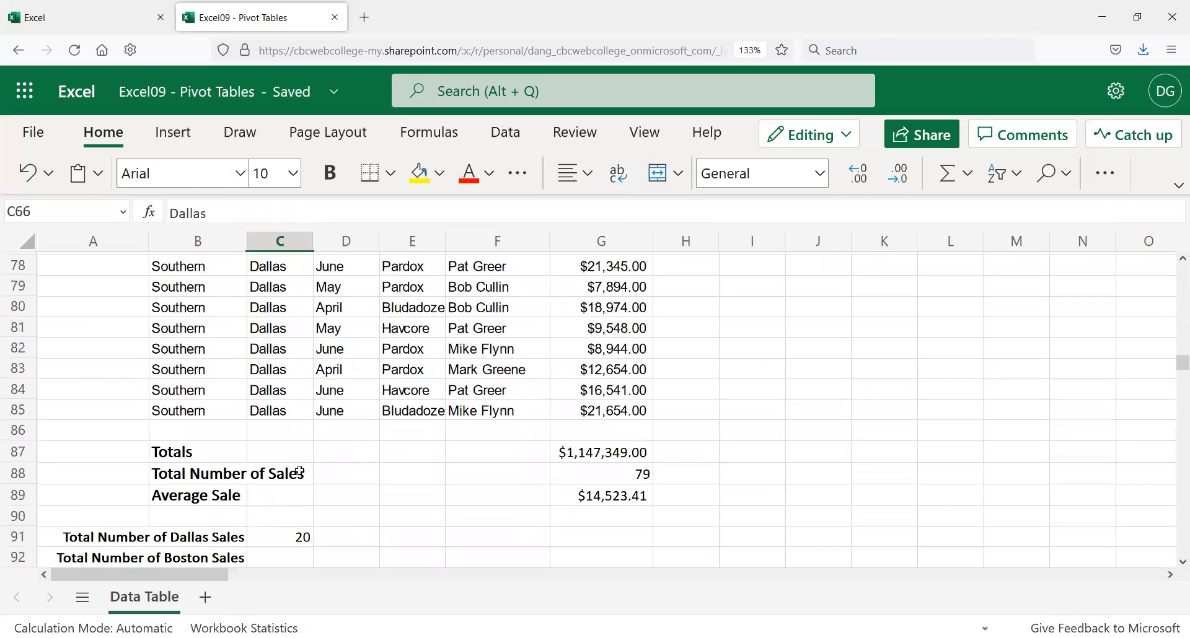
left_click(303, 558)
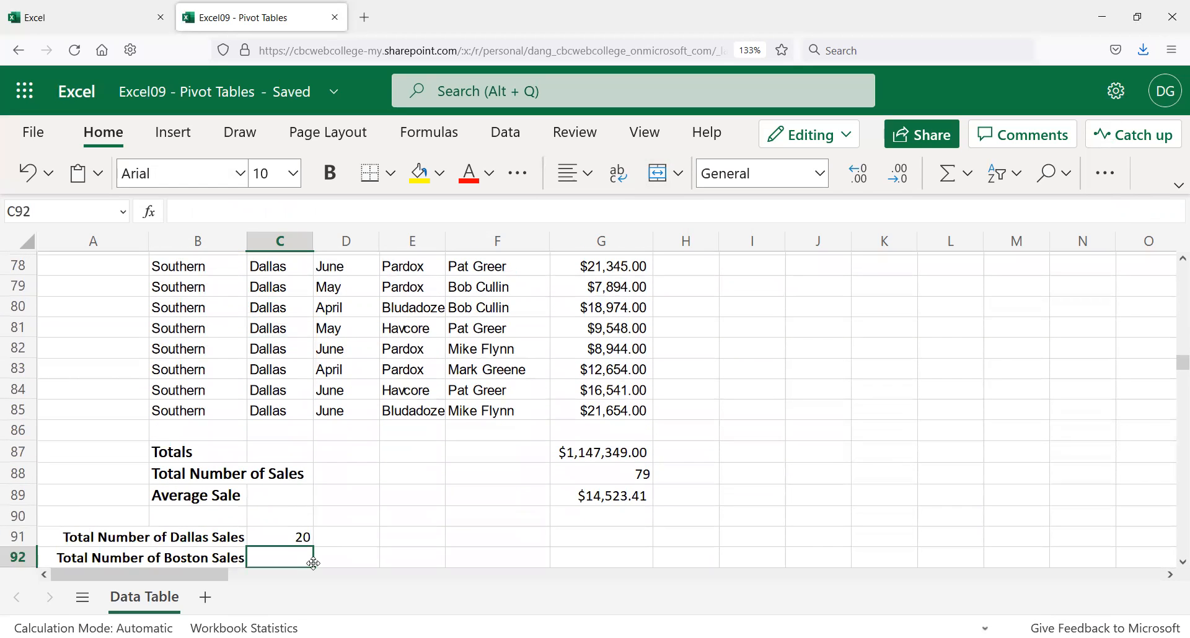
left_click(290, 542)
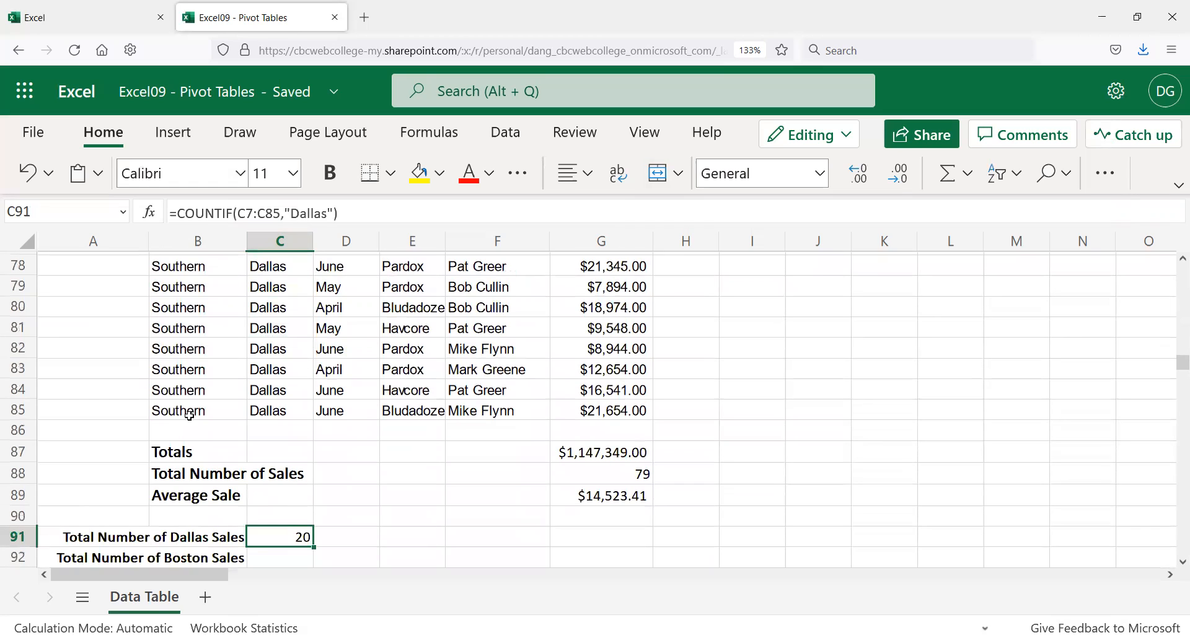
left_click(275, 557)
Step: Enter =COUNTIF(C7:C85,"Boston") in C92, returning 28
type("=")
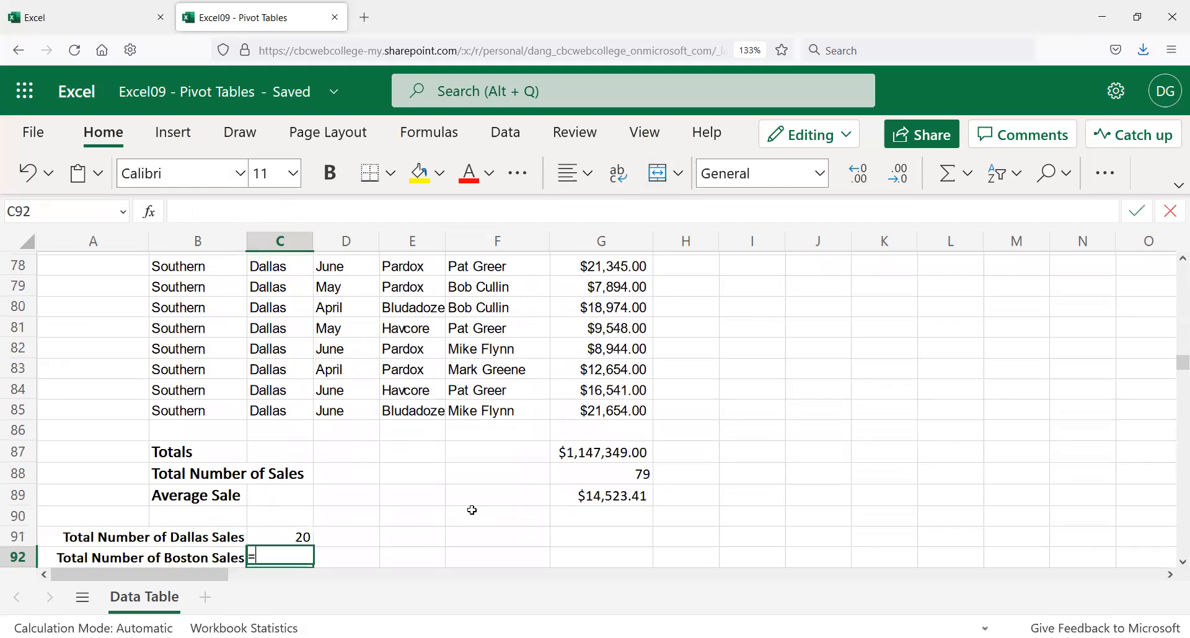
type("countif(")
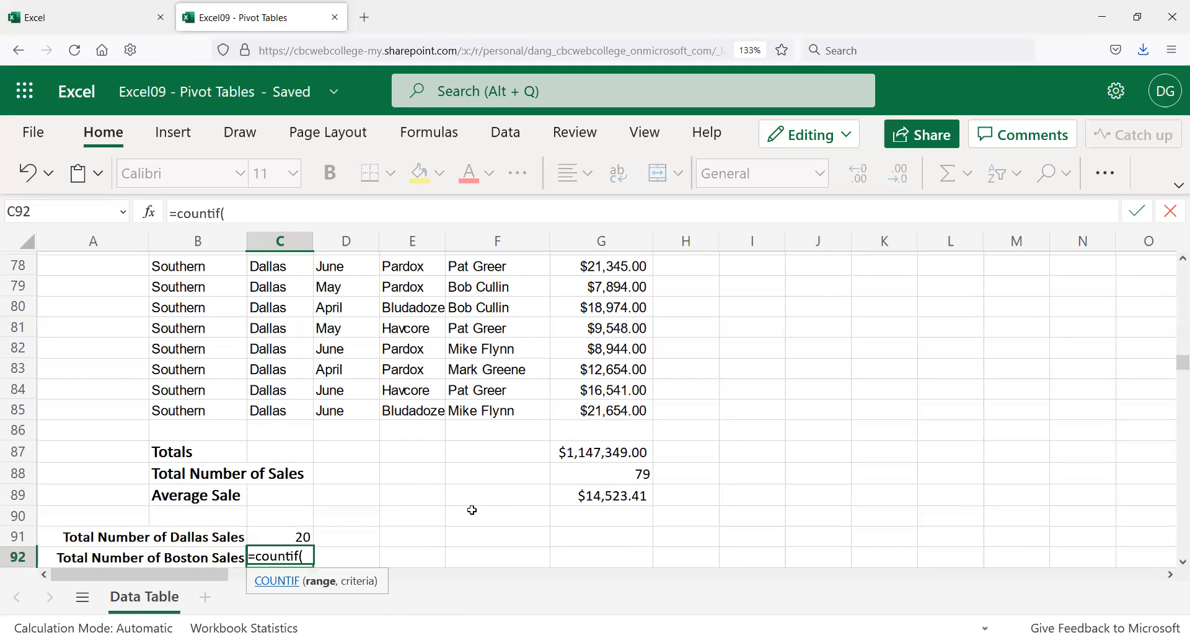
left_click_drag(275, 410, 277, 489)
left_click(241, 213)
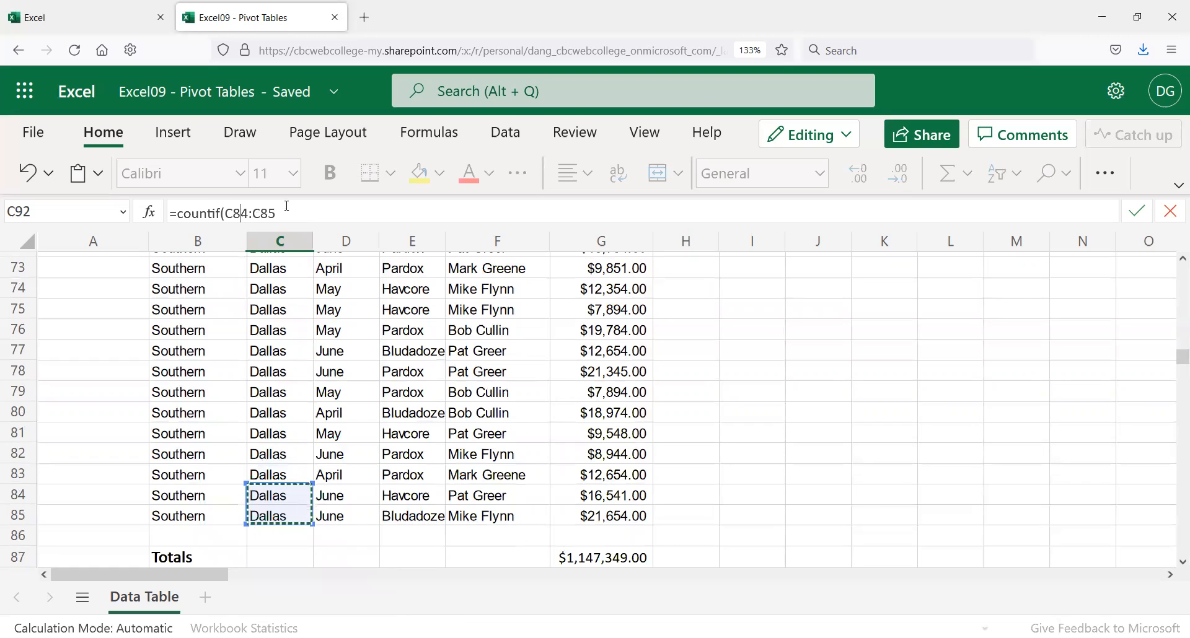
key("Delete")
key("BackSpace")
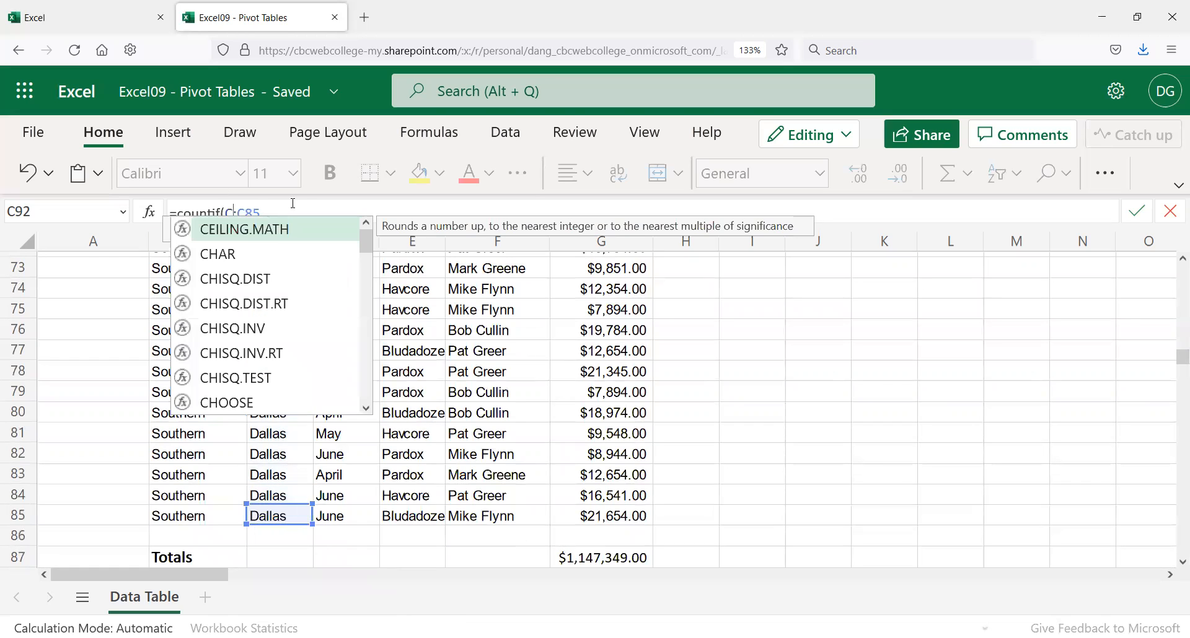
type("7")
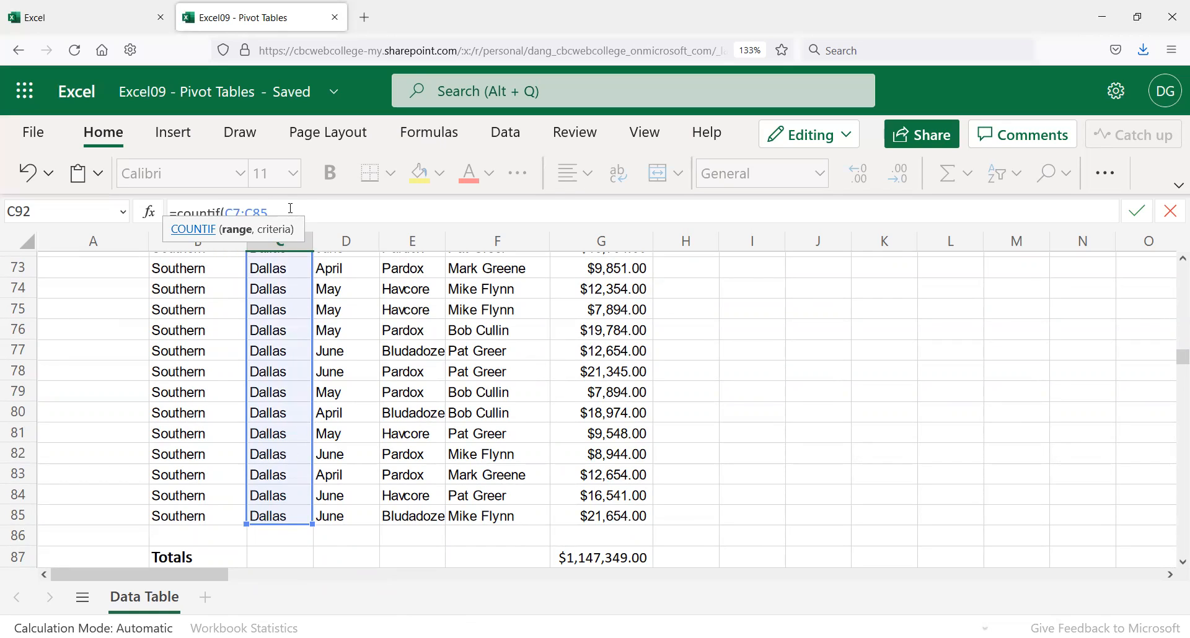
type(",")
scroll(365, 453, "down", 2)
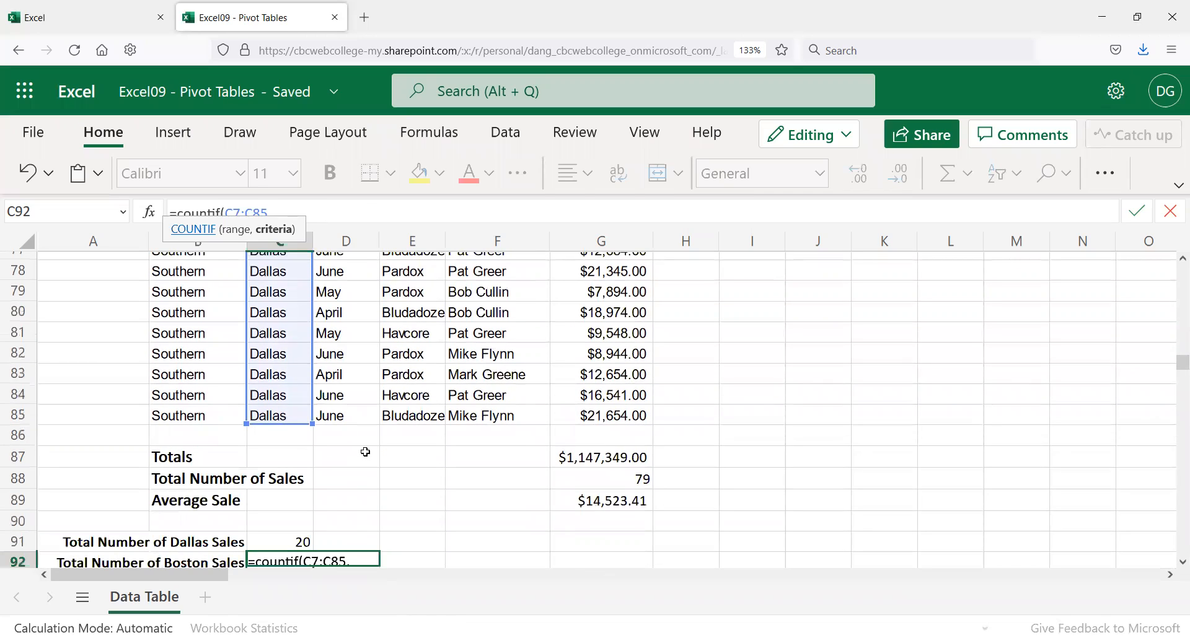
type("\"Boston\"")
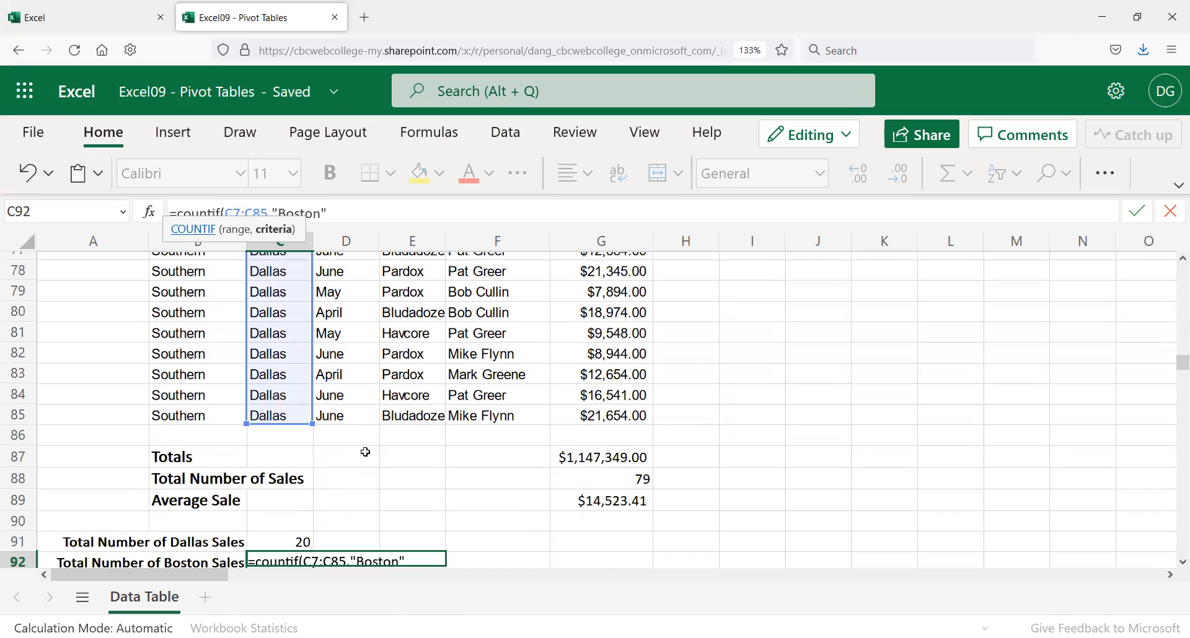
type(")")
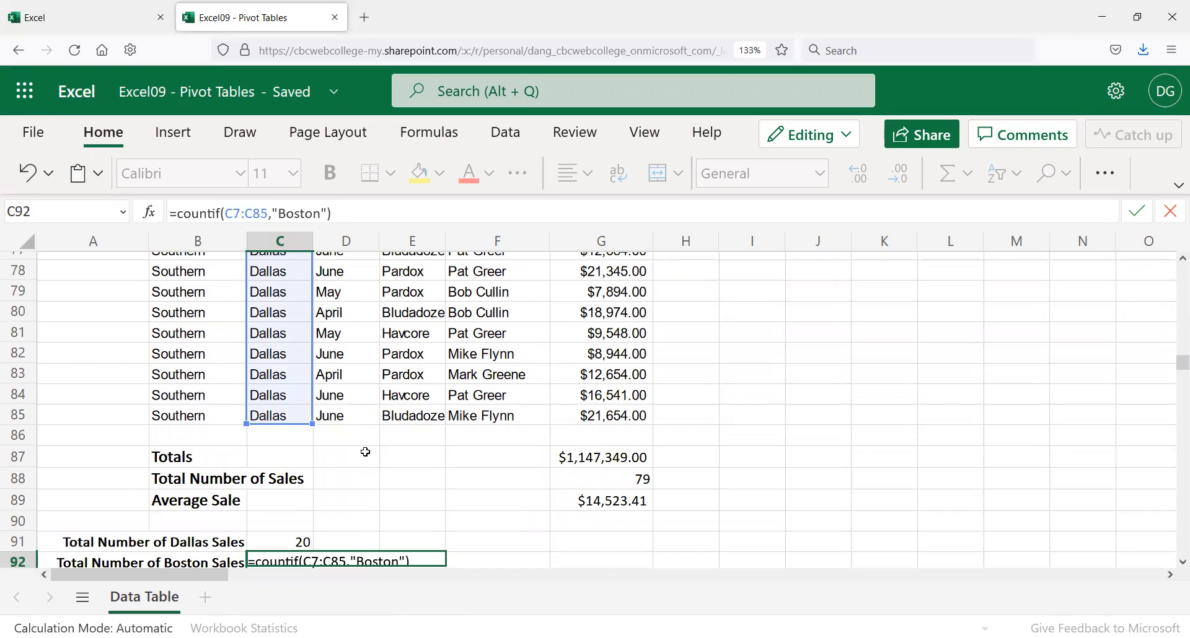
key("Return")
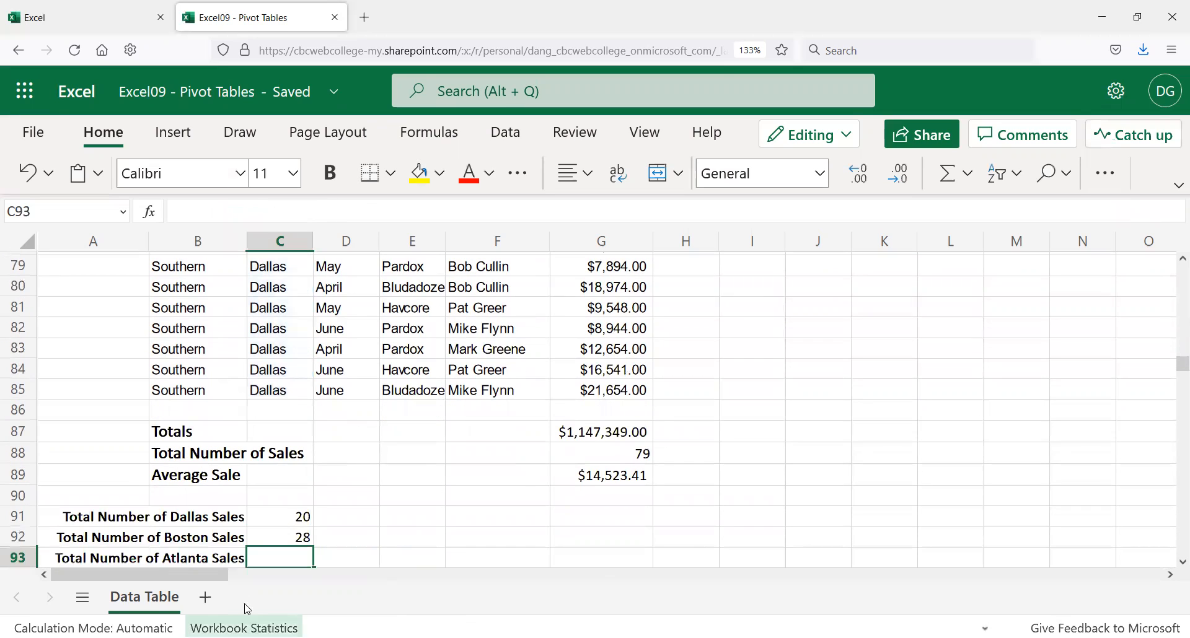
left_click(305, 531)
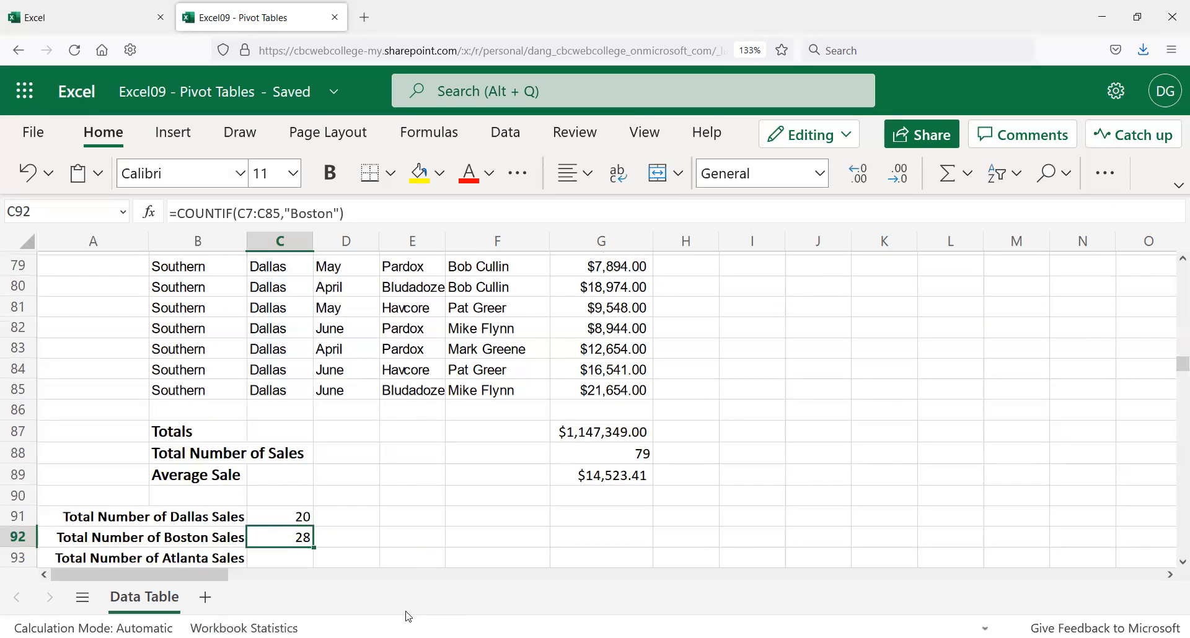
Step: Copy the Boston count formula text from C92
left_click(287, 553)
left_click(278, 539)
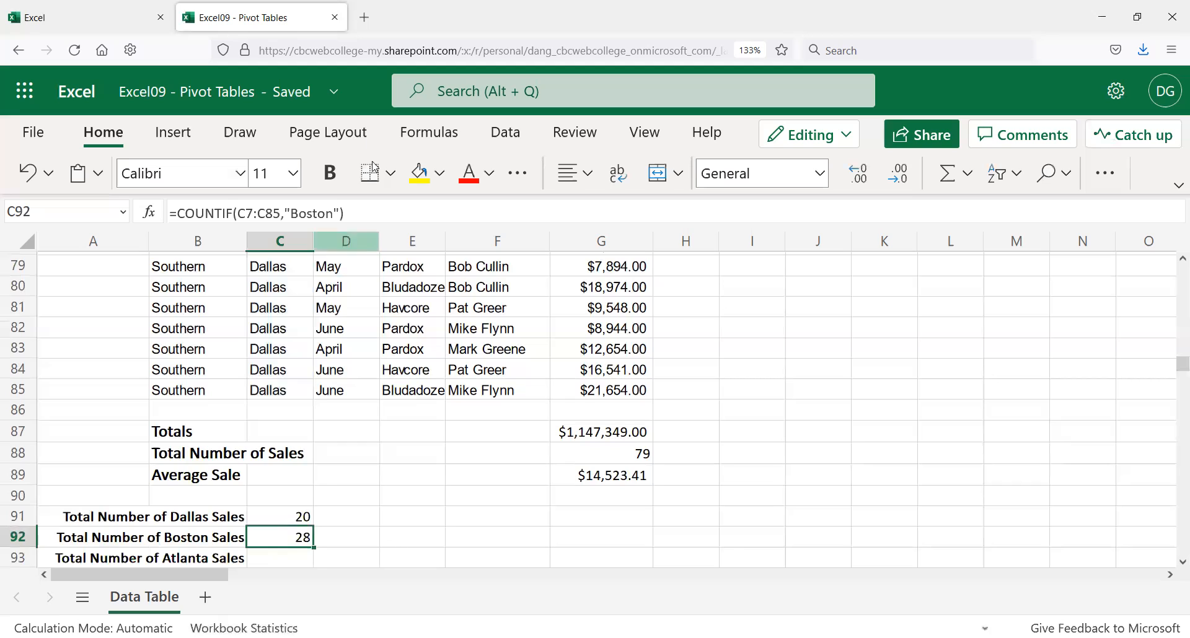
left_click_drag(345, 213, 168, 214)
key("ctrl+c")
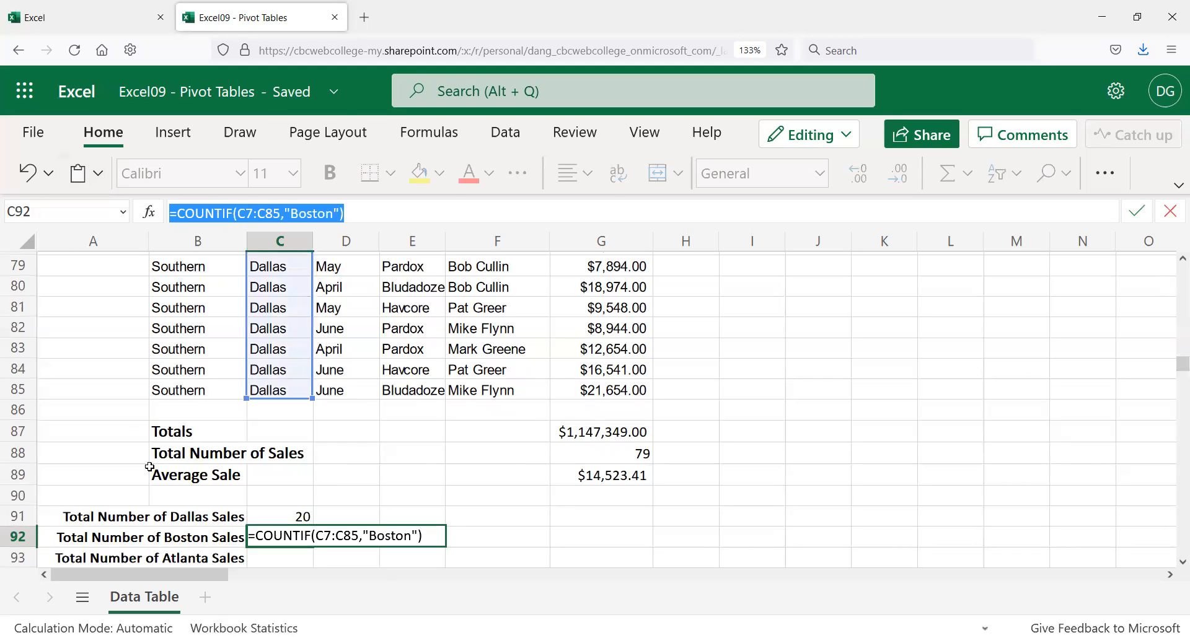
left_click(267, 566)
Step: Paste the formula into C93 with the criterion changed to "Atlanta", returning 16
scroll(268, 561, "down", 2)
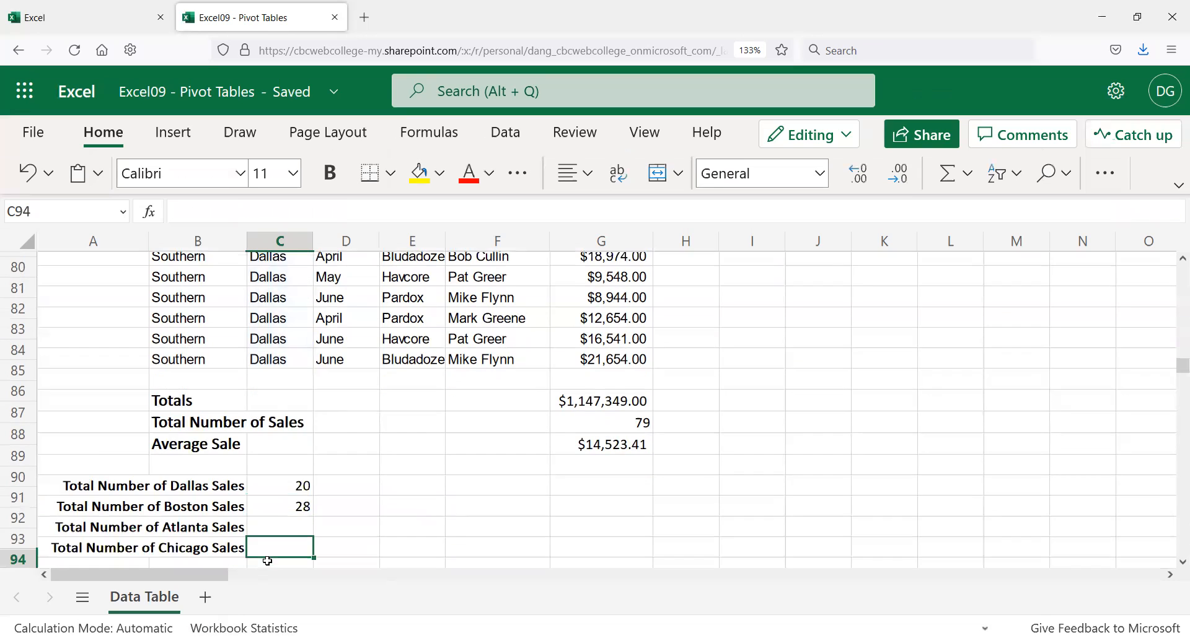
left_click(271, 463)
left_click(228, 212)
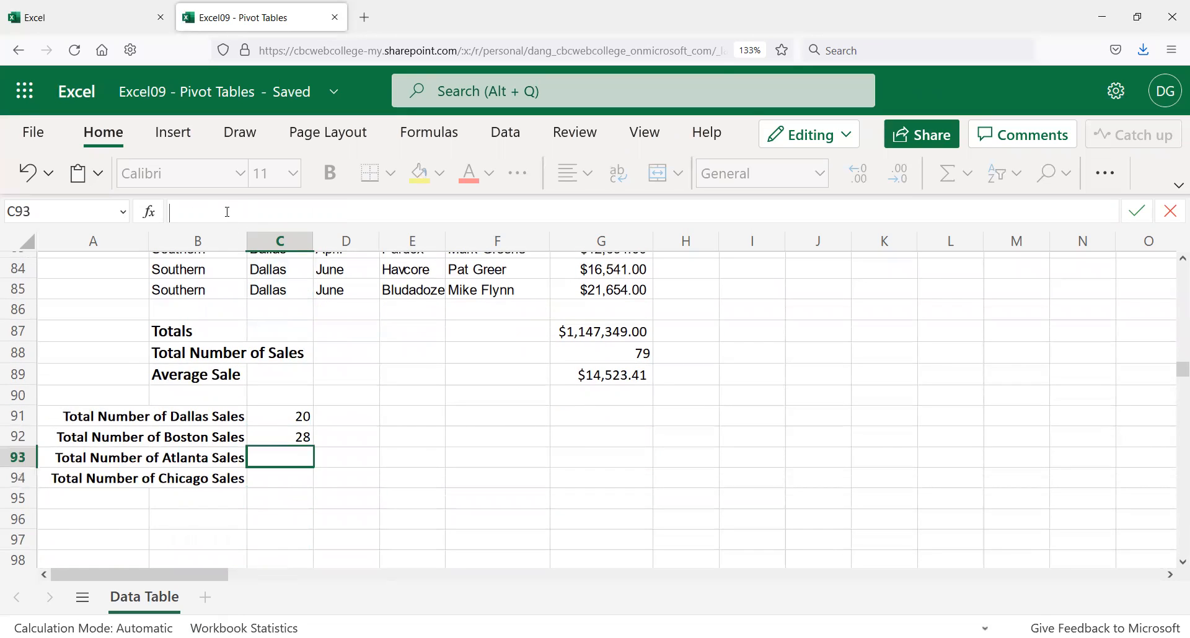
key("ctrl+v")
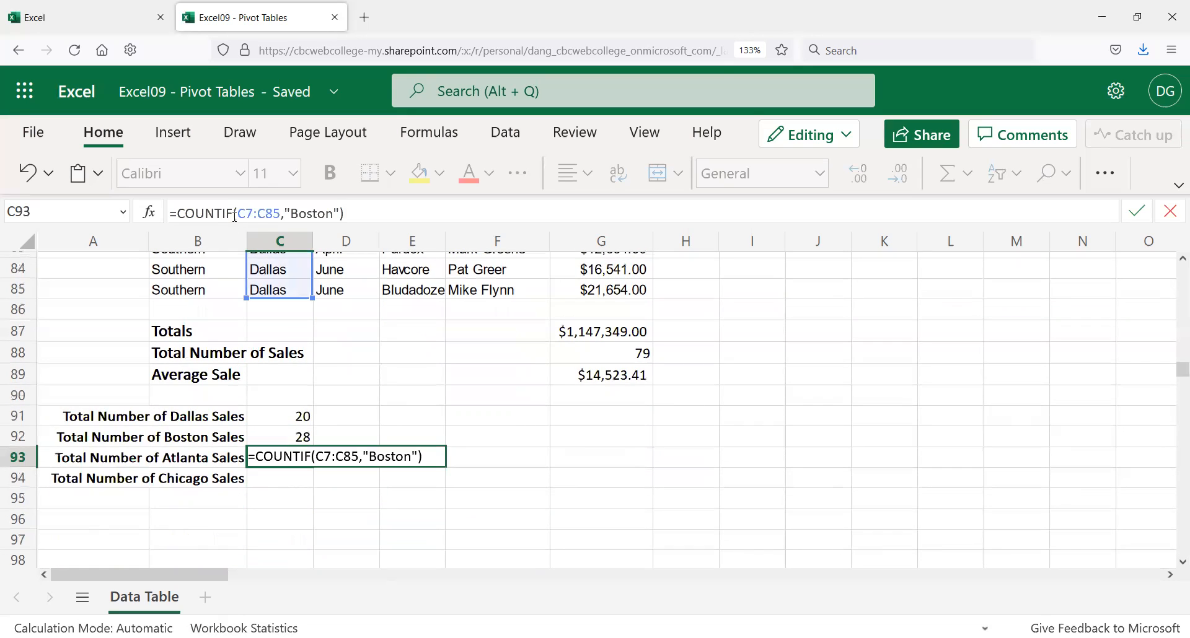
double_click(312, 213)
type("Atla")
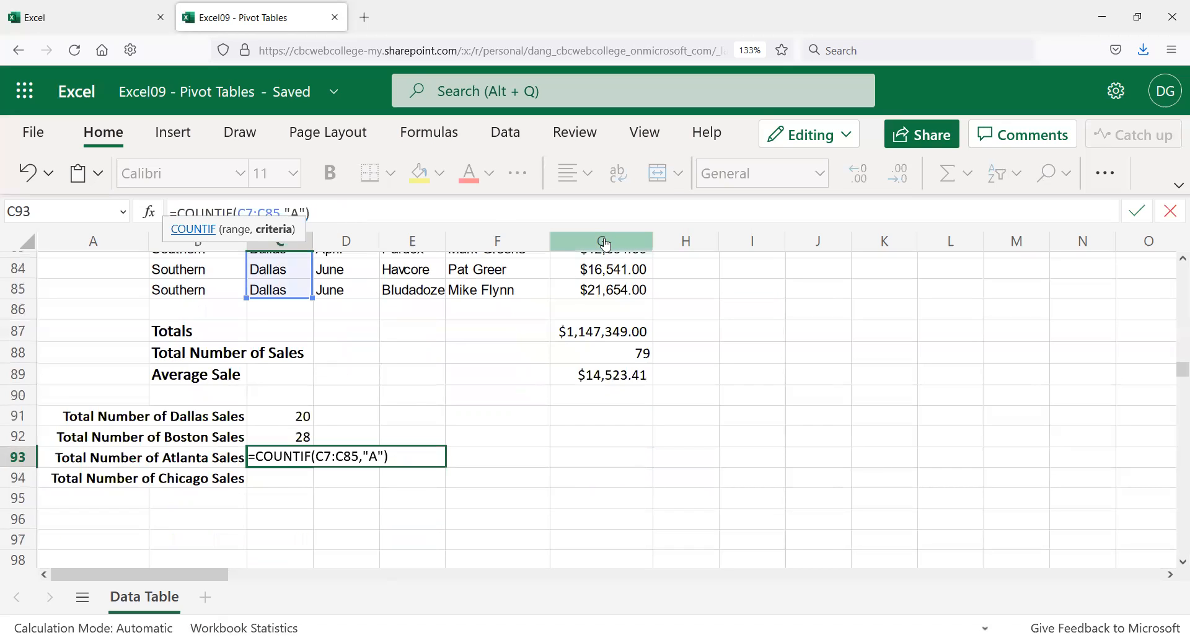
type("nta")
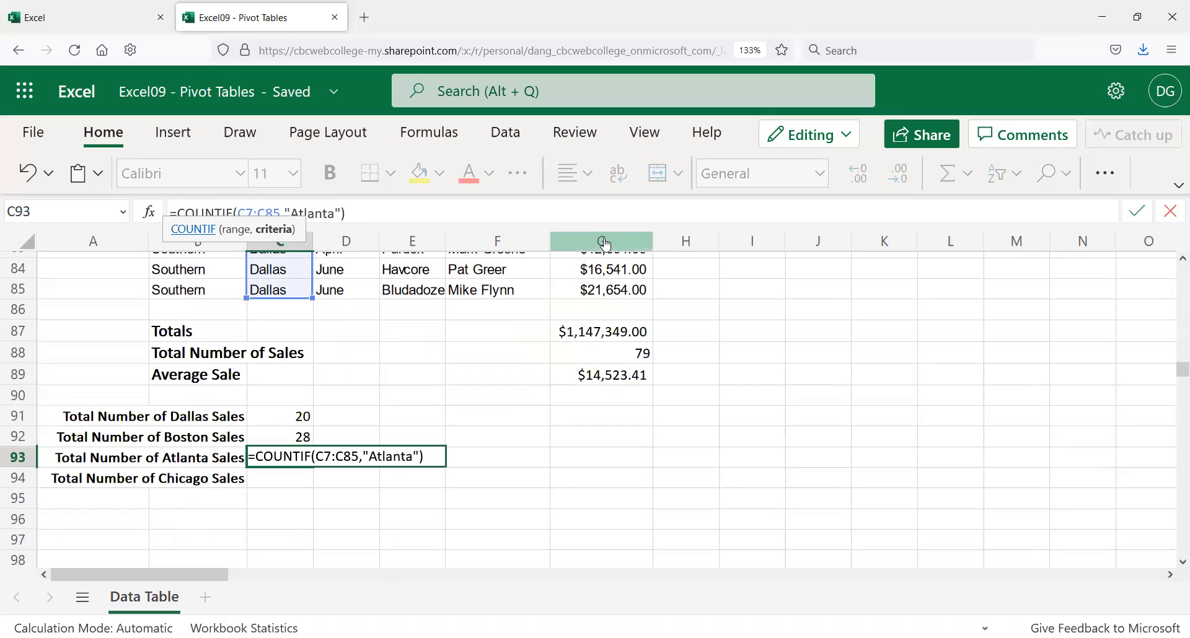
key("Return")
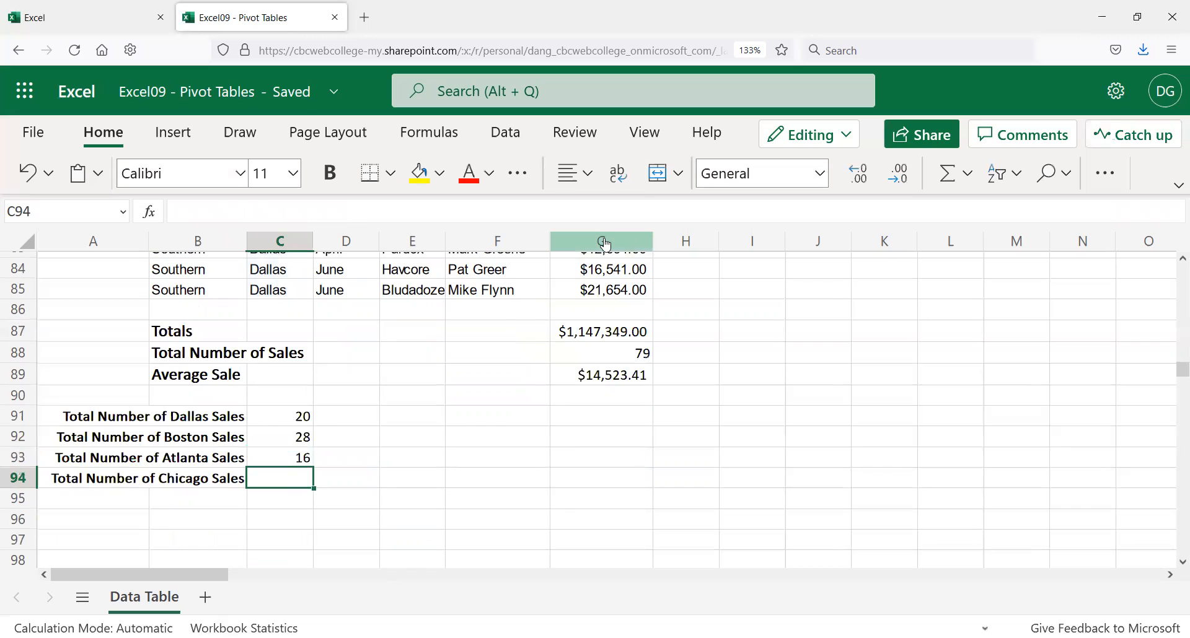
left_click(297, 457)
Step: Enter =COUNTIF(C7:C85,"Chicago") in C94, returning 15, and recheck it
scroll(295, 300, "up", 2)
scroll(268, 273, "up", 10)
scroll(252, 276, "down", 5)
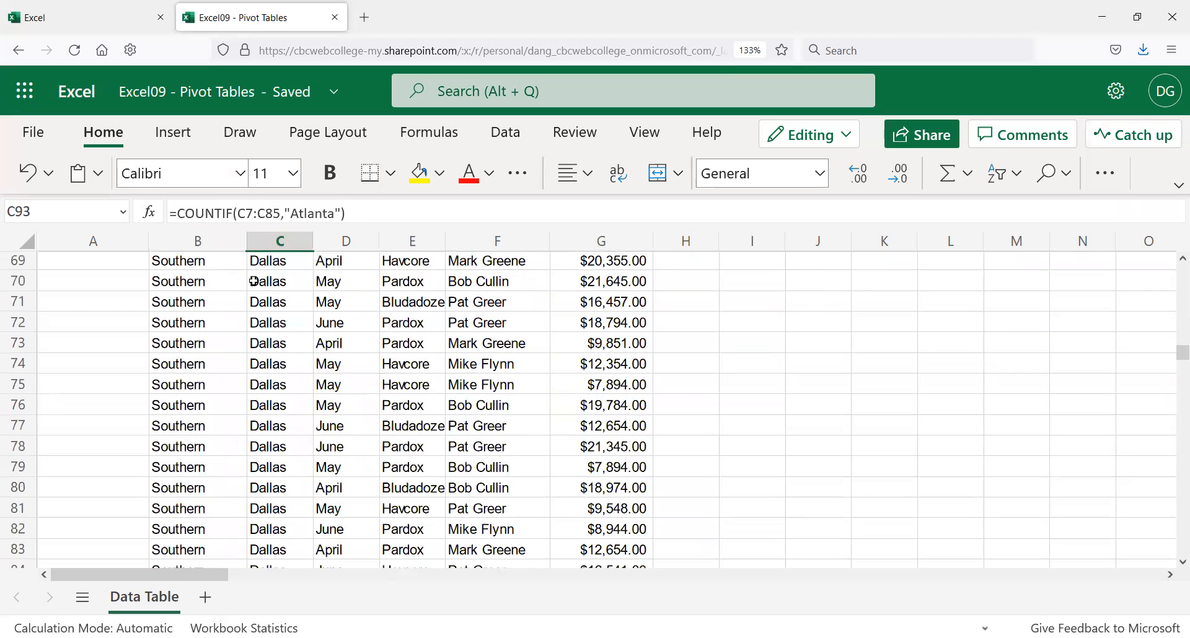
scroll(255, 278, "down", 3)
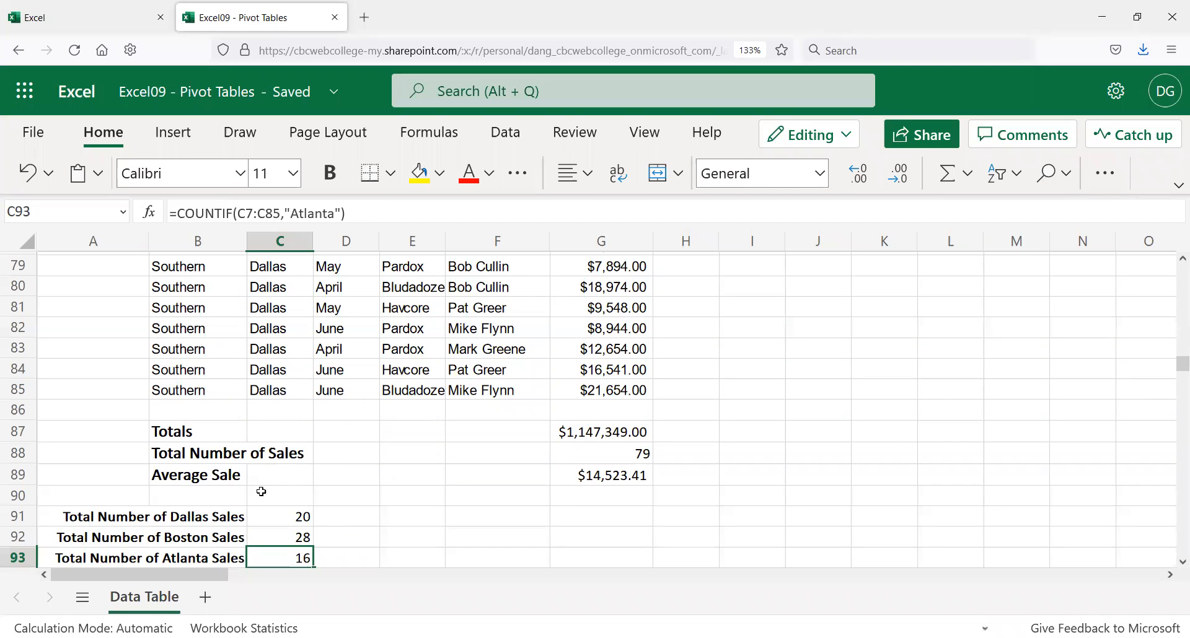
scroll(261, 492, "down", 2)
left_click(279, 480)
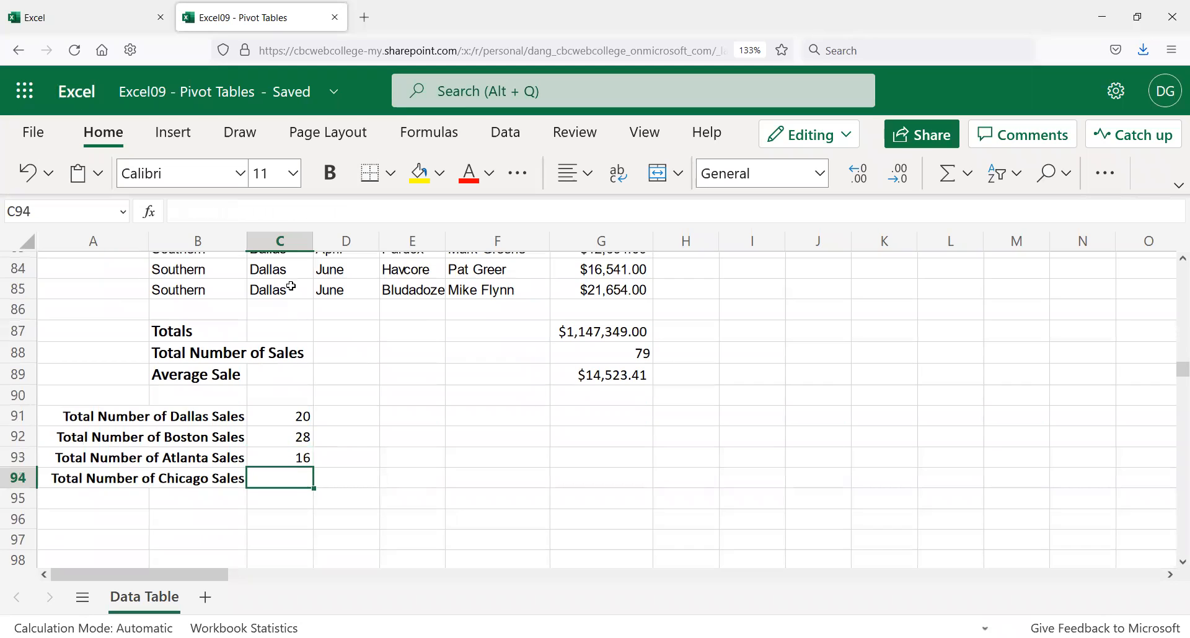
type("=countf")
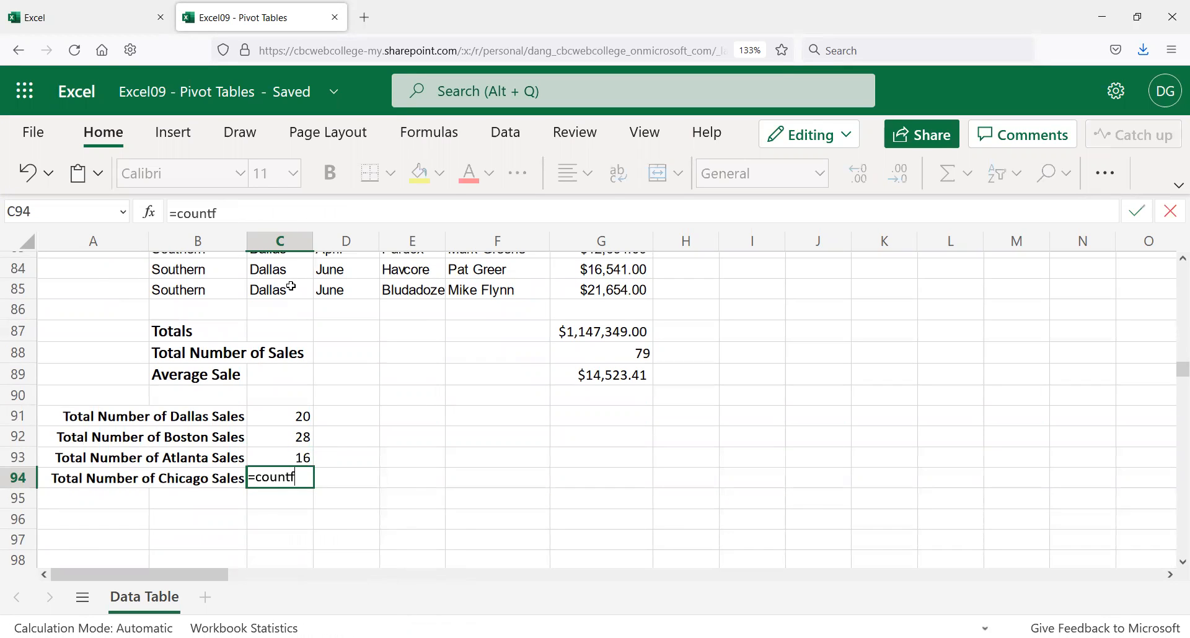
key("BackSpace")
type("if(")
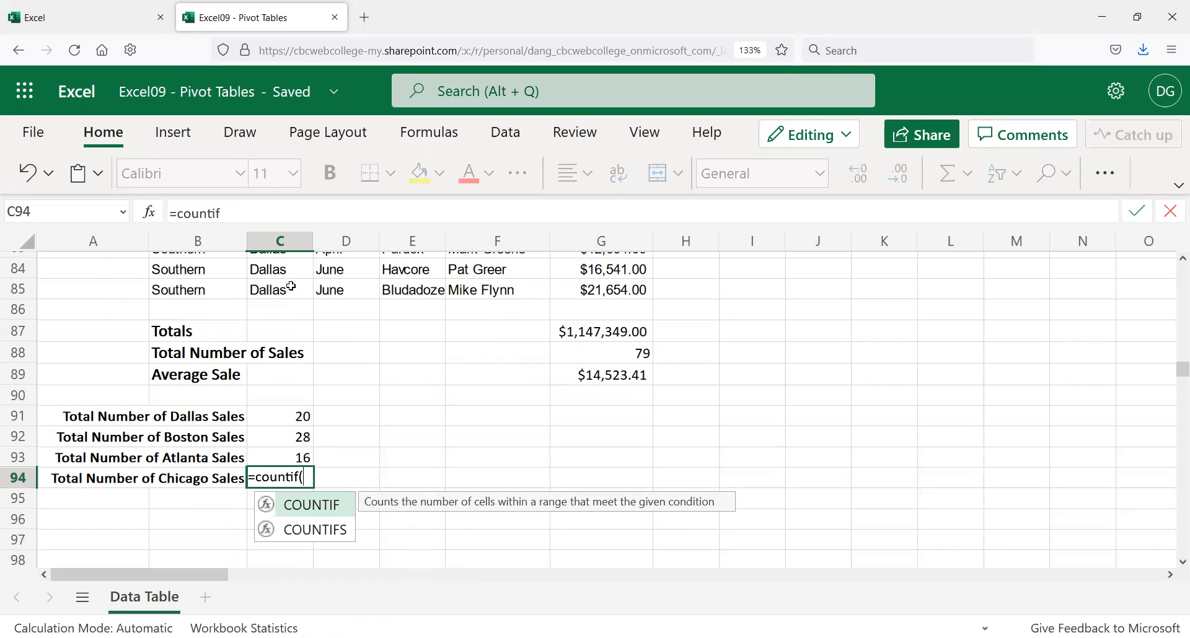
left_click(254, 209)
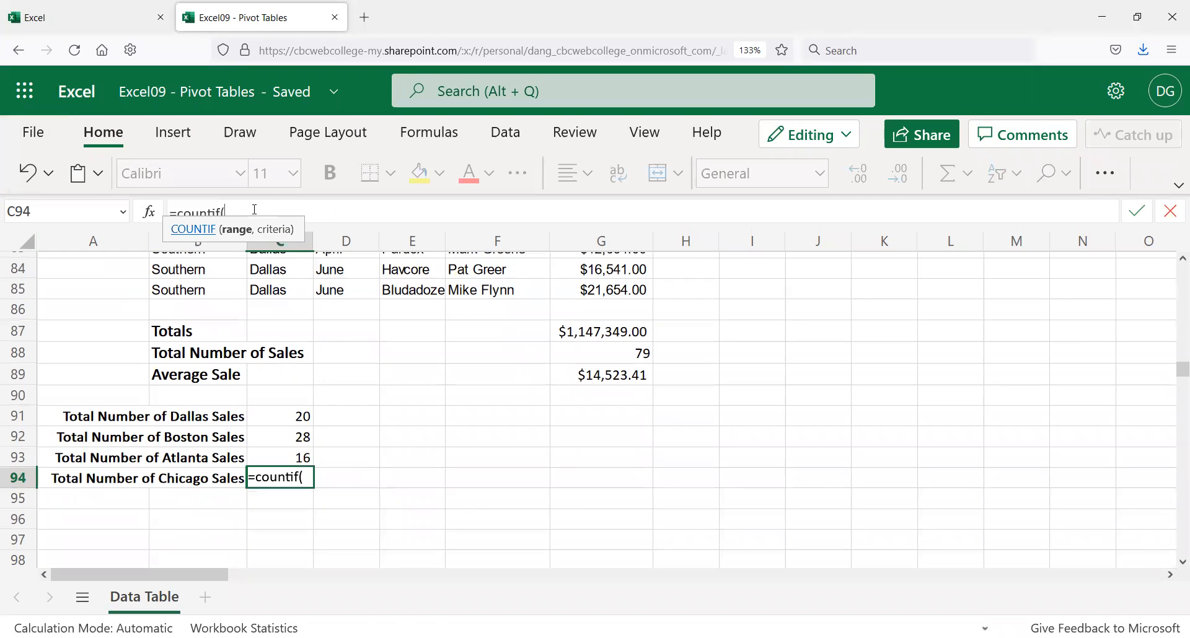
type("7")
key("BackSpace")
type("c7:c85")
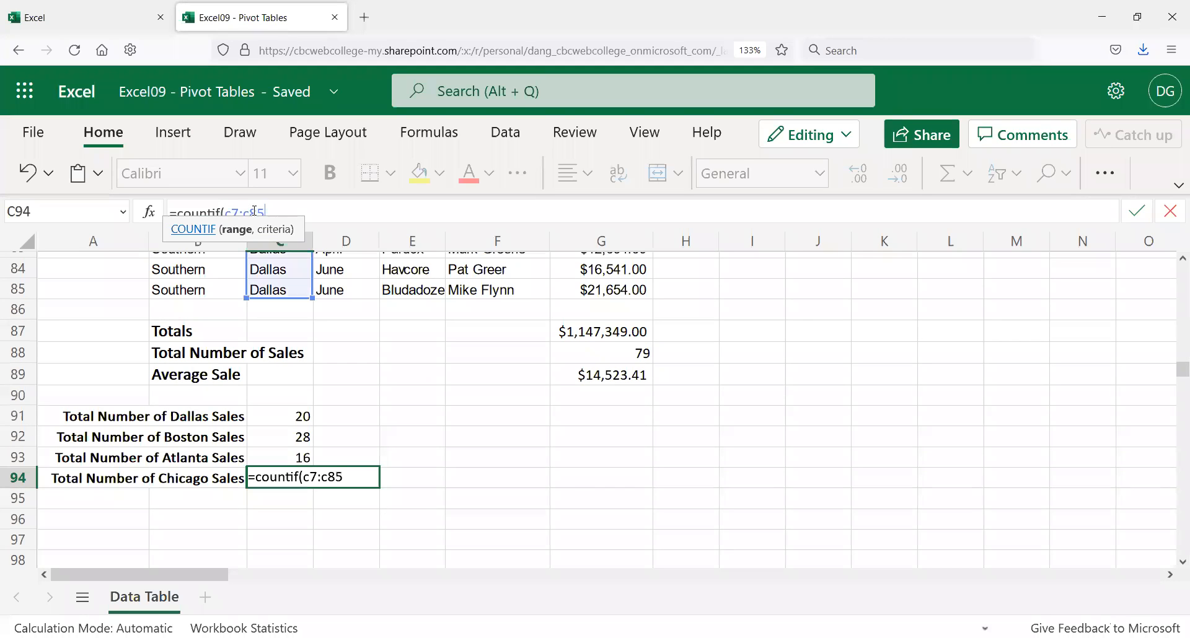
type(",\"Chicago")
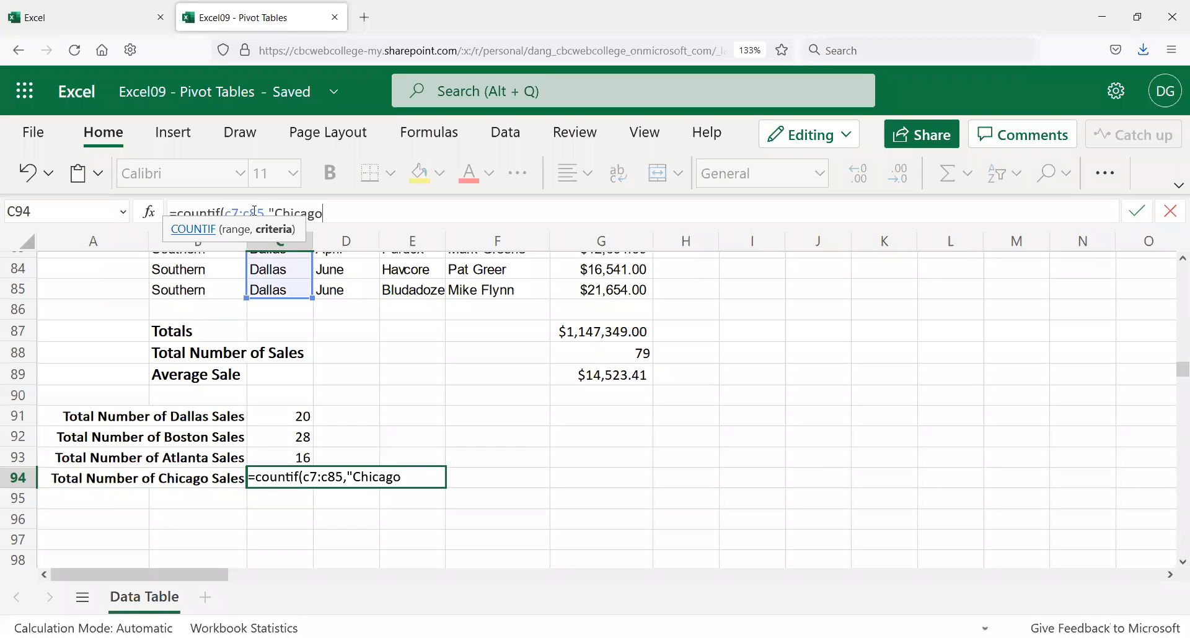
type("\")")
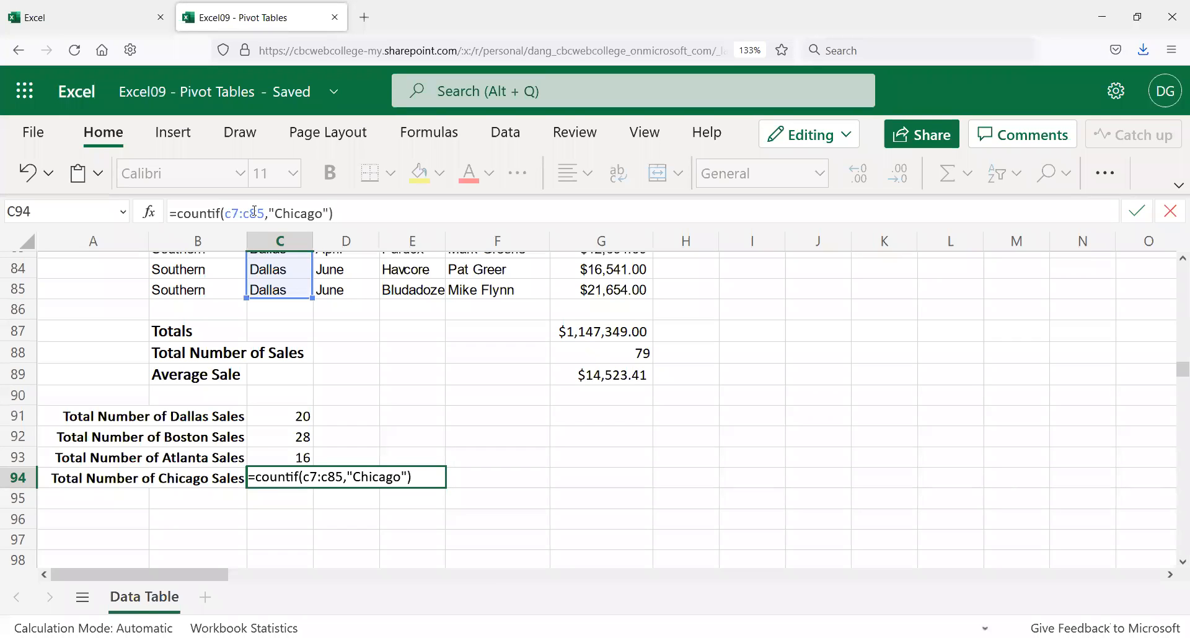
key("Return")
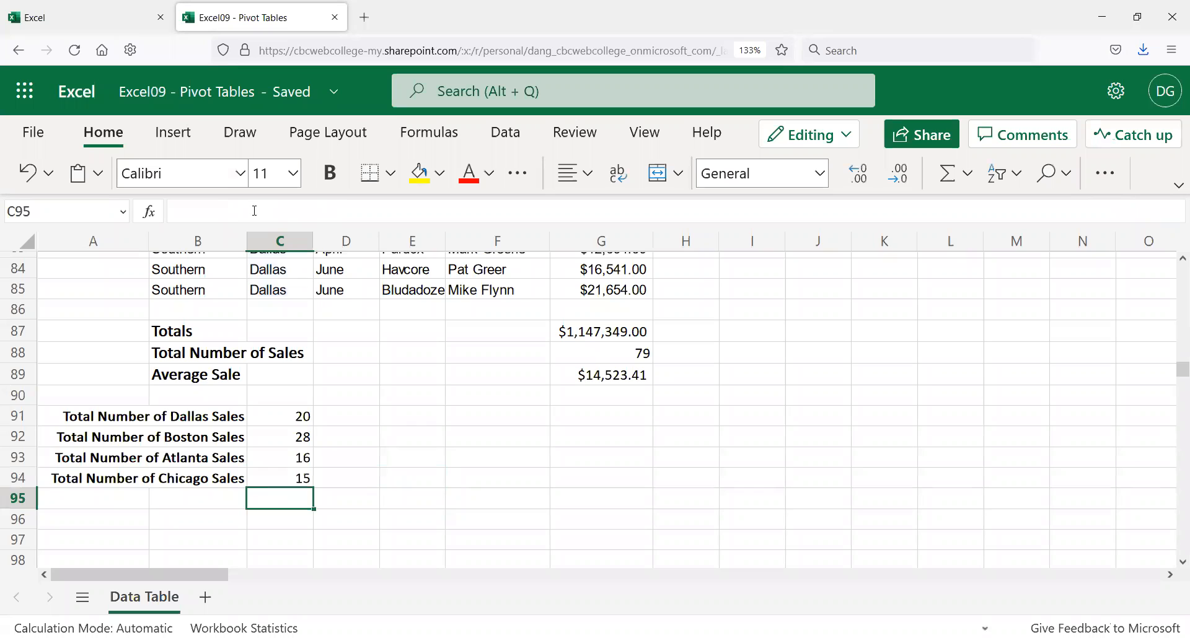
key("Up")
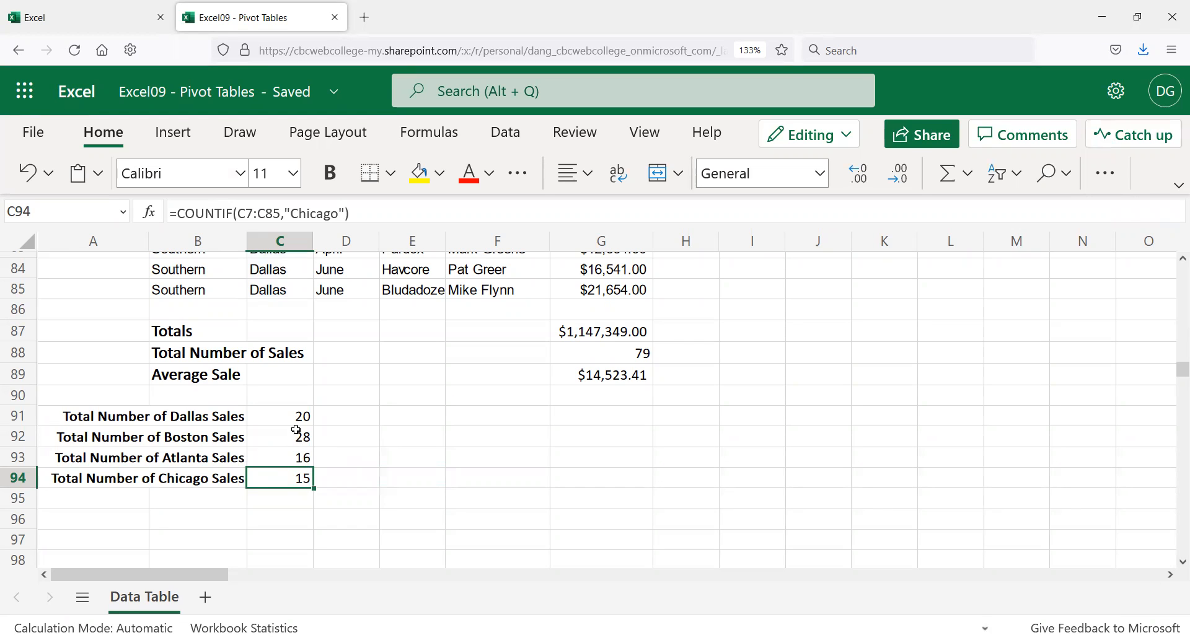
scroll(298, 427, "up", 2)
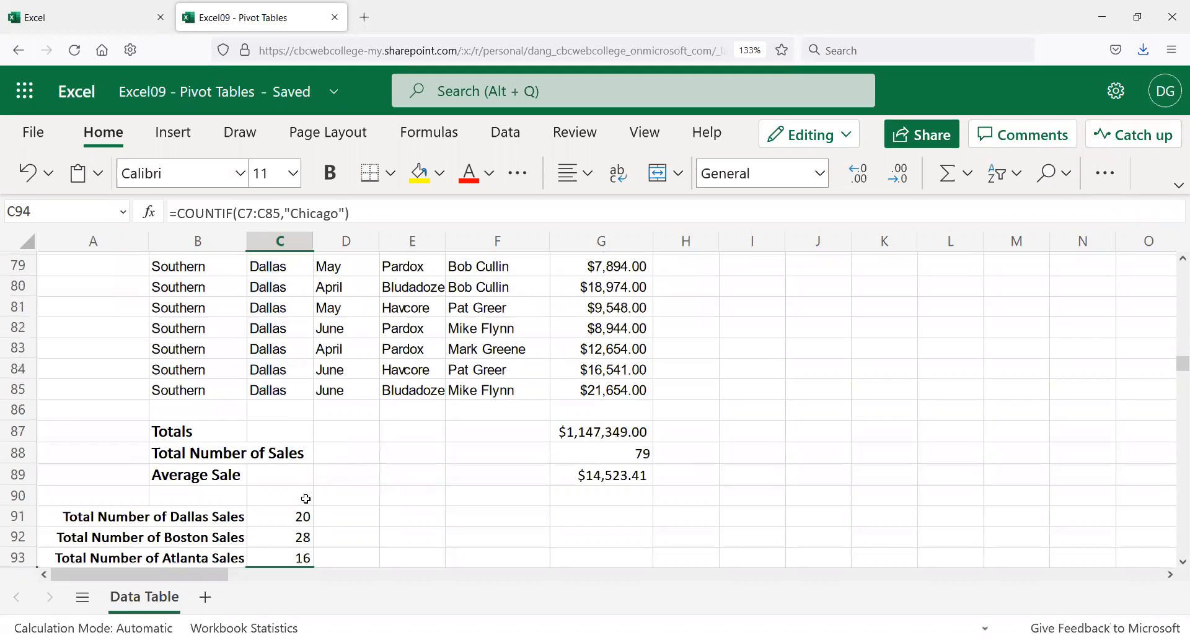
left_click(524, 516)
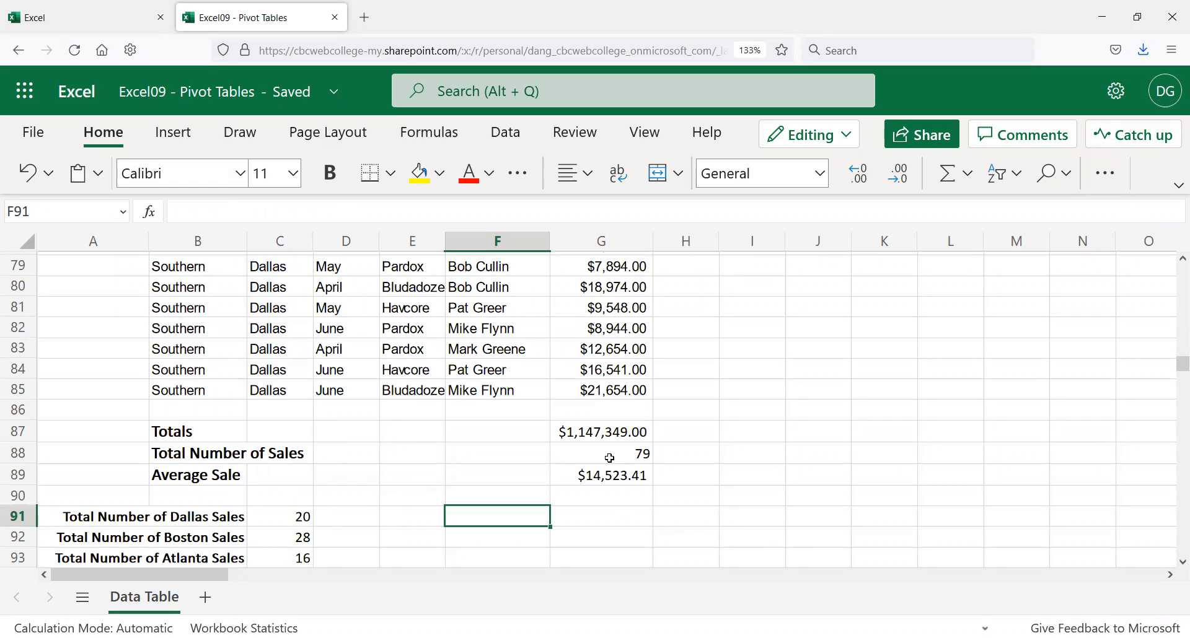
scroll(614, 455, "up", 5)
scroll(569, 462, "up", 3)
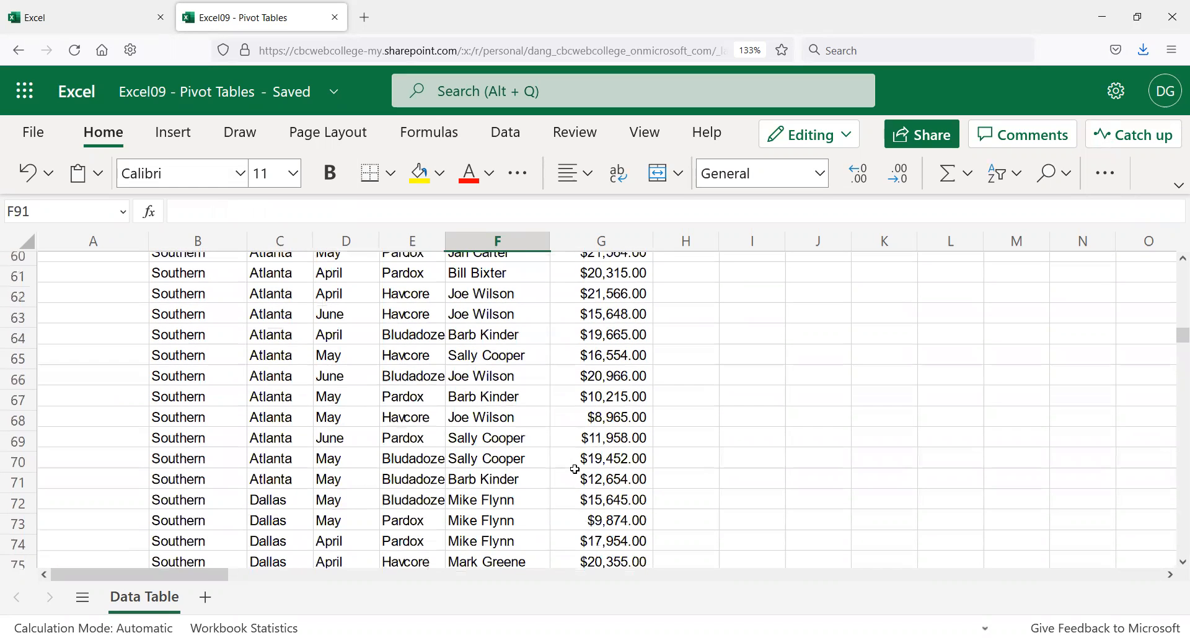
scroll(583, 459, "up", 5)
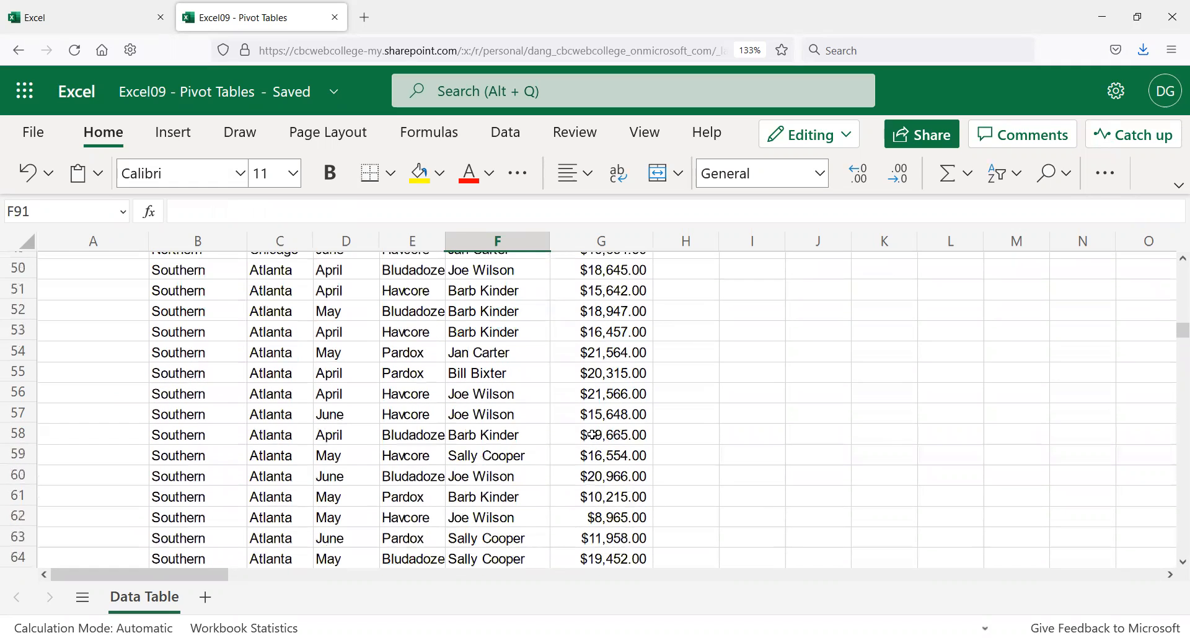
scroll(588, 434, "down", 10)
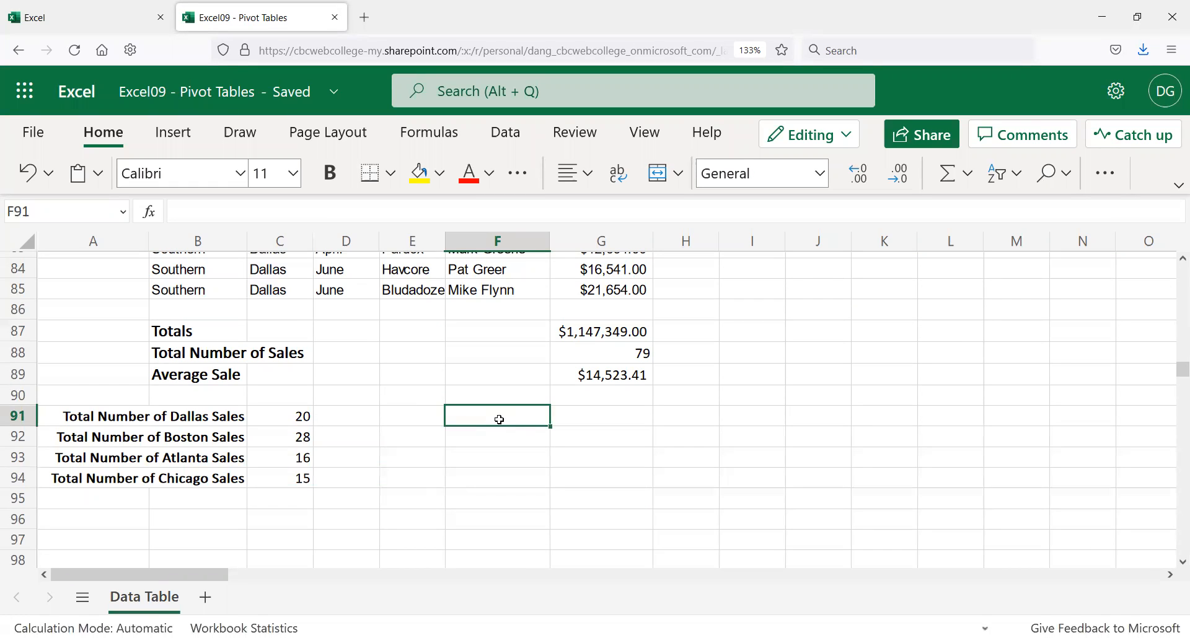
Step: Type the label 'Sales Over $10,000' into F91
type("Sales Over $200")
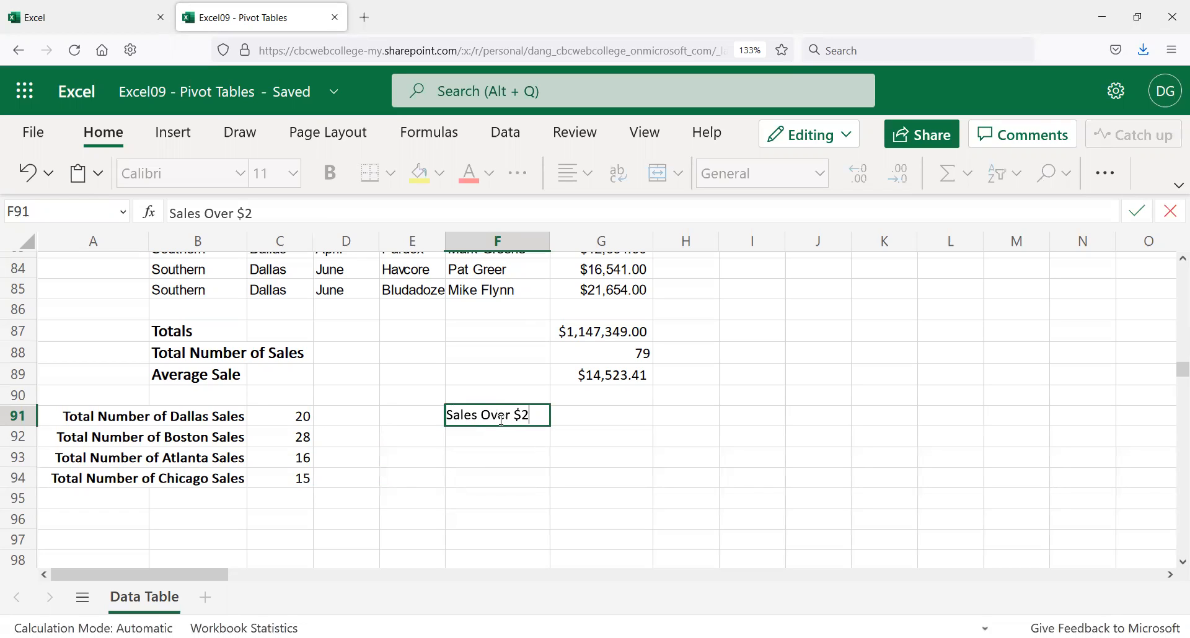
key("BackSpace")
type(",")
key("BackSpace")
key("BackSpace")
key("BackSpace")
type("10,000")
key("Return")
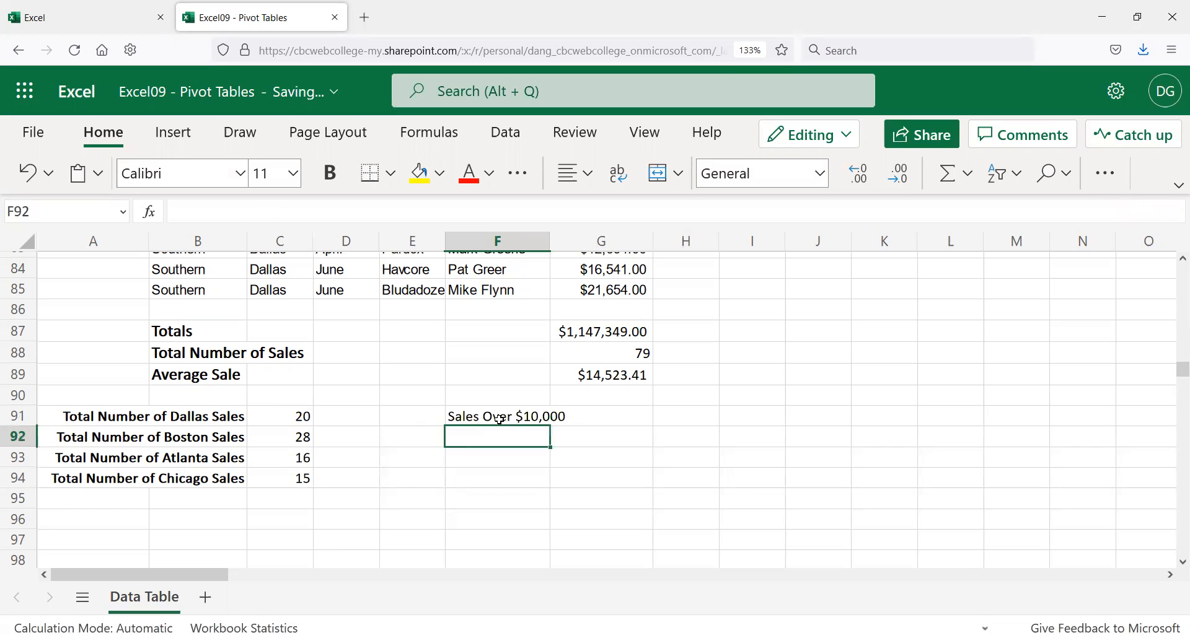
Step: Make the Sales Over $10,000 label bold and right-aligned
left_click(499, 419)
key("ctrl+b")
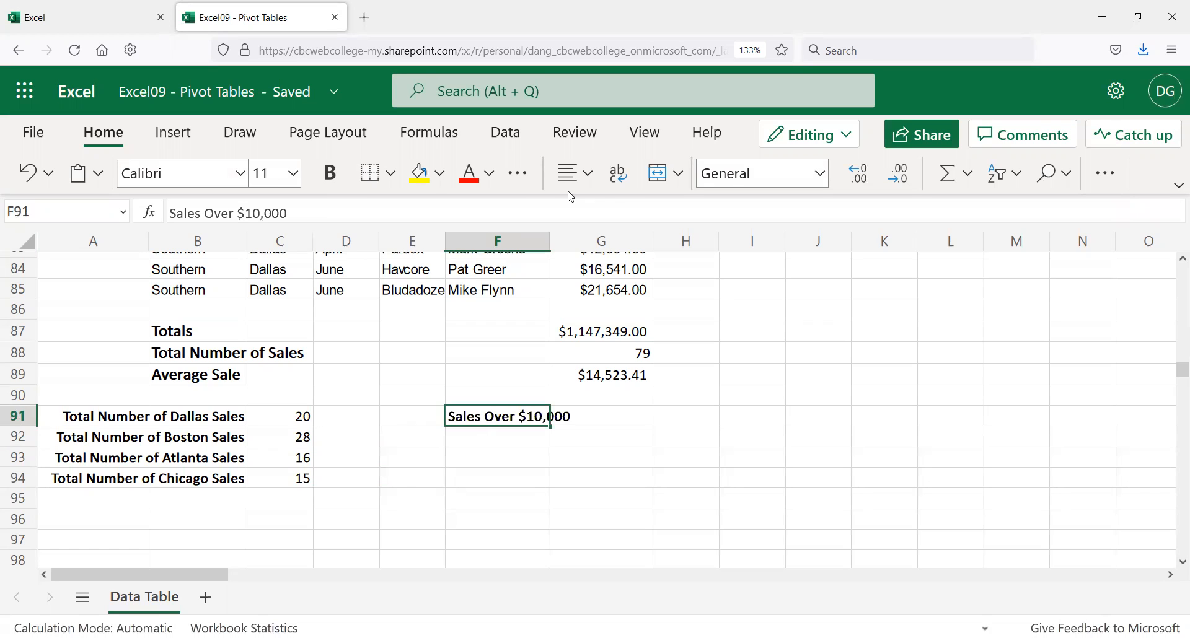
left_click(587, 176)
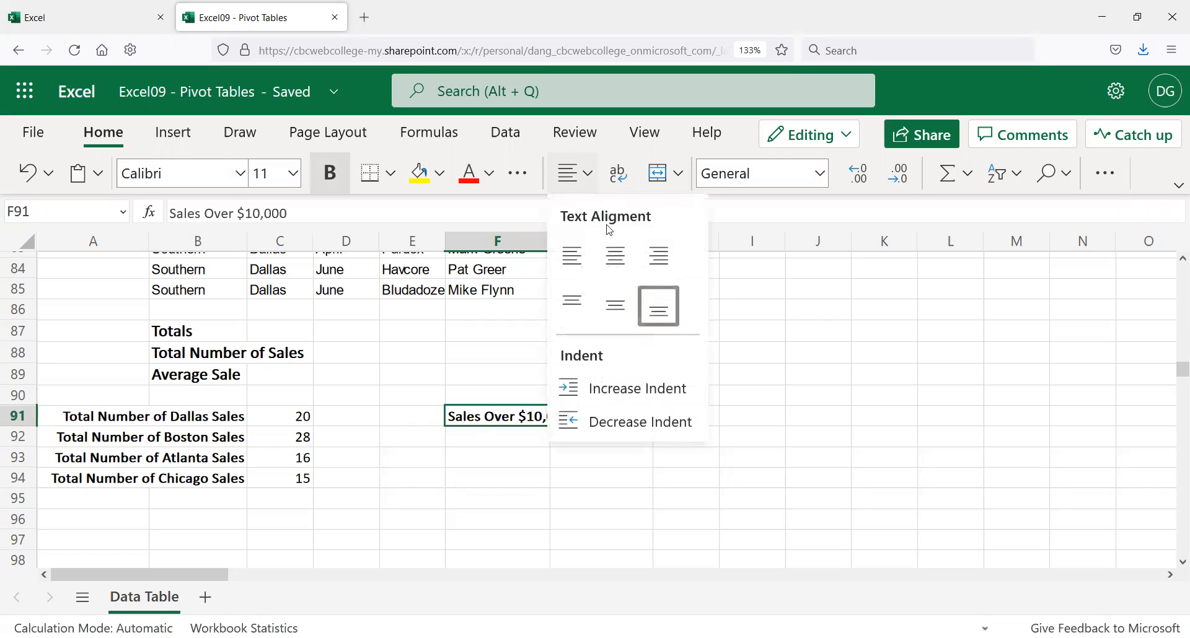
left_click(656, 259)
left_click(615, 412)
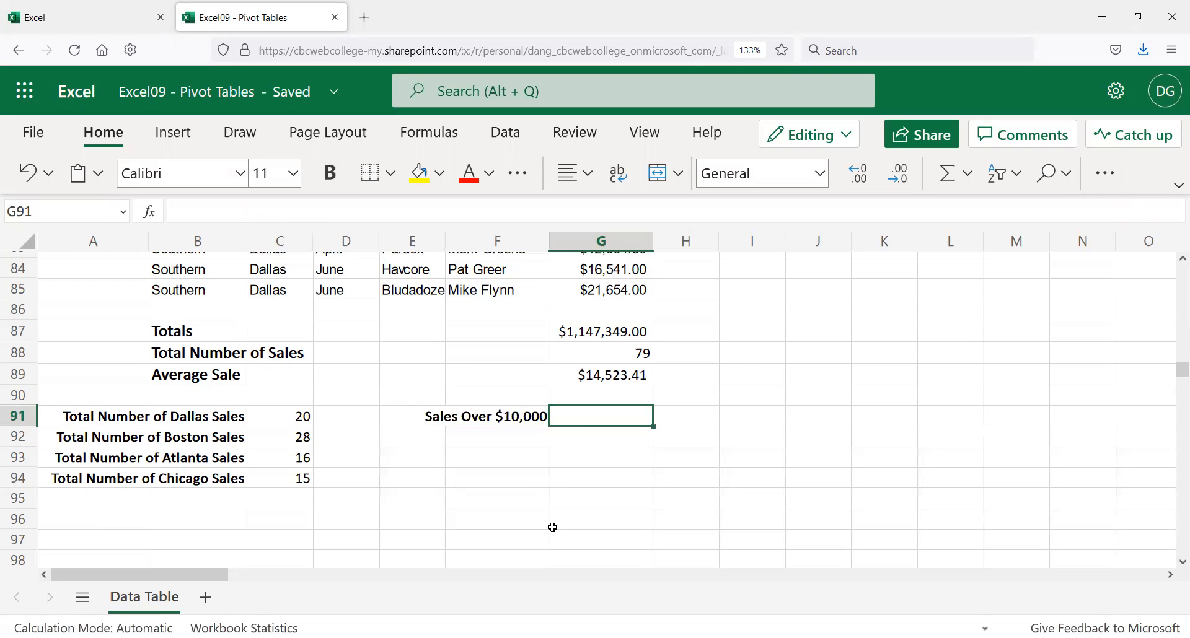
Step: Enter =countif(g7:g85),>10000) in G91 to count sales over 10000; it stays as text
type("=count")
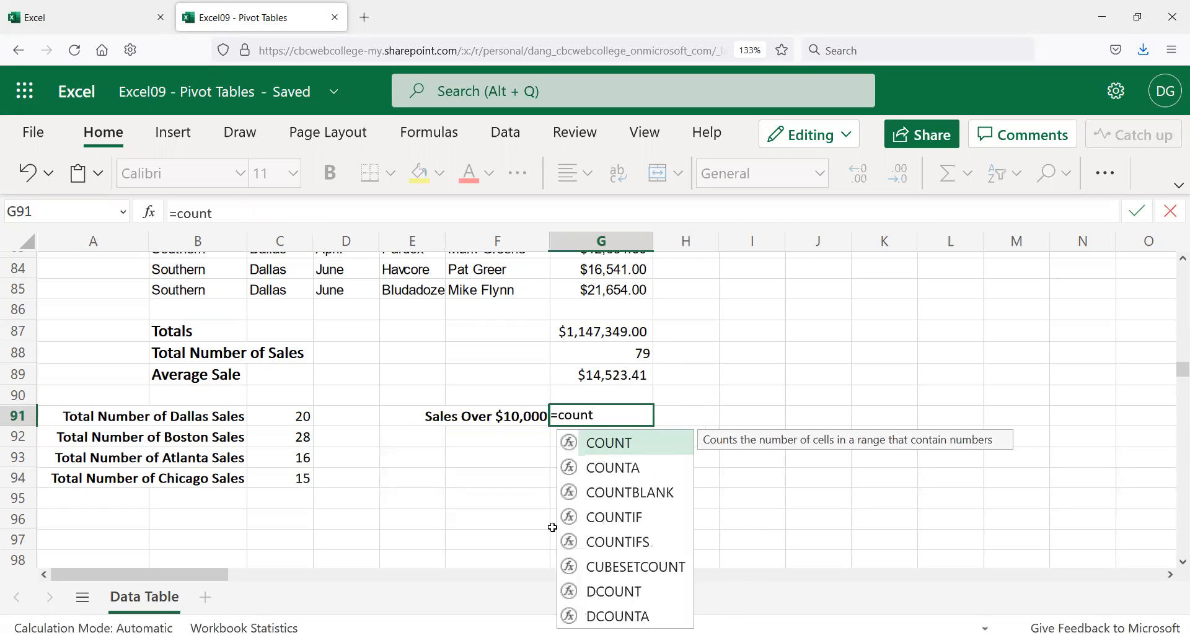
type("if(")
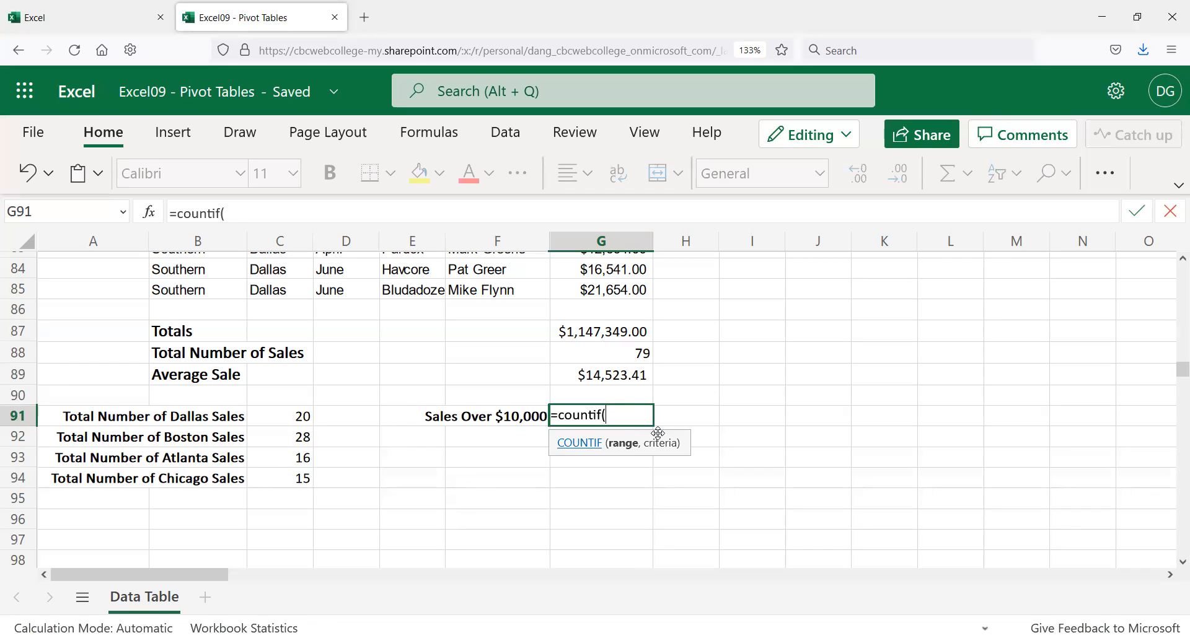
type("g")
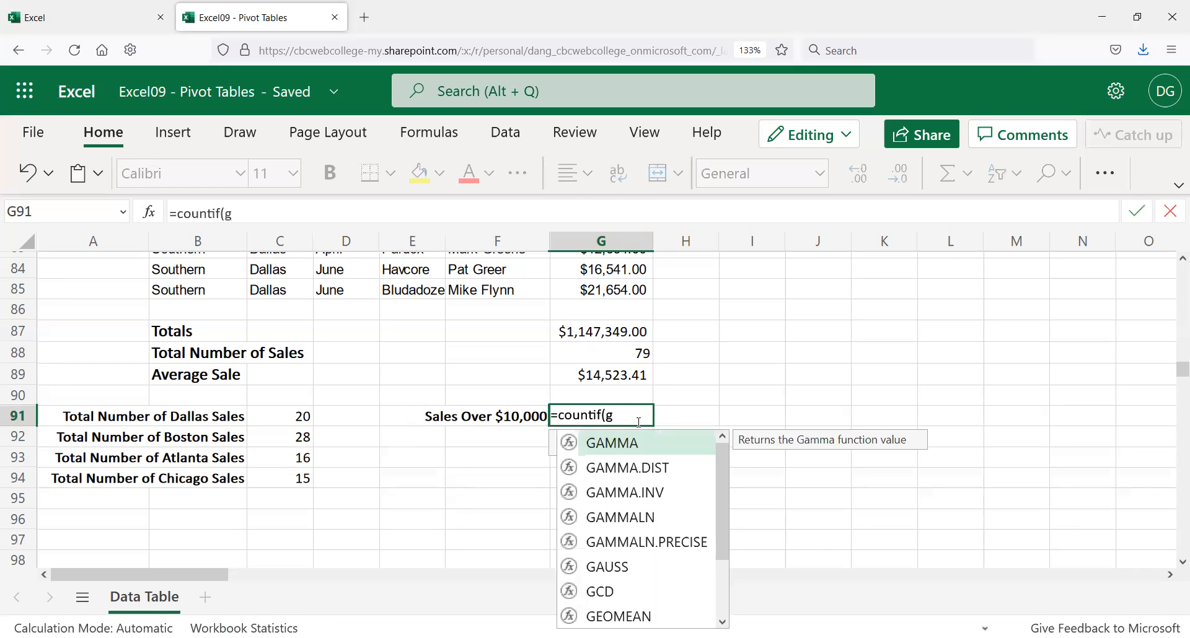
type("7:")
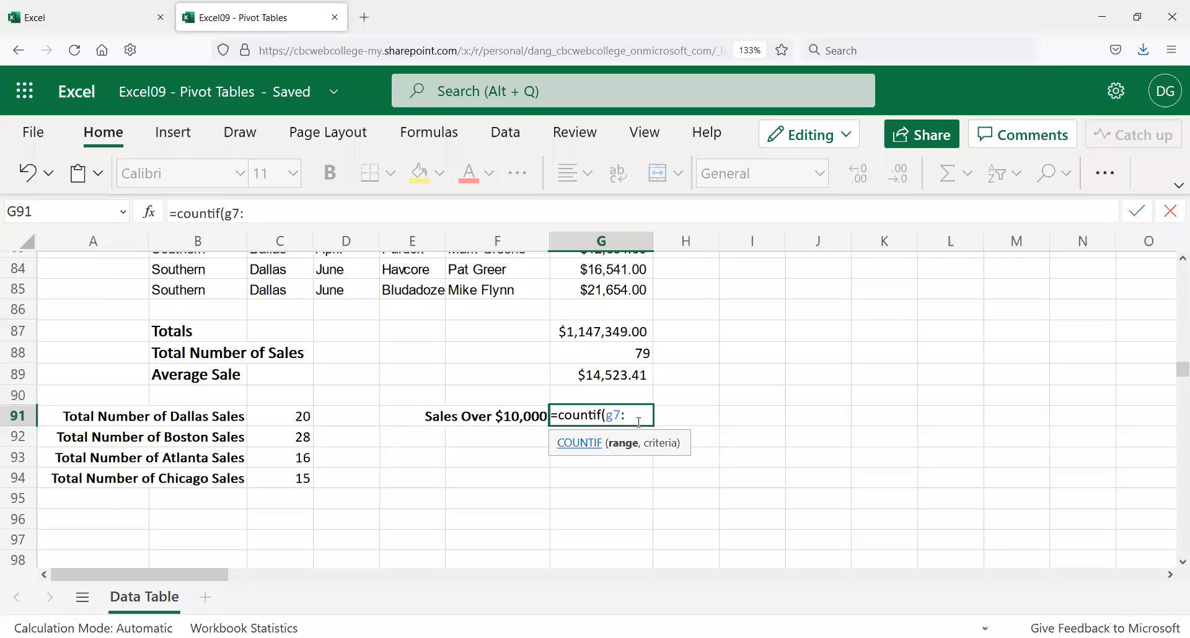
type("g85),")
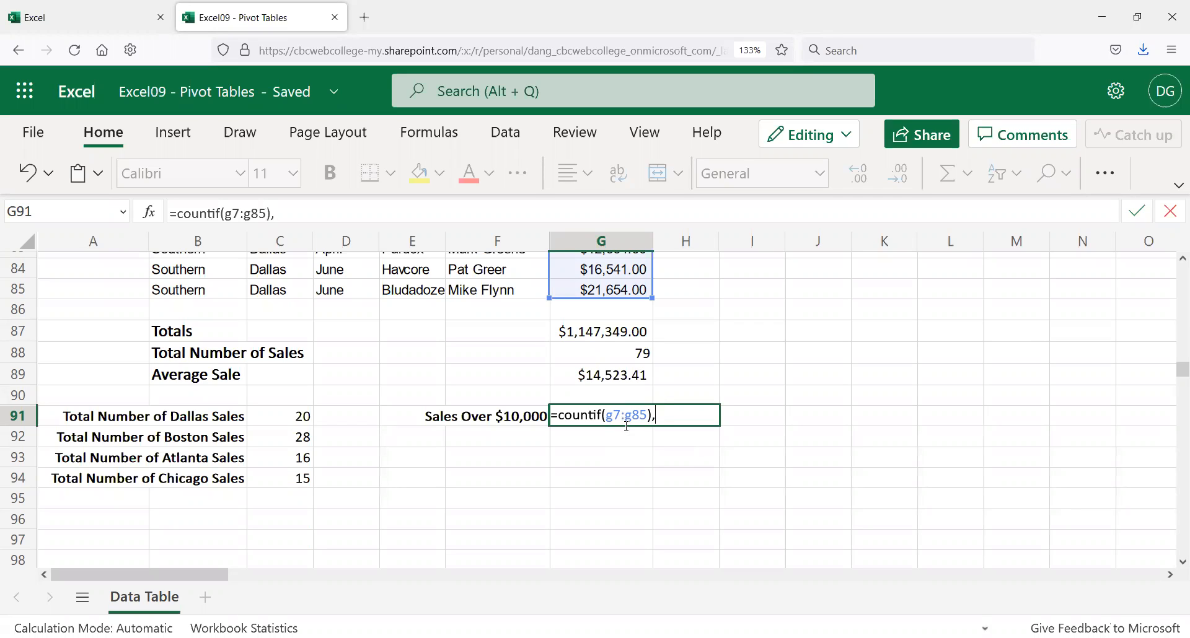
type(">")
type("20")
key("BackSpace")
key("BackSpace")
type("10000)")
key("Return")
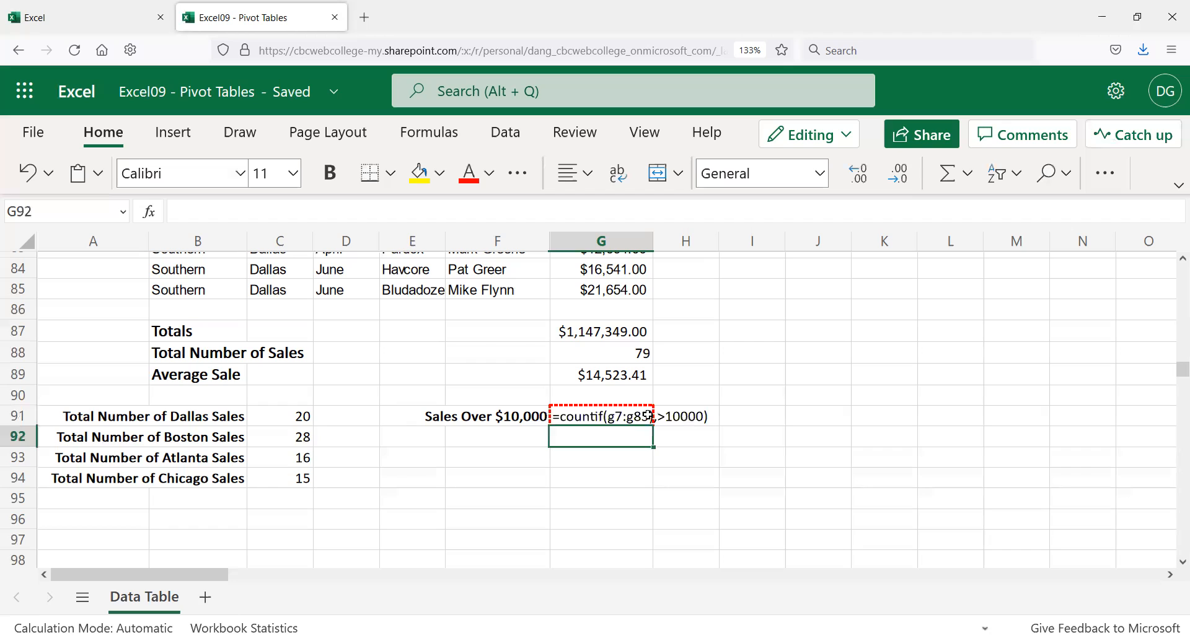
Step: Add quotation marks around the 10000 criterion in G91's formula and re-enter it
left_click(614, 416)
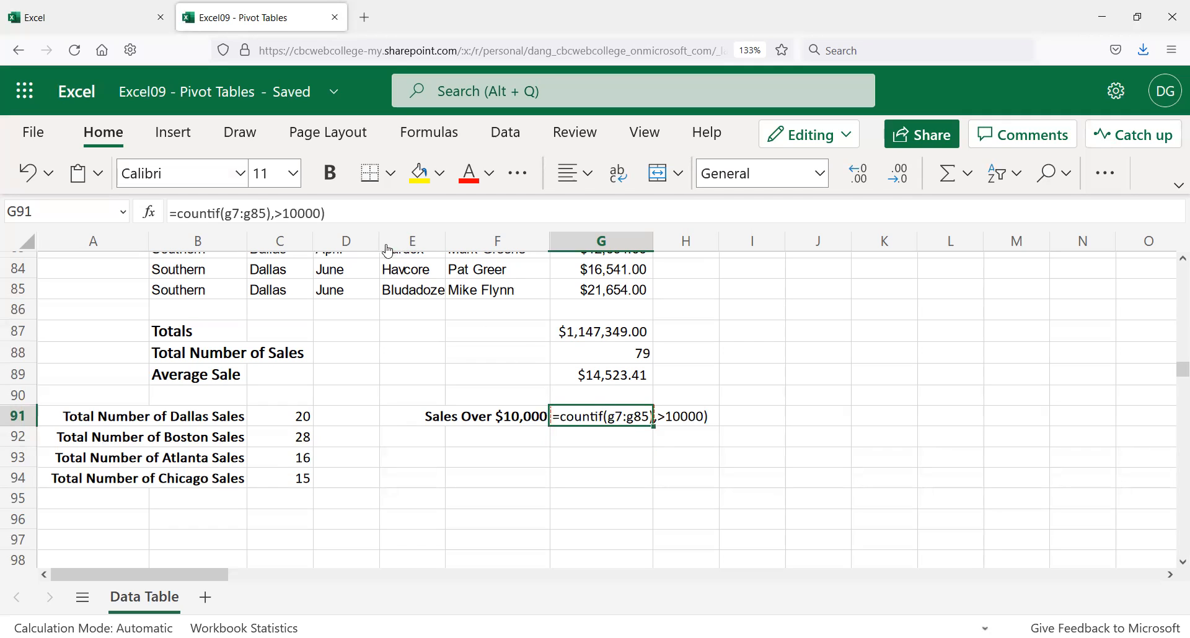
left_click(282, 212)
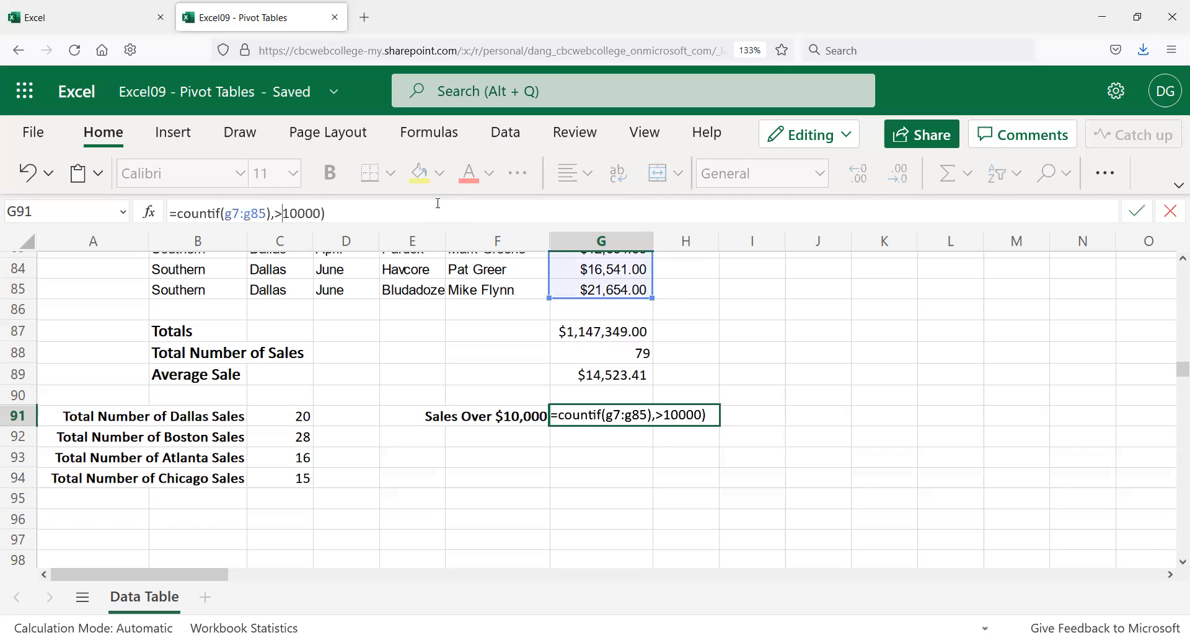
type("\"")
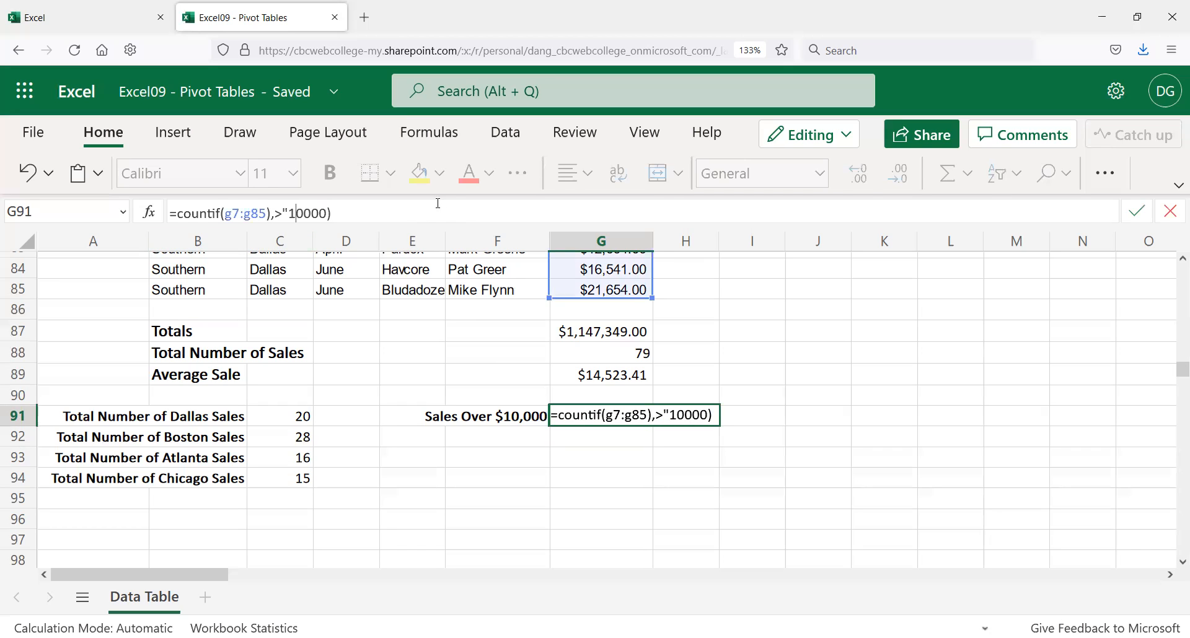
type("\"")
key("Return")
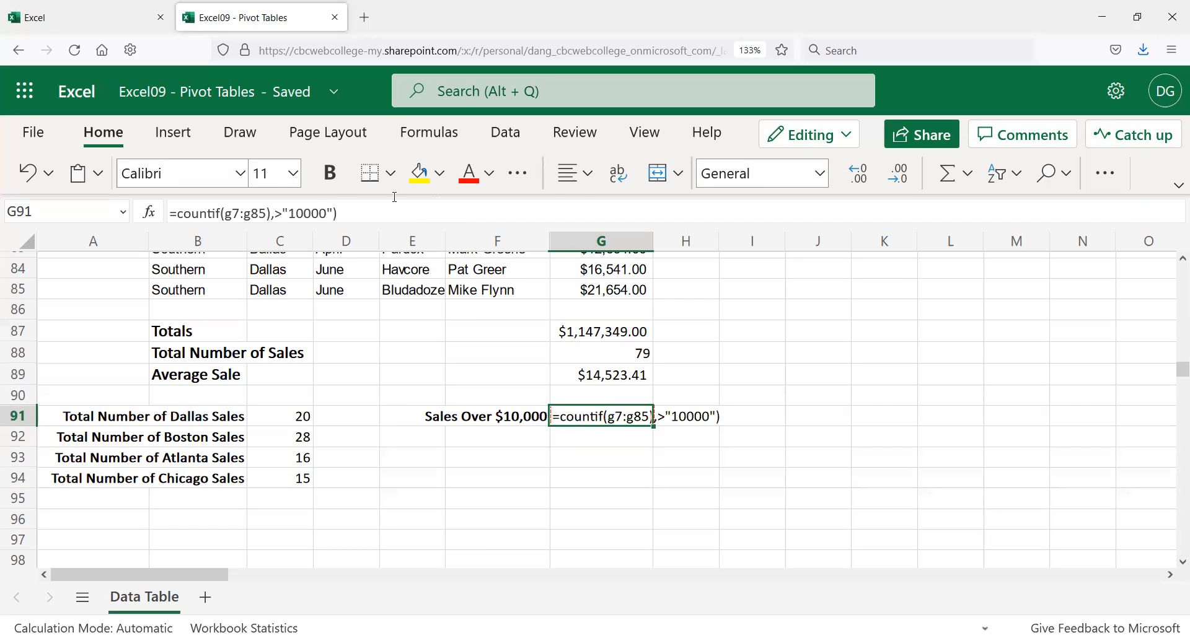
Step: Change the G91 criterion to =10000, removing the >" and the closing quote
left_click(290, 213)
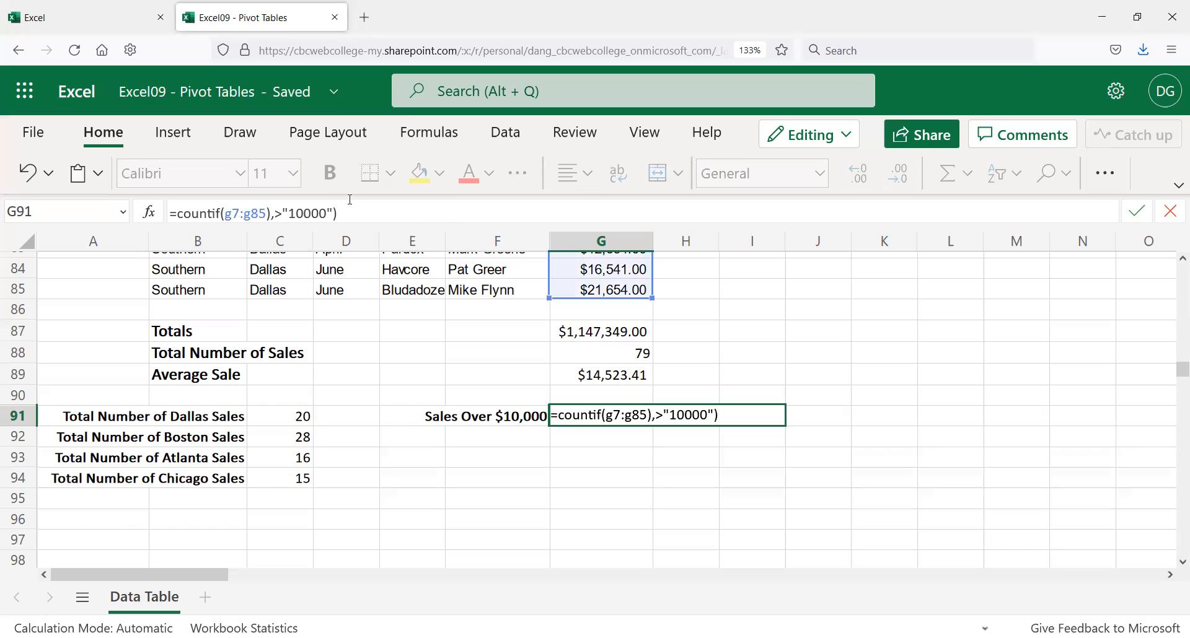
key("BackSpace")
key("BackSpace")
type("=")
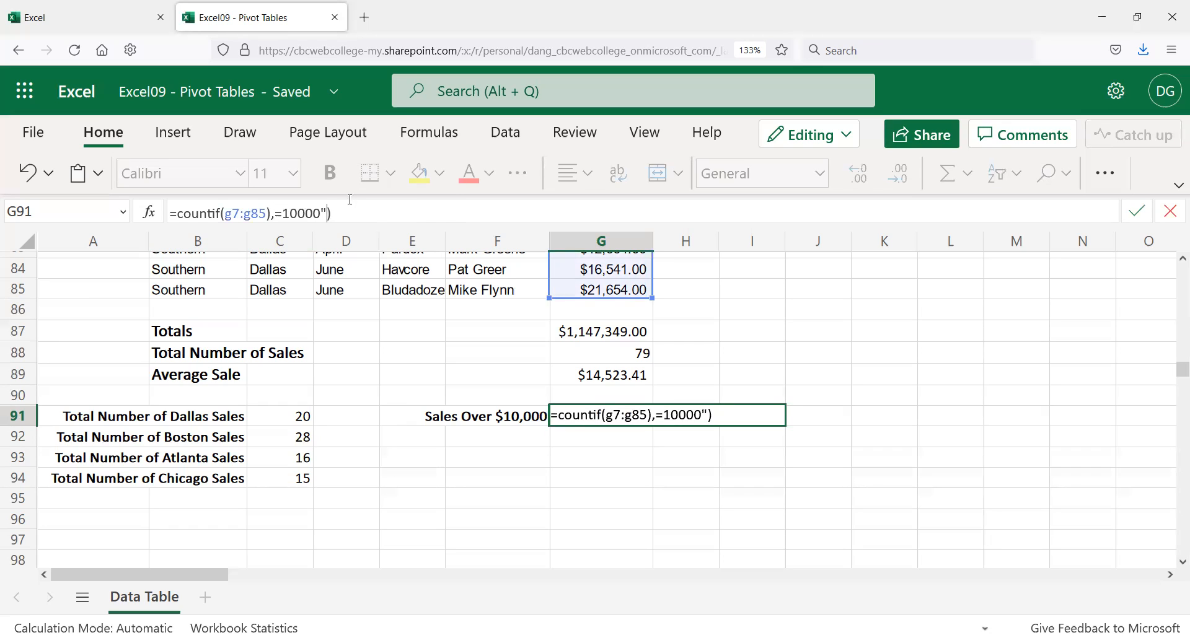
key("BackSpace")
key("Return")
Step: Reselect G91 and reopen its count formula for further editing near g85
key("Up")
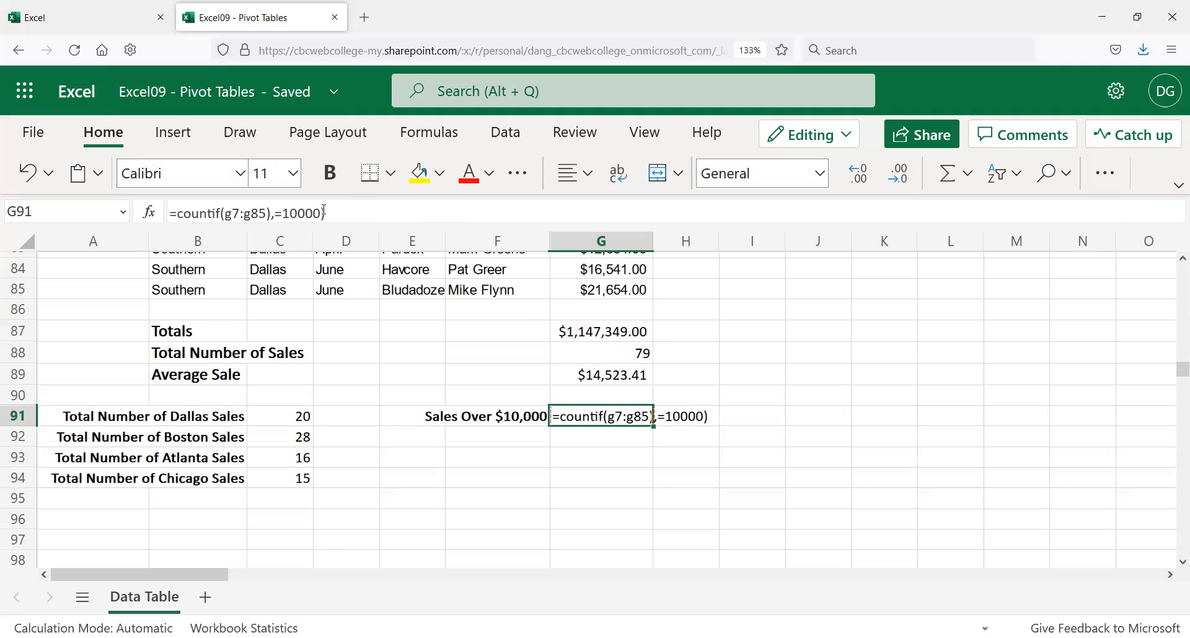
left_click(297, 211)
left_click(263, 209)
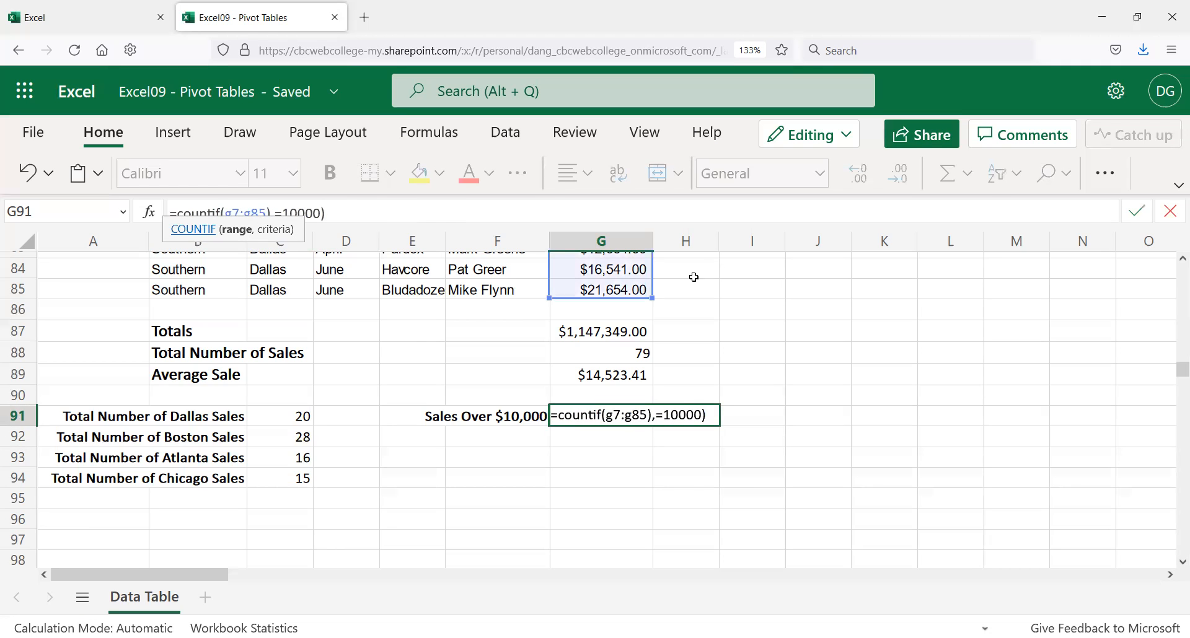
scroll(638, 273, "up", 13)
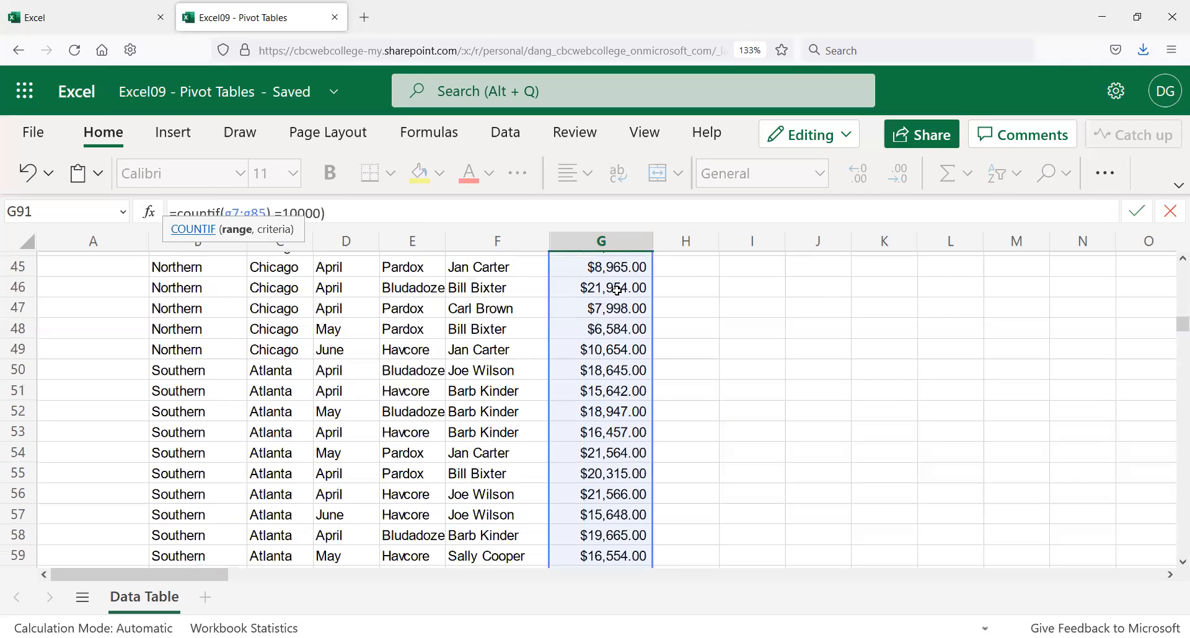
left_click(616, 290)
scroll(601, 337, "down", 10)
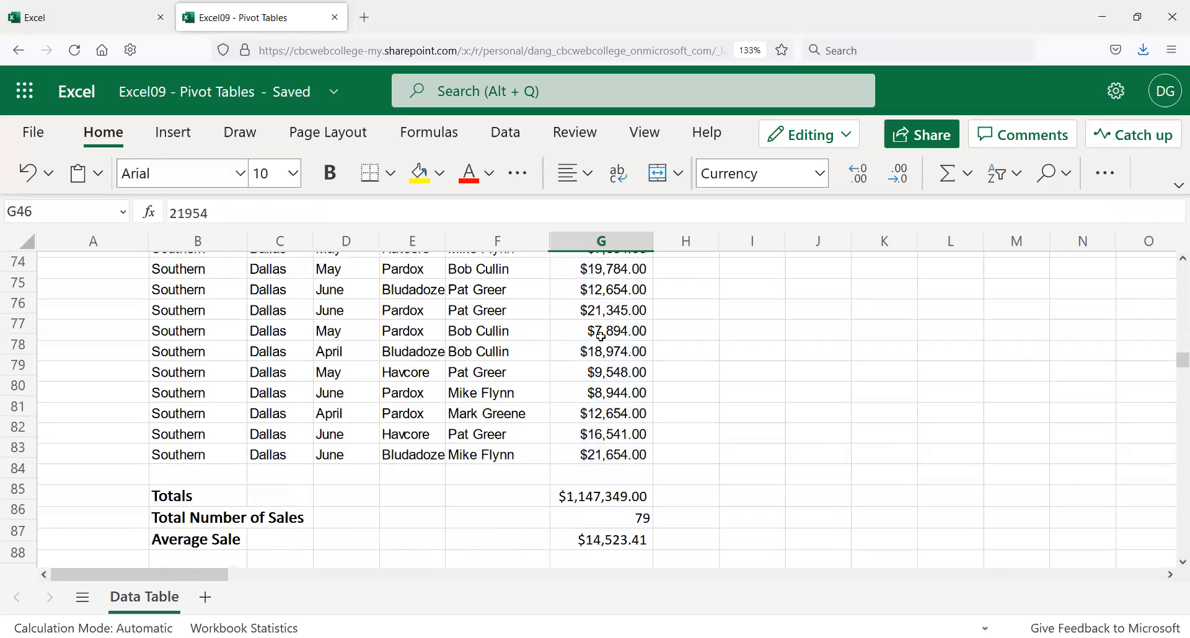
scroll(601, 337, "down", 2)
left_click(623, 519)
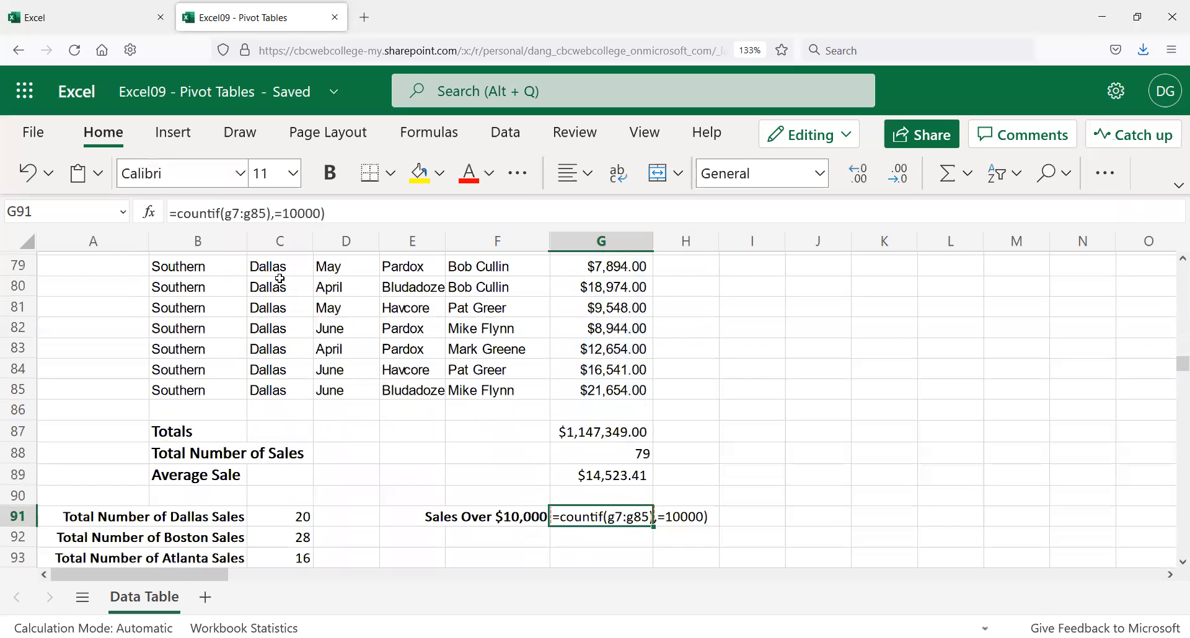
Step: Change G91's criterion operator from = to <>, then to >, re-entering the formula
left_click(278, 211)
key("BackSpace")
type("<>")
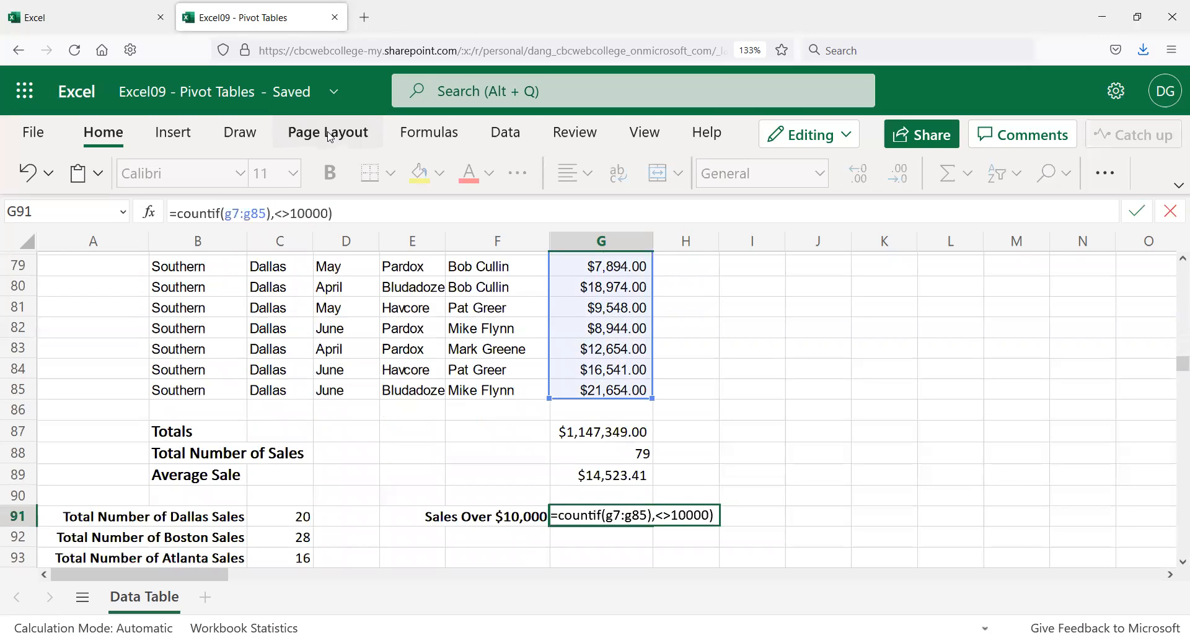
key("Return")
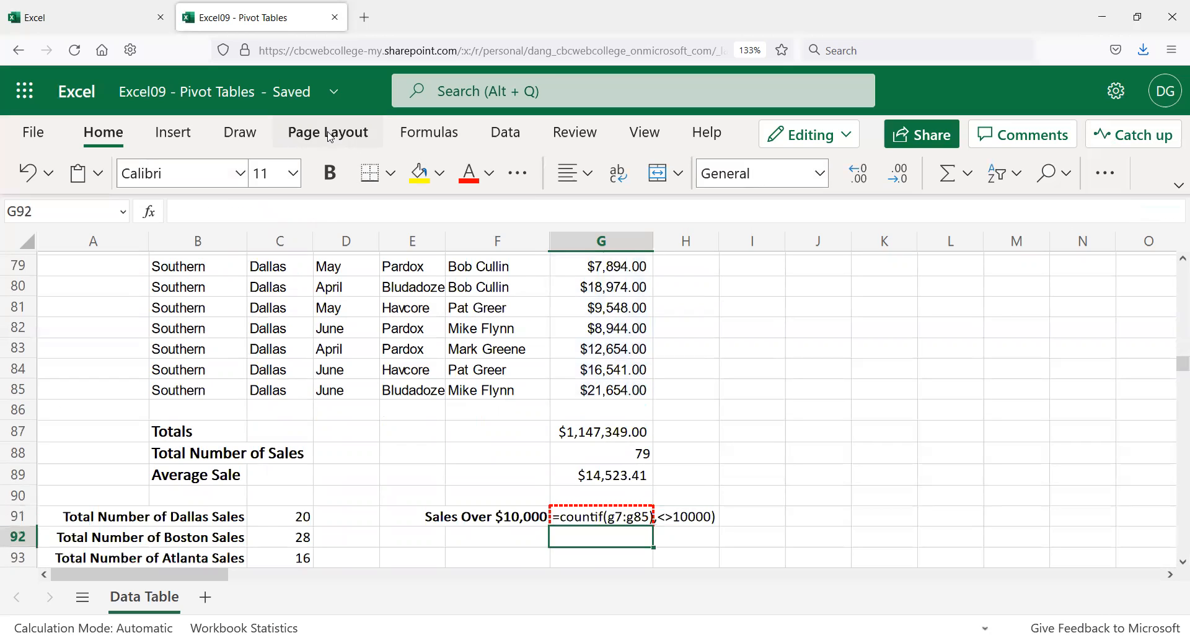
key("Up")
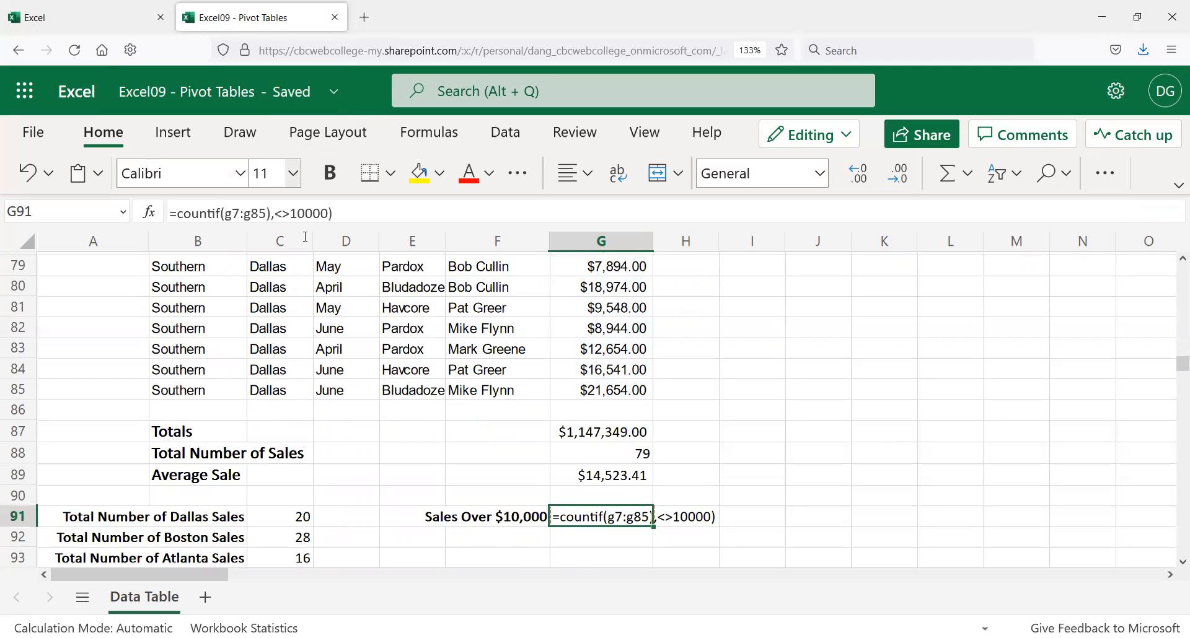
left_click_drag(272, 212, 292, 214)
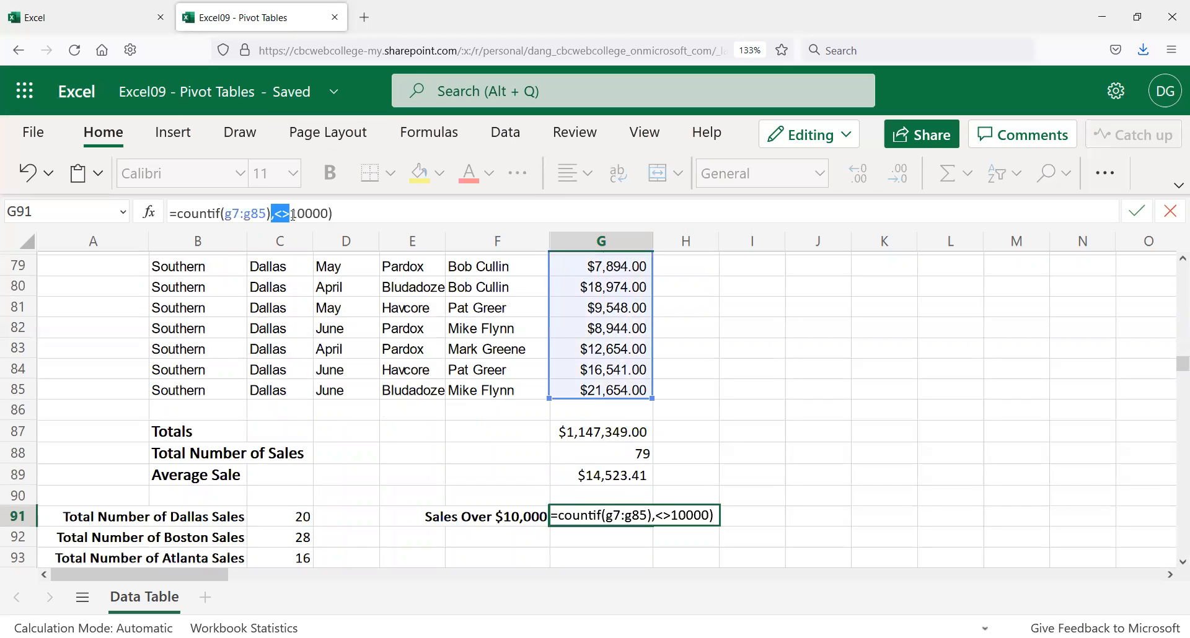
left_click(281, 212)
key("BackSpace")
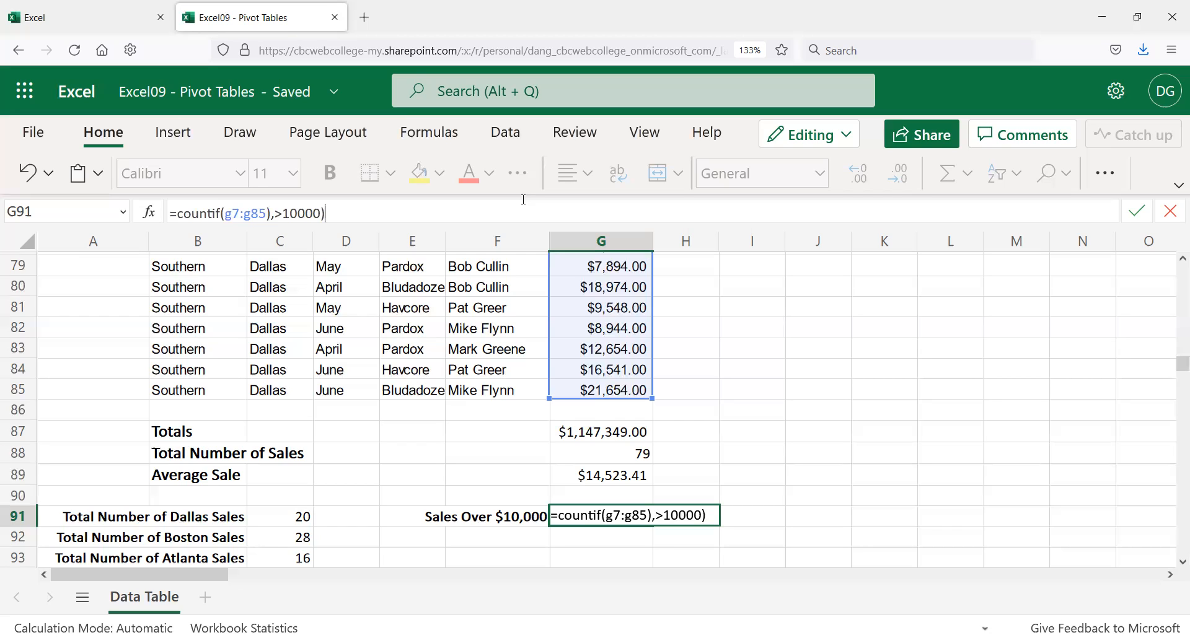
key("Return")
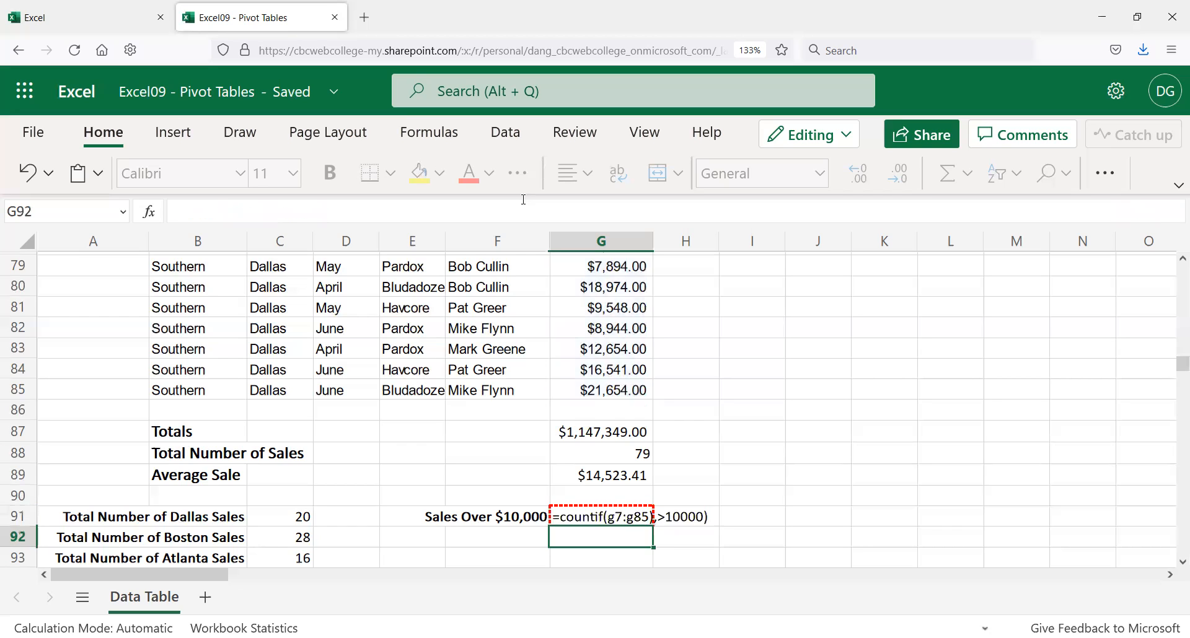
Step: Clear the count entry in G91 and the Sales Over $10,000 label in F91
key("Up")
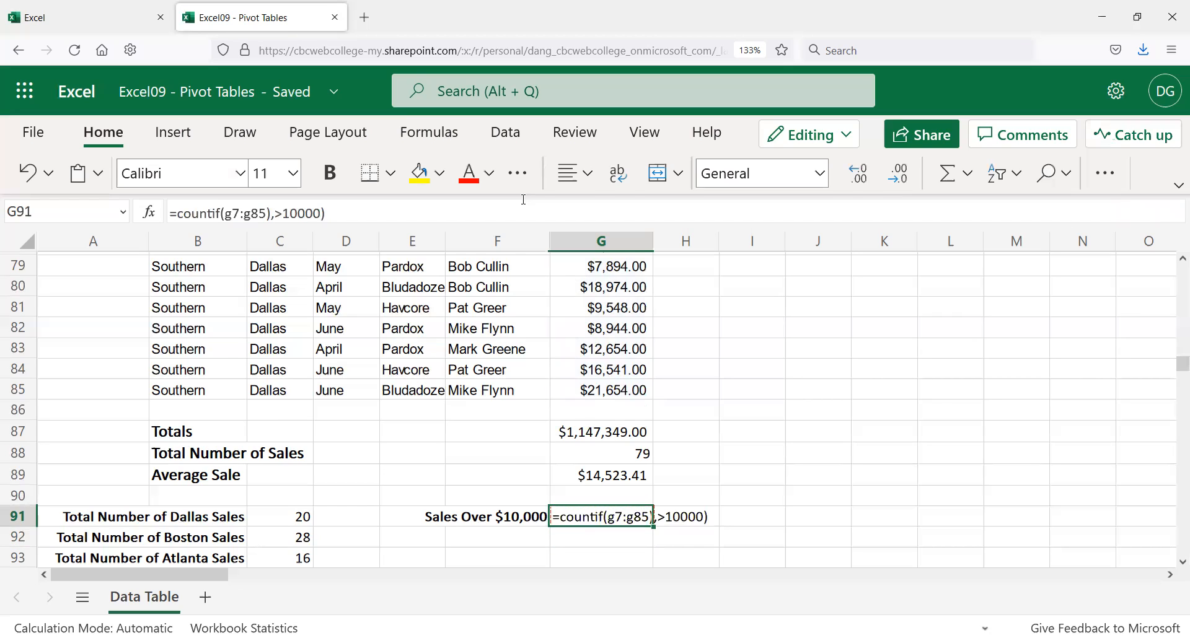
key("Delete")
key("Left")
key("Delete")
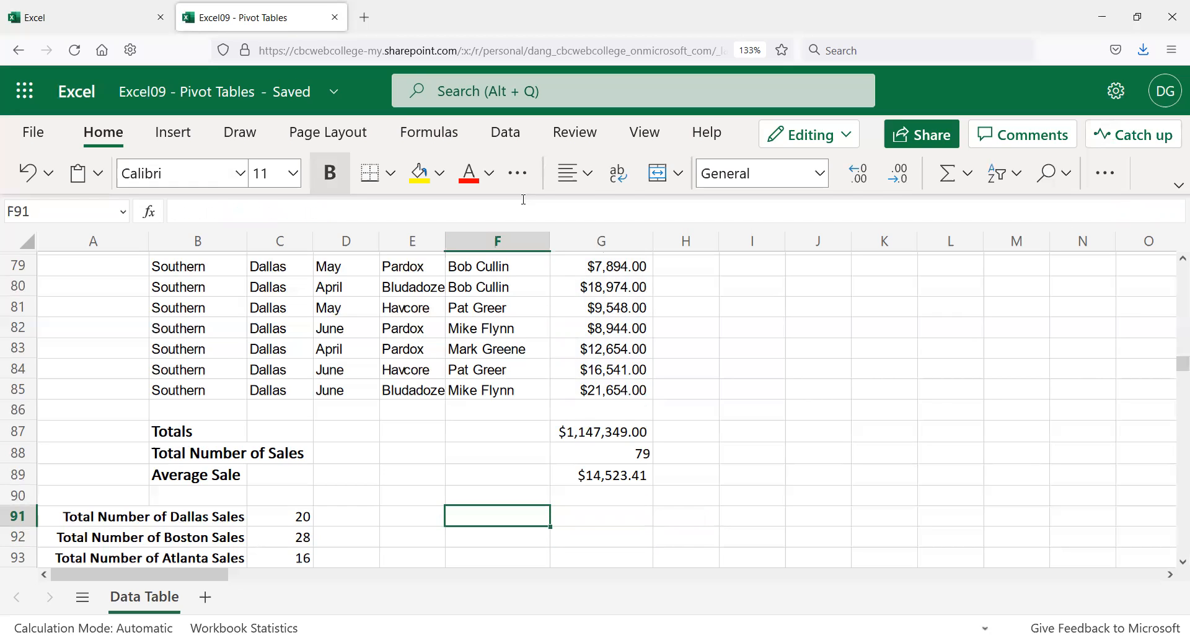
left_click(235, 515)
left_click(288, 519)
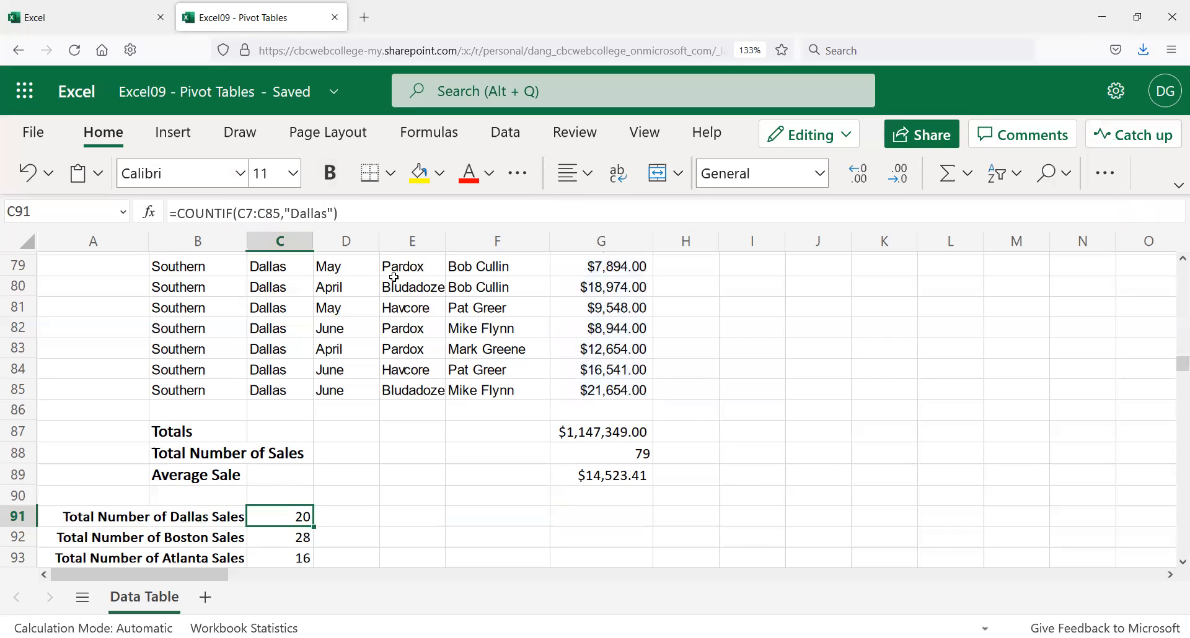
scroll(220, 365, "up", 15)
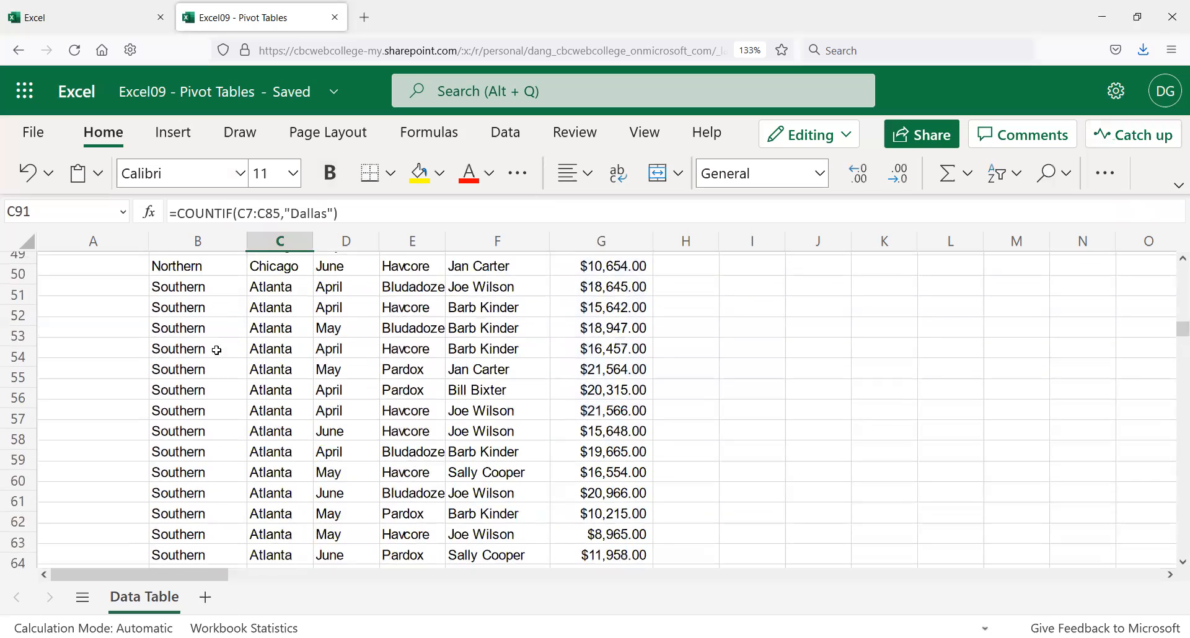
scroll(229, 339, "up", 11)
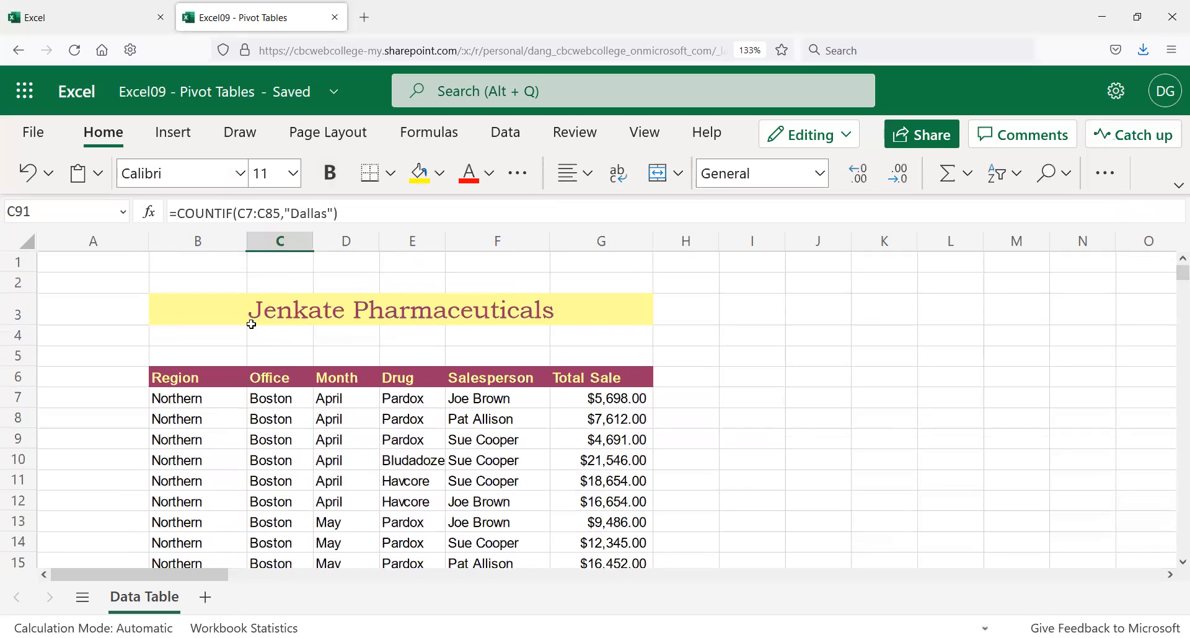
scroll(236, 319, "down", 3)
scroll(237, 319, "down", 19)
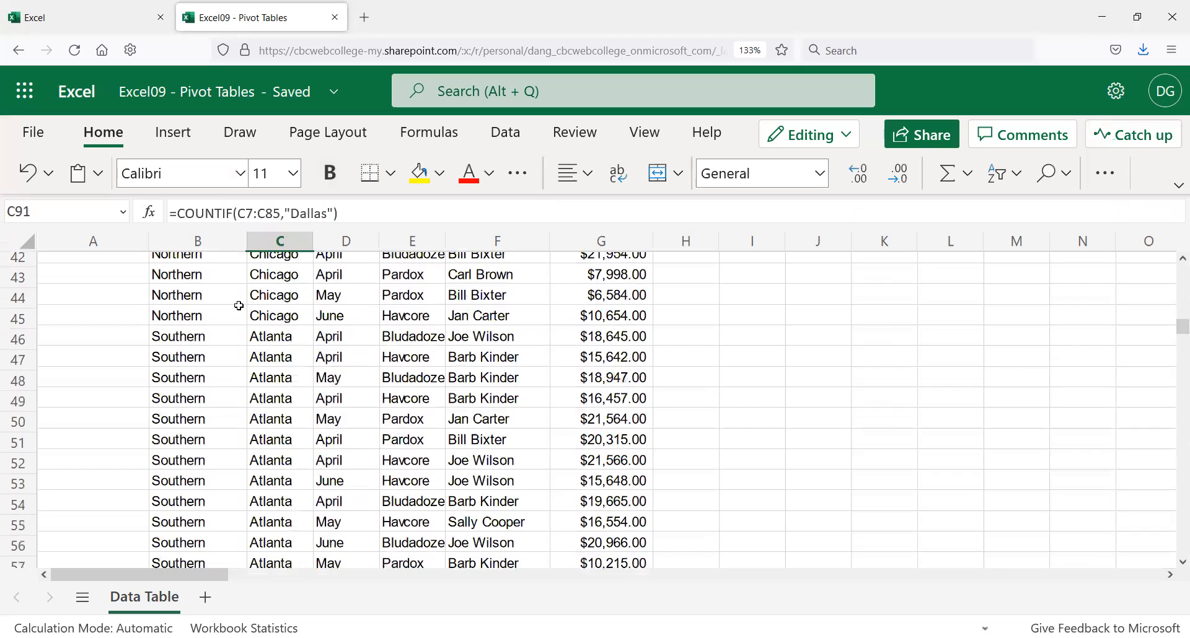
scroll(242, 304, "down", 7)
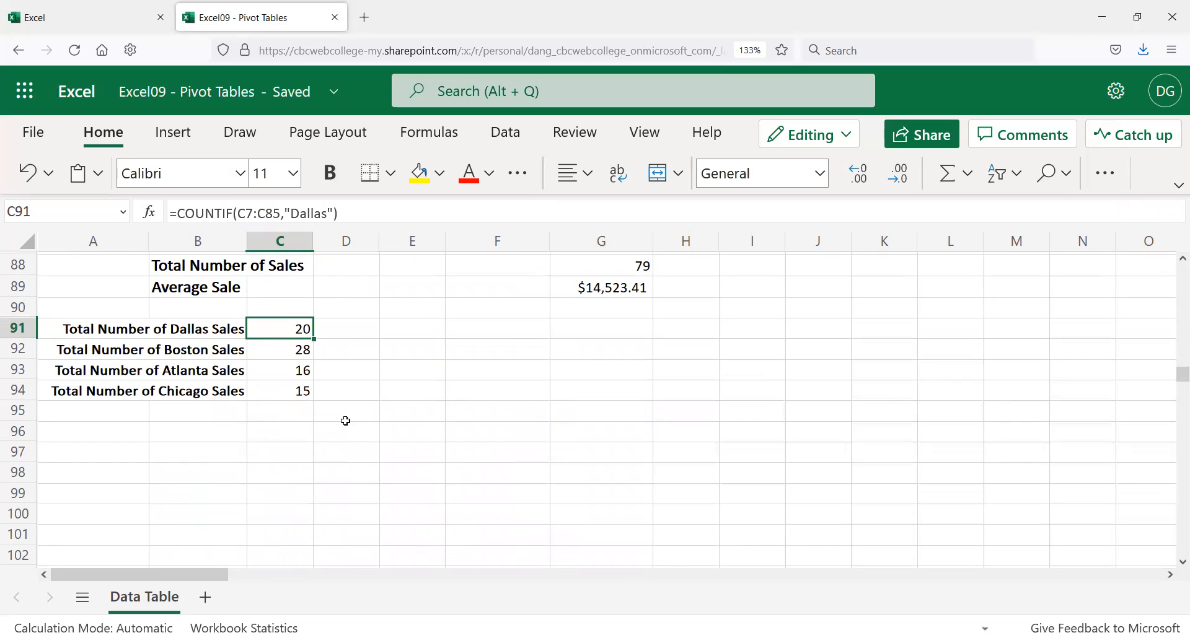
scroll(308, 443, "up", 3)
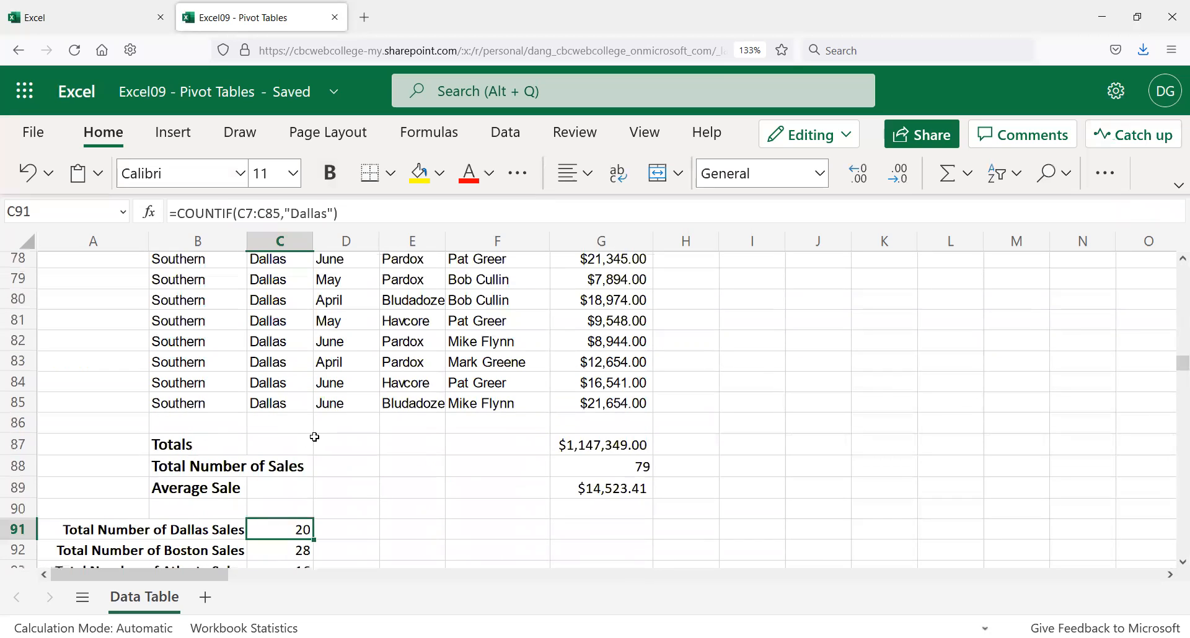
scroll(279, 484, "down", 2)
scroll(252, 530, "down", 2)
Step: Paste the Dallas sales label into C96 and reword it to 'Total Number of April Sales'
left_click(215, 427)
left_click(182, 327)
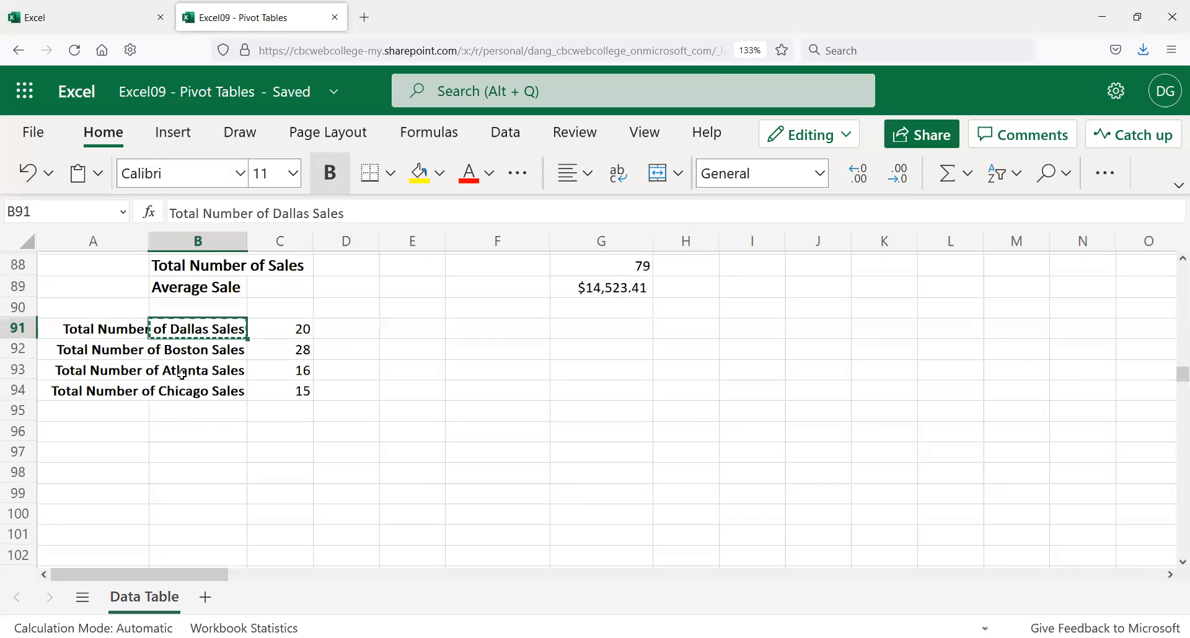
left_click(265, 432)
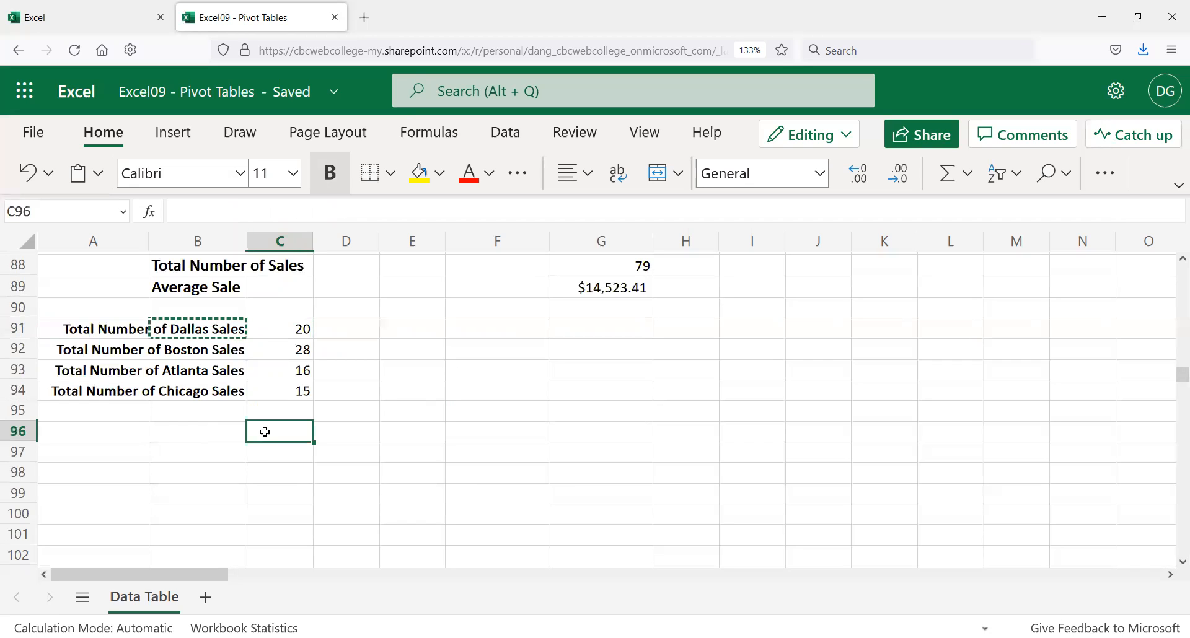
type("Total Number of Dallas Sales")
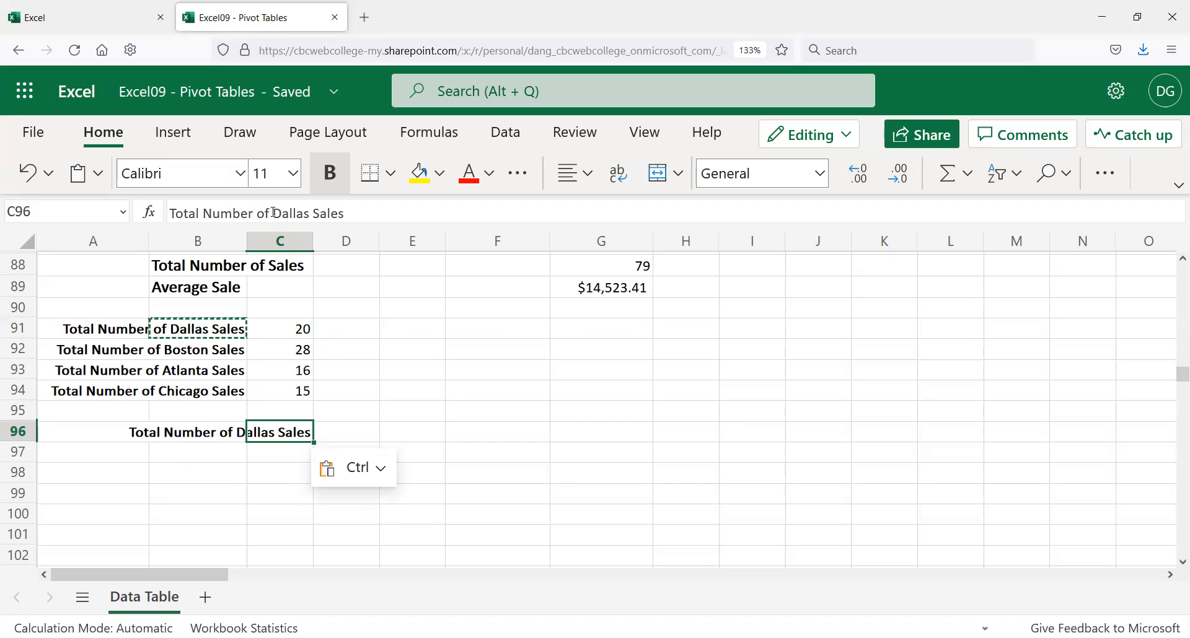
left_click_drag(274, 214, 313, 224)
type("April")
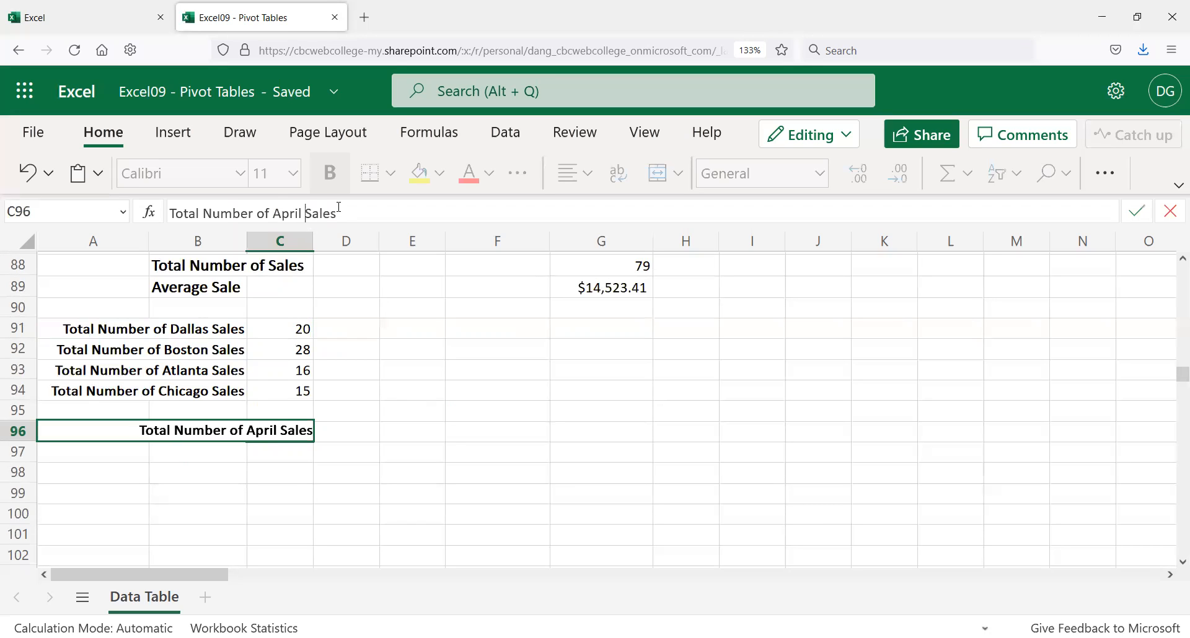
key("Return")
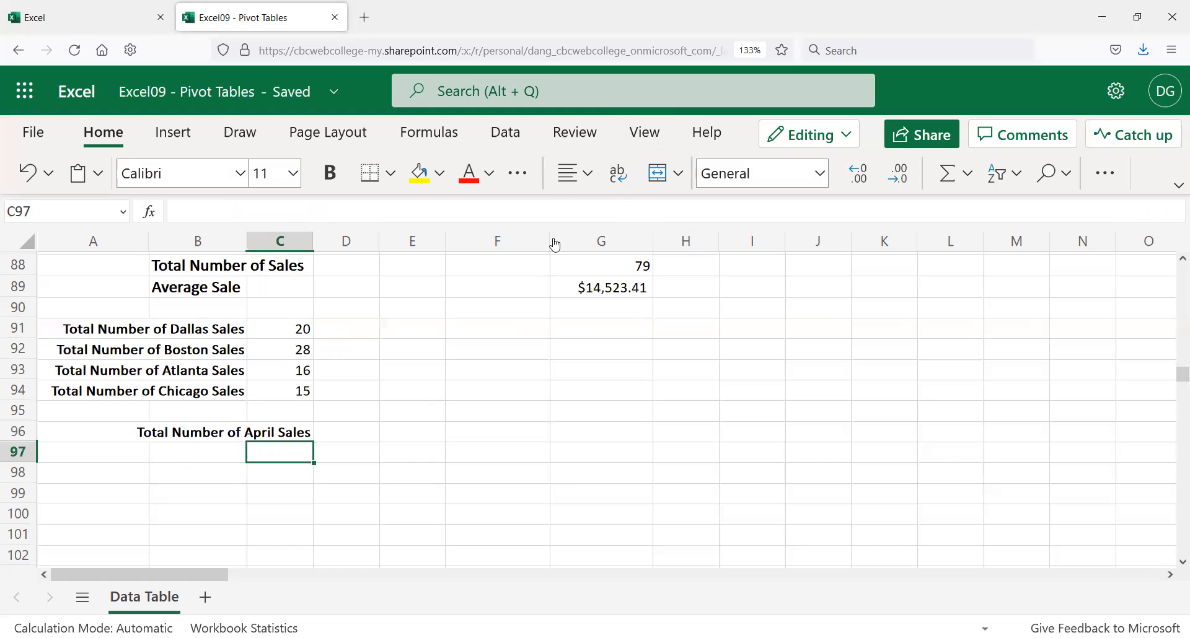
scroll(350, 378, "up", 10)
scroll(353, 372, "up", 5)
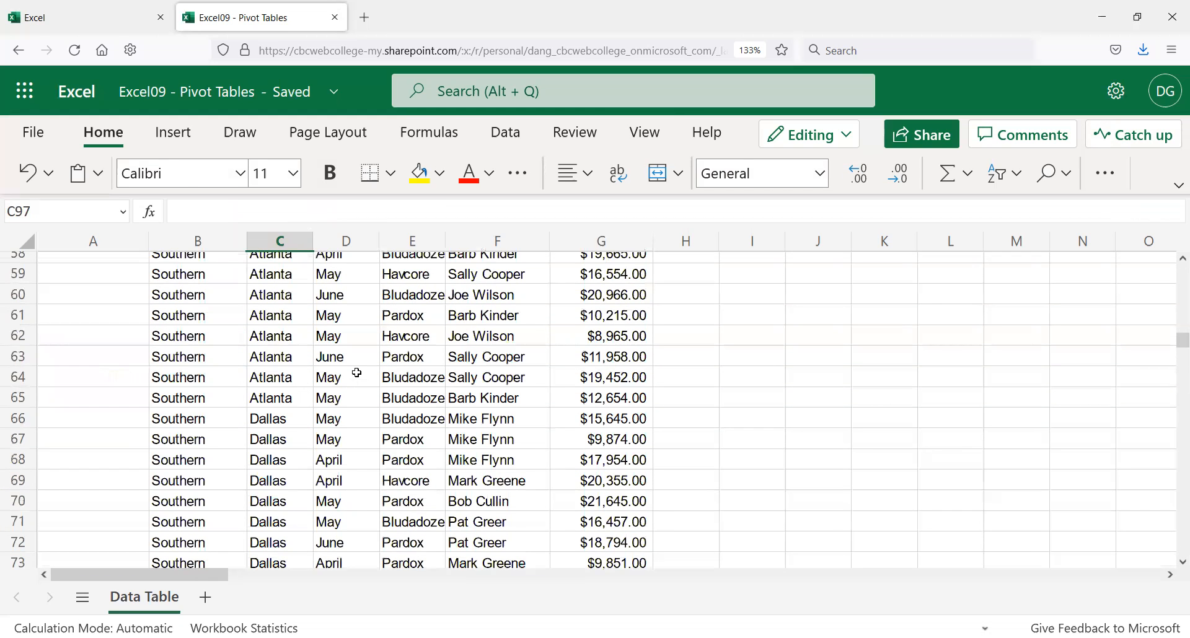
scroll(347, 366, "up", 14)
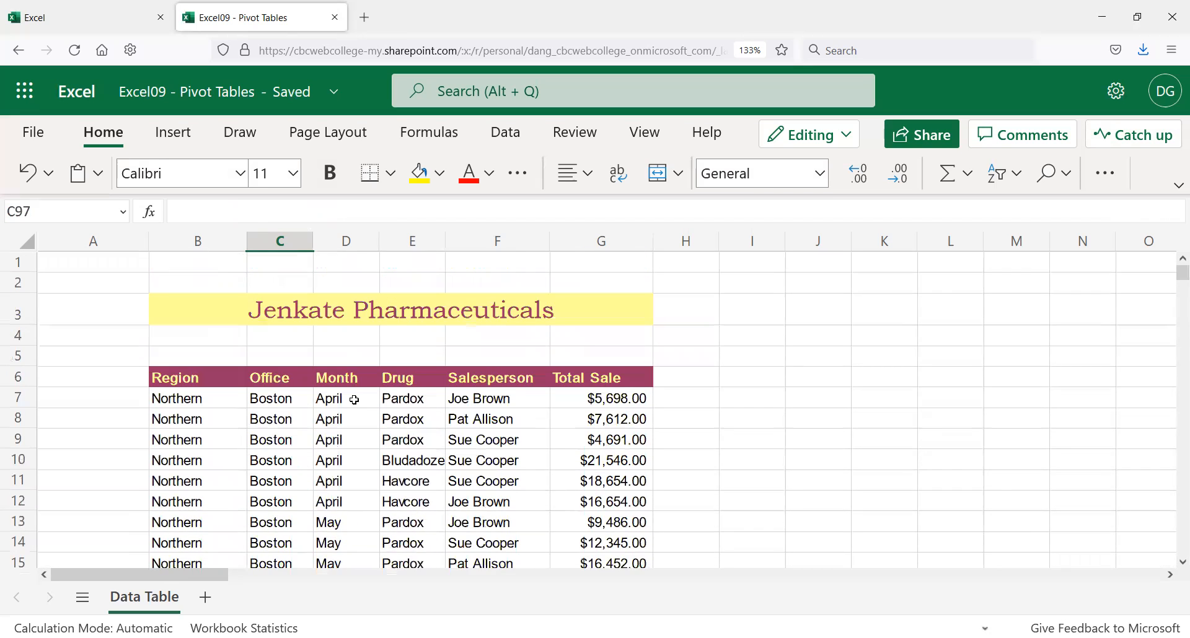
scroll(355, 400, "down", 3)
scroll(355, 398, "down", 7)
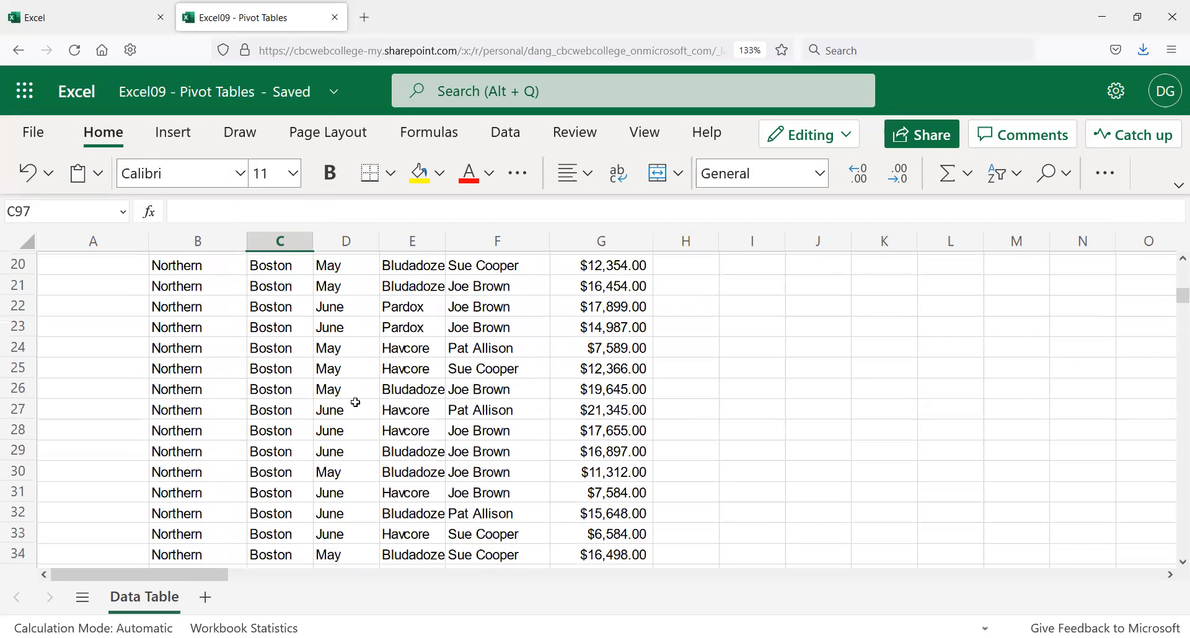
scroll(364, 394, "down", 6)
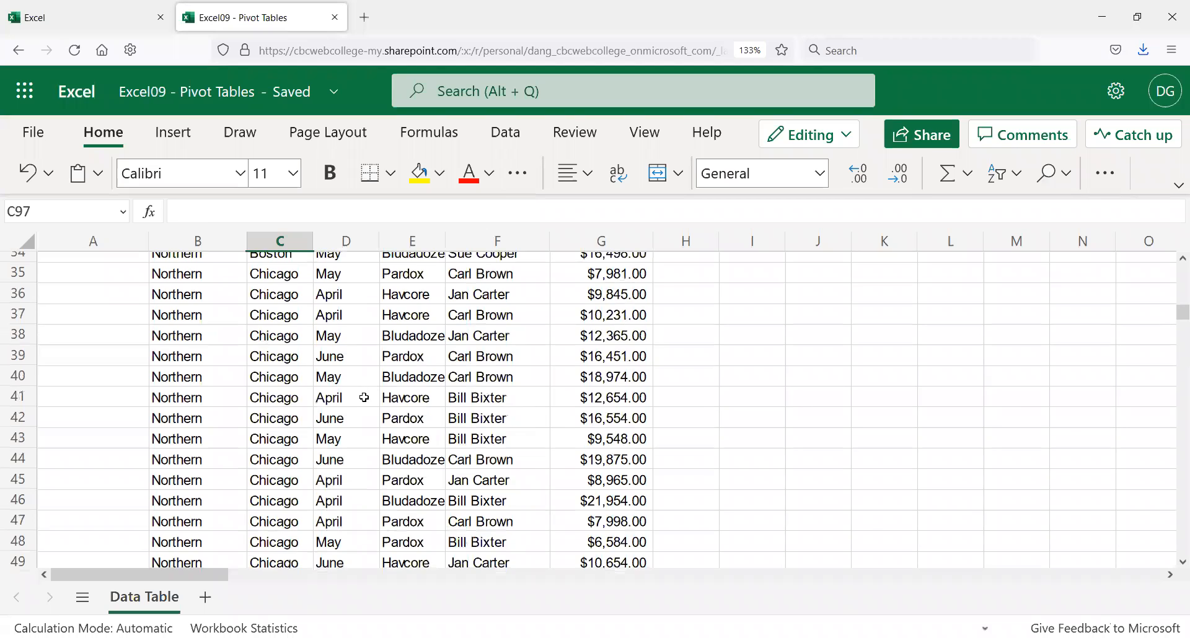
scroll(364, 400, "down", 10)
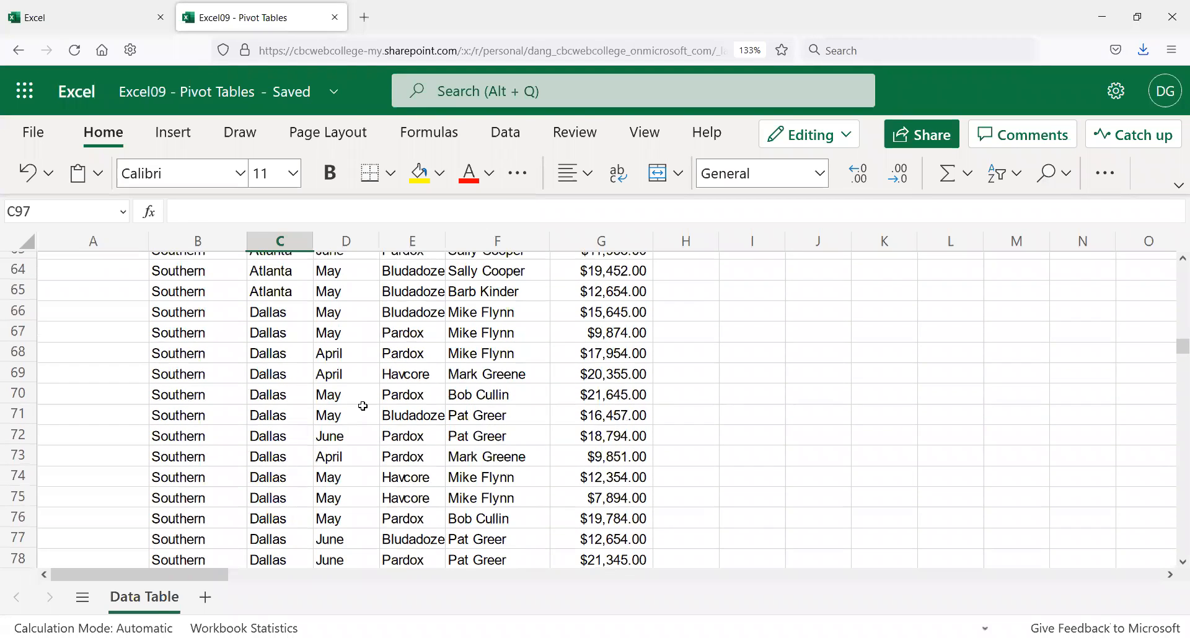
scroll(363, 404, "down", 2)
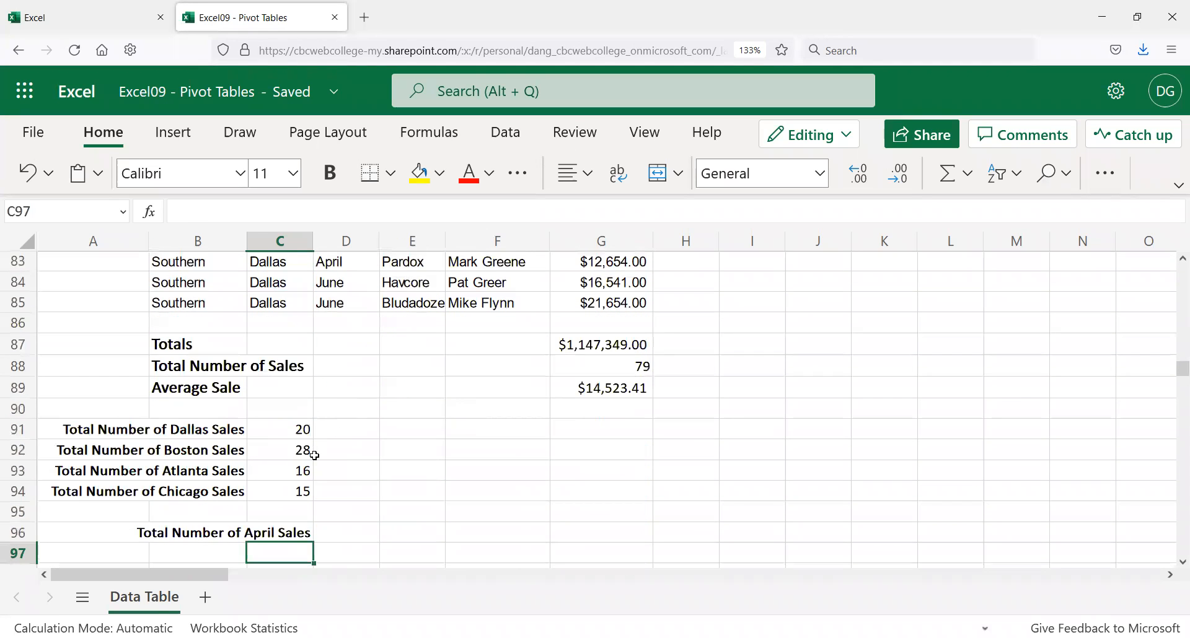
Step: Copy the April sales label into the two cells below it, C97 and C98
left_click(277, 534)
key("ctrl+c")
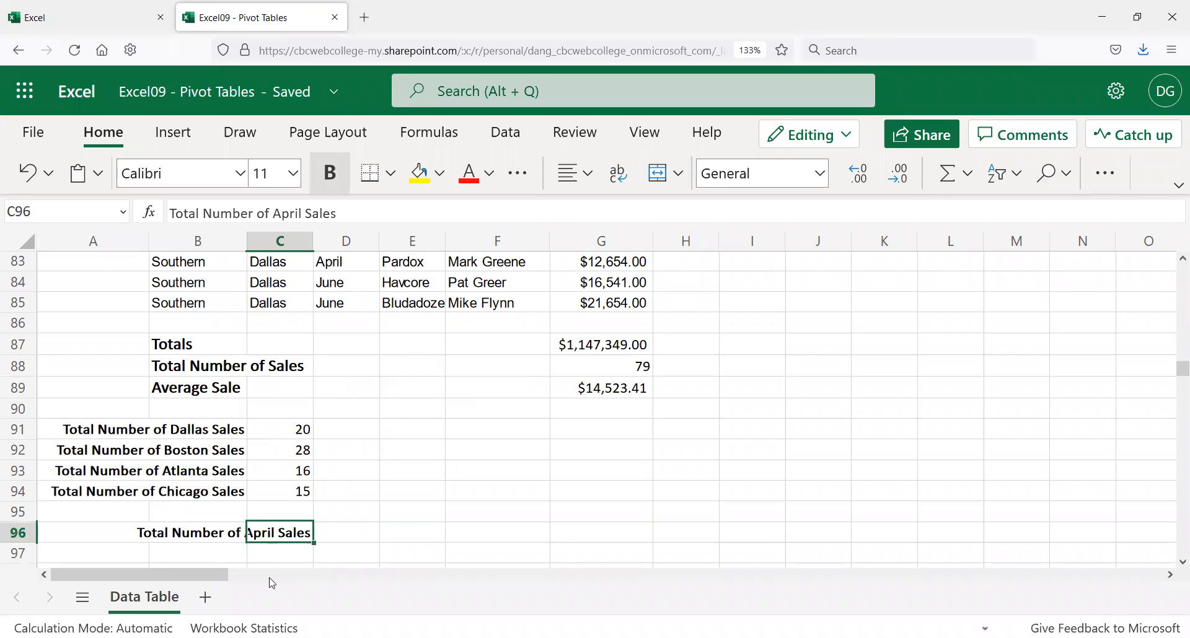
left_click(276, 553)
key("ctrl+v")
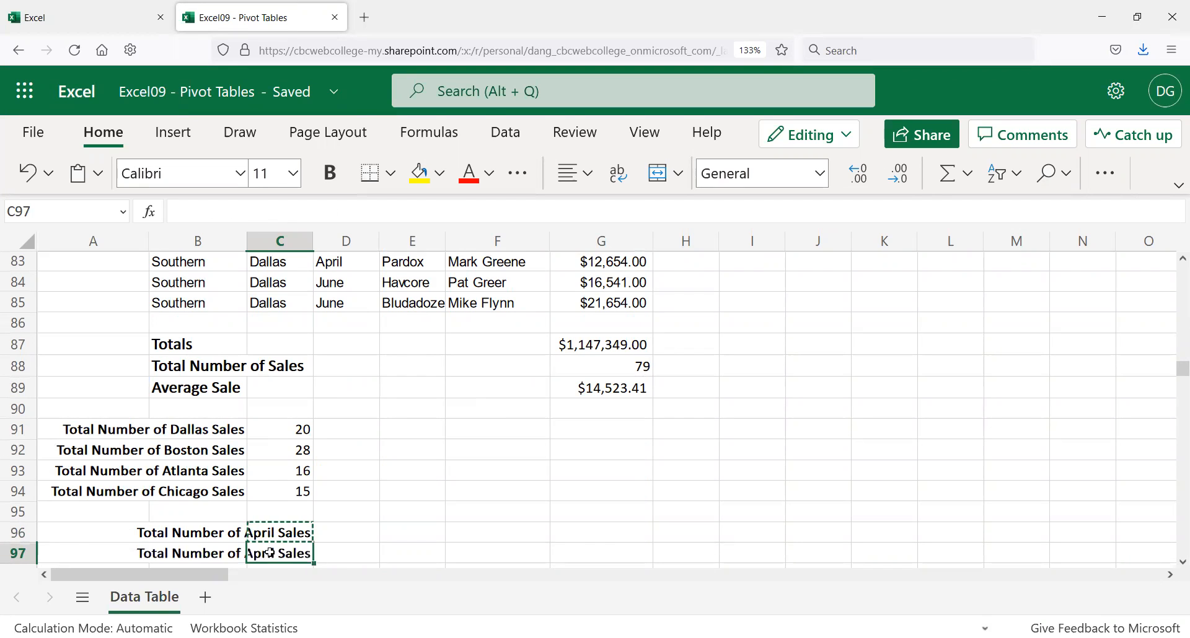
scroll(279, 545, "down", 2)
left_click(287, 472)
key("ctrl+v")
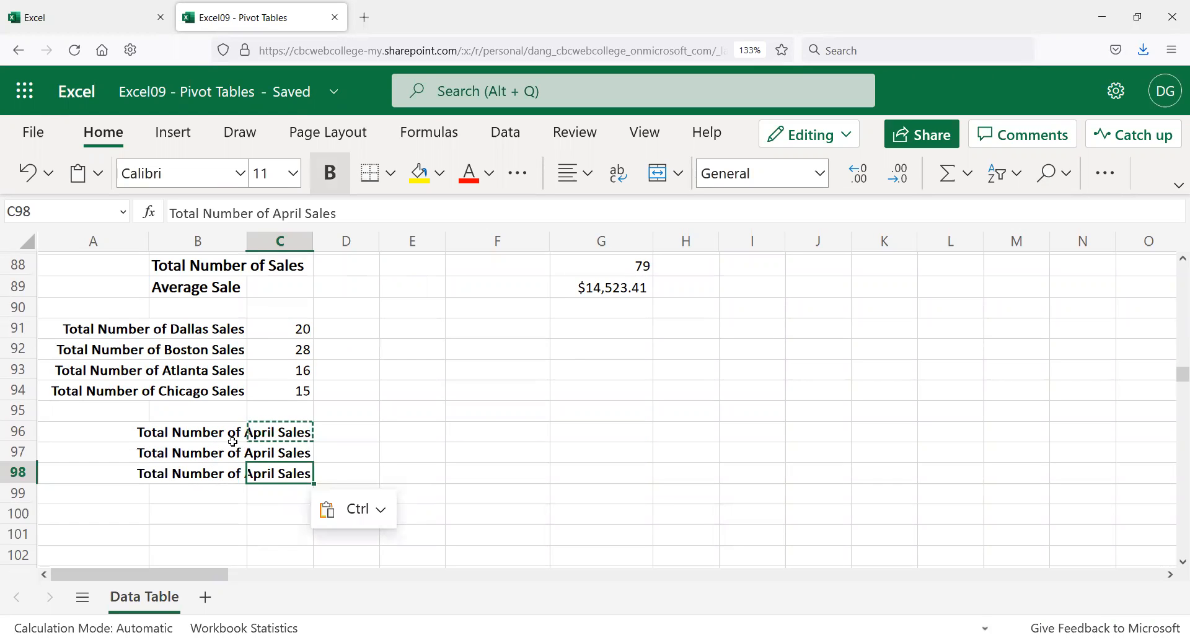
Step: Rename the copies to 'Total Number of May Sales' and 'Total Number of June Sales'
left_click(262, 453)
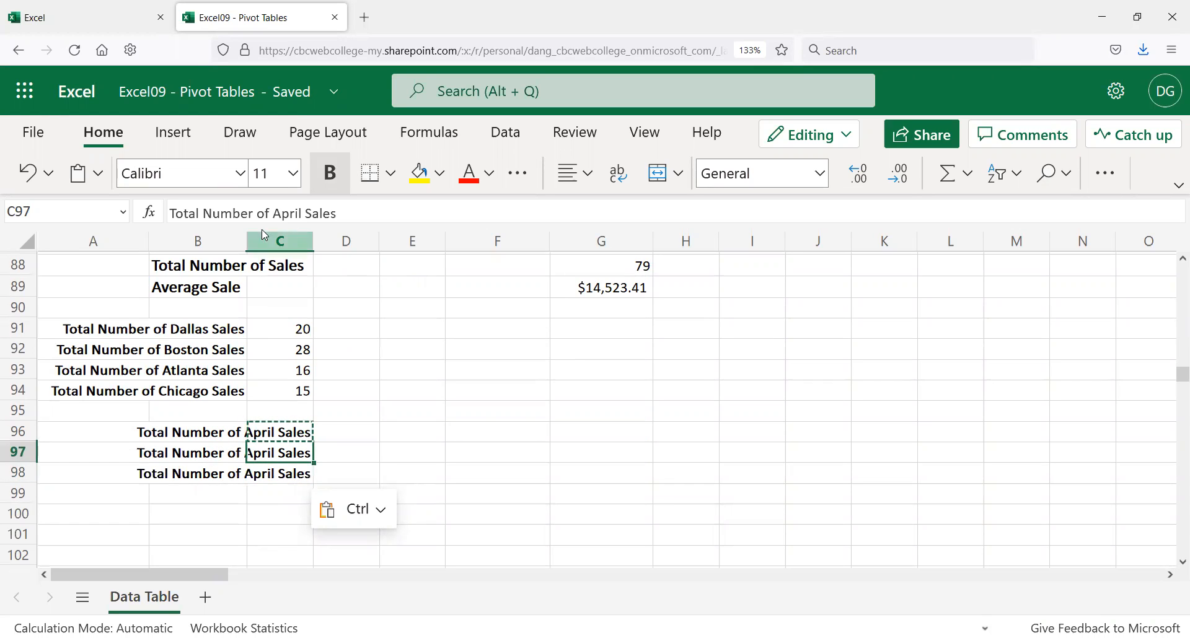
double_click(287, 213)
type("May")
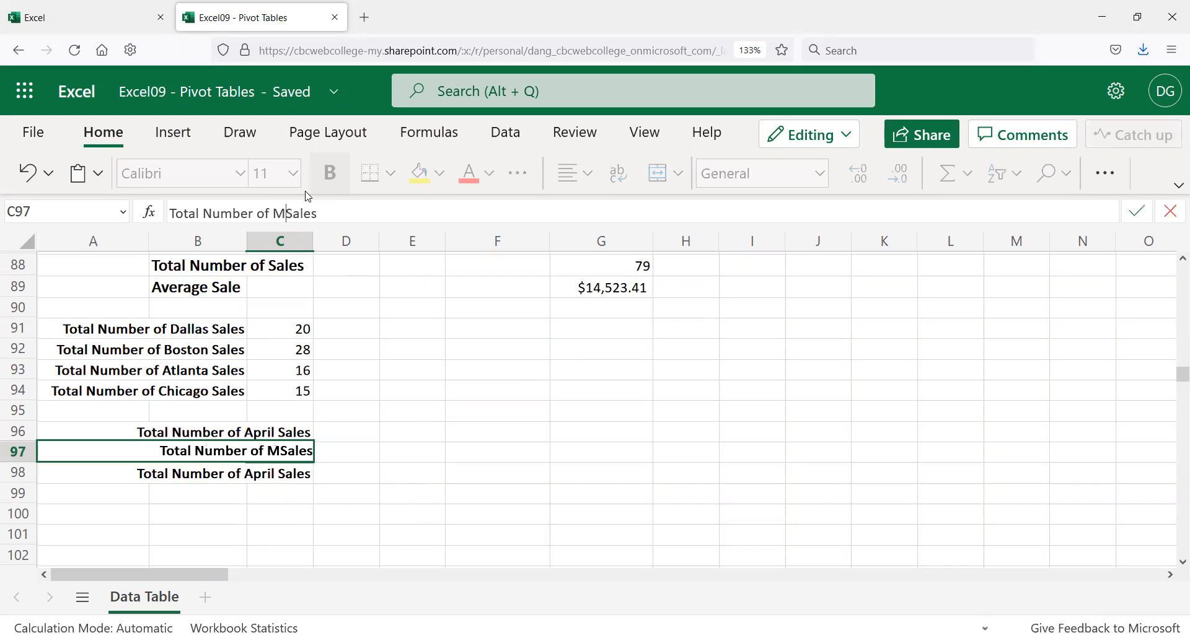
key("Return")
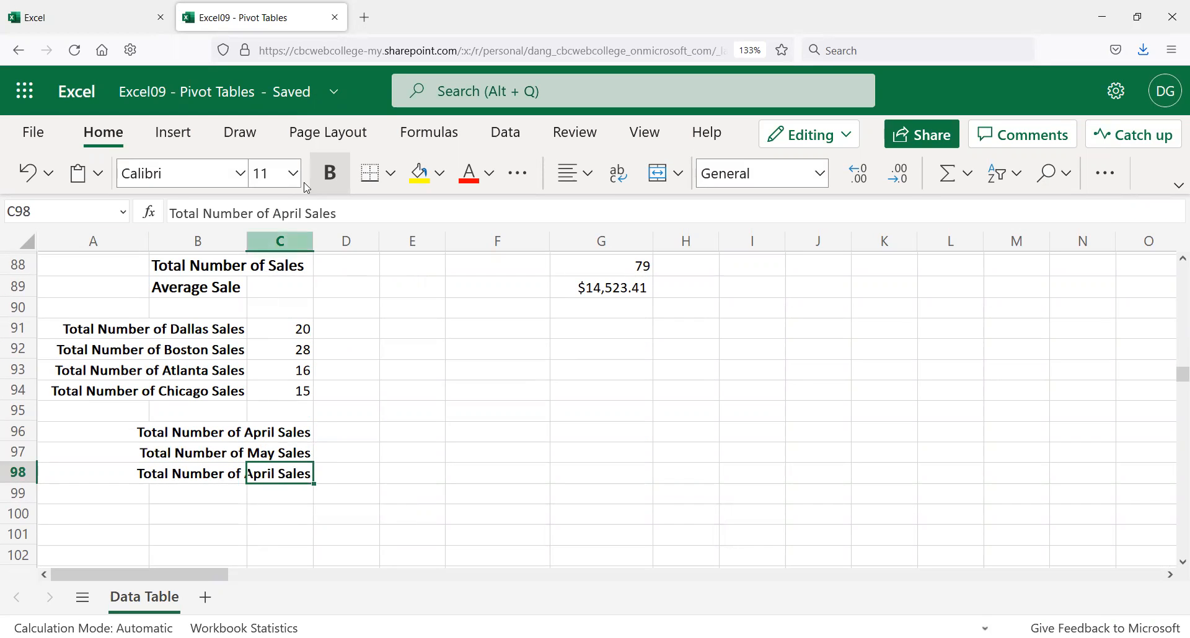
double_click(294, 211)
type("JUne")
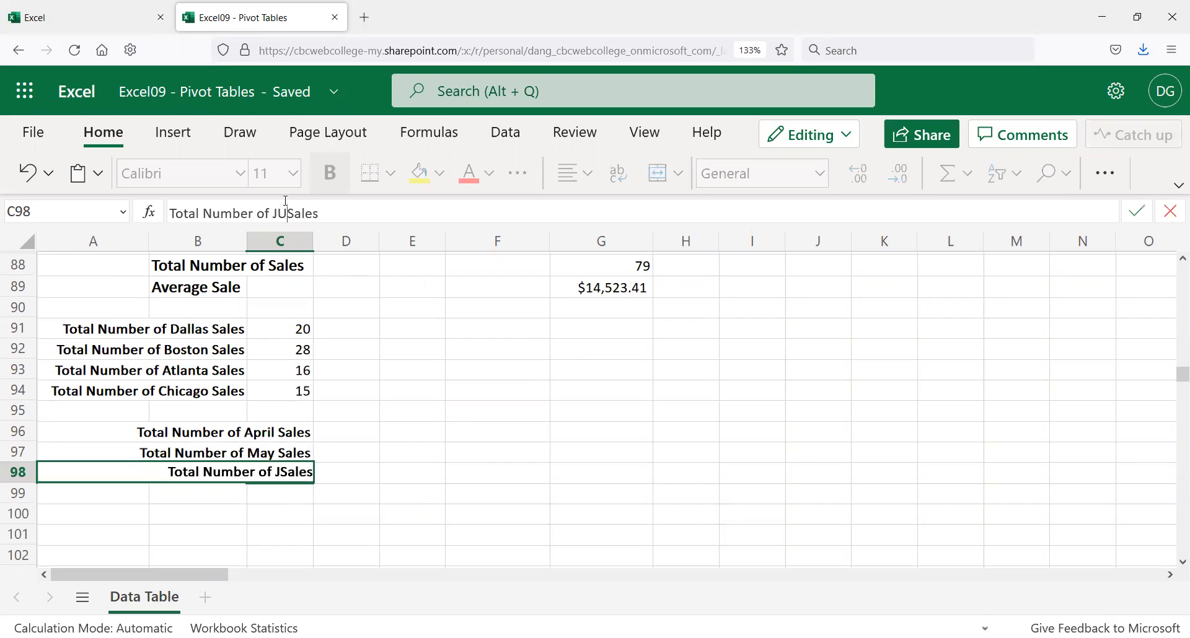
key("BackSpace")
key("BackSpace")
key("BackSpace")
key("BackSpace")
type("June")
key("Return")
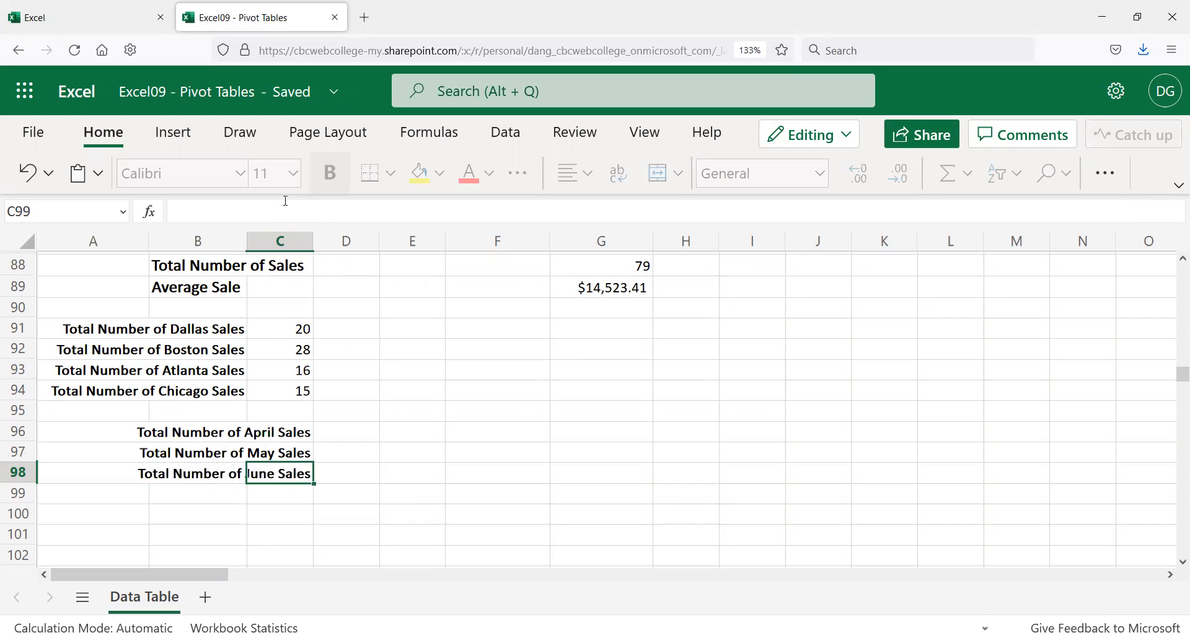
key("Up")
key("Up")
key("Up")
key("Right")
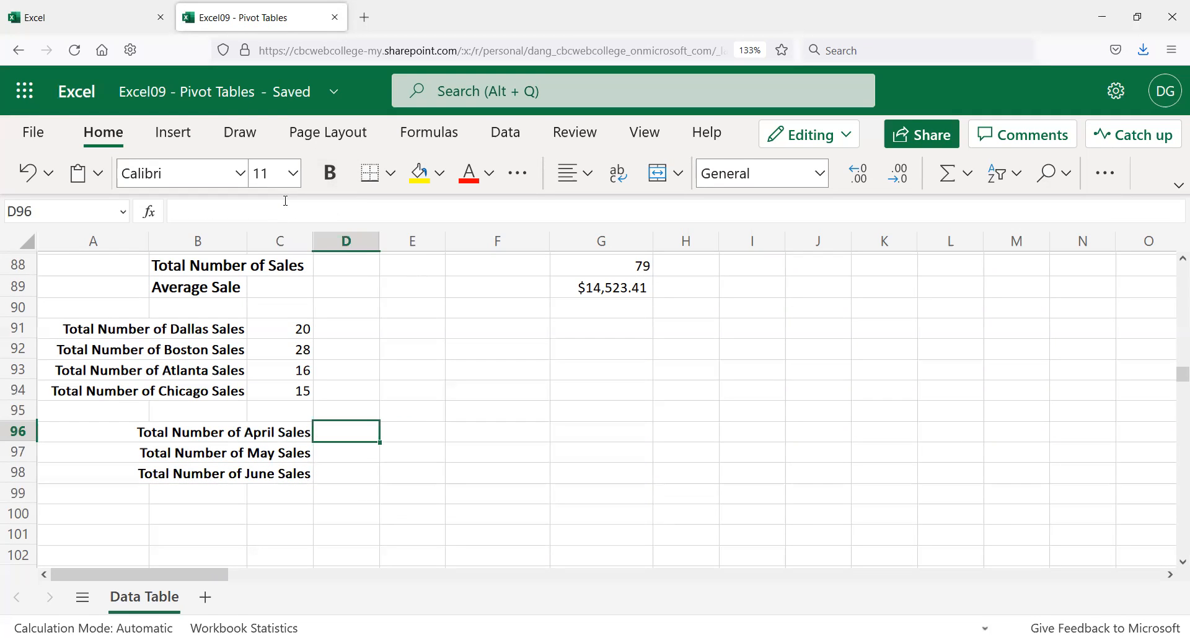
Step: Enter =COUNTIF(D7:D85, "April") in D96 to count 24 April sales, then copy the formula
type("=")
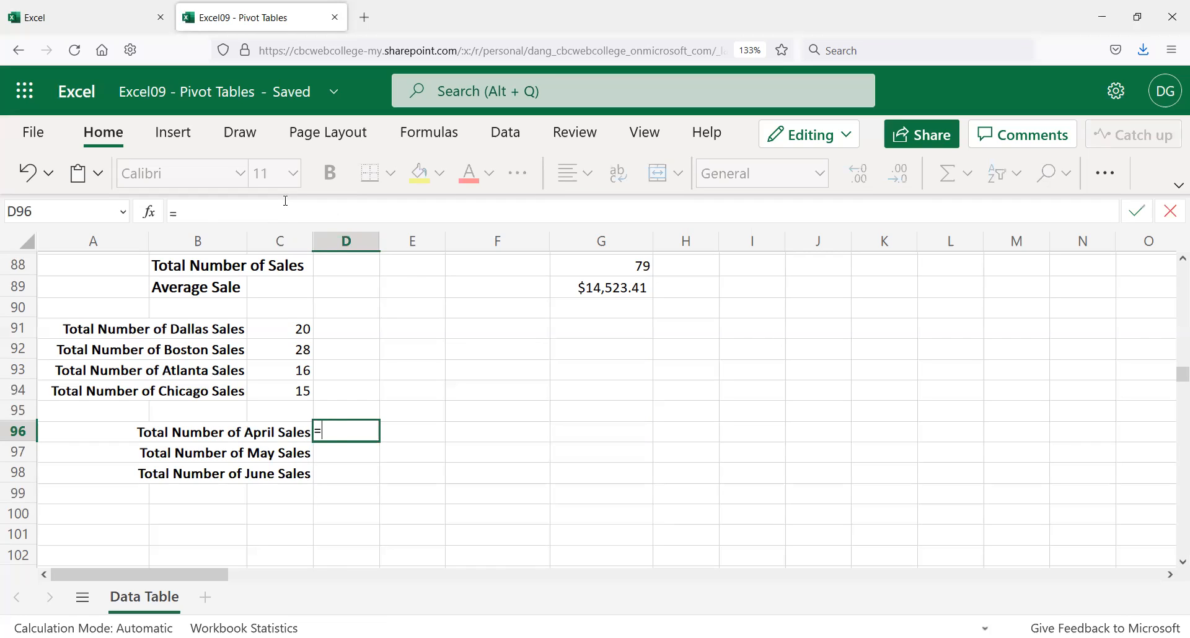
type("countif")
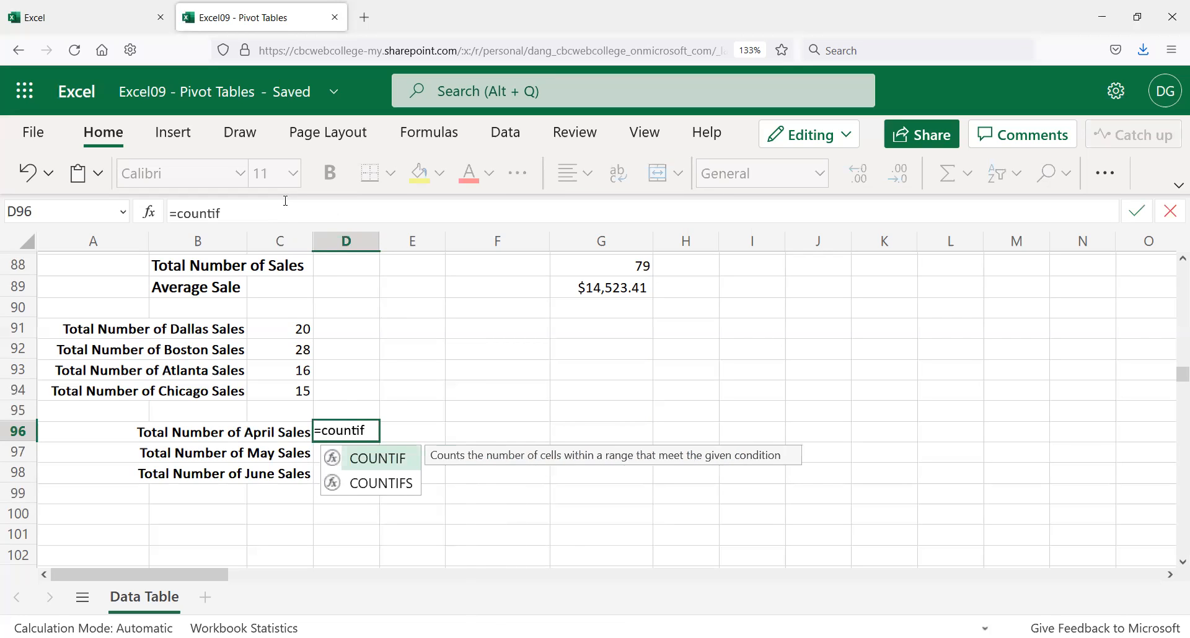
type("(")
scroll(344, 332, "up", 10)
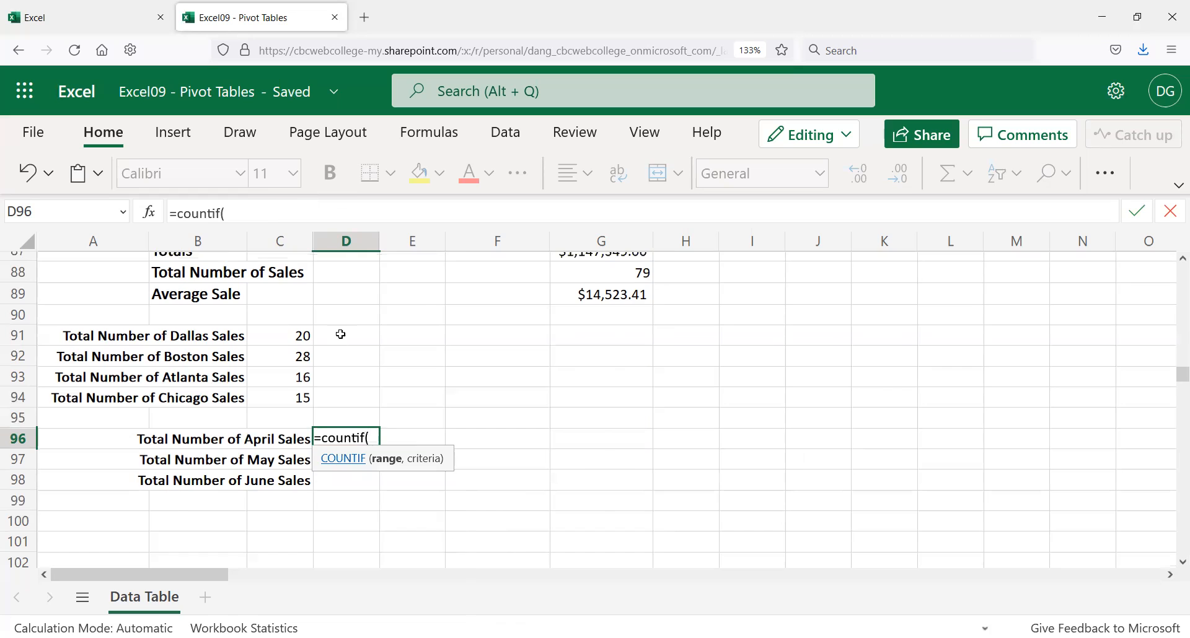
scroll(348, 323, "up", 14)
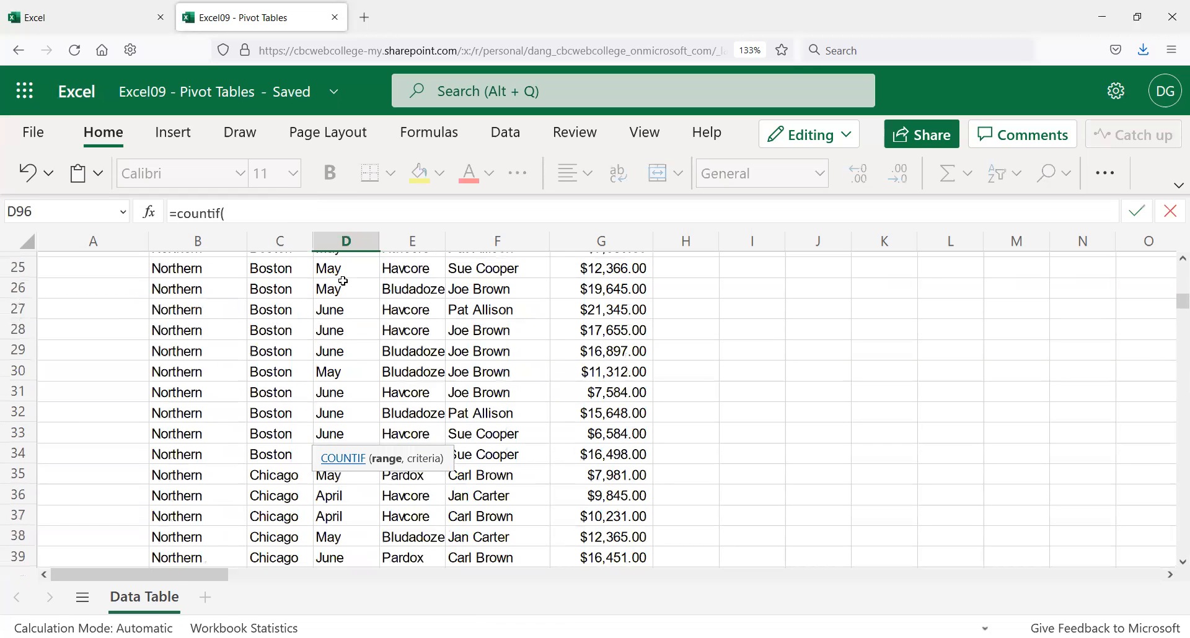
mouse_move(338, 399)
left_mouse_down()
mouse_move(344, 568)
mouse_move(279, 568)
mouse_move(344, 567)
mouse_move(323, 575)
mouse_move(327, 420)
mouse_move(347, 412)
left_mouse_up()
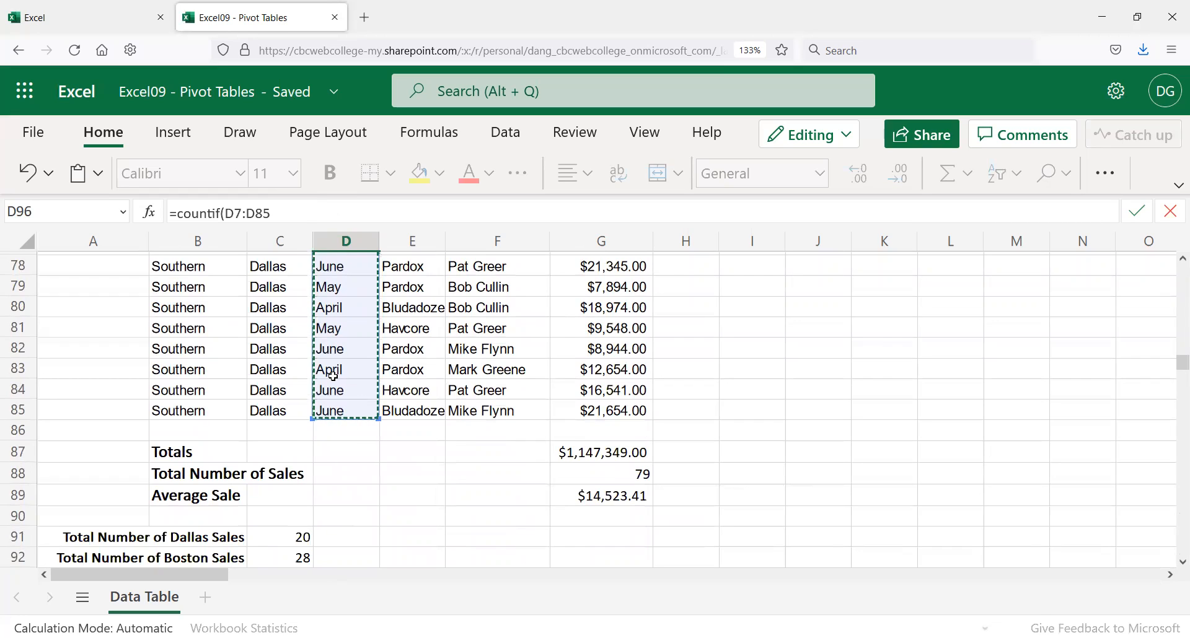
left_click(295, 214)
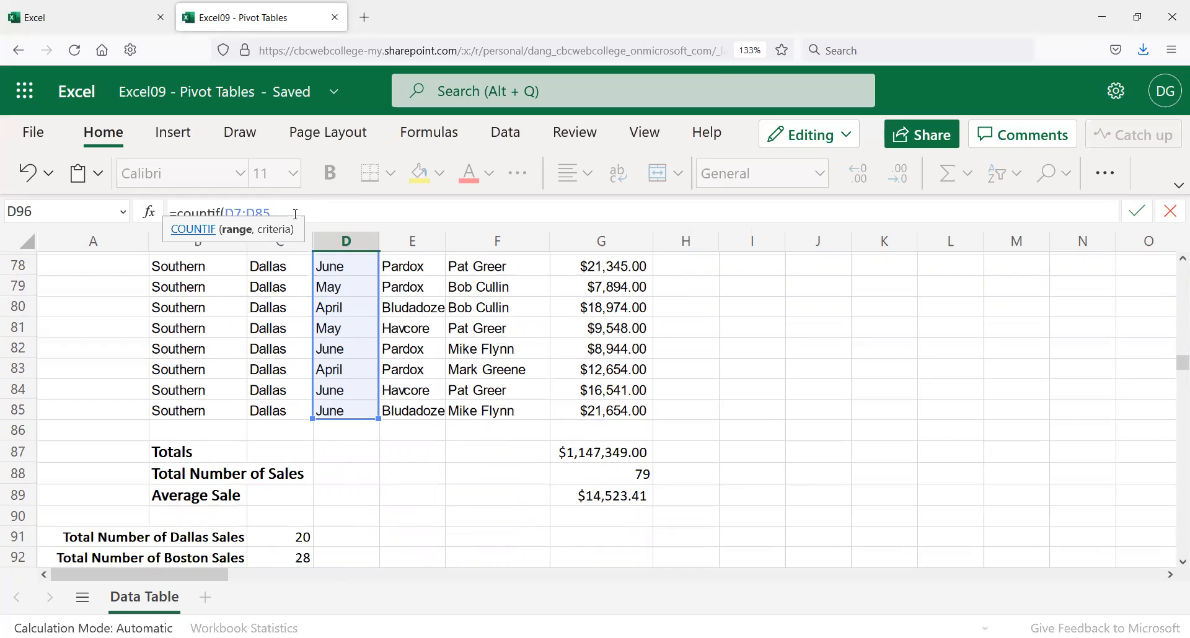
type(", \"April\"")
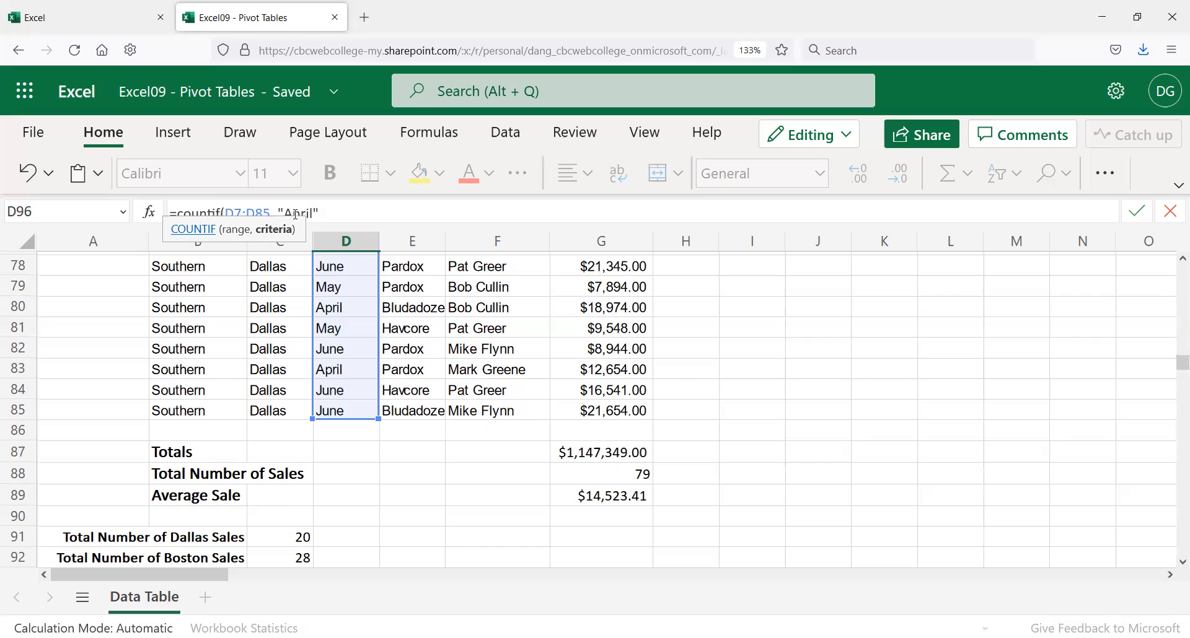
type(")")
key("Return")
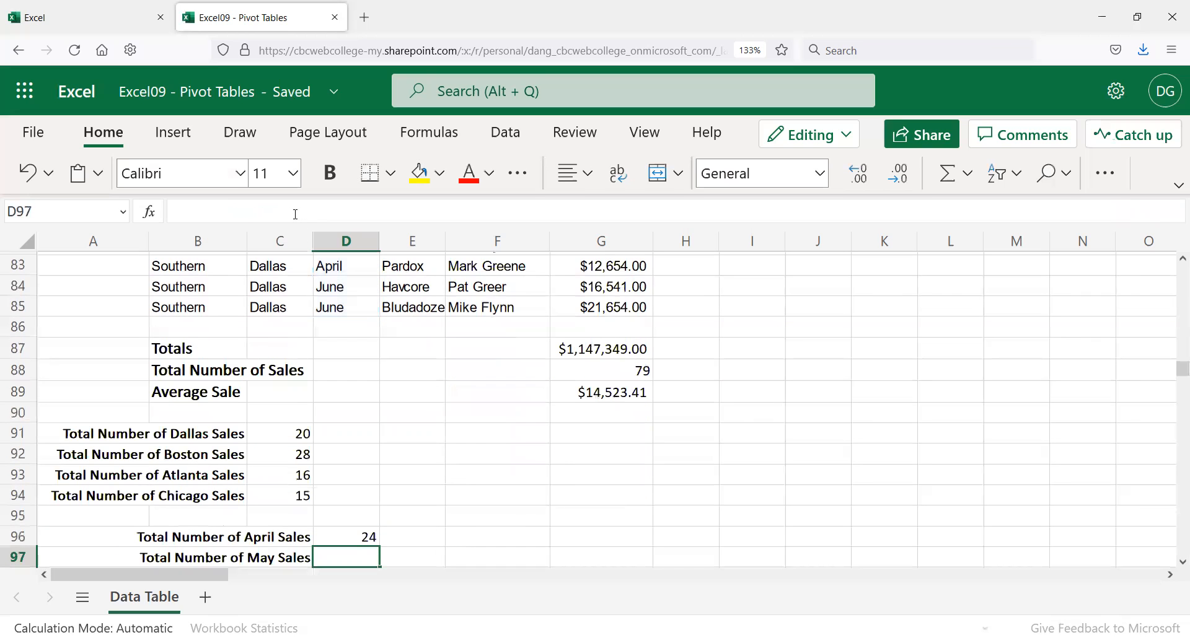
key("Up")
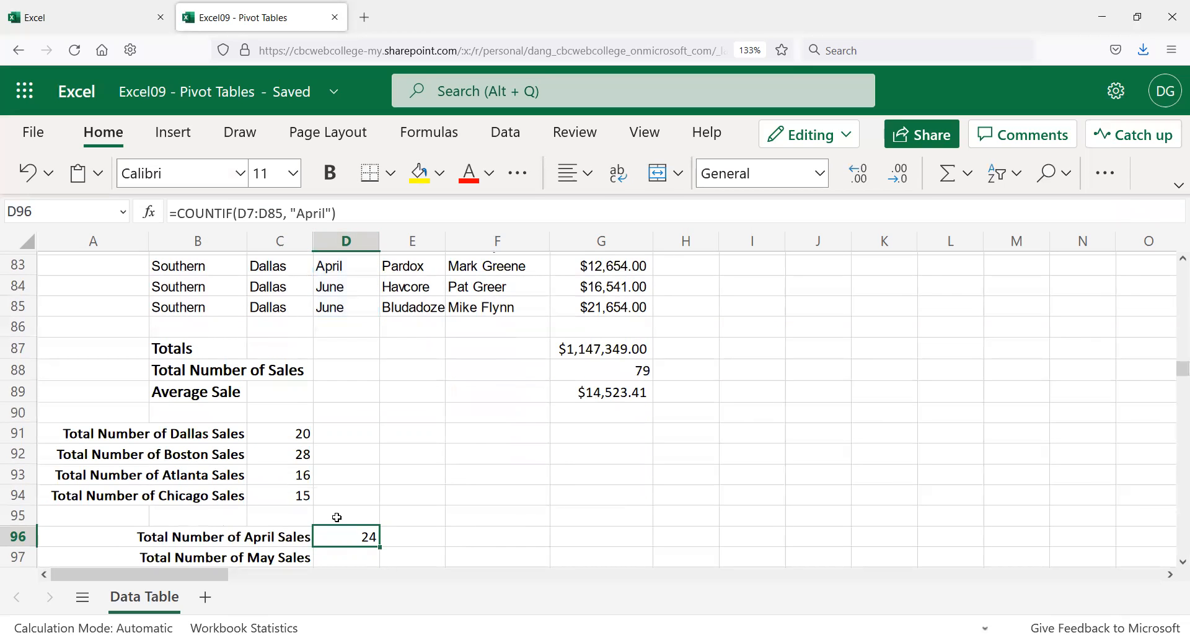
left_click_drag(363, 208, 127, 193)
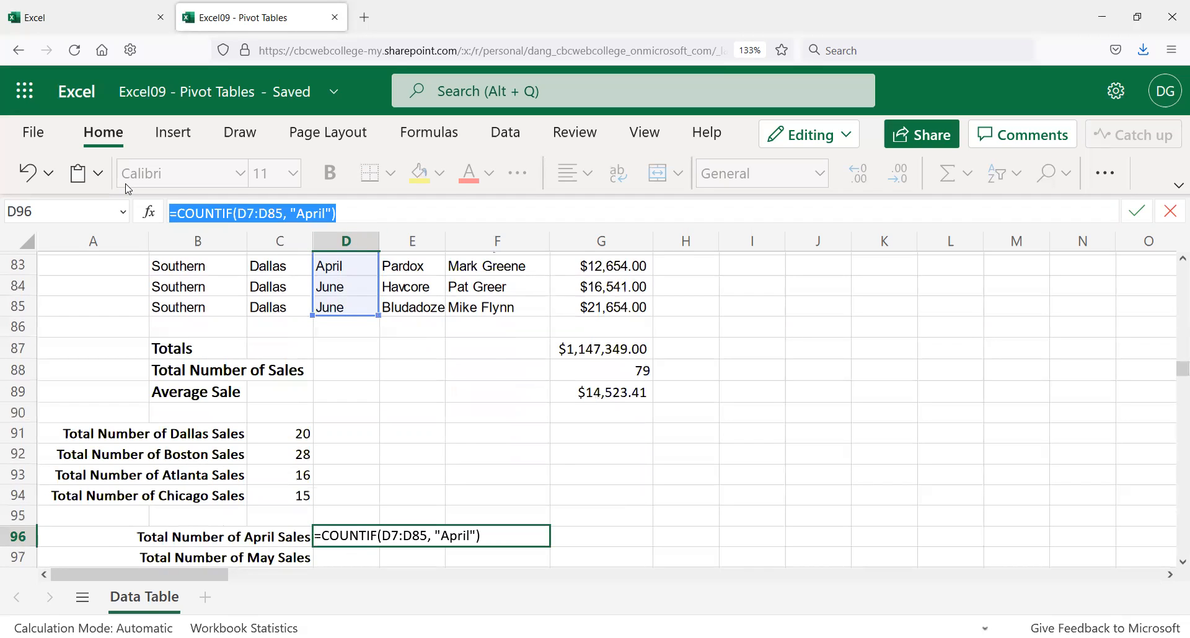
key("Return")
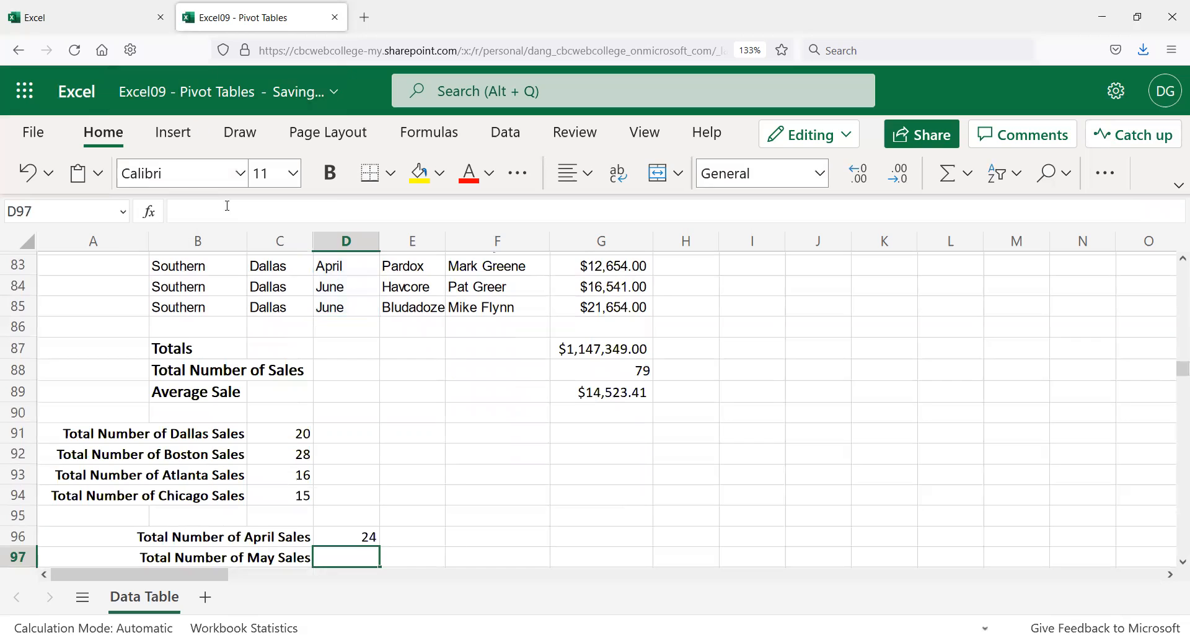
Step: Paste the COUNTIF formula into D97 and change its criterion to "May", giving 34
left_click(228, 206)
key("ctrl+v")
double_click(310, 213)
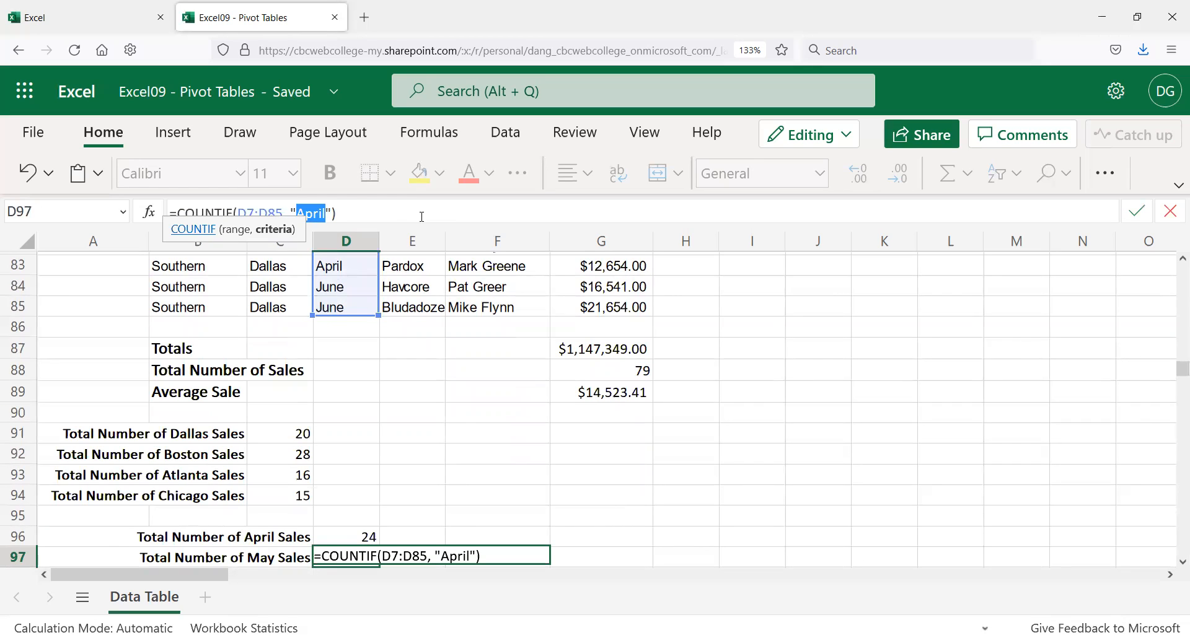
type("May")
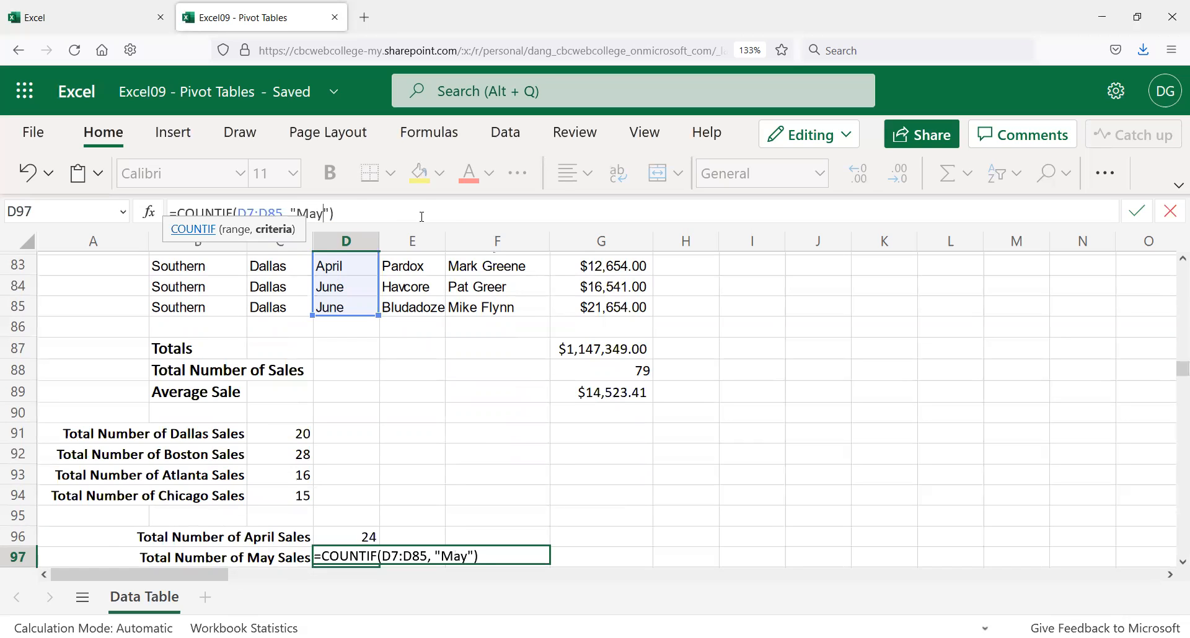
key("Return")
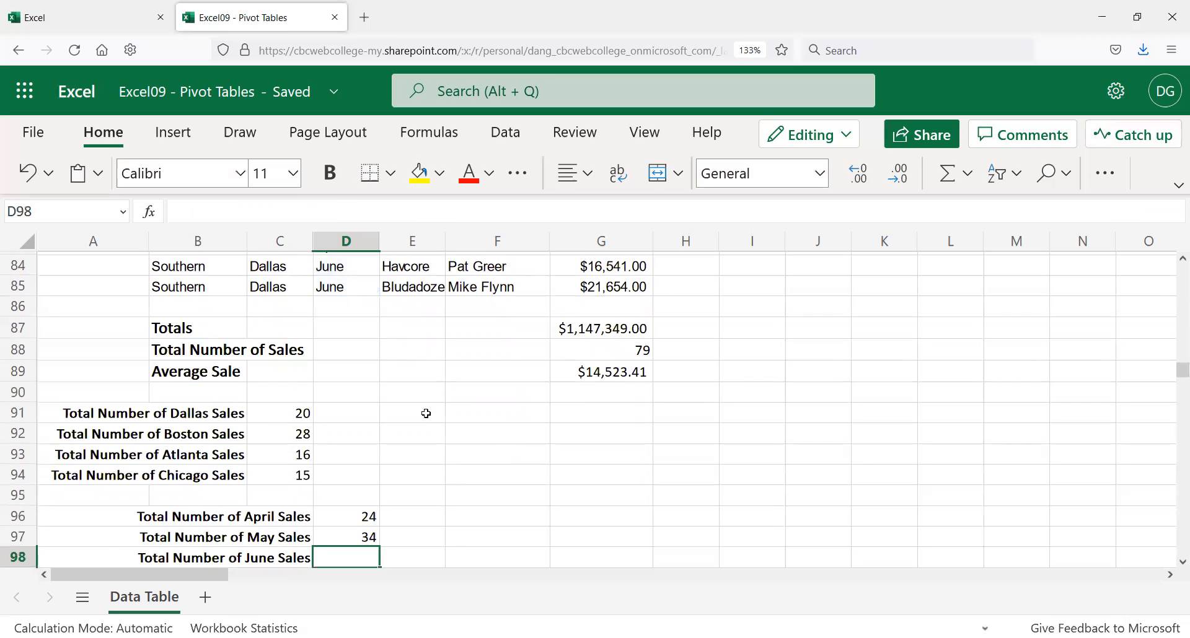
Step: Paste the COUNTIF formula into D98 and change its criterion to "June", giving 21
left_click(217, 209)
key("ctrl+v")
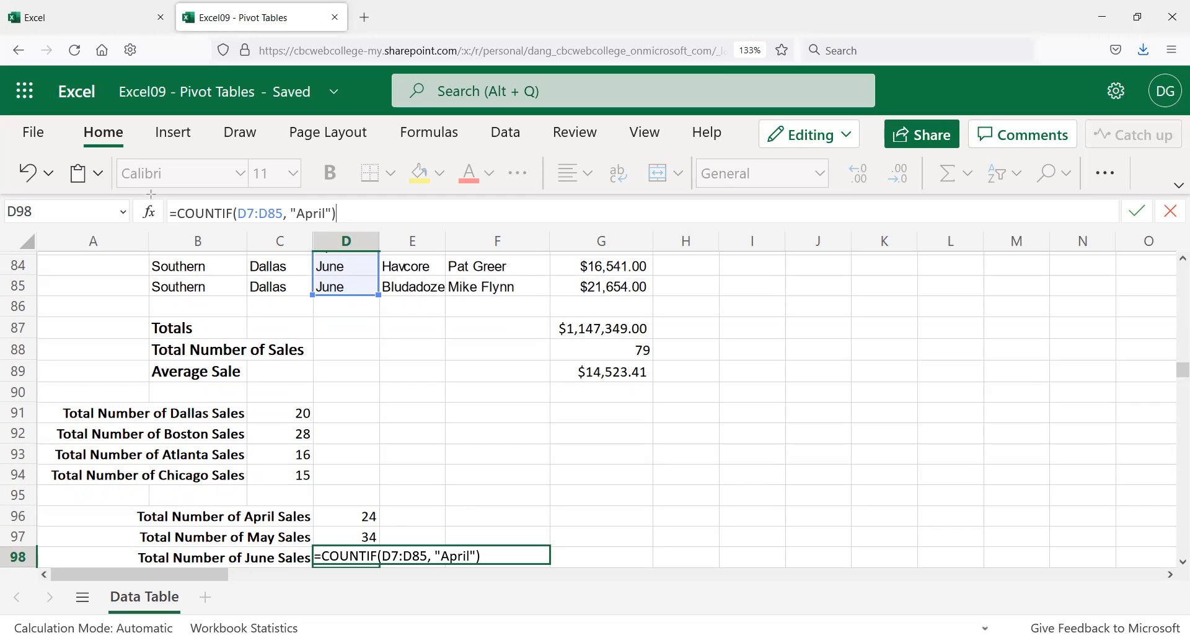
key("ctrl+Return")
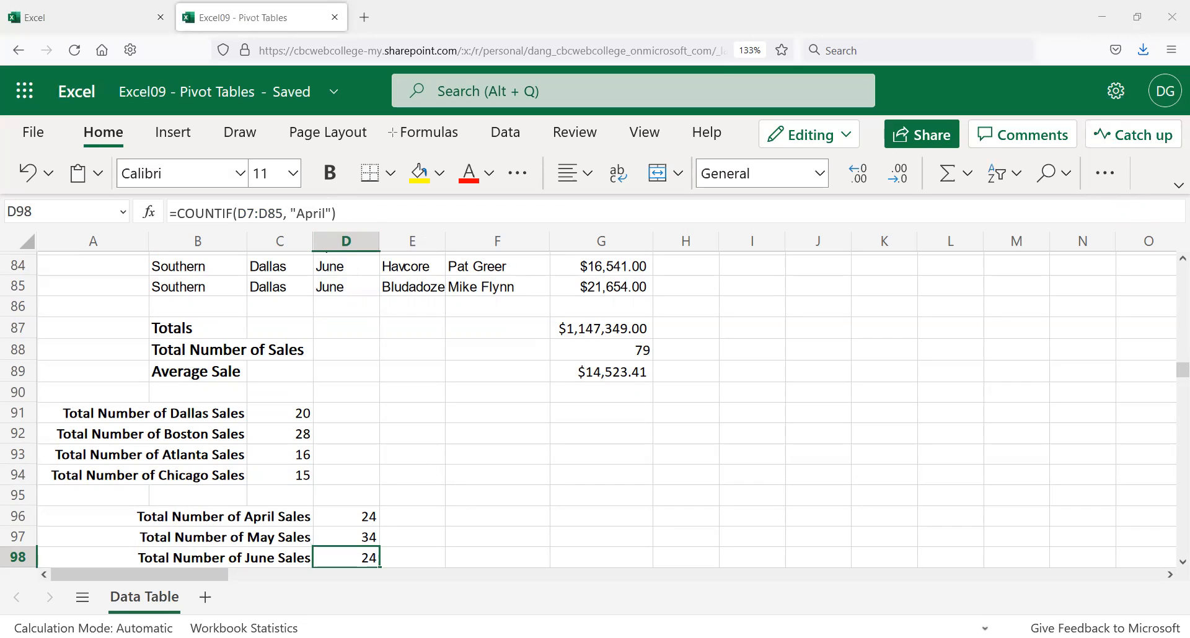
left_click(360, 205)
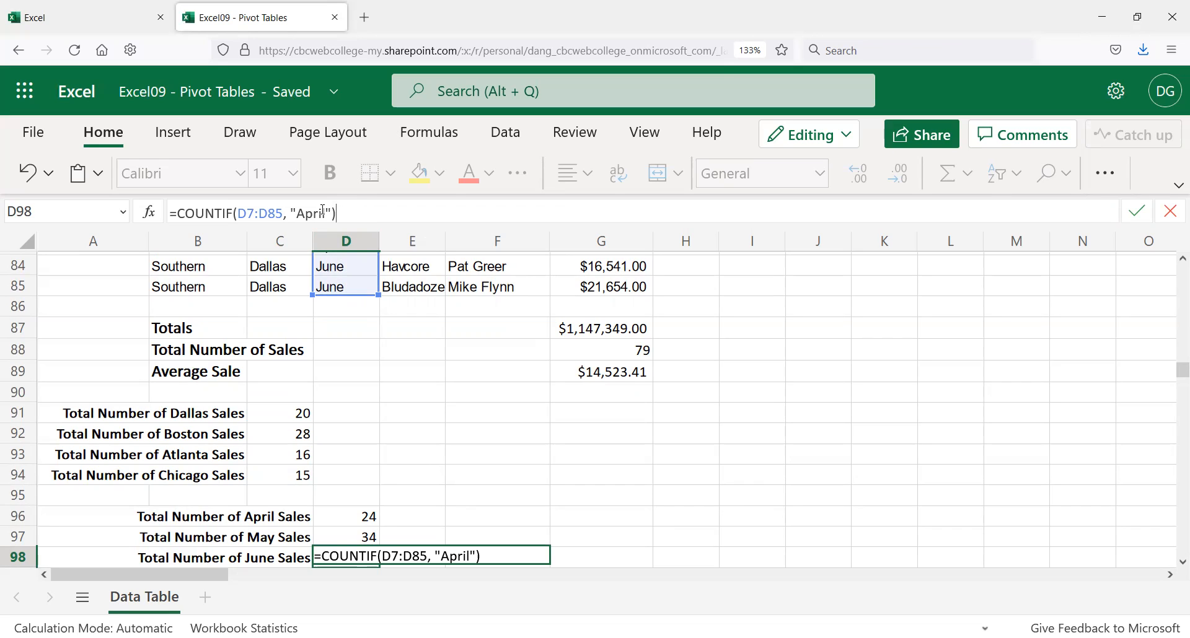
double_click(306, 213)
type("June")
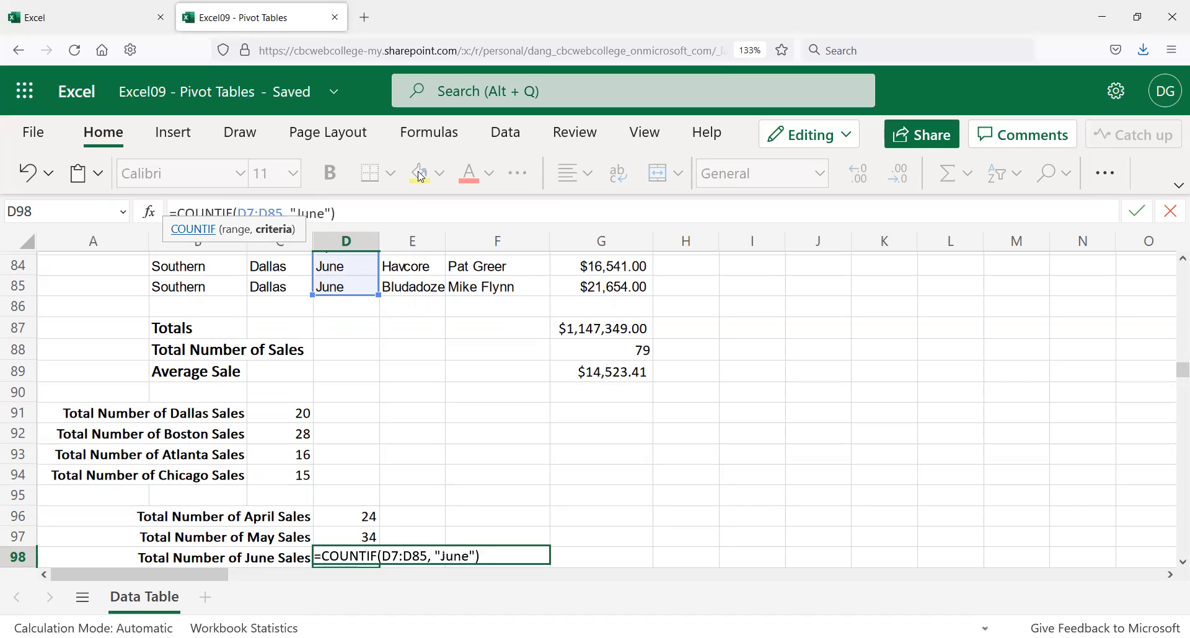
key("Return")
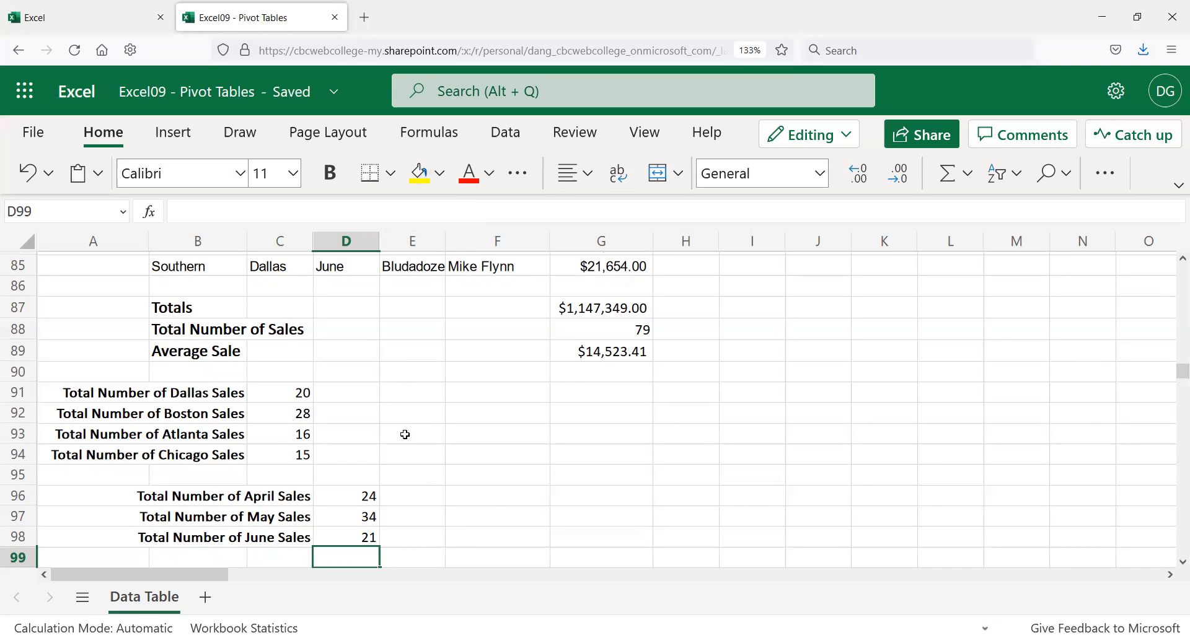
Step: Select A87:G98, return to the top of the sheet, and show the Insert ribbon commands
scroll(384, 412, "up", 3)
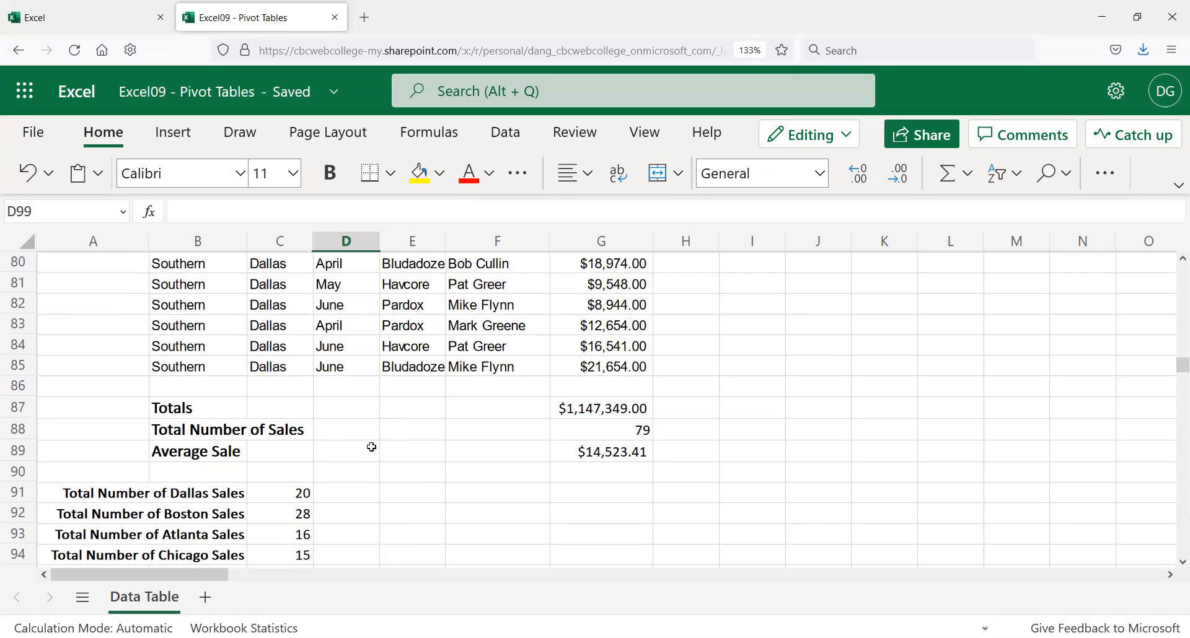
left_click_drag(84, 399, 583, 505)
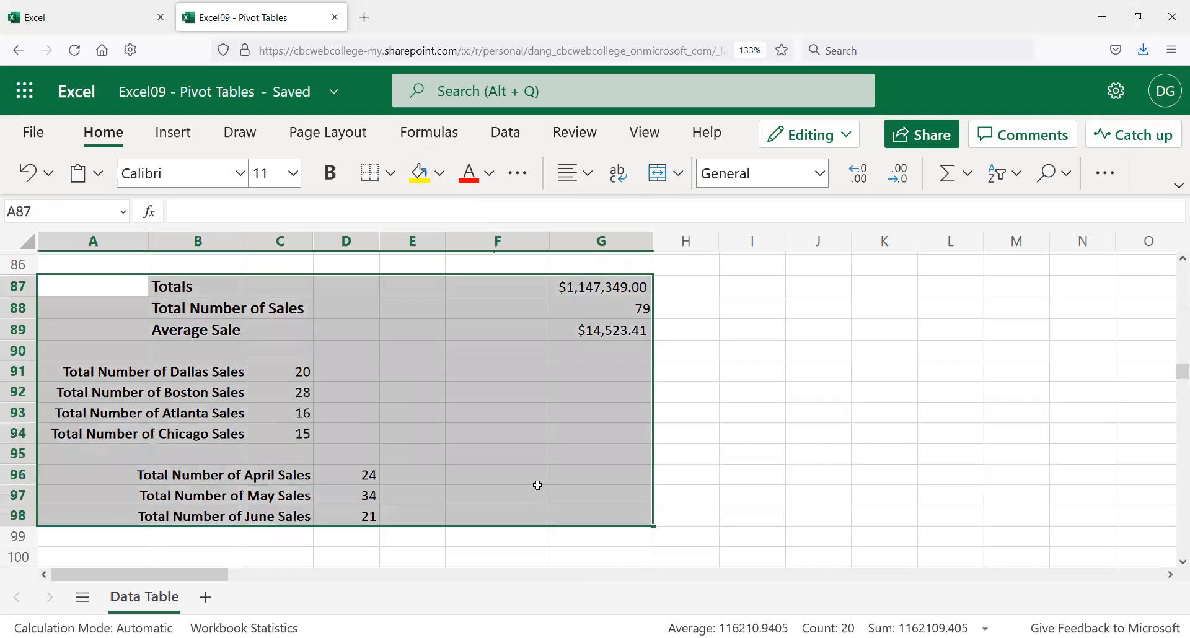
scroll(515, 434, "up", 3)
scroll(474, 415, "up", 3)
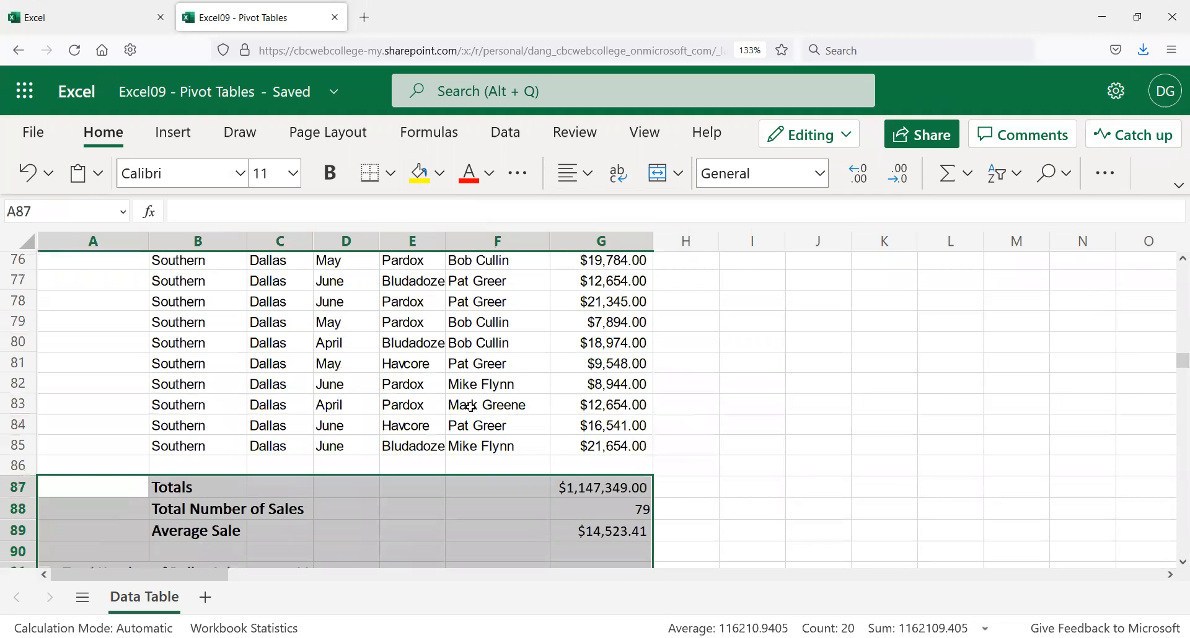
scroll(477, 408, "up", 18)
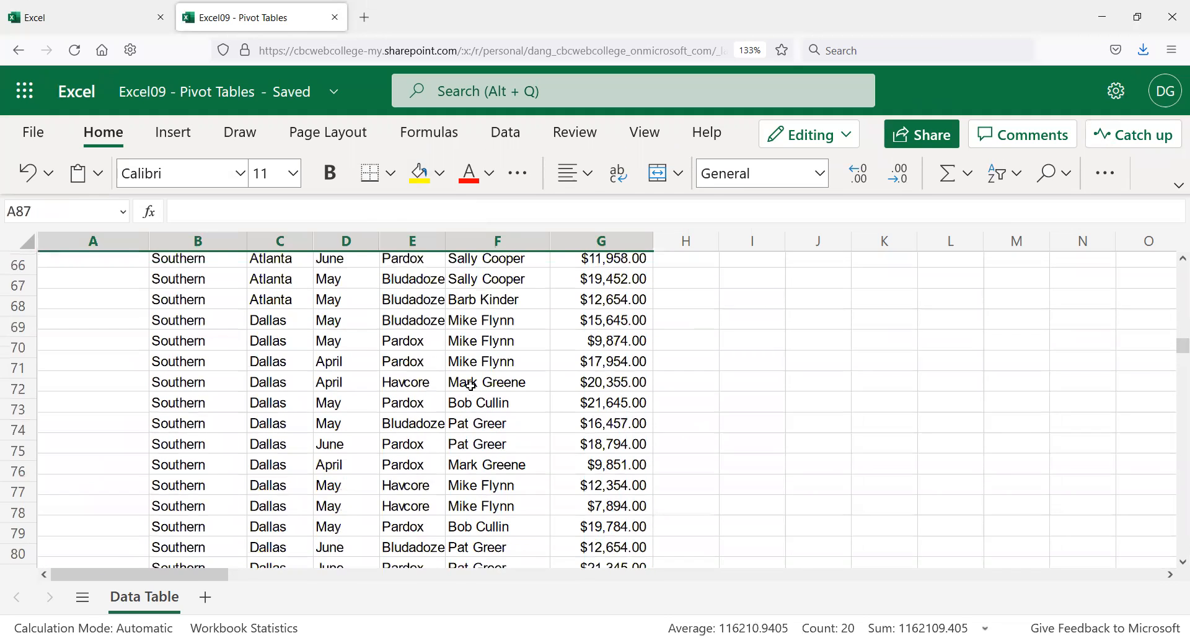
scroll(454, 401, "up", 20)
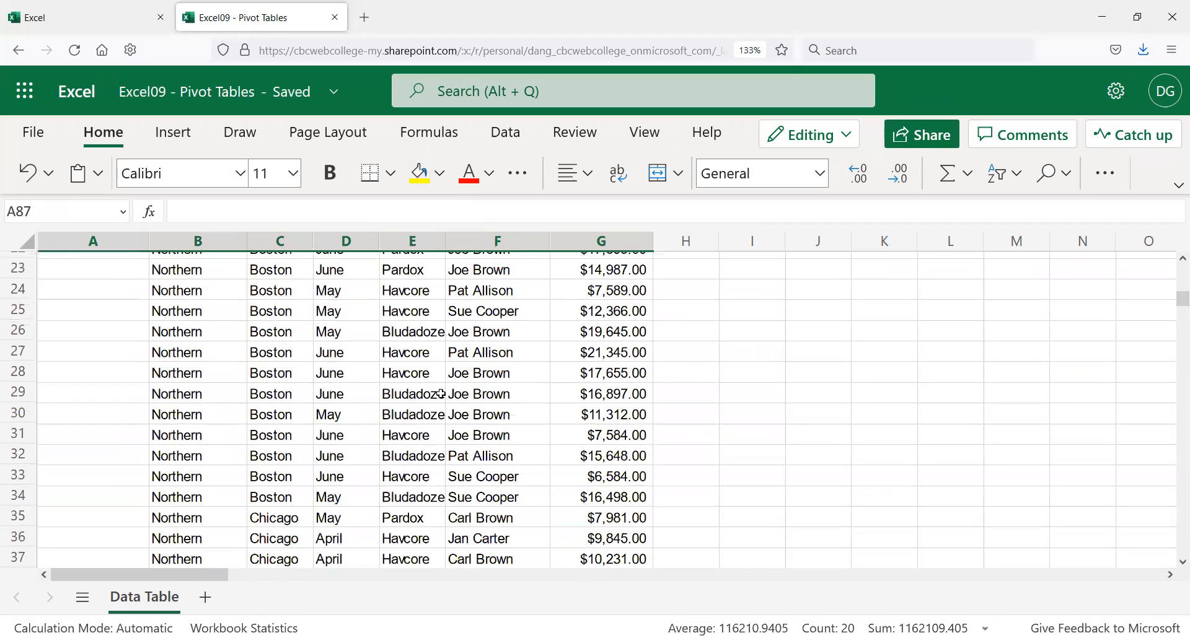
scroll(422, 384, "up", 2)
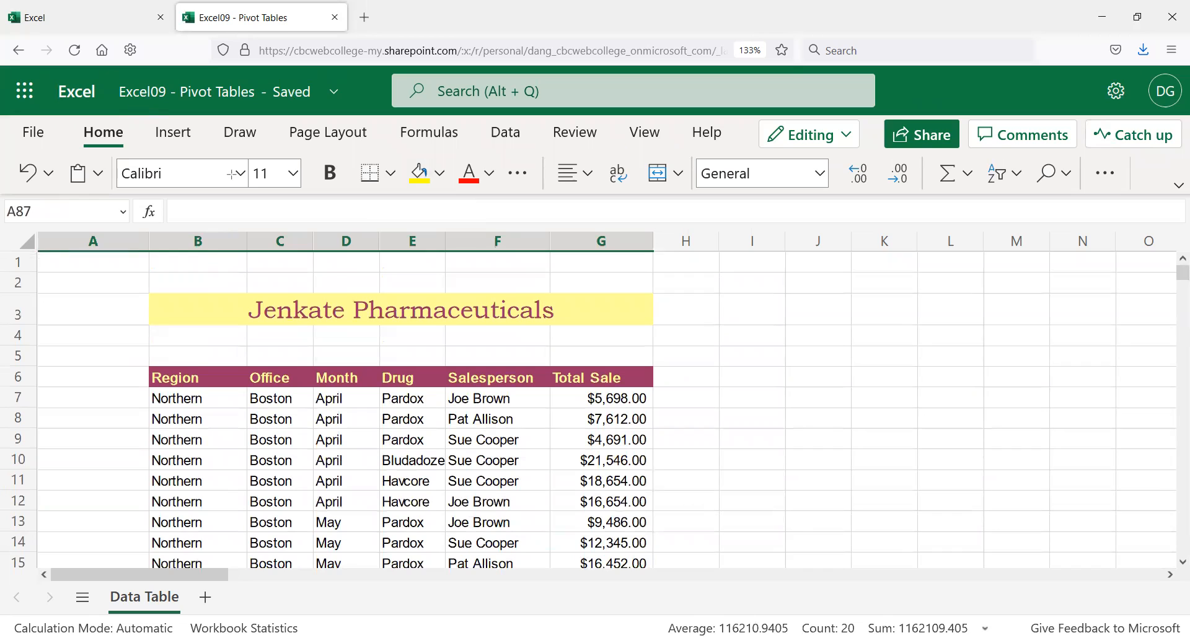
left_click(169, 137)
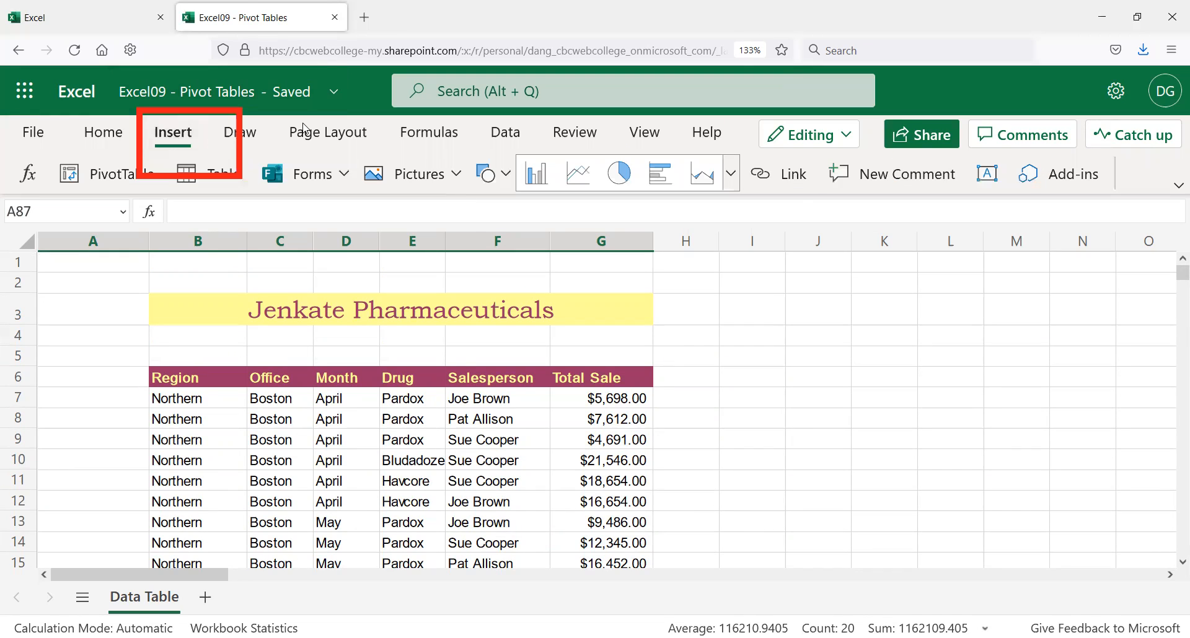
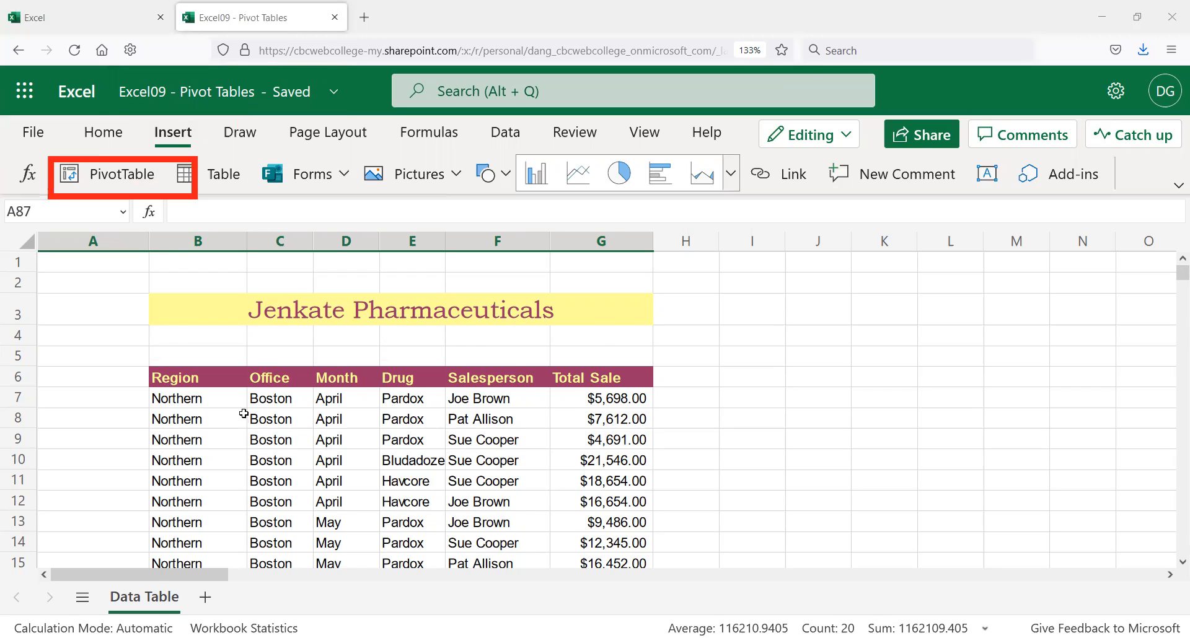
Step: Review the summary rows below the data: grand total, Average Sale, Dallas count, May and June counts
scroll(234, 378, "down", 20)
scroll(235, 377, "down", 9)
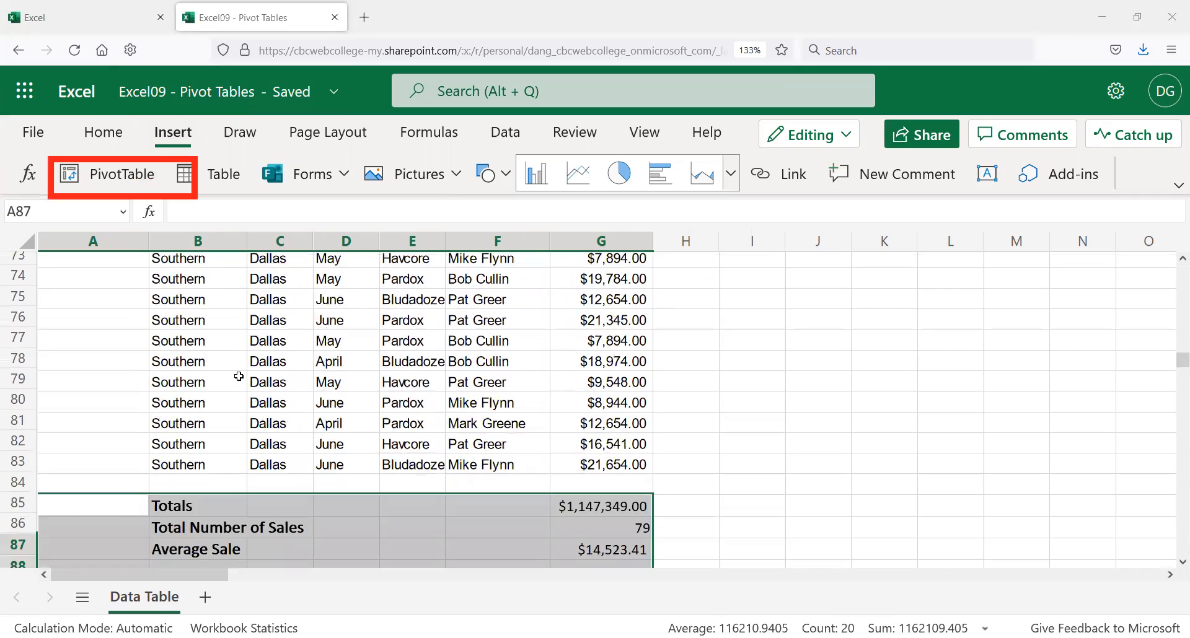
scroll(398, 390, "up", 2)
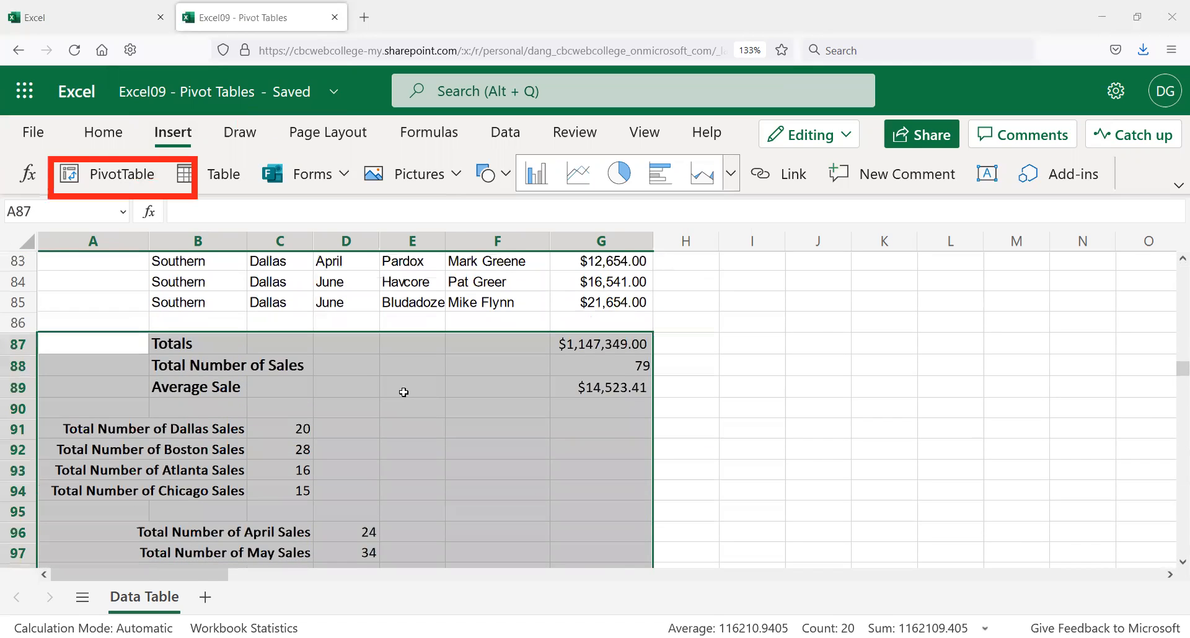
left_click(584, 348)
left_click(243, 390)
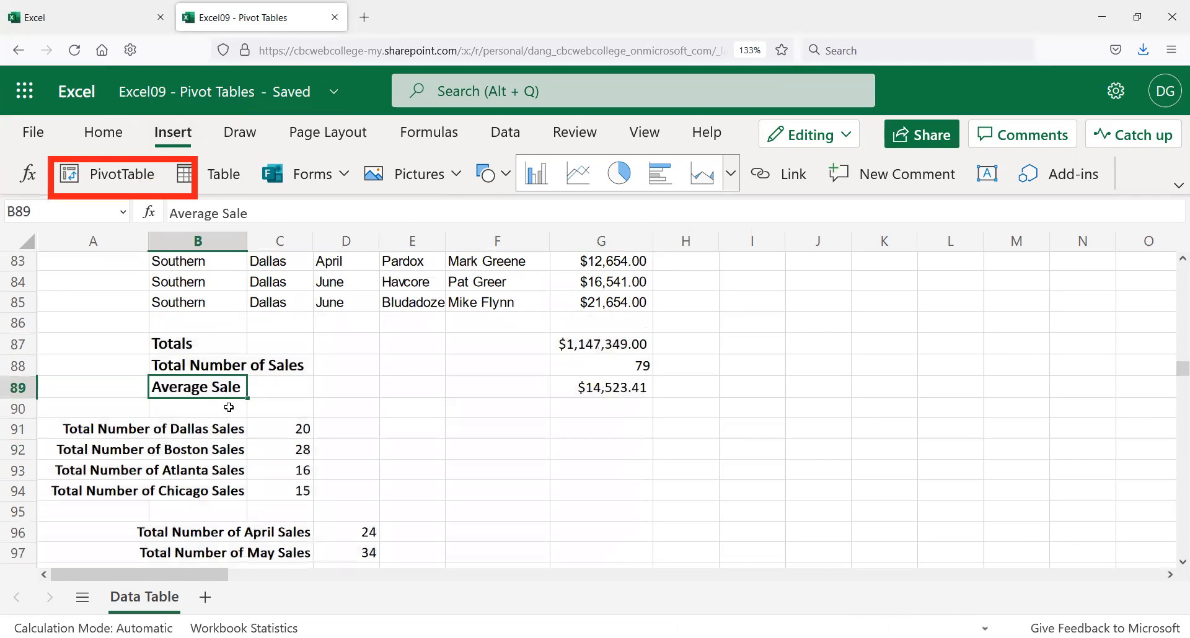
left_click(242, 430)
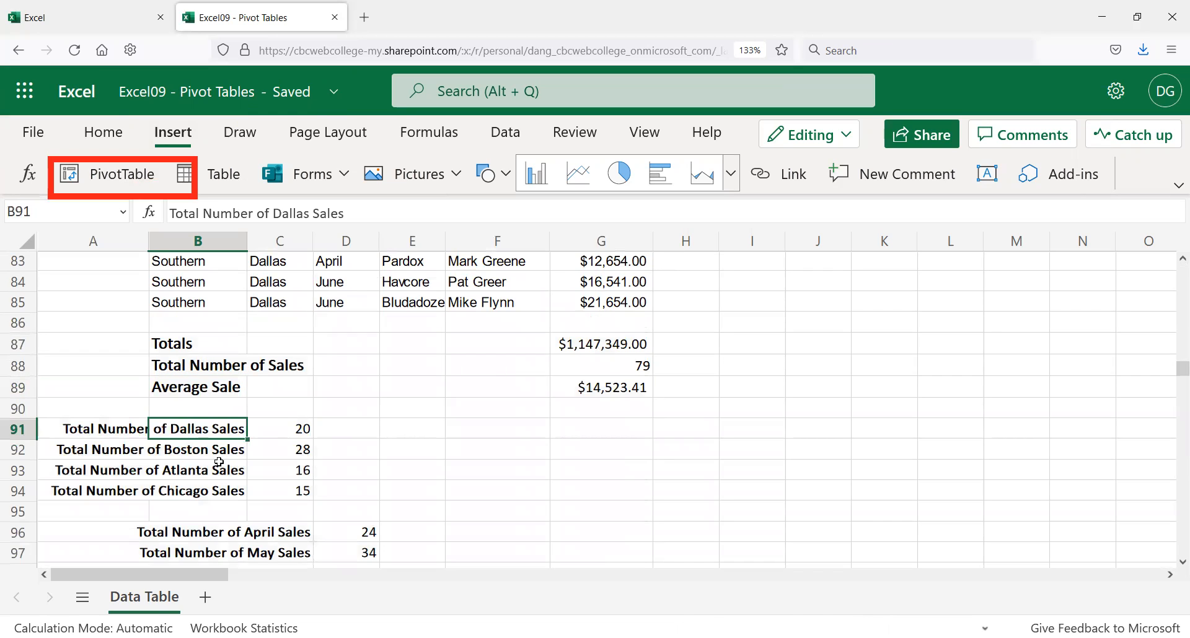
scroll(257, 493, "down", 2)
left_click(259, 453)
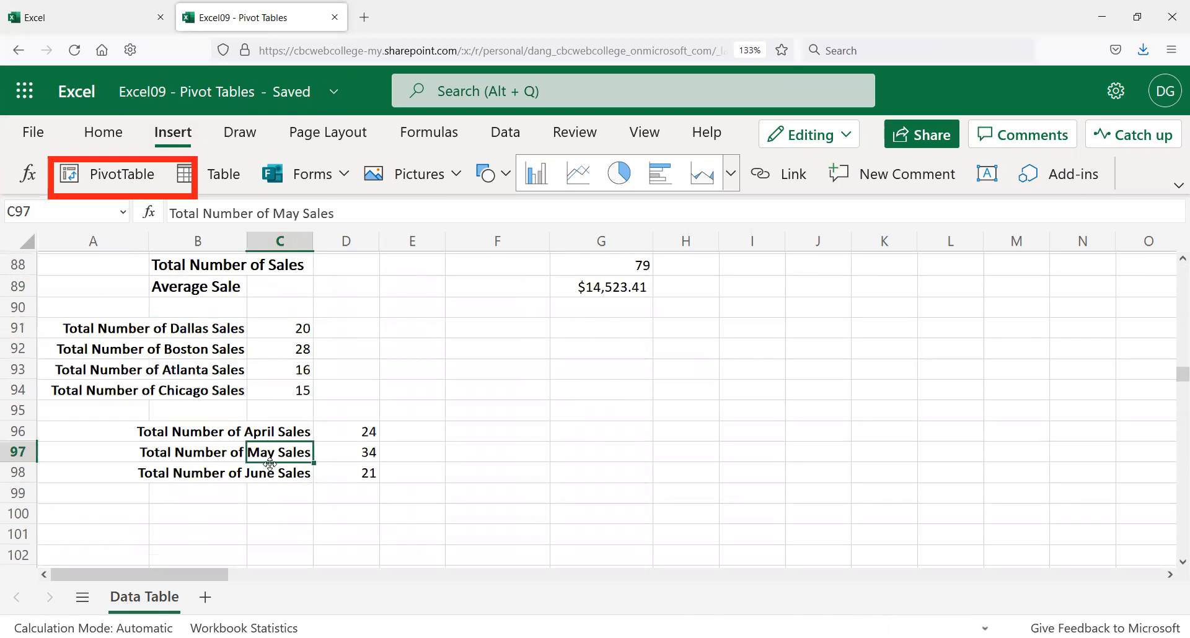
left_click(268, 473)
left_click(341, 367)
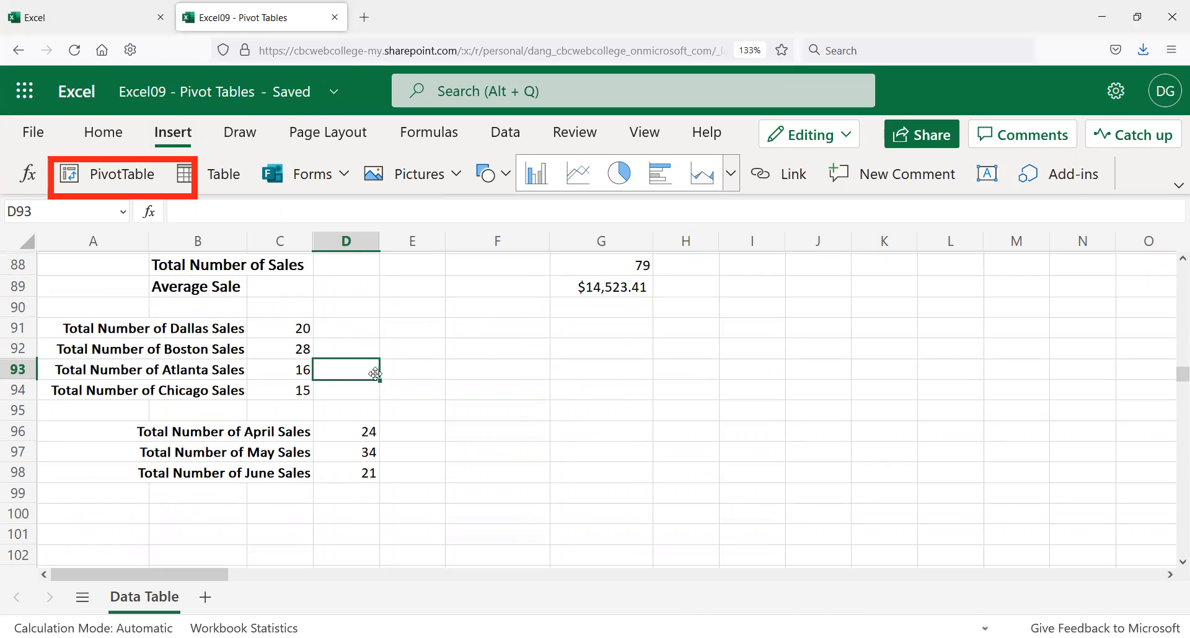
Step: Compare the Dallas sales count row with the April, May and June count rows
left_click(232, 323)
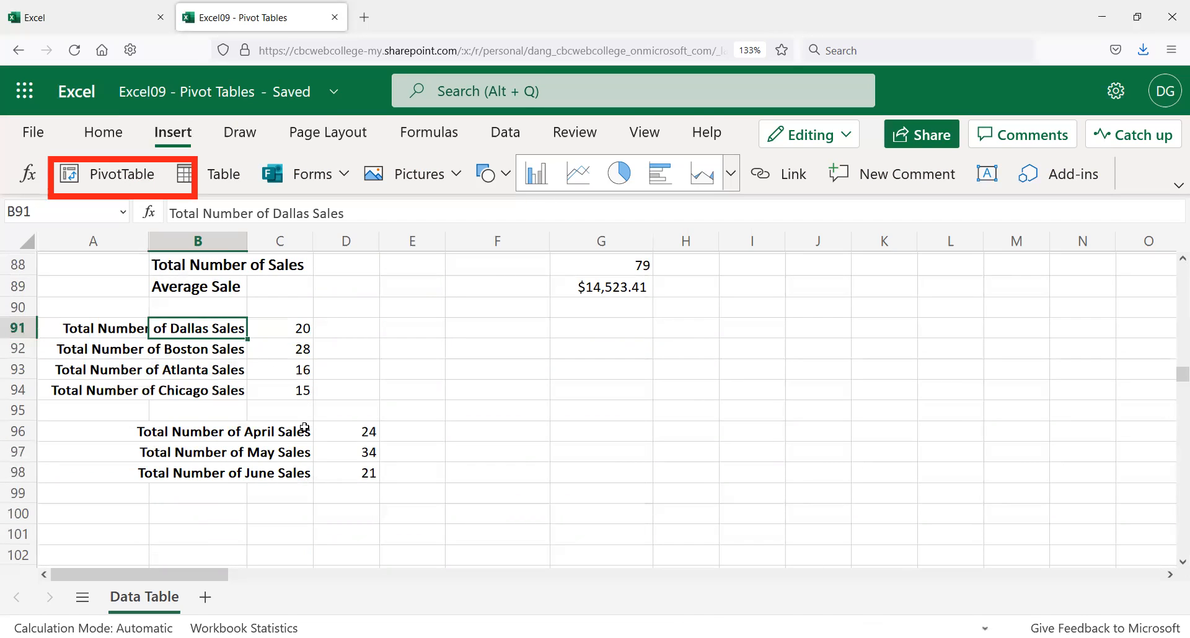
left_click(304, 427)
left_click(169, 336)
left_click(270, 455)
left_click(177, 327)
left_click(306, 479)
scroll(304, 476, "up", 5)
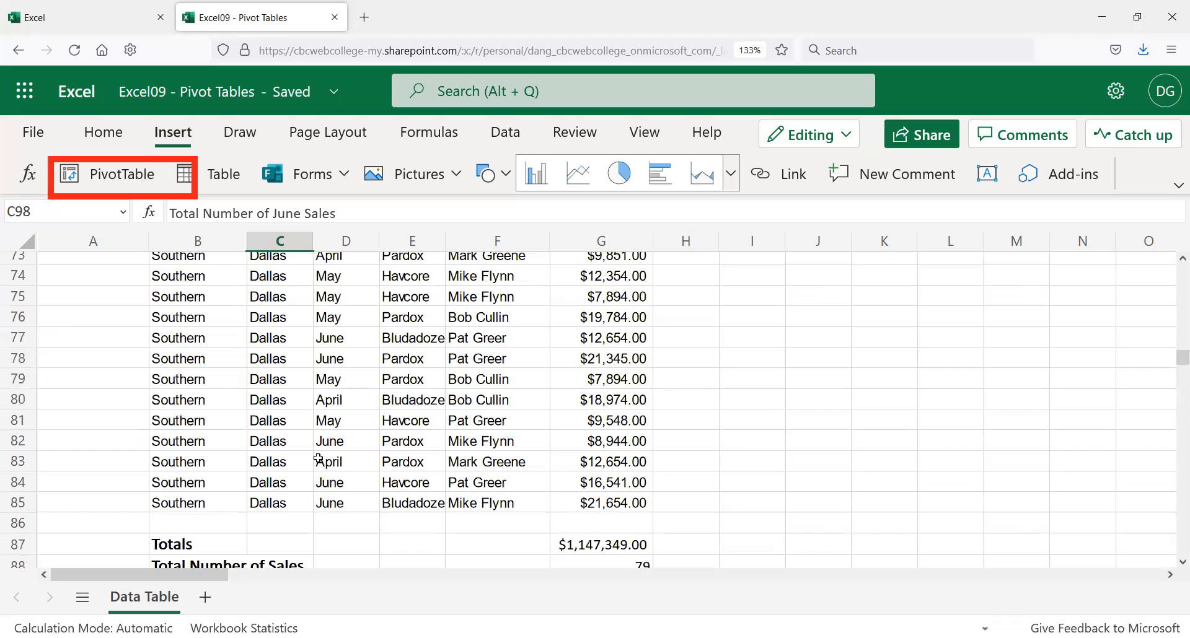
scroll(326, 486, "down", 2)
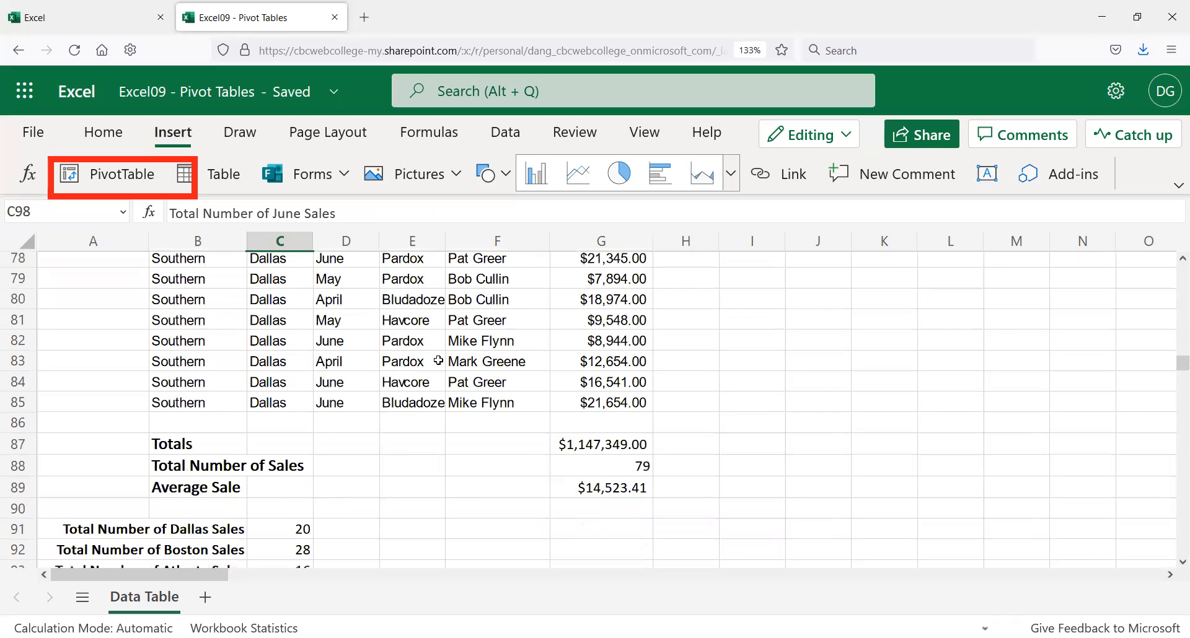
Step: Show the COUNTIF formulas behind the Dallas, Chicago, Atlanta, April, May and June counts
left_click(471, 321)
scroll(314, 445, "down", 3)
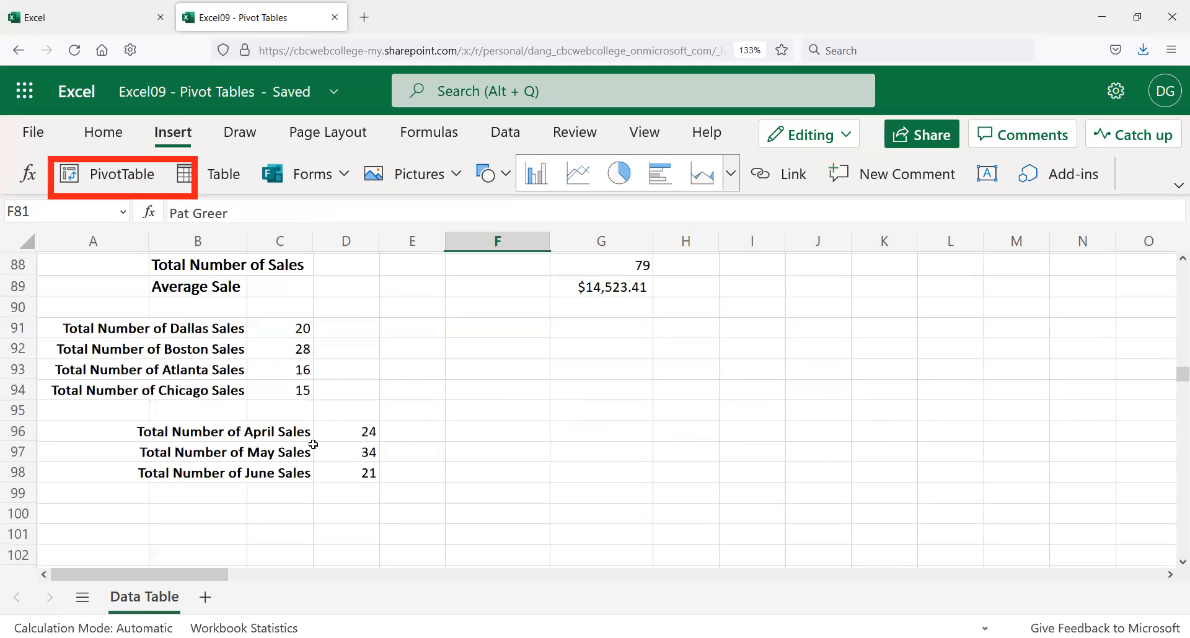
left_click(334, 392)
left_click(300, 325)
left_click(303, 390)
left_click(302, 371)
left_click(298, 329)
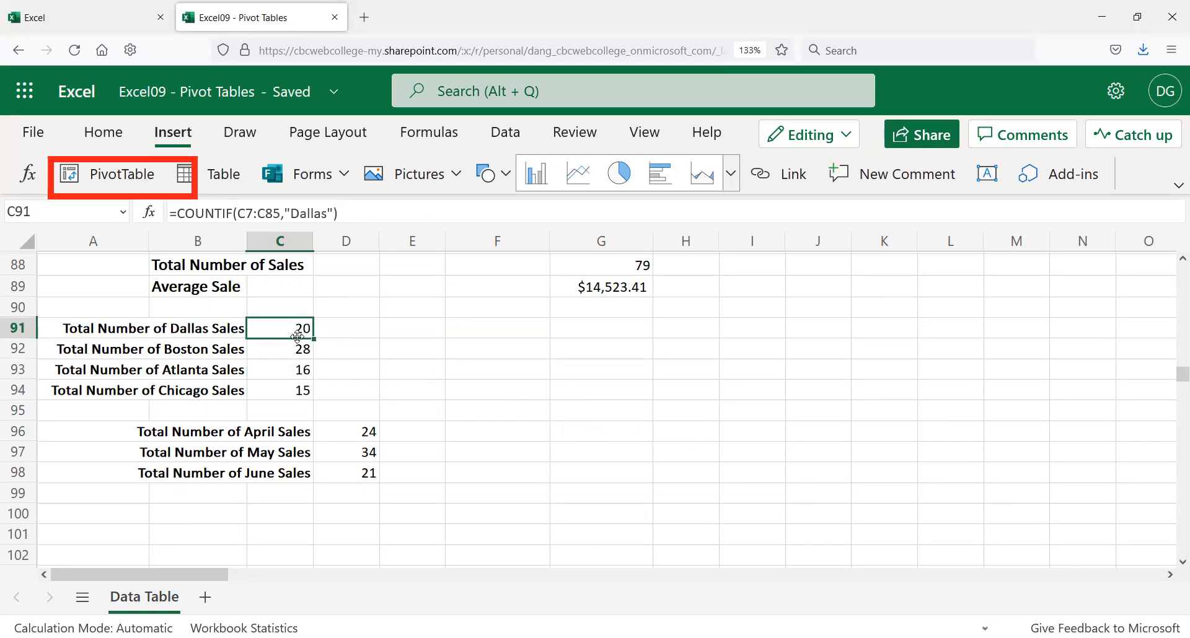
left_click(357, 428)
left_click(365, 476)
left_click(364, 444)
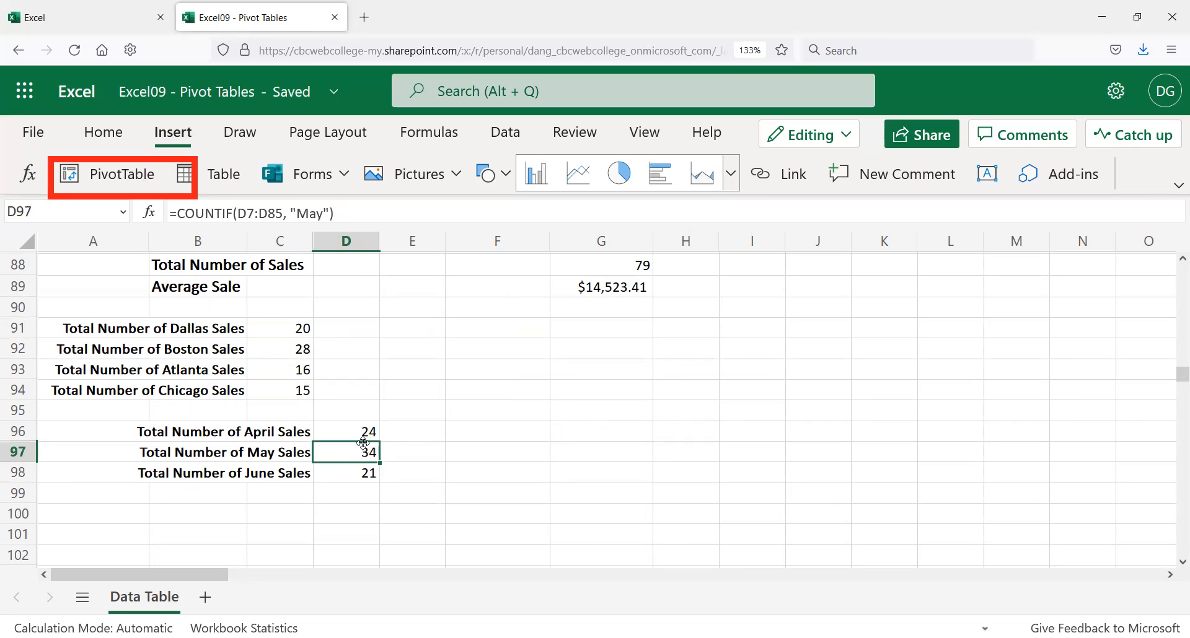
left_click(362, 432)
Step: Point out the Region, Office and Month entries in the top sales records
scroll(367, 473, "up", 5)
scroll(367, 472, "up", 13)
scroll(294, 456, "up", 11)
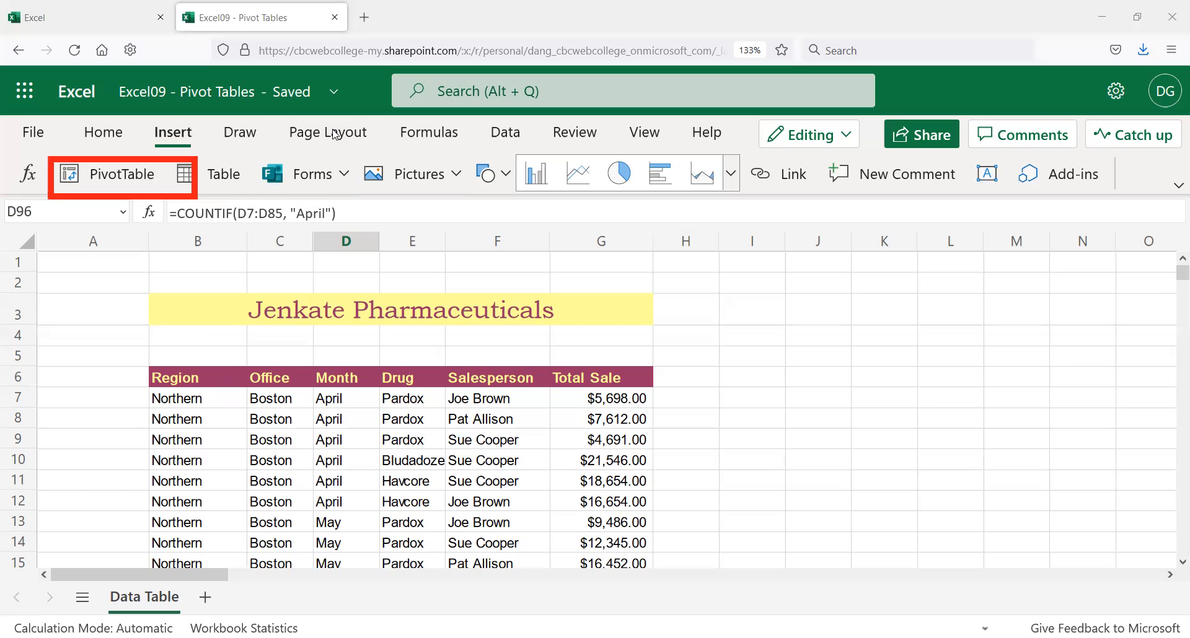
left_click(209, 397)
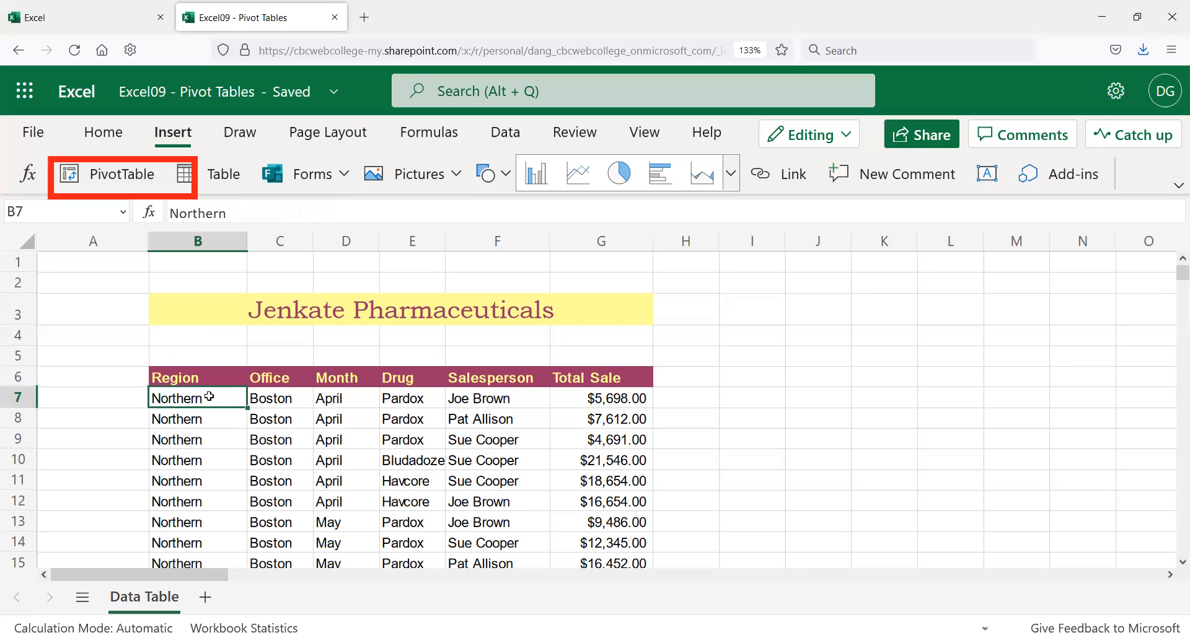
left_click(197, 422)
left_click(194, 501)
left_click(190, 524)
left_click(192, 543)
left_click(278, 437)
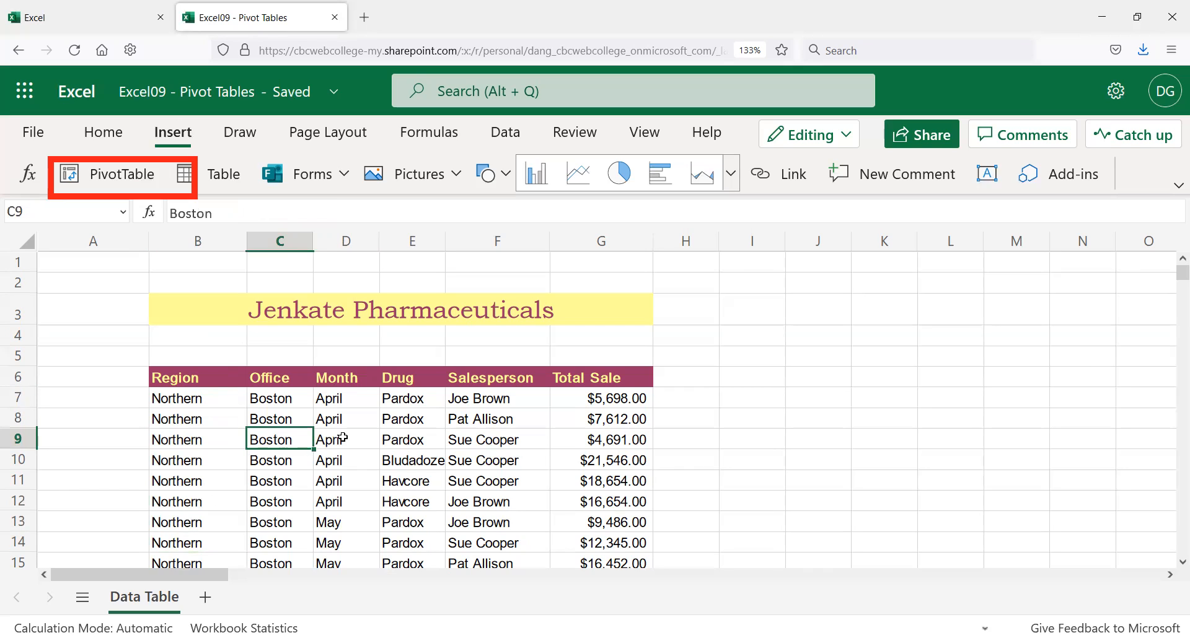
left_click(341, 437)
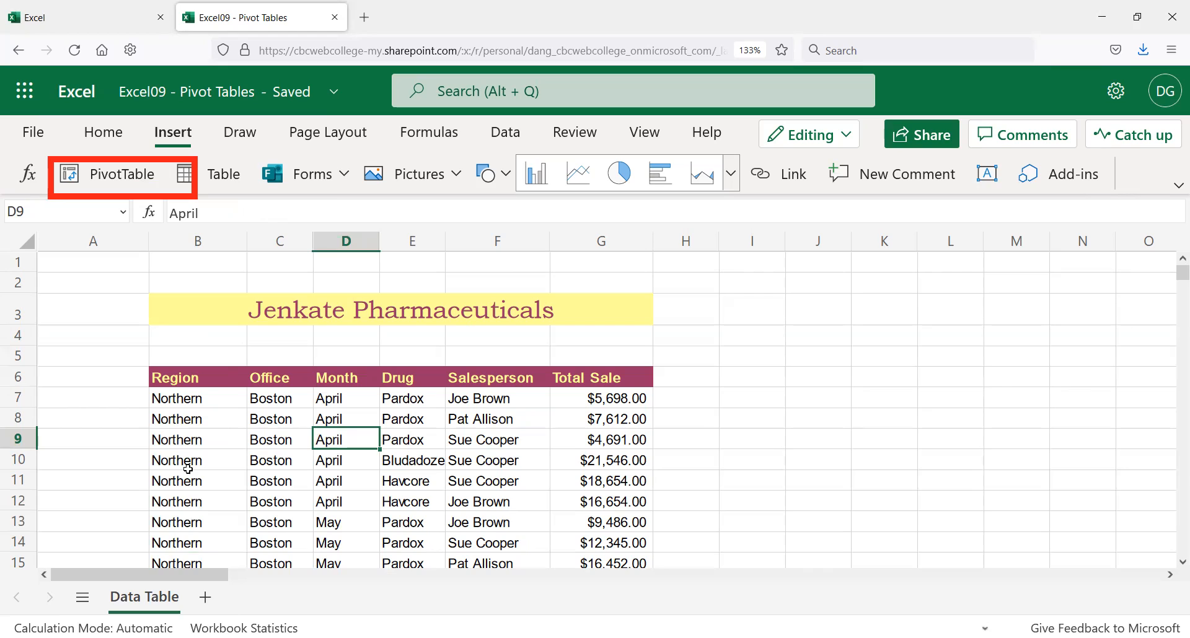
Step: Misspell the row 12 region as 'Northrn' and highlight that whole sales record
left_click(181, 497)
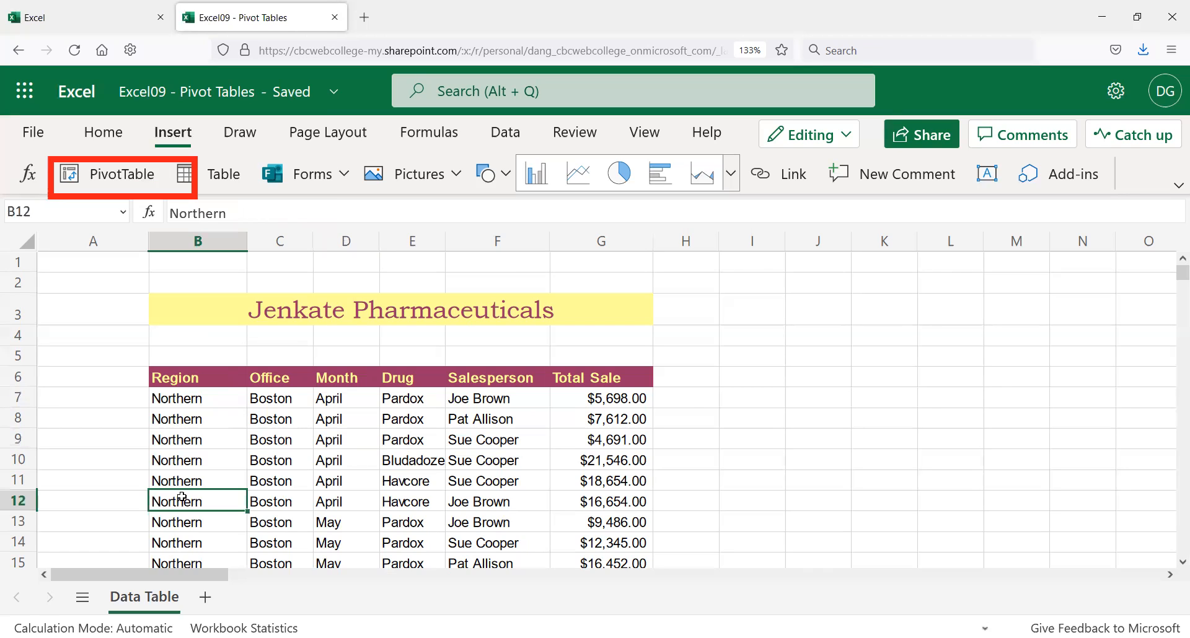
left_click(212, 213)
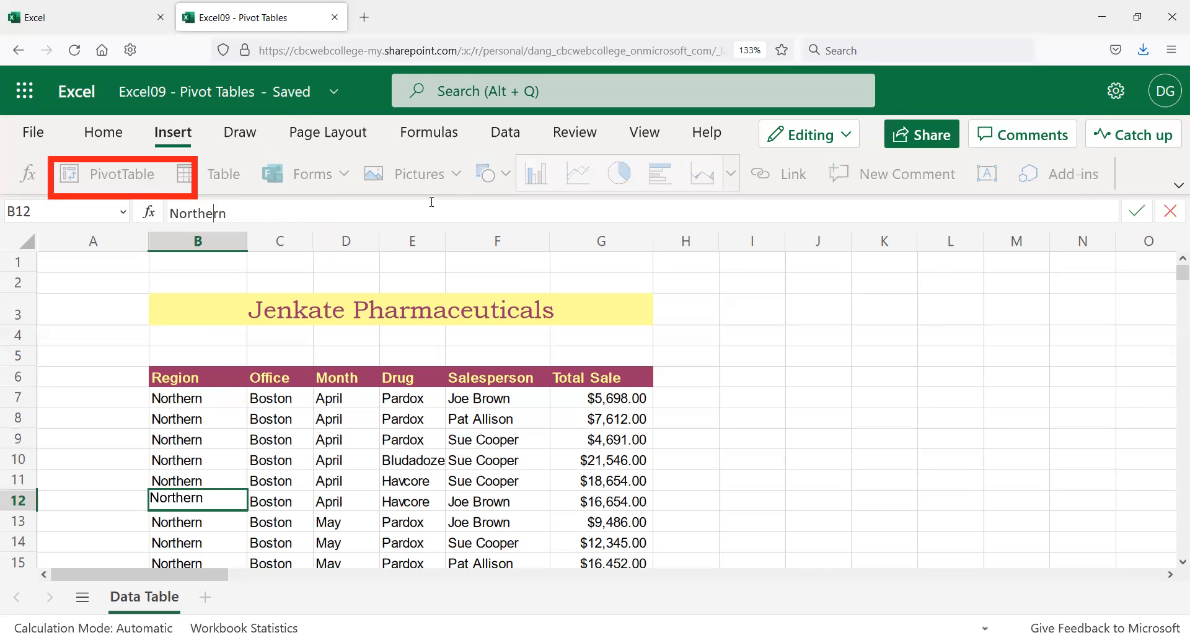
key("BackSpace")
key("Return")
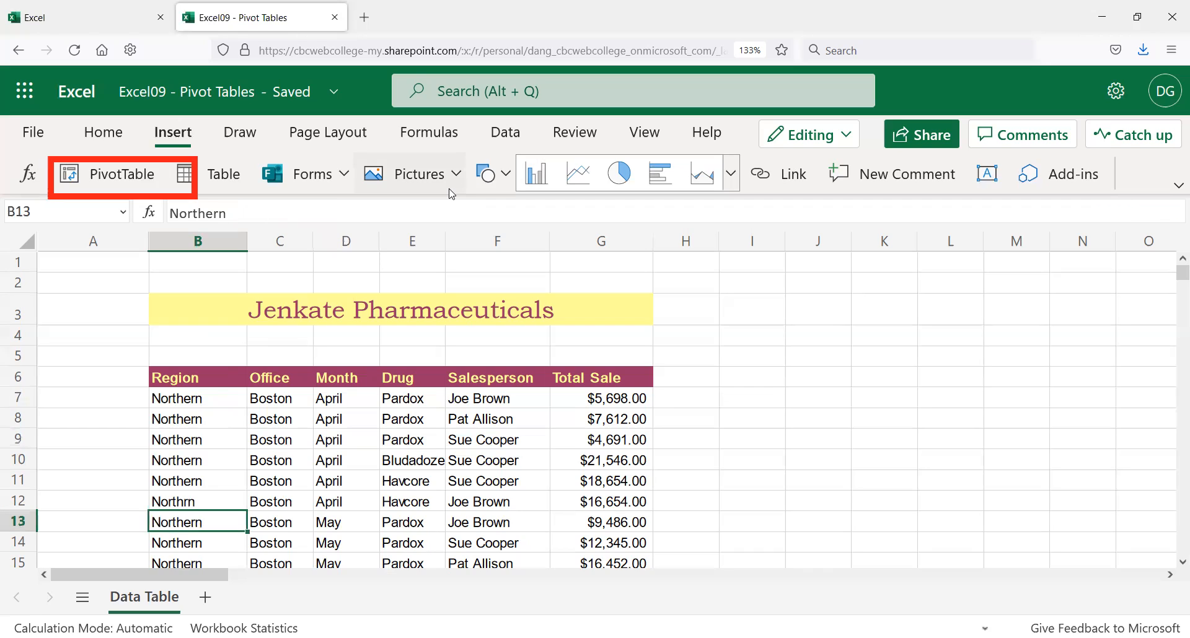
key("Up")
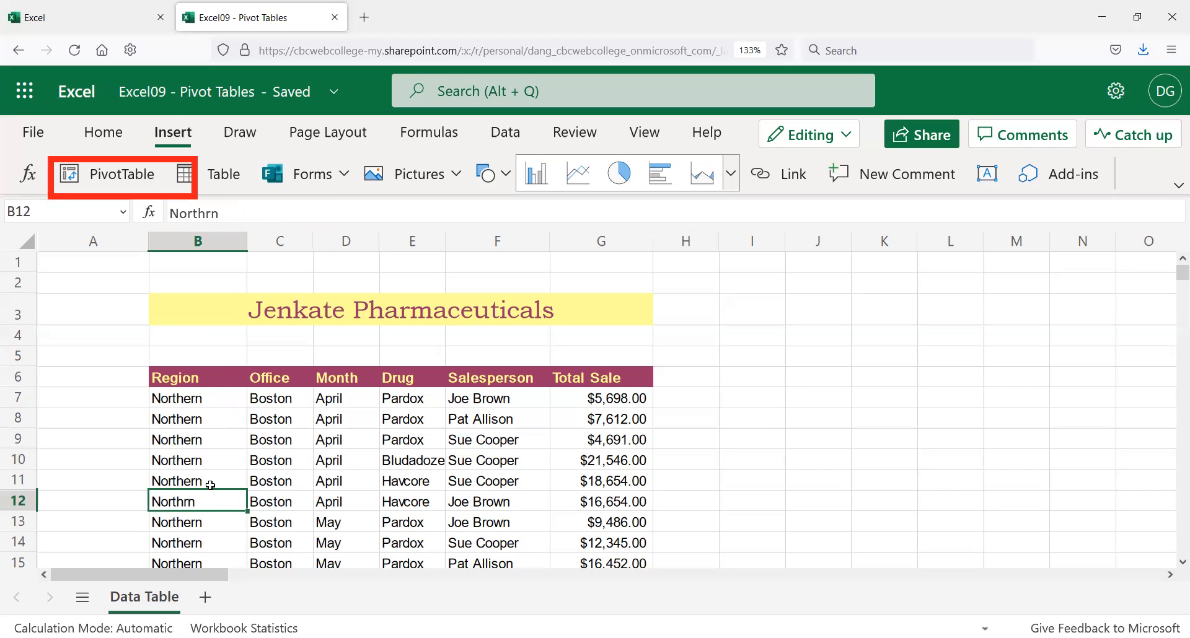
left_click_drag(233, 499, 606, 502)
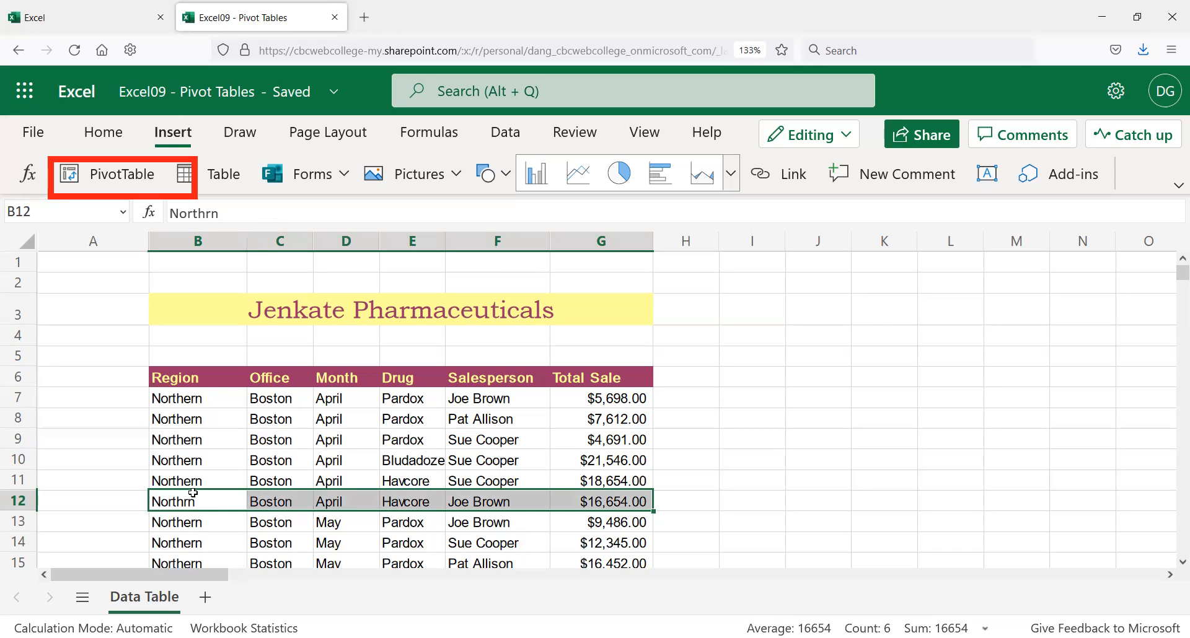
left_click(780, 434)
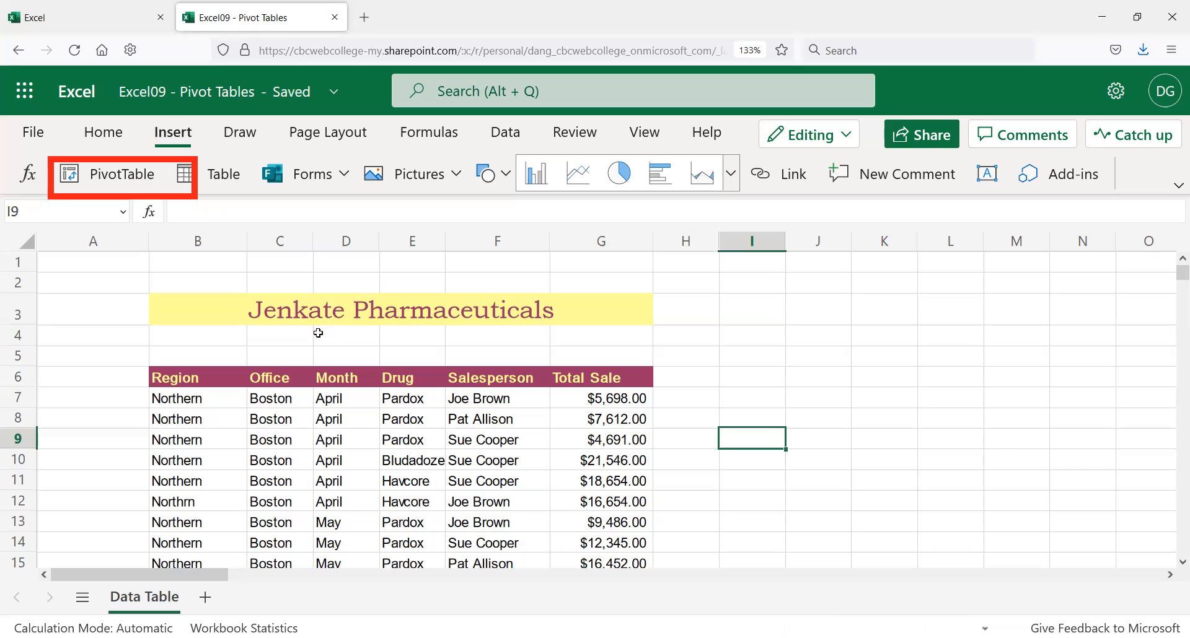
left_click(219, 500)
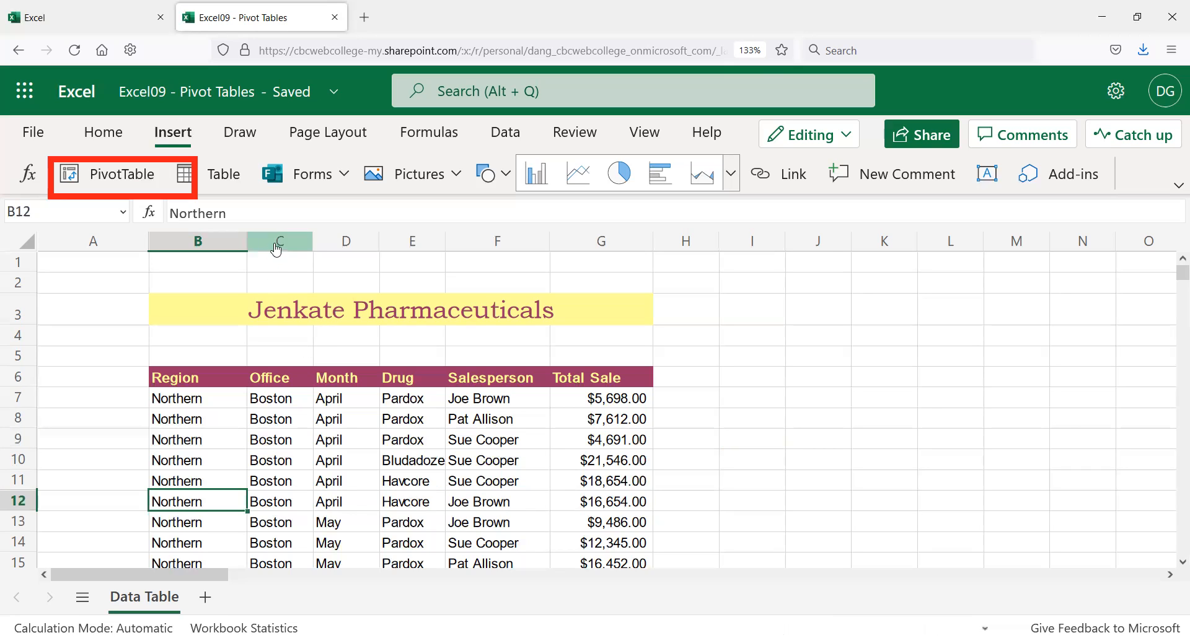
Step: Point out the Boston and other office entries in column C while browsing the data
left_click(300, 461)
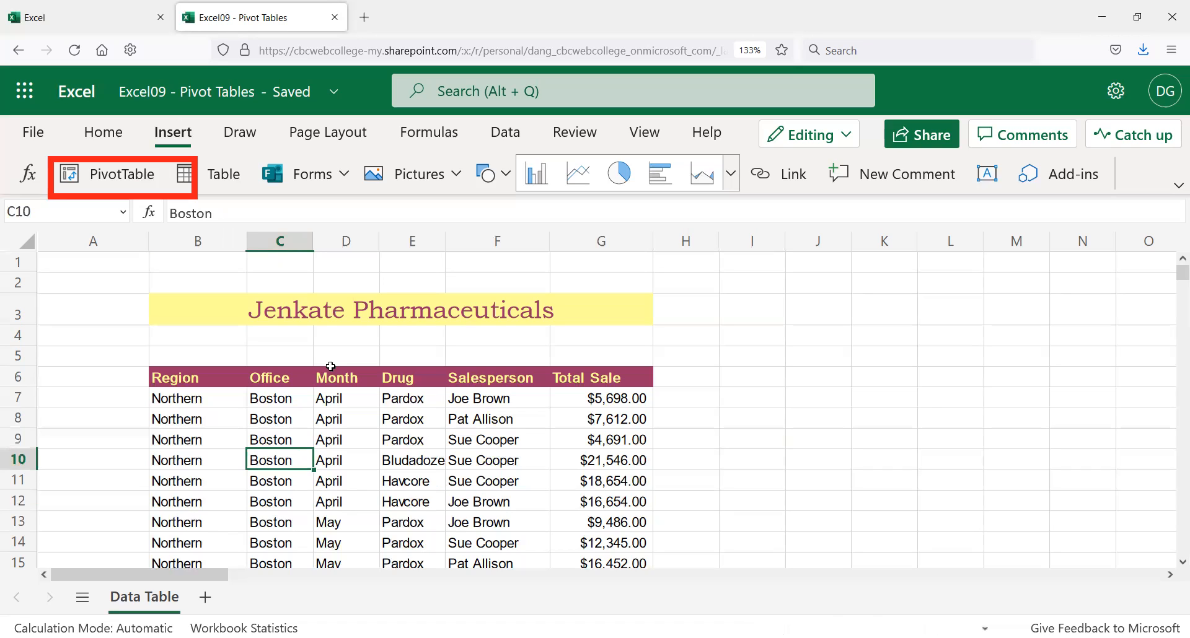
left_click(260, 401)
left_click(261, 439)
left_click(263, 520)
left_click(265, 541)
scroll(242, 493, "down", 15)
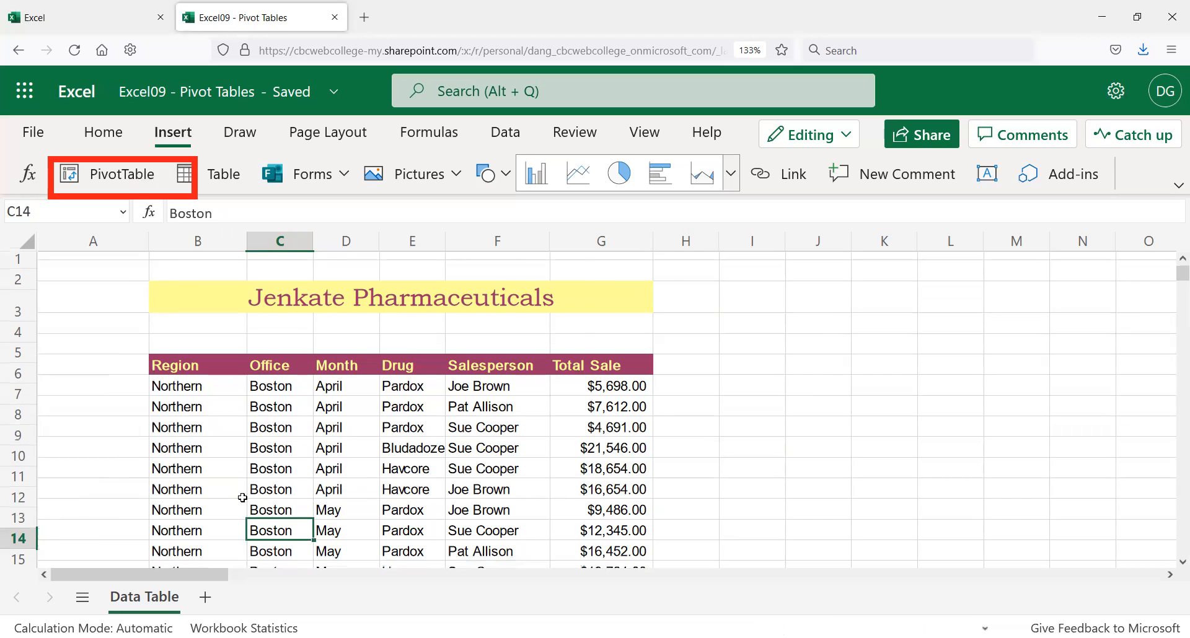
scroll(241, 490, "up", 10)
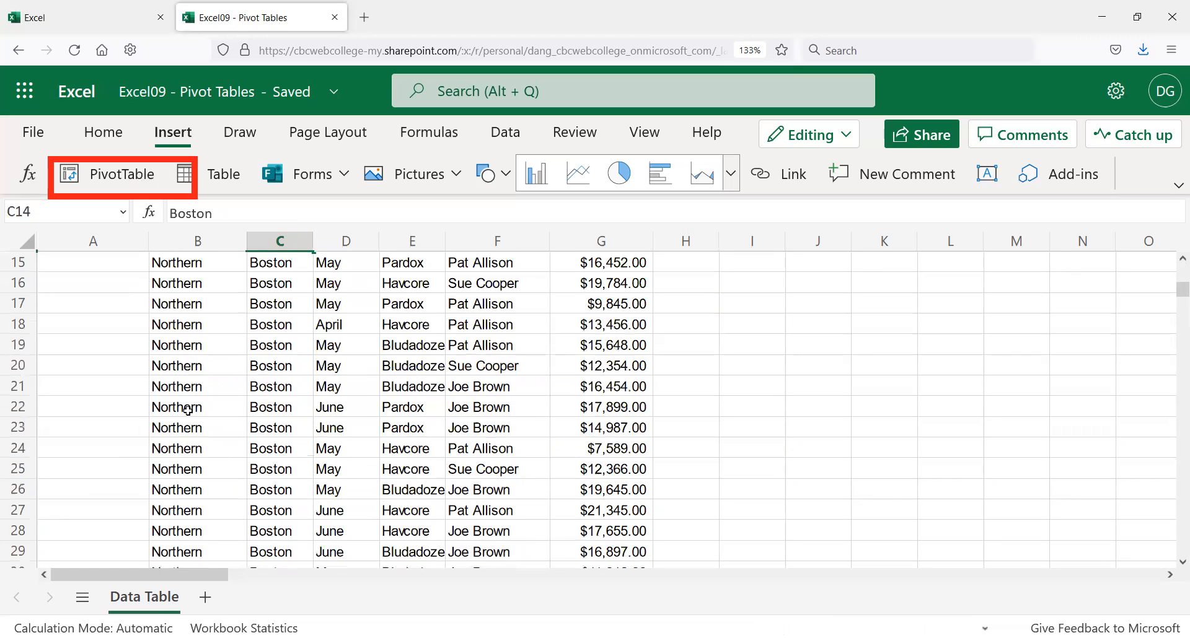
scroll(210, 380, "up", 5)
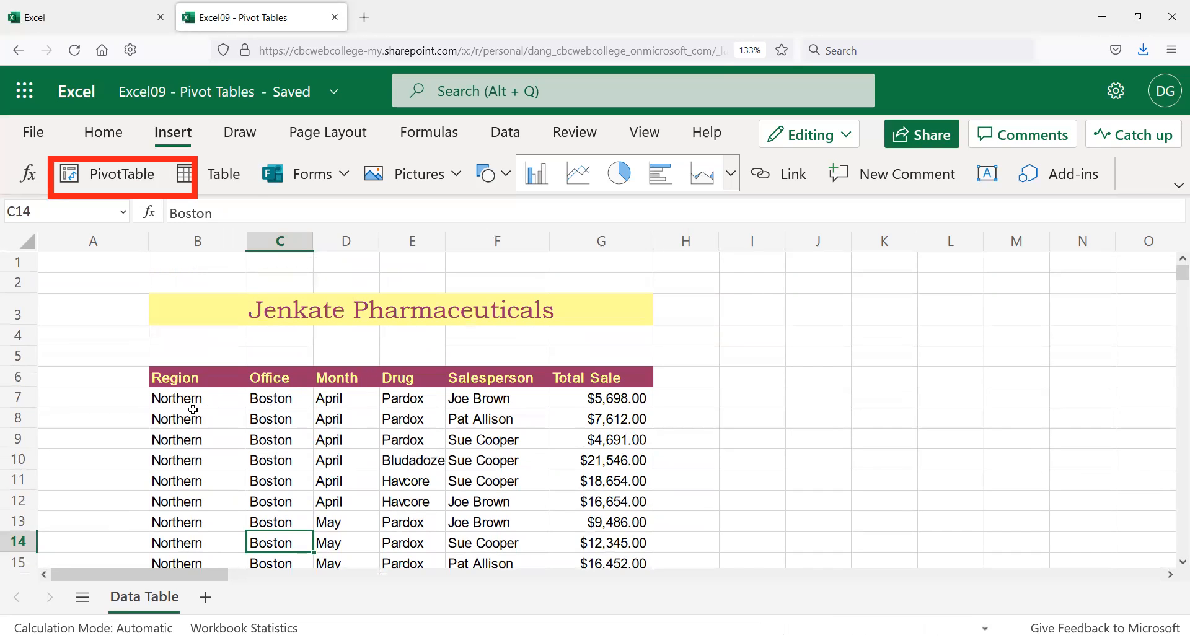
left_click(194, 401)
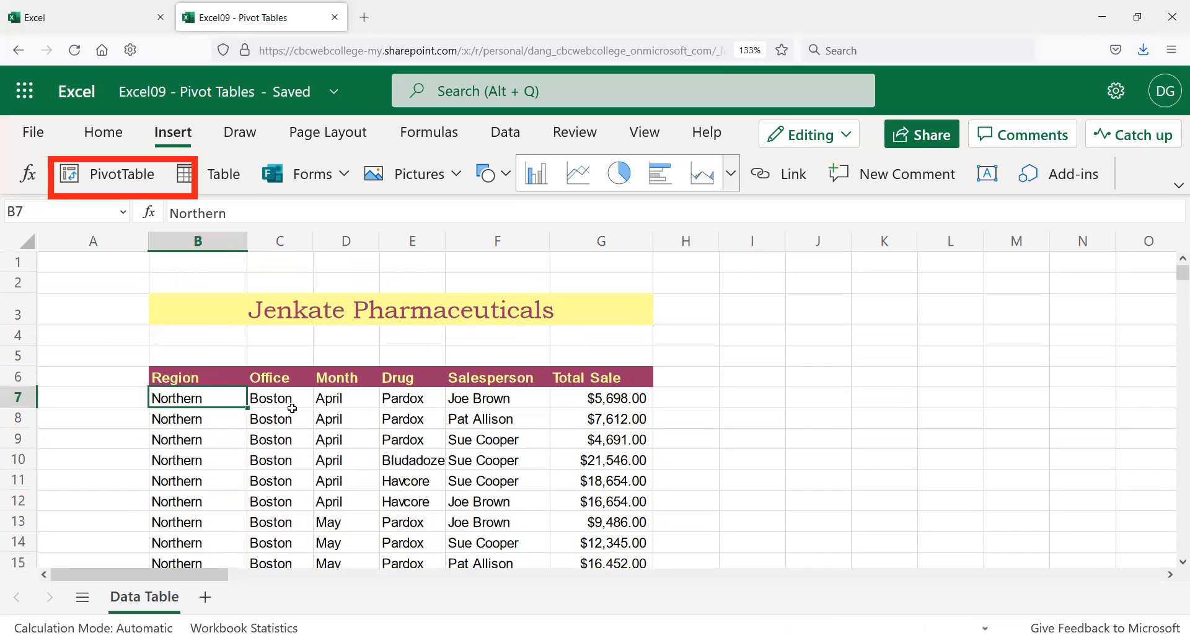
scroll(294, 414, "down", 5)
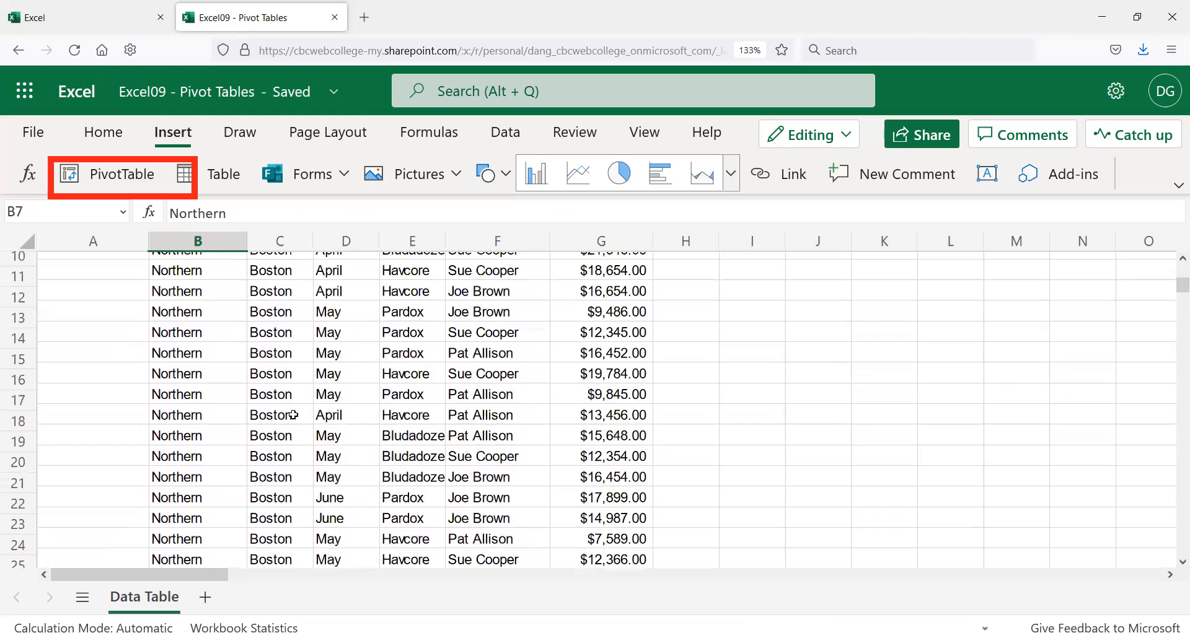
scroll(294, 415, "down", 7)
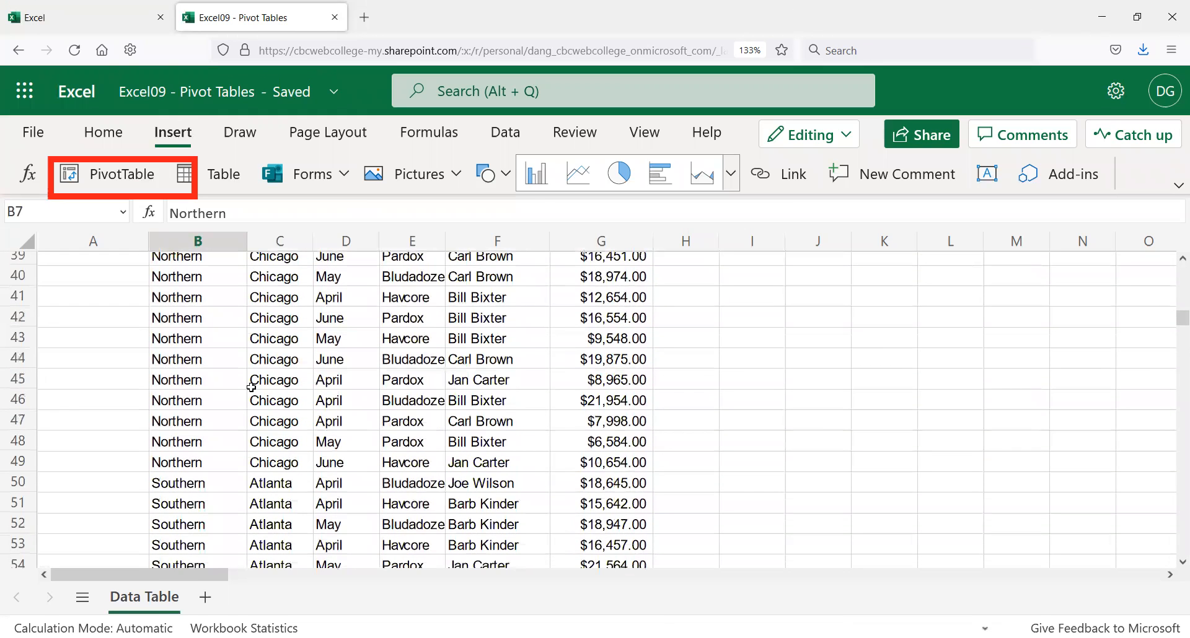
scroll(250, 390, "up", 6)
scroll(245, 396, "up", 5)
scroll(242, 400, "down", 8)
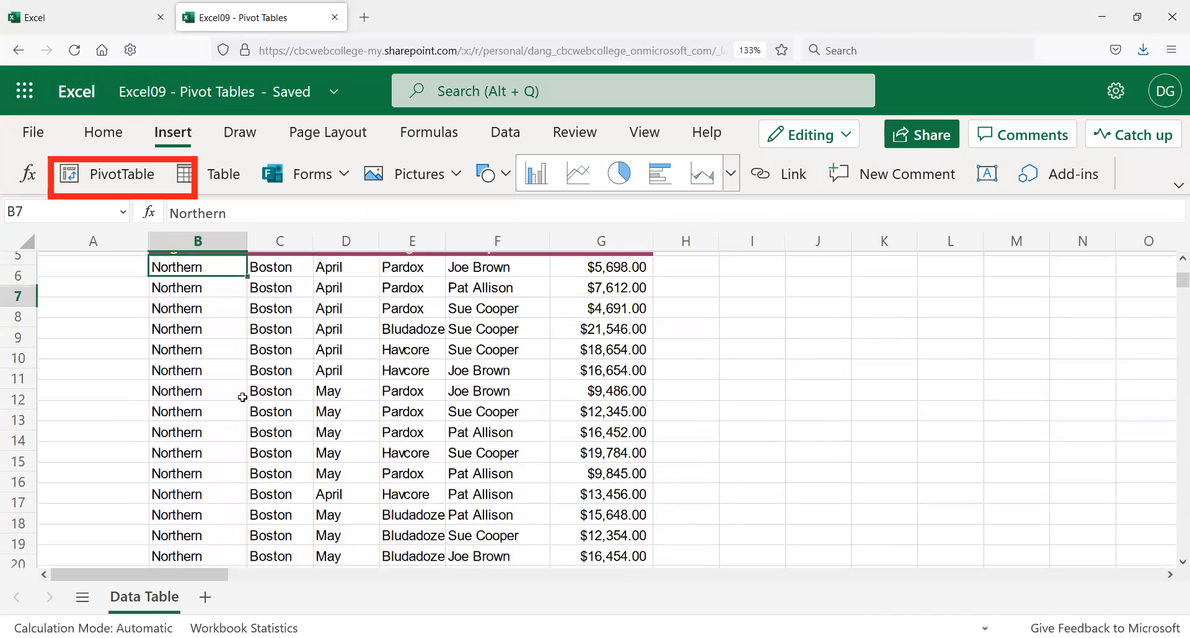
scroll(237, 407, "down", 15)
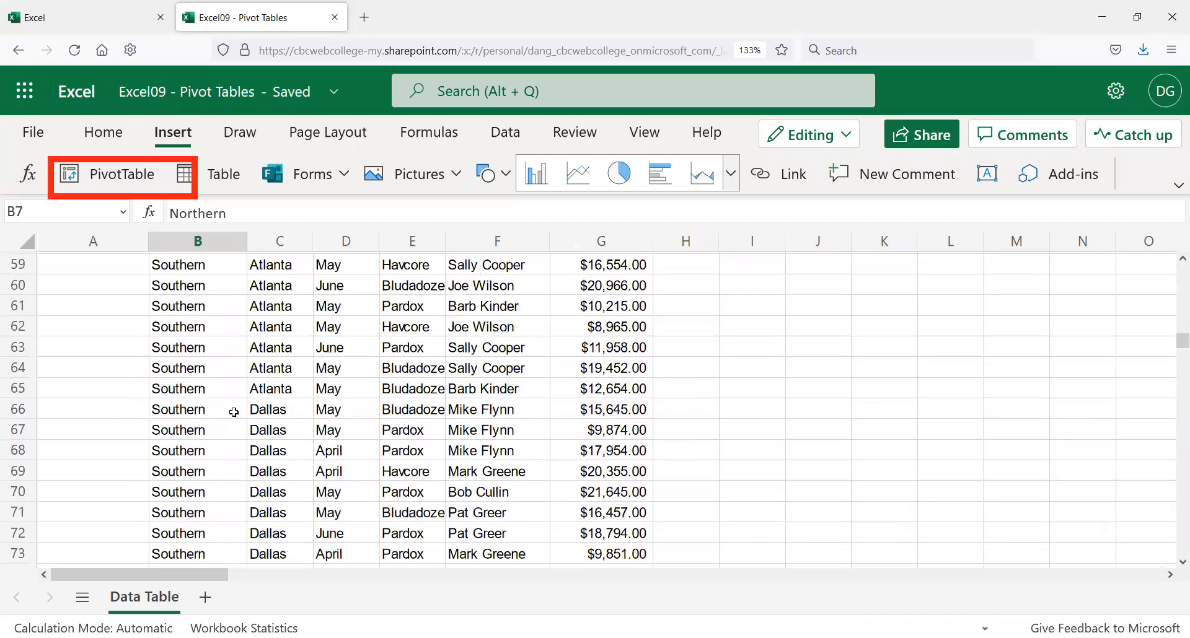
scroll(223, 410, "up", 7)
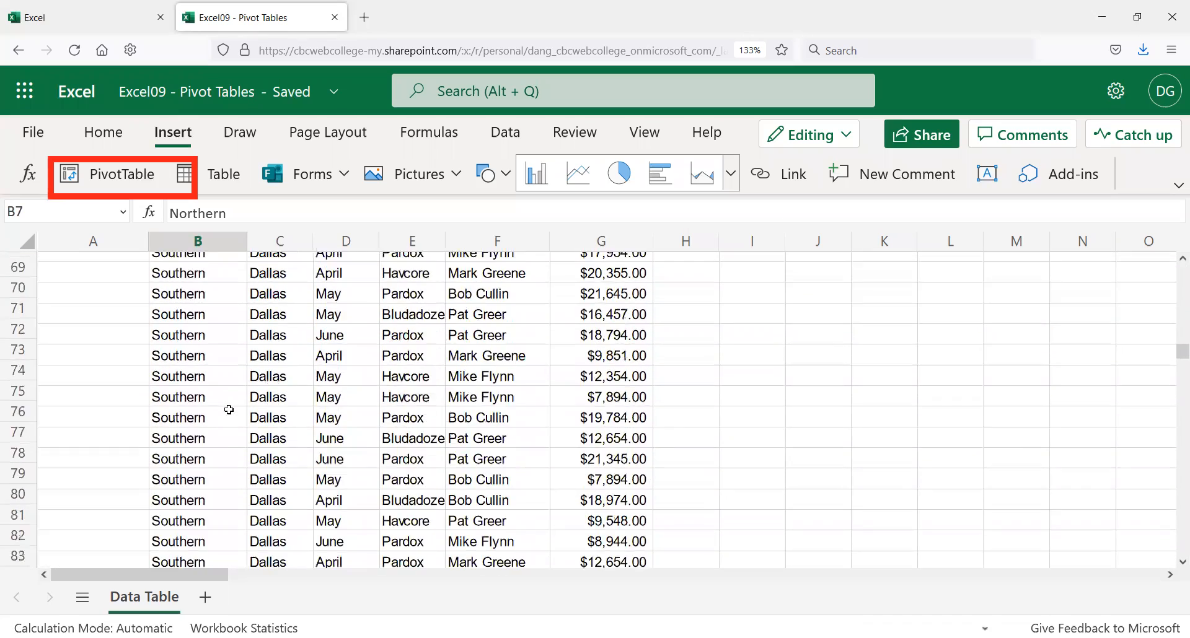
scroll(228, 411, "up", 6)
scroll(228, 411, "up", 4)
scroll(227, 412, "down", 4)
scroll(227, 412, "down", 5)
Step: Misspell the Southern entry in B64 as 'Suthern' by deleting its o
left_click(184, 475)
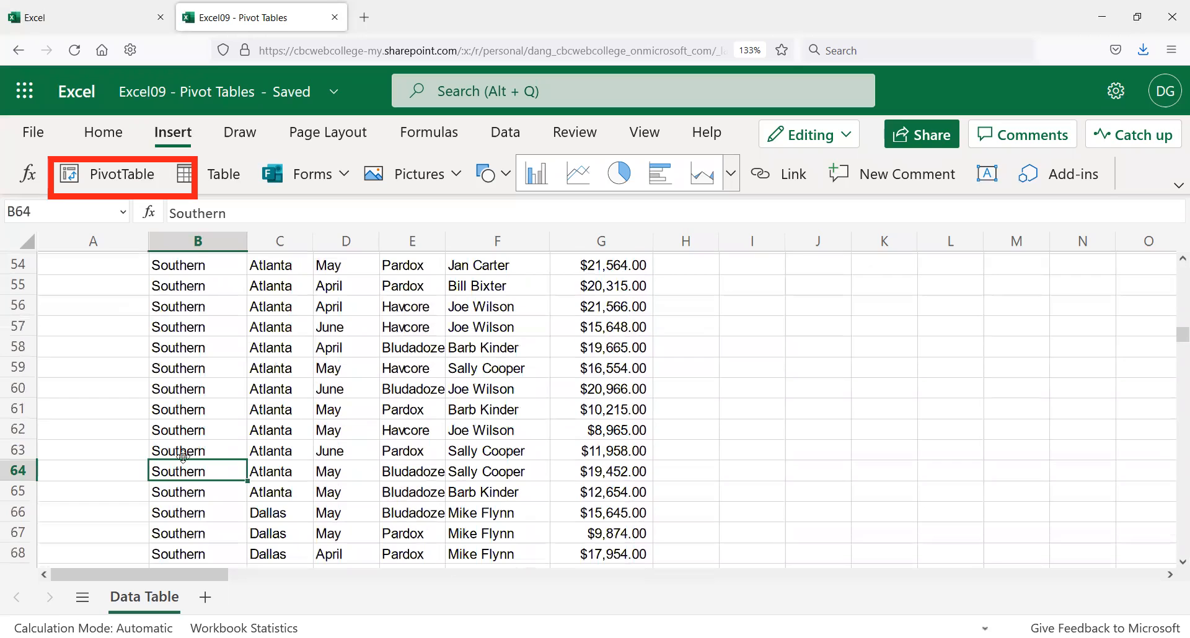
left_click(188, 215)
left_click_drag(187, 219, 189, 221)
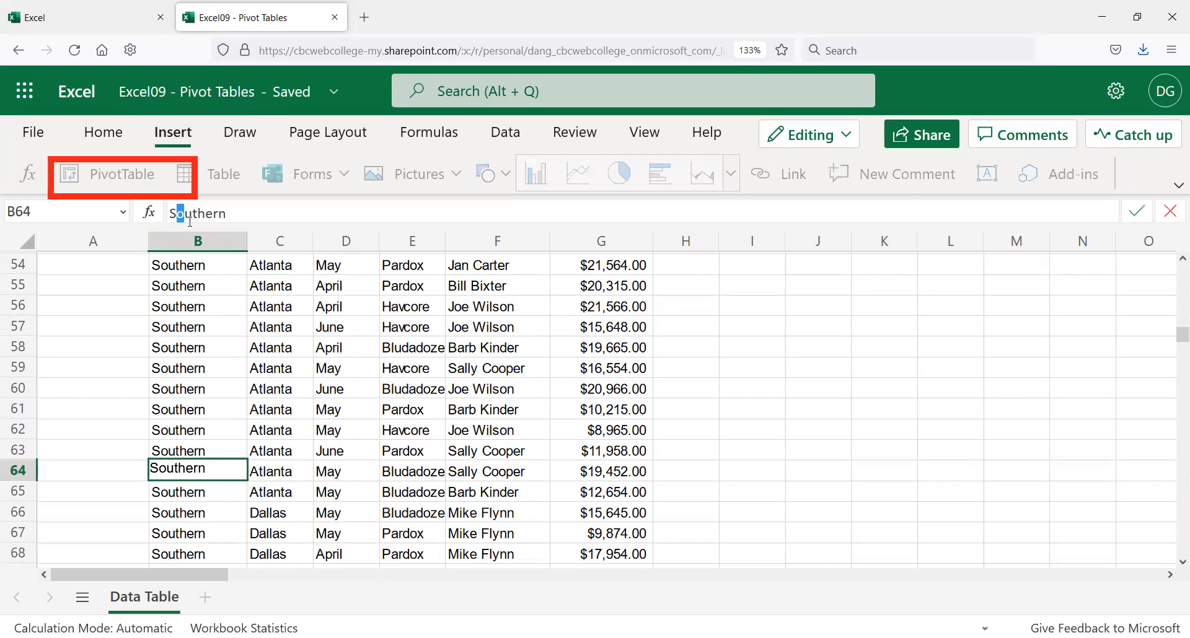
key("BackSpace")
key("Return")
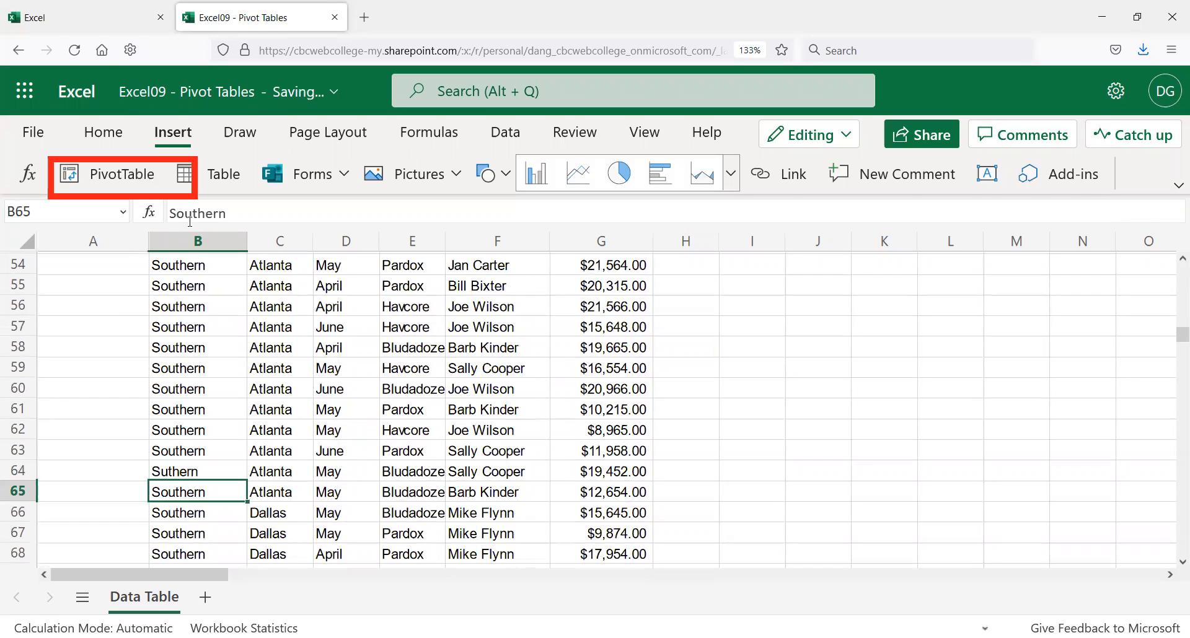
scroll(238, 407, "up", 5)
scroll(237, 408, "up", 12)
scroll(233, 372, "down", 19)
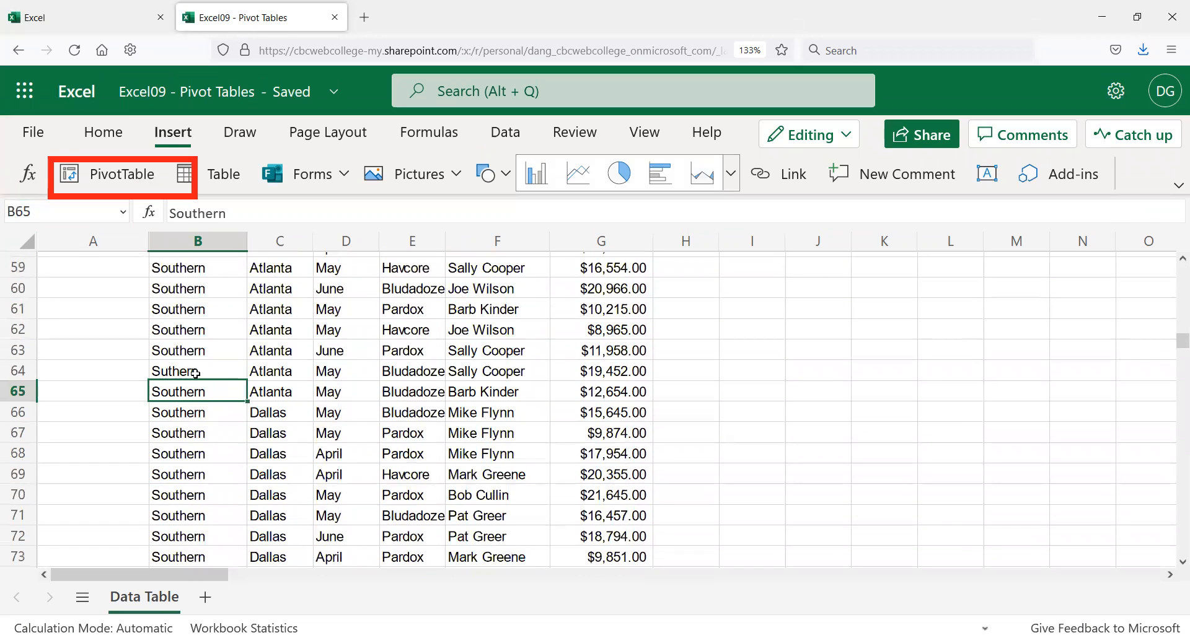
Step: Undo the B64 edit, restoring 'Southern'
left_click(196, 371)
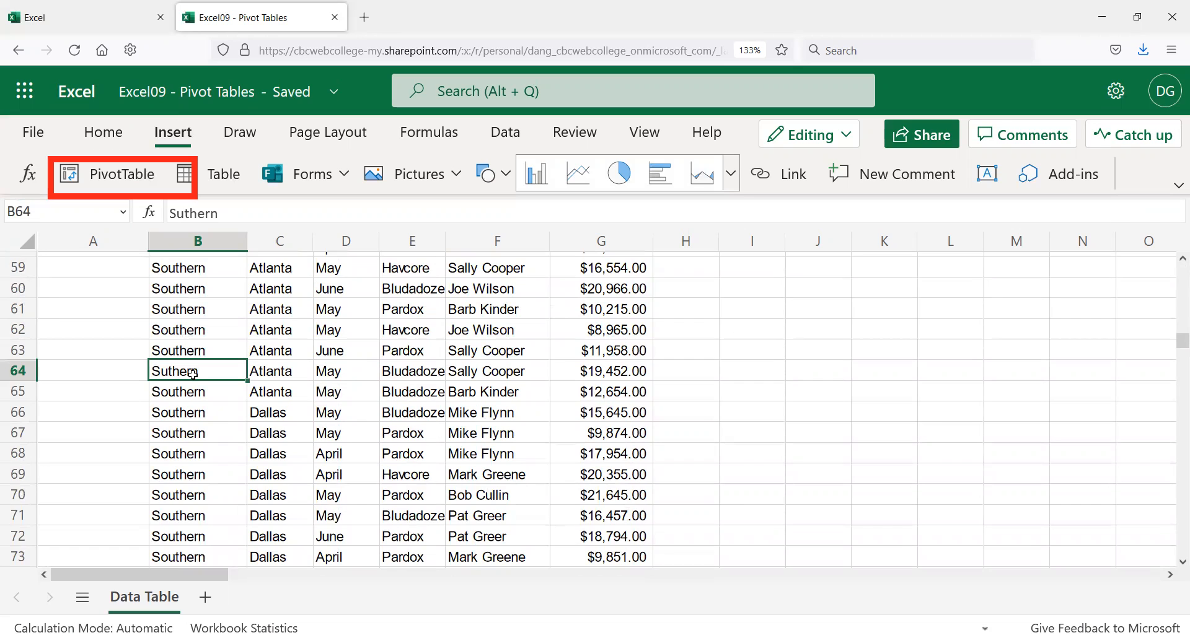
scroll(193, 375, "up", 4)
scroll(198, 381, "down", 4)
scroll(198, 381, "down", 2)
scroll(193, 375, "up", 4)
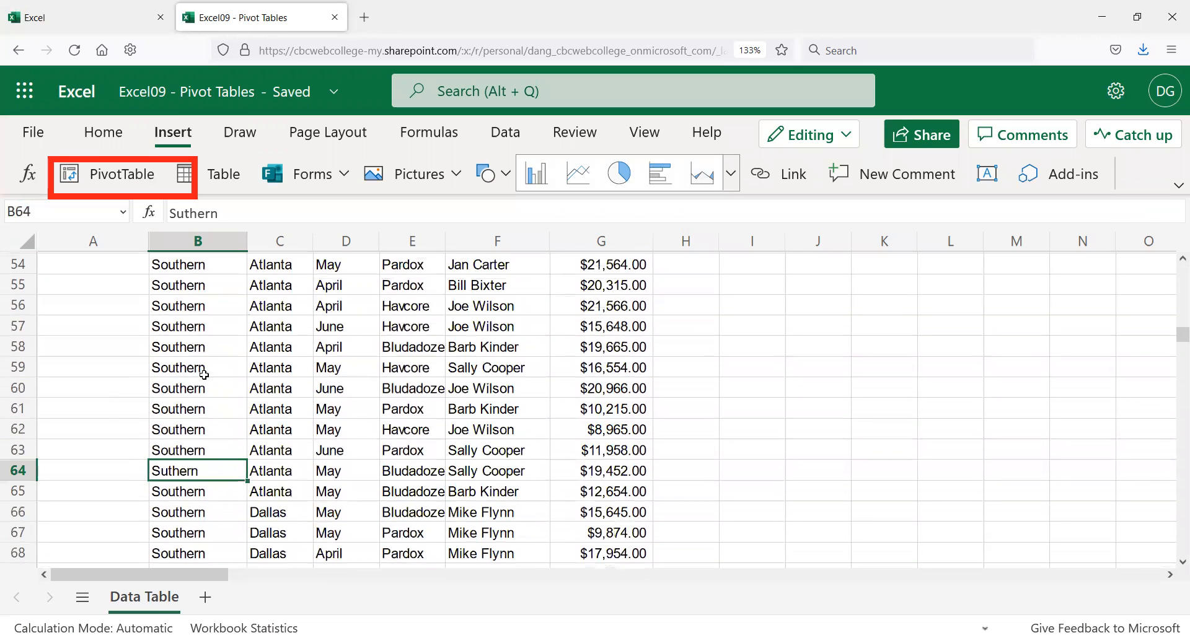
left_click(206, 371)
left_click(209, 470)
key("ctrl+z")
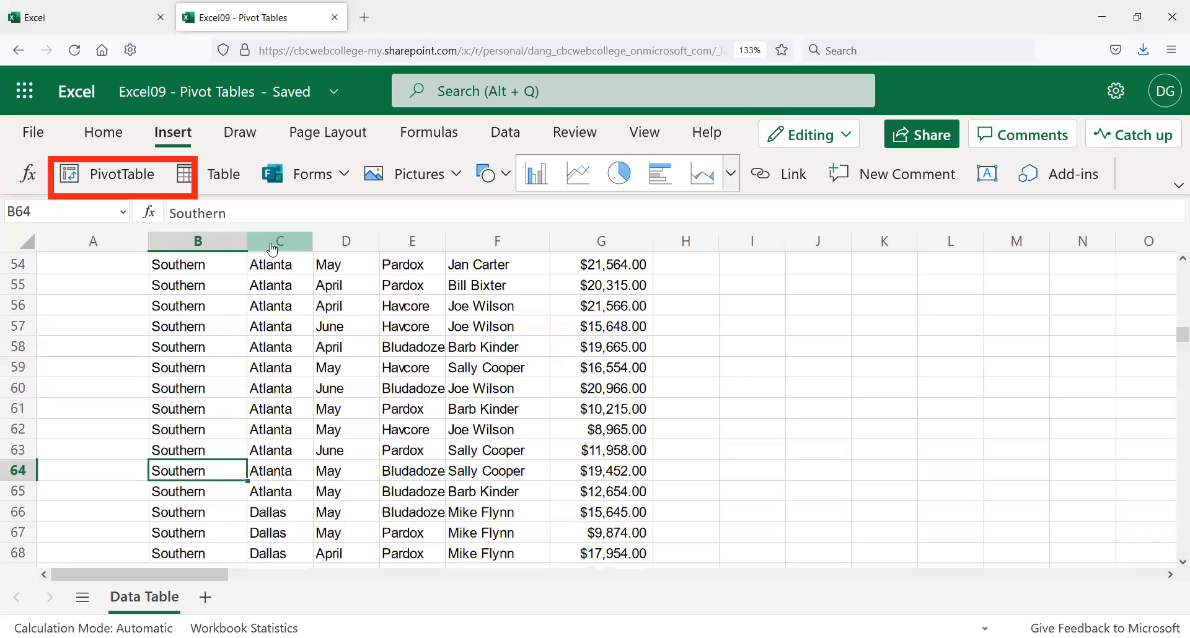
Step: Go to B7 and highlight the header row from Region to Total Sale
scroll(206, 471, "down", 2)
scroll(207, 471, "down", 10)
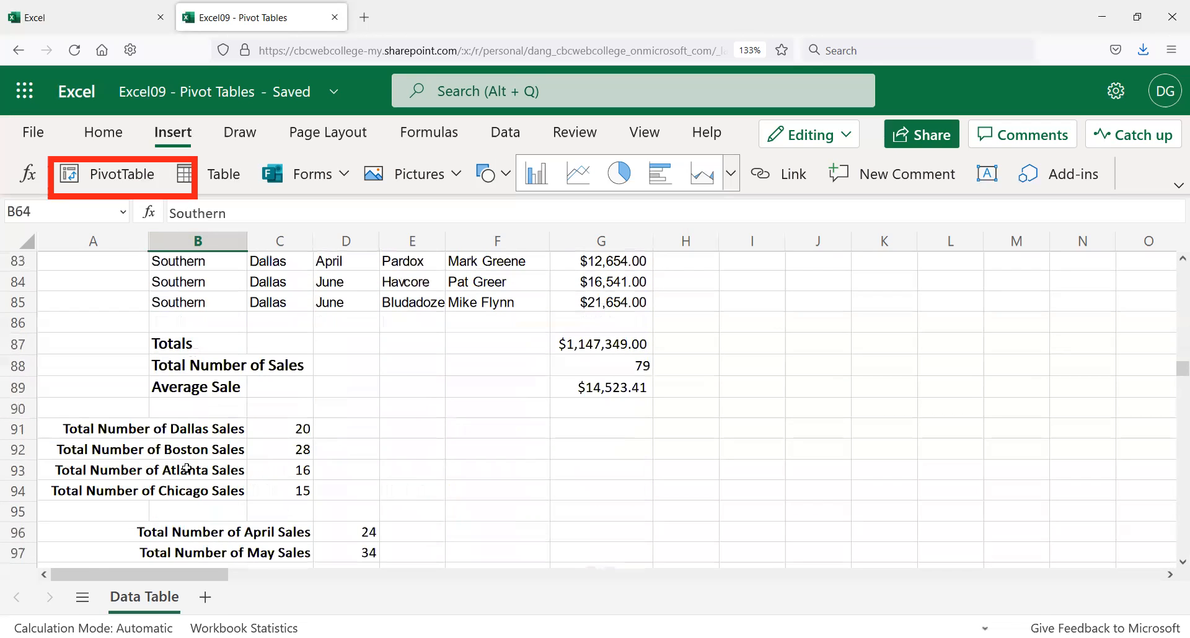
scroll(186, 468, "up", 2)
scroll(180, 435, "up", 3)
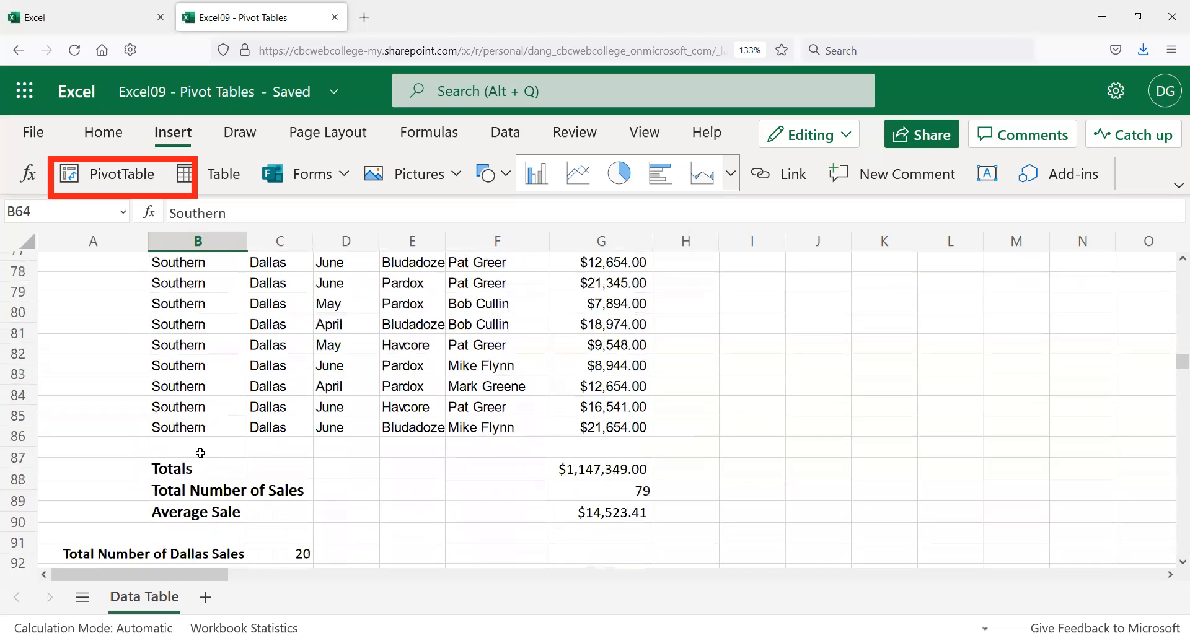
scroll(196, 434, "down", 3)
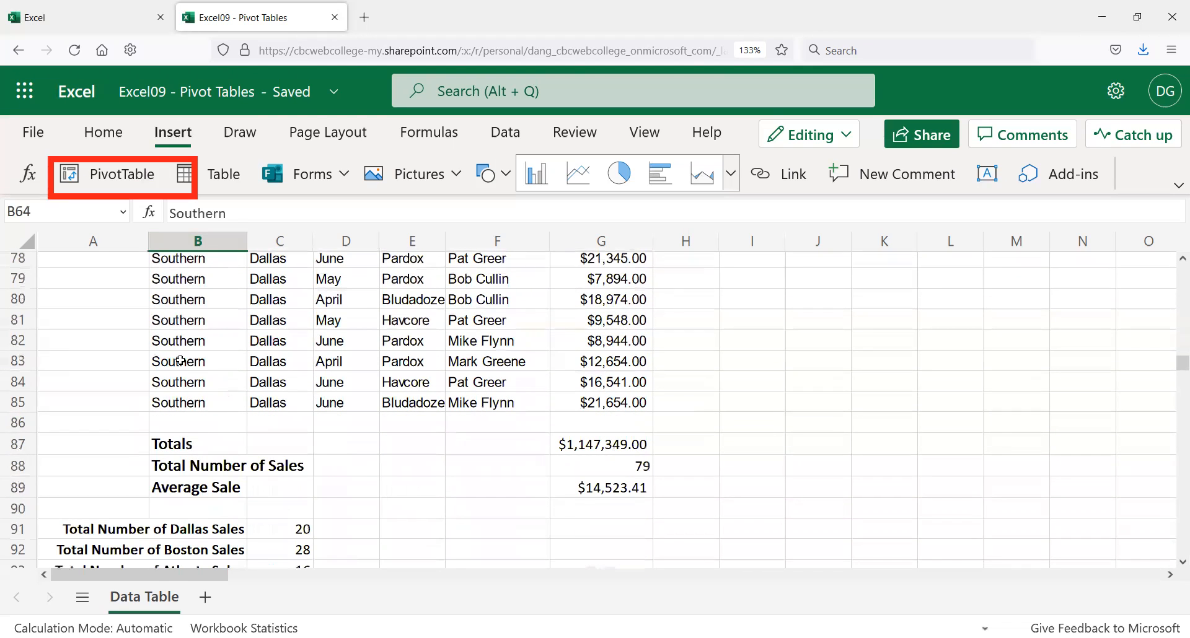
scroll(298, 339, "up", 20)
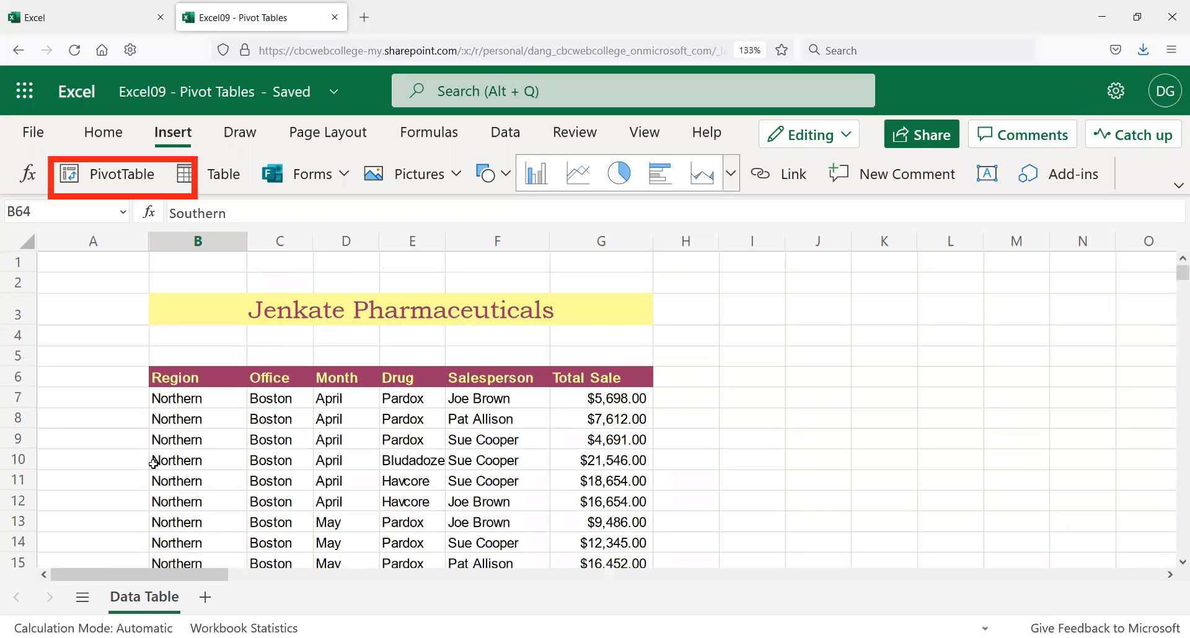
left_click(186, 398)
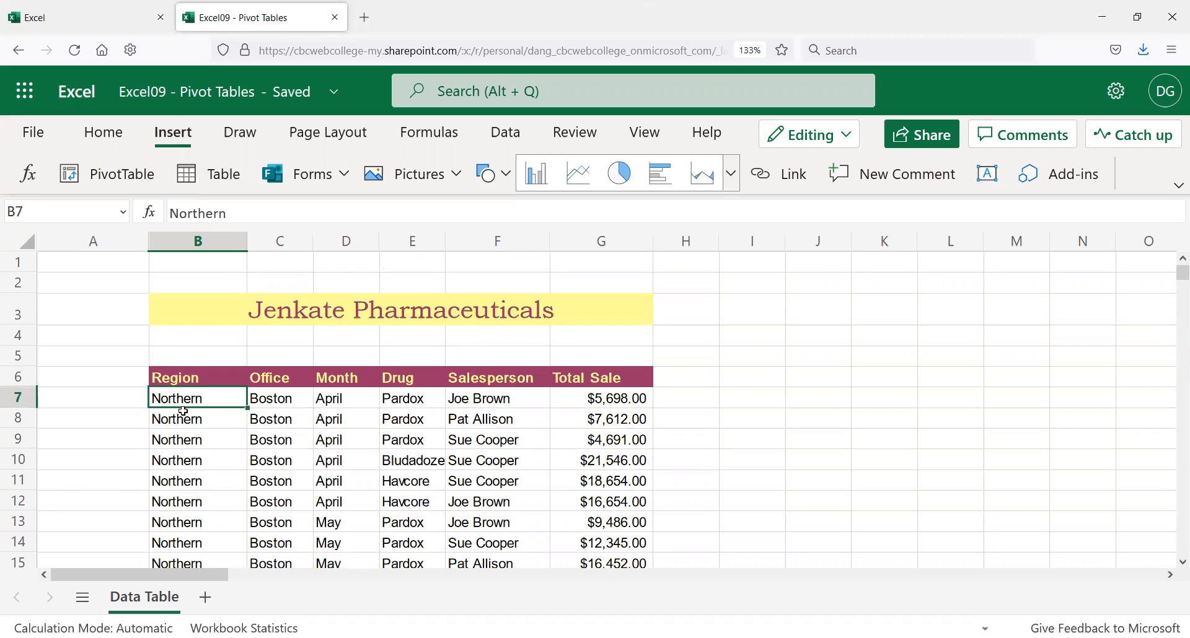
left_click_drag(194, 380, 614, 376)
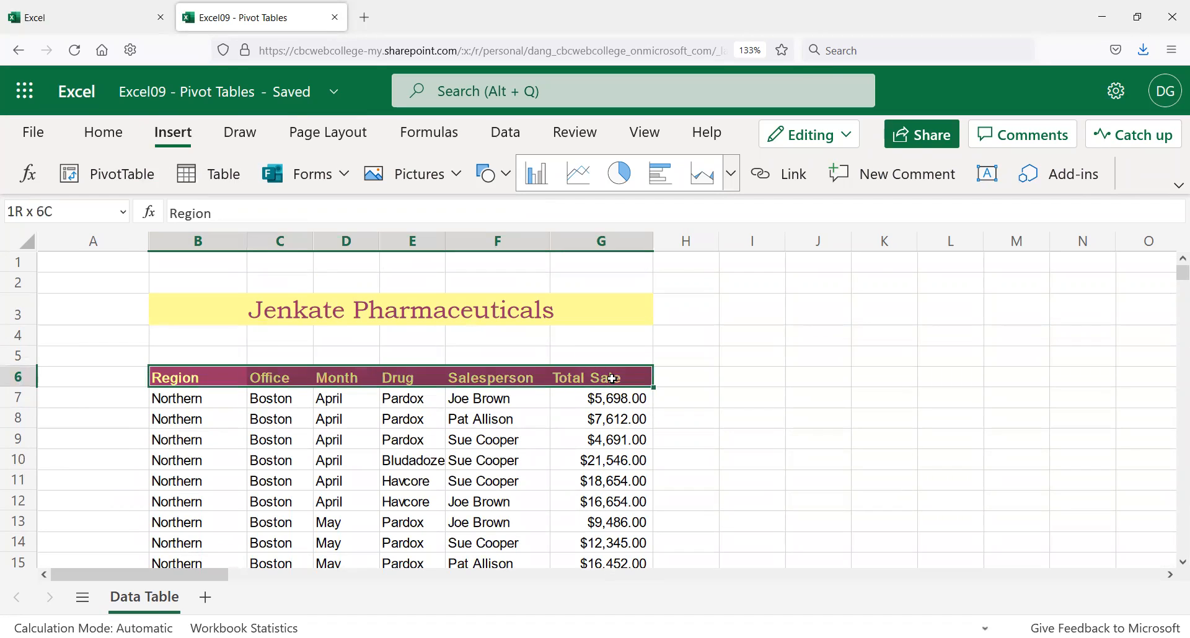
left_click(186, 399)
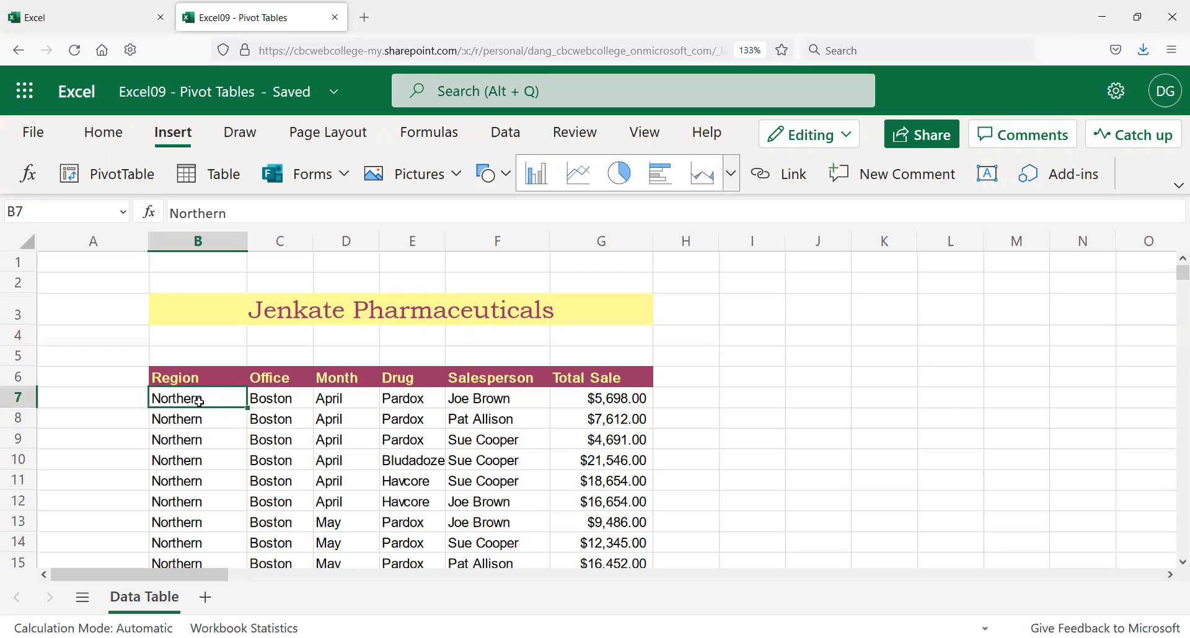
Step: Insert a blank row at row 65 to show it breaks the data, then undo it
scroll(199, 410, "down", 19)
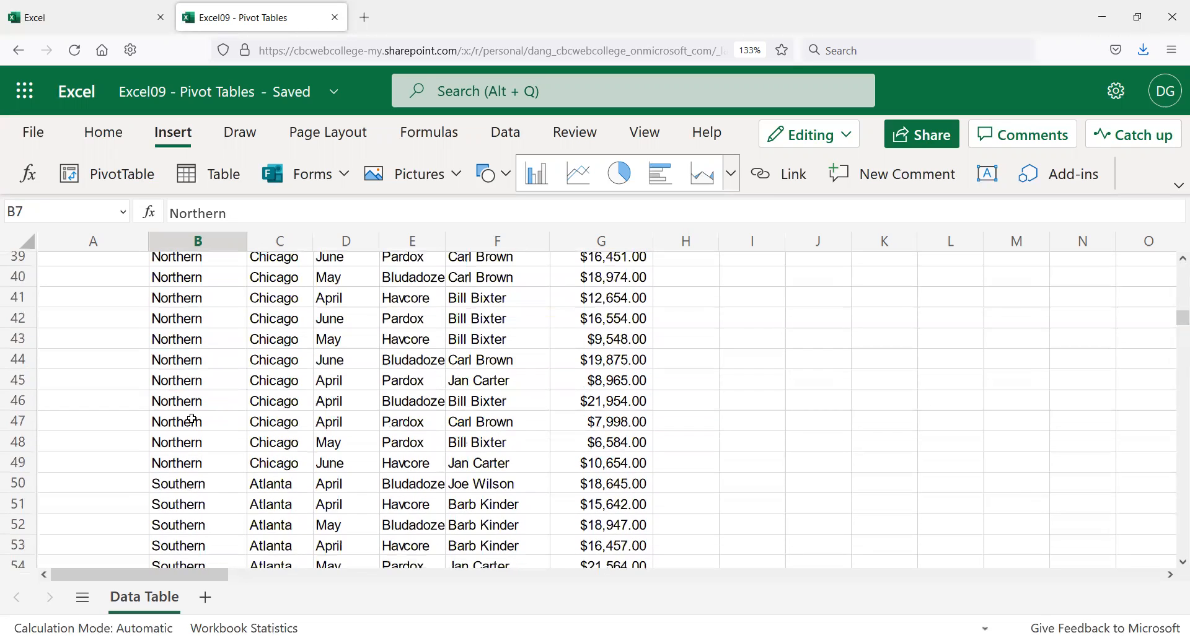
left_click(25, 396)
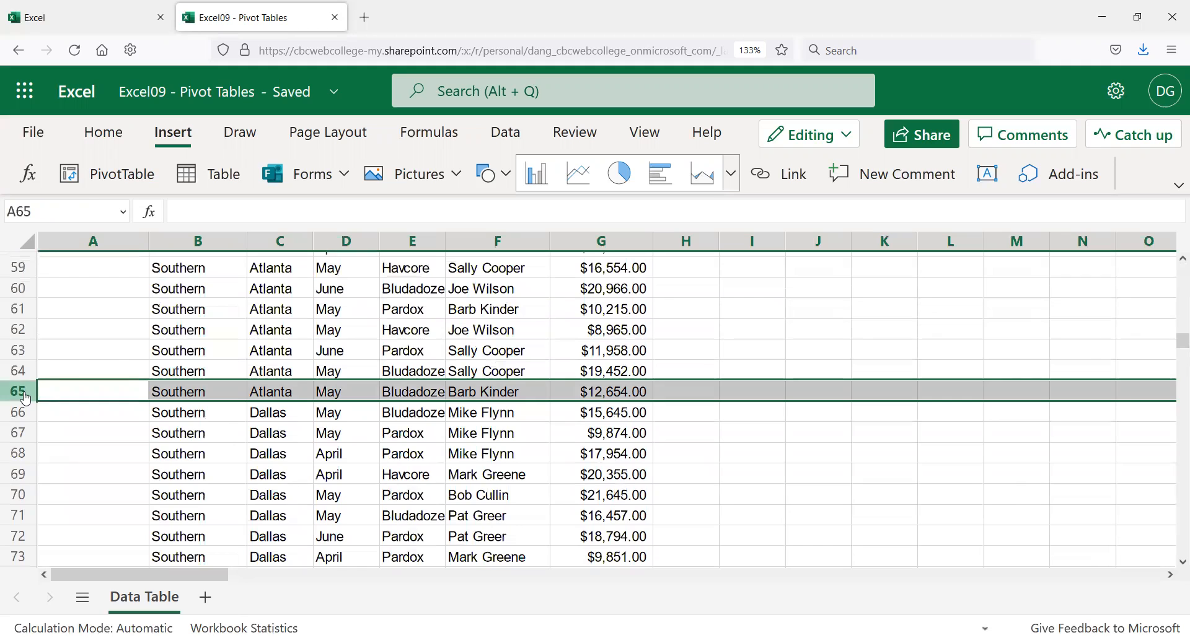
right_click(28, 397)
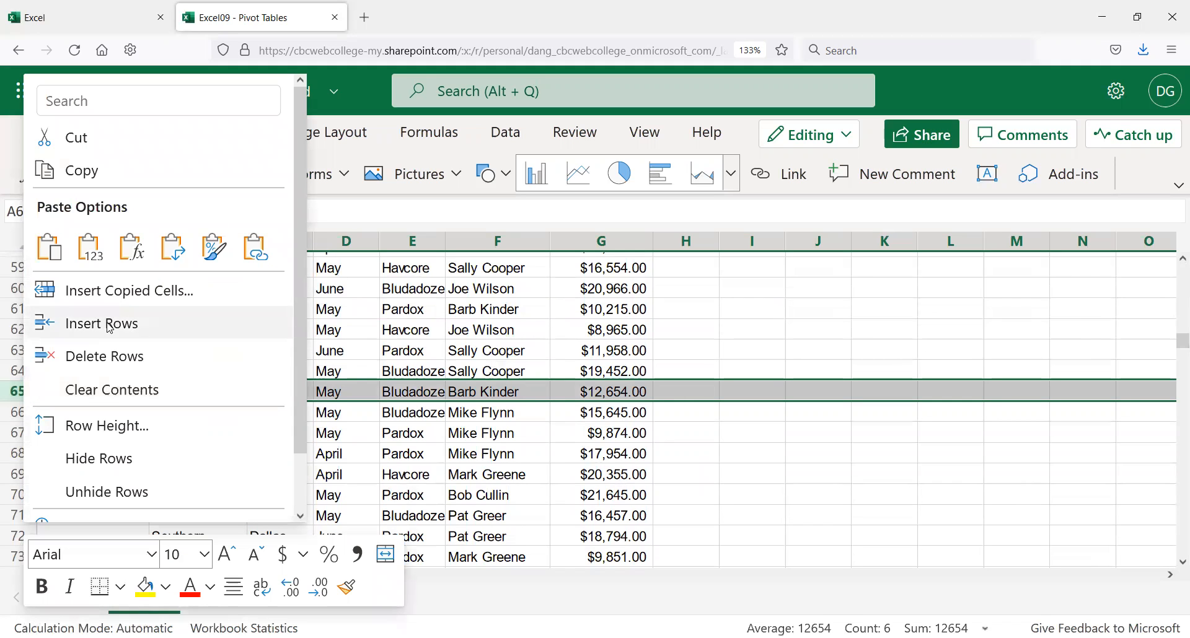
left_click(102, 324)
left_click(174, 392)
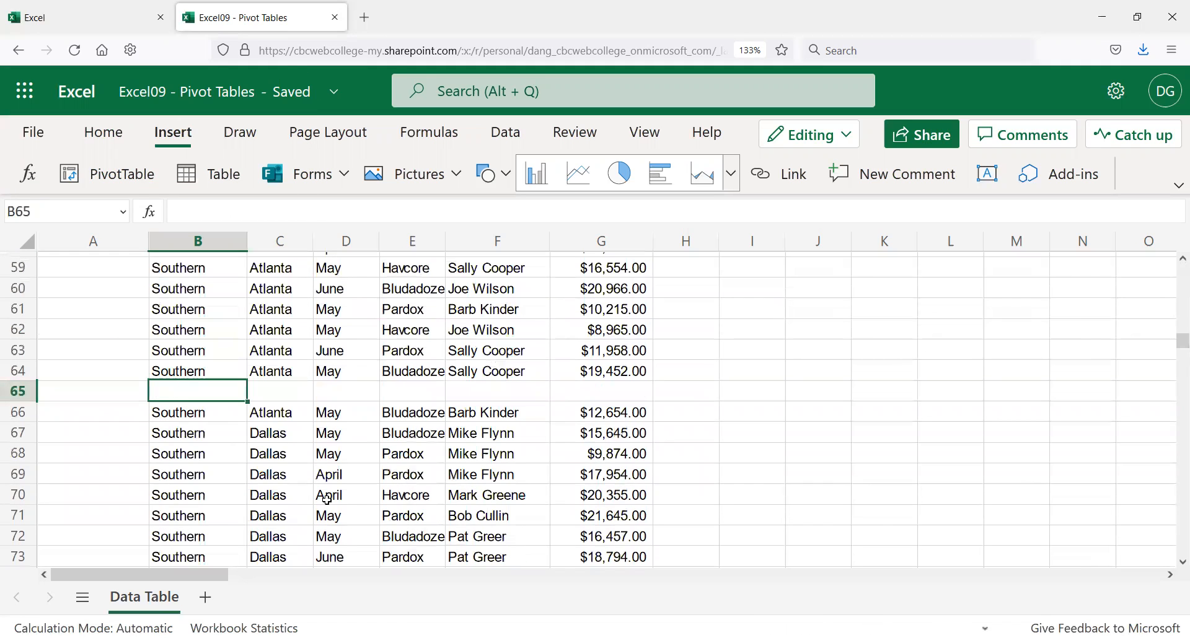
left_click_drag(177, 372, 554, 367)
key("ctrl+z")
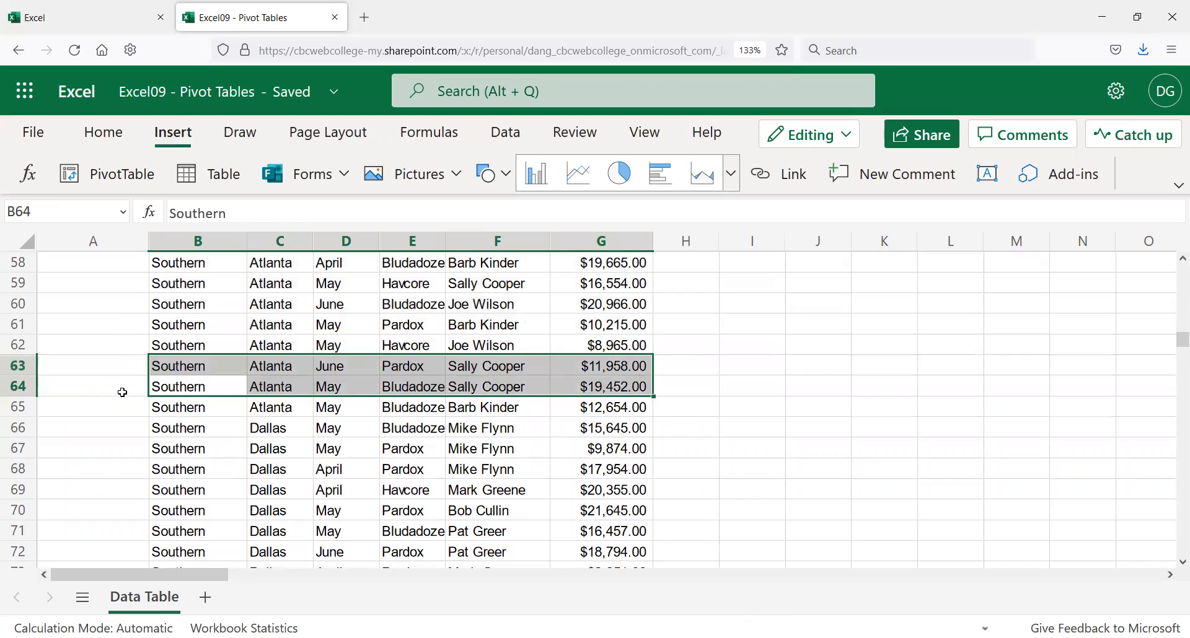
Step: Select the whole data range B7:G85
scroll(124, 391, "up", 15)
scroll(143, 376, "up", 3)
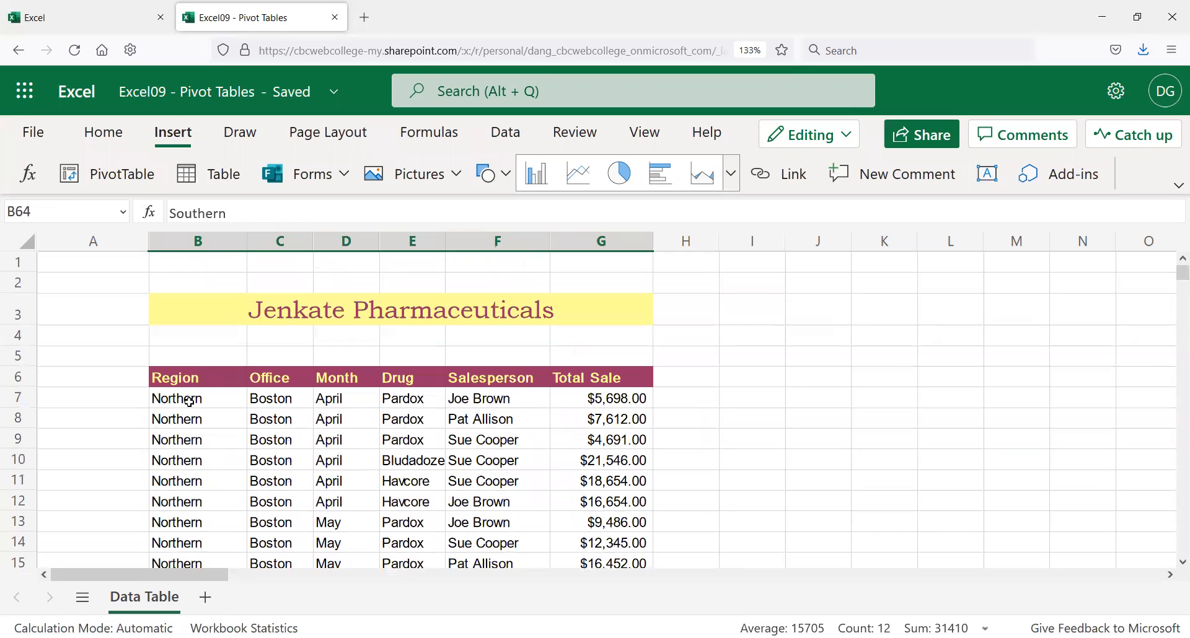
left_click(187, 398)
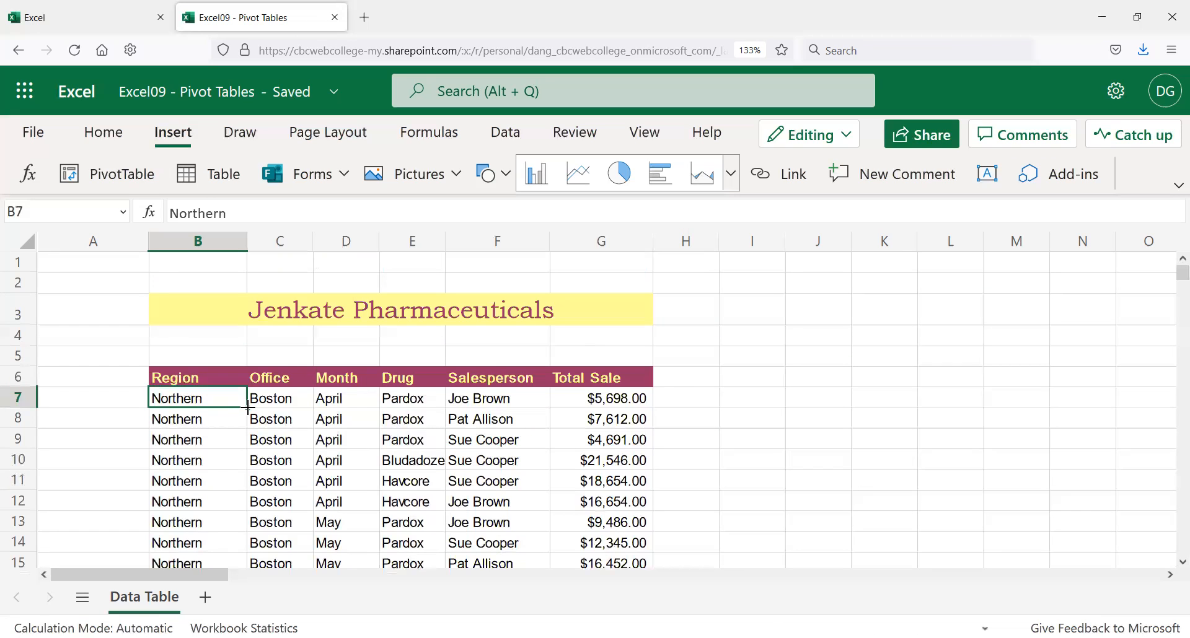
left_click_drag(248, 408, 649, 401)
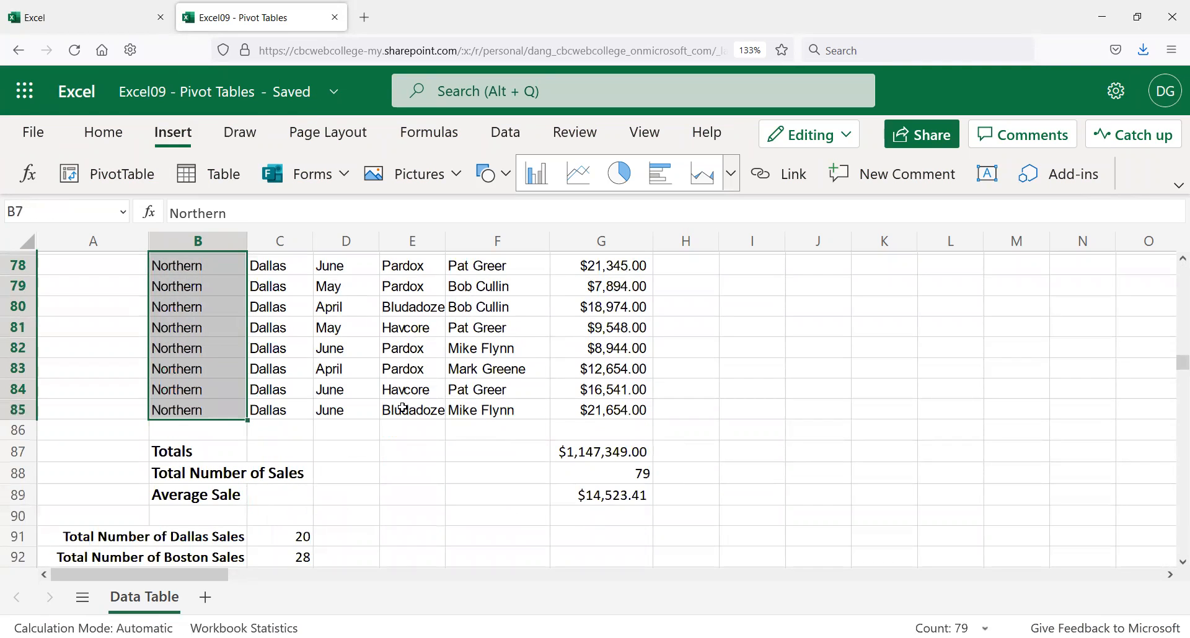
left_click(604, 410, "shift")
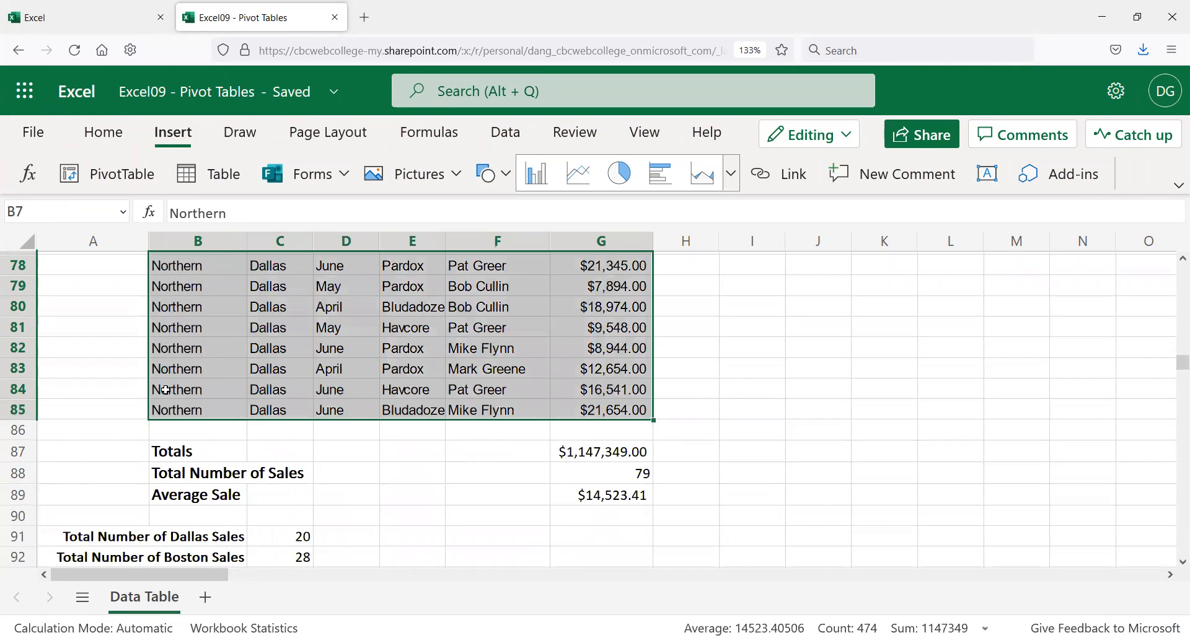
Step: Insert a blank column before the Drug column, undo it, and return to B7
scroll(184, 377, "up", 3)
scroll(184, 376, "up", 13)
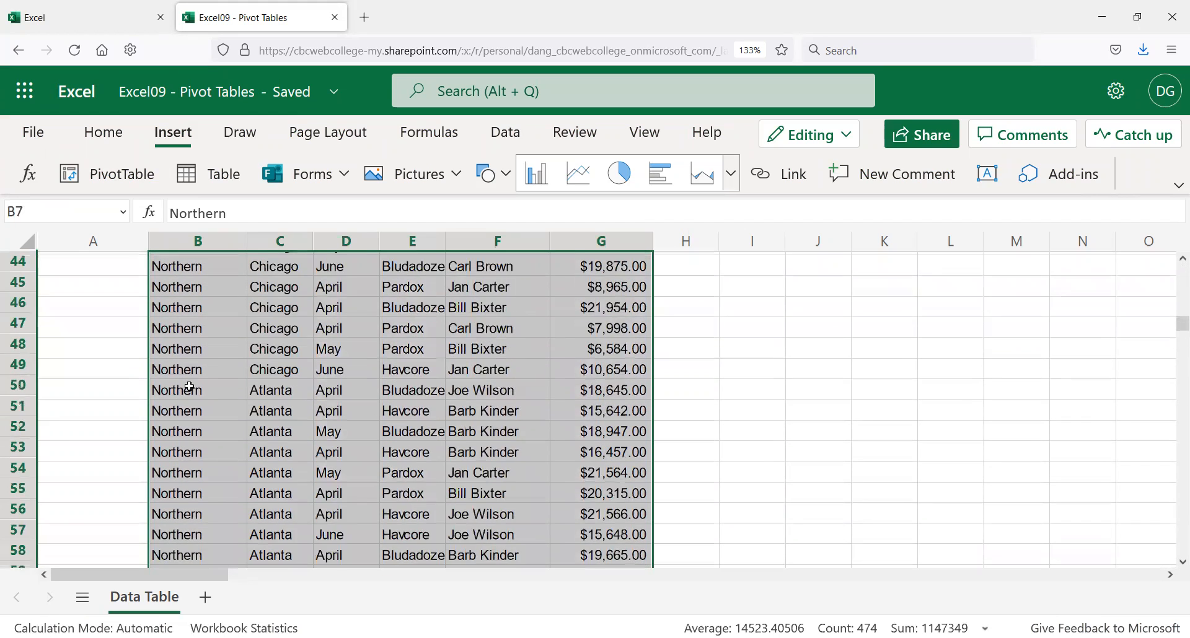
scroll(190, 384, "up", 9)
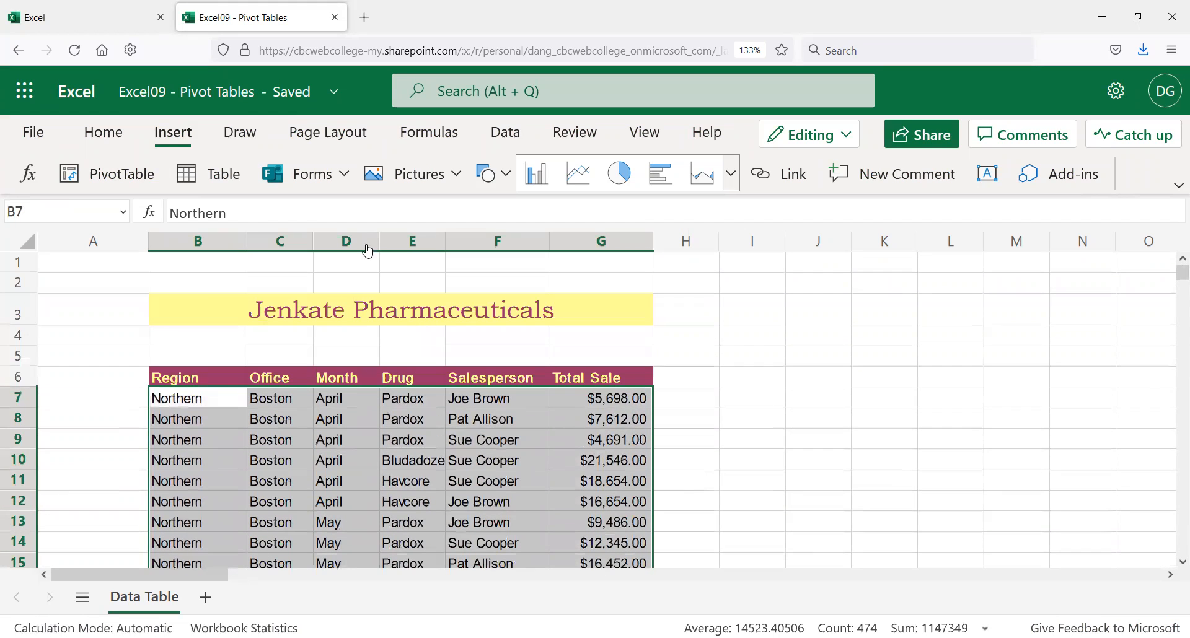
left_click(409, 246)
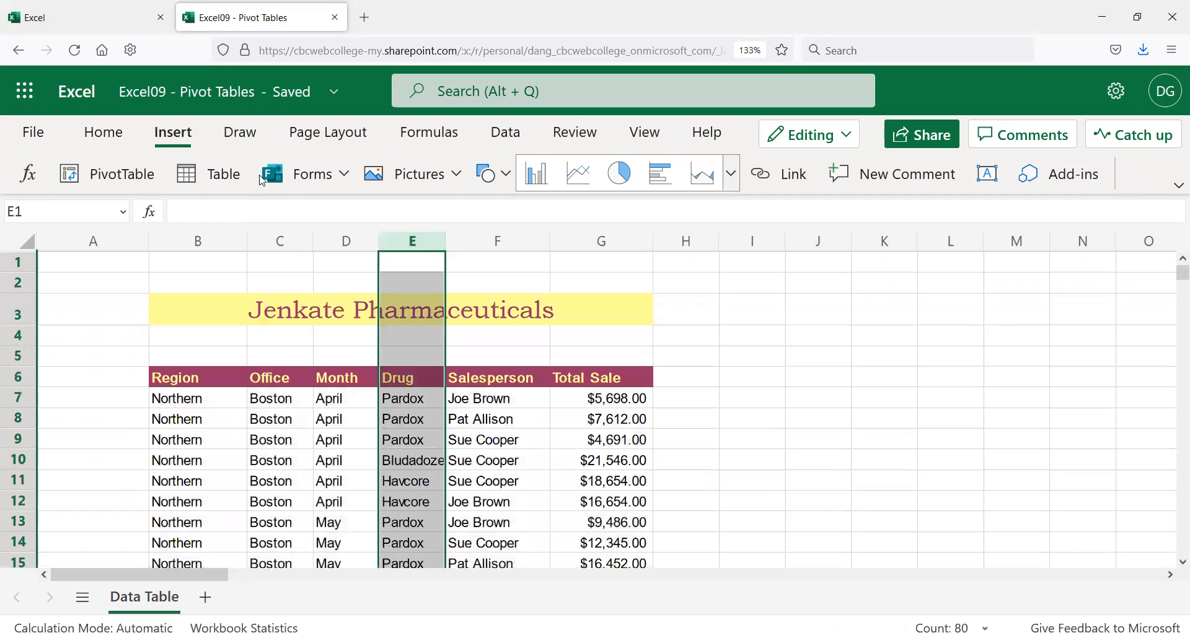
right_click(411, 247)
left_click(480, 289)
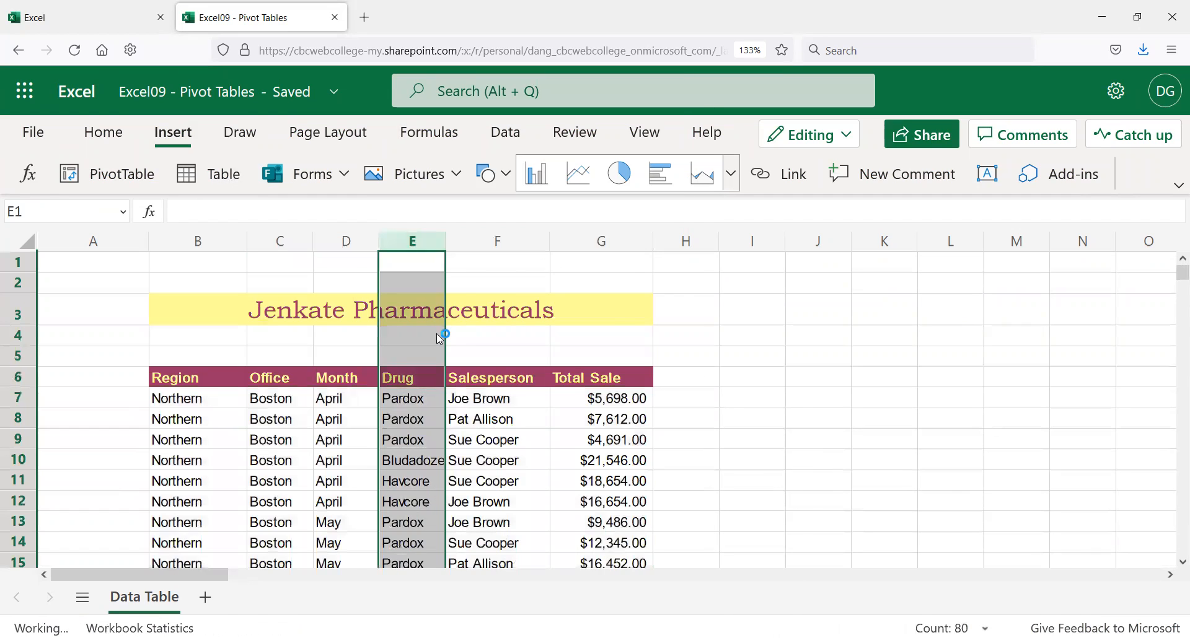
left_click(941, 355)
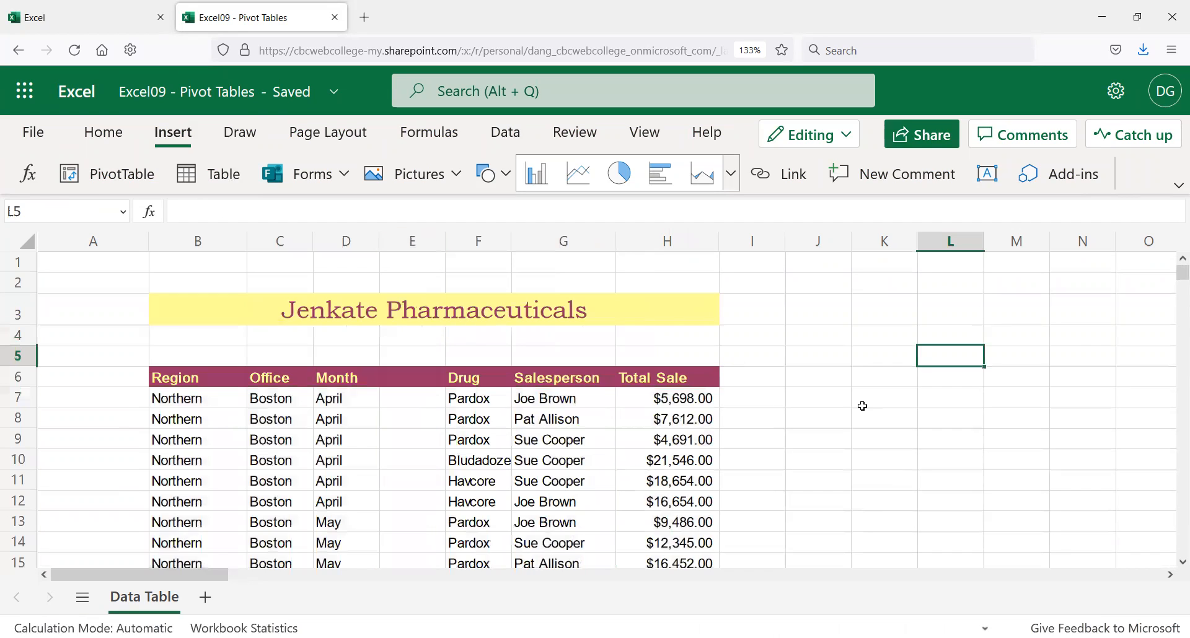
key("ctrl+z")
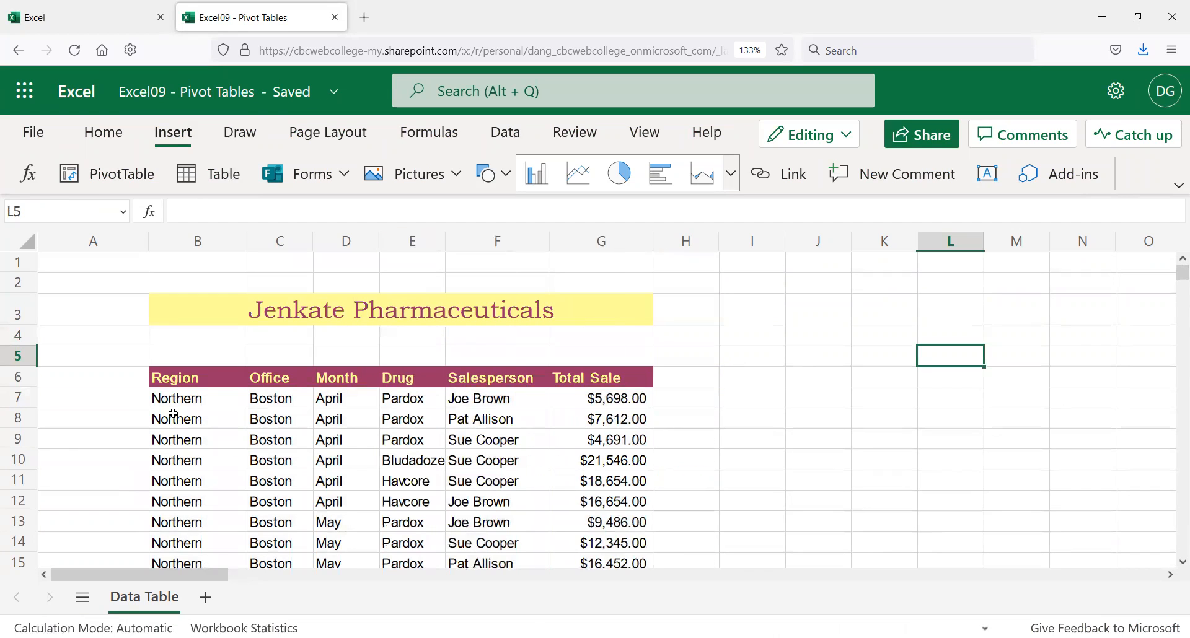
left_click(180, 394)
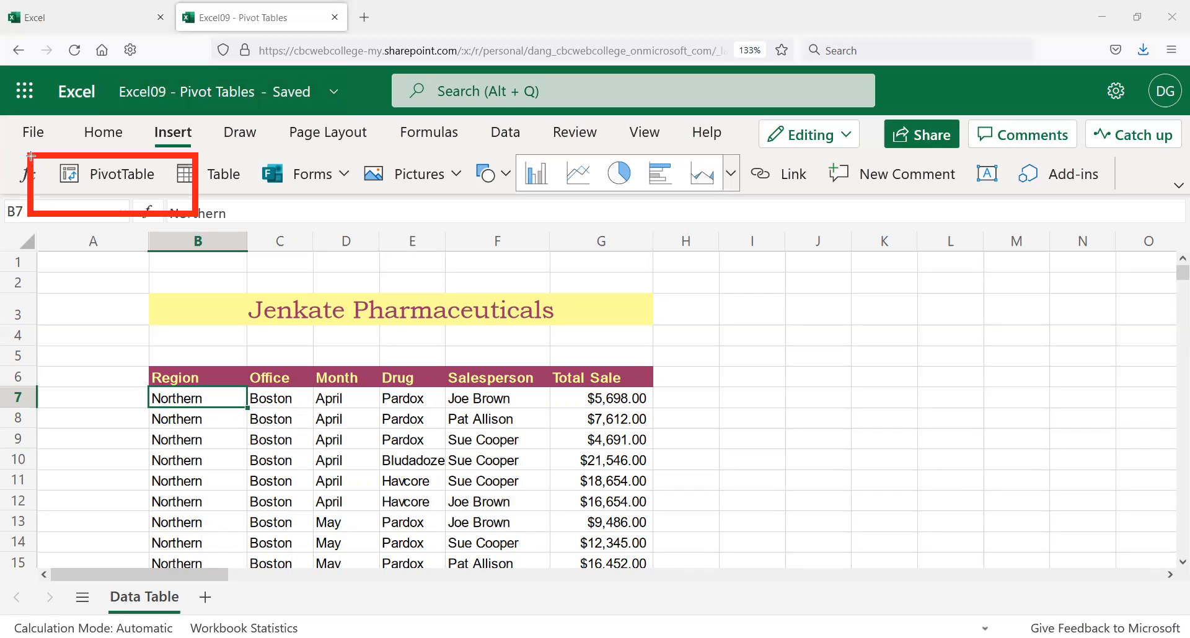
Step: Start a PivotTable and check its source range 'Data Table'!$B$6:$G$85
left_click(121, 174)
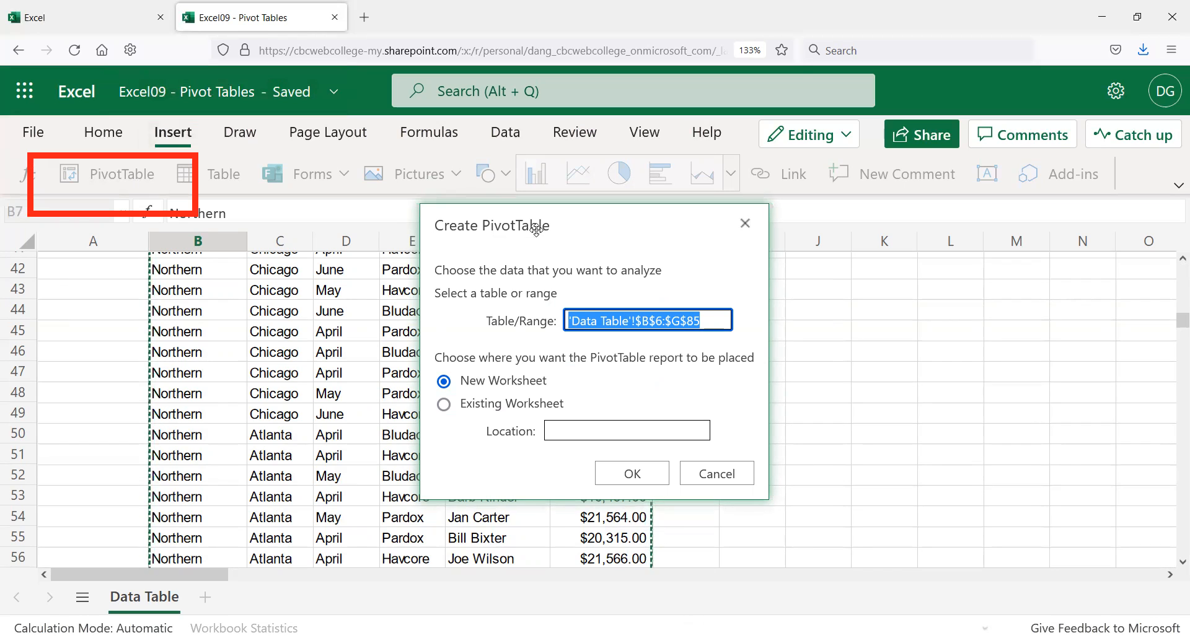
left_click_drag(643, 236, 845, 233)
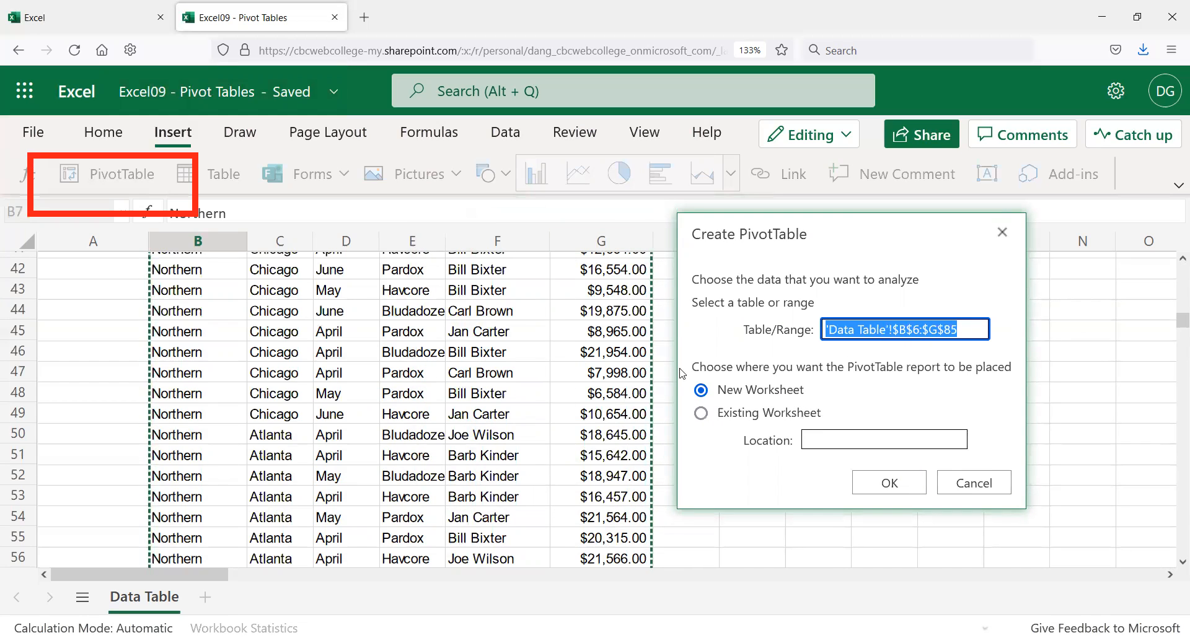
left_click(962, 328)
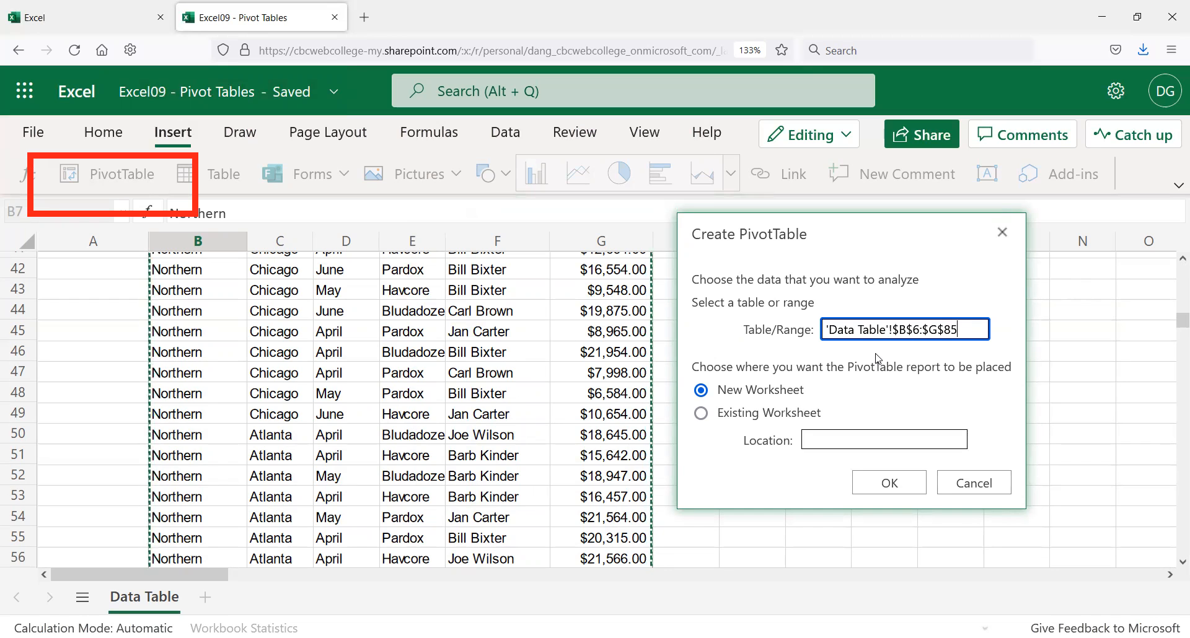
scroll(1047, 359, "down", 5)
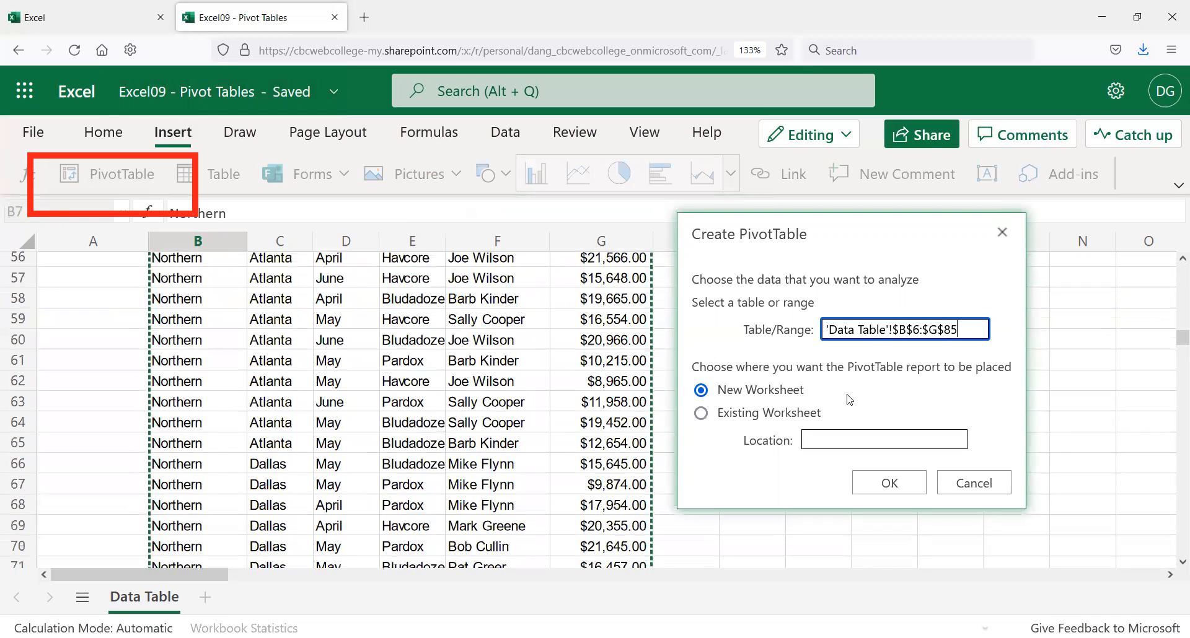
scroll(621, 453, "down", 5)
scroll(614, 449, "down", 5)
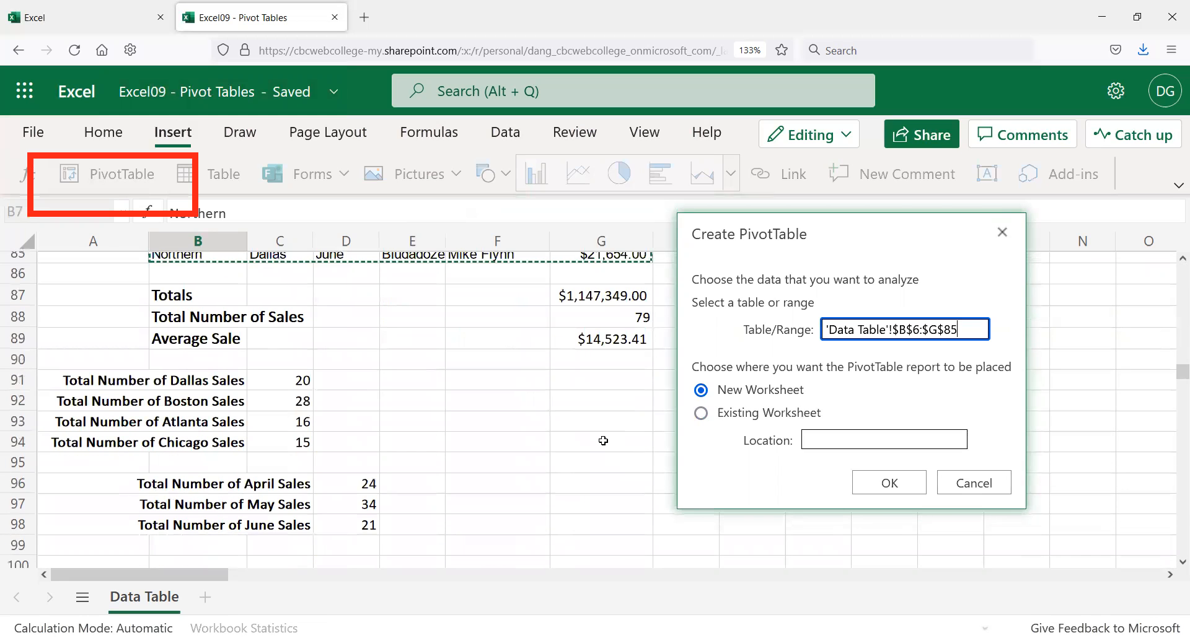
scroll(527, 412, "up", 3)
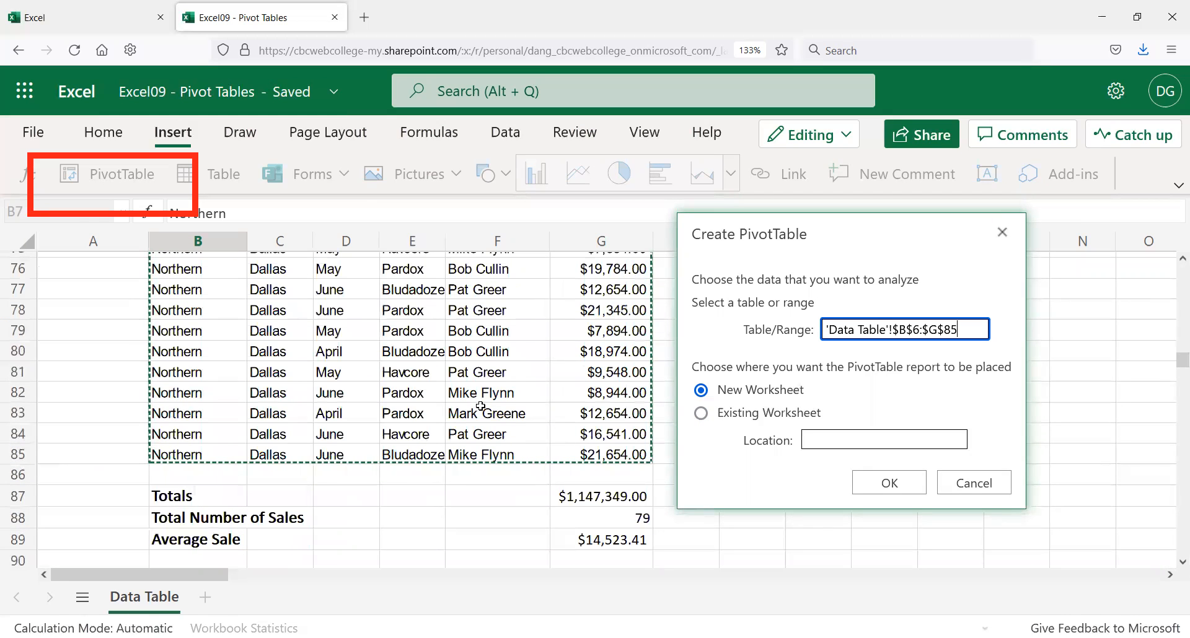
scroll(478, 408, "up", 20)
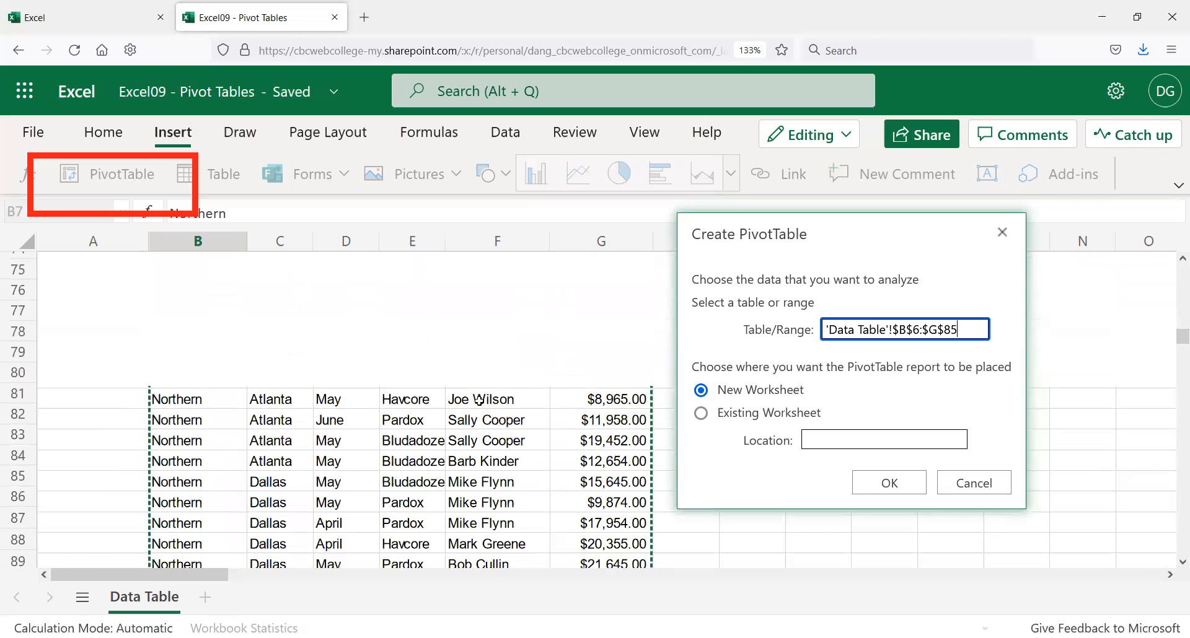
left_click_drag(836, 239, 955, 234)
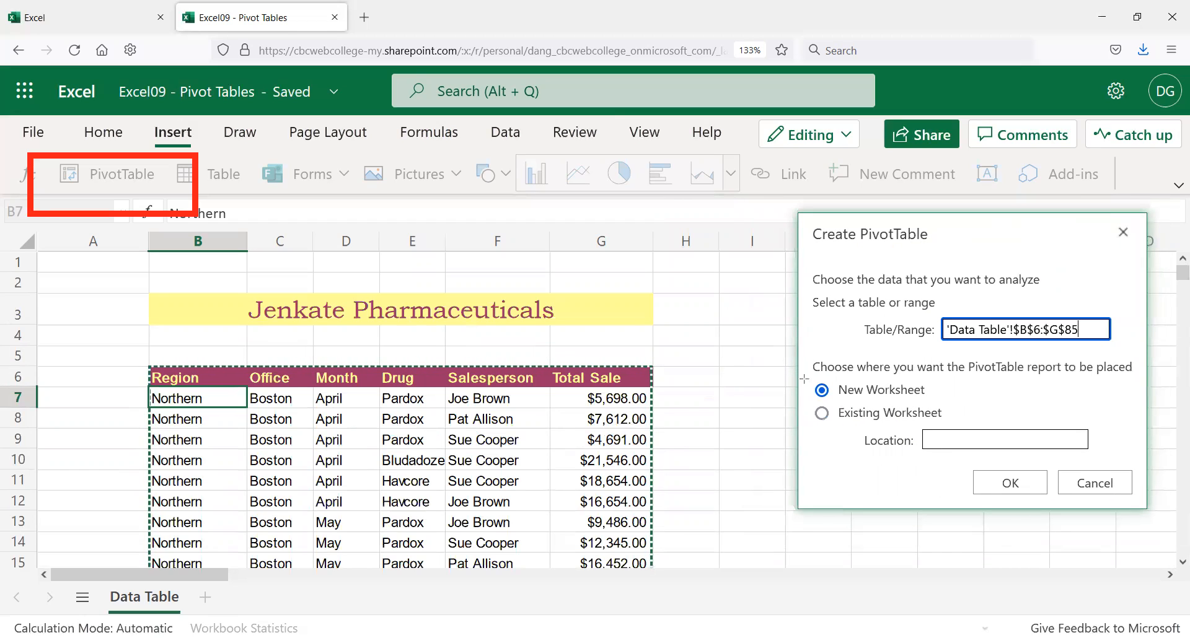
Step: Place the PivotTable on the existing worksheet at I6 and create it
left_click_drag(798, 376, 943, 438)
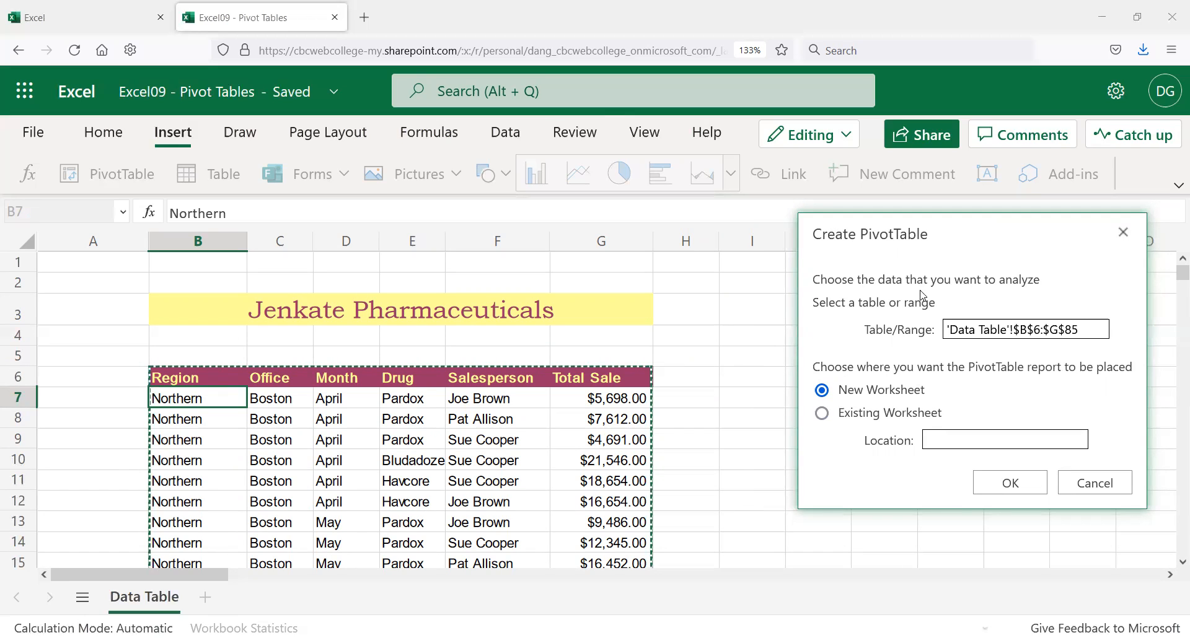
left_click(822, 414)
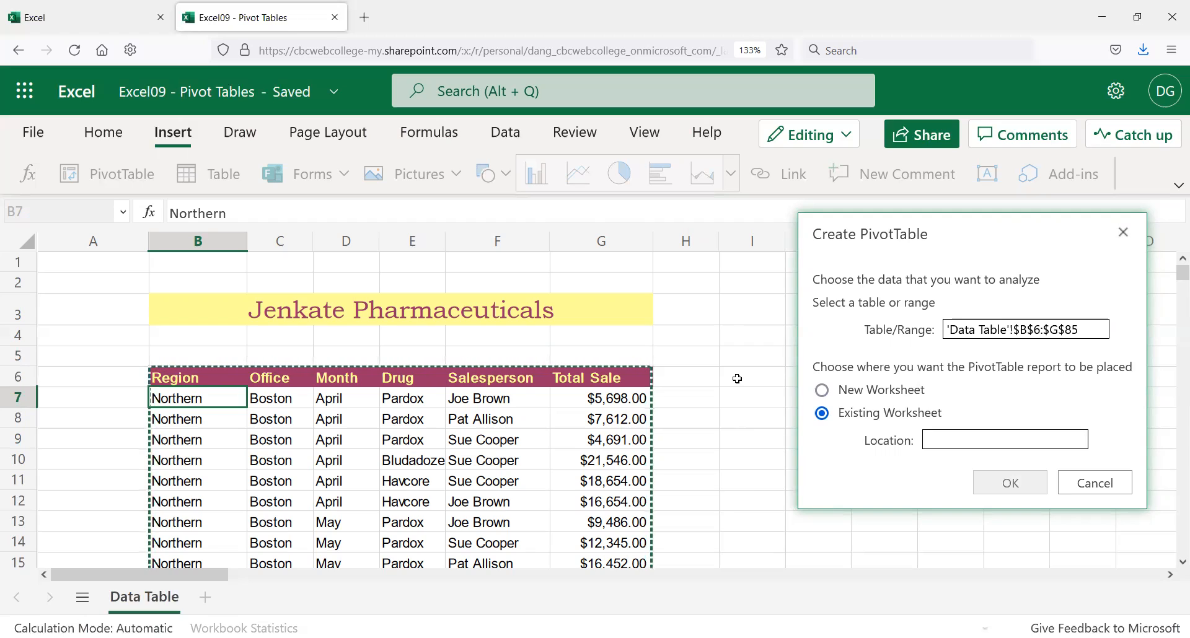
left_click(979, 438)
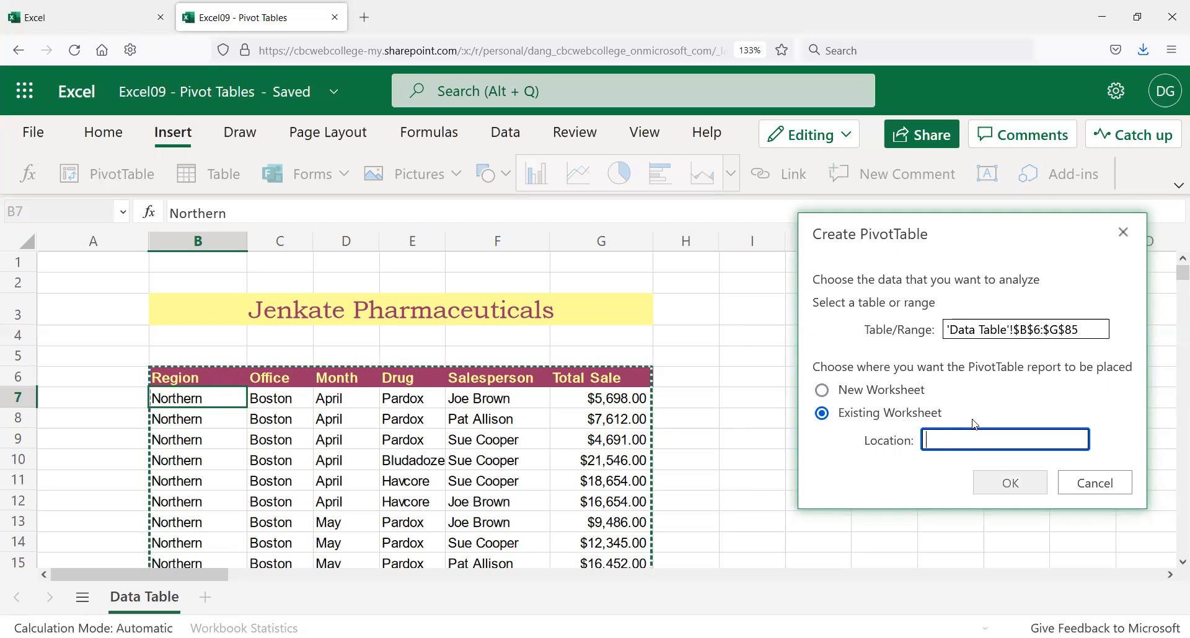
type("I6")
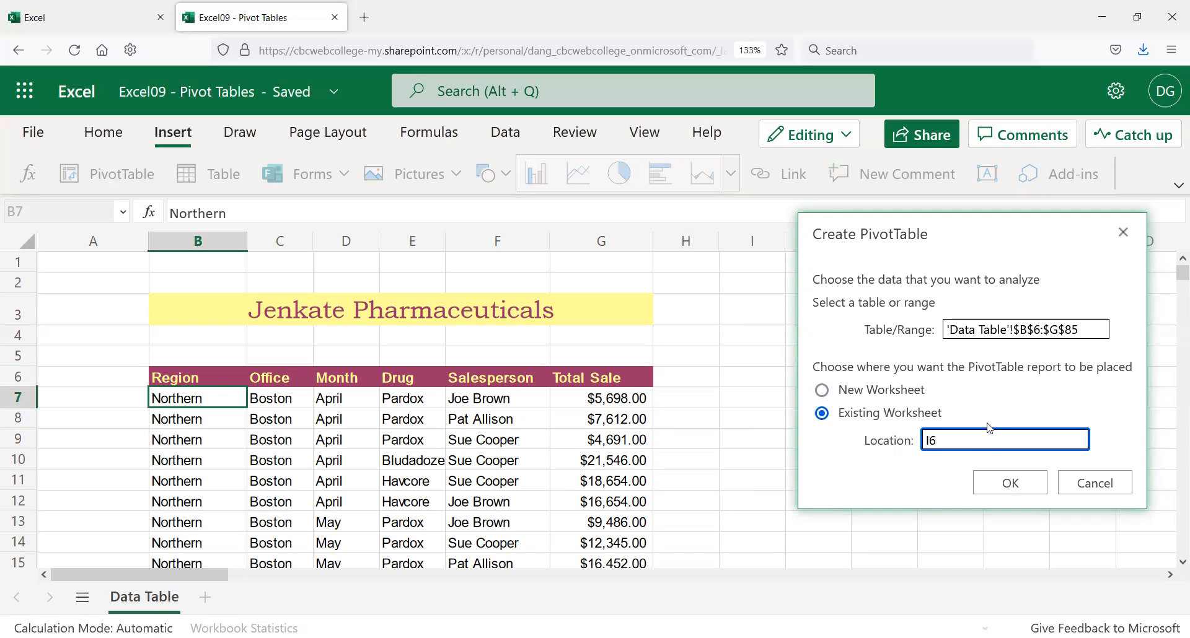
left_click(1011, 483)
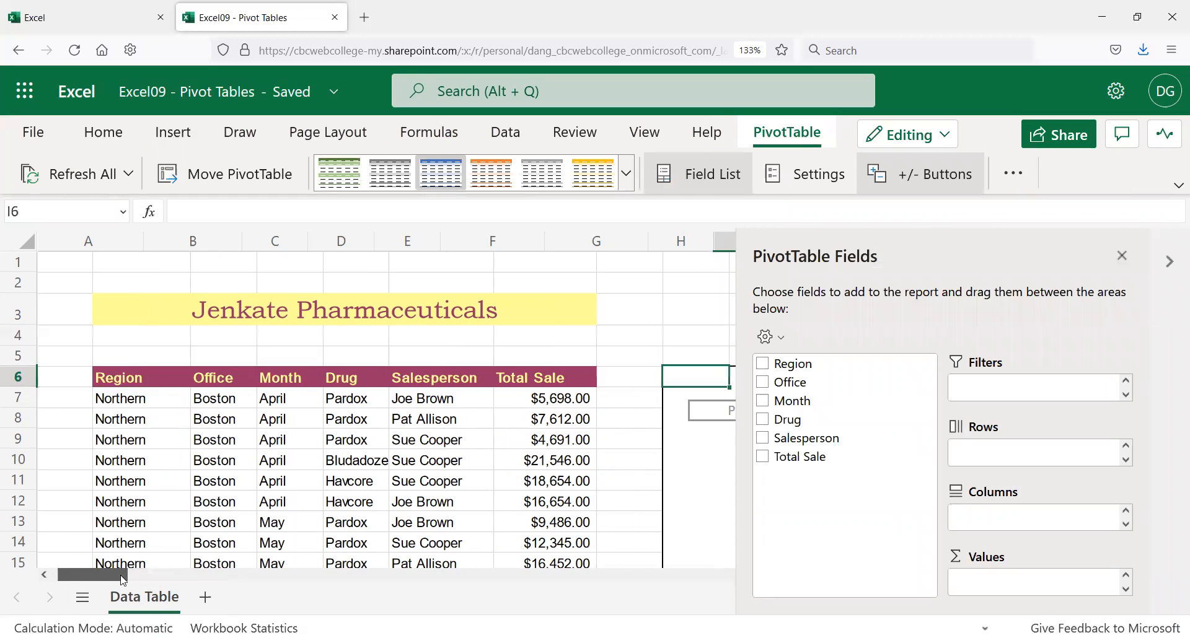
left_click_drag(92, 580, 123, 579)
scroll(310, 395, "down", 2)
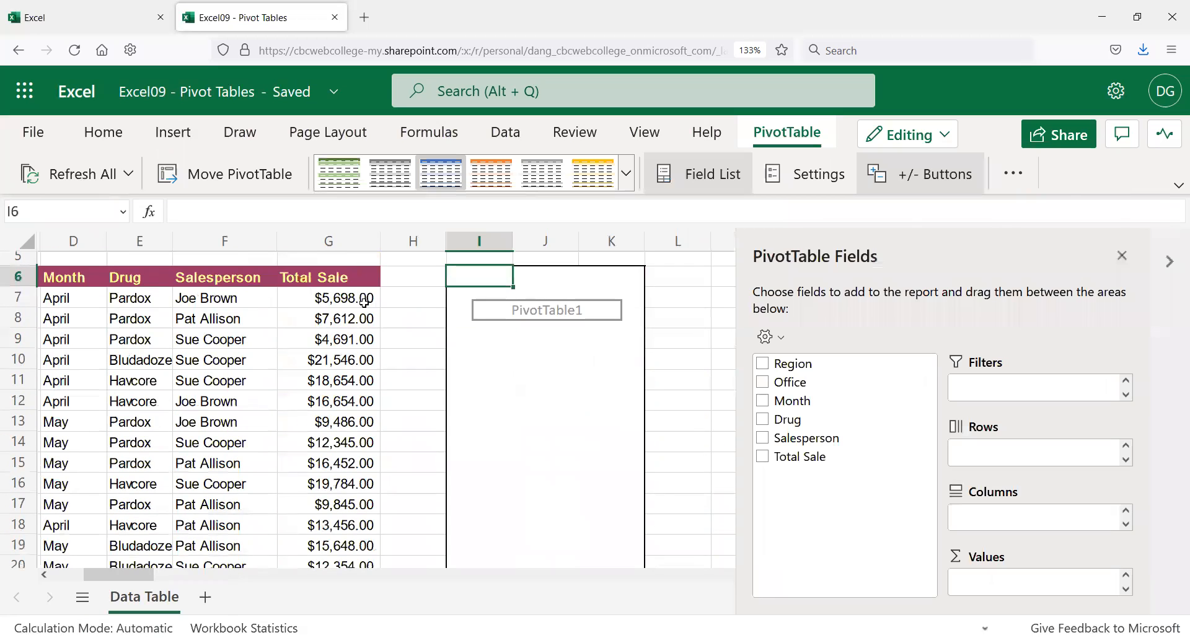
scroll(365, 304, "down", 2)
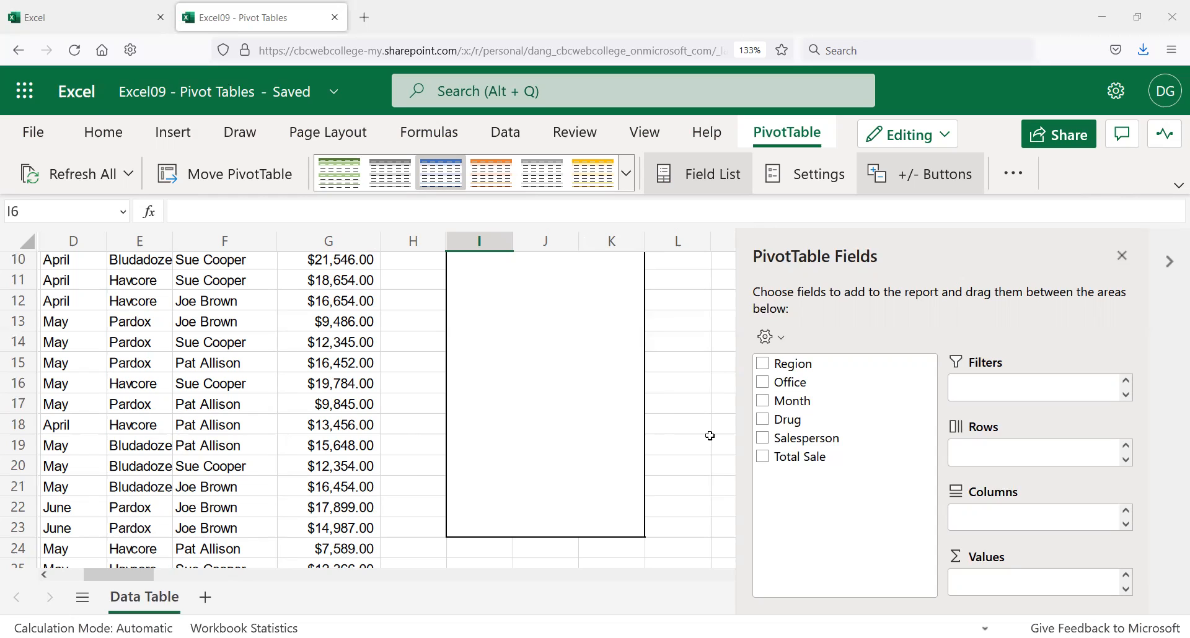
Step: Tick the Office, Salesperson and Total Sale fields, then close the PivotTable Fields pane
left_click(768, 387)
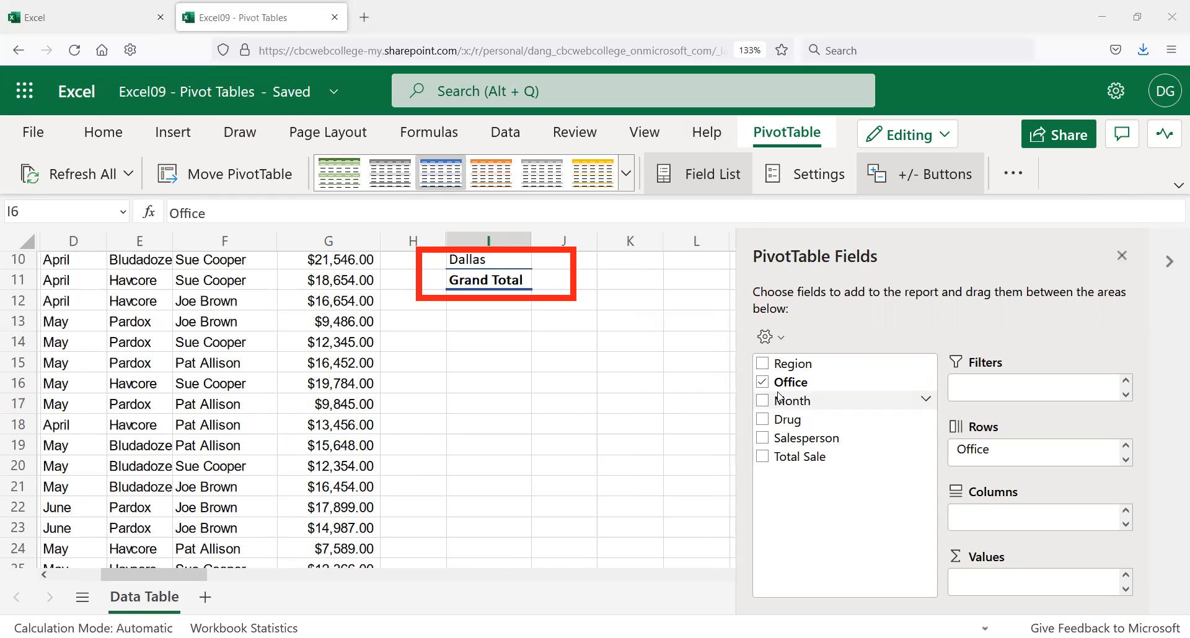
left_click(763, 439)
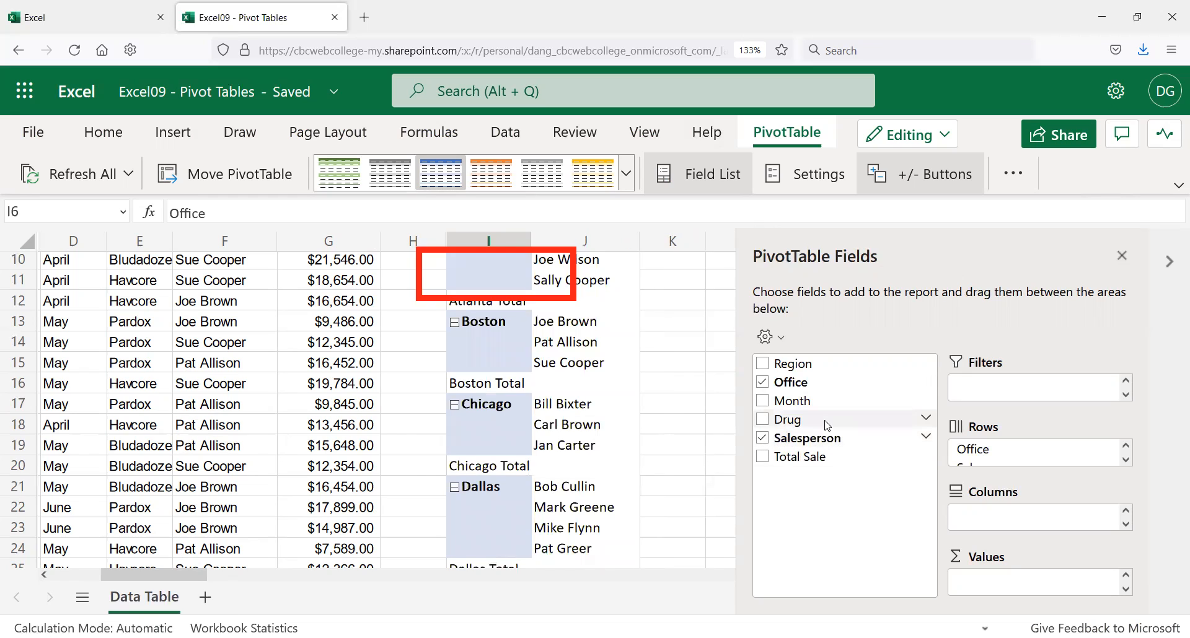
left_click(765, 457)
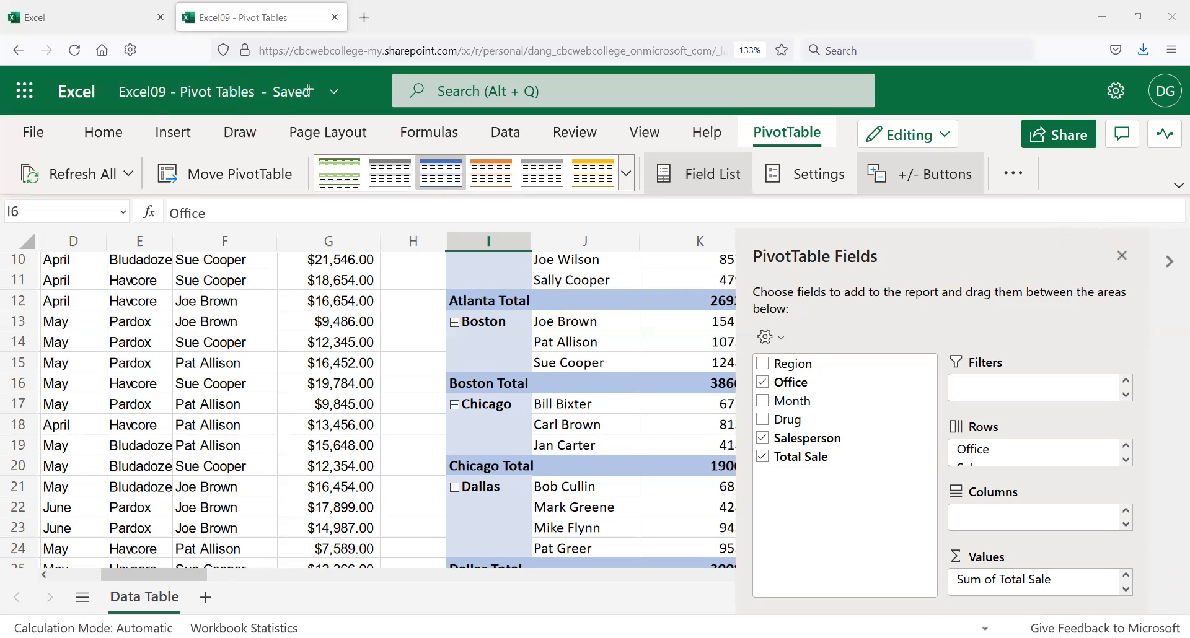
left_click(1122, 257)
scroll(787, 462, "up", 2)
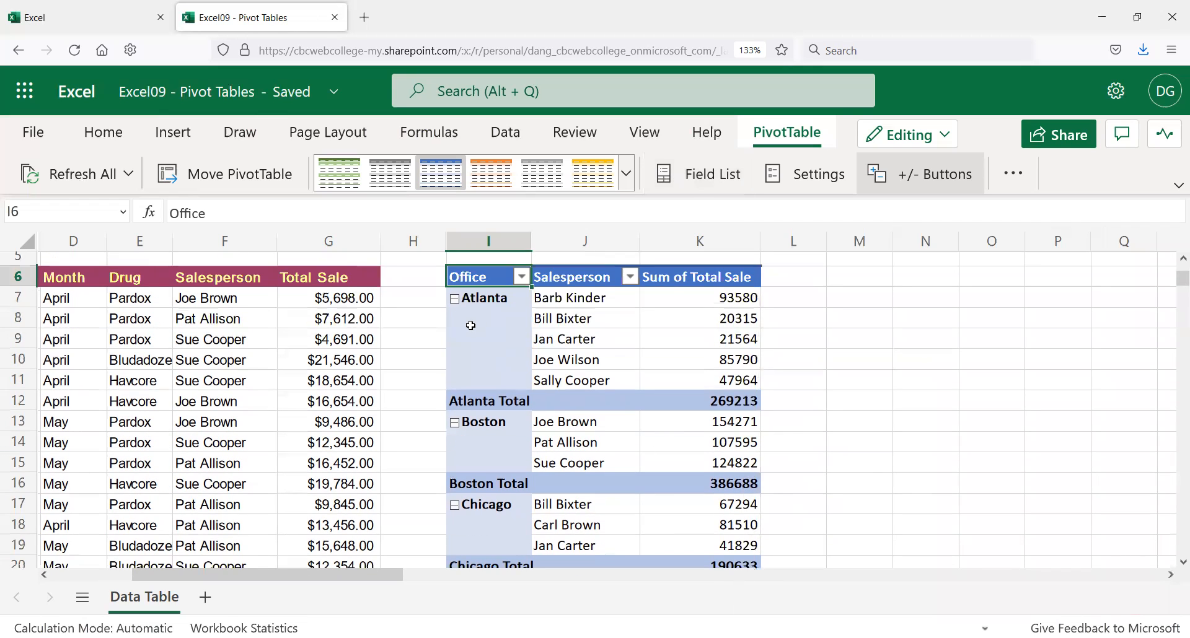
scroll(499, 357, "down", 1)
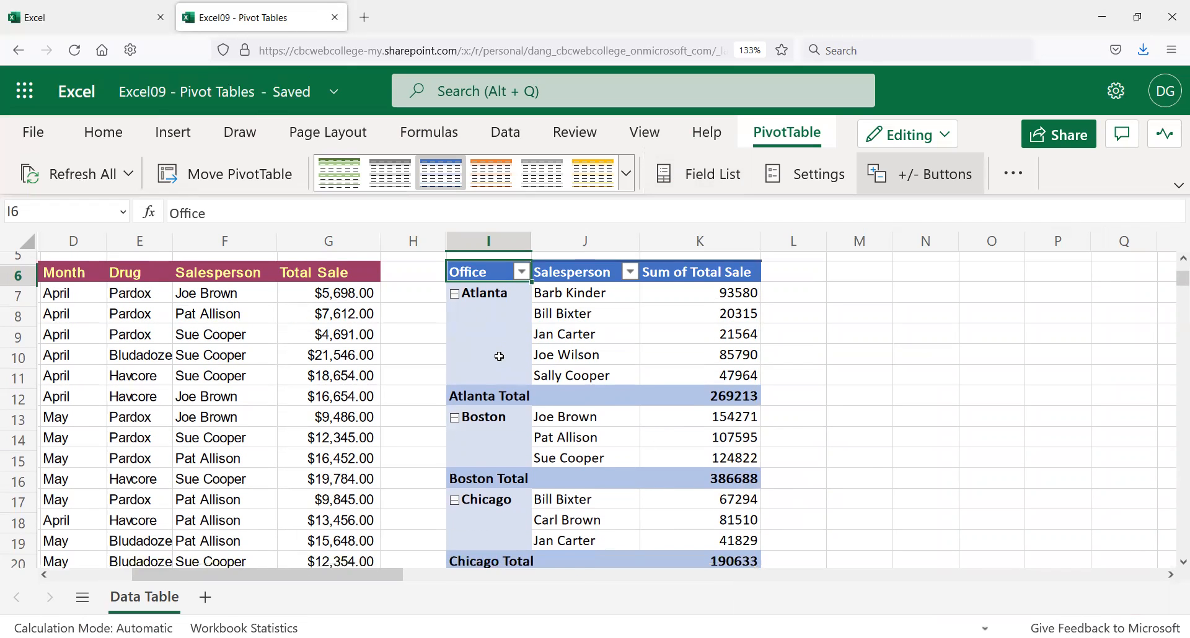
scroll(499, 356, "down", 3)
Step: Review the Atlanta salespeople's Sum of Total Sale figures in the PivotTable, starting at 93580
scroll(503, 520, "down", 3)
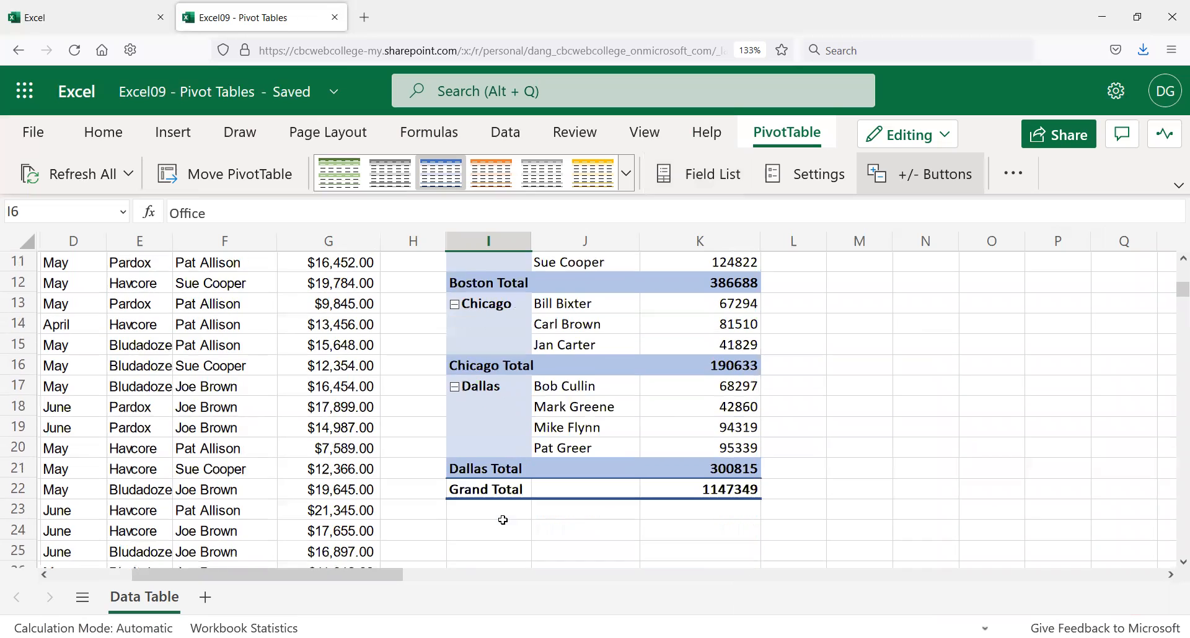
scroll(504, 519, "up", 5)
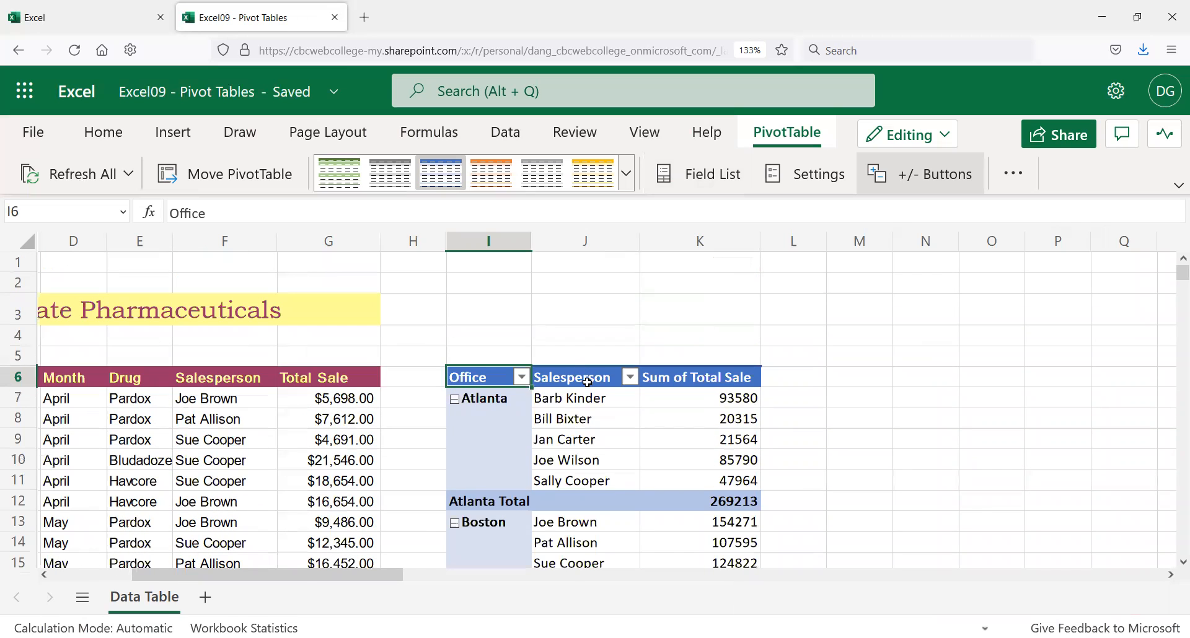
left_click(589, 397)
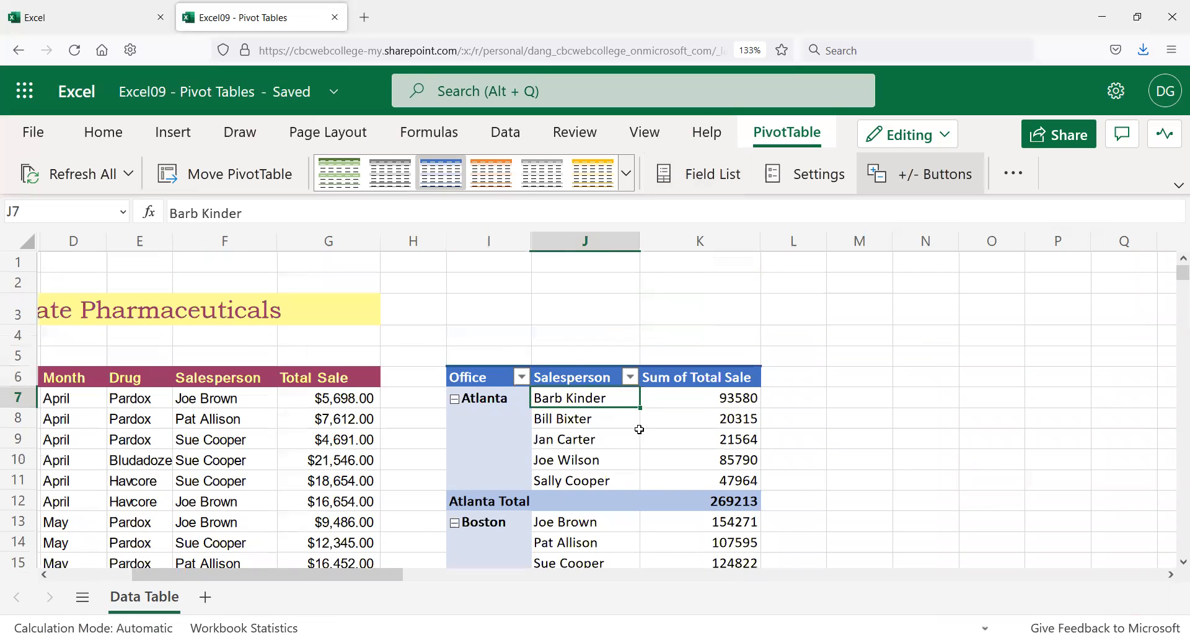
left_click(741, 412)
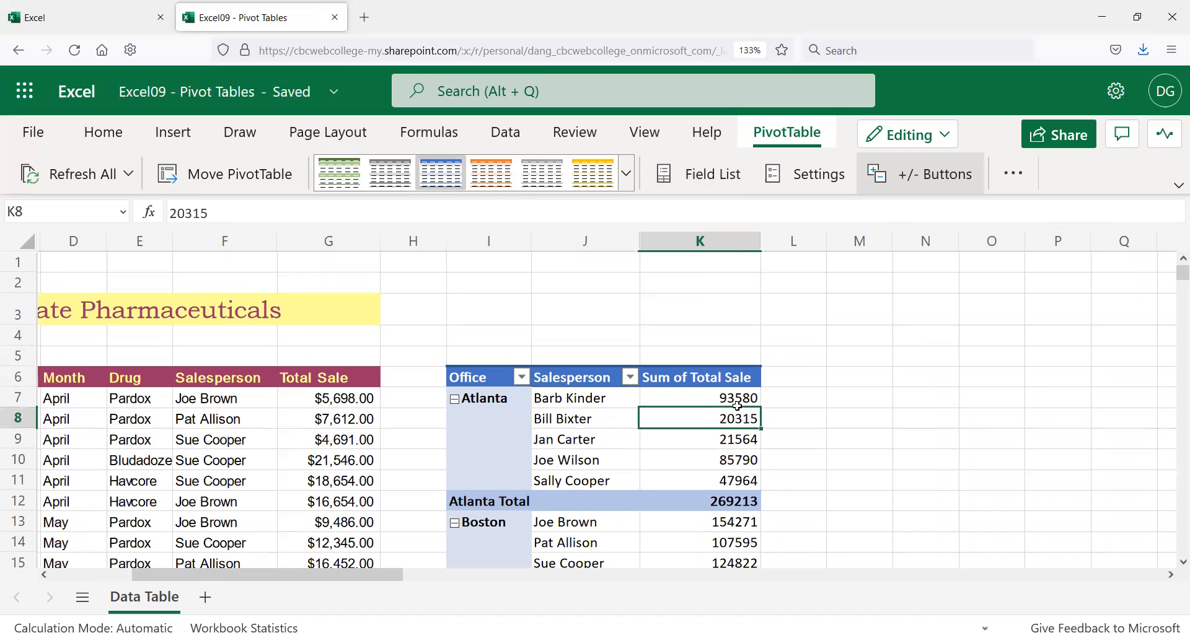
left_click(739, 402)
left_click(612, 453)
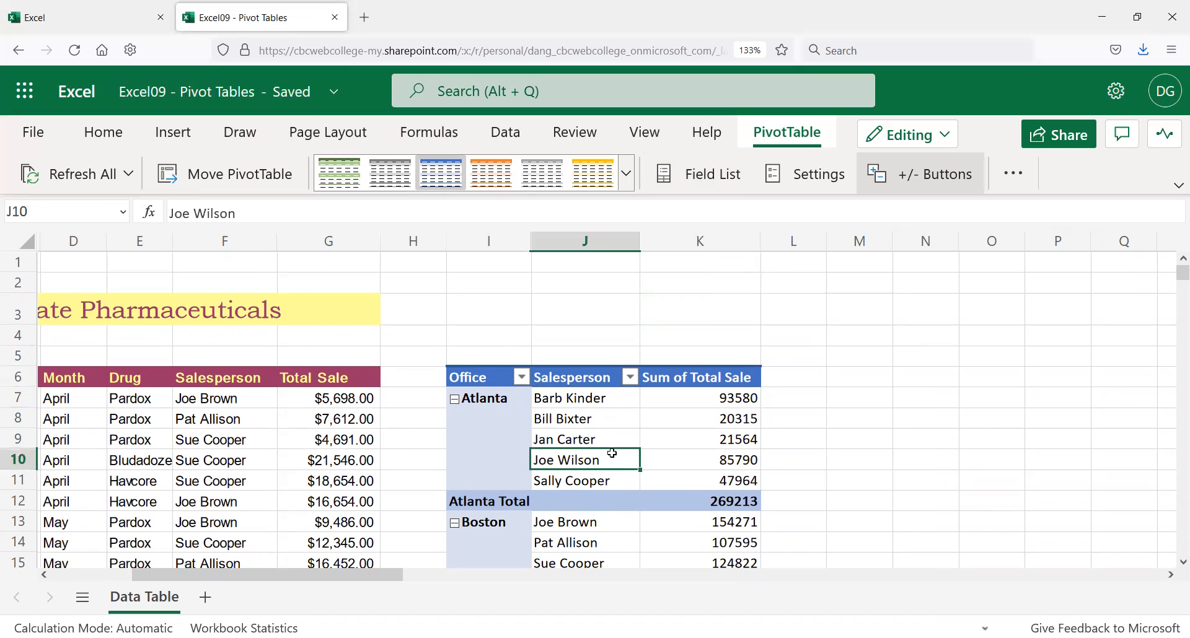
scroll(612, 453, "down", 2)
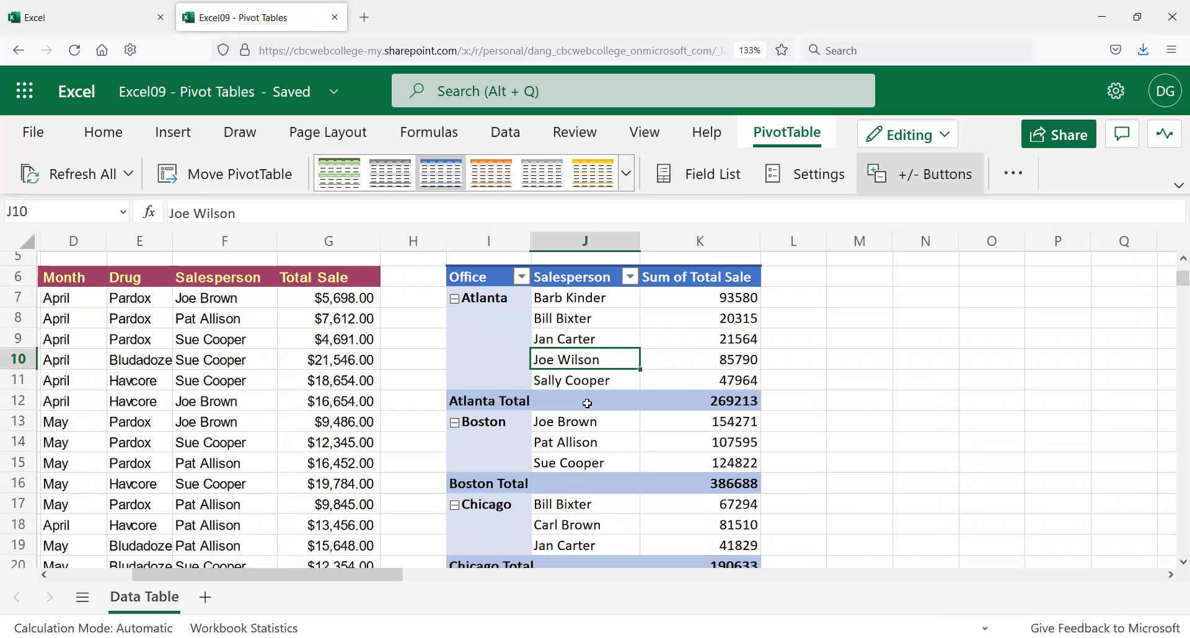
scroll(587, 404, "down", 5)
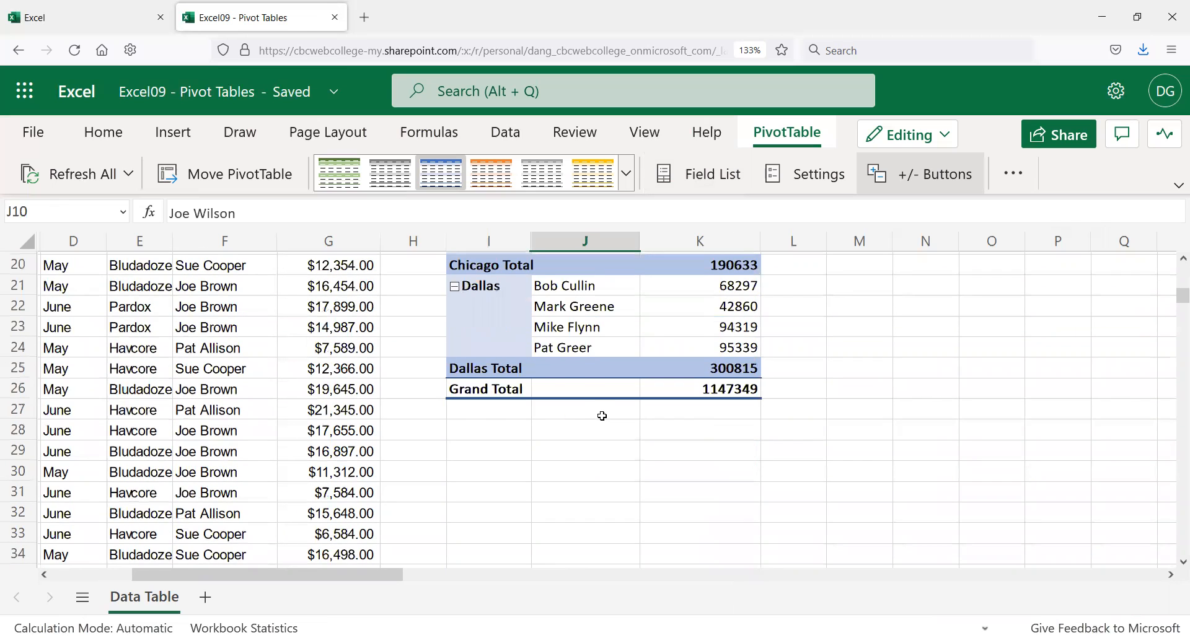
scroll(602, 416, "up", 2)
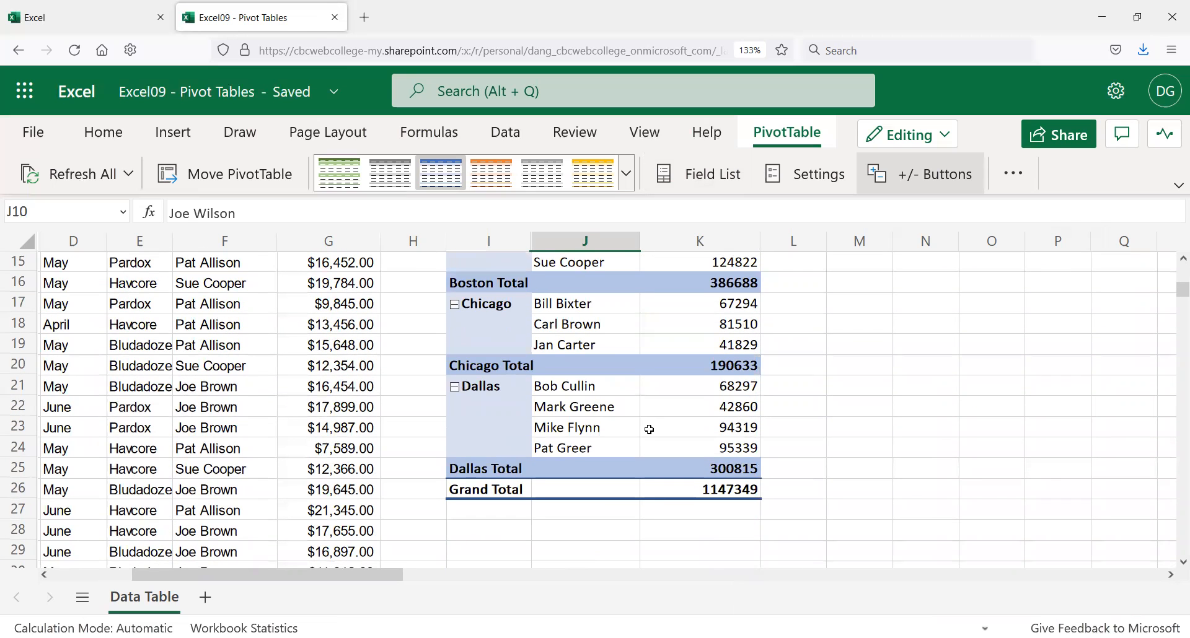
Step: Select the Sum of Total Sale values K7:K26, from grand total 1147349 up to 93580
left_click(729, 487)
left_click_drag(730, 466, 722, 428)
scroll(719, 403, "up", 3)
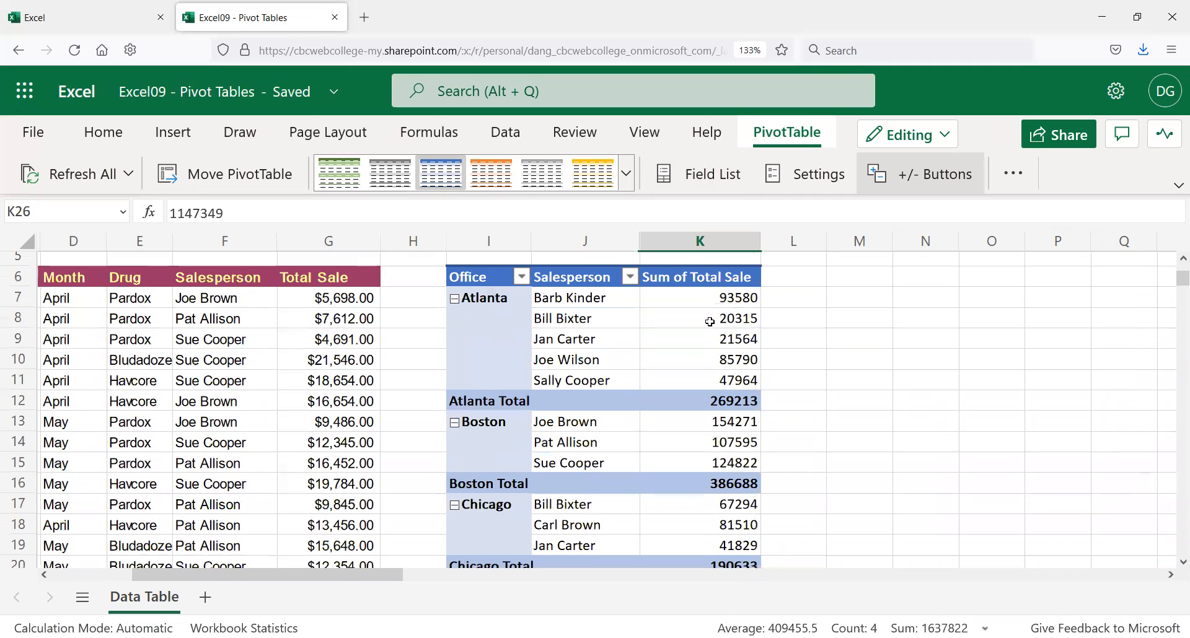
left_click(710, 305, "shift")
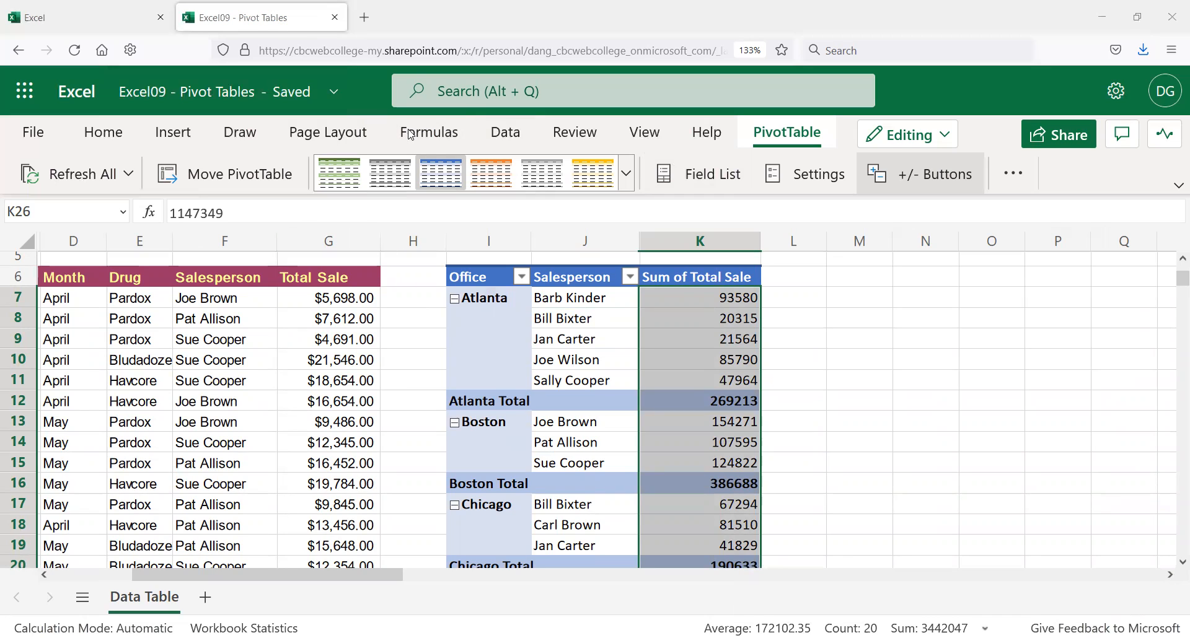
Step: Apply Accounting number format to the selected Sum of Total Sale values, then deselect
left_click(103, 133)
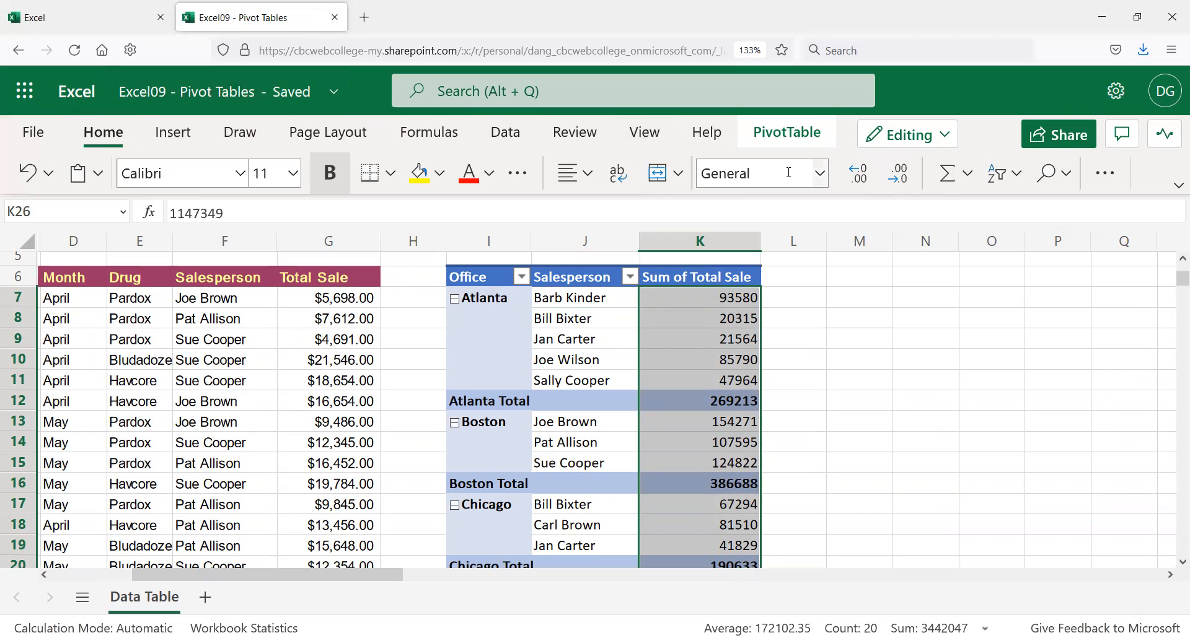
left_click(819, 174)
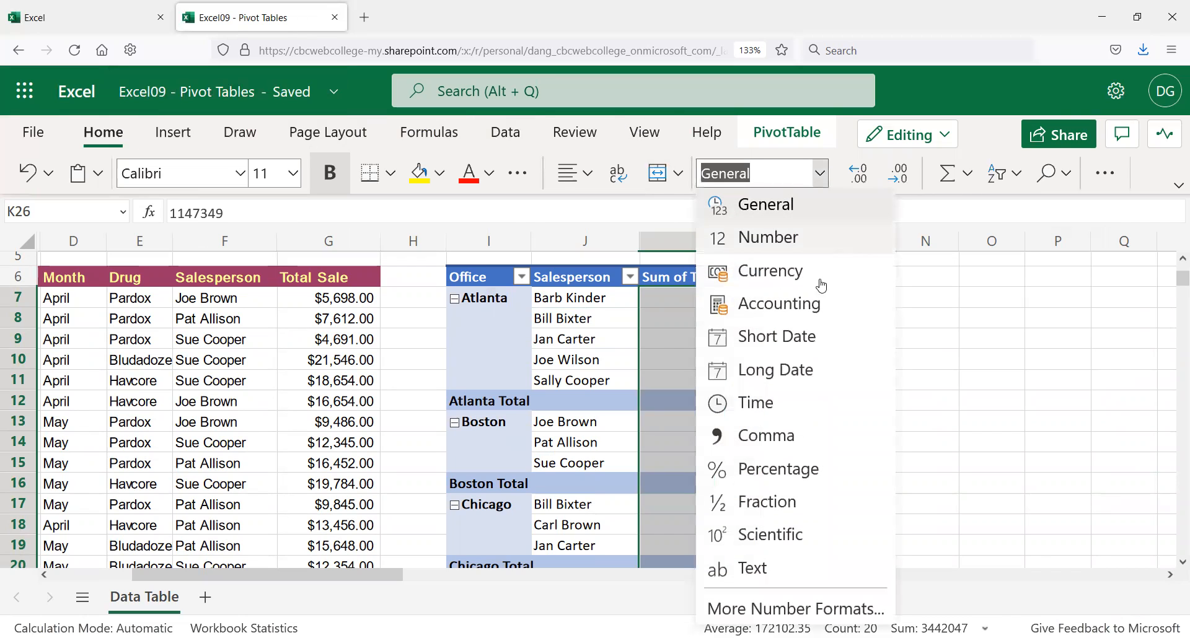
left_click(810, 305)
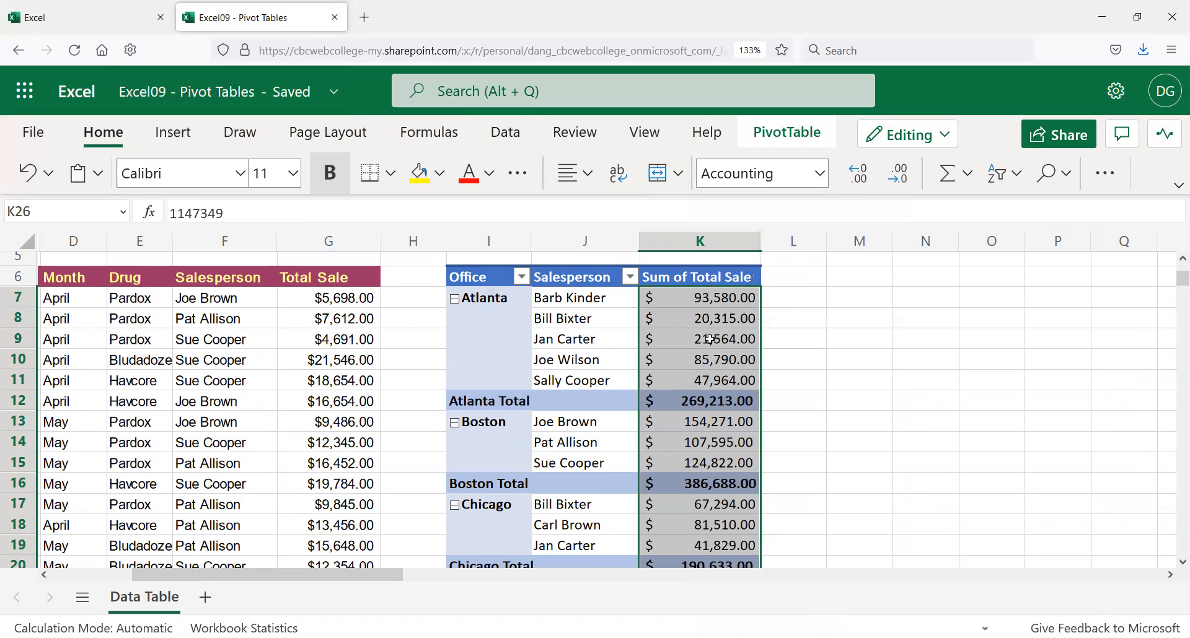
left_click(770, 351)
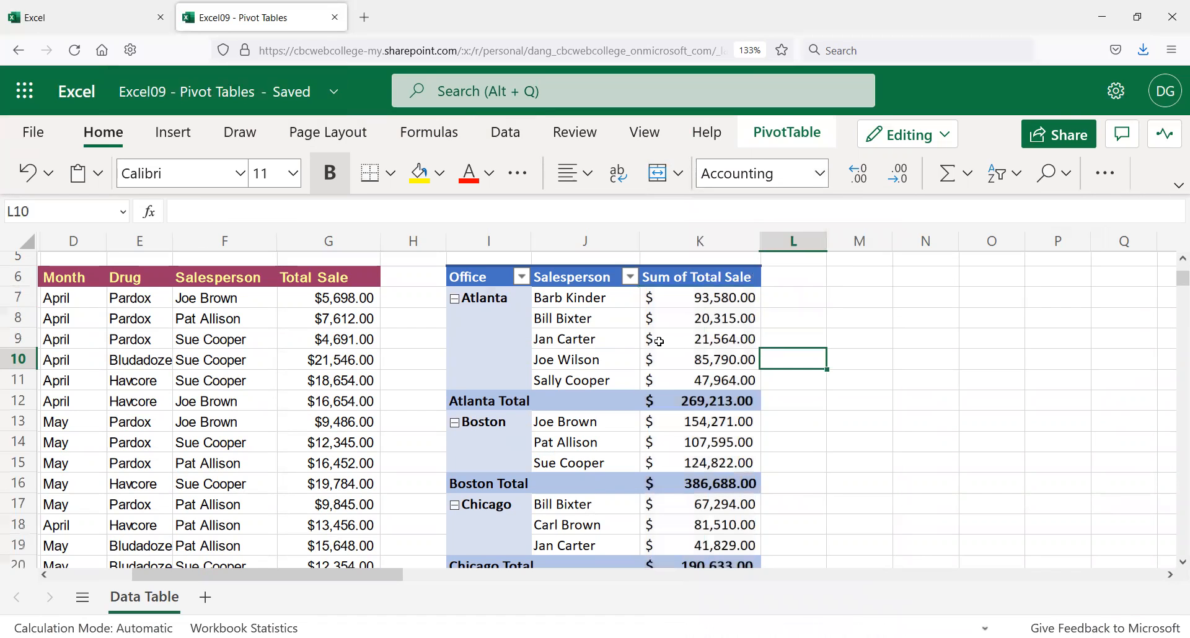
scroll(567, 344, "down", 3)
scroll(545, 379, "down", 2)
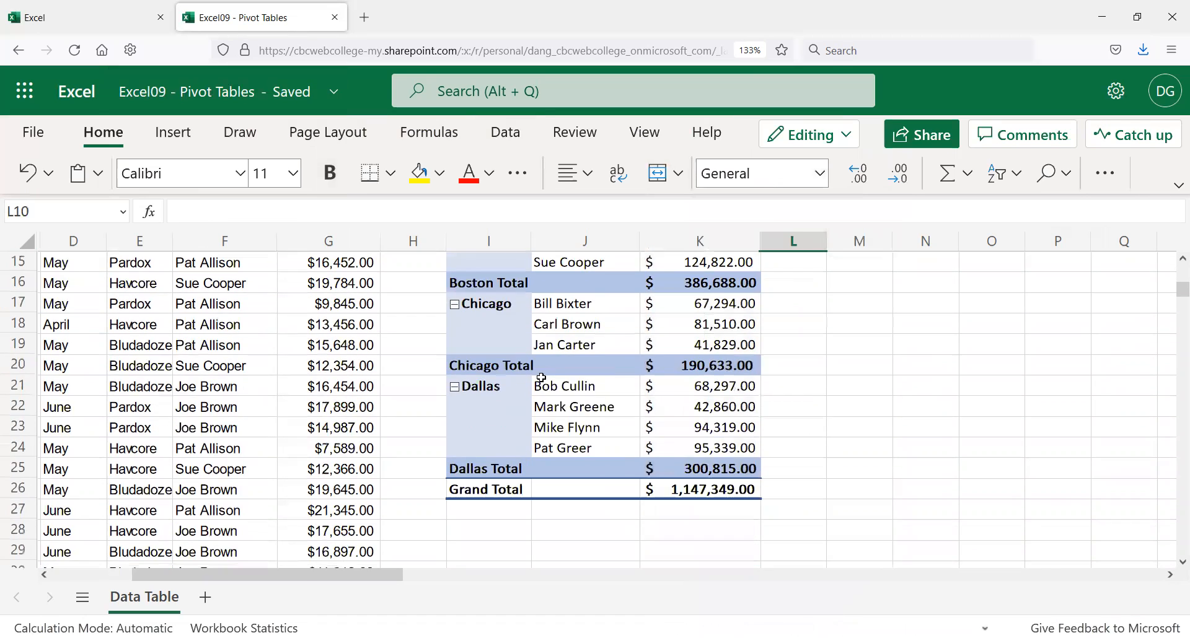
scroll(486, 399, "up", 5)
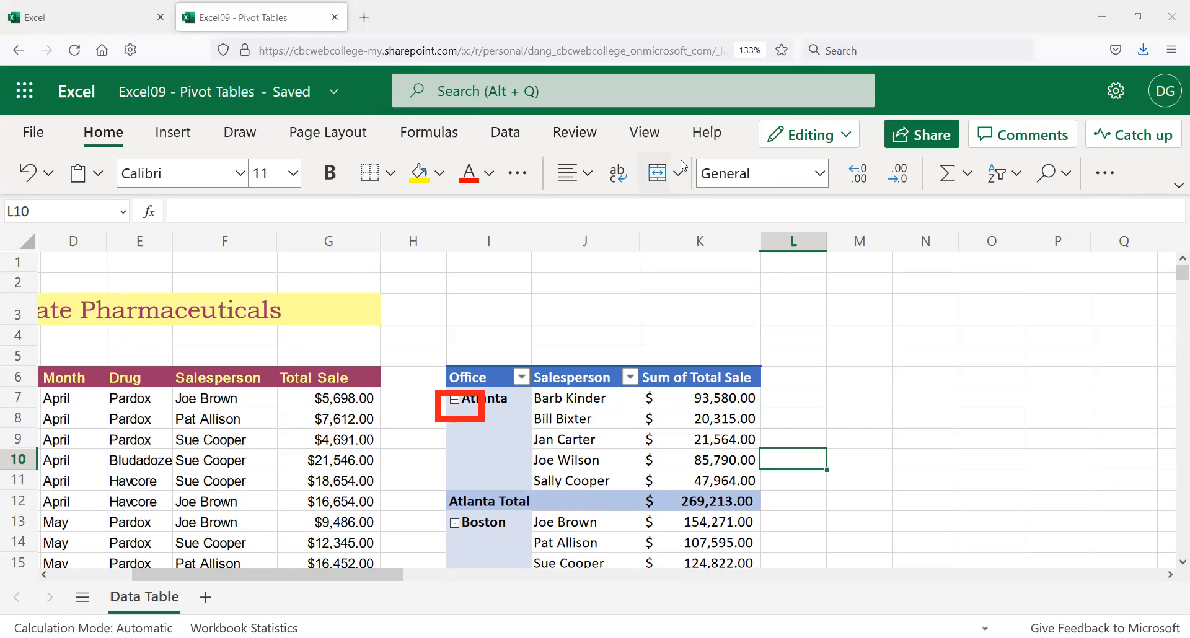
left_click(455, 401)
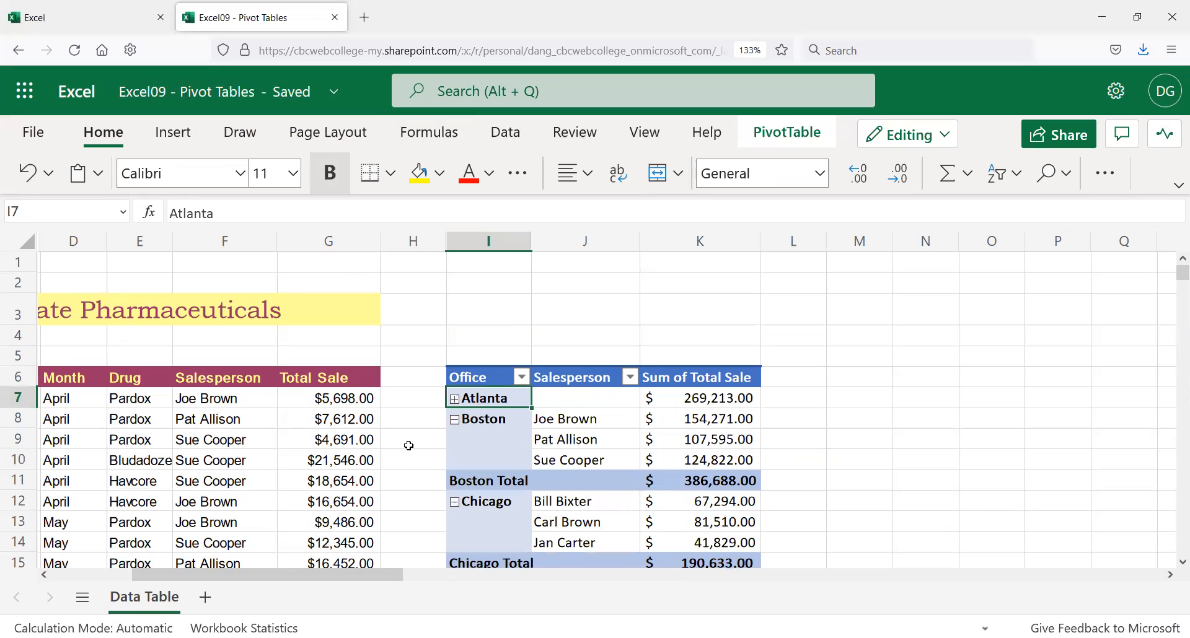
left_click(455, 420)
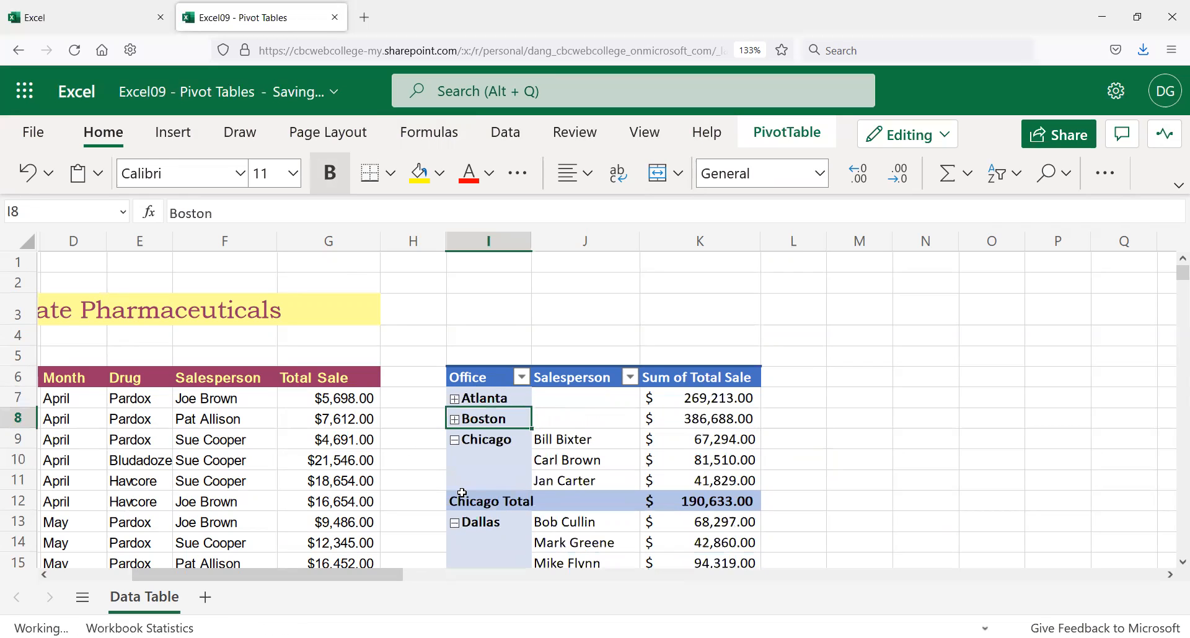
scroll(462, 514, "down", 2)
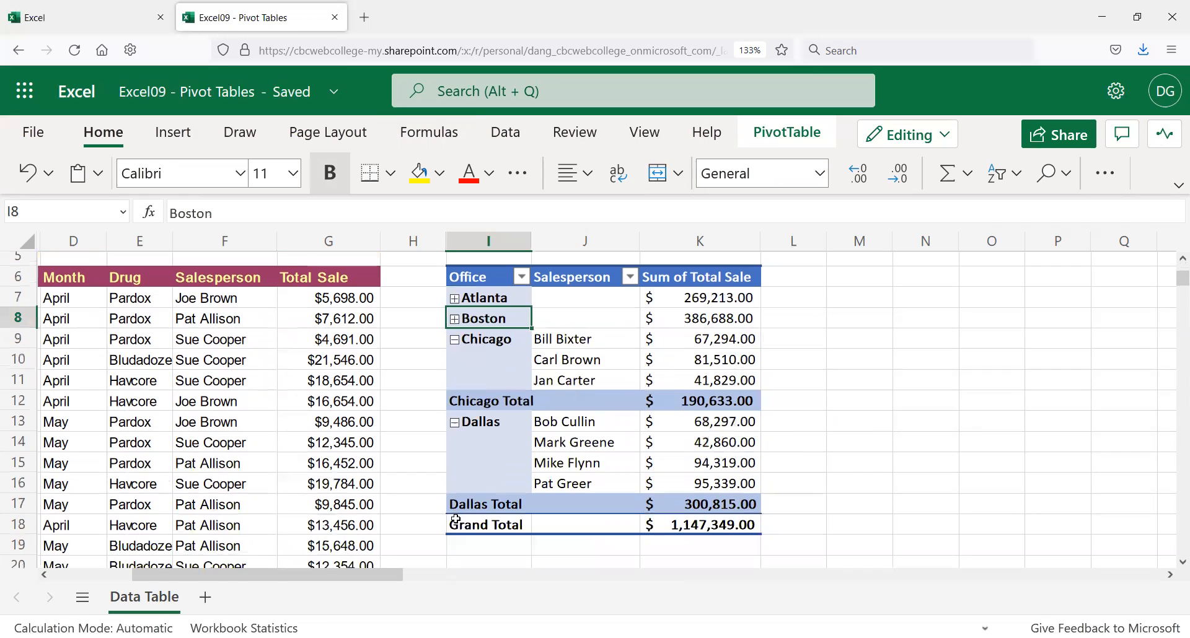
left_click(455, 422)
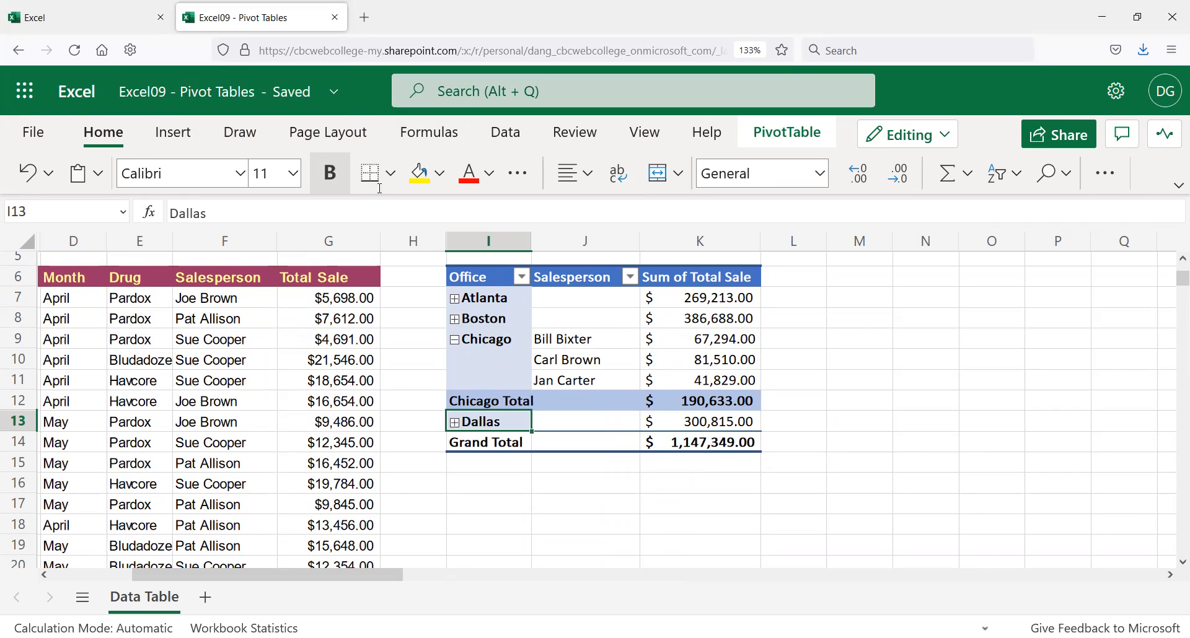
left_click(455, 422)
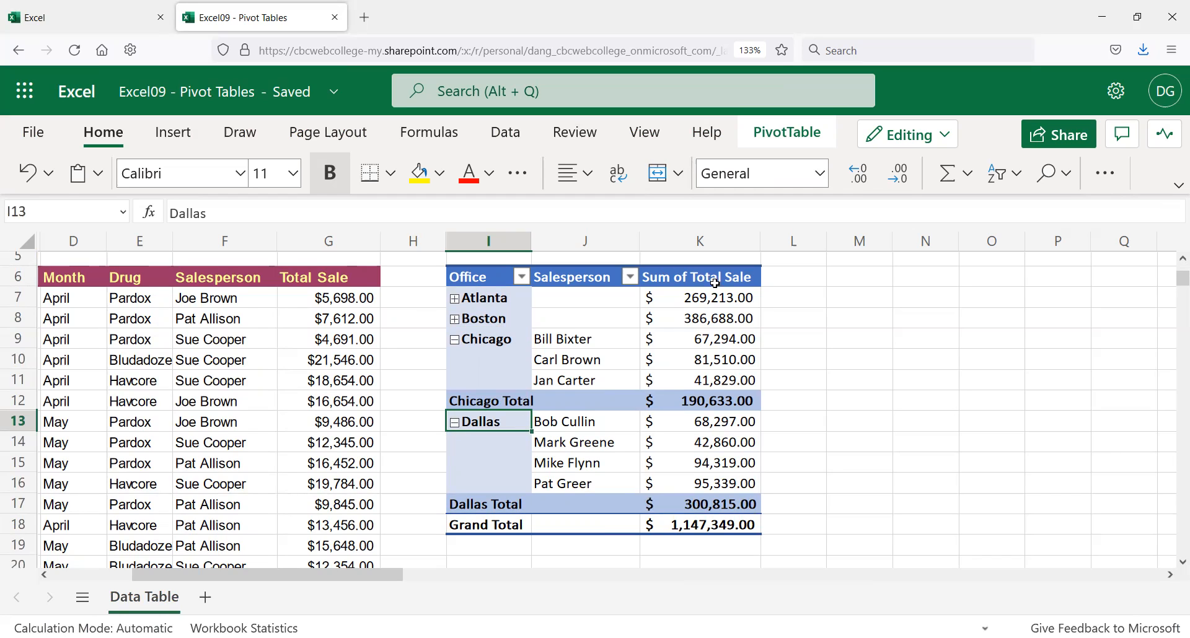
left_click(456, 318)
left_click(454, 300)
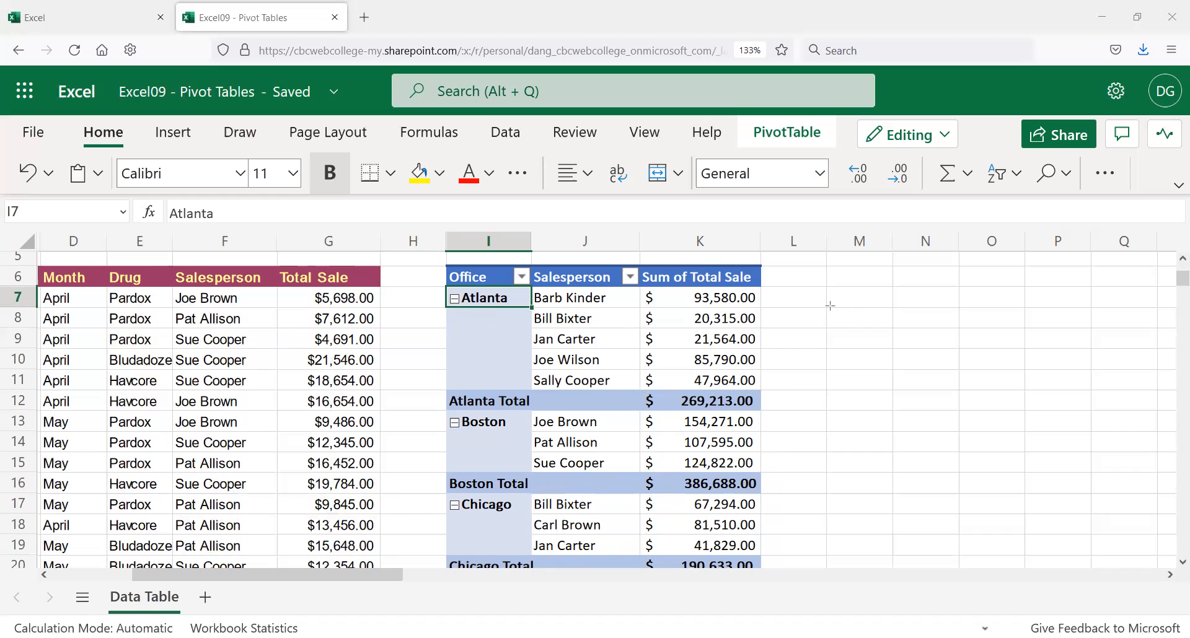
scroll(713, 339, "down", 5)
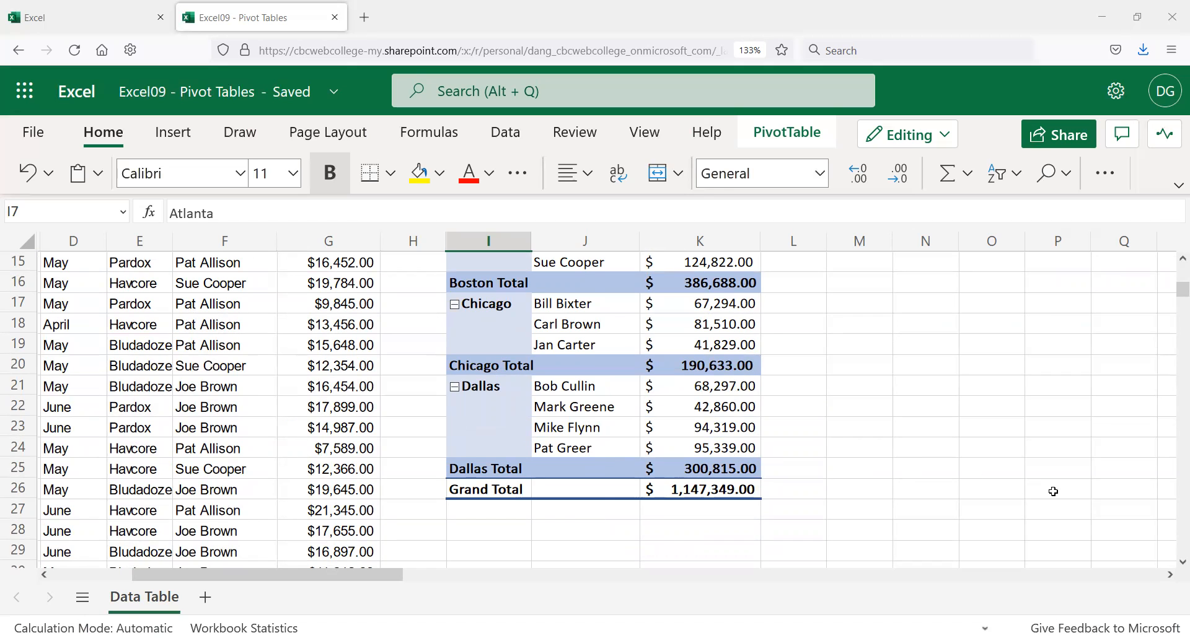
scroll(720, 368, "up", 5)
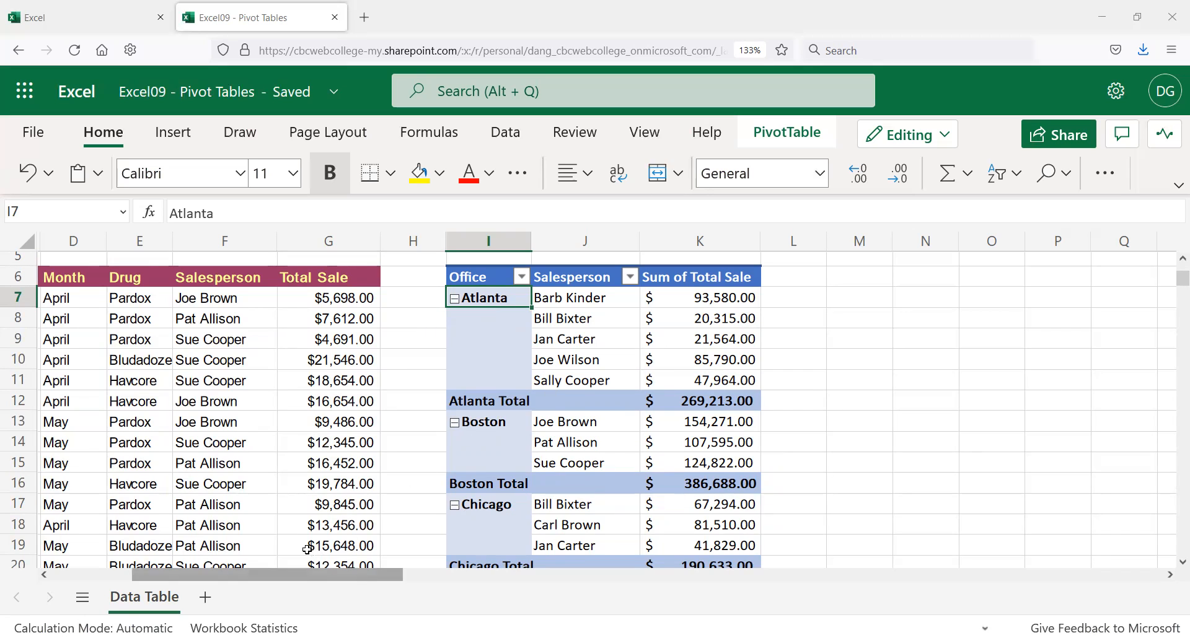
left_click(375, 508)
scroll(357, 524, "down", 15)
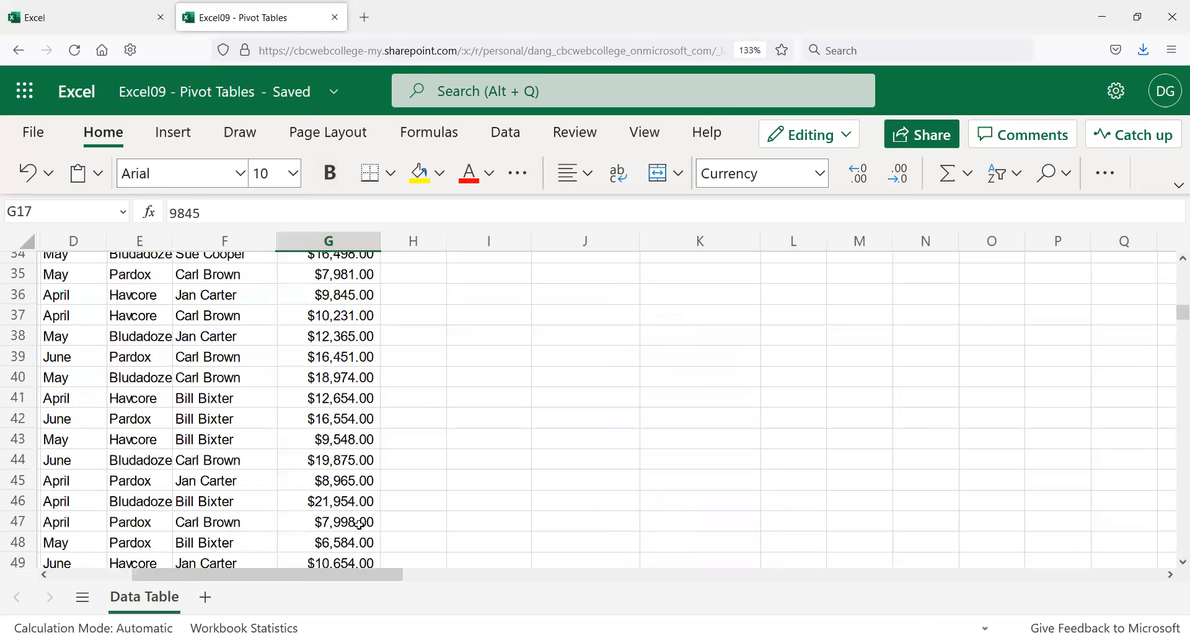
scroll(248, 499, "down", 11)
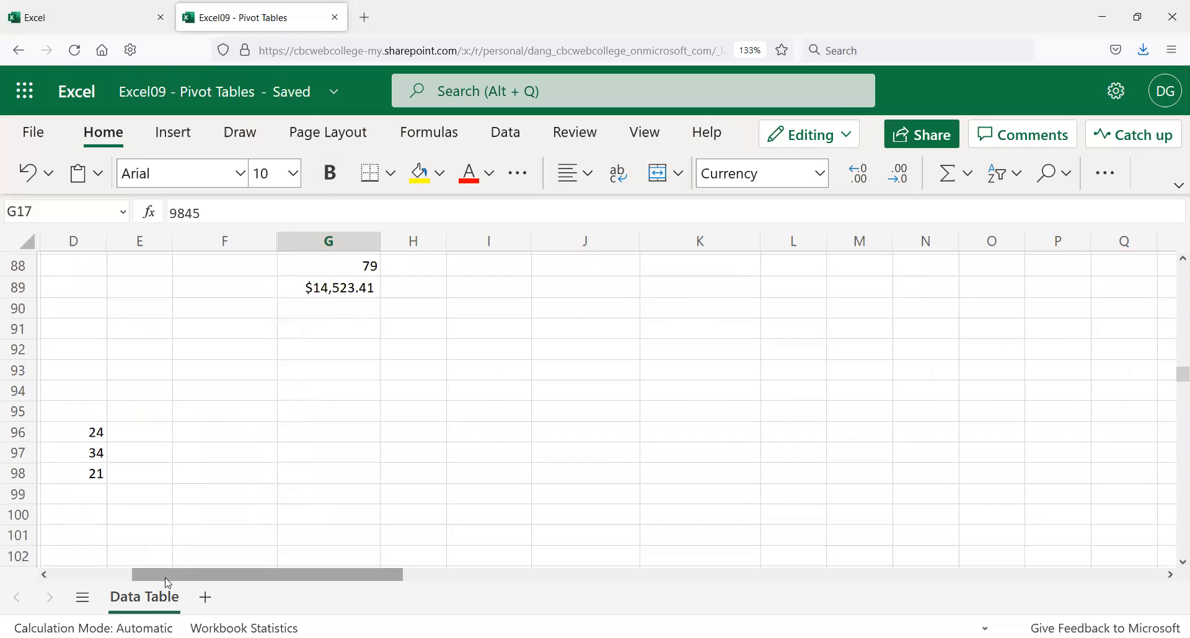
left_click_drag(160, 581, 77, 577)
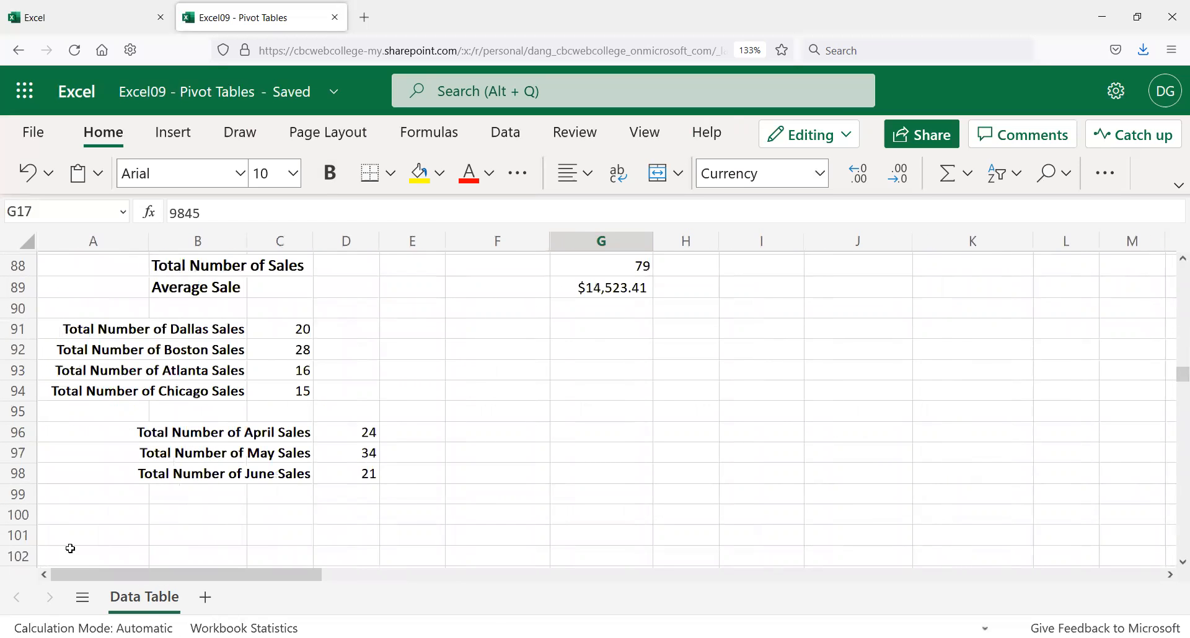
left_click(236, 437)
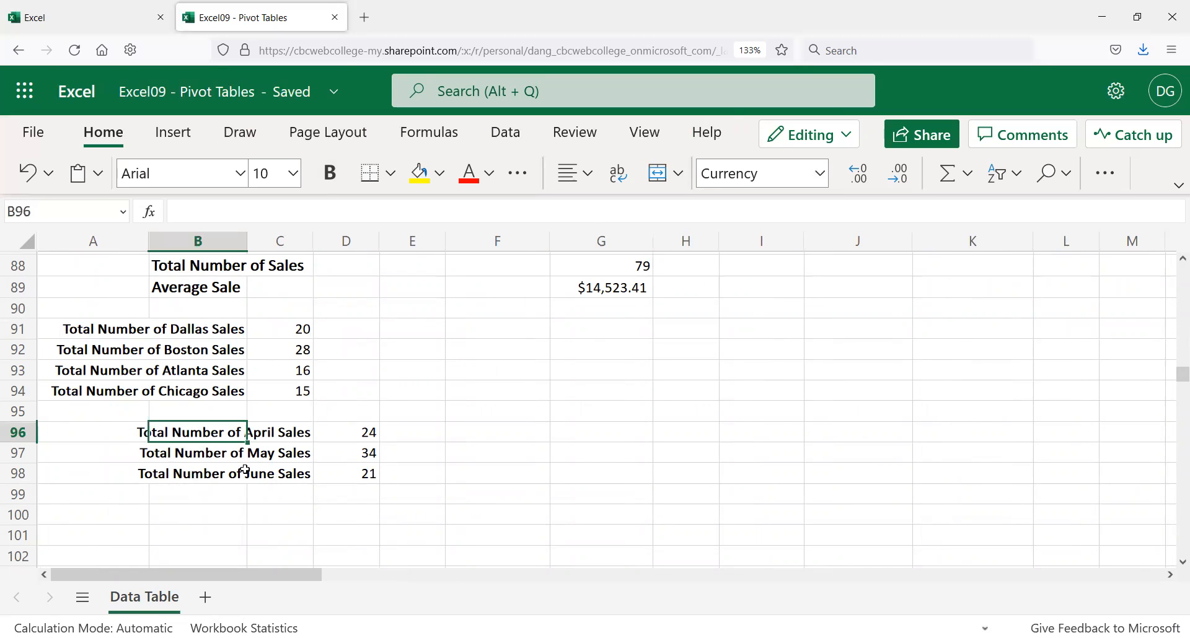
left_click(237, 474)
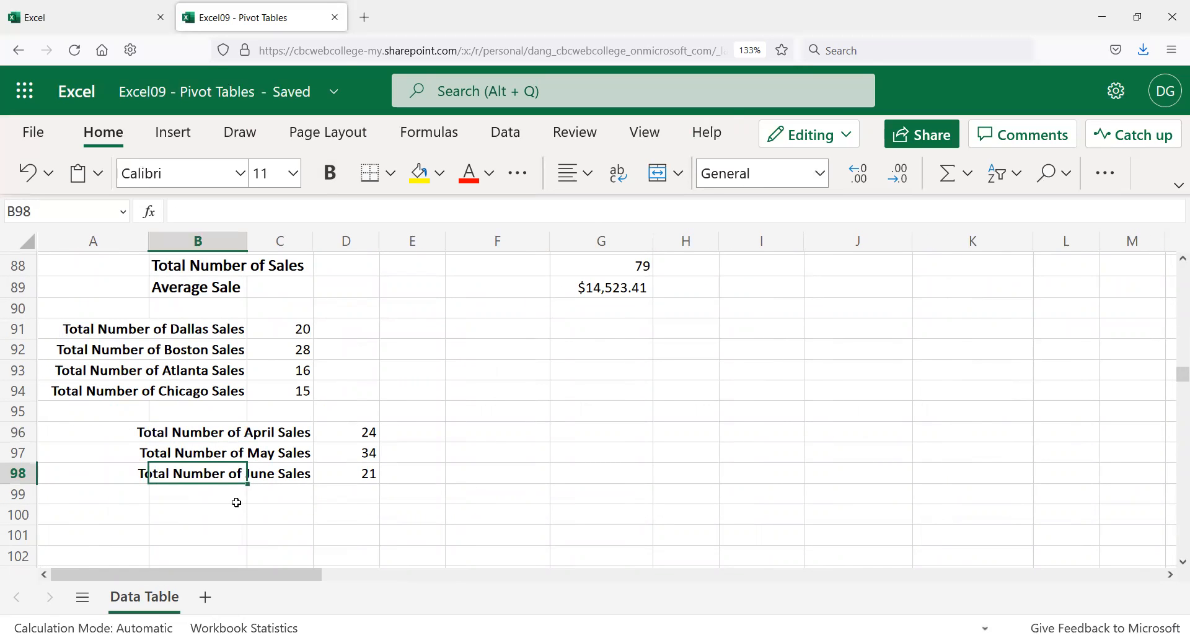
left_click(273, 412)
scroll(303, 396, "up", 1)
scroll(310, 391, "up", 3)
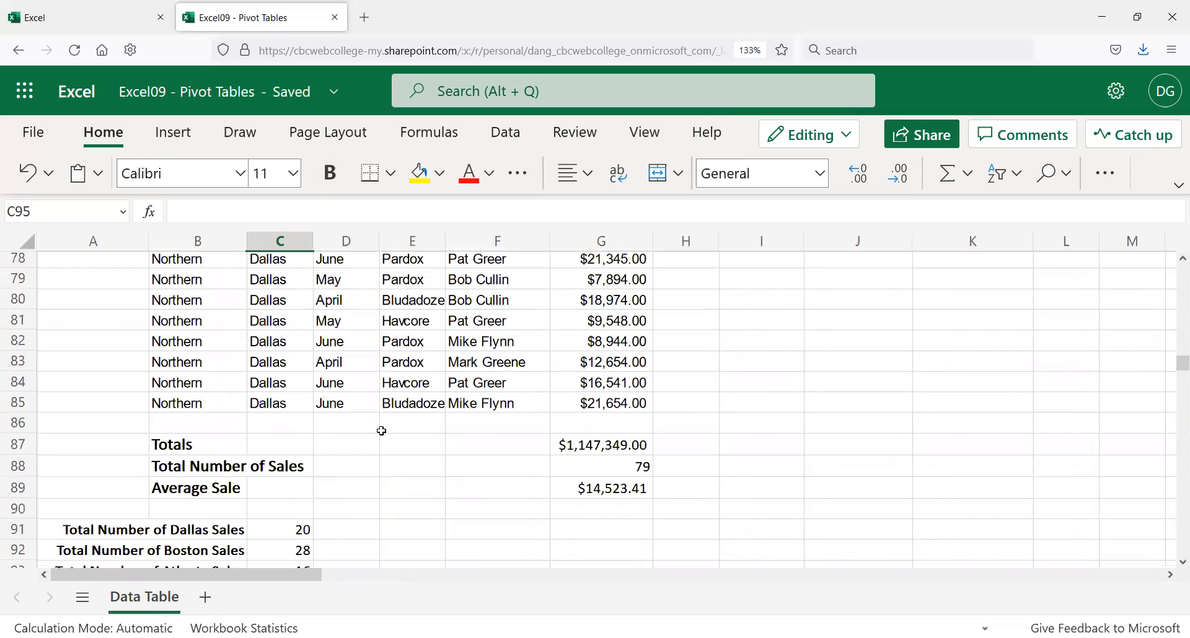
scroll(378, 431, "up", 3)
scroll(421, 378, "up", 15)
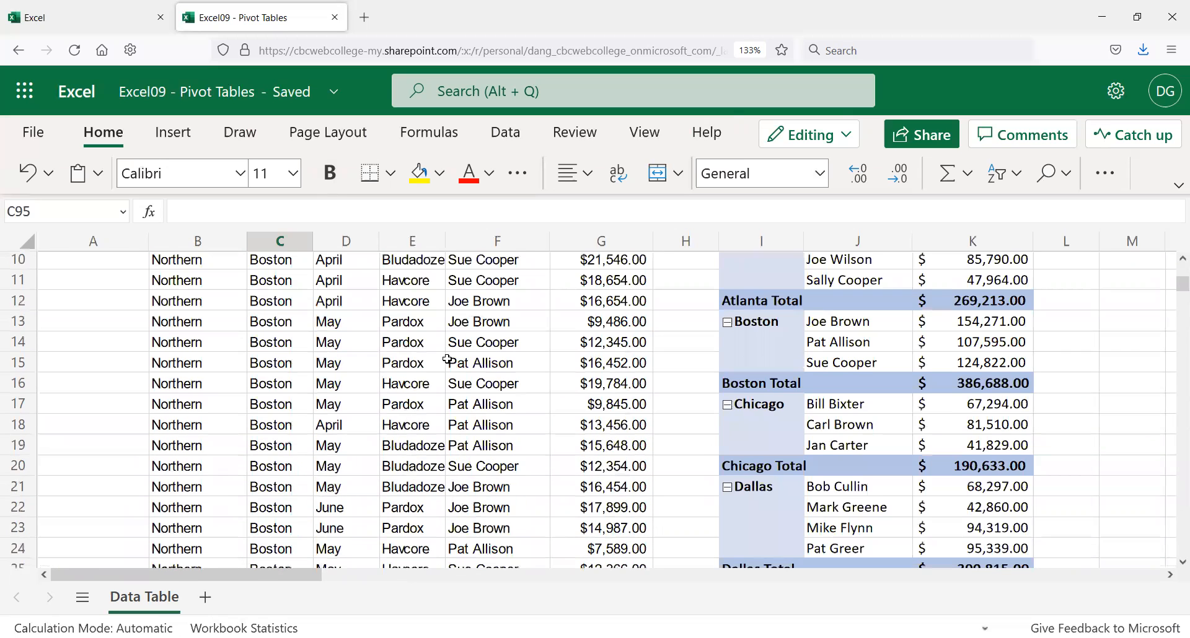
scroll(765, 321, "up", 3)
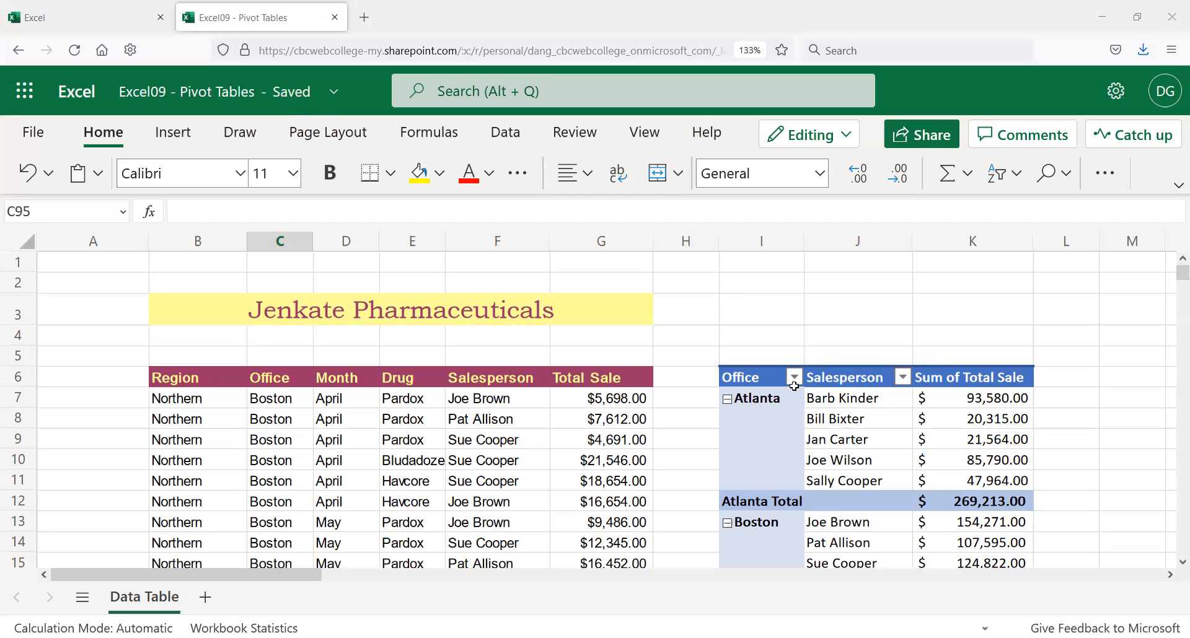
Step: Sort the Office field in descending order
scroll(769, 419, "down", 3)
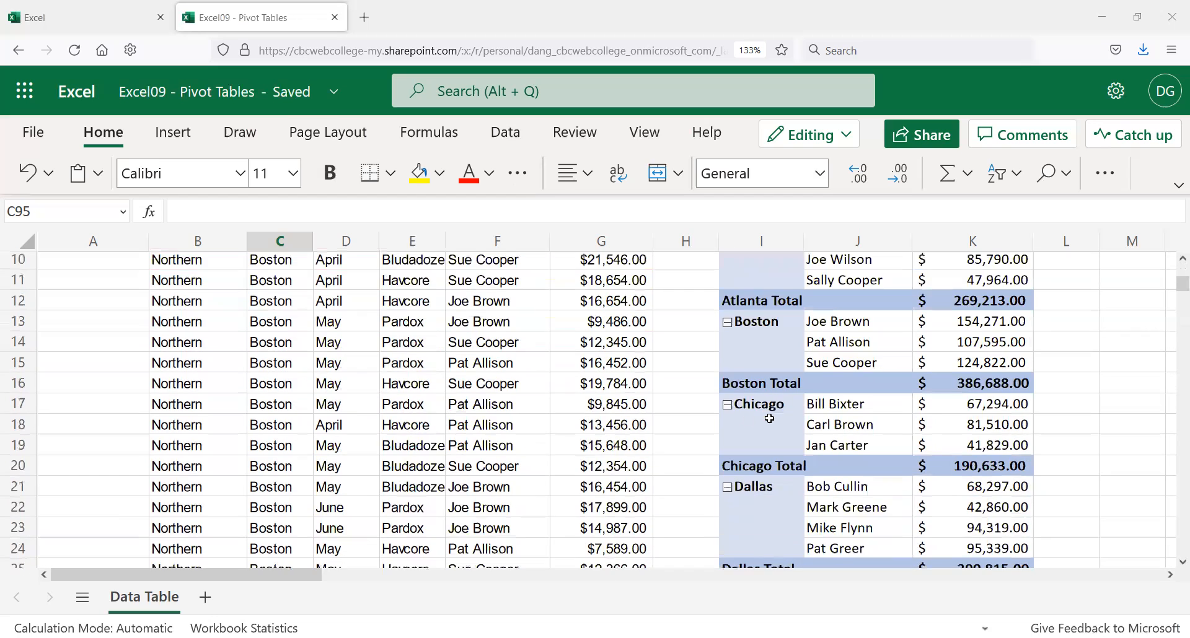
scroll(781, 453, "down", 2)
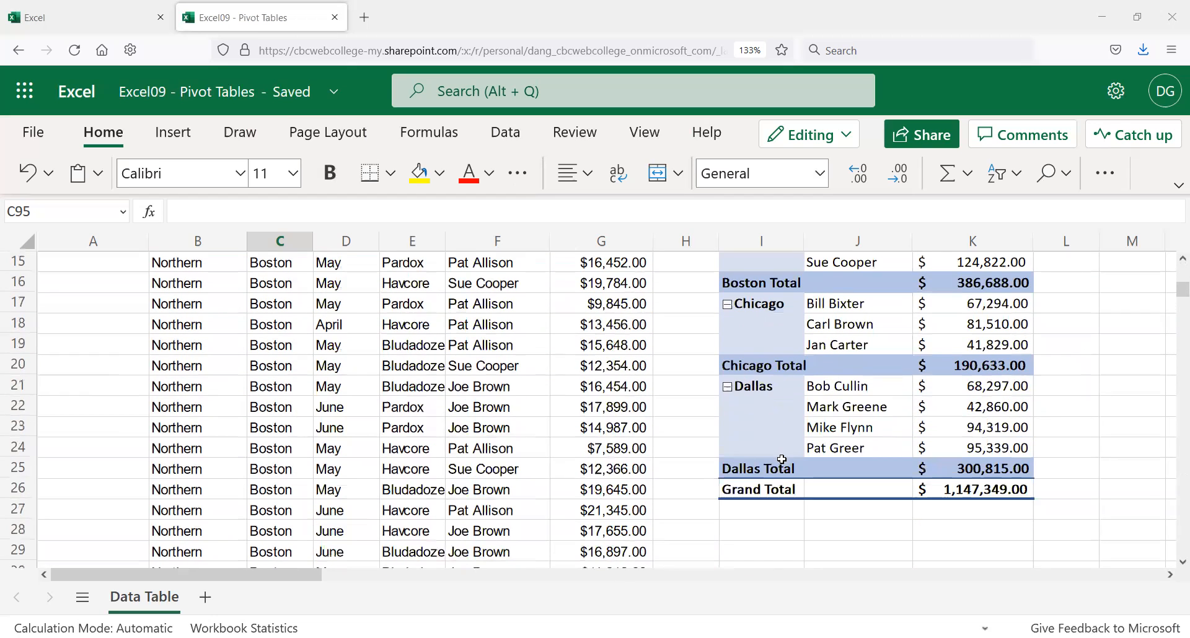
scroll(782, 460, "up", 5)
left_click(795, 378)
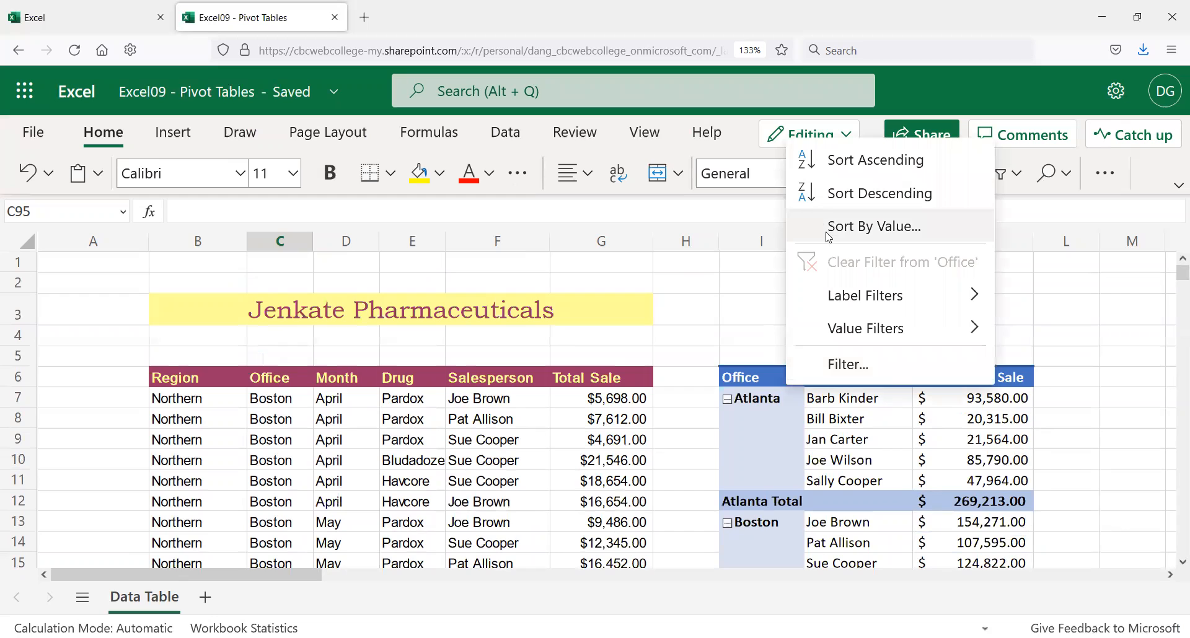
left_click(832, 196)
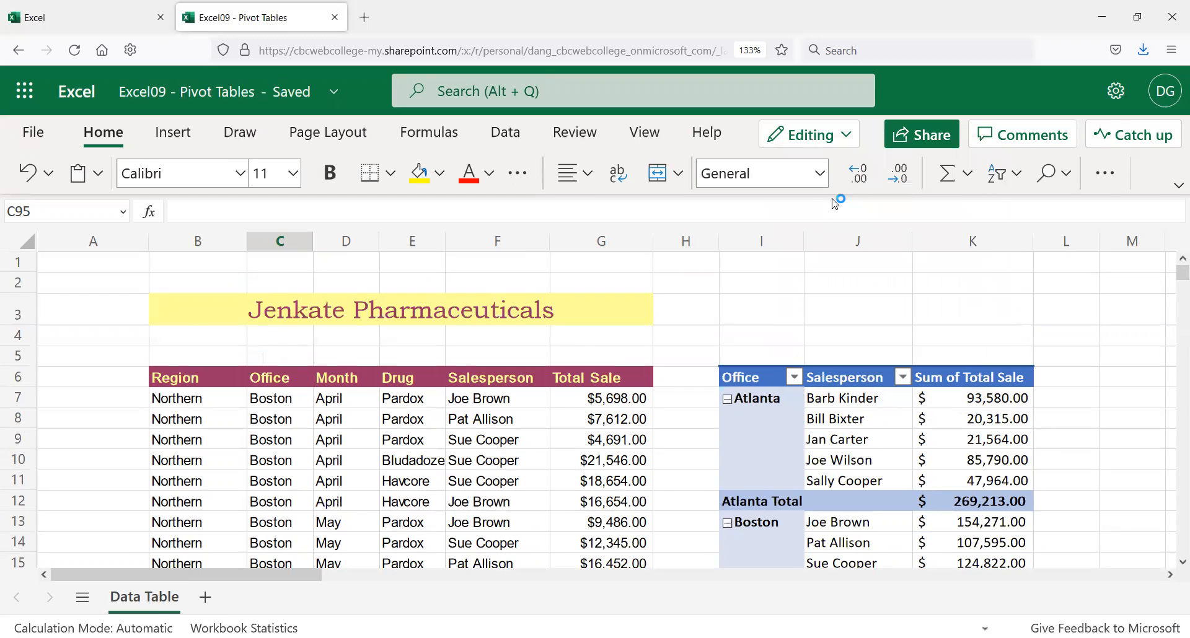
Step: Sort the Salesperson field descending within each office
scroll(889, 400, "down", 2)
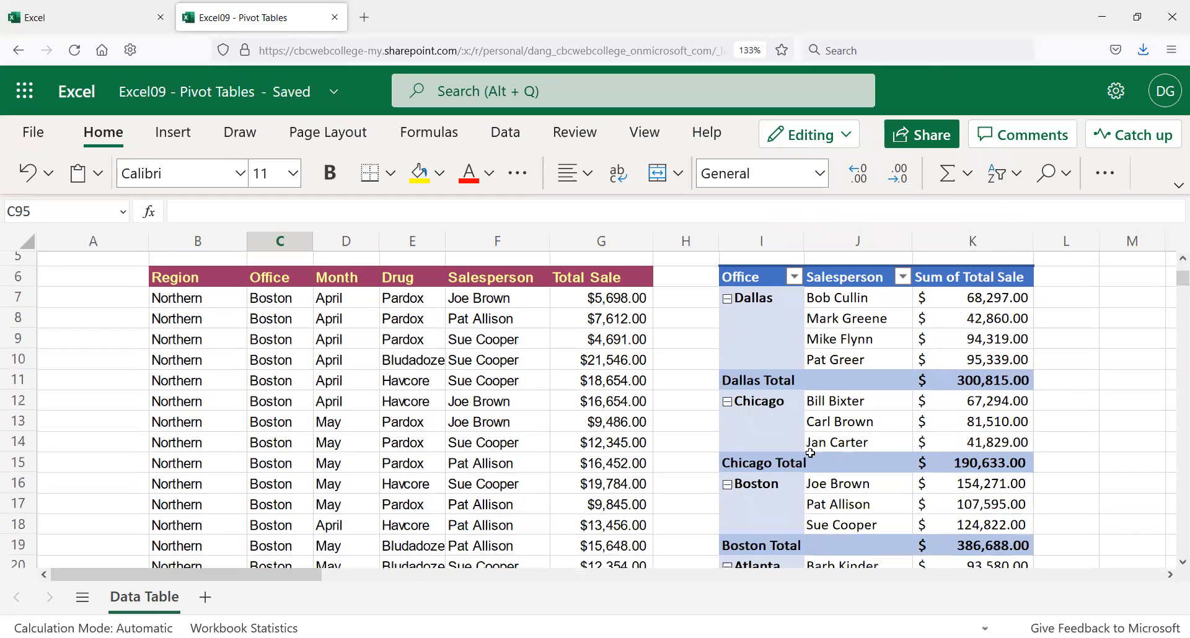
left_click(902, 277)
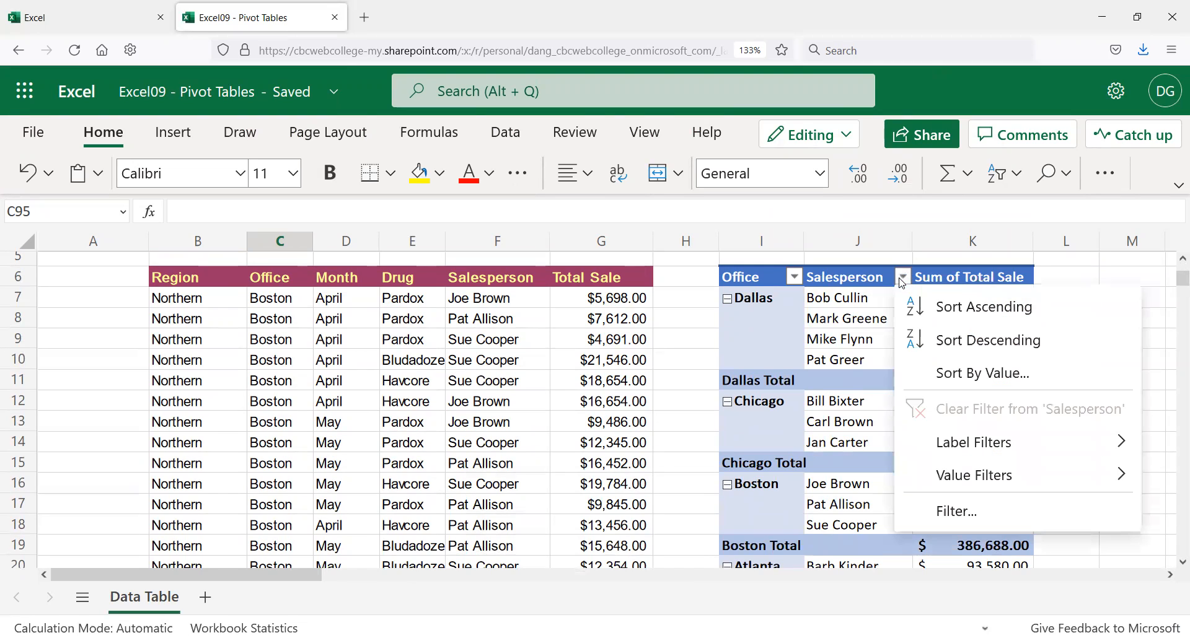
left_click(967, 343)
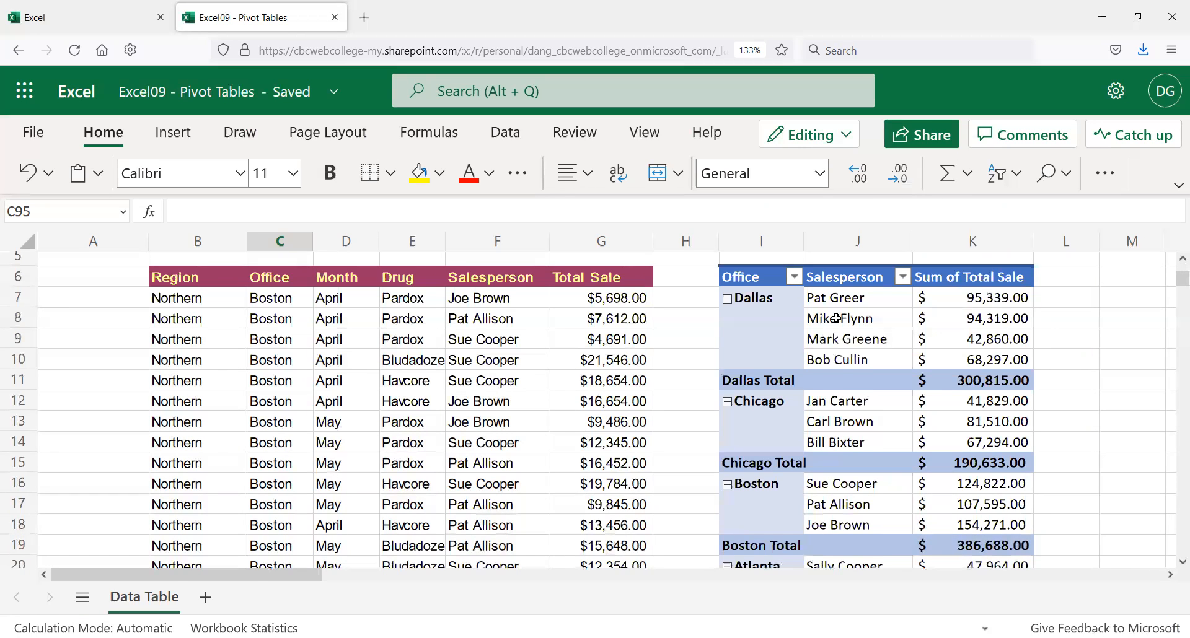
scroll(816, 335, "down", 2)
scroll(820, 335, "up", 4)
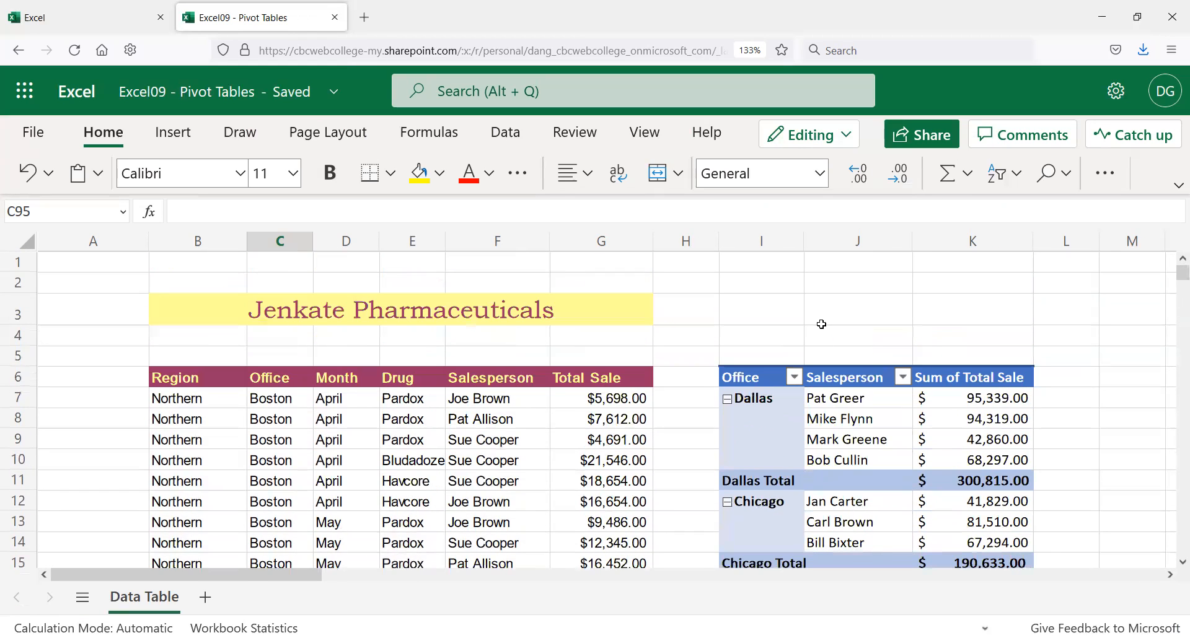
Step: Sort salespeople by Sum of Total Sale, largest to smallest, via More Sort Options
left_click(903, 378)
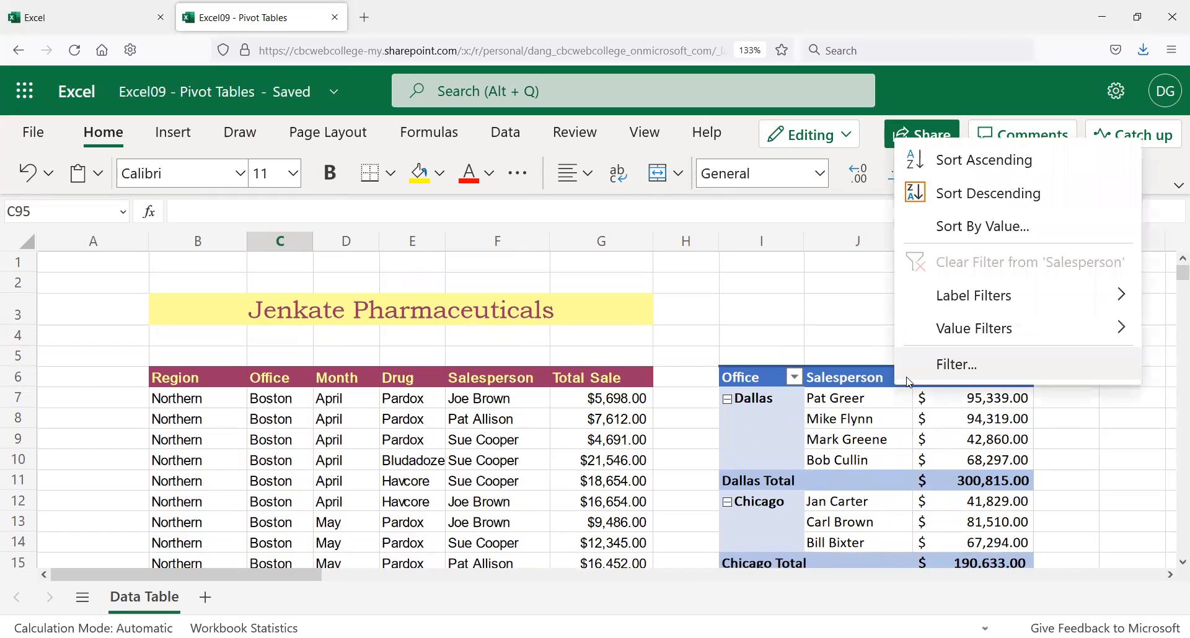
left_click(959, 233)
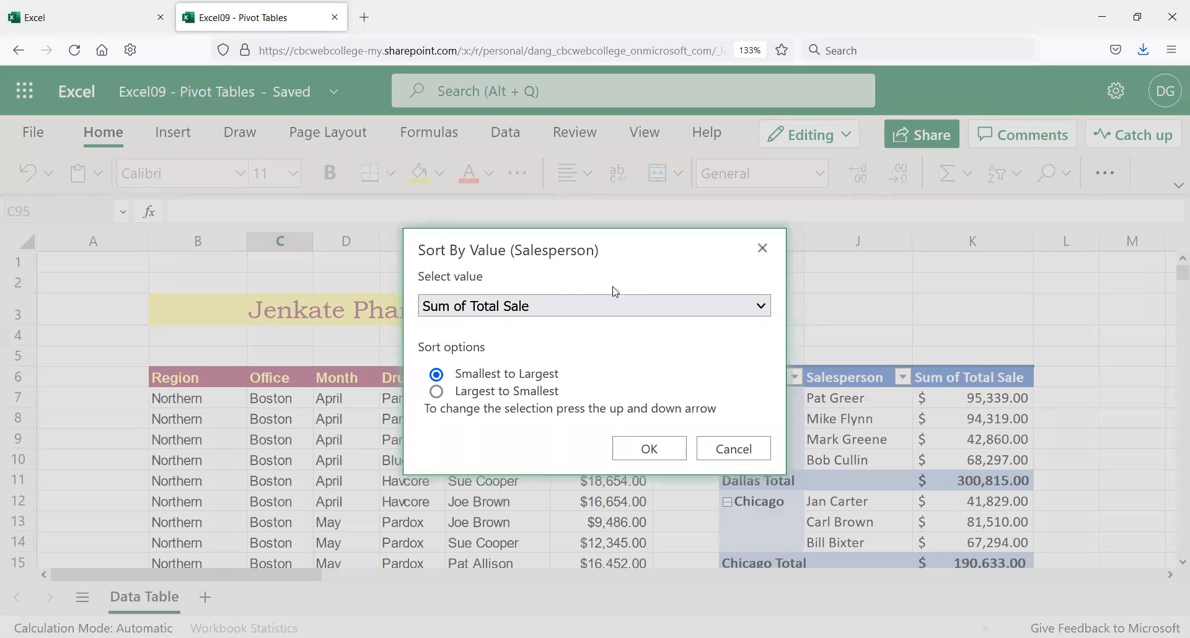
left_click(570, 305)
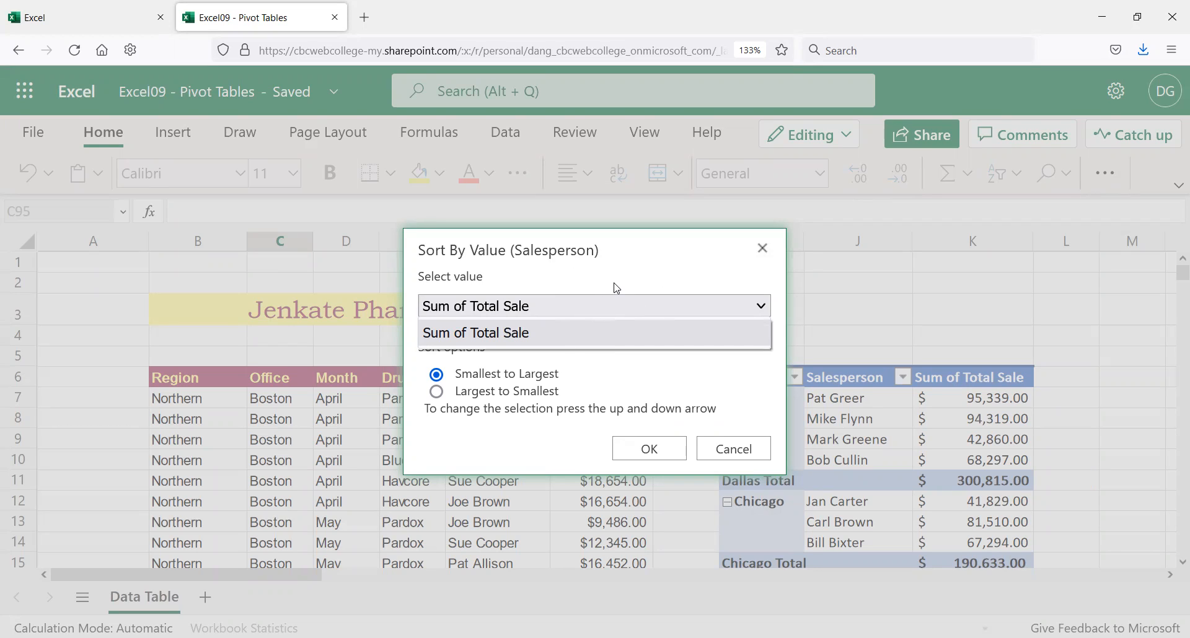
left_click(449, 389)
left_click(436, 391)
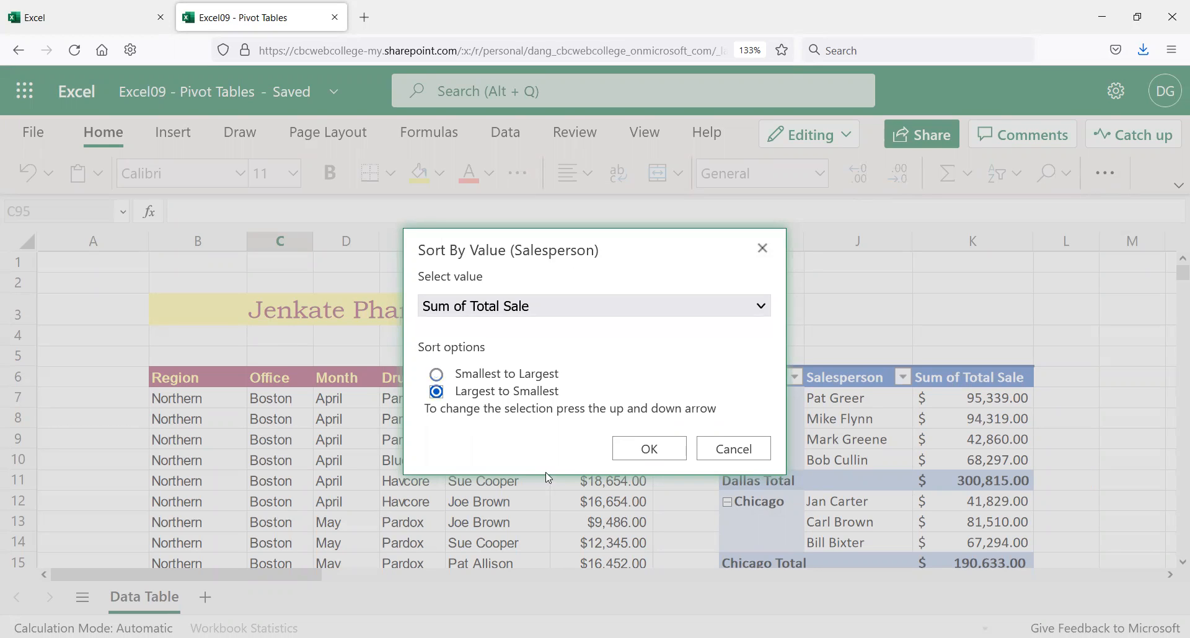
left_click(634, 453)
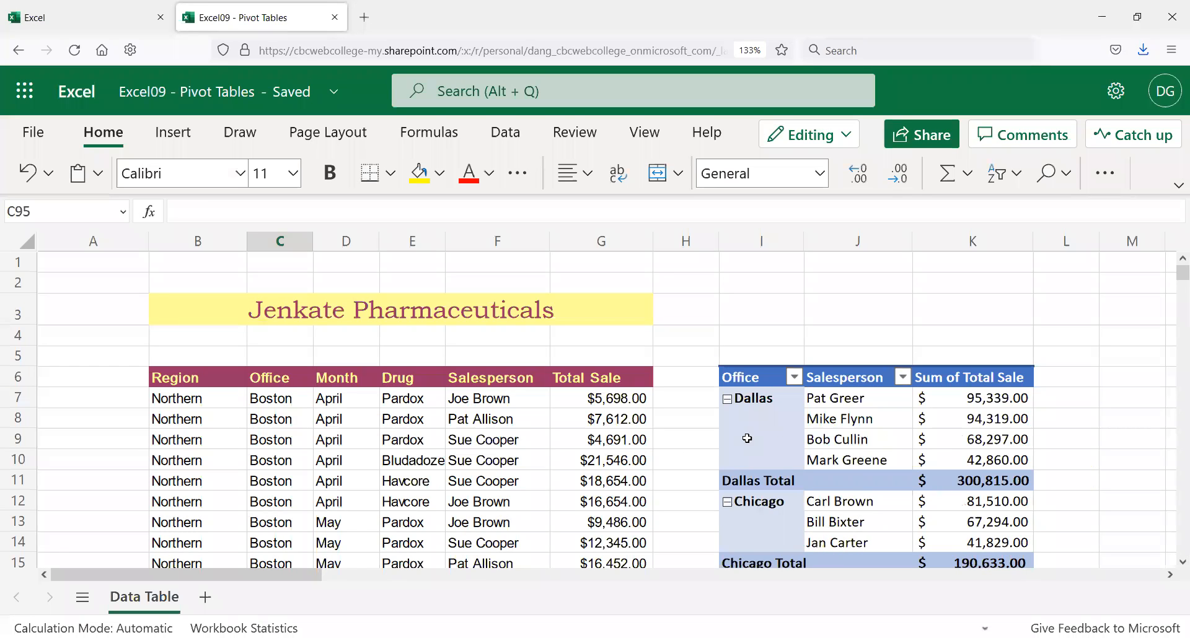
Step: Check the Dallas and Chicago salespeople's totals now run largest to smallest
left_click_drag(957, 400, 988, 460)
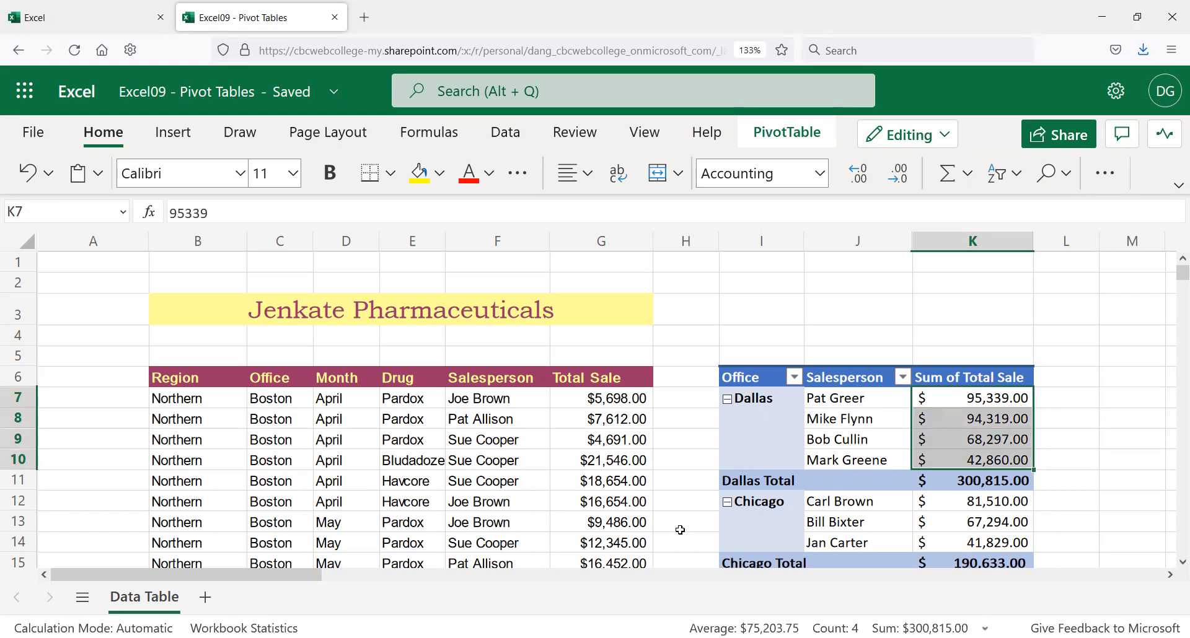
left_click_drag(982, 510, 974, 545)
scroll(837, 516, "down", 6)
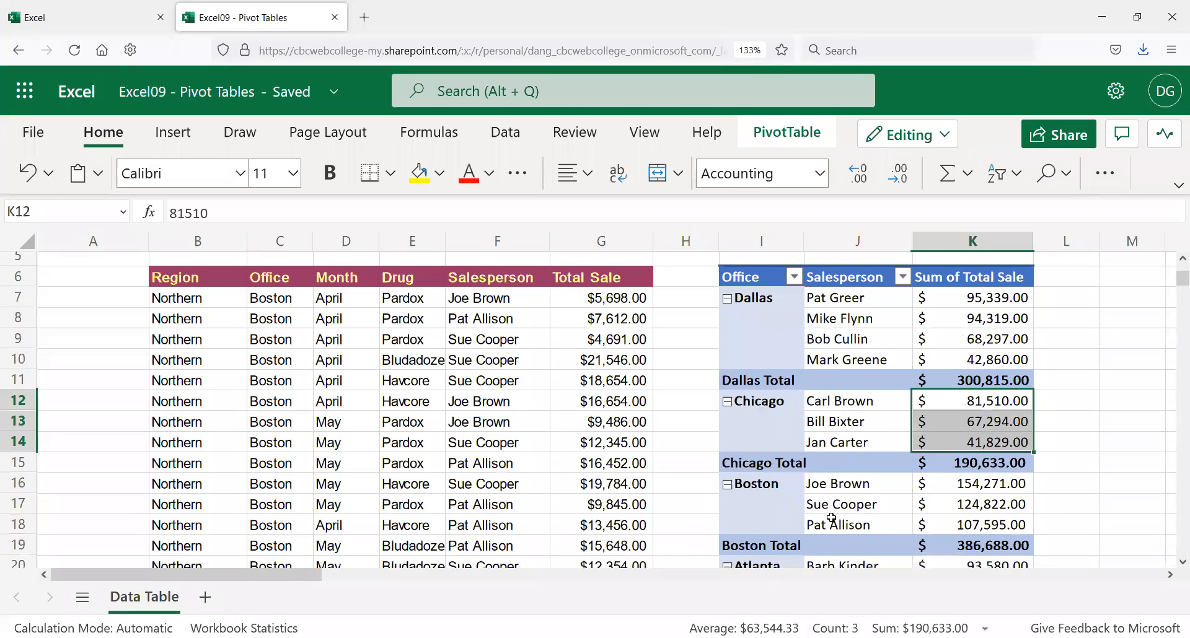
scroll(828, 524, "up", 6)
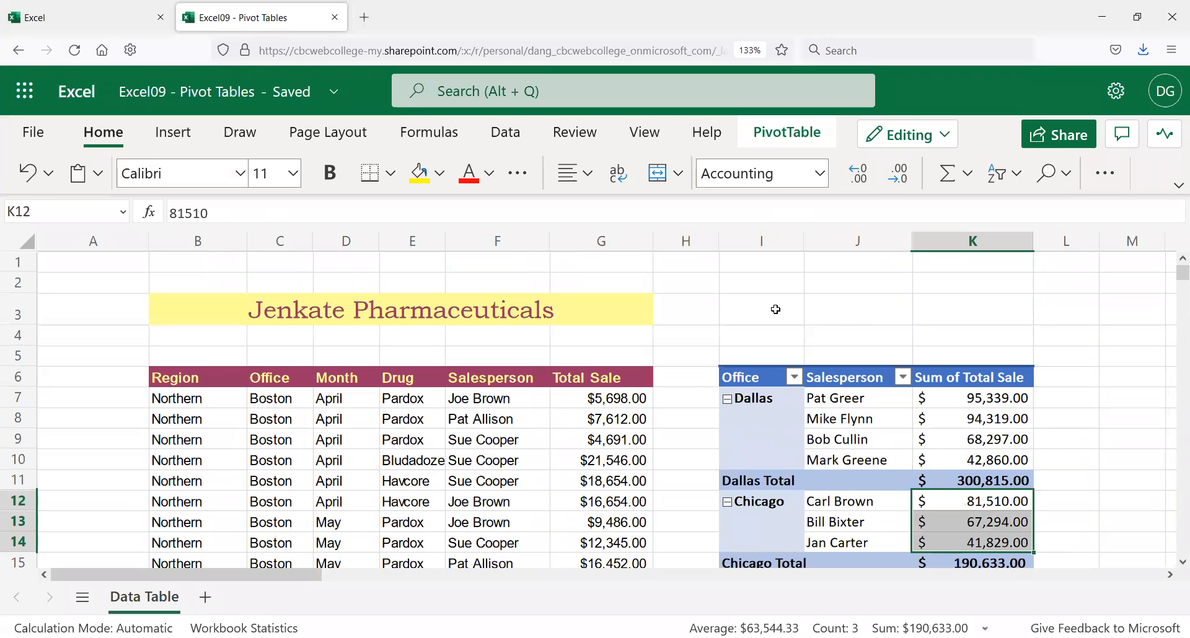
left_click(775, 310)
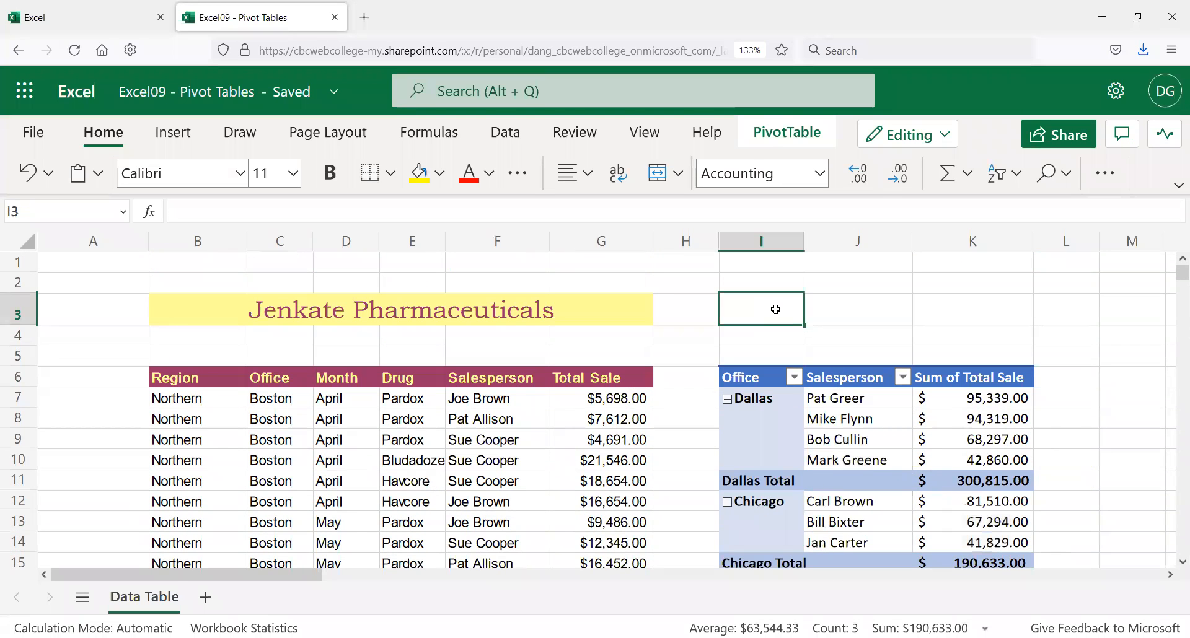
Step: Select the Dallas cell I7 in the Office/Salesperson pivot and show its PivotTable ribbon tools
left_click(779, 349)
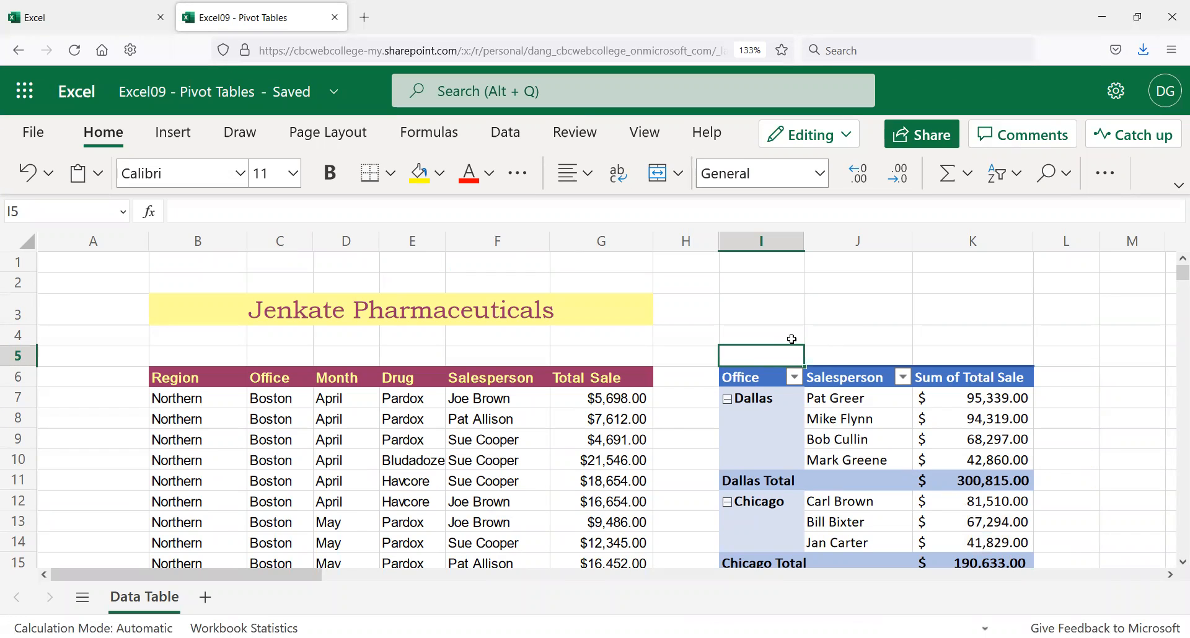
scroll(762, 398, "down", 3)
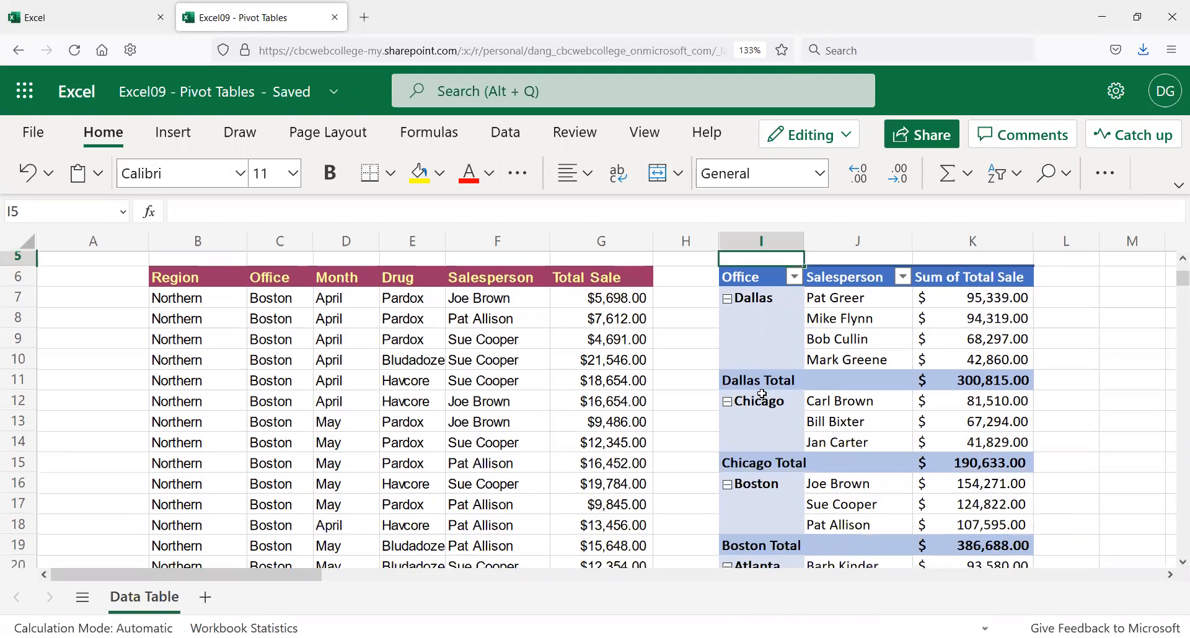
left_click(751, 283)
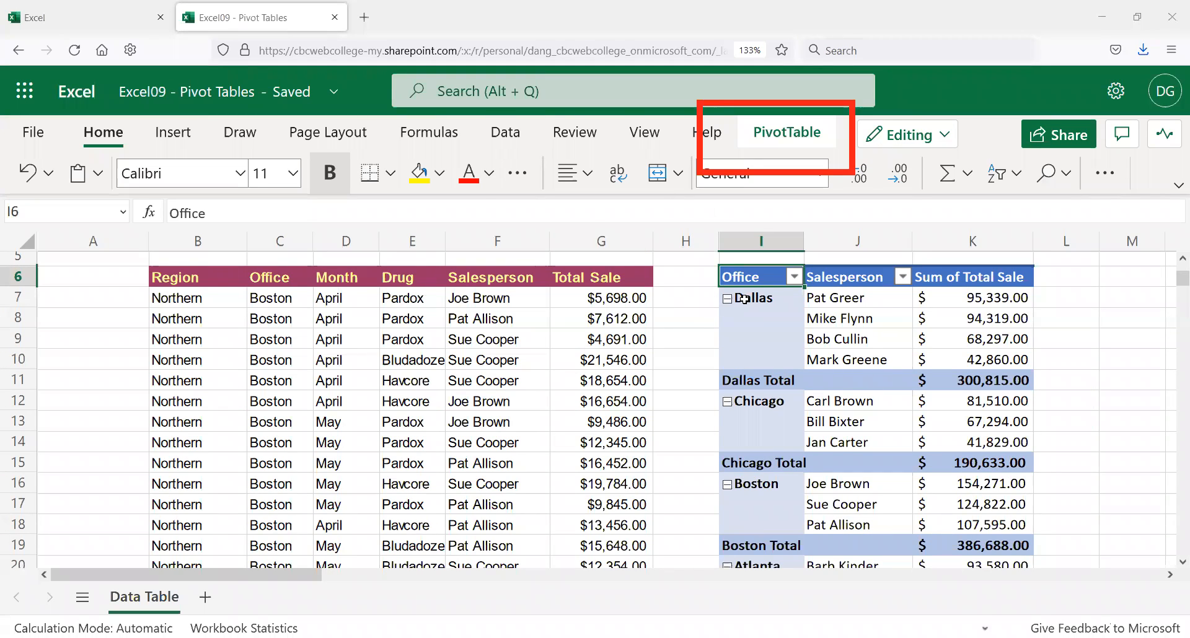
left_click(147, 304)
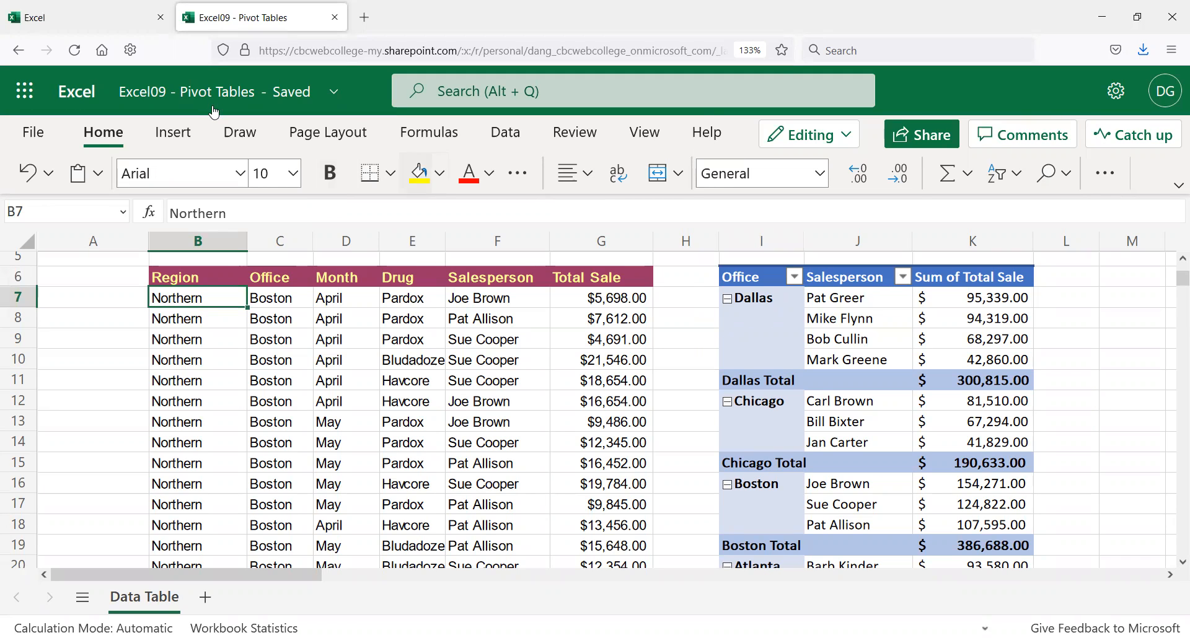
left_click(747, 295)
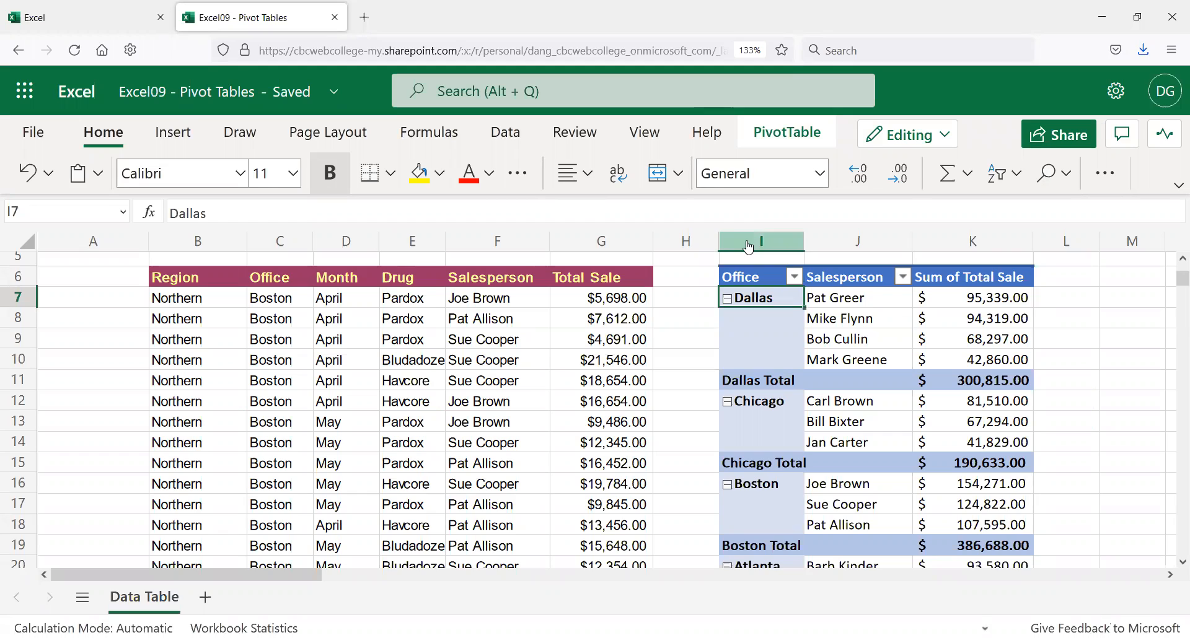
left_click(770, 134)
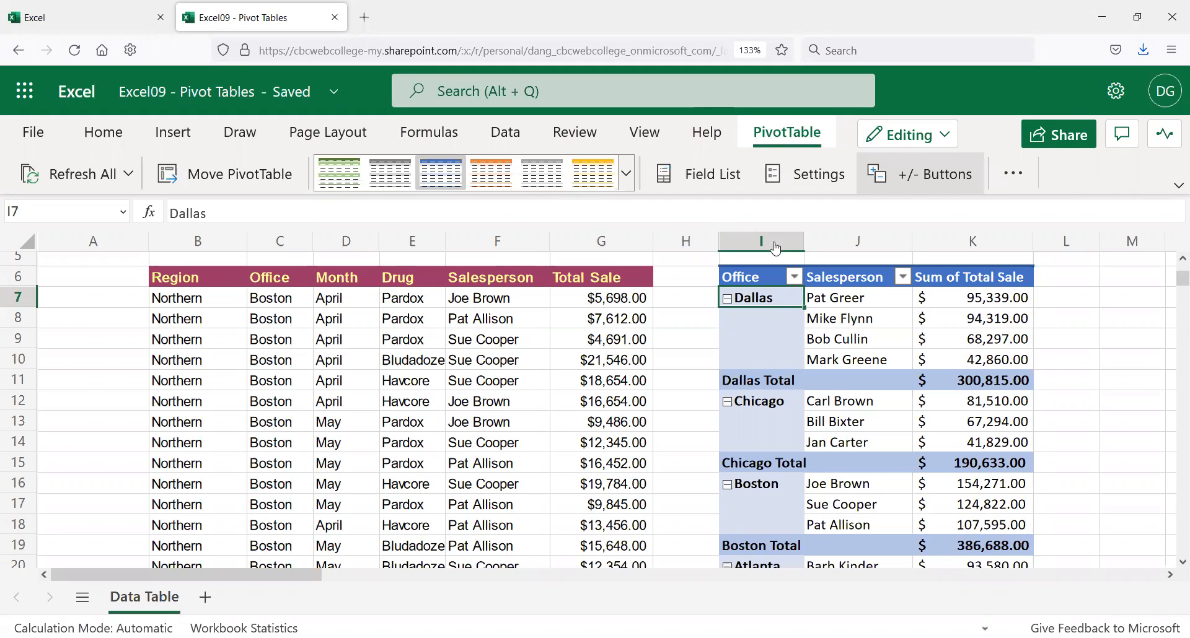
Step: Apply the orange Medium style from the PivotTable styles gallery
left_click(627, 174)
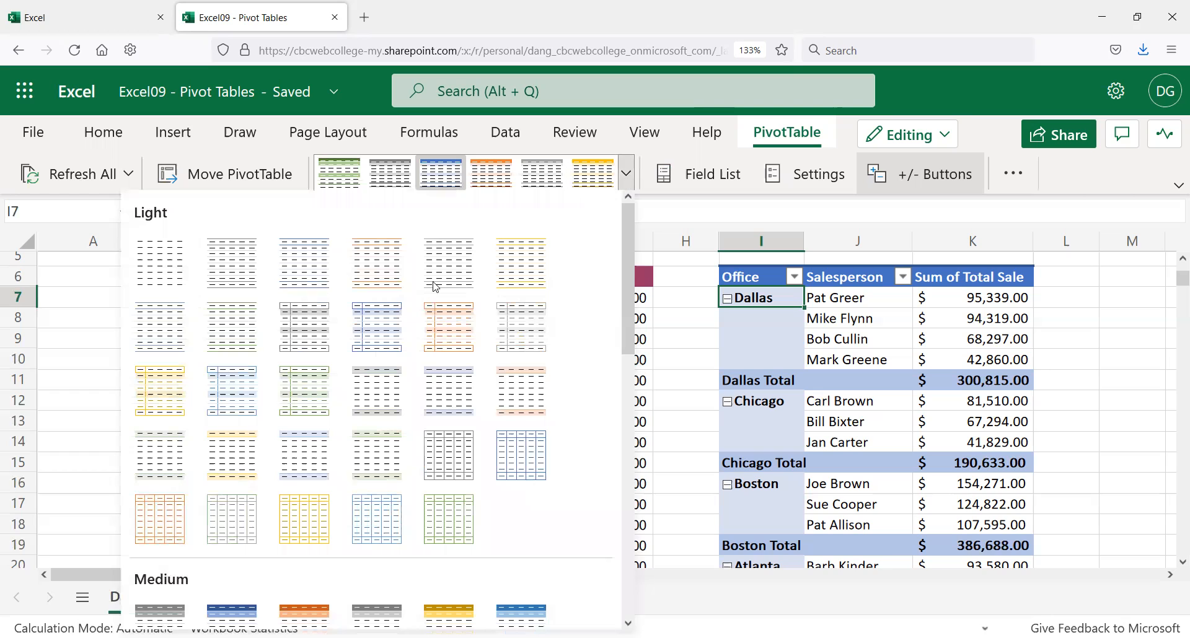
scroll(434, 287, "down", 5)
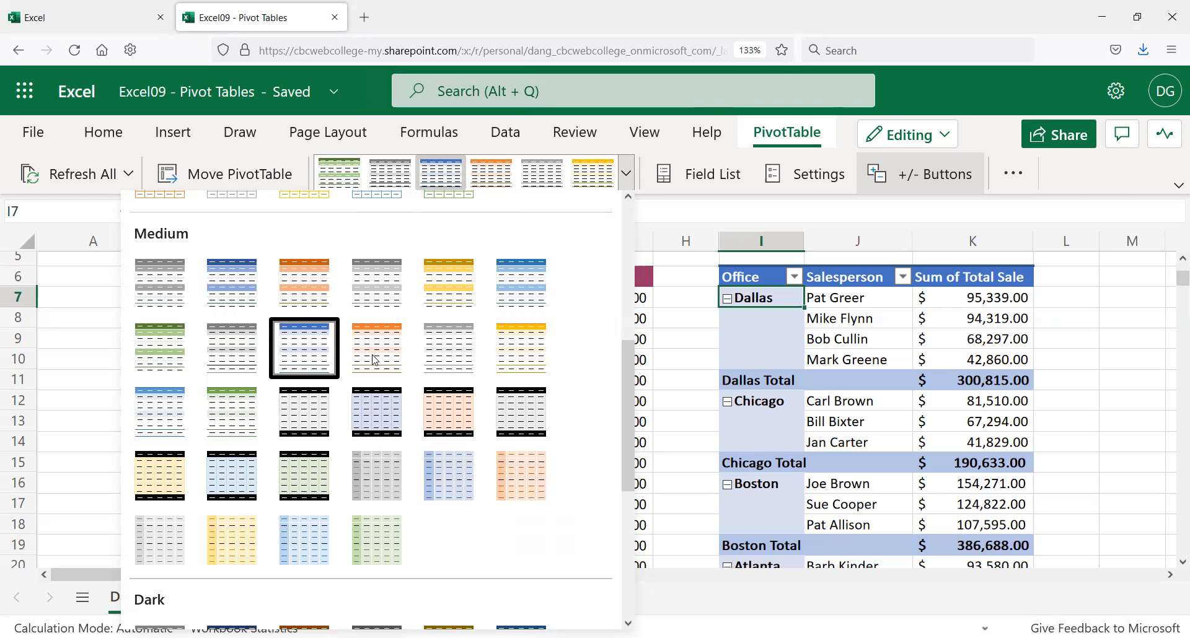
left_click(375, 361)
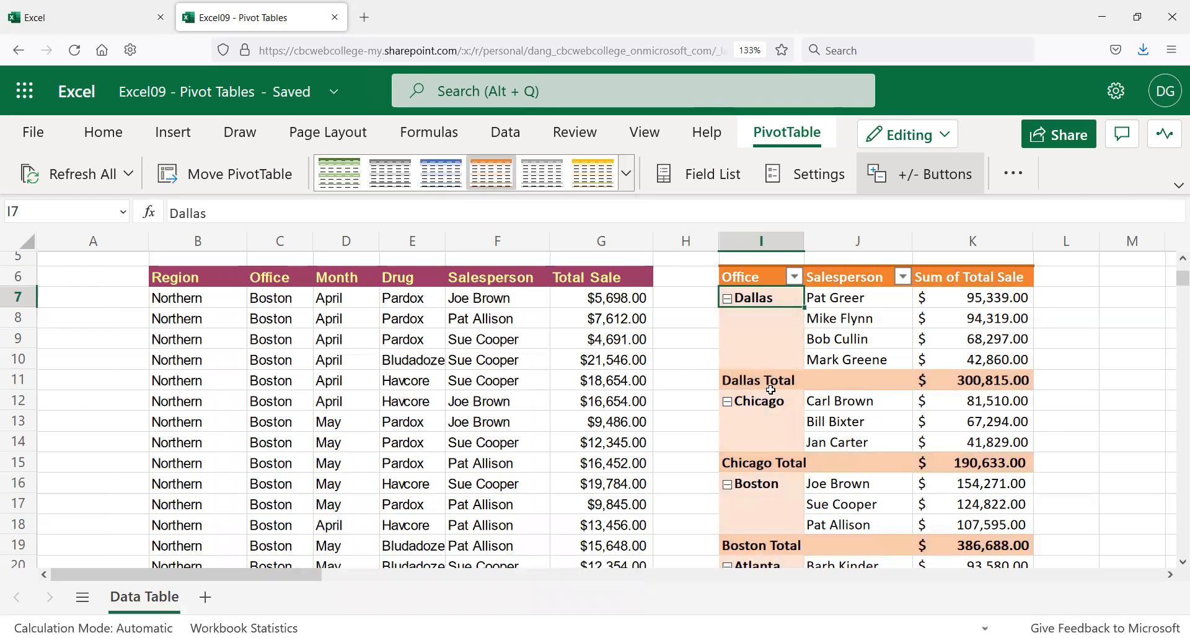
scroll(807, 359, "down", 2)
scroll(802, 388, "up", 3)
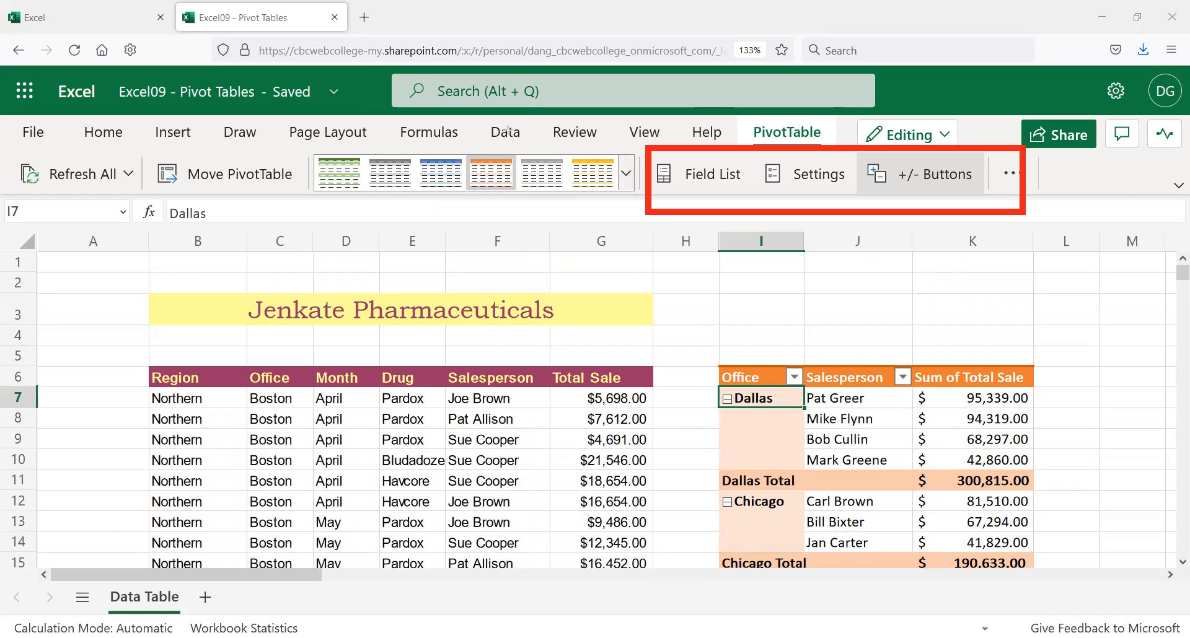
left_click(922, 179)
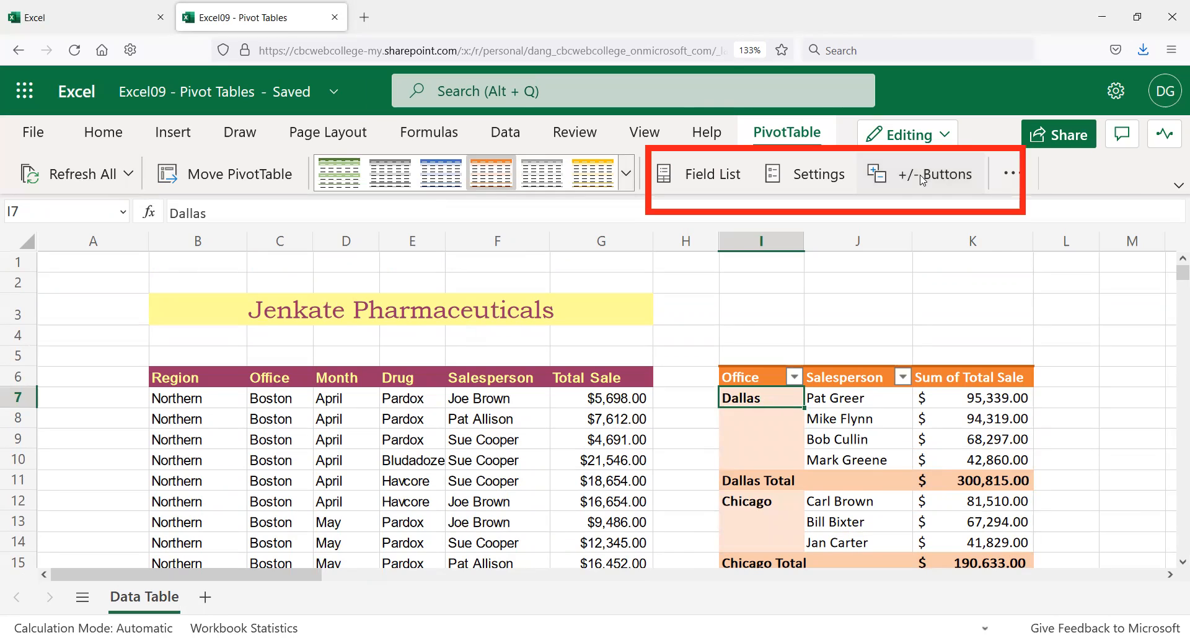
left_click(897, 174)
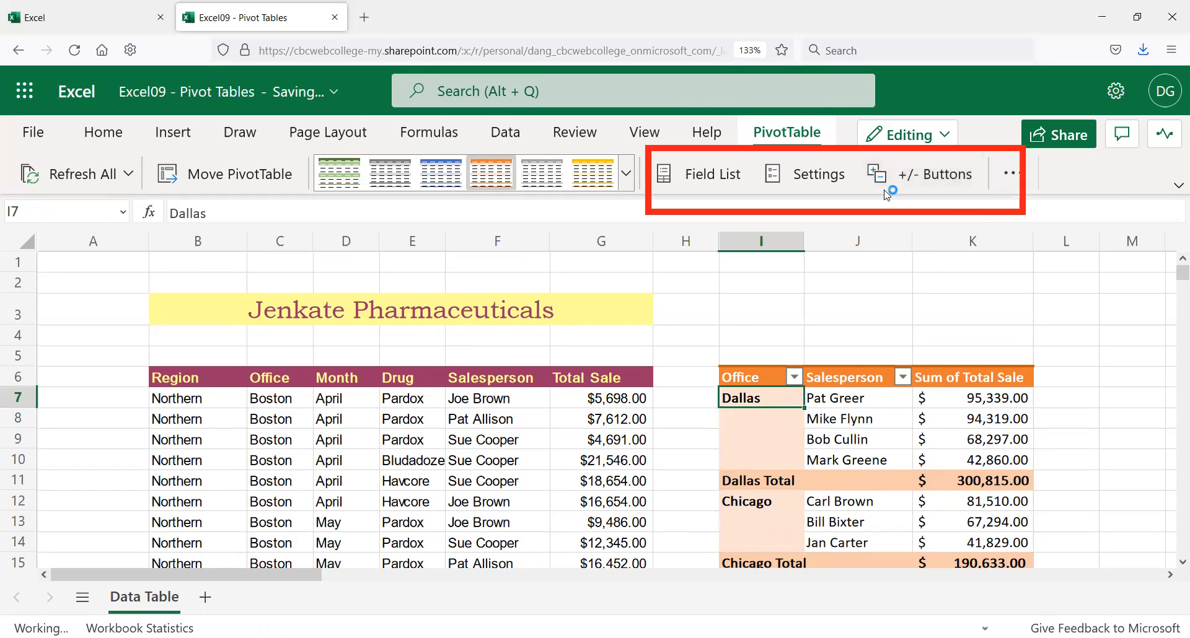
left_click(918, 174)
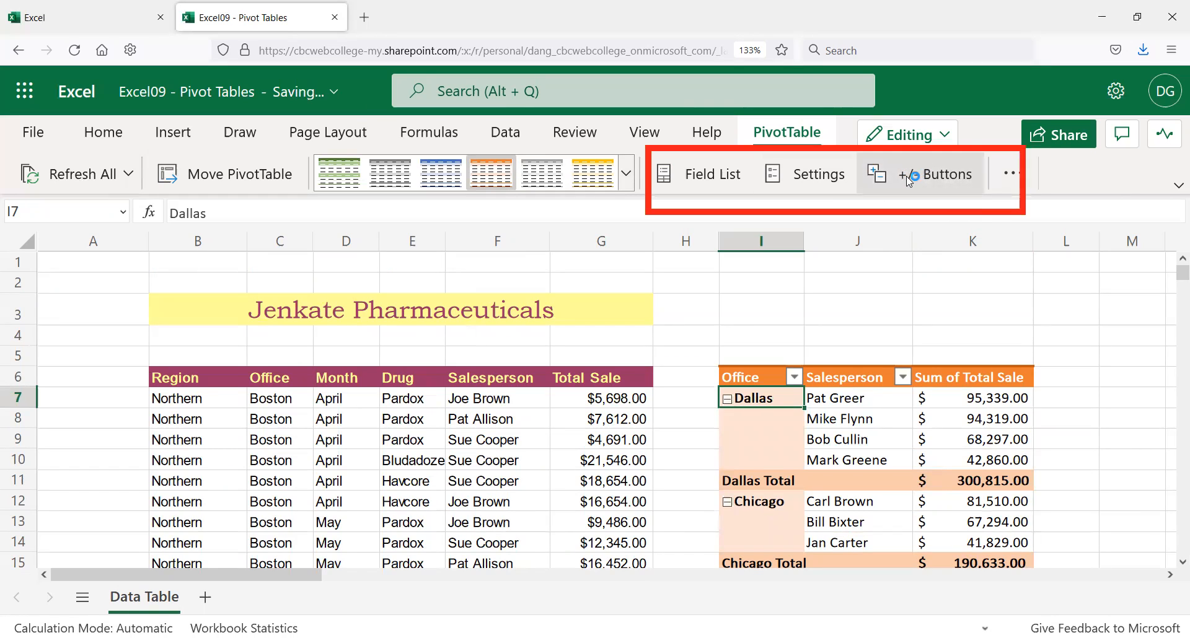
scroll(847, 329, "down", 3)
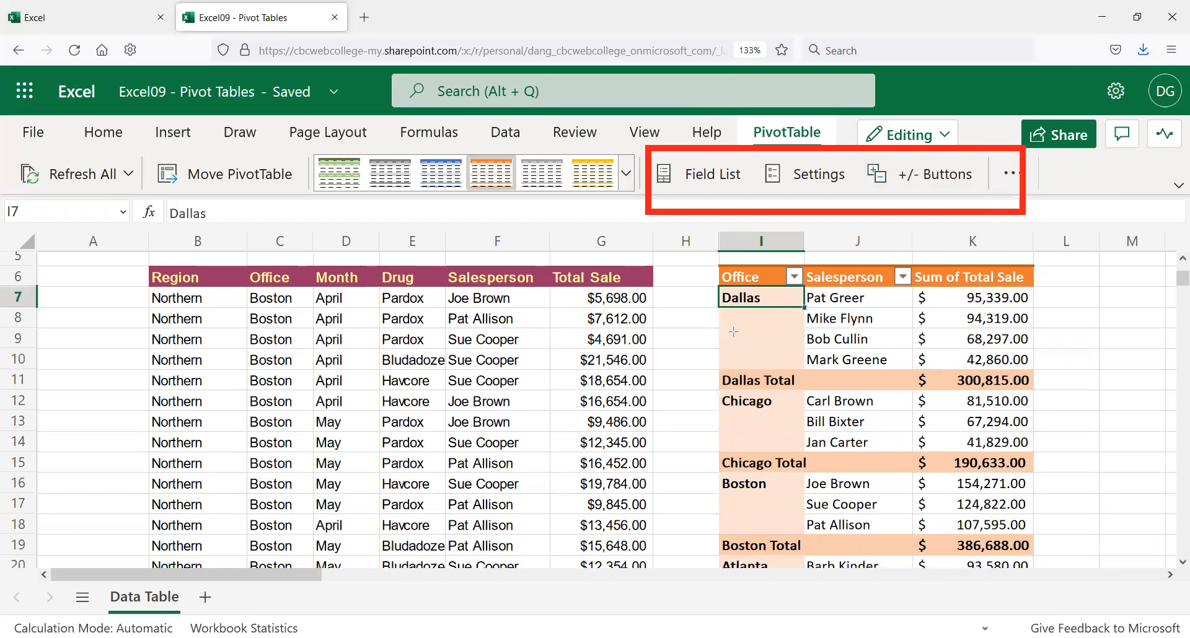
left_click_drag(700, 286, 737, 621)
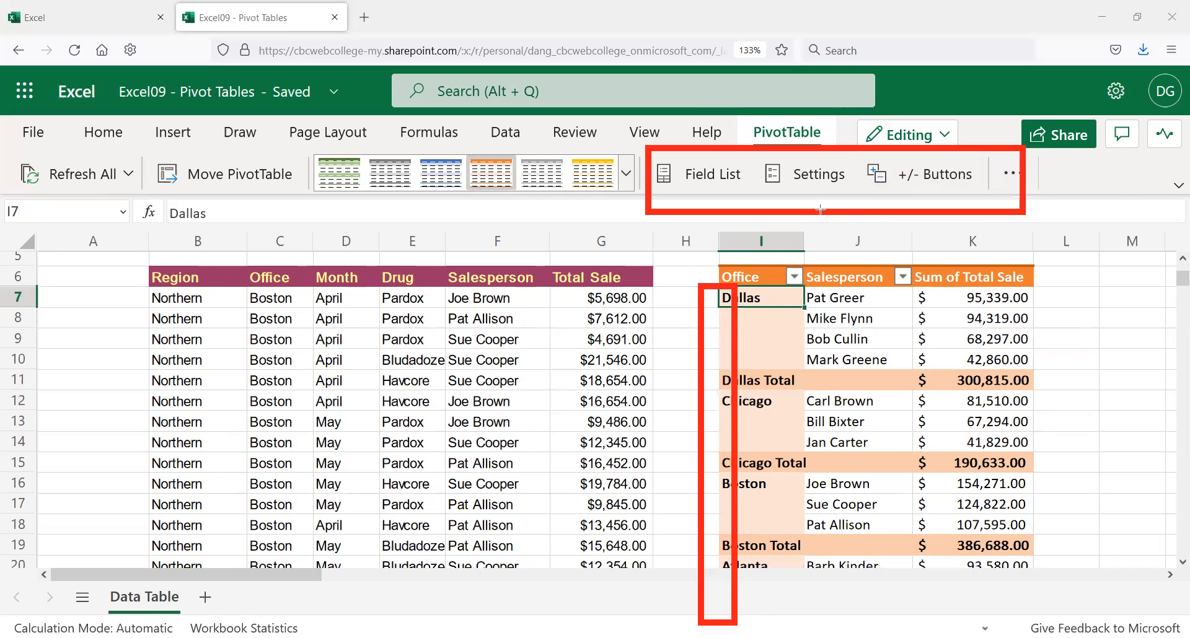
left_click(928, 175)
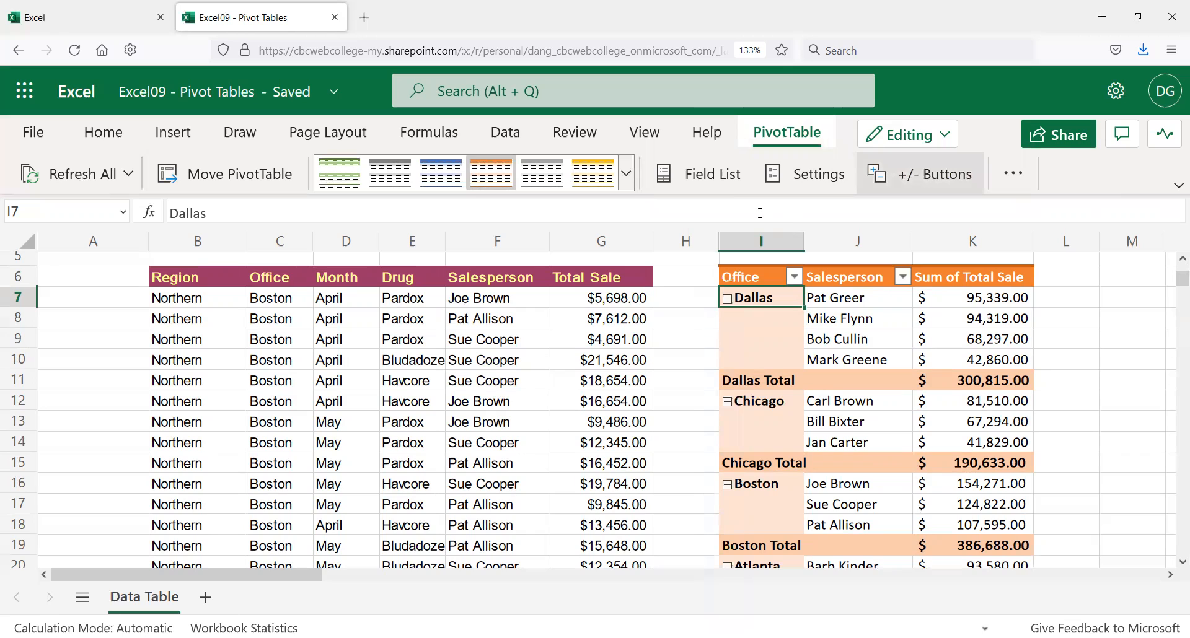
left_click(726, 178)
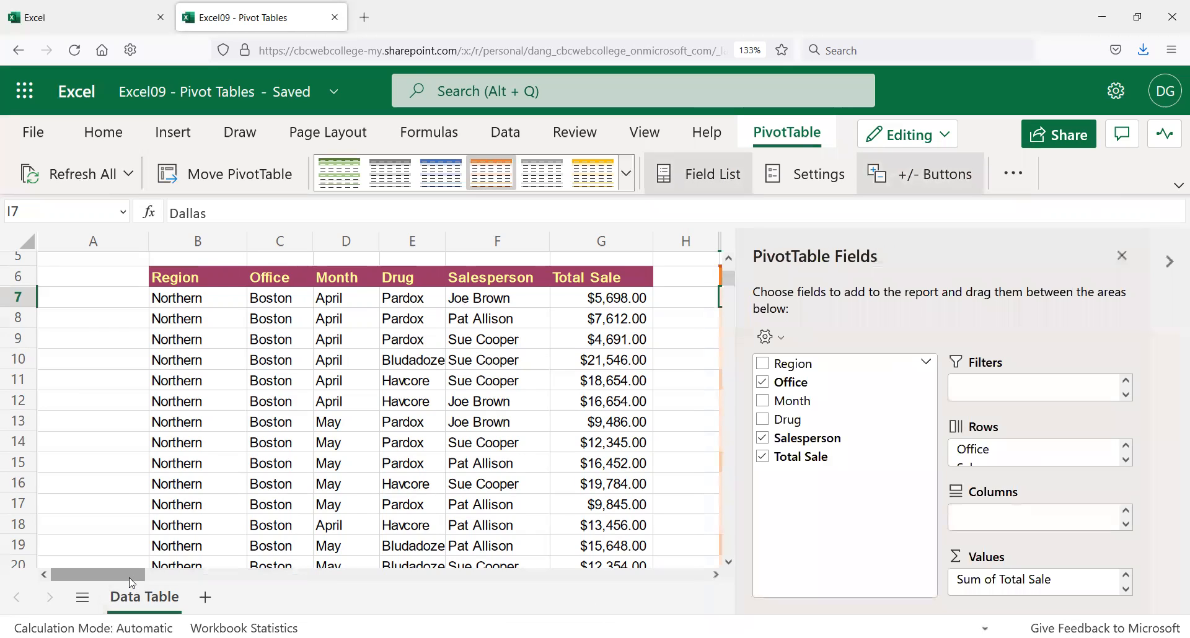
Step: Bring up the PivotTable Fields list with Office, Salesperson and Total Sale in use
left_click_drag(166, 597, 217, 604)
scroll(432, 455, "down", 2)
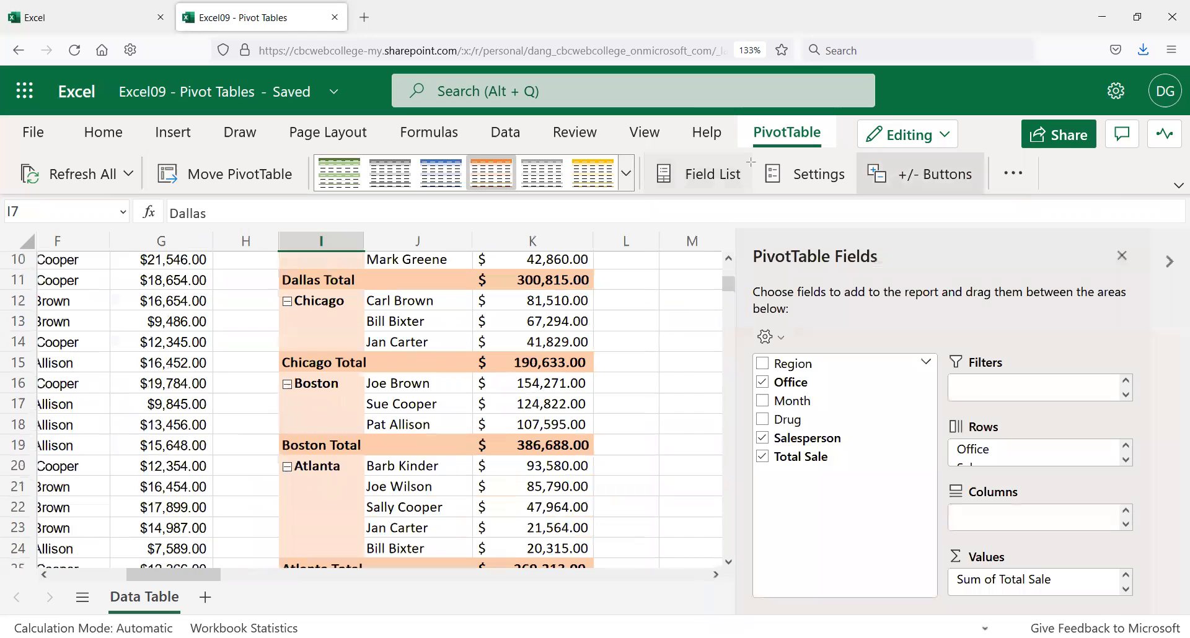
left_click_drag(751, 150, 858, 211)
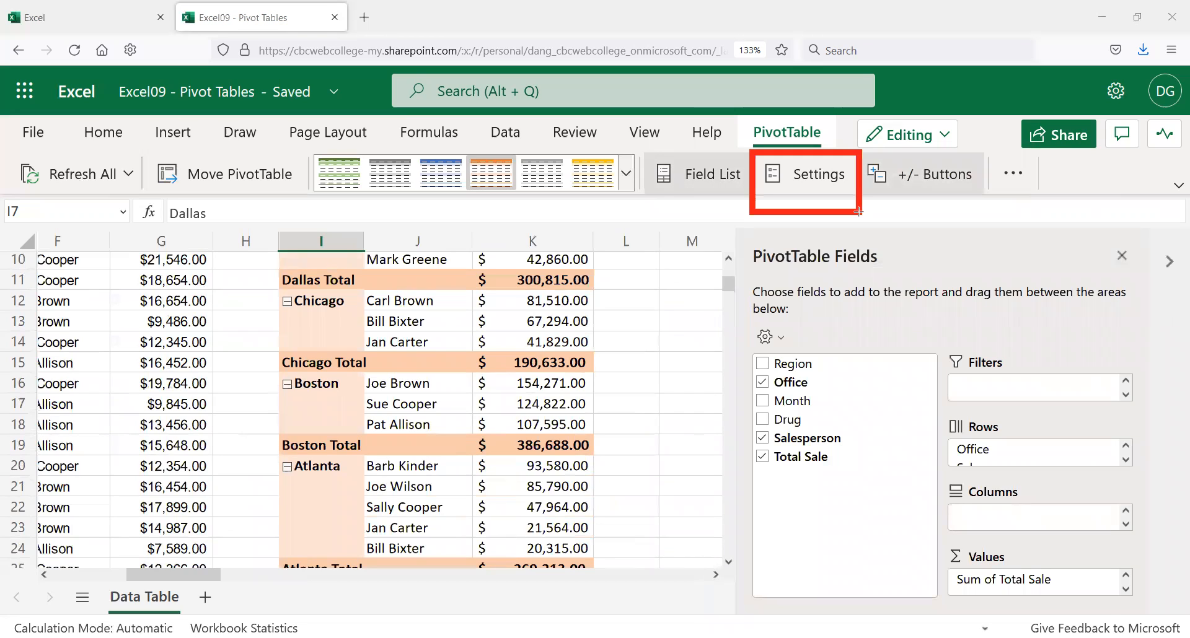
left_click(817, 186)
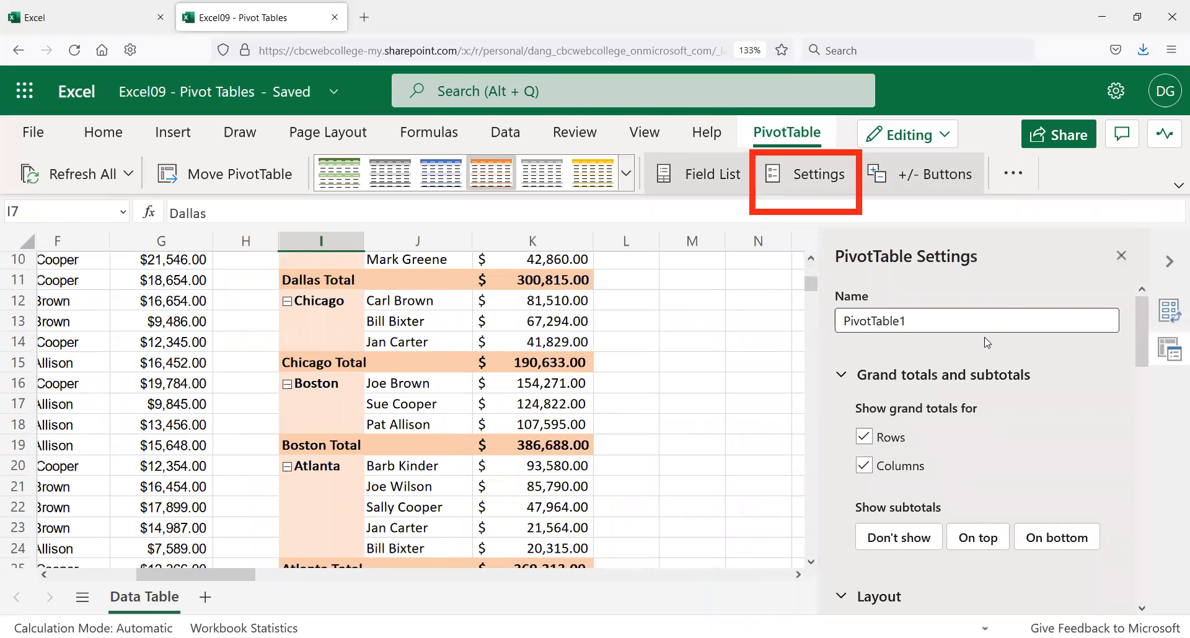
scroll(986, 356, "down", 3)
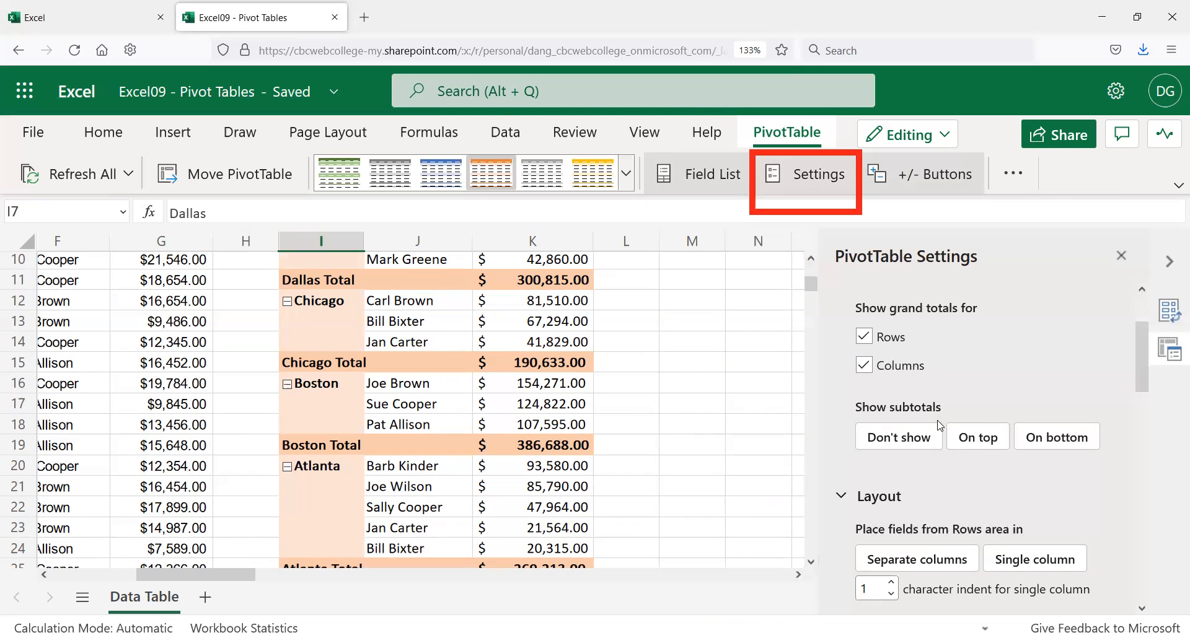
scroll(939, 425, "down", 2)
scroll(1016, 424, "up", 4)
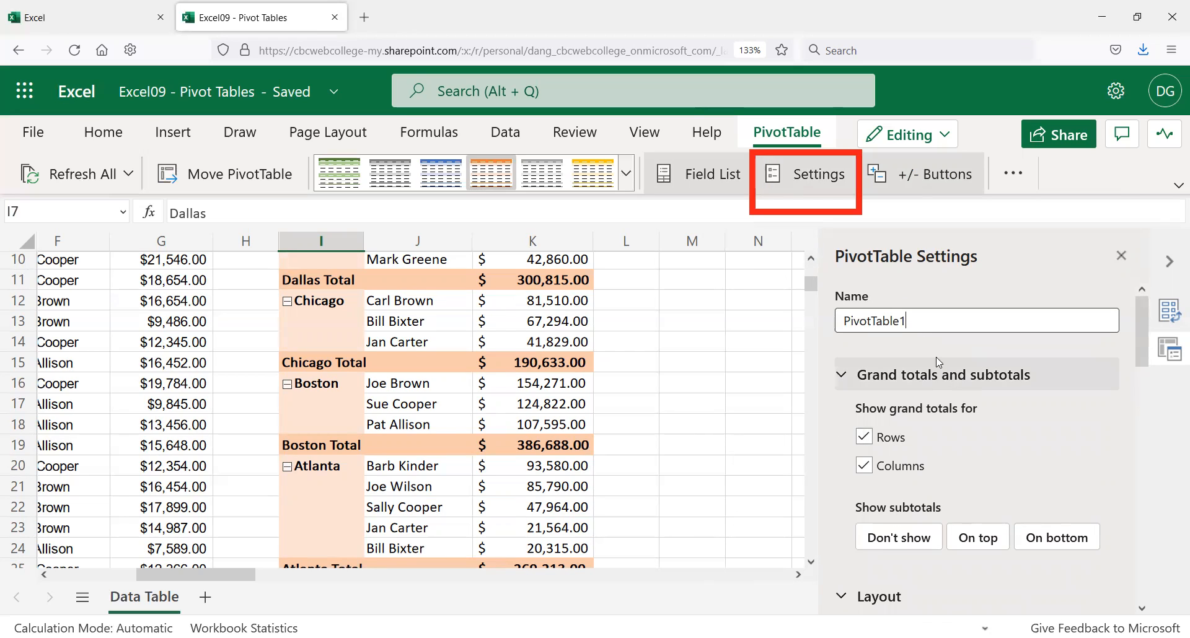
left_click_drag(928, 318, 842, 321)
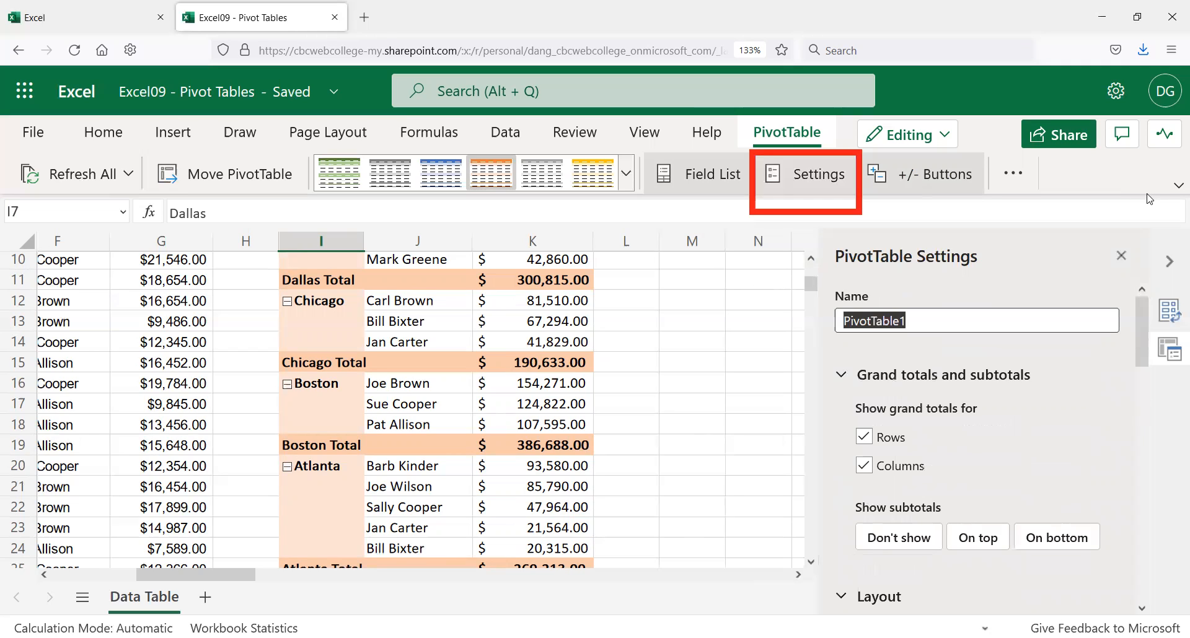
type("Sales by")
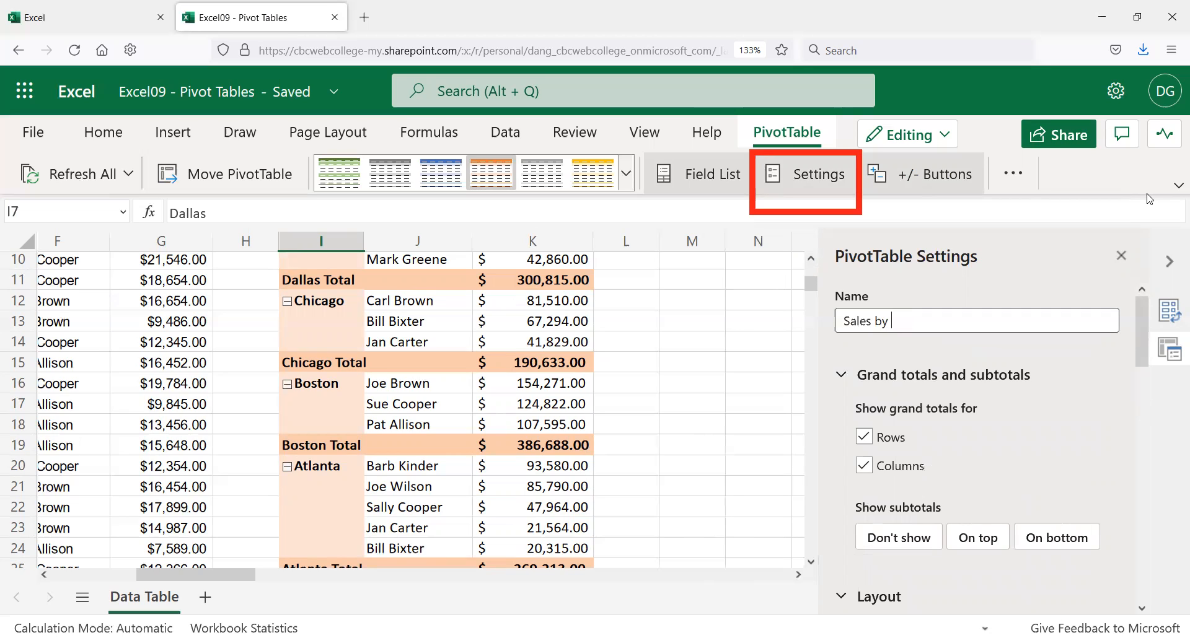
type("Office and Sales Person")
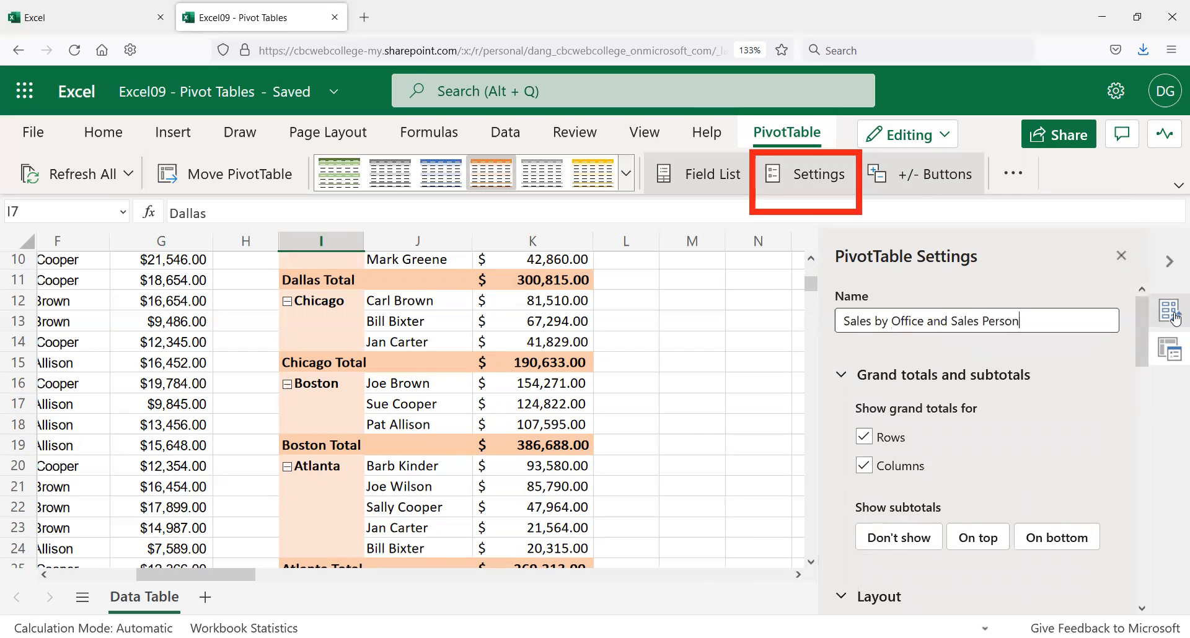
scroll(955, 397, "down", 2)
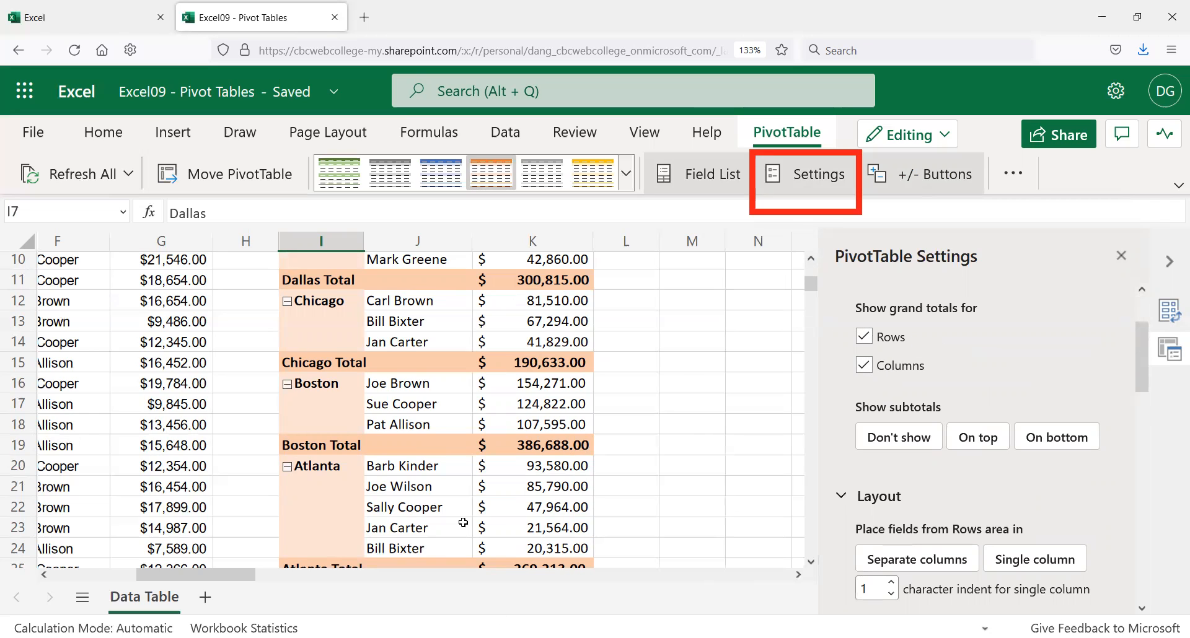
scroll(476, 509, "down", 1)
scroll(477, 509, "down", 3)
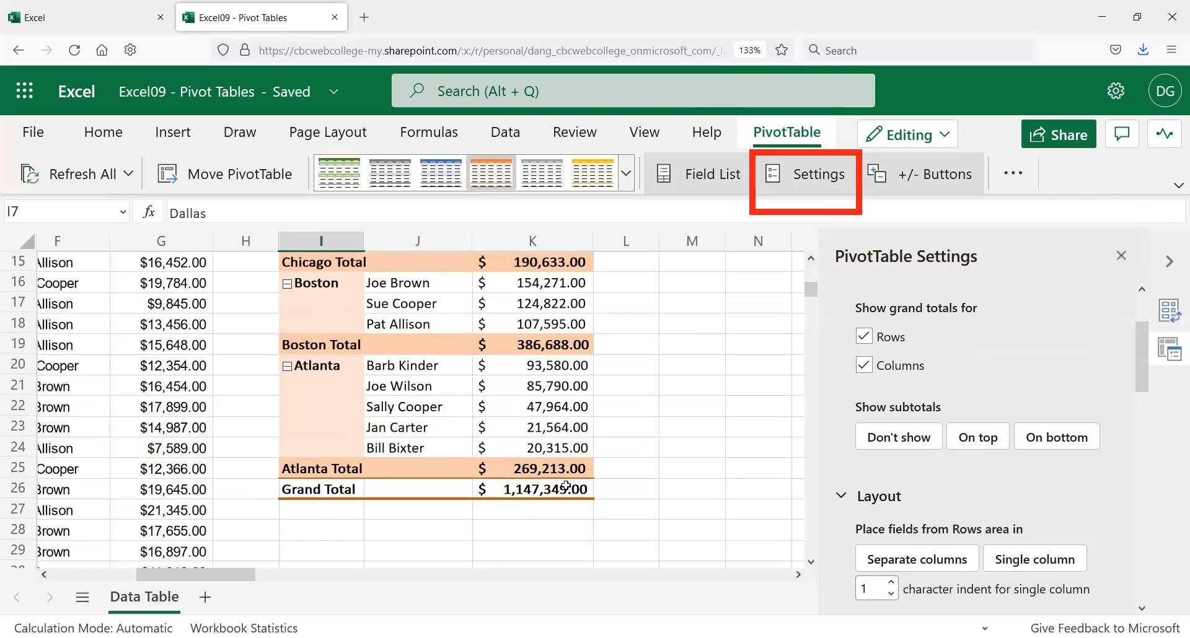
scroll(857, 432, "up", 3)
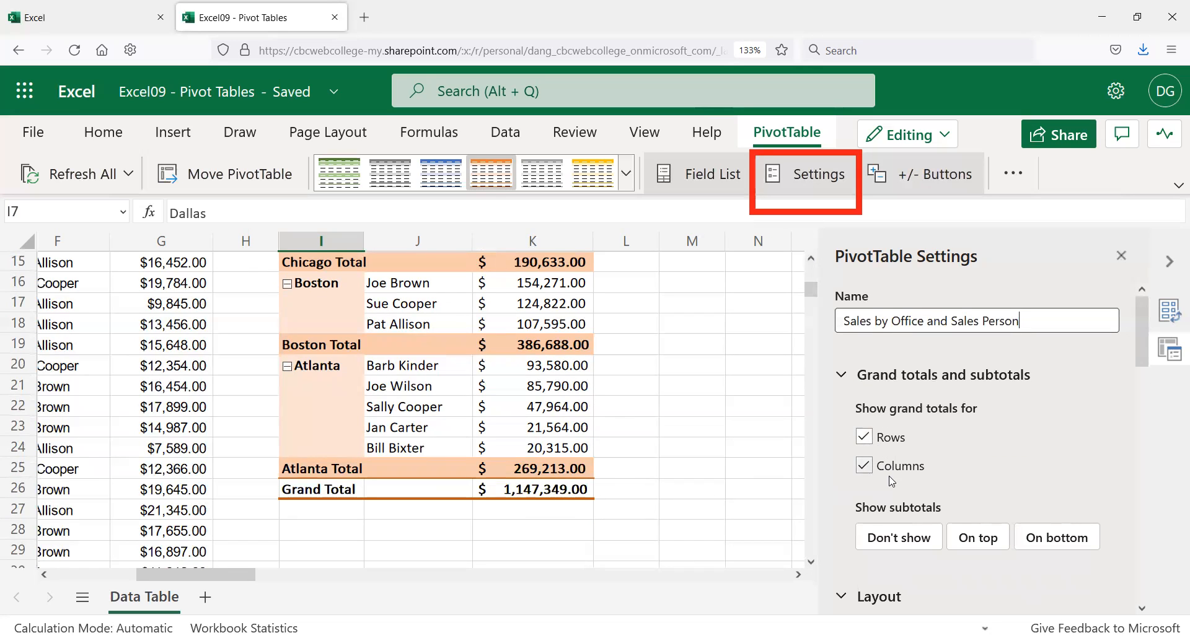
scroll(891, 481, "down", 2)
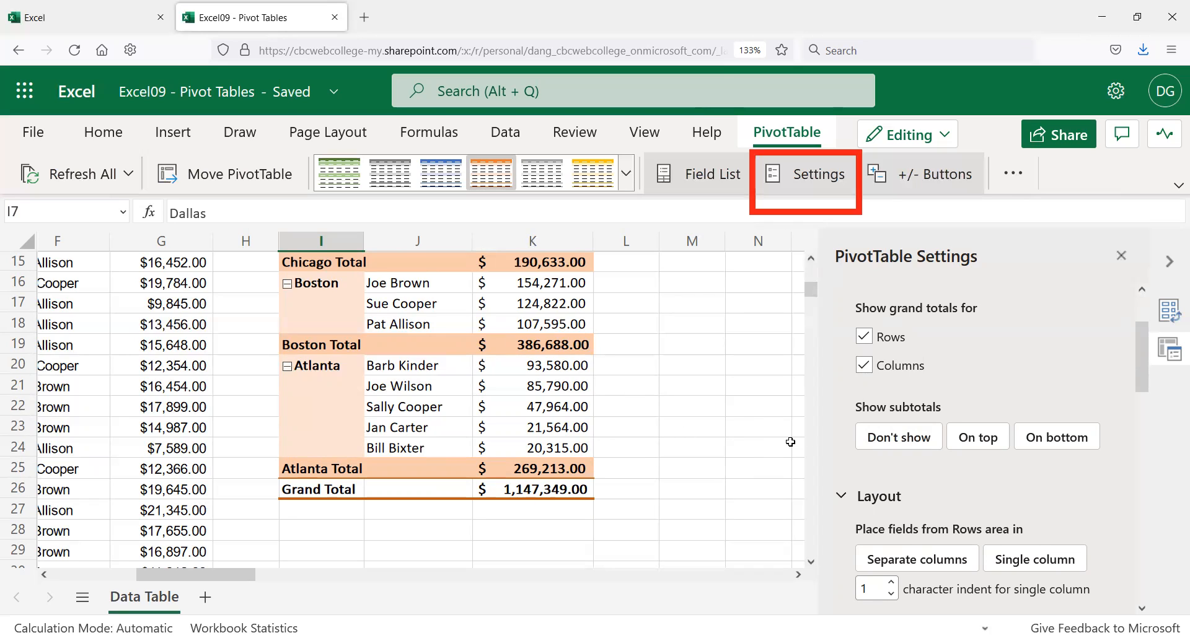
Step: Enter 'Data is Incomplete' as the error-value text, then uncheck 'For error values show'
scroll(893, 440, "down", 2)
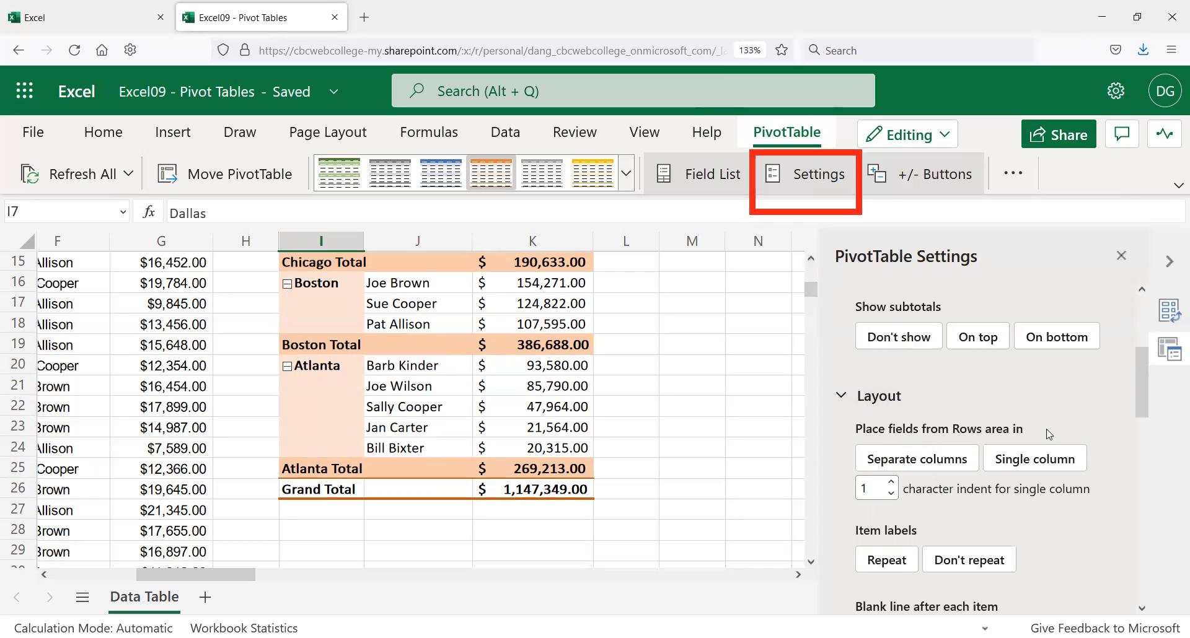
scroll(1033, 456, "down", 3)
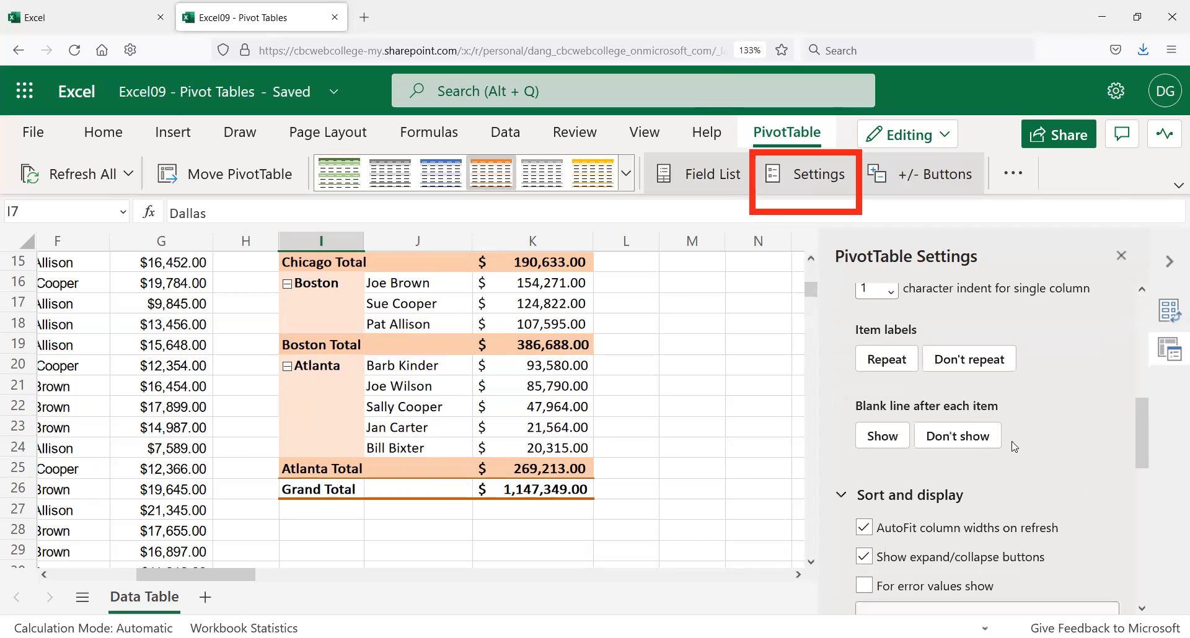
scroll(985, 457, "down", 2)
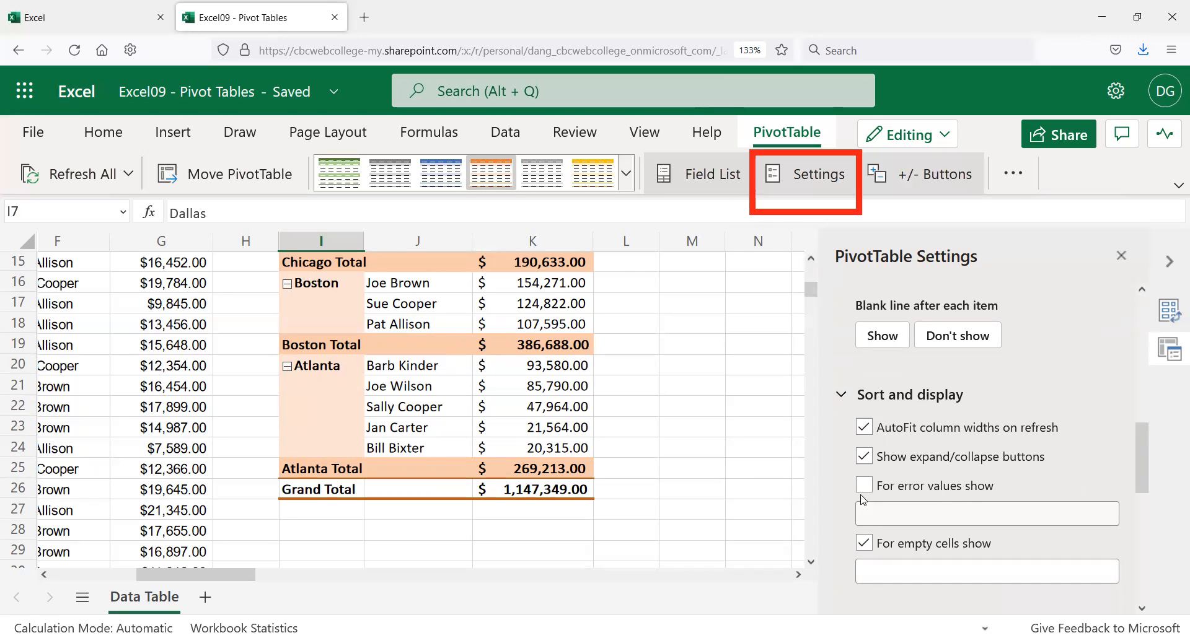
left_click(900, 511)
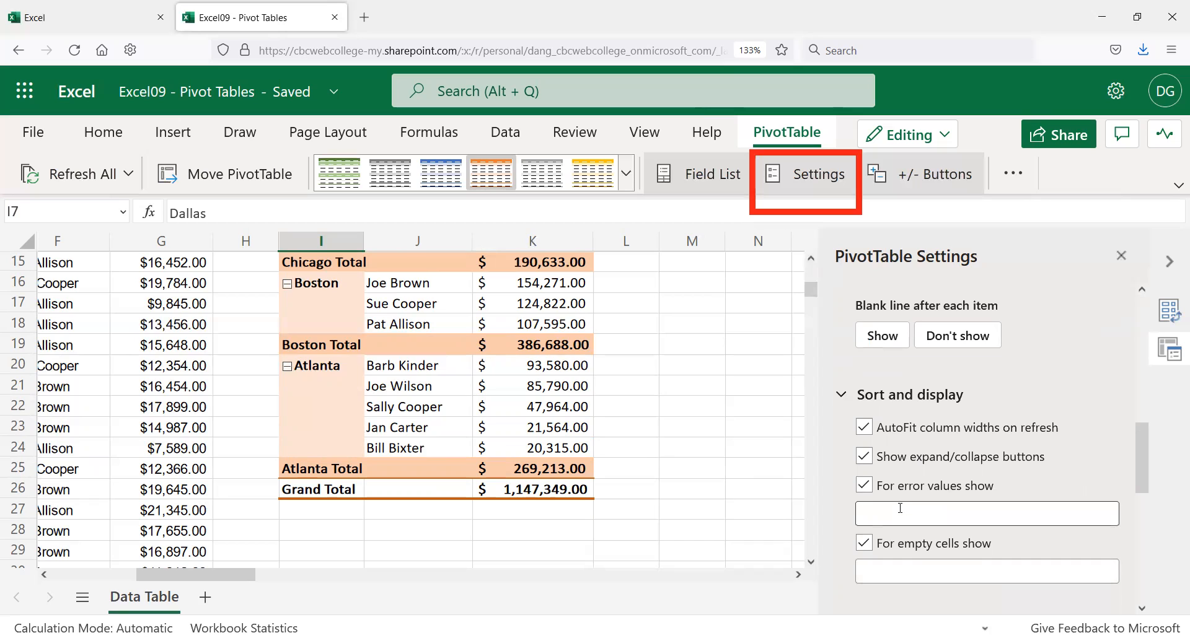
type("Data is Incomplete")
left_click_drag(989, 516, 735, 541)
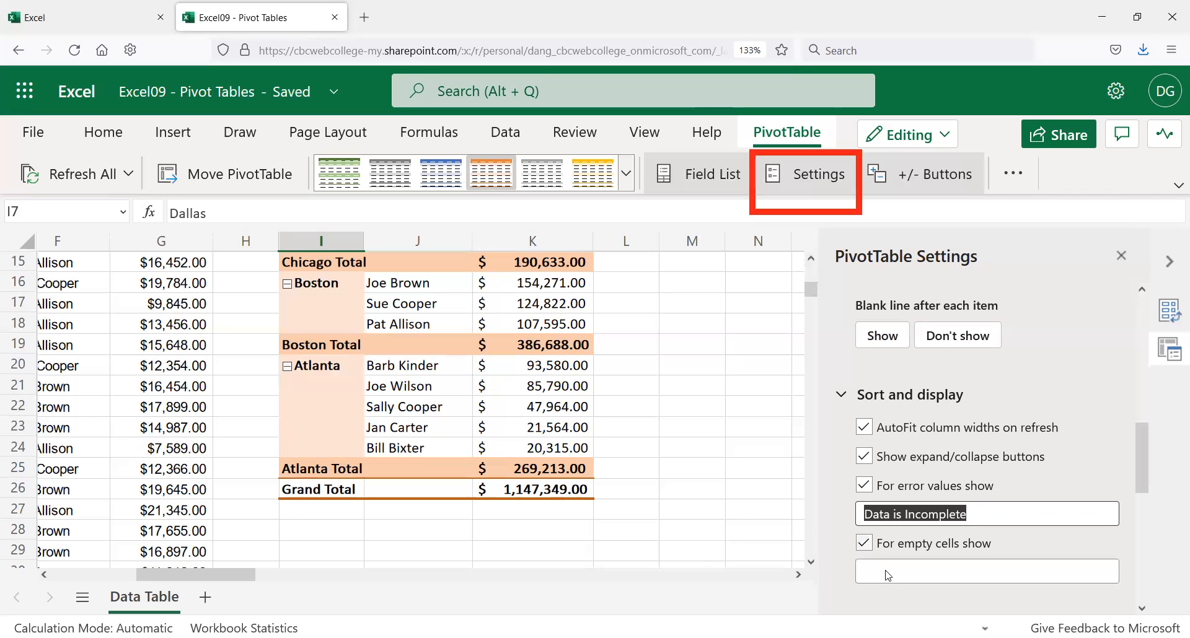
left_click(866, 486)
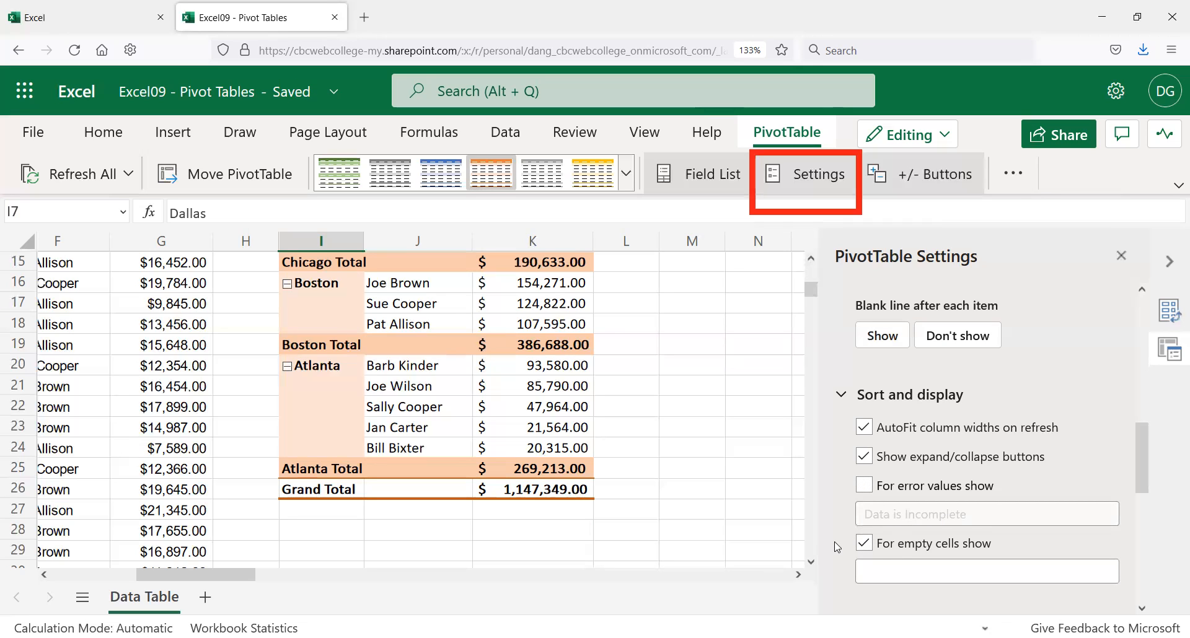
scroll(838, 533, "up", 2)
scroll(842, 519, "up", 2)
scroll(840, 508, "up", 5)
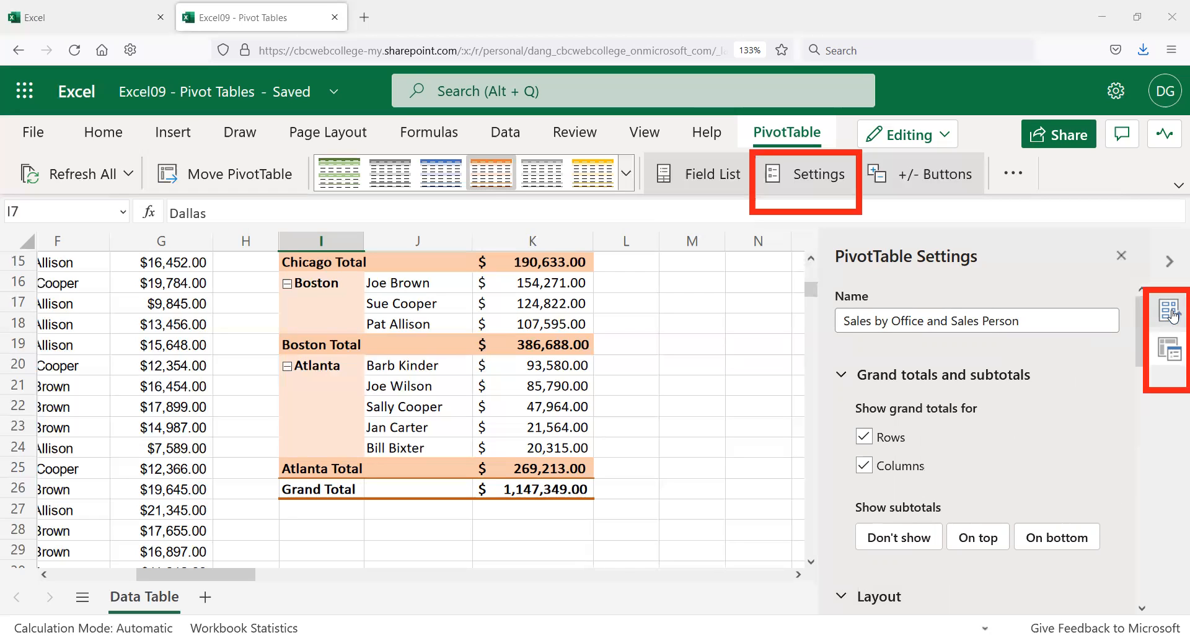
left_click(1171, 314)
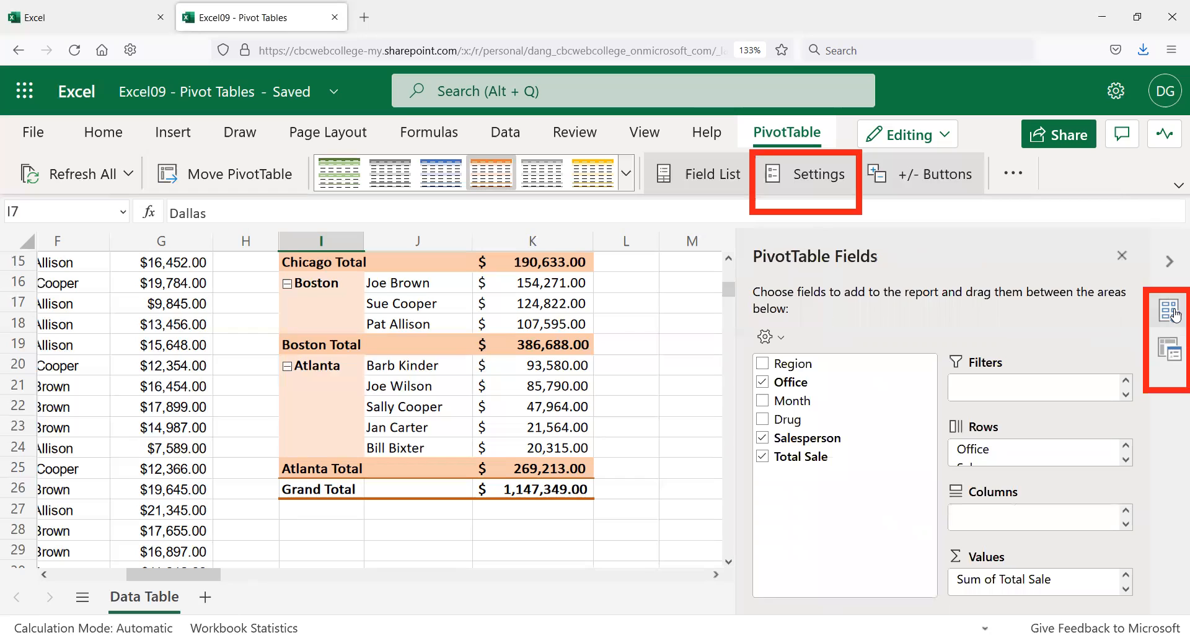
left_click(1169, 352)
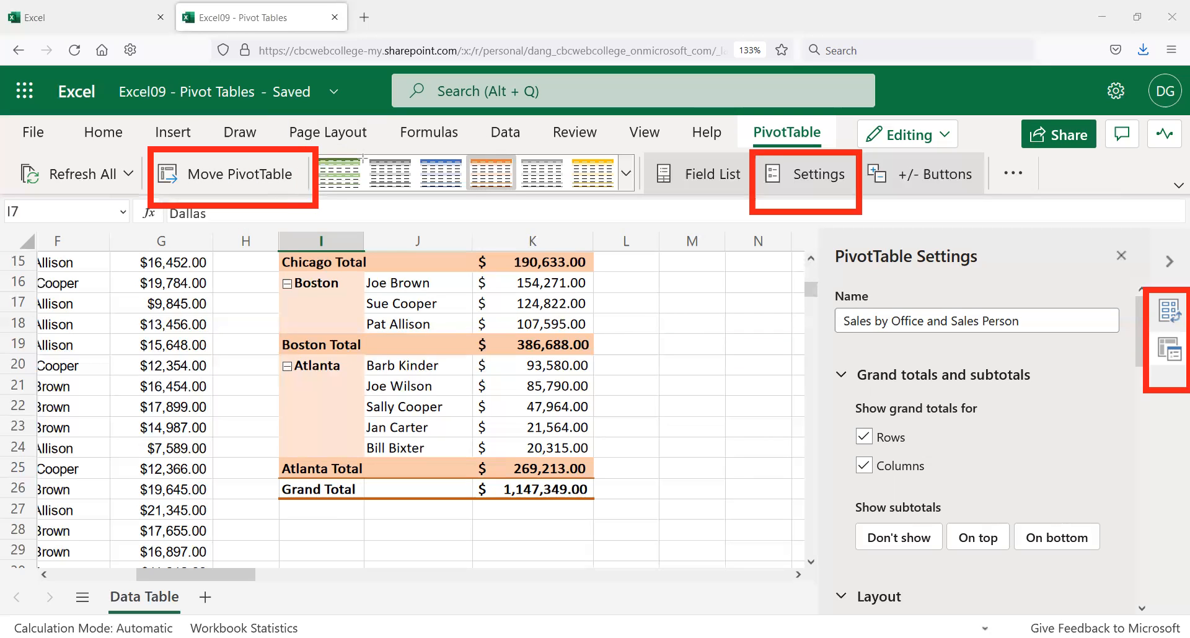
left_click(270, 175)
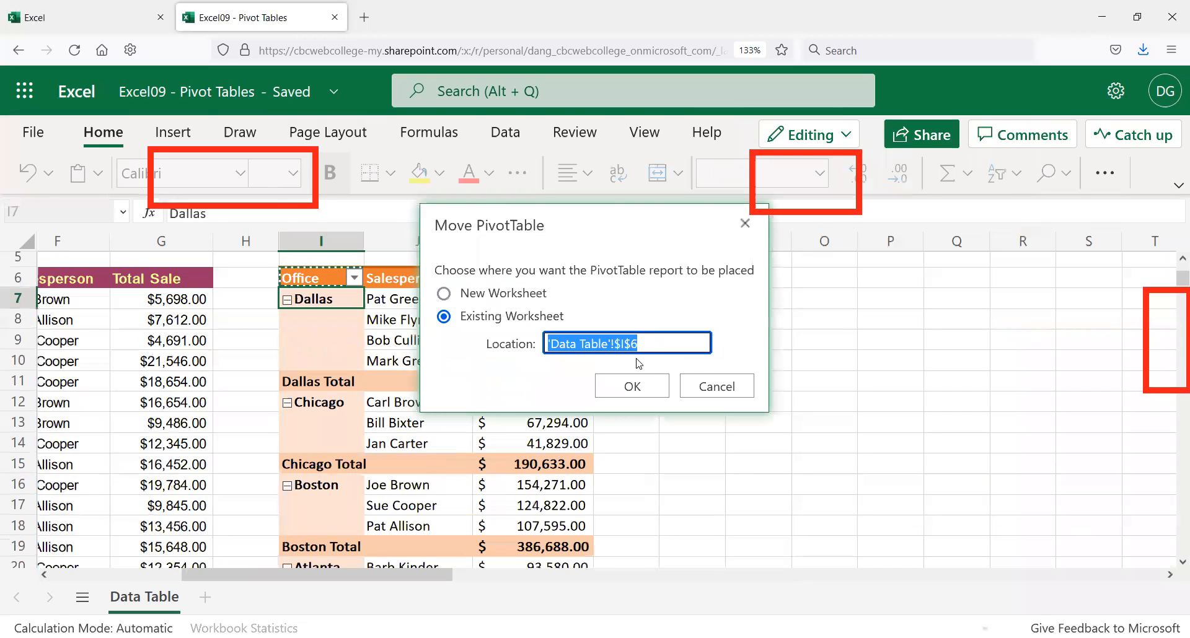
left_click(553, 338)
left_click_drag(551, 343, 610, 344)
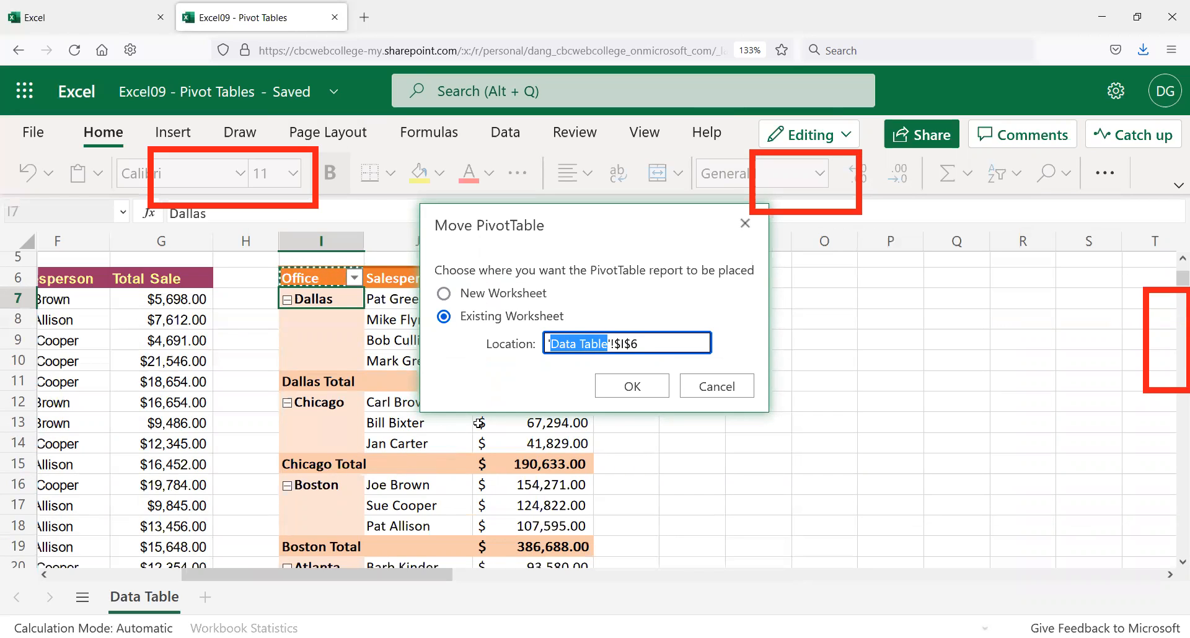
left_click(618, 345)
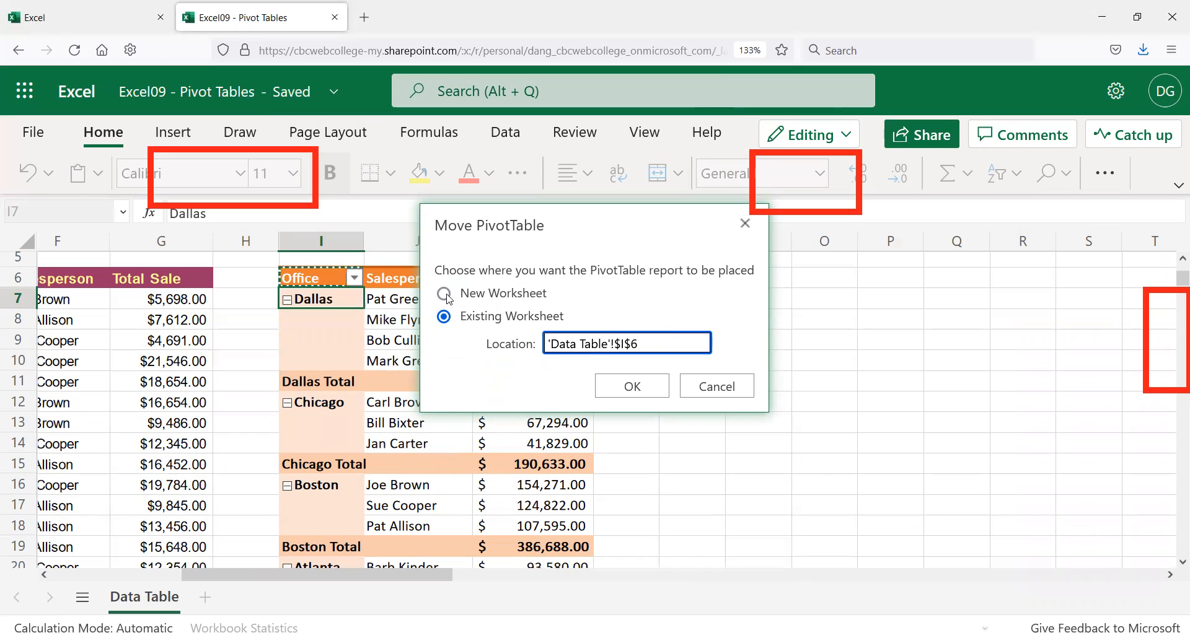
left_click(715, 390)
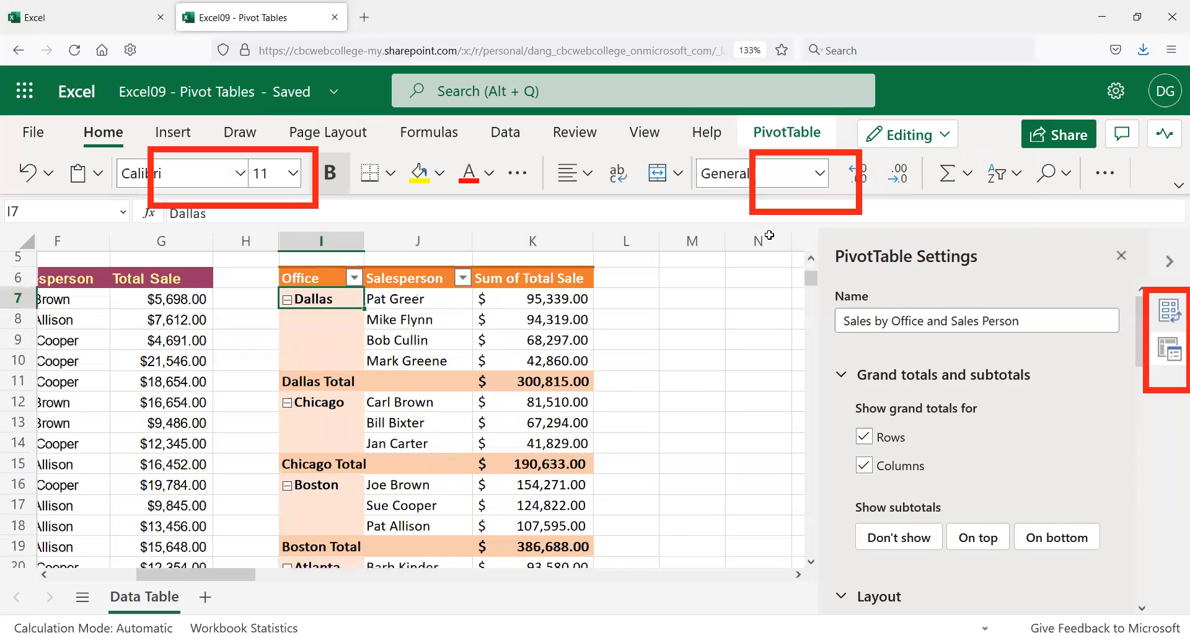
Step: Close the PivotTable side pane and select cell B7 in the source data
left_click(1122, 255)
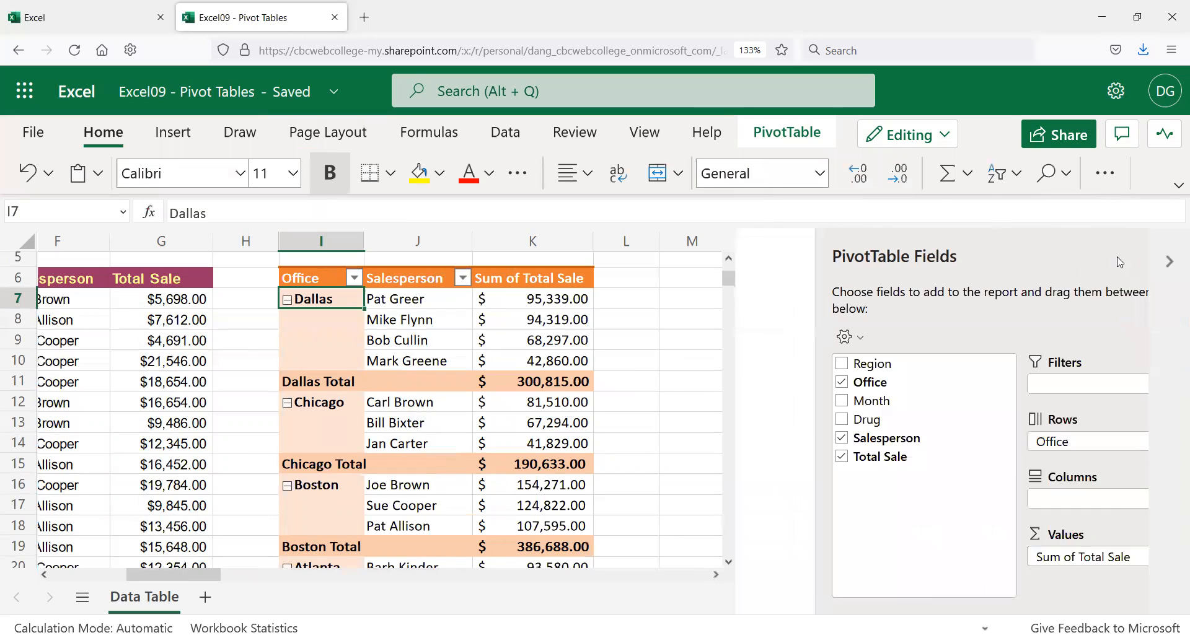
left_click(1122, 256)
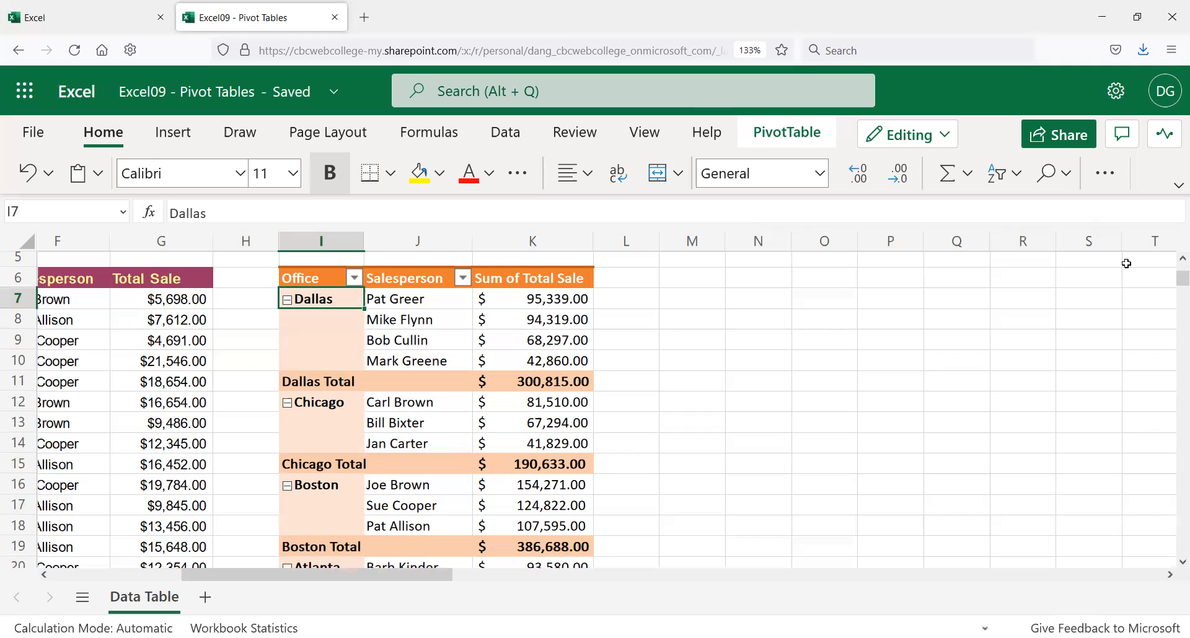
scroll(736, 343, "down", 2)
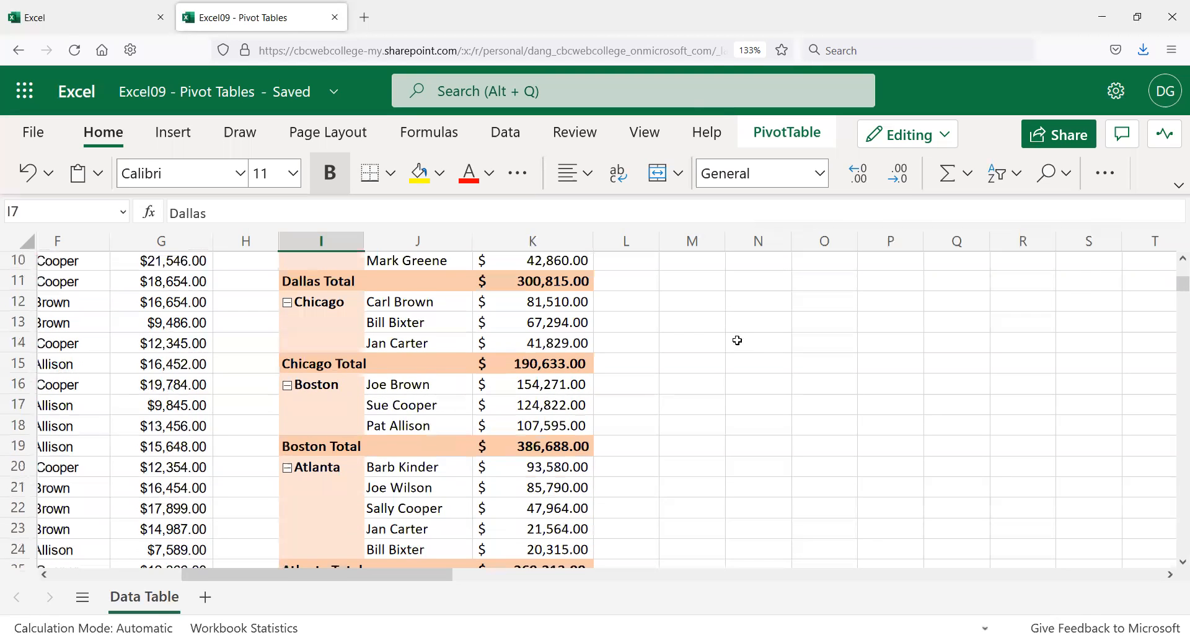
scroll(736, 341, "down", 2)
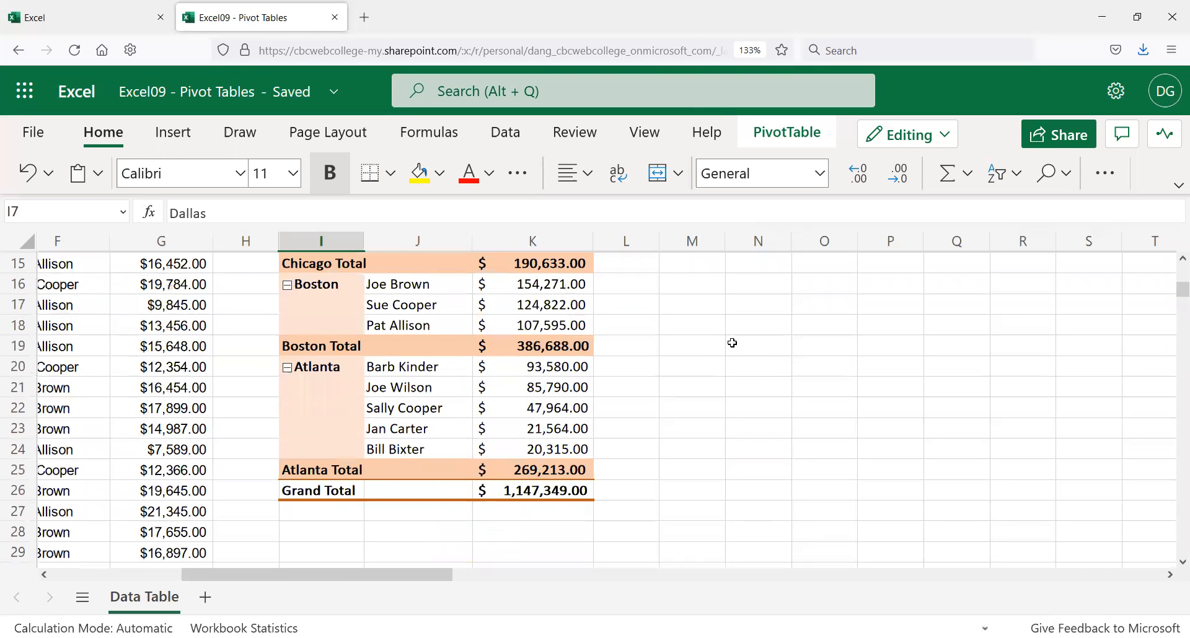
scroll(732, 345, "up", 2)
scroll(731, 346, "up", 2)
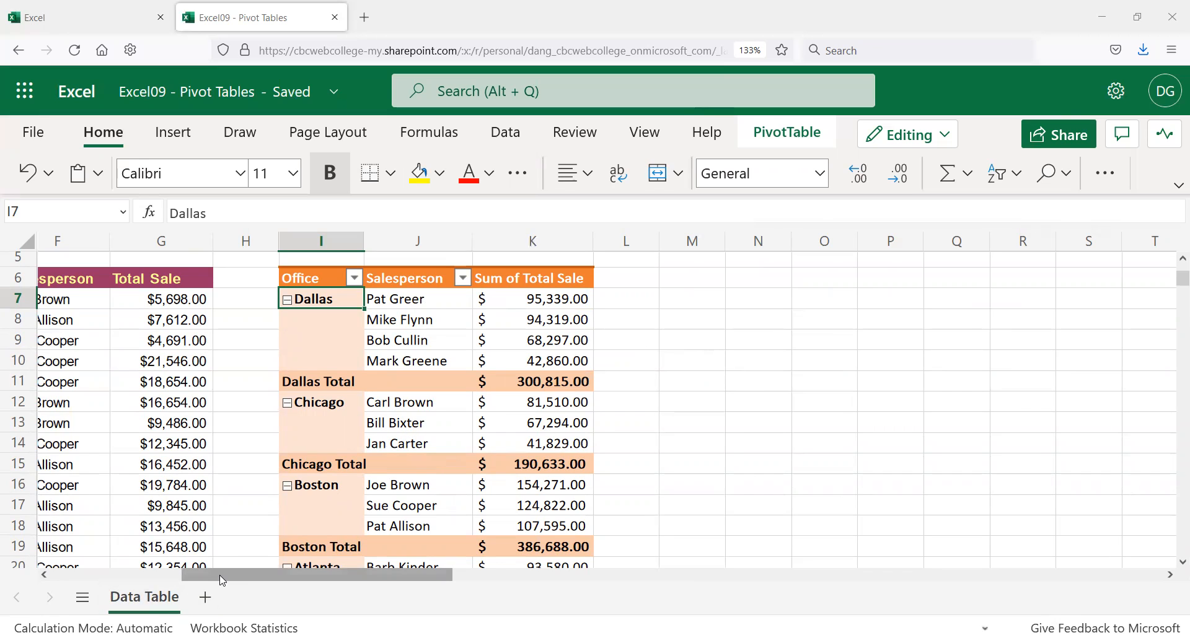
left_click_drag(222, 580, 104, 565)
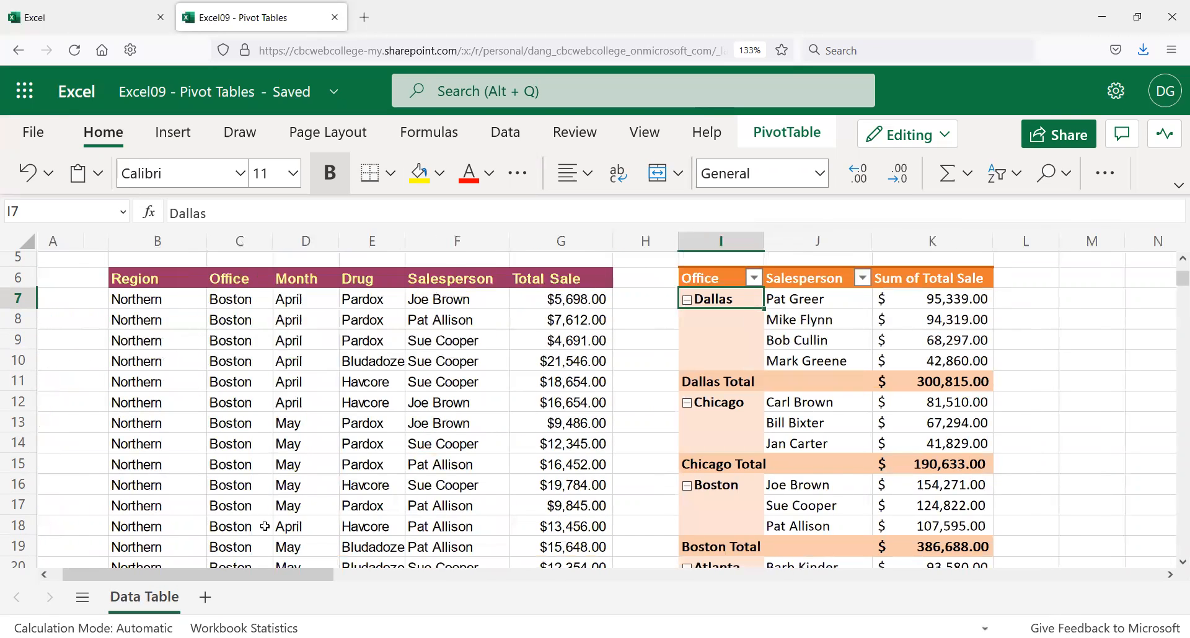
left_click(138, 299)
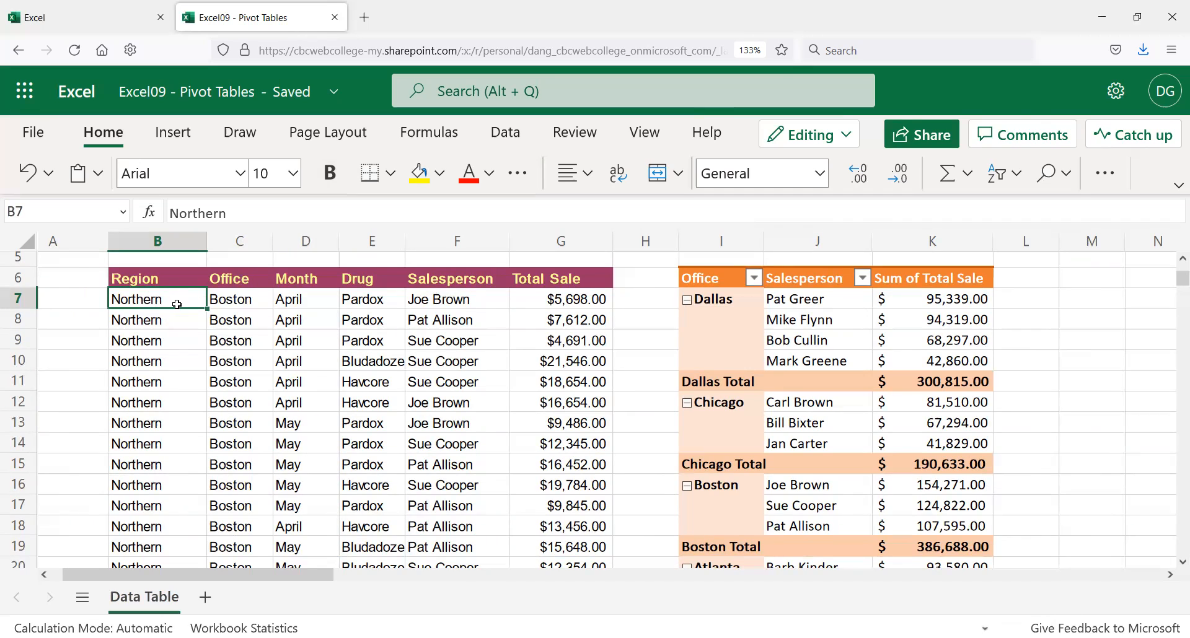
Step: Insert a PivotTable from 'Data Table'!$B$6:$G$85 on the existing worksheet at M6
left_click(179, 132)
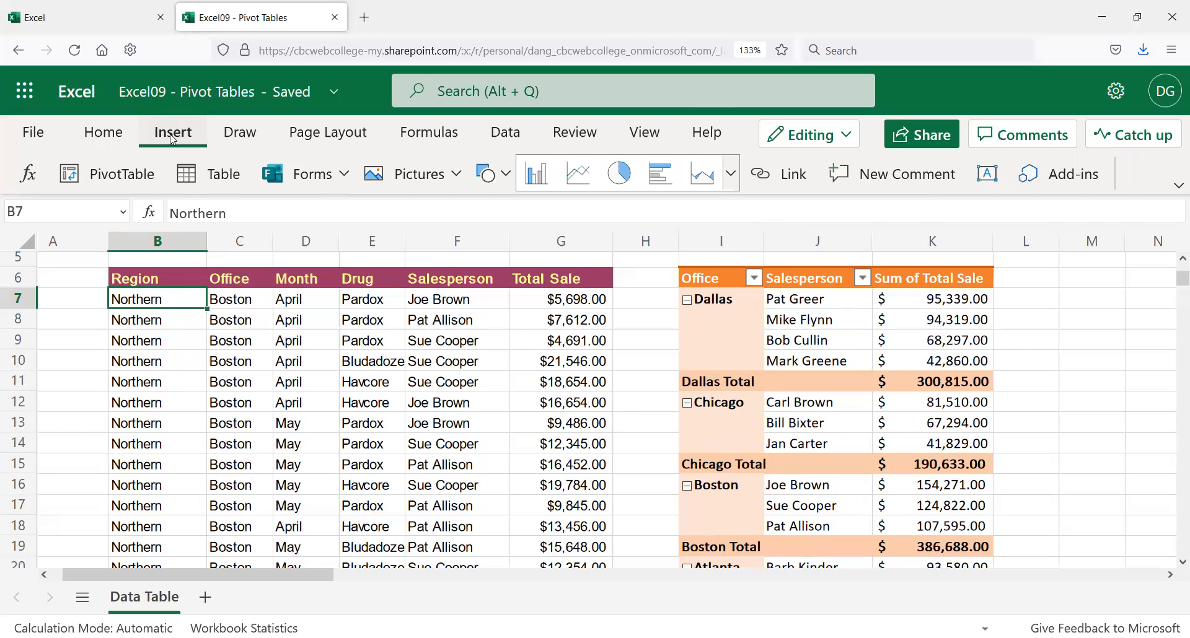
left_click(107, 179)
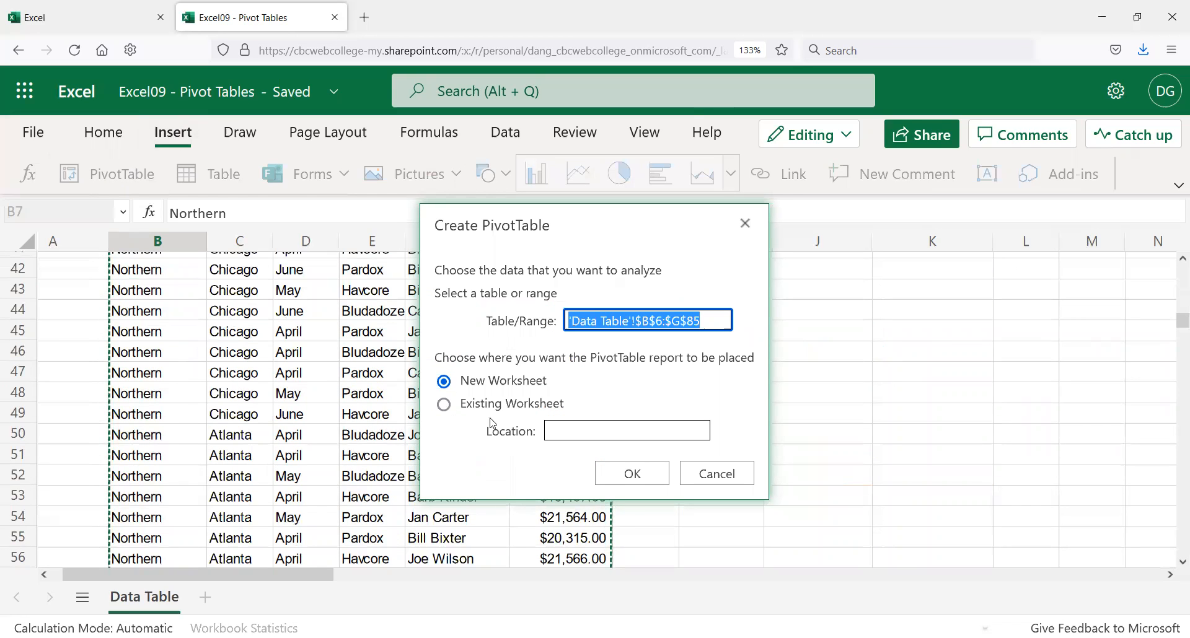
left_click(444, 404)
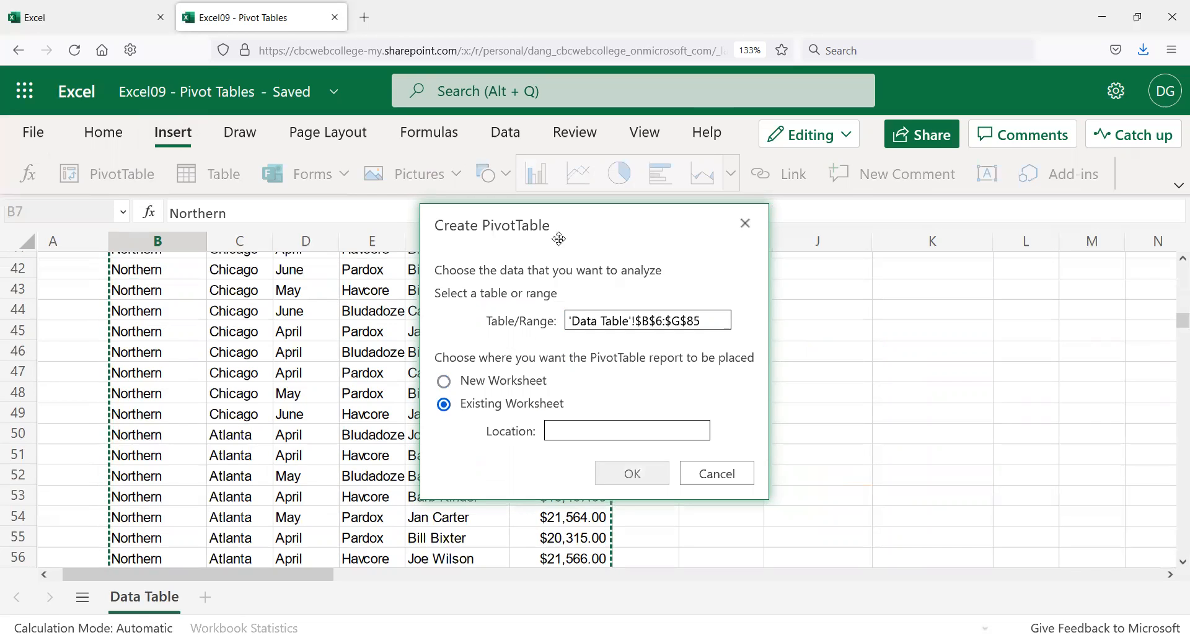
left_click_drag(558, 239, 380, 233)
scroll(686, 340, "up", 10)
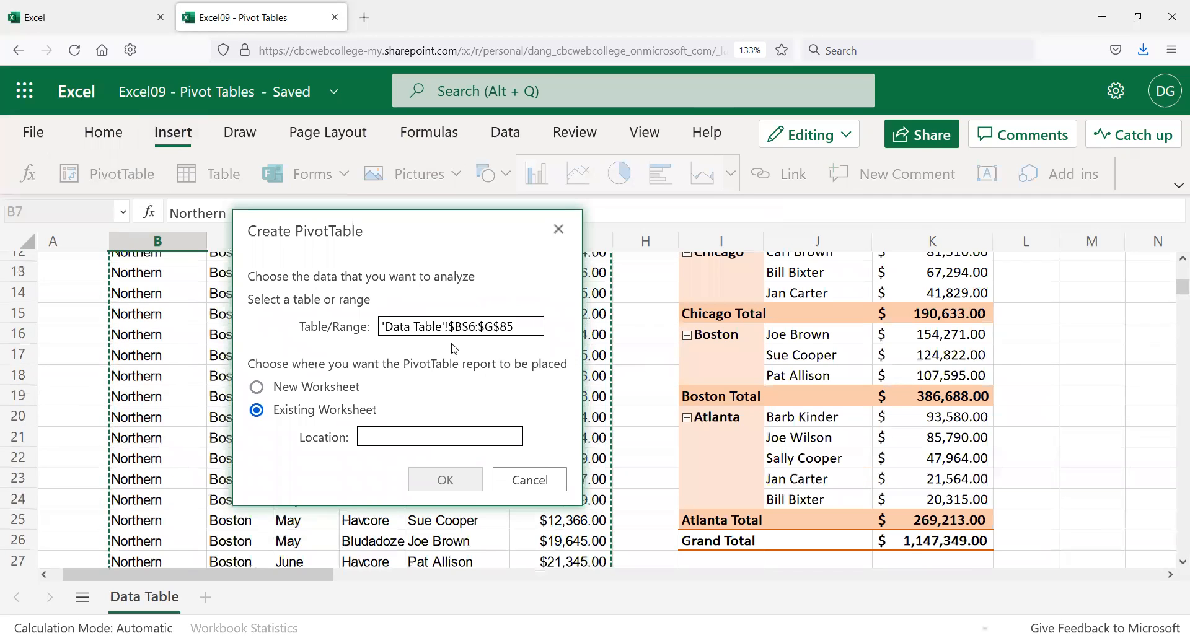
left_click(407, 429)
type("m6")
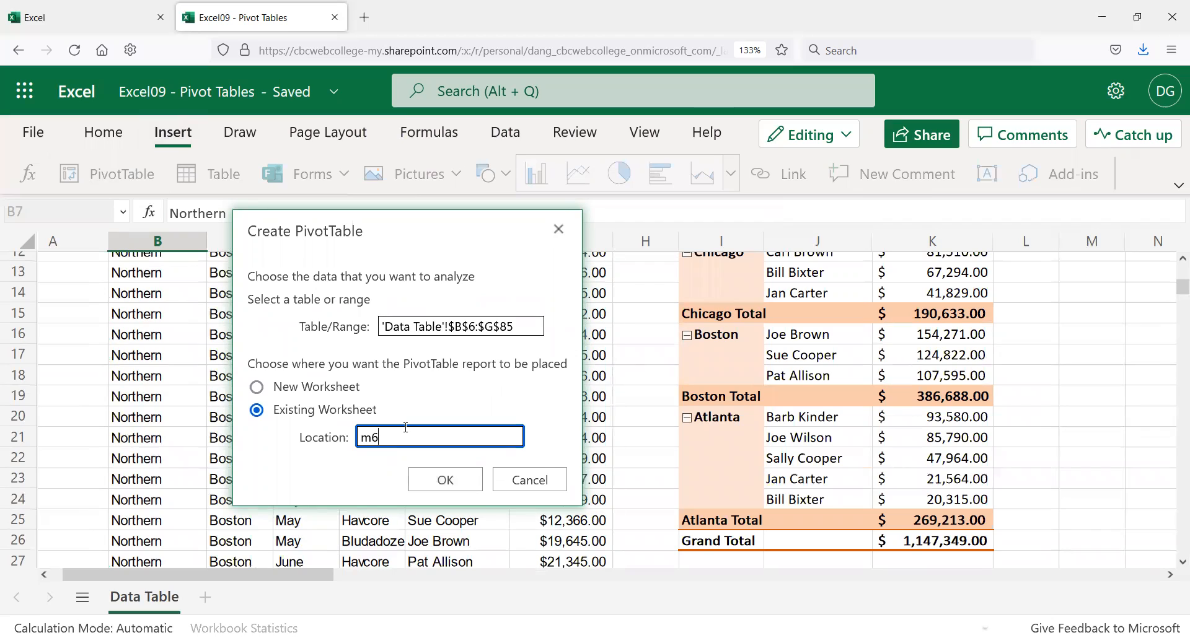
key("BackSpace")
type("$")
key("BackSpace")
key("BackSpace")
type("m6")
left_click(449, 479)
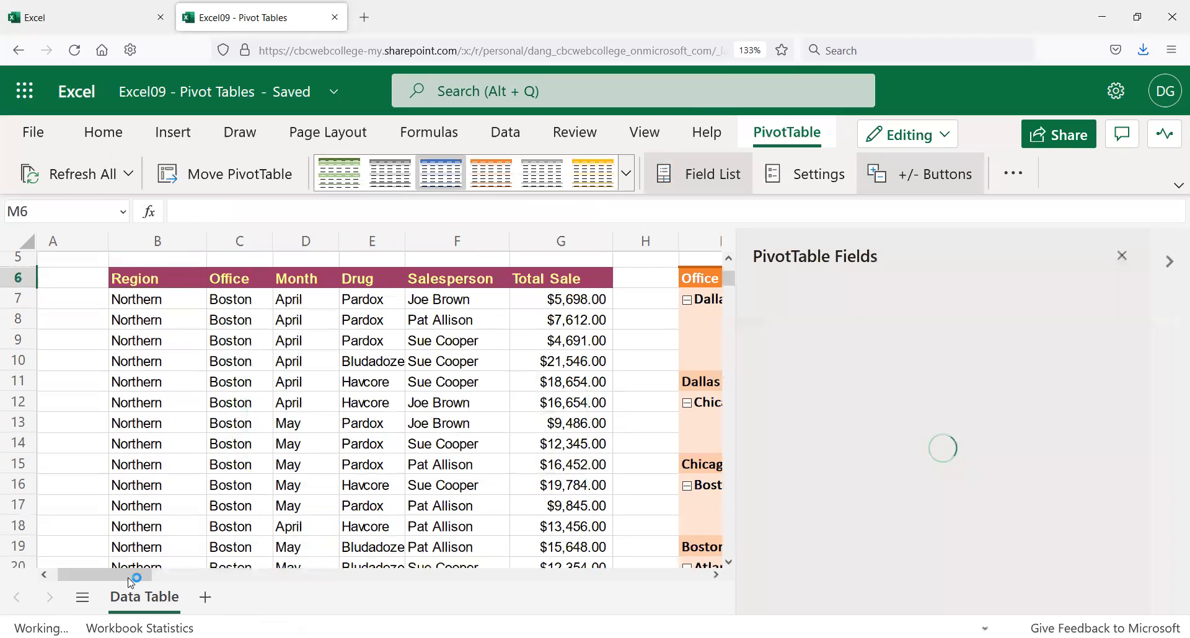
Step: Check Office, Salesperson and Total Sale to group rows by Office then Salesperson, summing Total Sale
left_click_drag(128, 574, 228, 582)
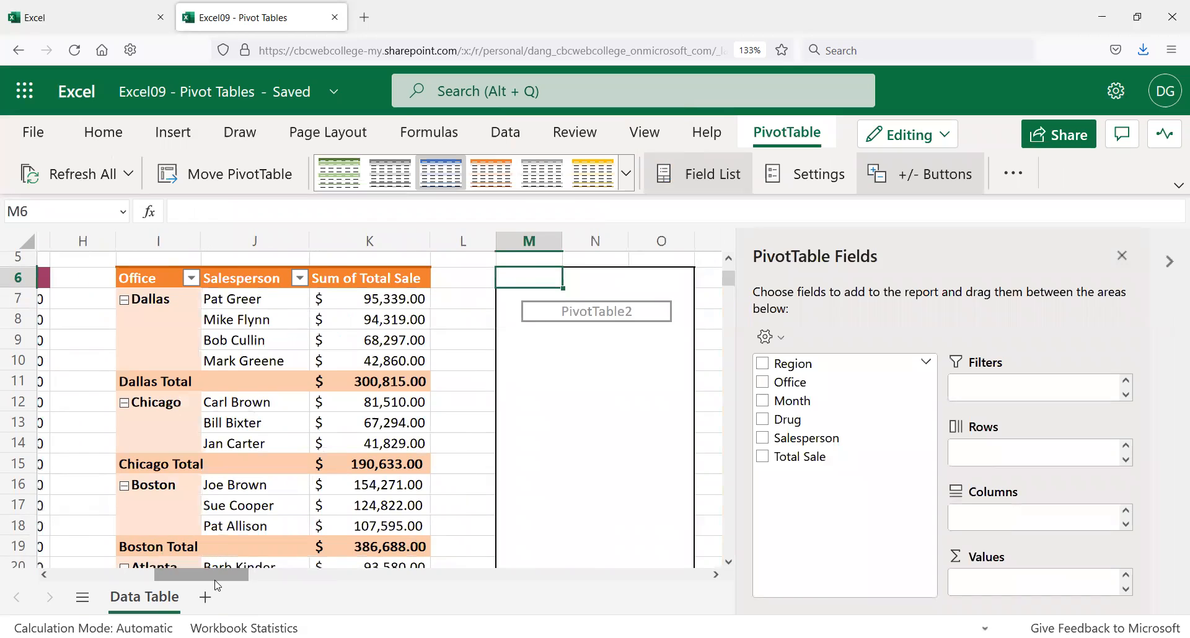
left_click(766, 382)
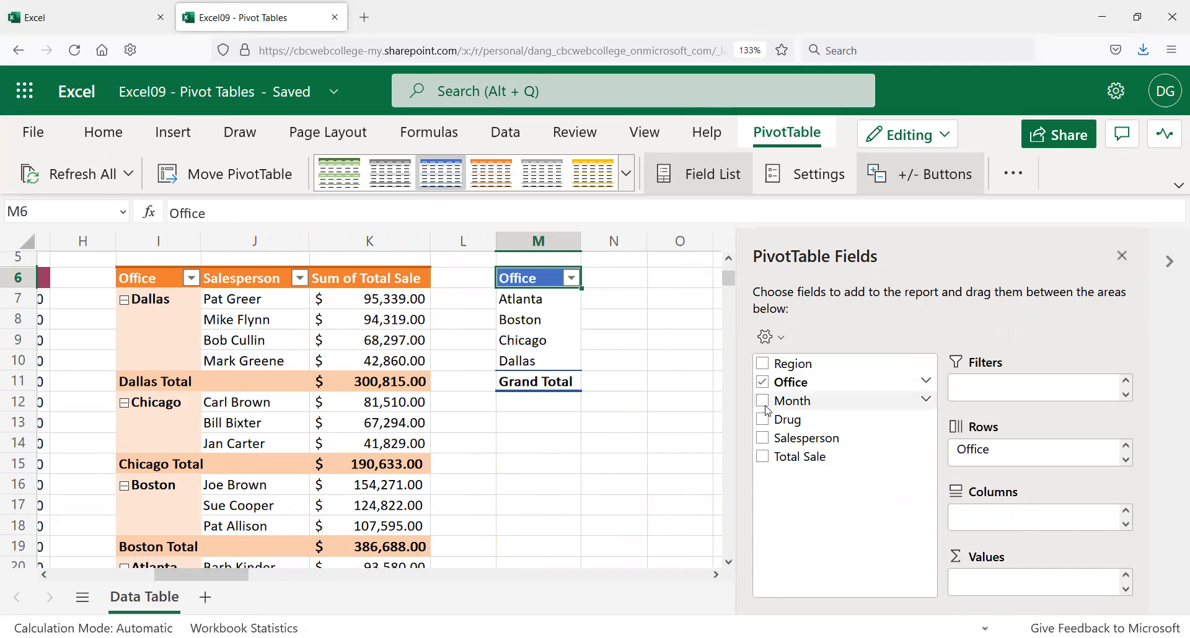
left_click(764, 439)
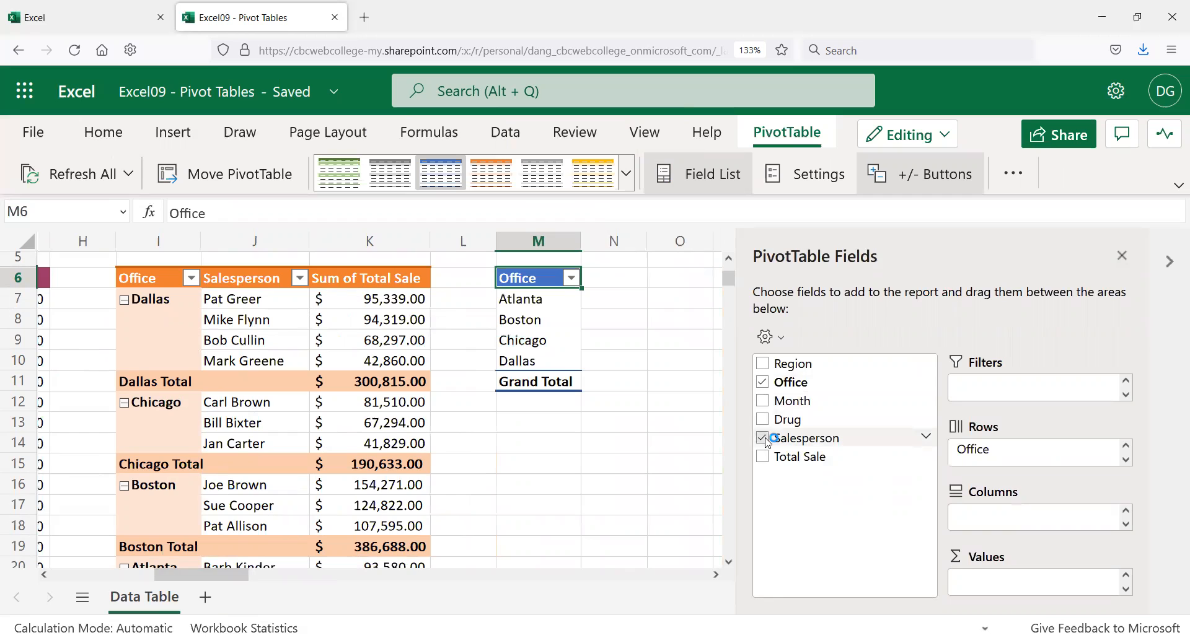
left_click(765, 458)
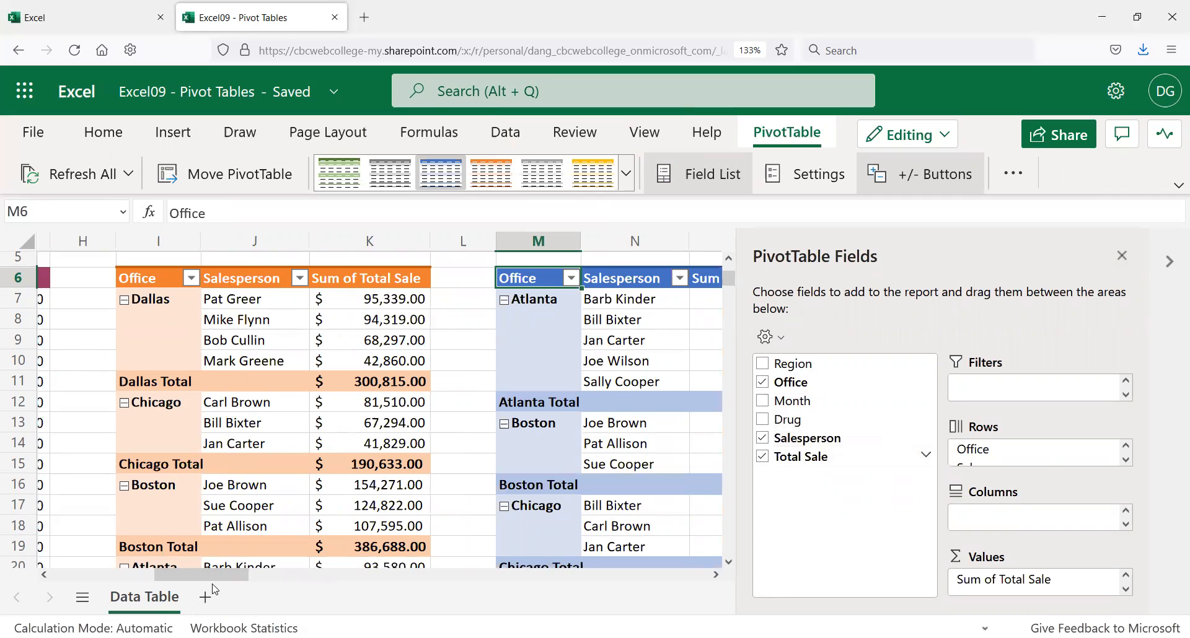
scroll(217, 587, "right", 3)
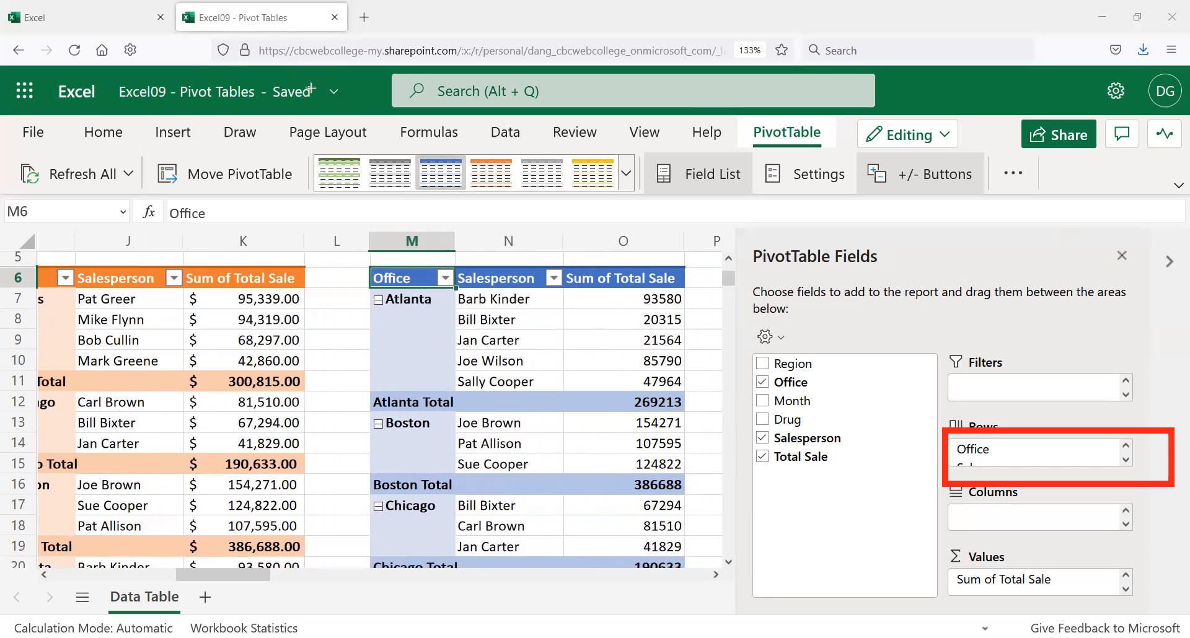
Step: Move the Salesperson field from Rows to Columns so salespeople run across the top
left_click(1127, 460)
left_click(1126, 445)
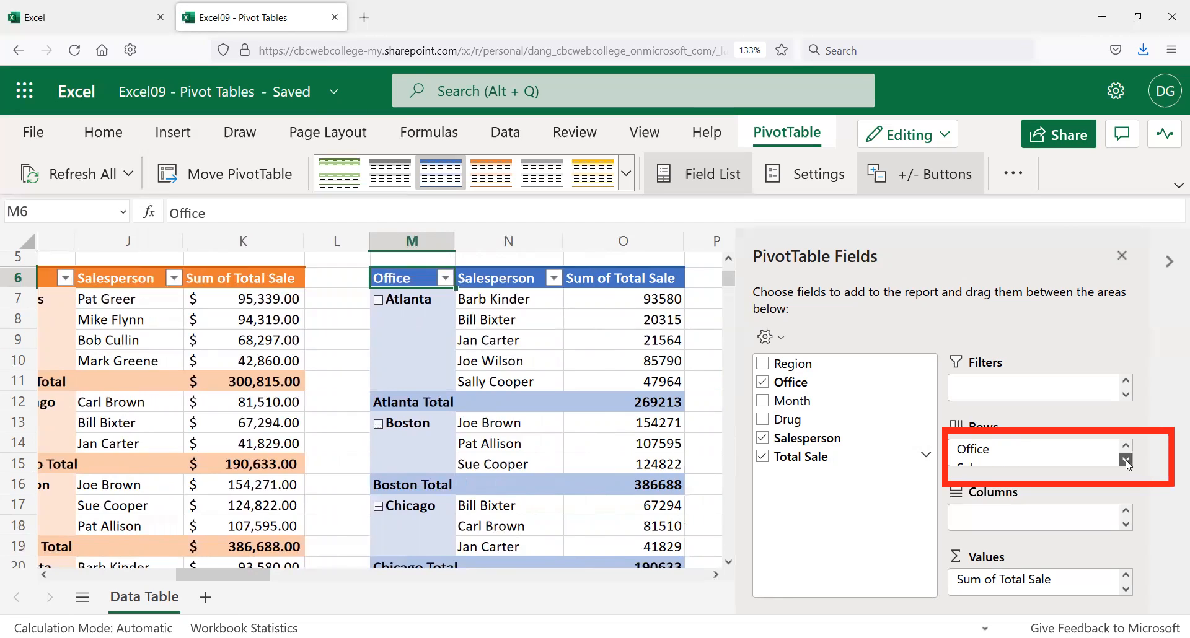
left_click(1126, 459)
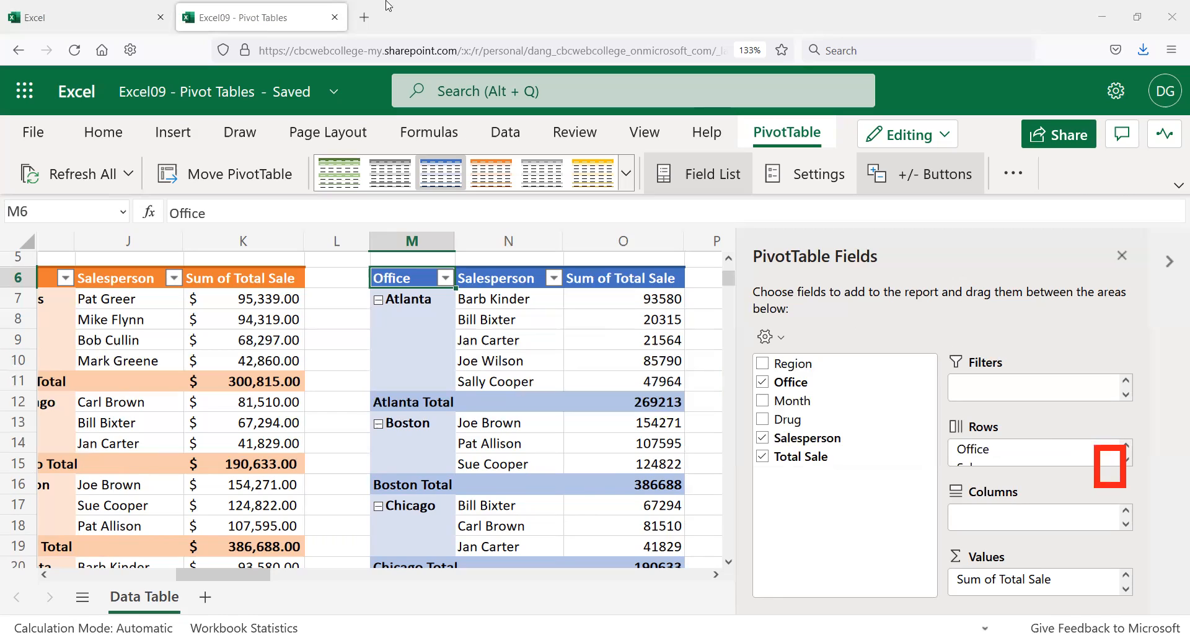
left_click(1127, 463)
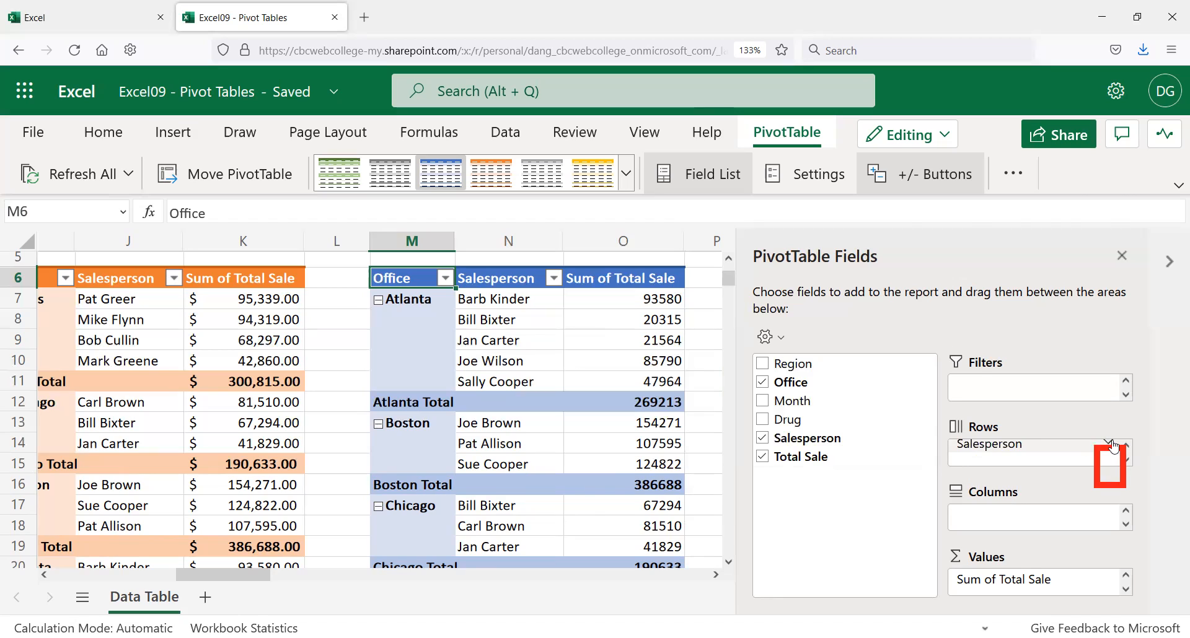
left_click(1111, 446)
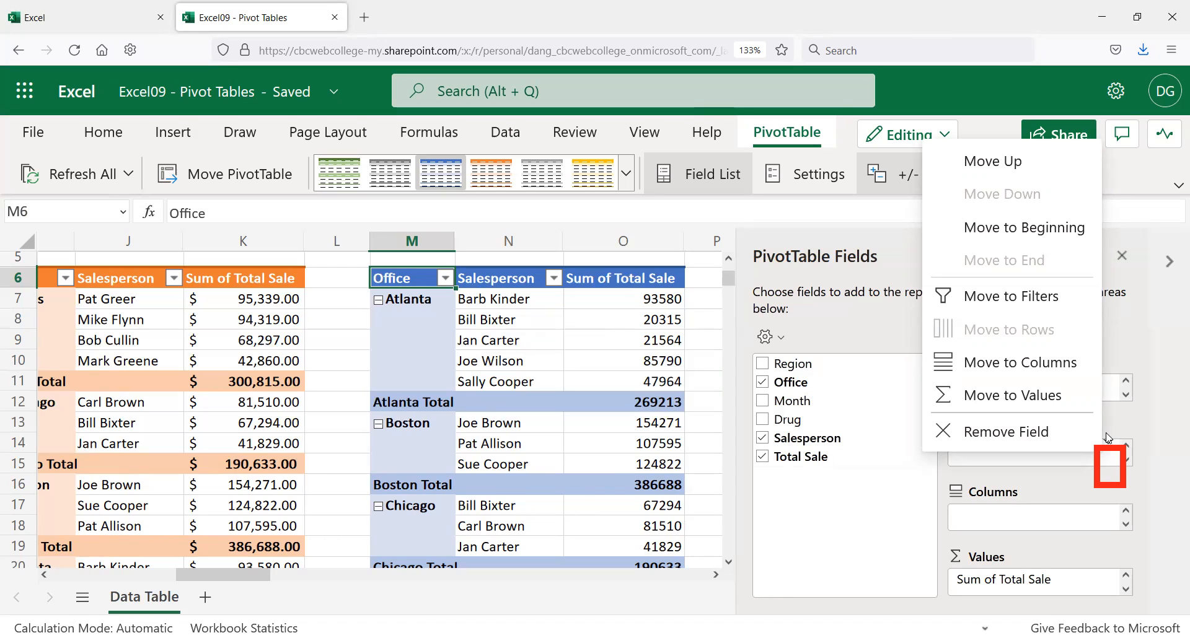
left_click(993, 371)
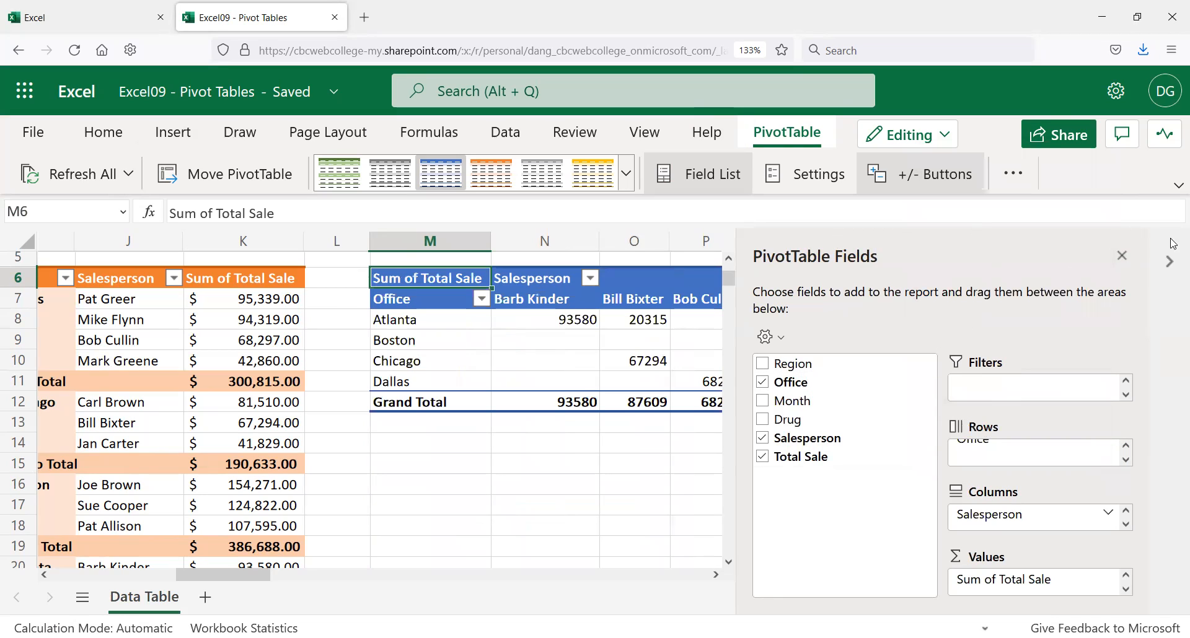
Step: Close the field list and check the Atlanta row's values for each salesperson
left_click(1123, 257)
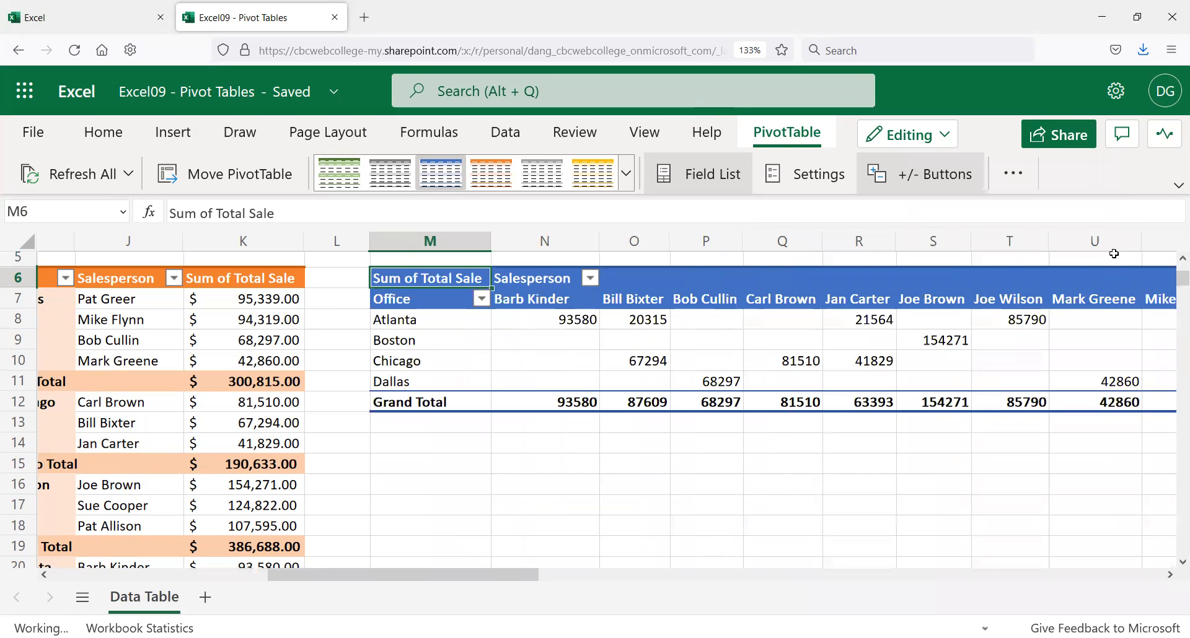
left_click(703, 319)
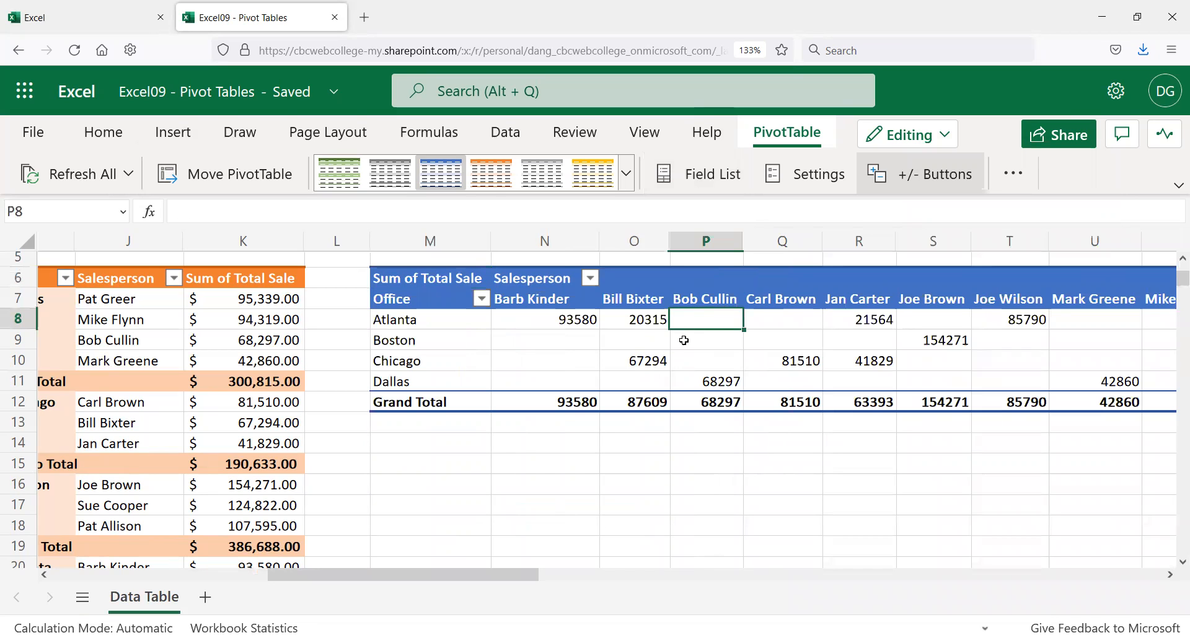
scroll(522, 573, "right", 3)
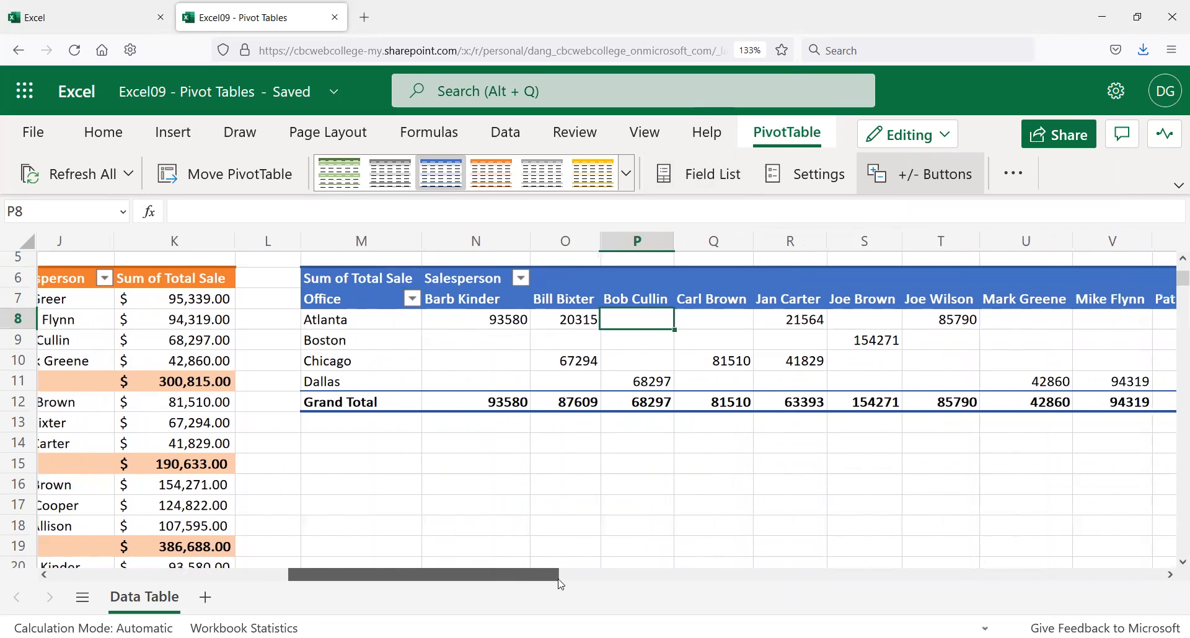
left_click(342, 316)
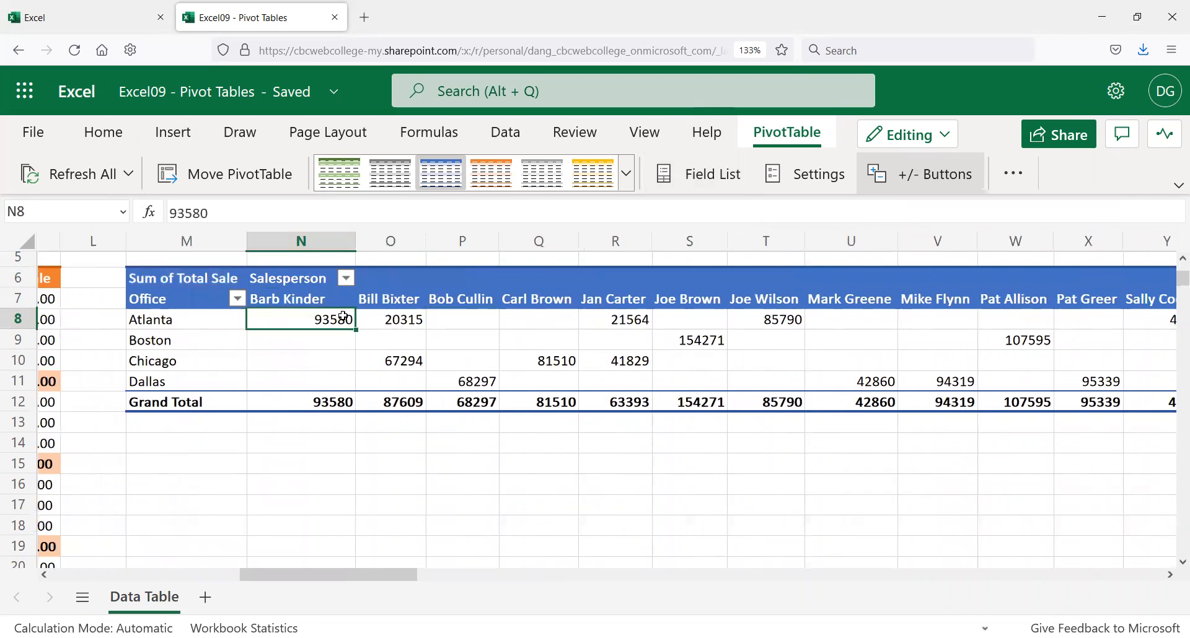
left_click(399, 314)
left_click(519, 326)
left_click(637, 323)
left_click(694, 323)
left_click(867, 325)
left_click(1020, 326)
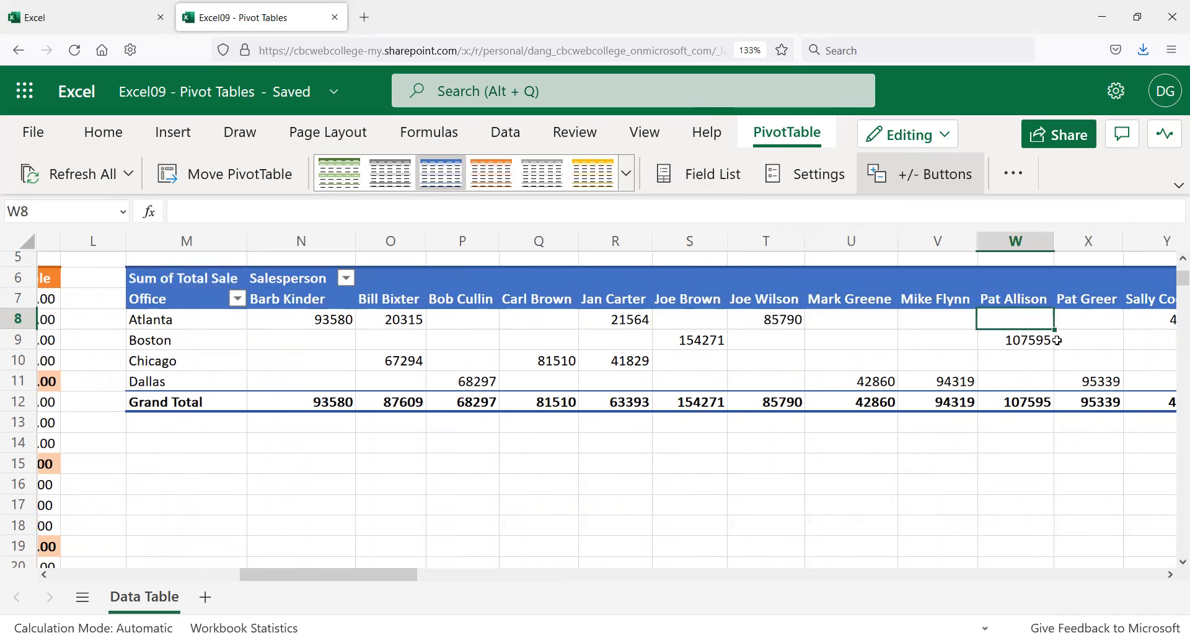
left_click(1059, 340)
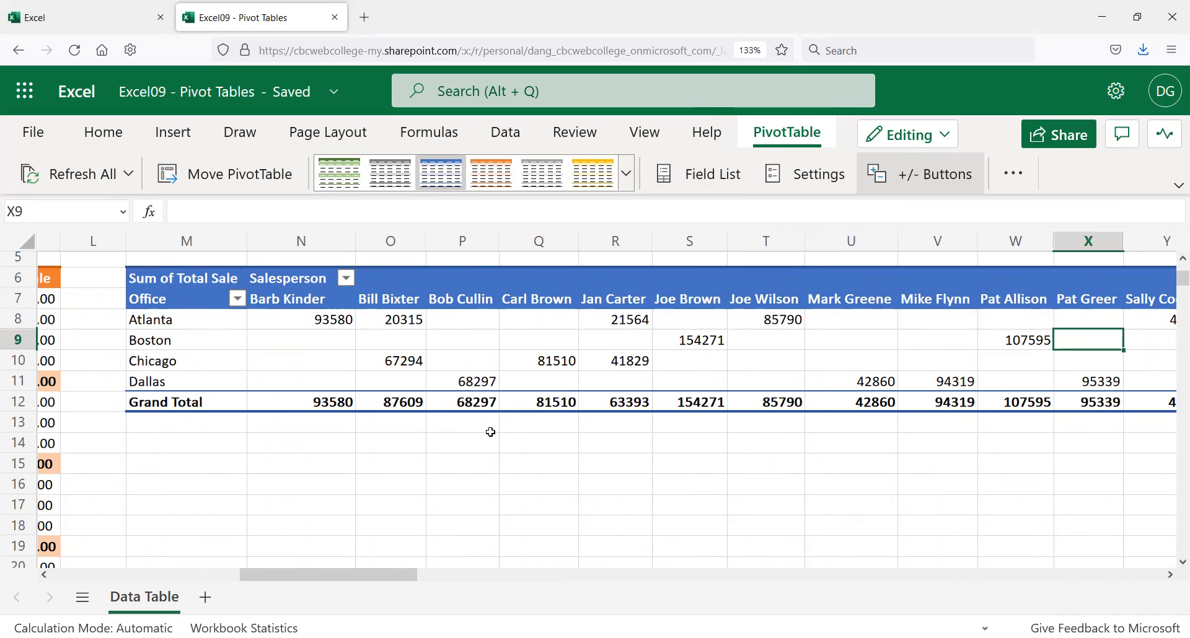
scroll(725, 317, "down", 2)
scroll(707, 322, "up", 3)
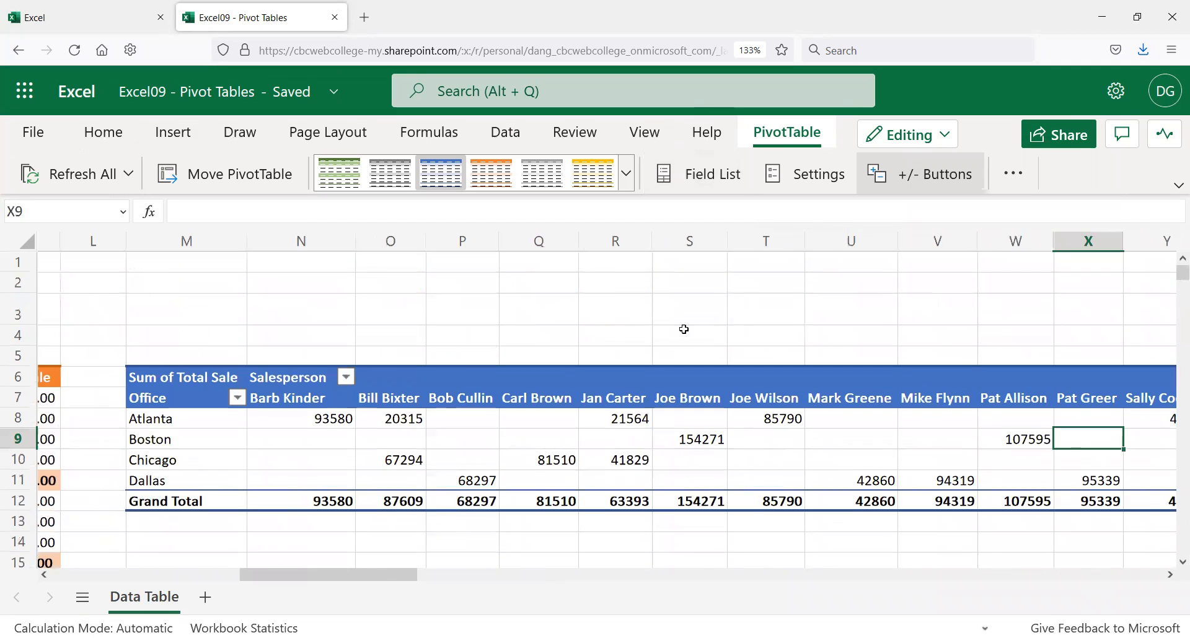
left_click(376, 372)
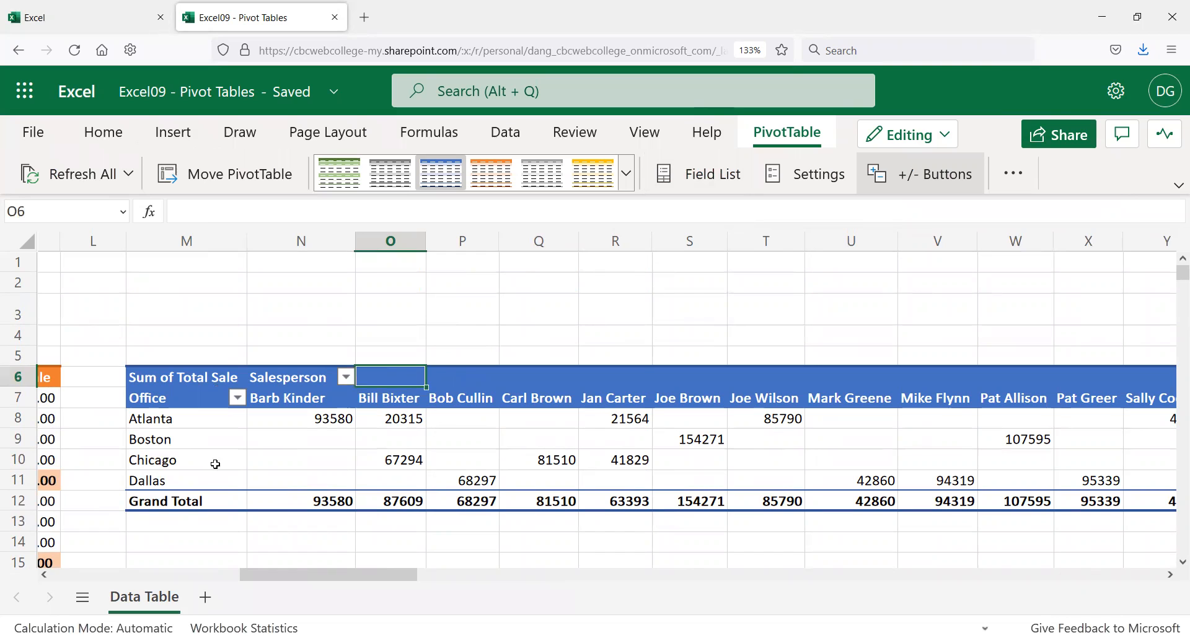
left_click(163, 460)
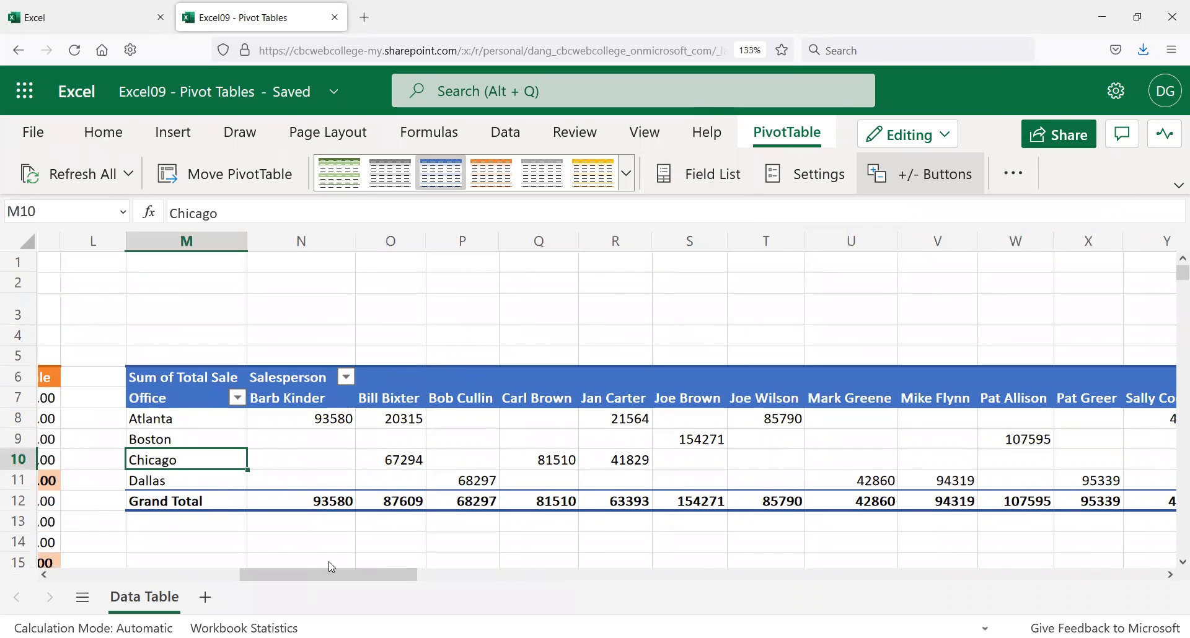
left_click_drag(378, 580, 347, 566)
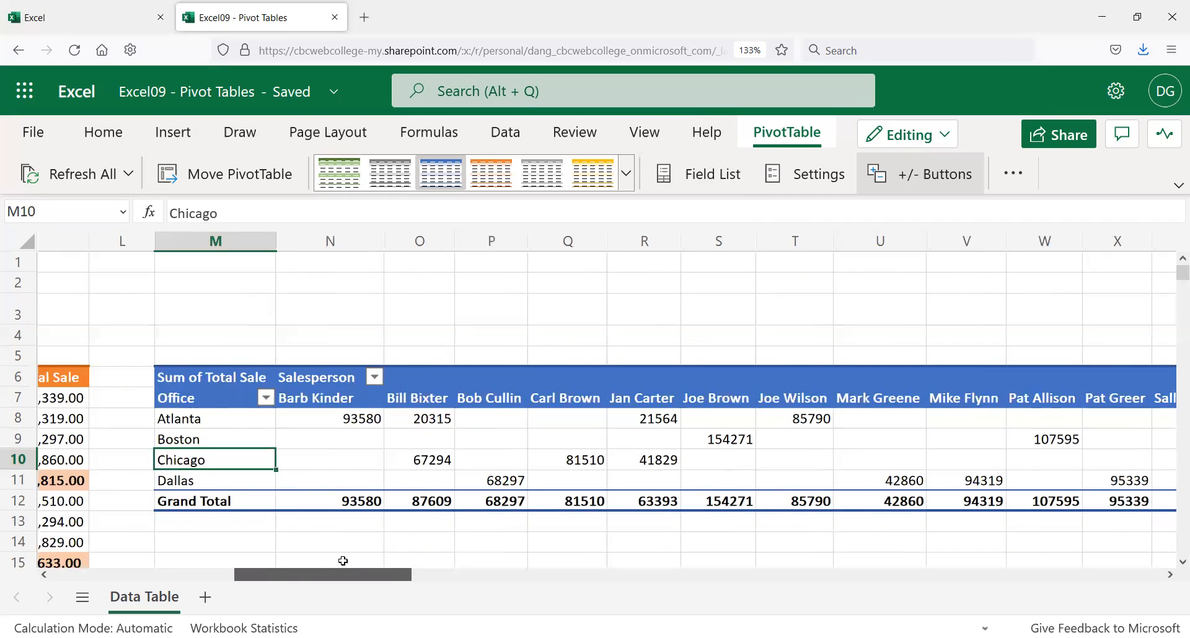
left_click(349, 419)
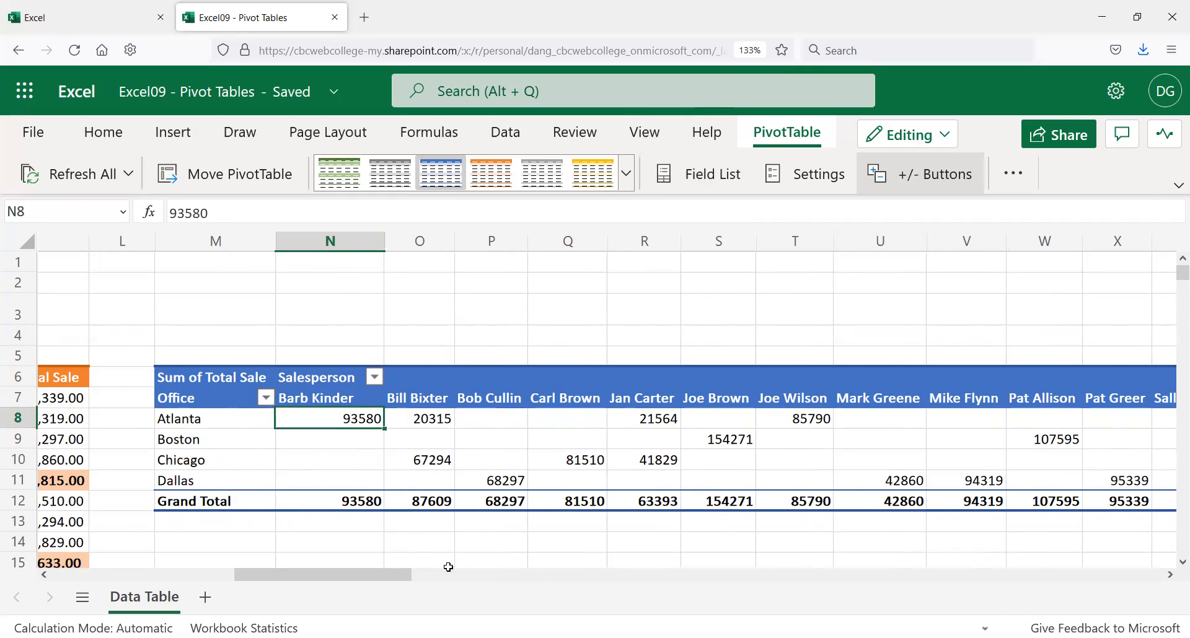
left_click(1007, 577)
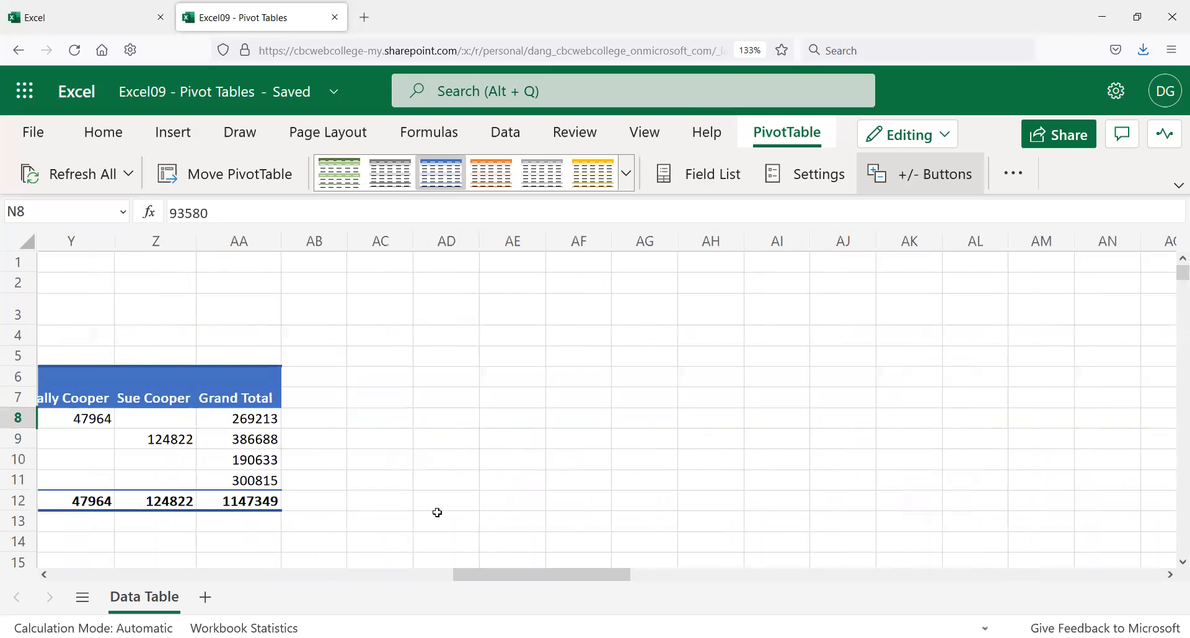
left_click(273, 503, "shift")
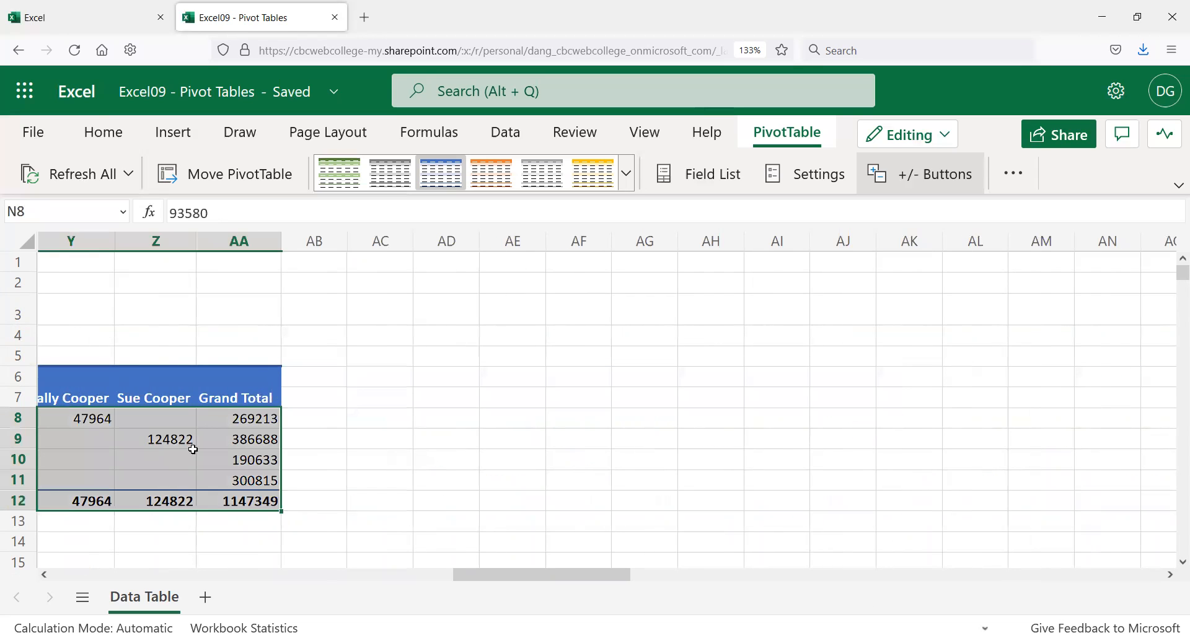
Step: Apply Accounting format to the selected values, so the grand total reads $1,147,349.00
left_click(99, 131)
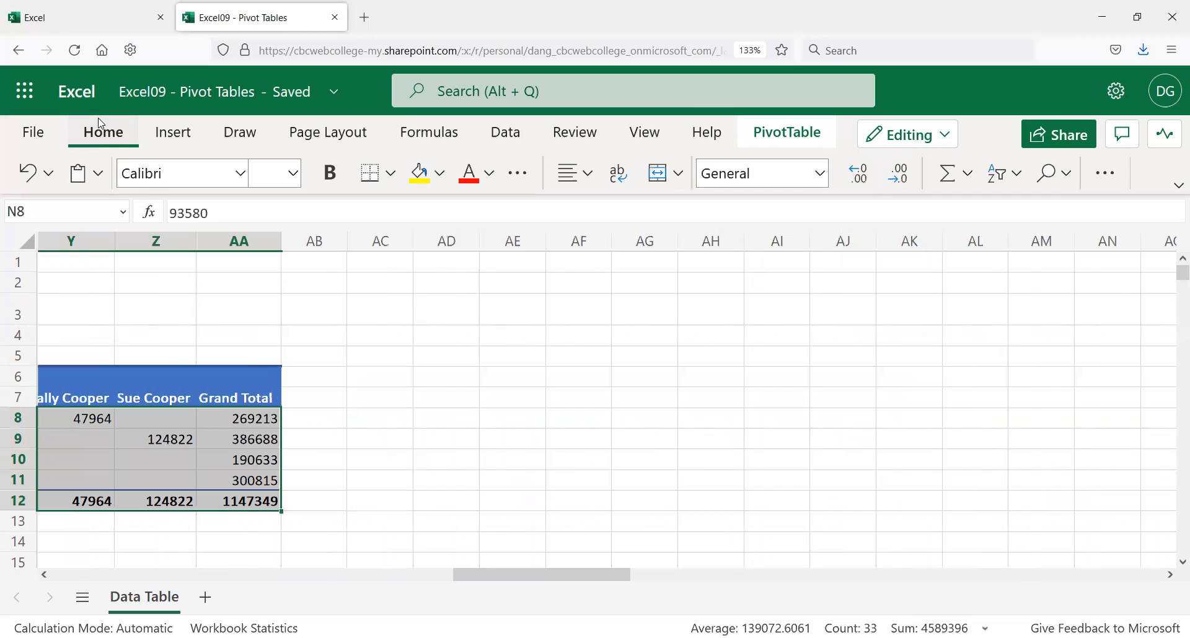
left_click(815, 176)
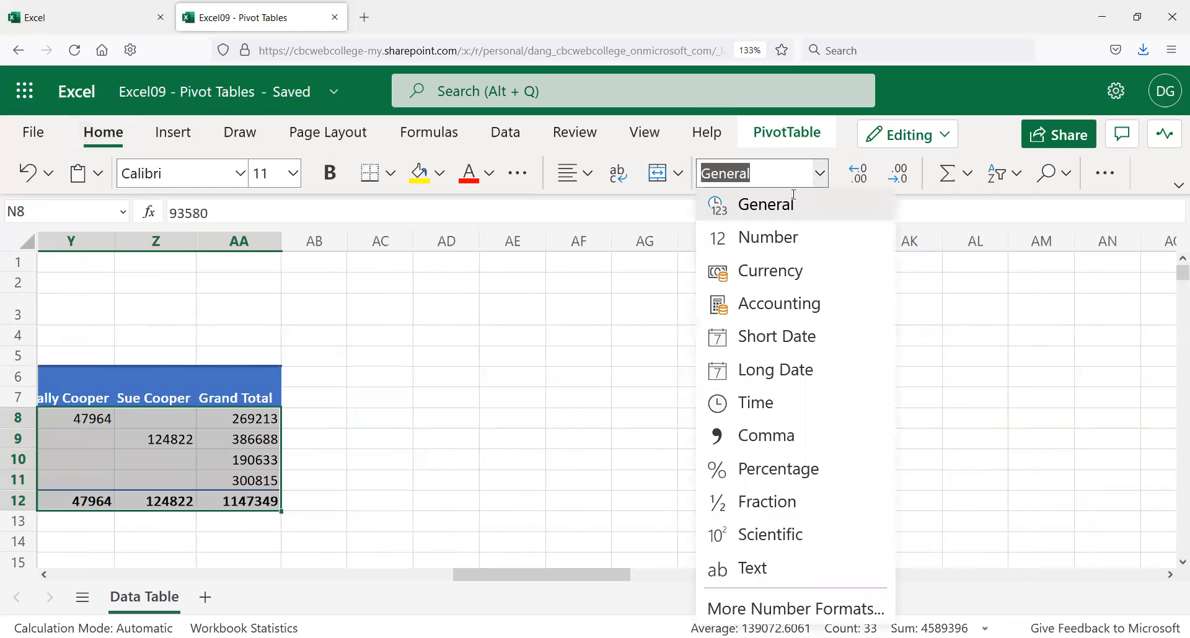
left_click(806, 304)
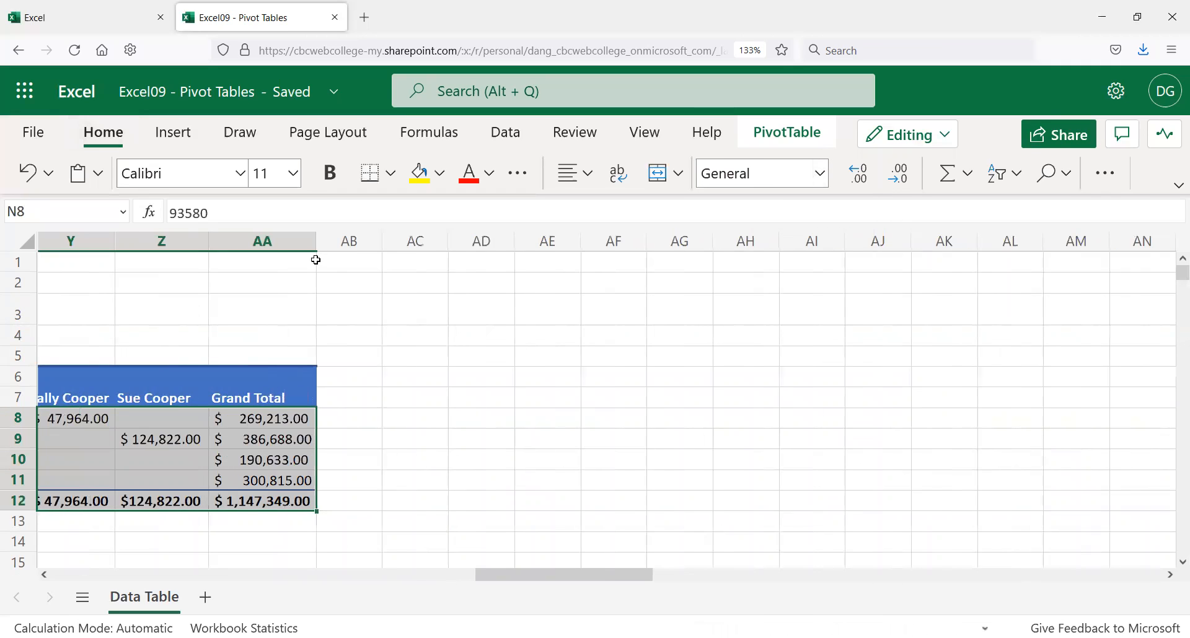
left_click_drag(510, 583, 371, 557)
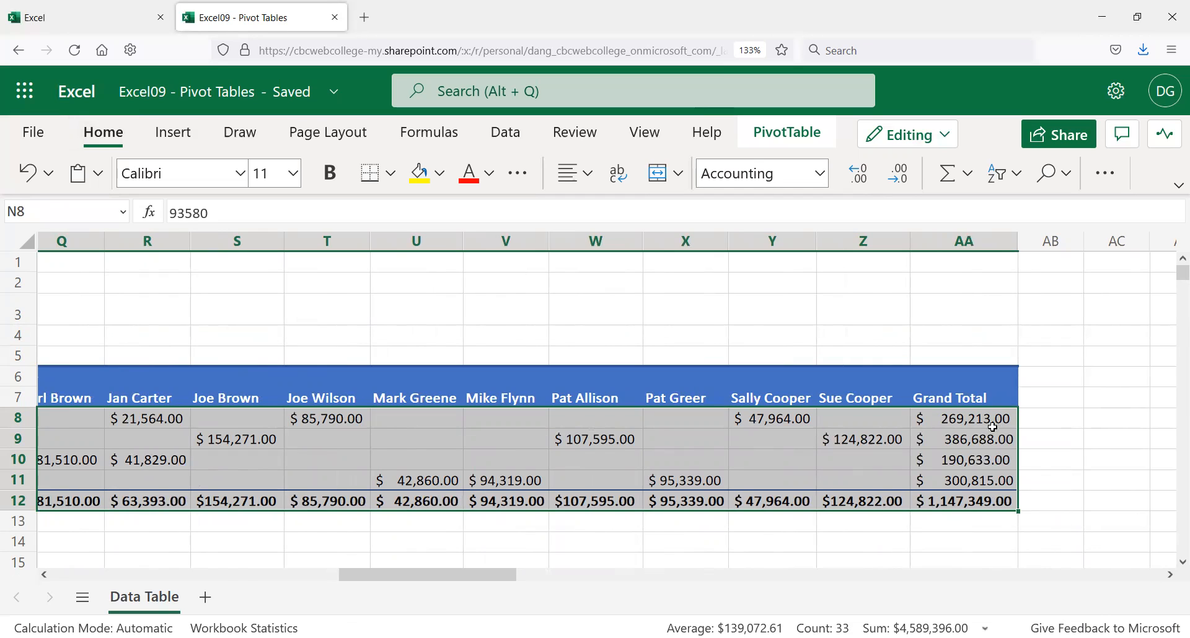
left_click(640, 540)
Step: Sort the Office labels descending: Dallas, Chicago, Boston, Atlanta
scroll(343, 561, "left", 1)
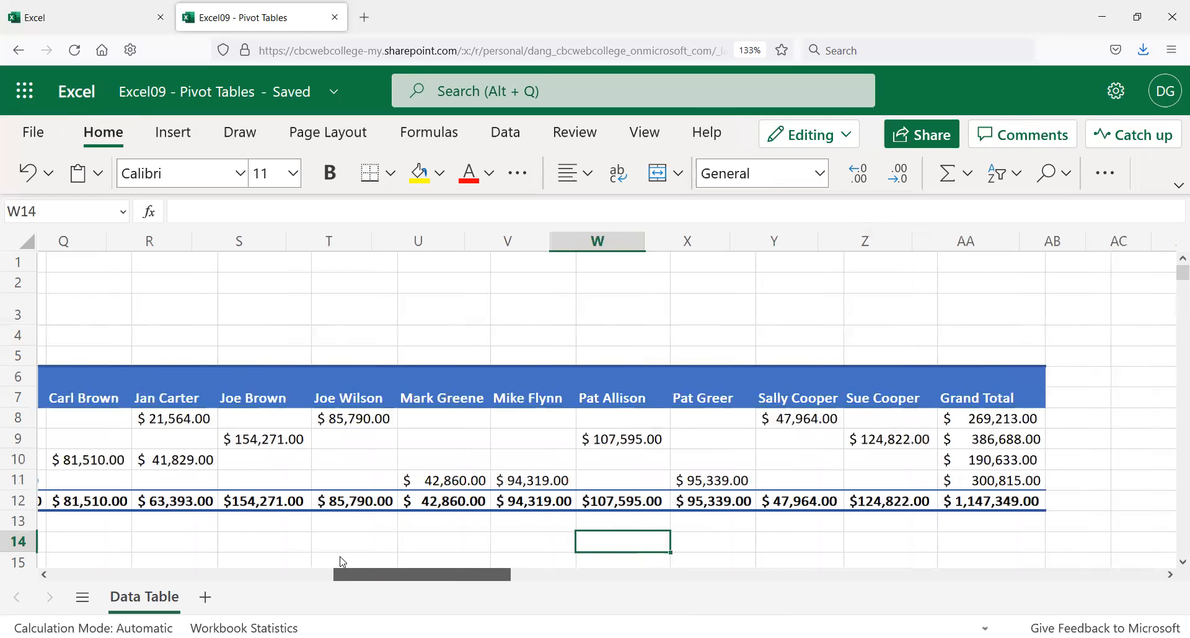
scroll(342, 562, "left", 6)
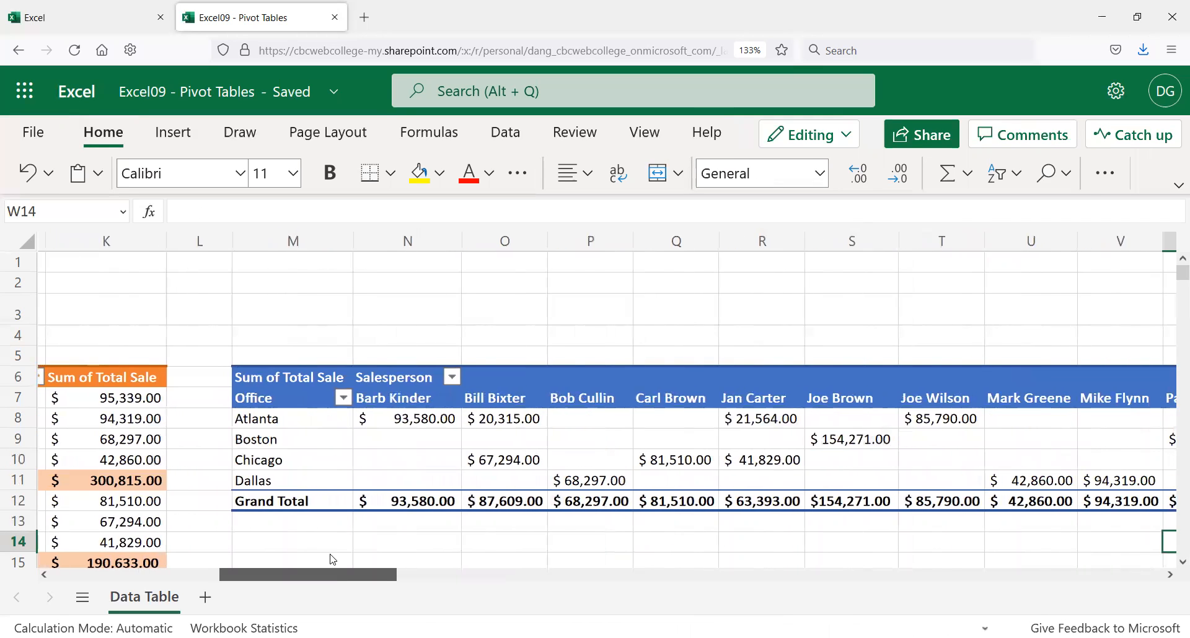
scroll(332, 559, "right", 3)
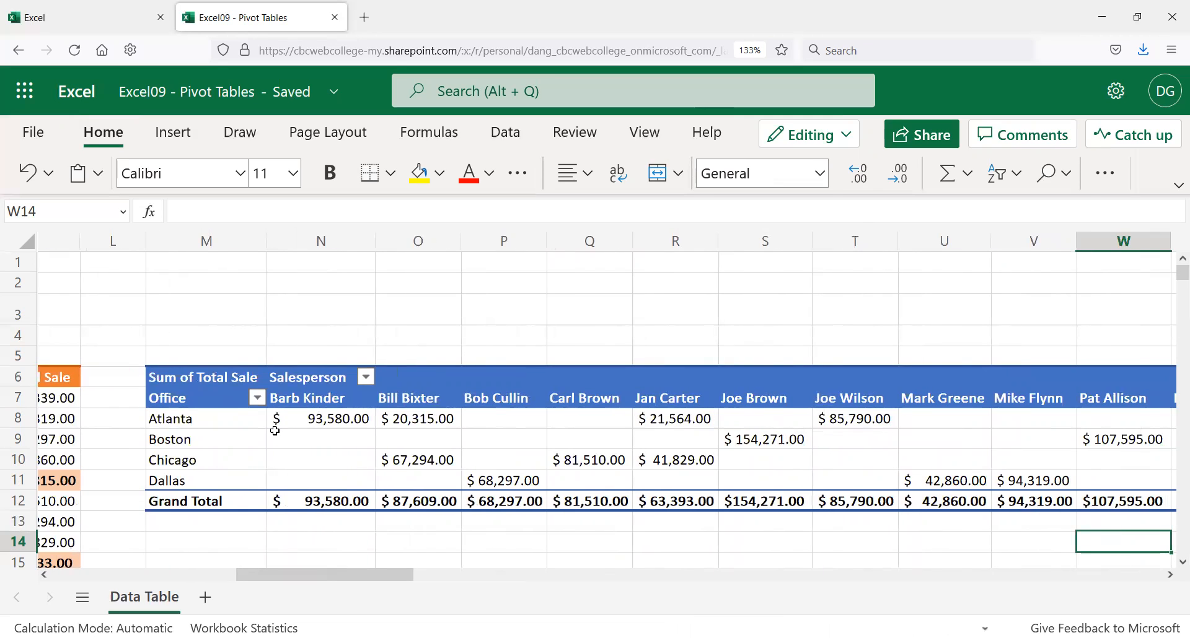
left_click(257, 400)
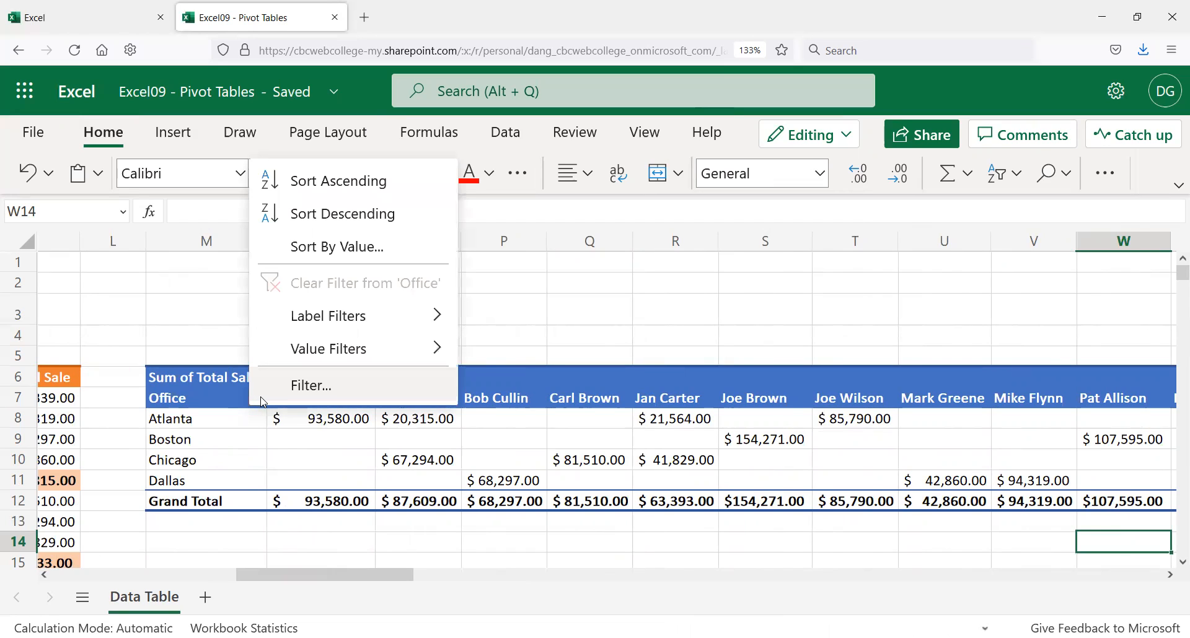
left_click(382, 229)
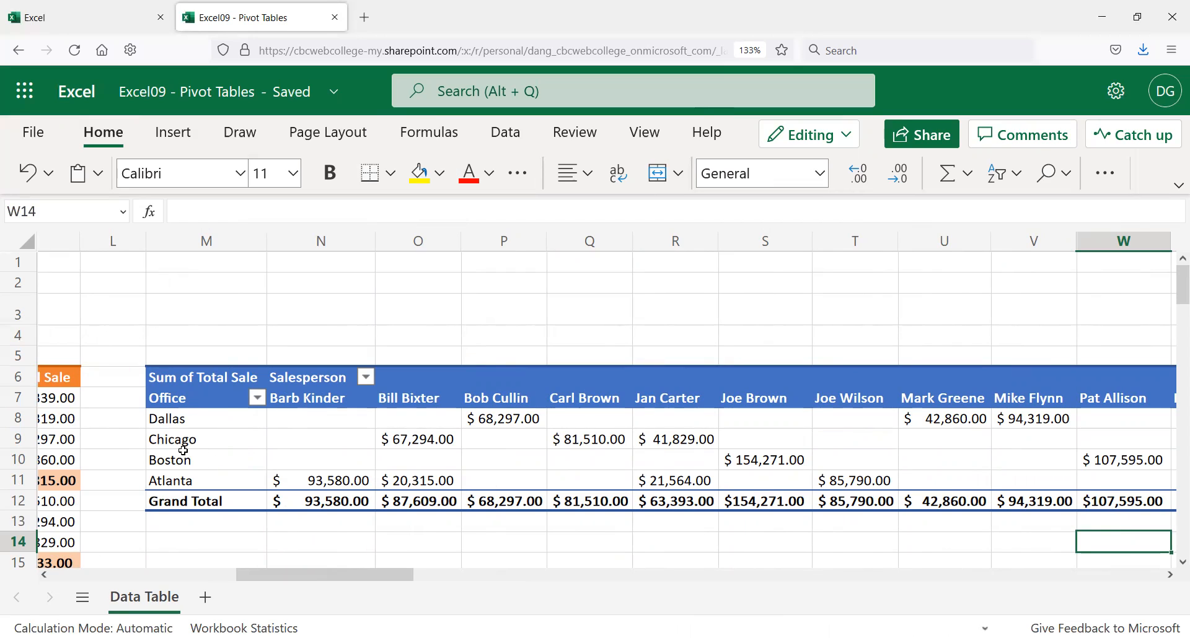
left_click(365, 379)
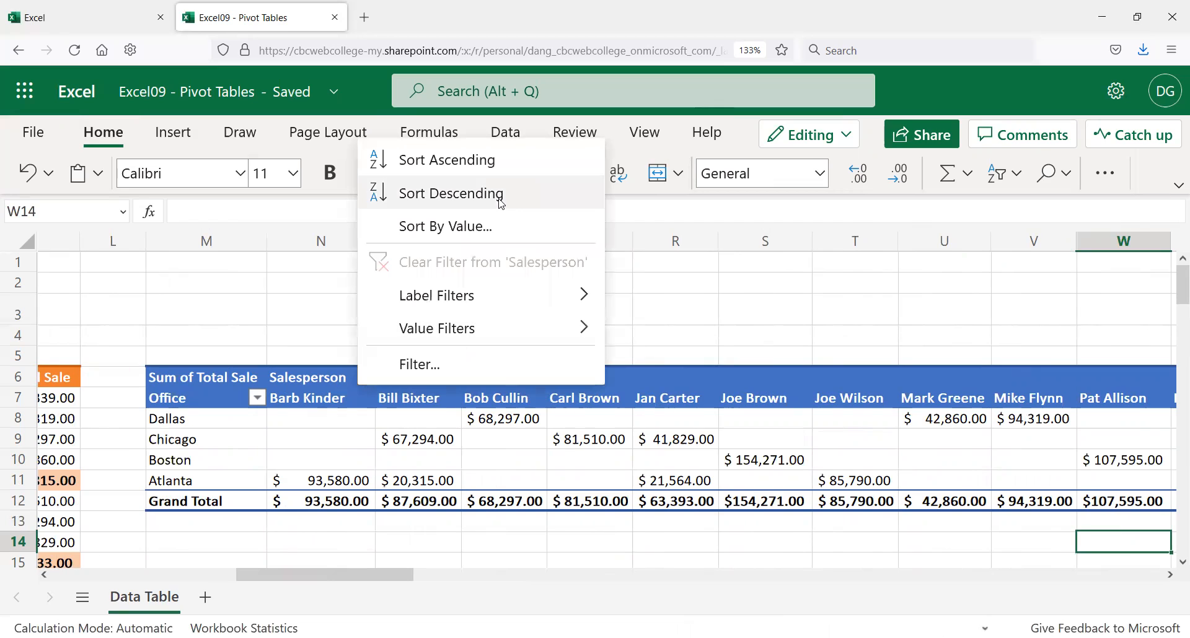
left_click(492, 232)
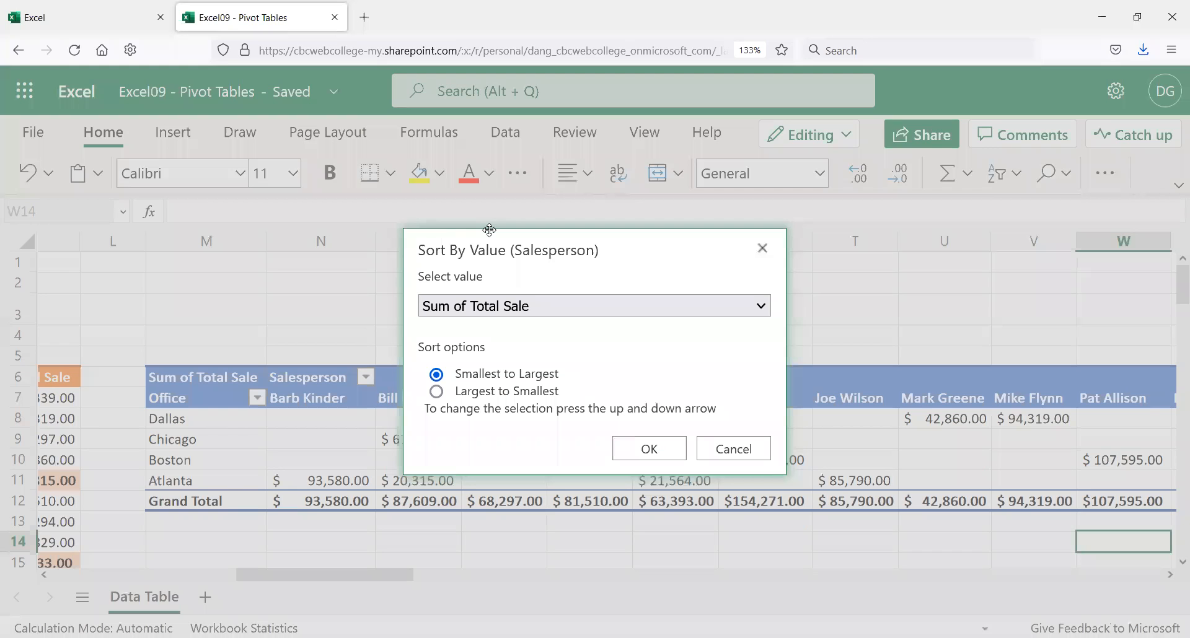
left_click(506, 396)
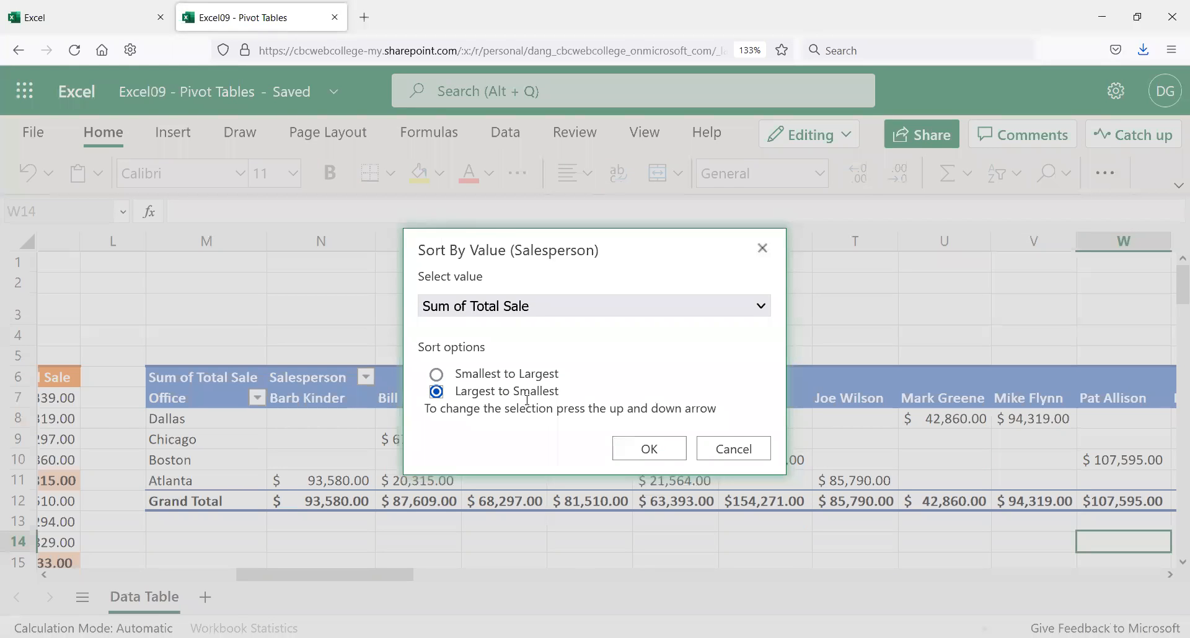
left_click(665, 448)
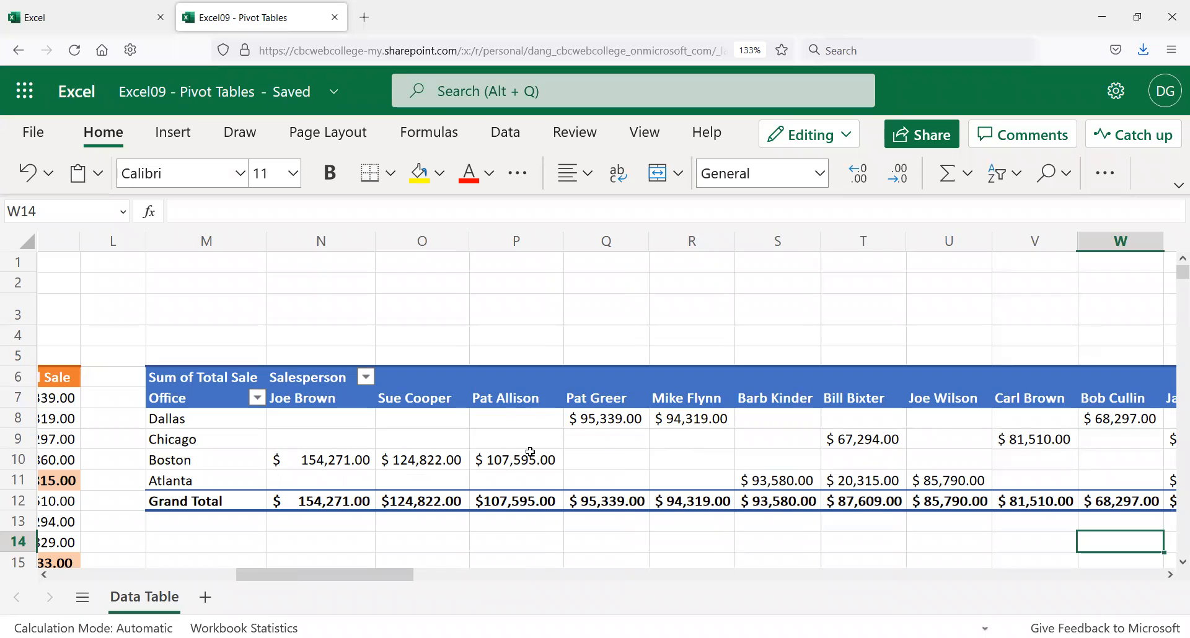
left_click_drag(319, 400, 317, 459)
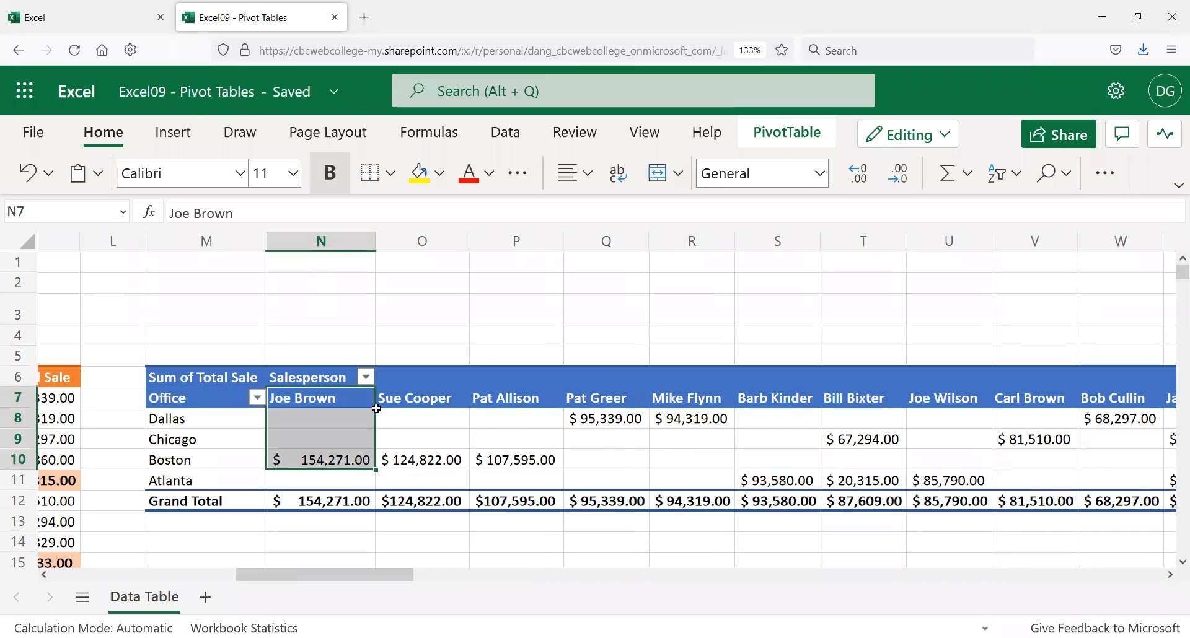
left_click(419, 396)
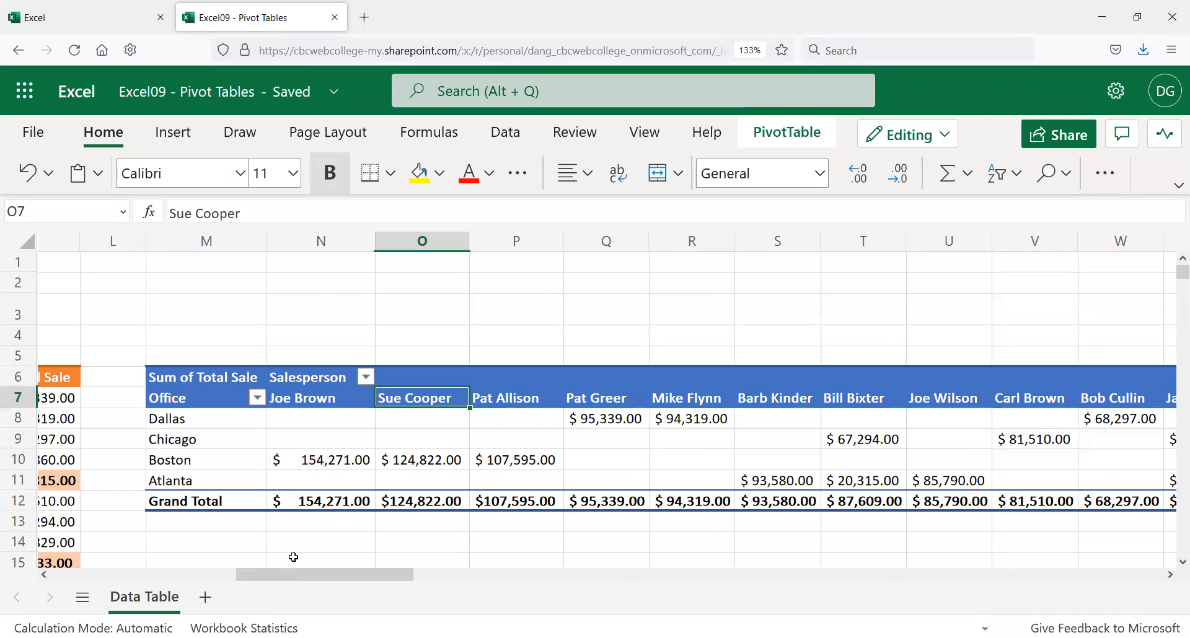
left_click_drag(407, 576, 519, 590)
left_click(808, 399)
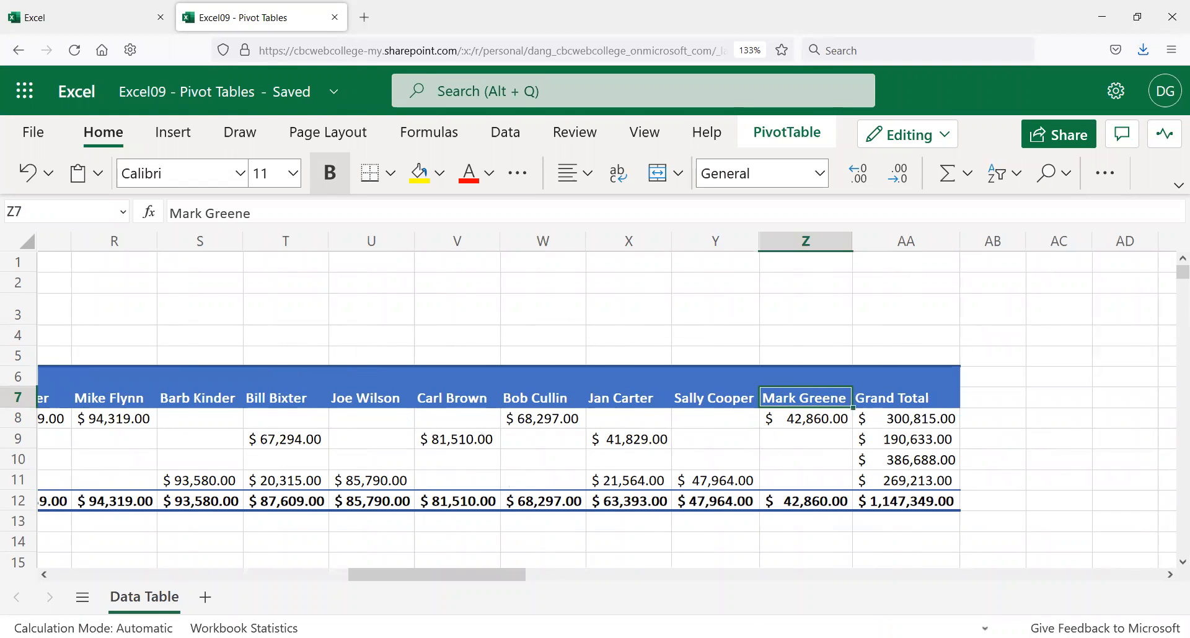
left_click_drag(381, 576, 248, 571)
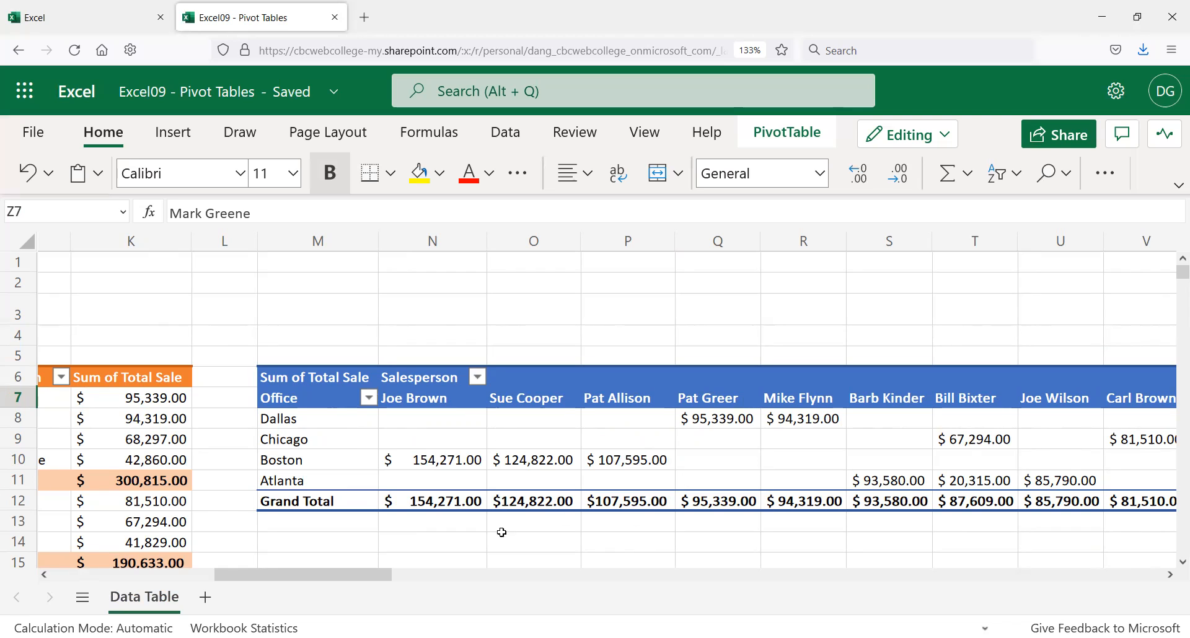
left_click(438, 581)
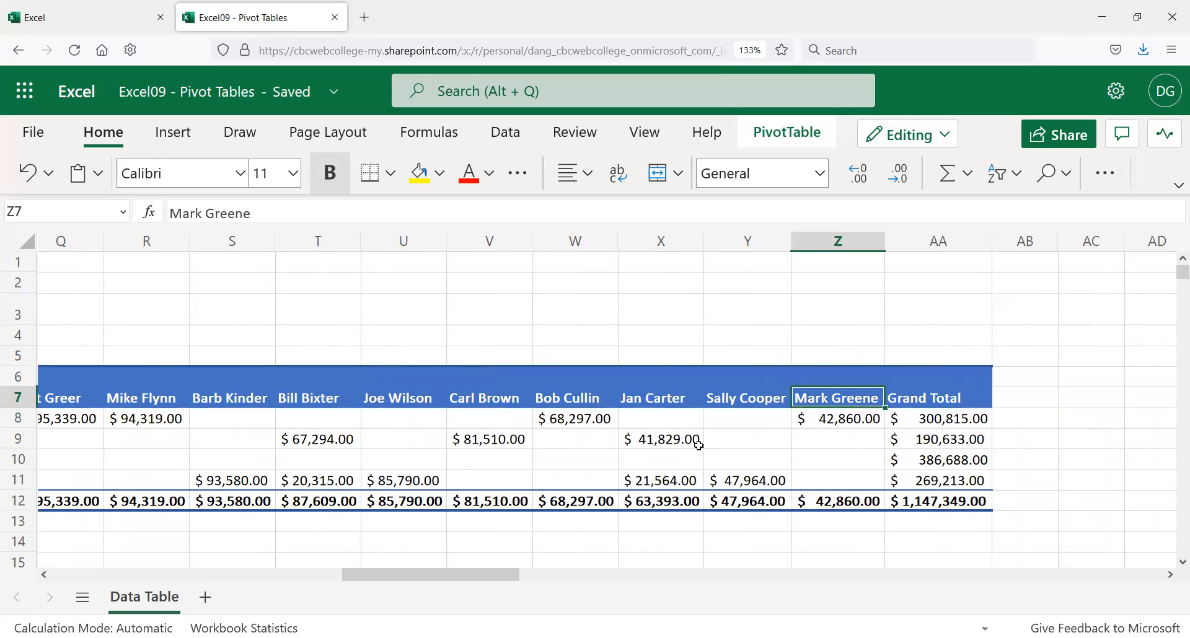
left_click(846, 439)
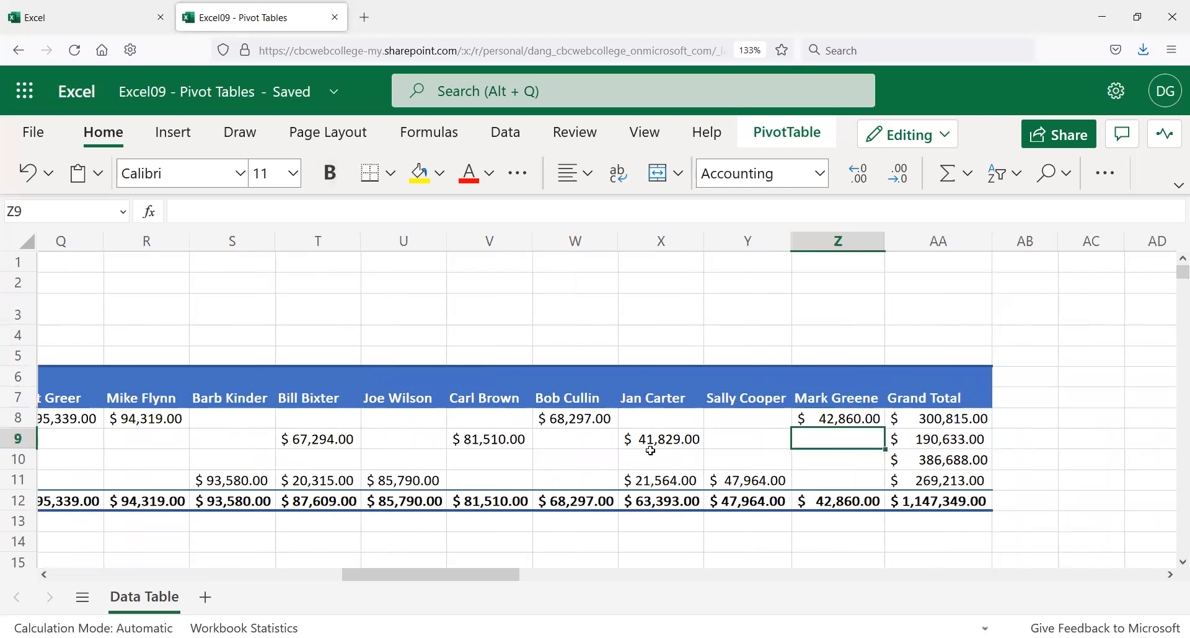
left_click(232, 571)
left_click_drag(230, 567, 257, 579)
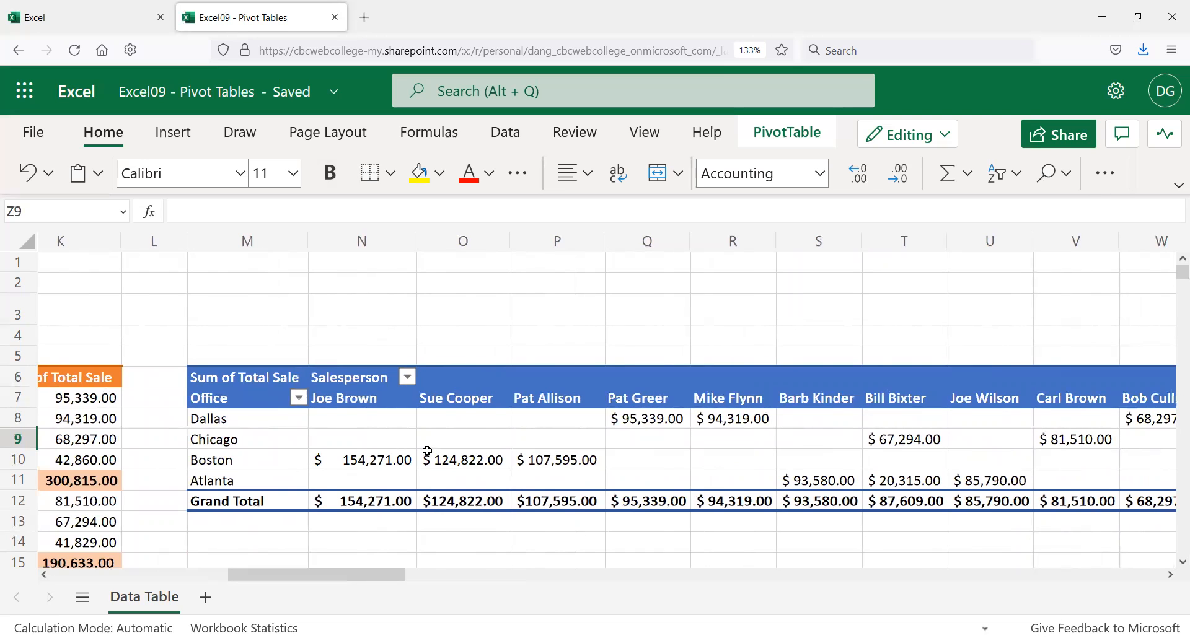
left_click(410, 378)
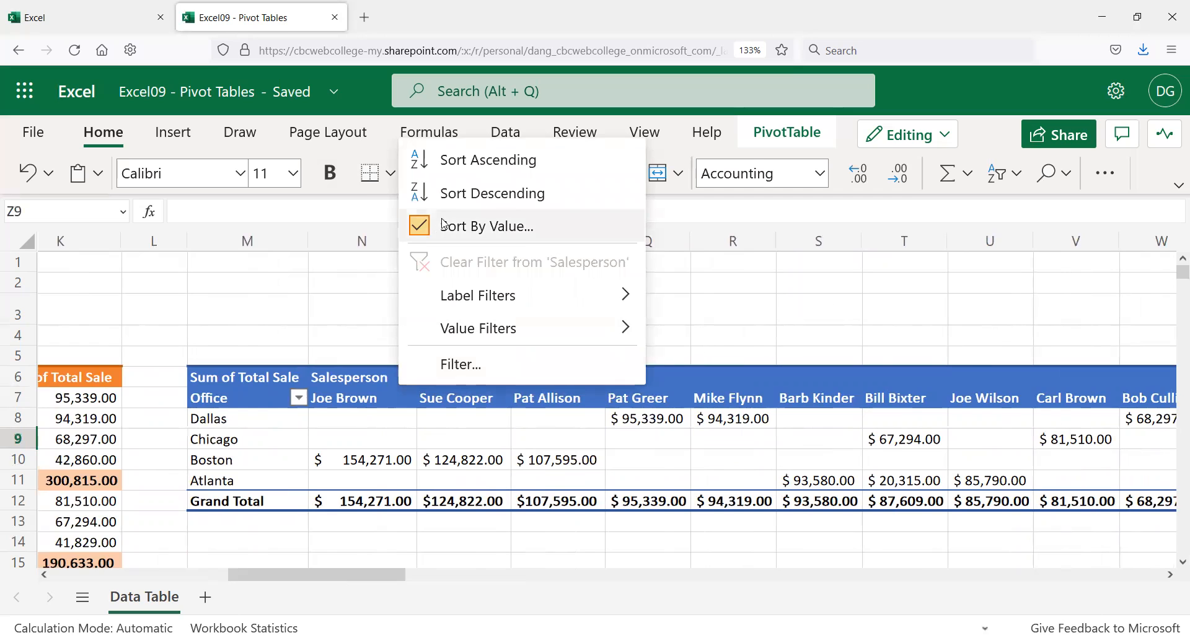
left_click(506, 194)
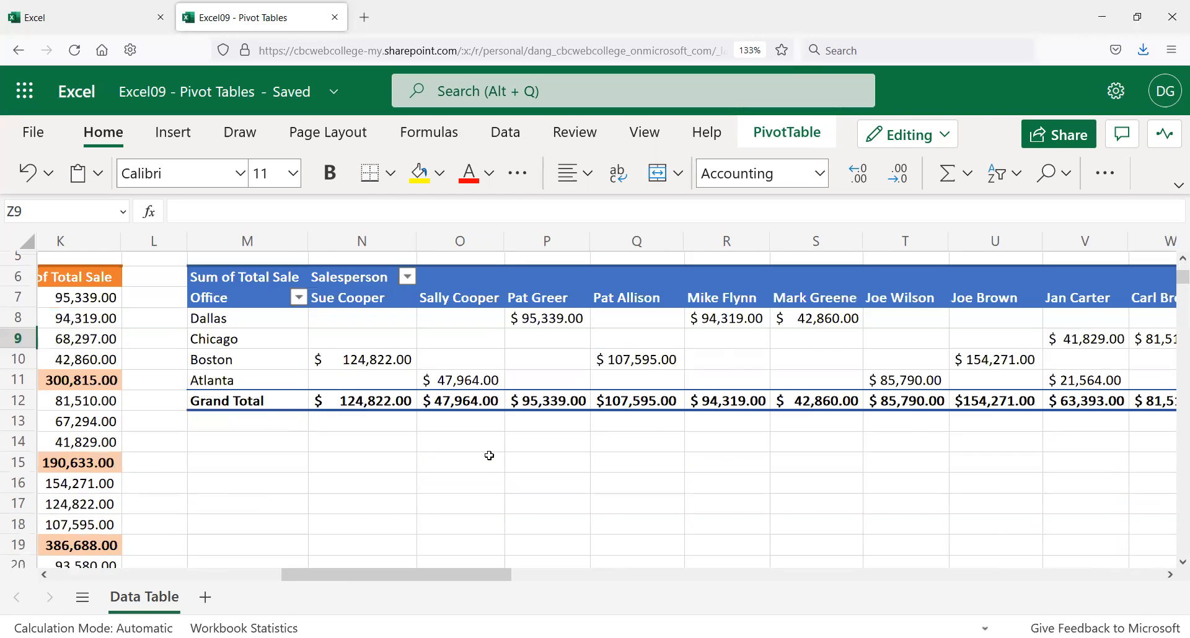
left_click_drag(439, 570, 517, 570)
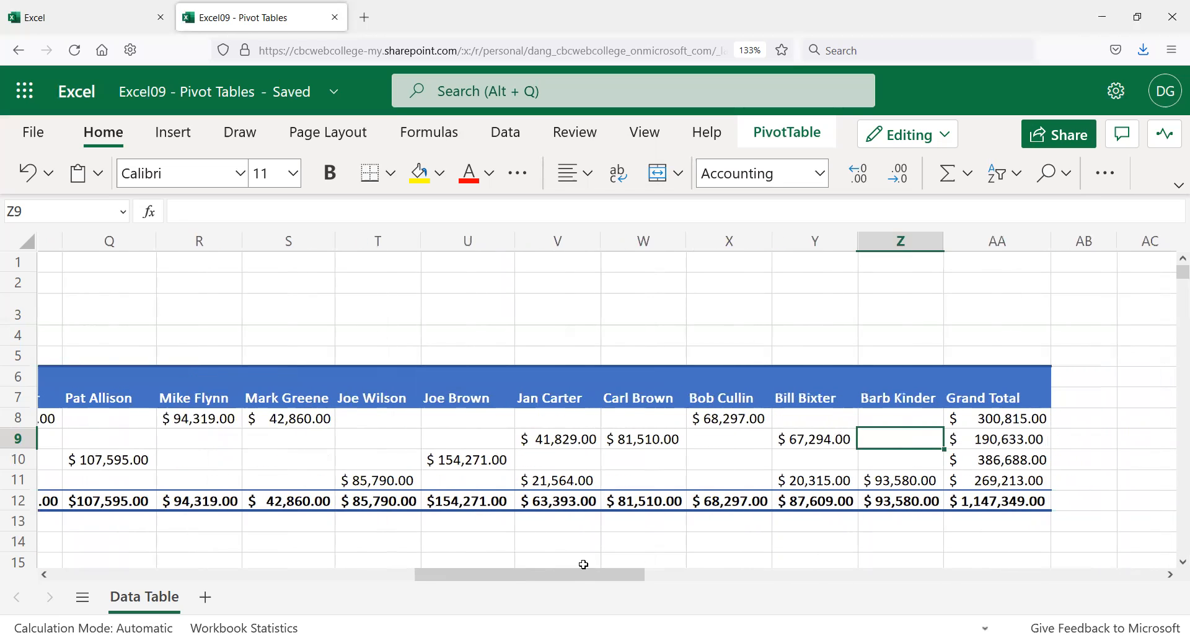
left_click_drag(574, 577, 414, 570)
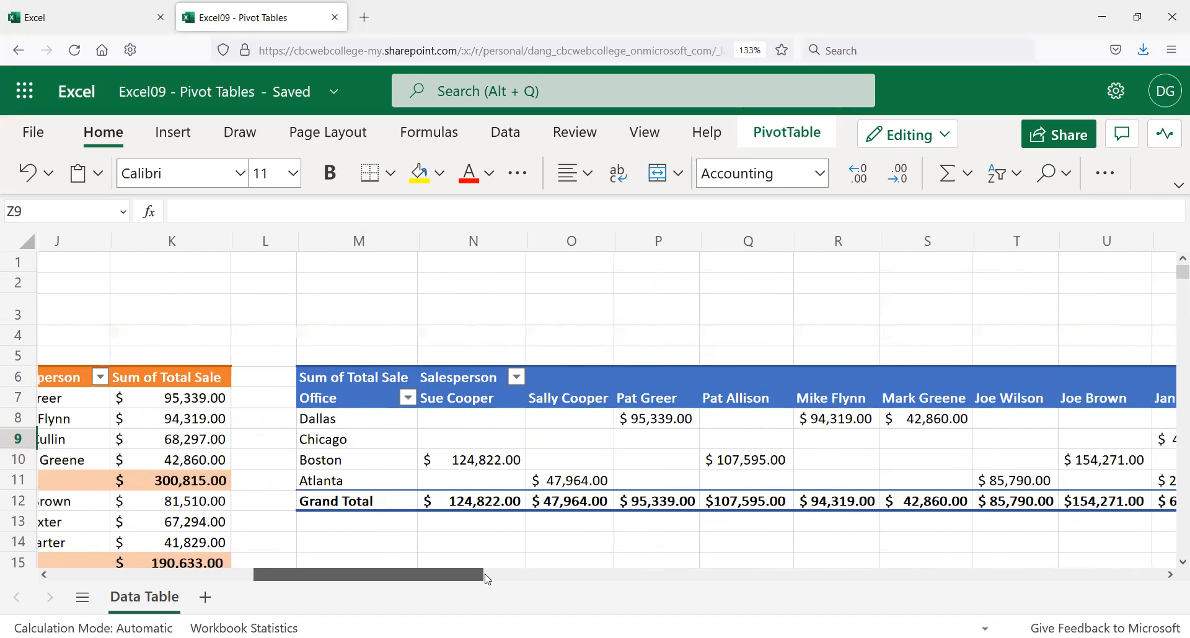
left_click_drag(478, 575, 507, 575)
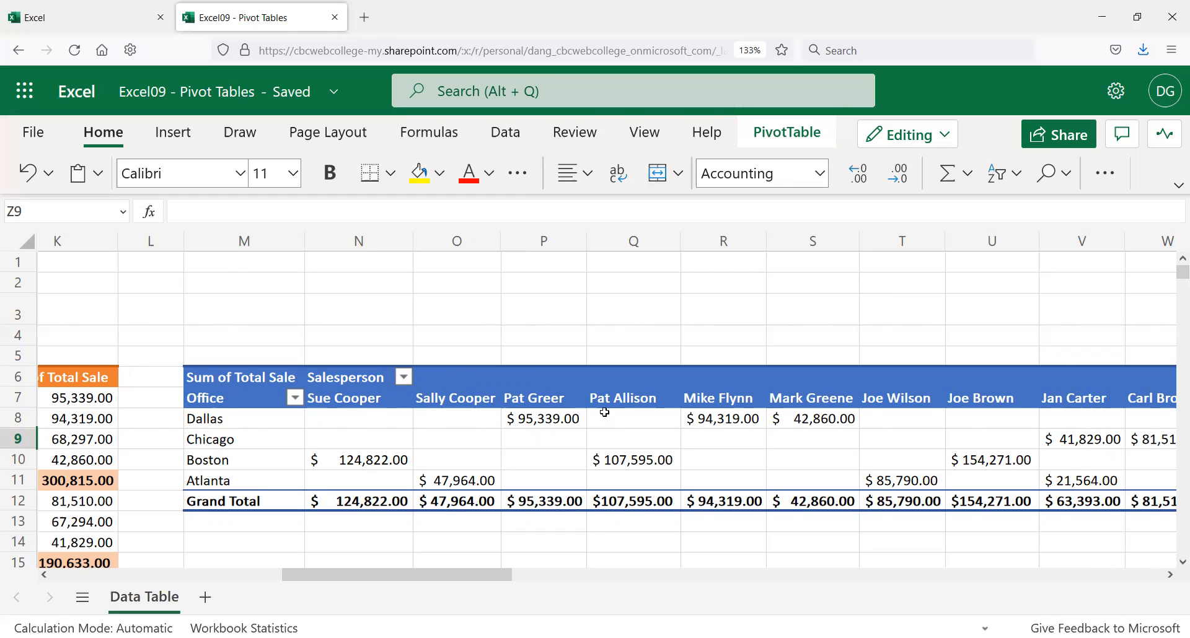
left_click_drag(436, 571, 611, 577)
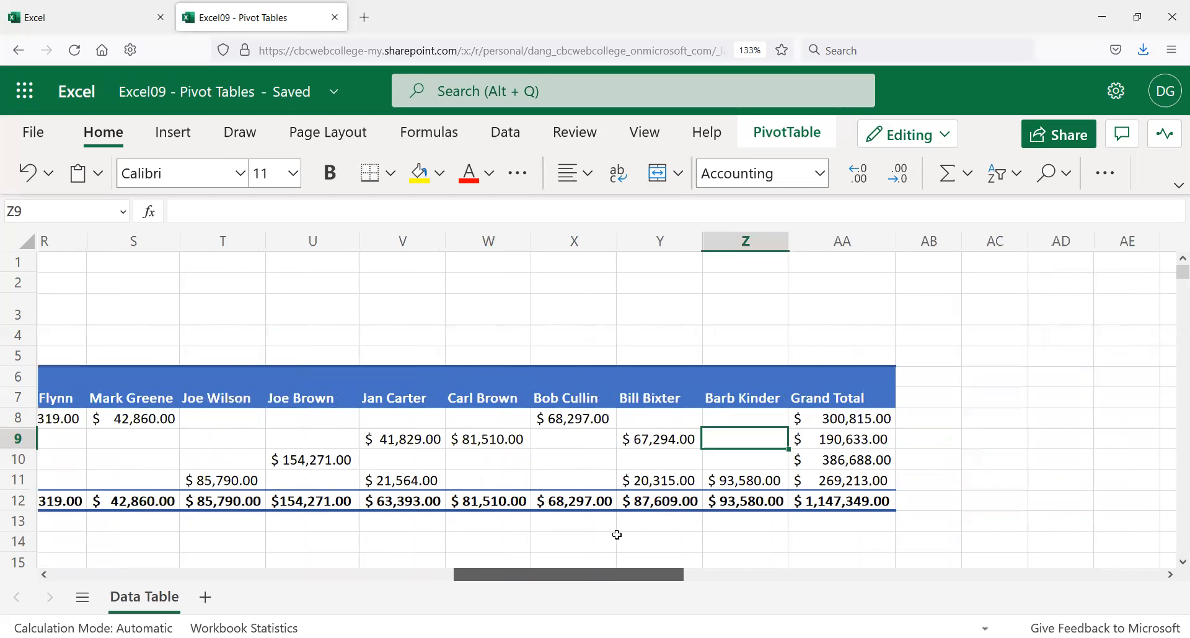
left_click(720, 397)
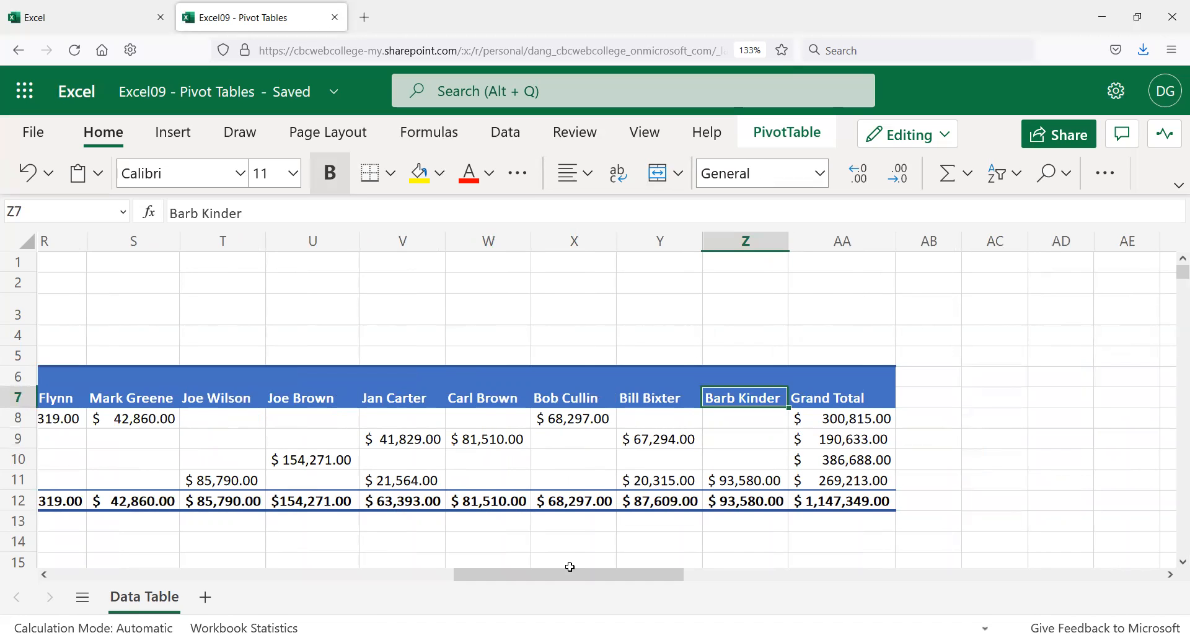
left_click_drag(554, 577, 143, 588)
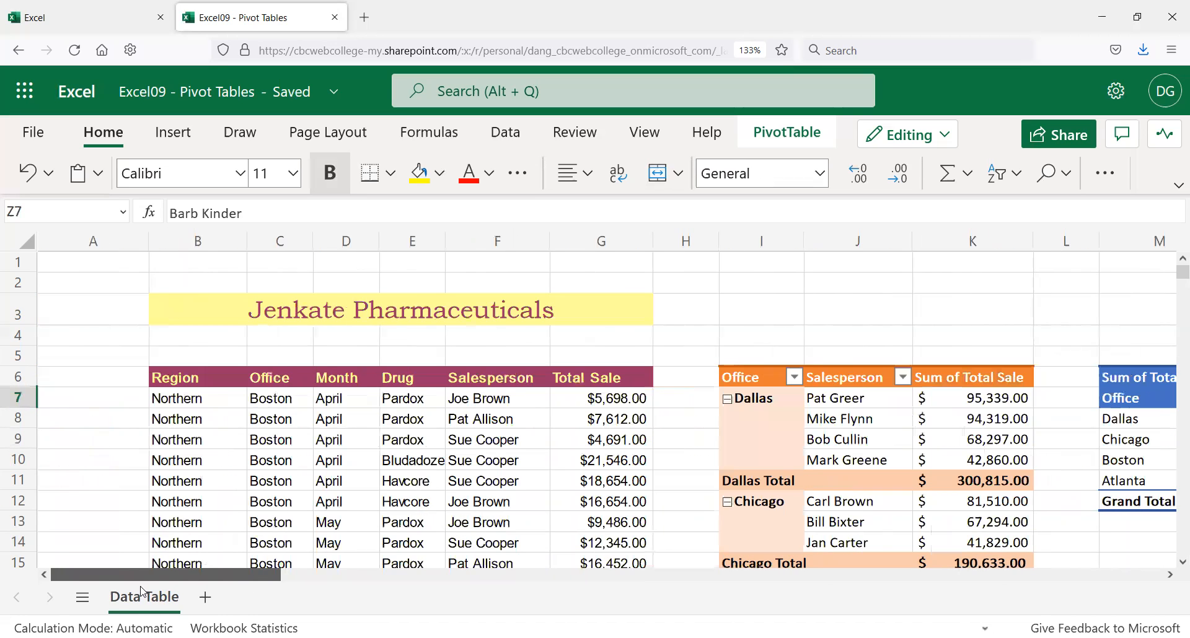
Step: Replace Joe Brown in source cell F7 with 'BROWN, JOE'
left_click(496, 248)
scroll(507, 400, "down", 3)
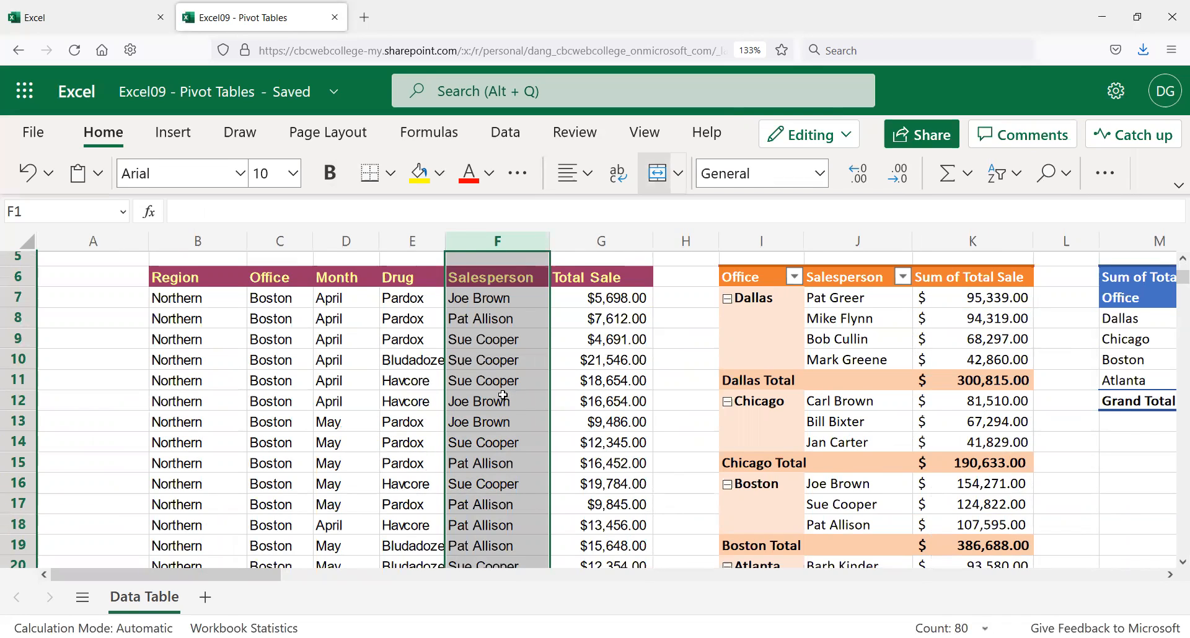
scroll(502, 395, "down", 3)
scroll(499, 398, "up", 5)
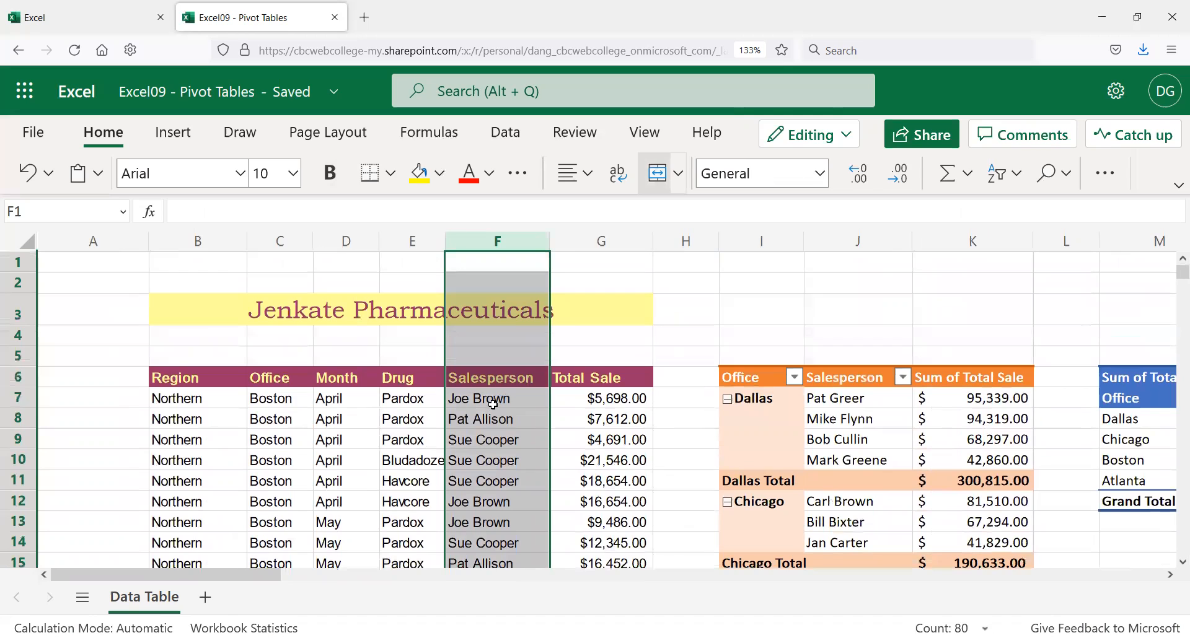
left_click(493, 405)
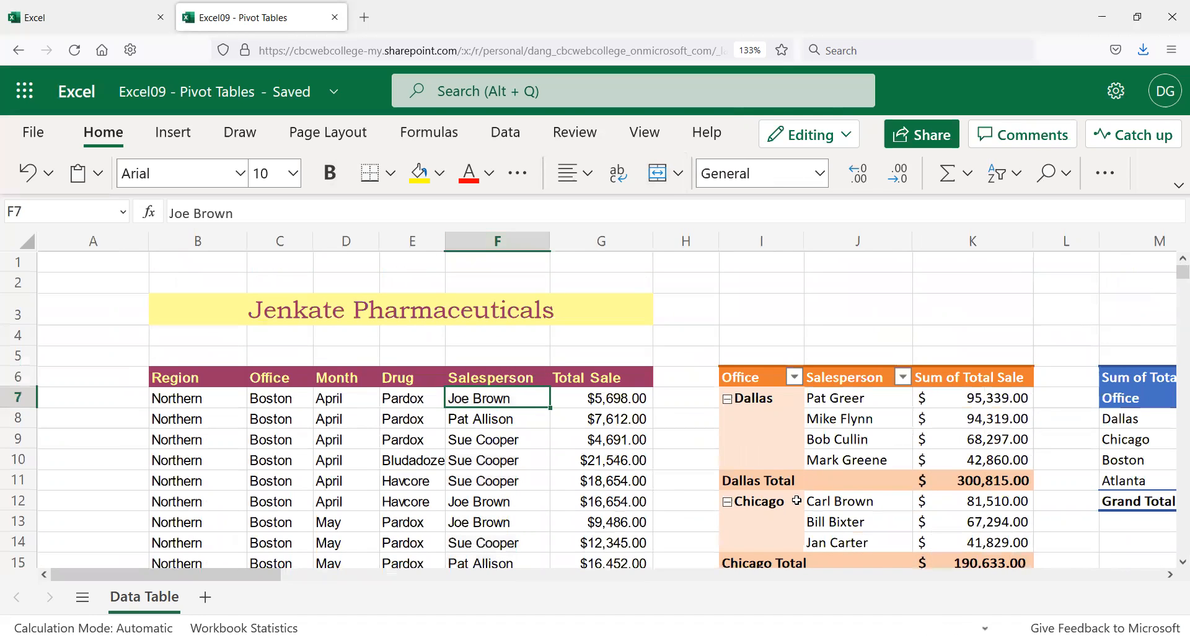
left_click_drag(254, 579, 338, 596)
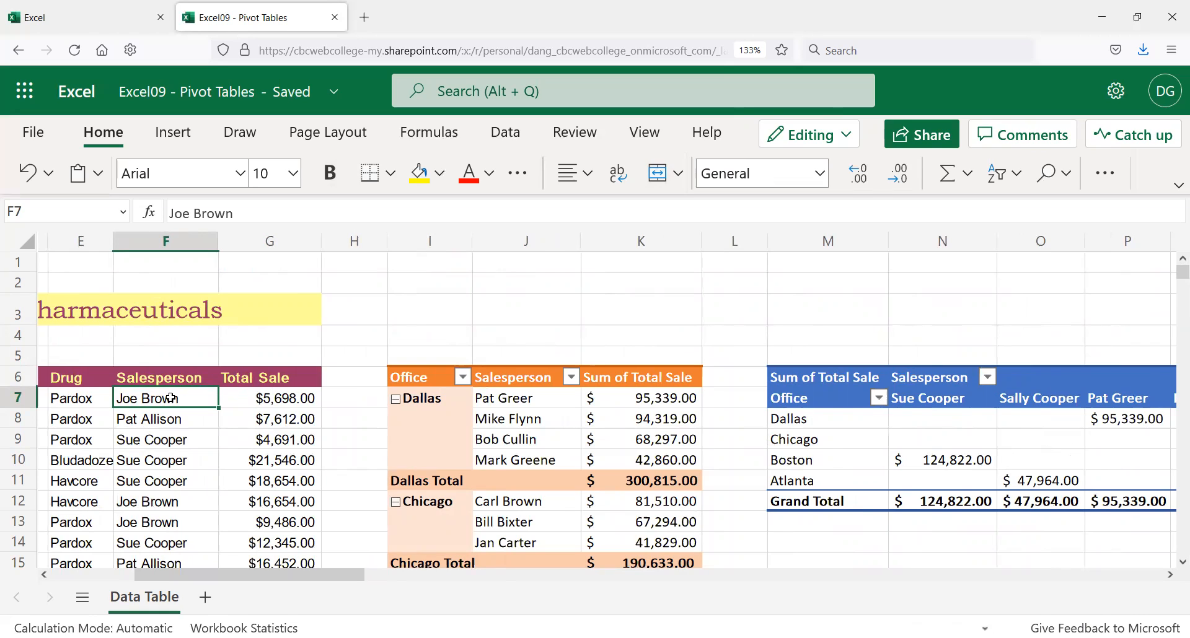
type("BR")
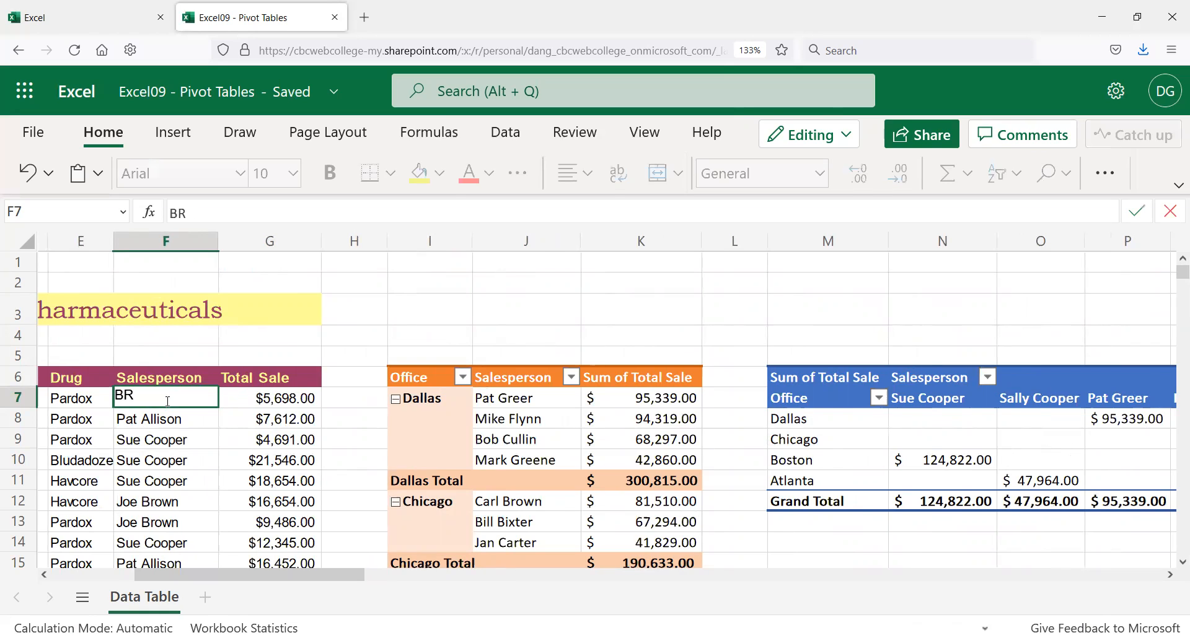
type("OWN, JOE")
key("Return")
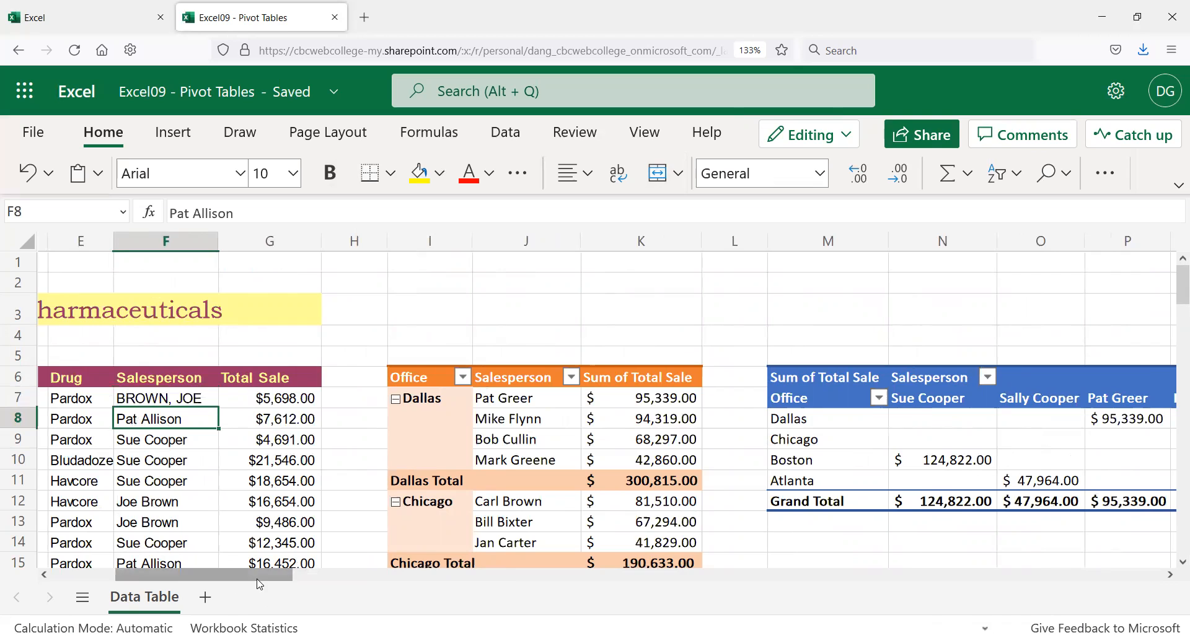
left_click_drag(265, 572, 490, 570)
left_click(416, 371)
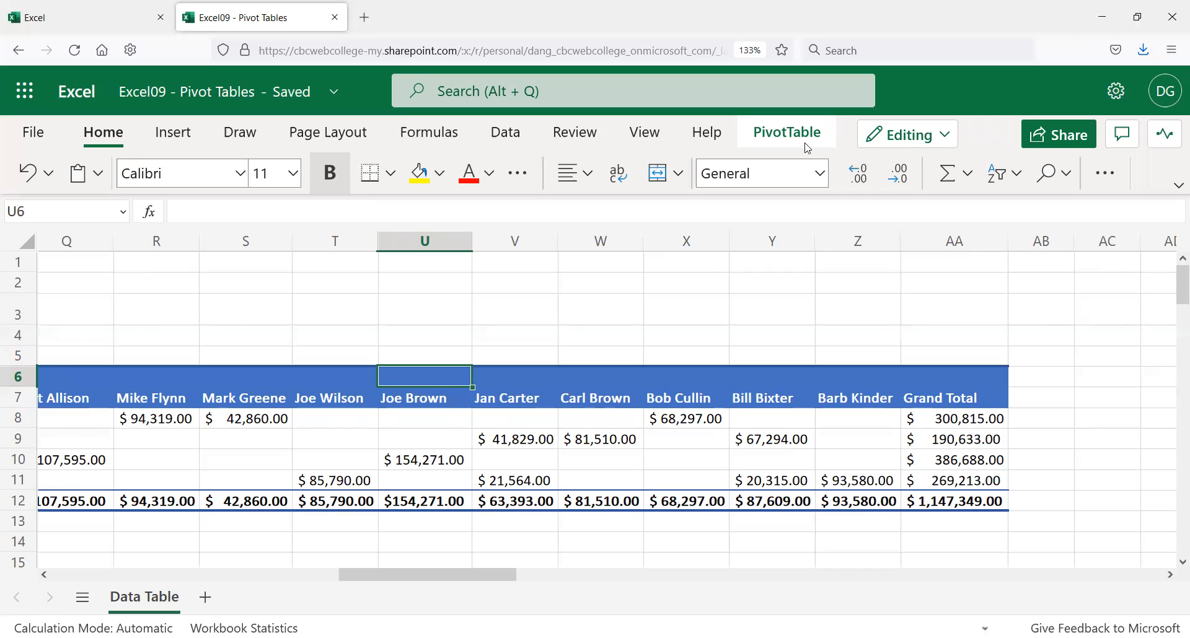
left_click(762, 137)
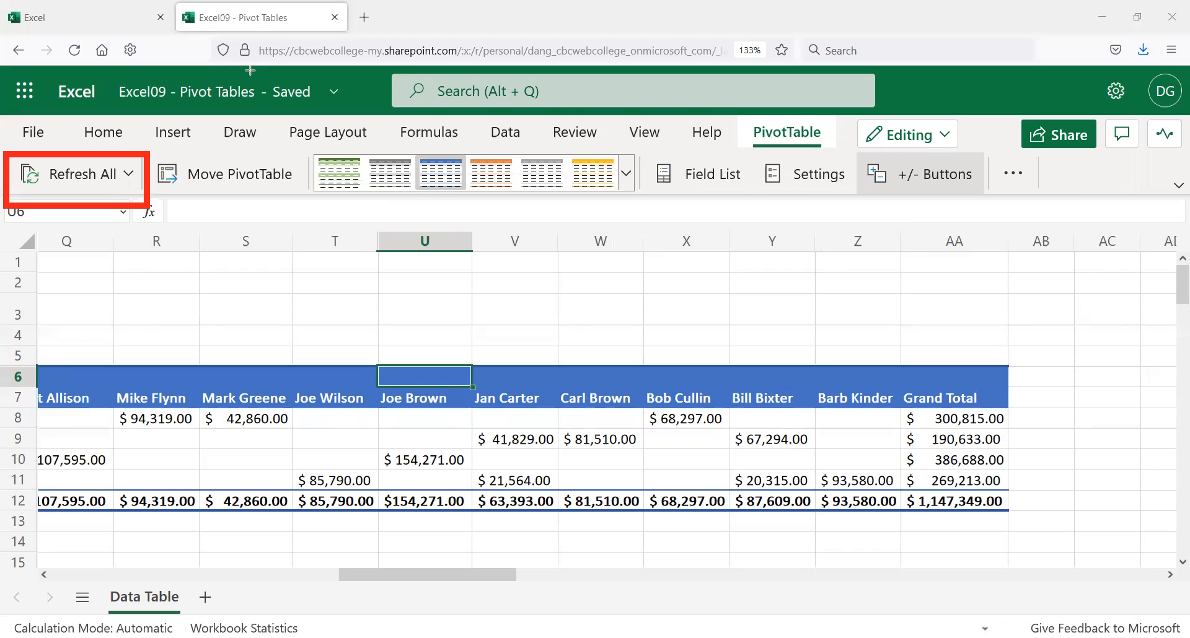
left_click(129, 174)
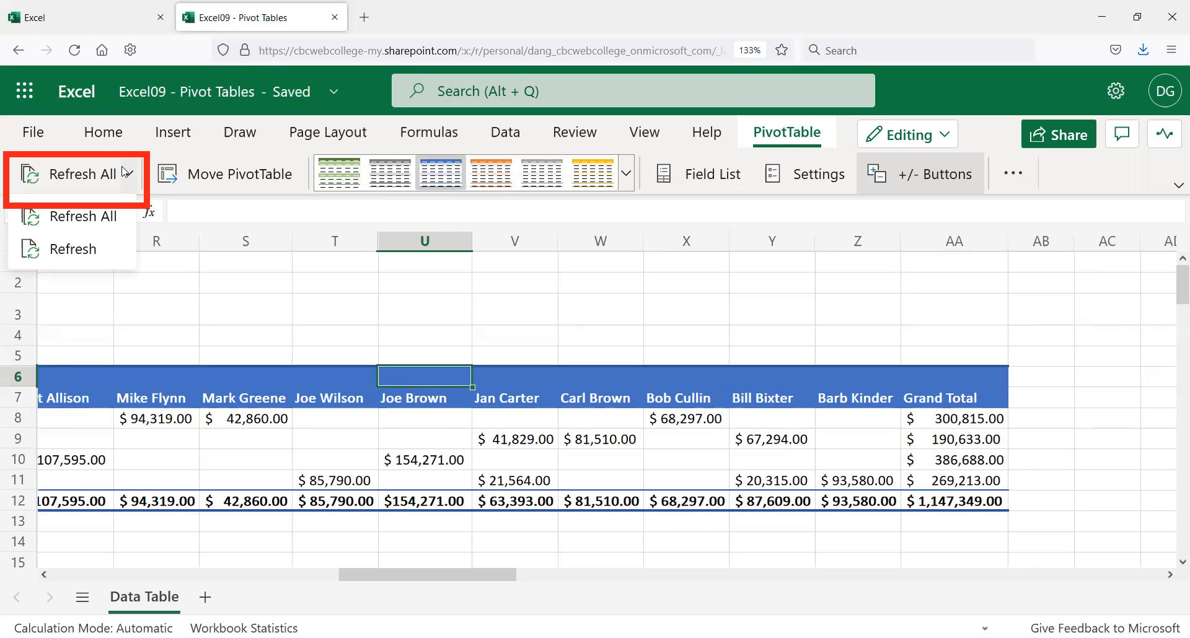
left_click(75, 249)
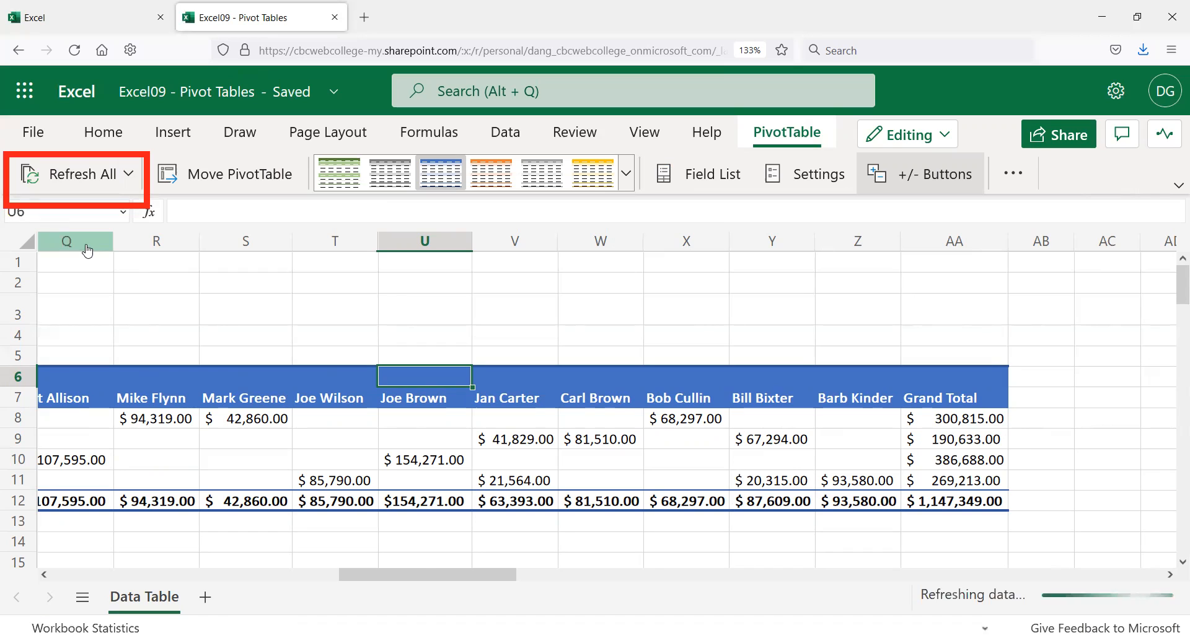
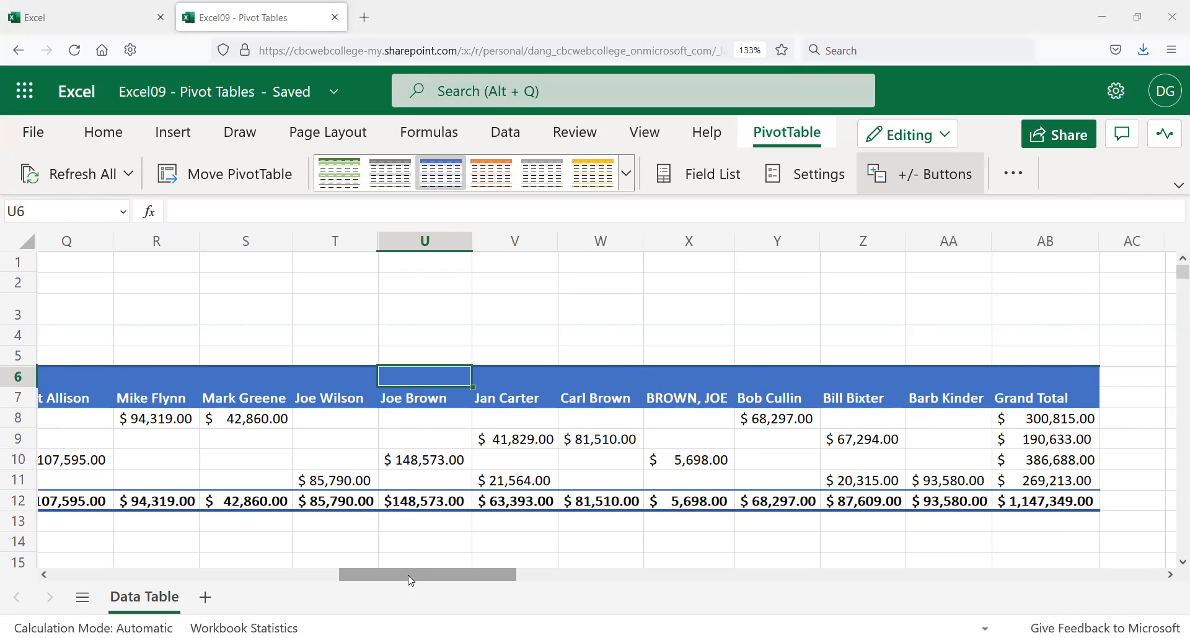
Step: Copy 'Joe Brown' from F12 over the 'BROWN, JOE' entry in F7
scroll(219, 540, "left", 10)
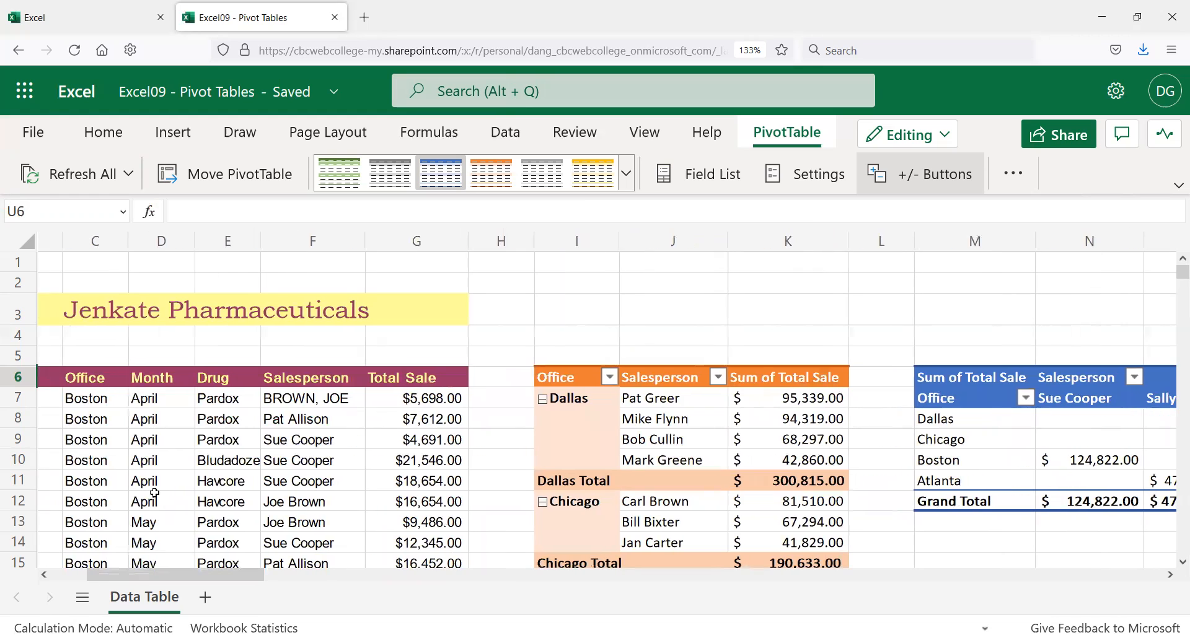
left_click(313, 502)
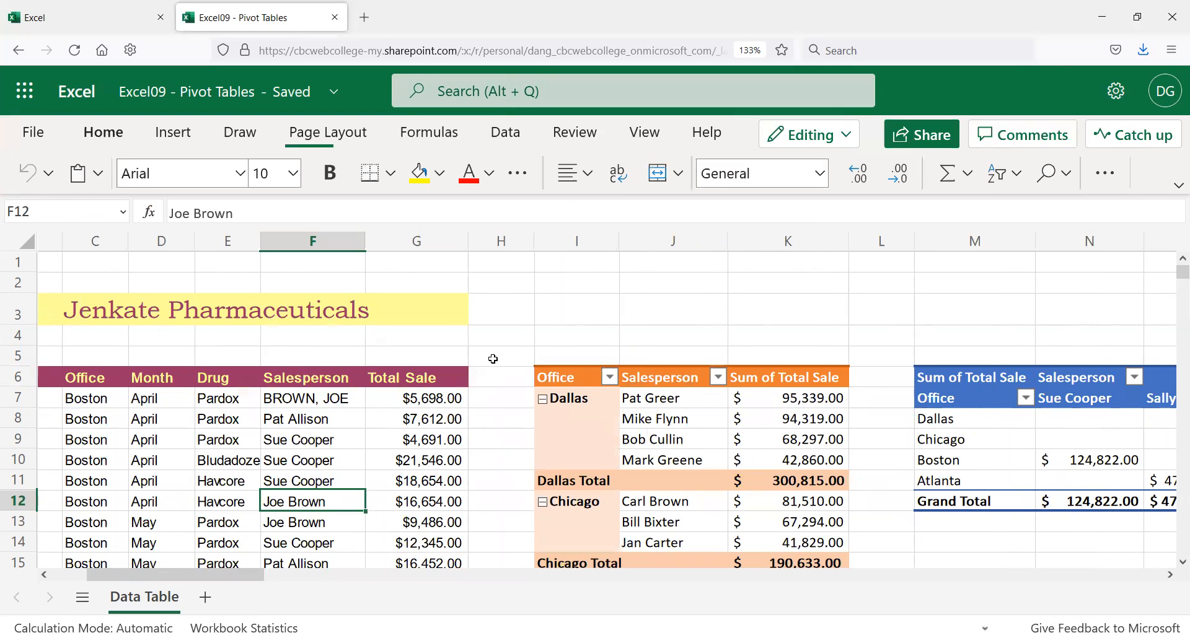
key("ctrl+c")
left_click(318, 398)
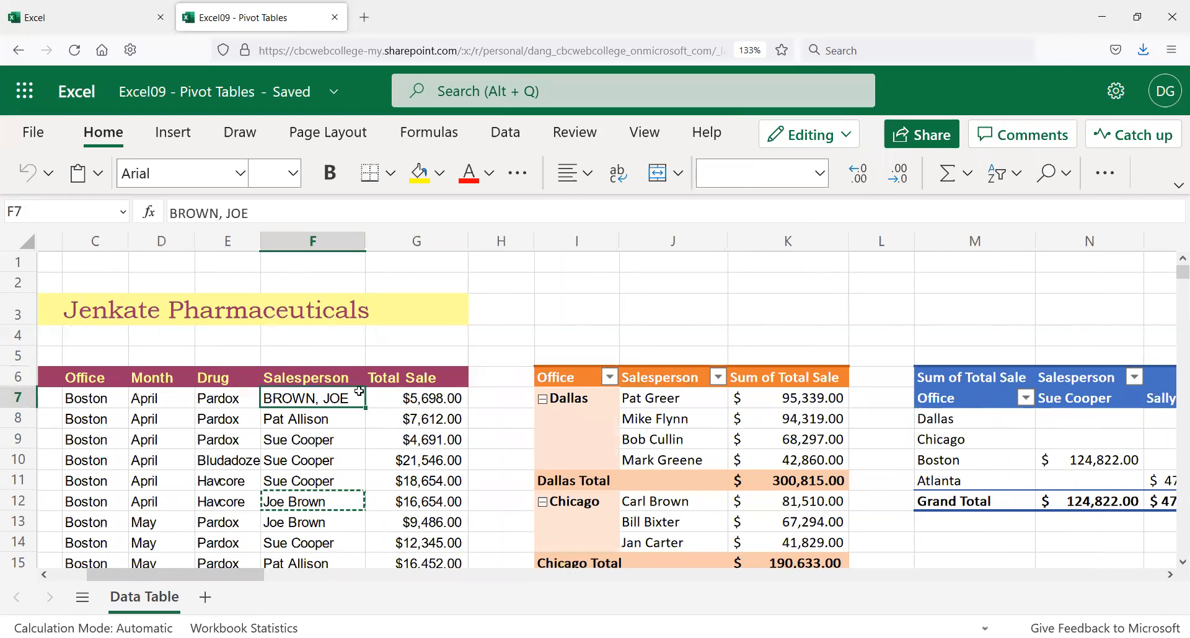
key("ctrl+v")
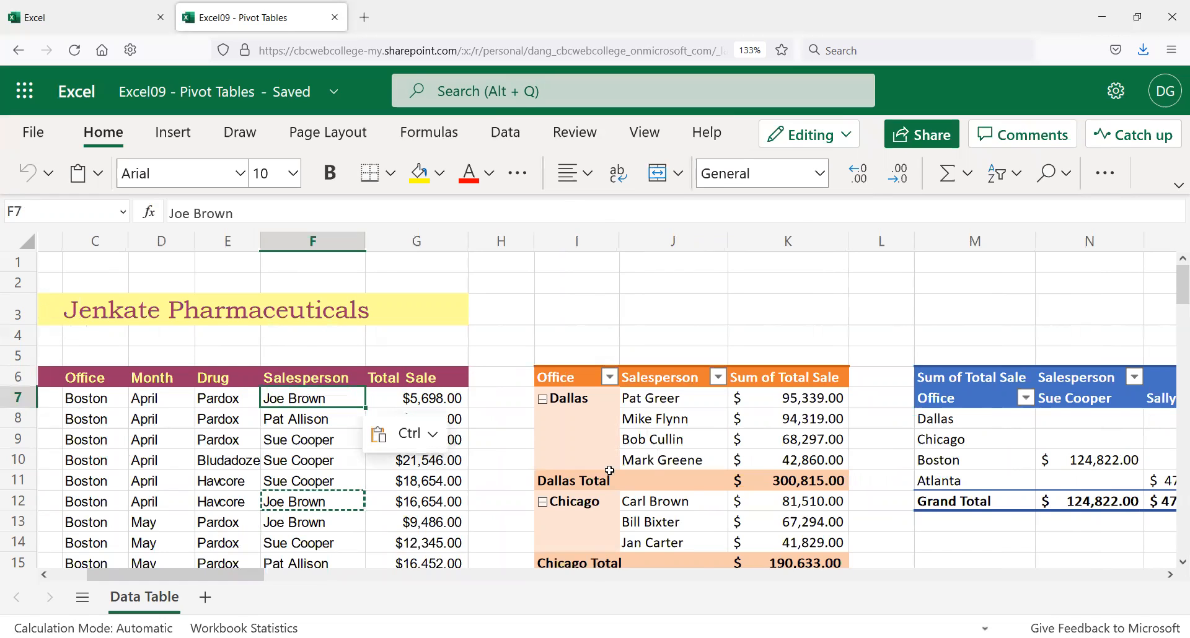
Step: Refresh all PivotTables so Joe Brown's sales combine to $154,271.00
left_click(351, 578)
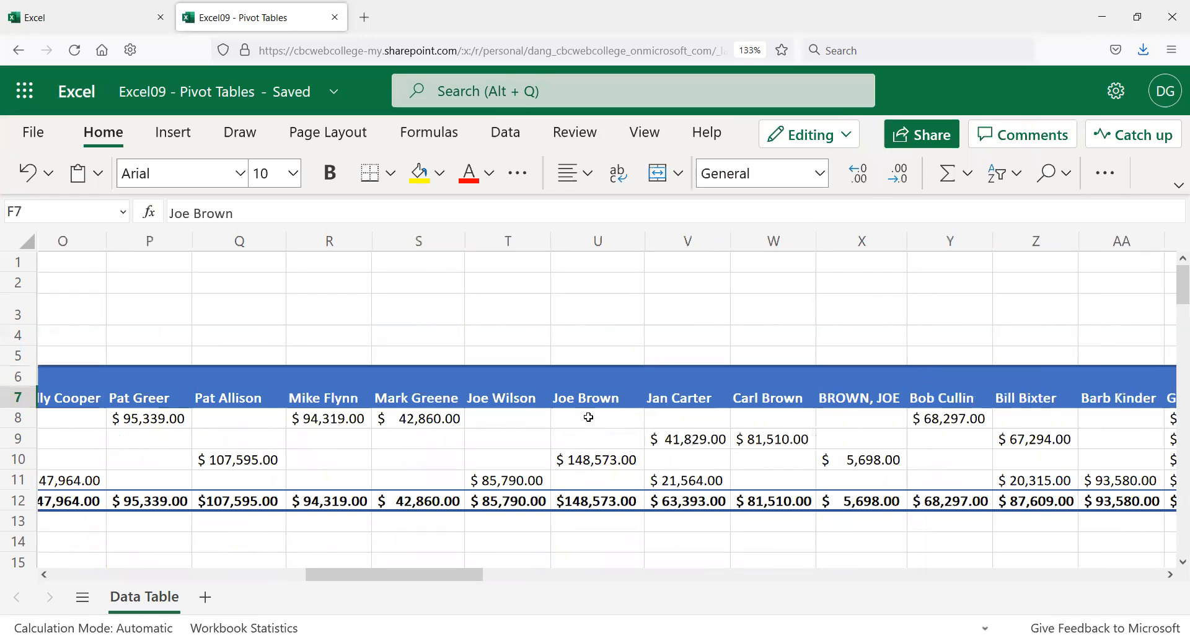
left_click(589, 376)
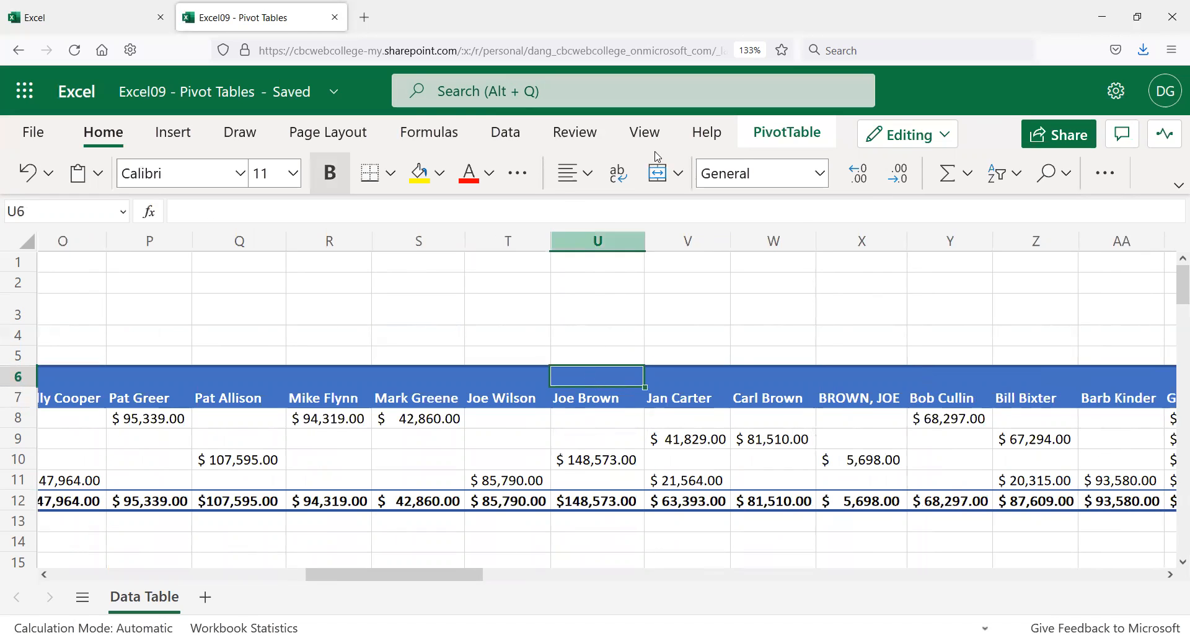
left_click(807, 135)
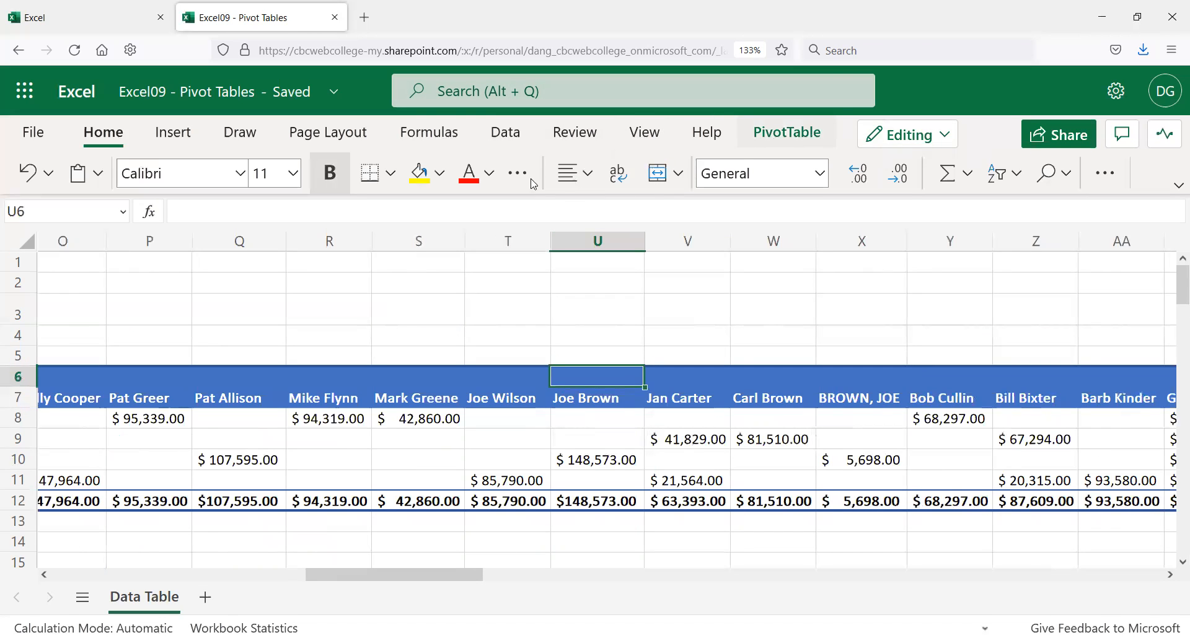
left_click(73, 177)
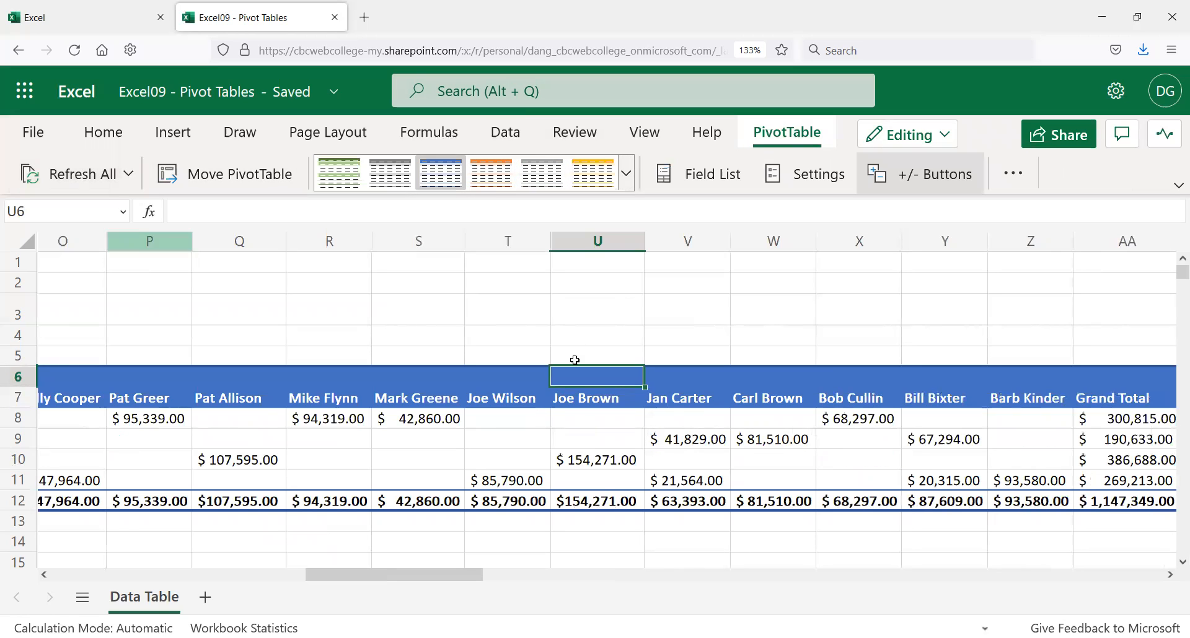
left_click(175, 573)
left_click(669, 412)
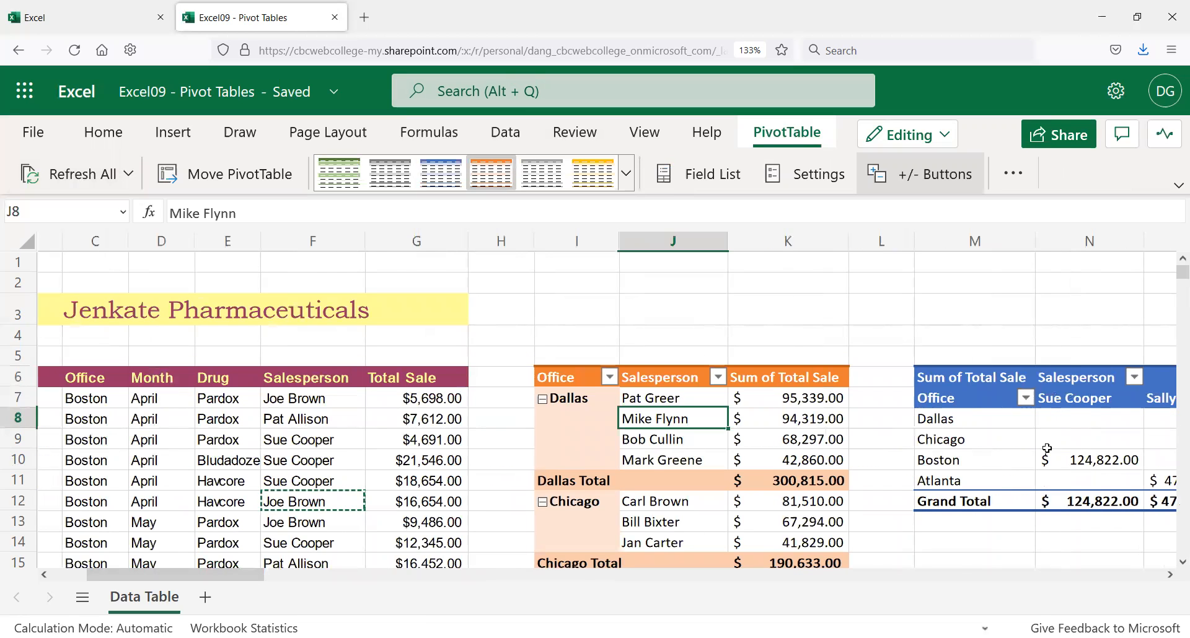
left_click(986, 461)
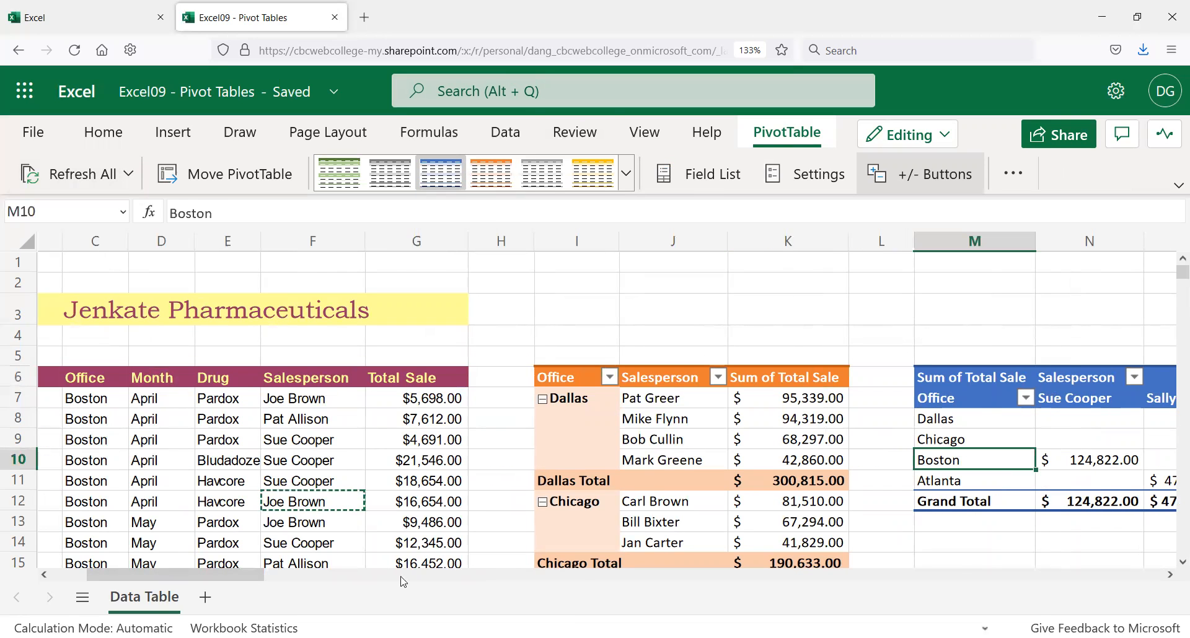
left_click_drag(249, 576, 650, 579)
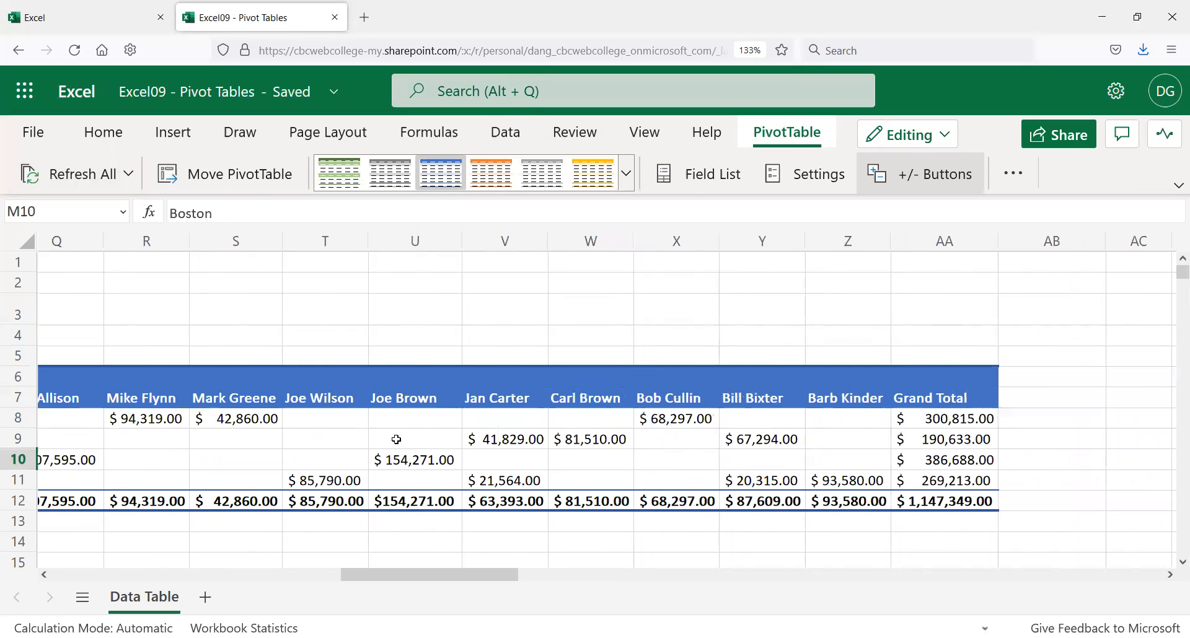
left_click_drag(446, 572, 327, 547)
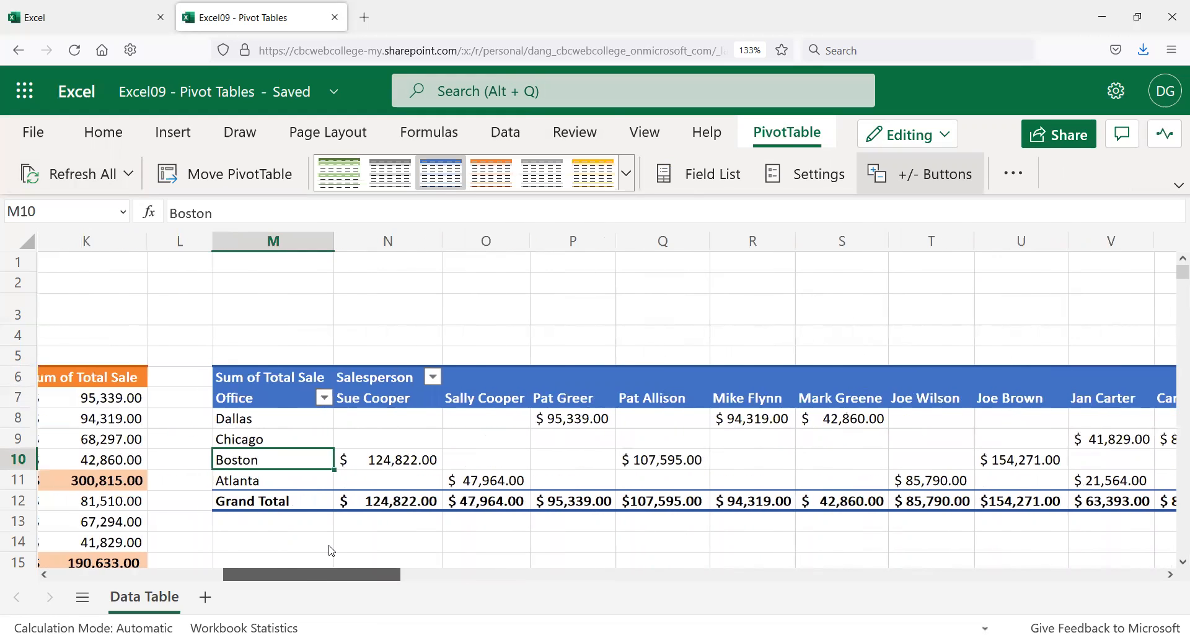
scroll(385, 462, "down", 2)
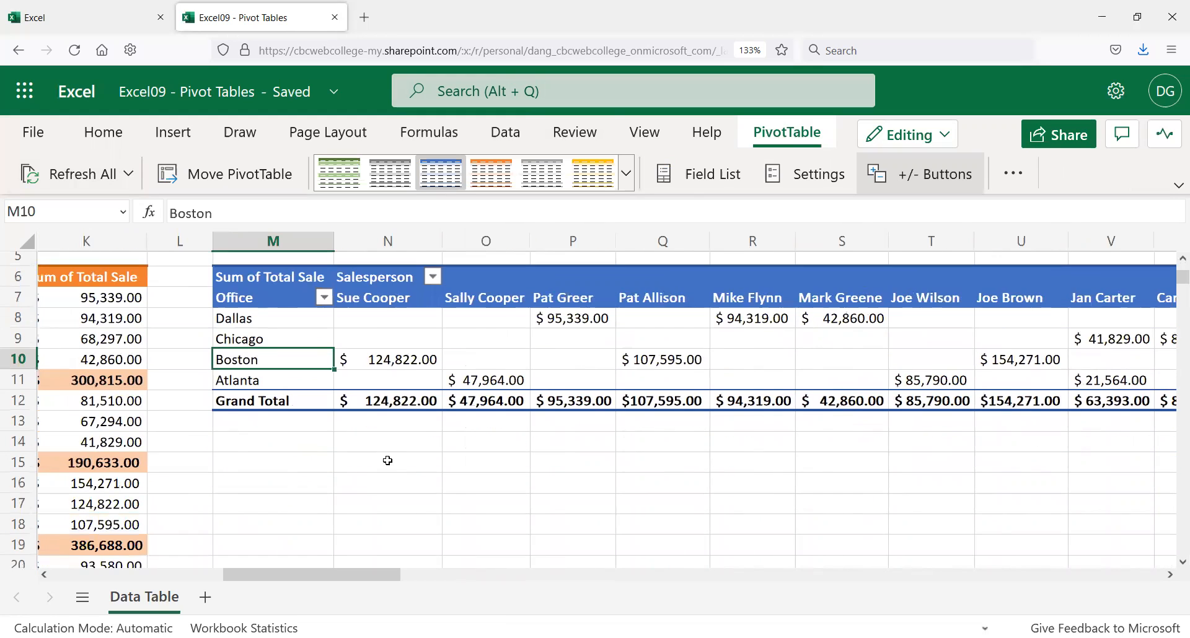
scroll(384, 464, "up", 2)
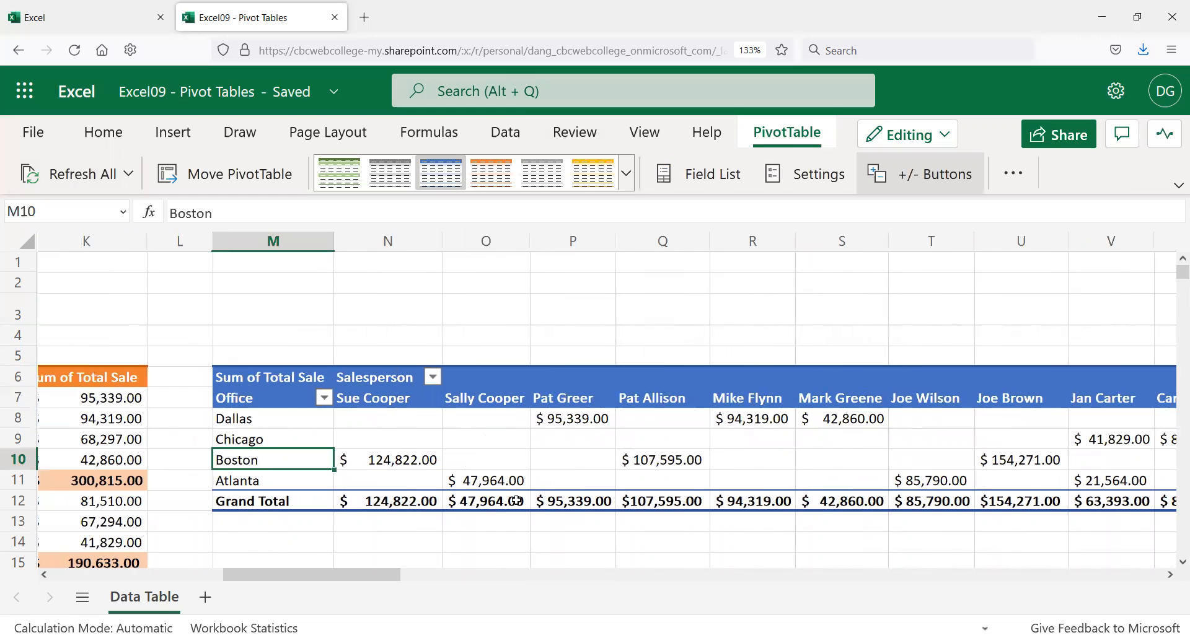
scroll(427, 532, "down", 5)
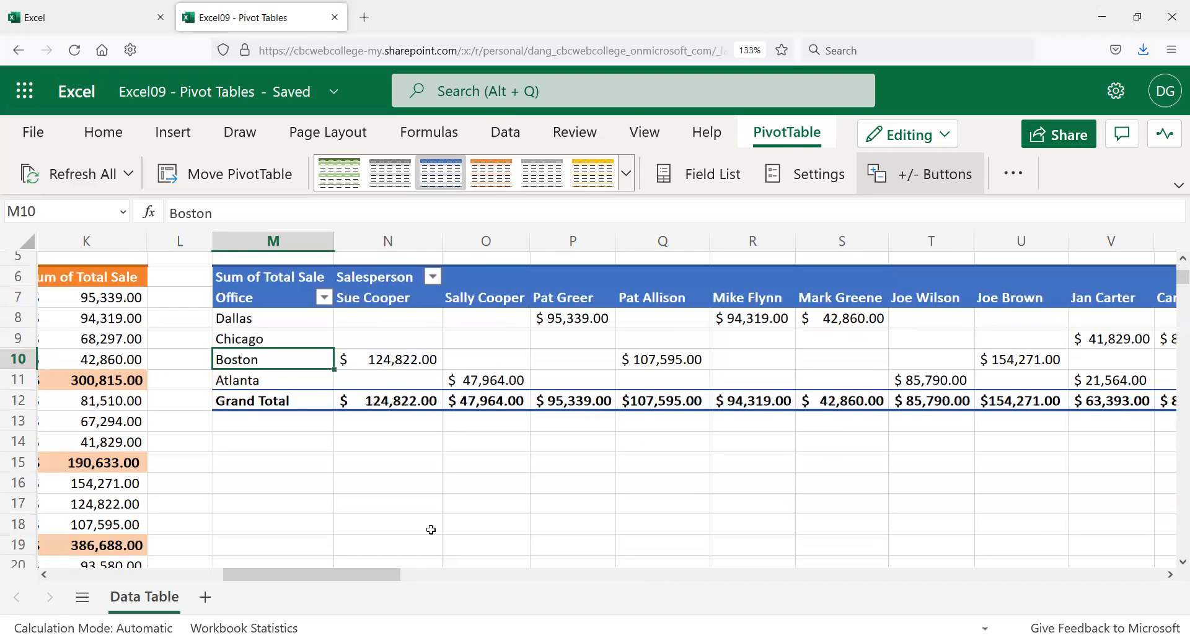
left_click_drag(220, 575, 173, 576)
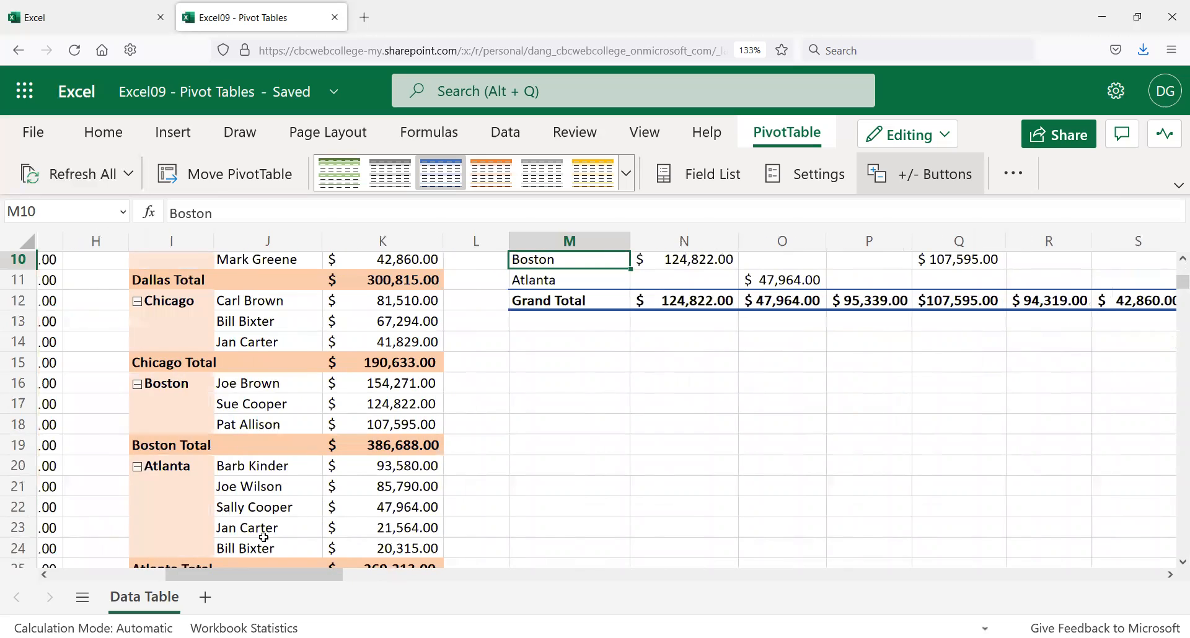
scroll(269, 537, "down", 5)
left_click(373, 422)
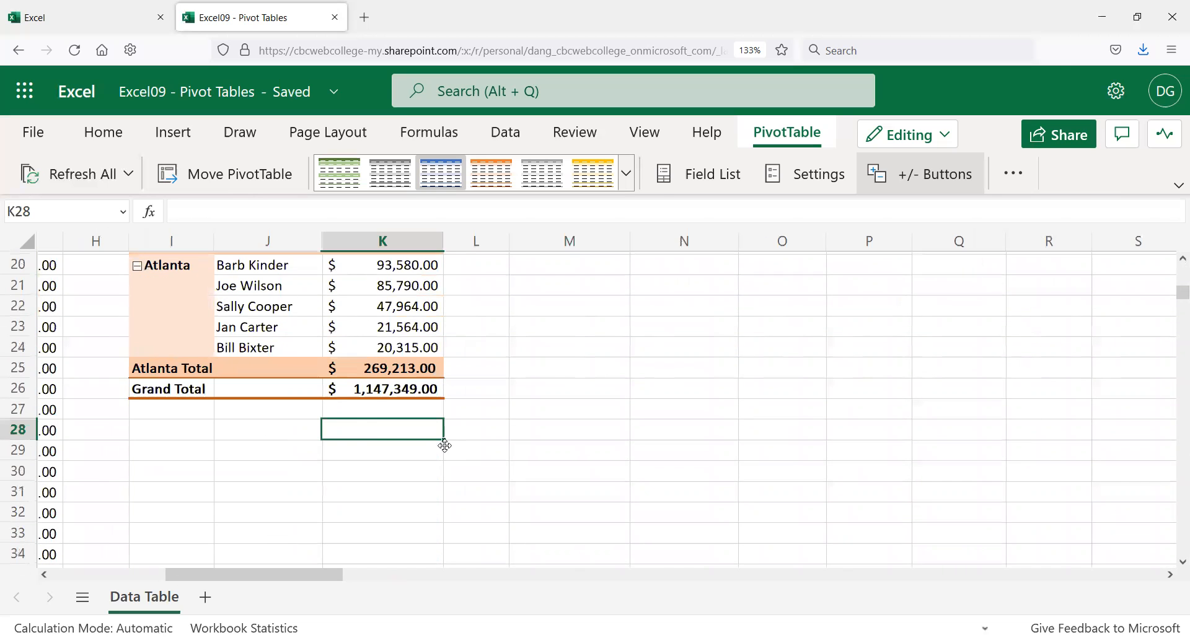
scroll(444, 444, "up", 3)
scroll(444, 444, "up", 2)
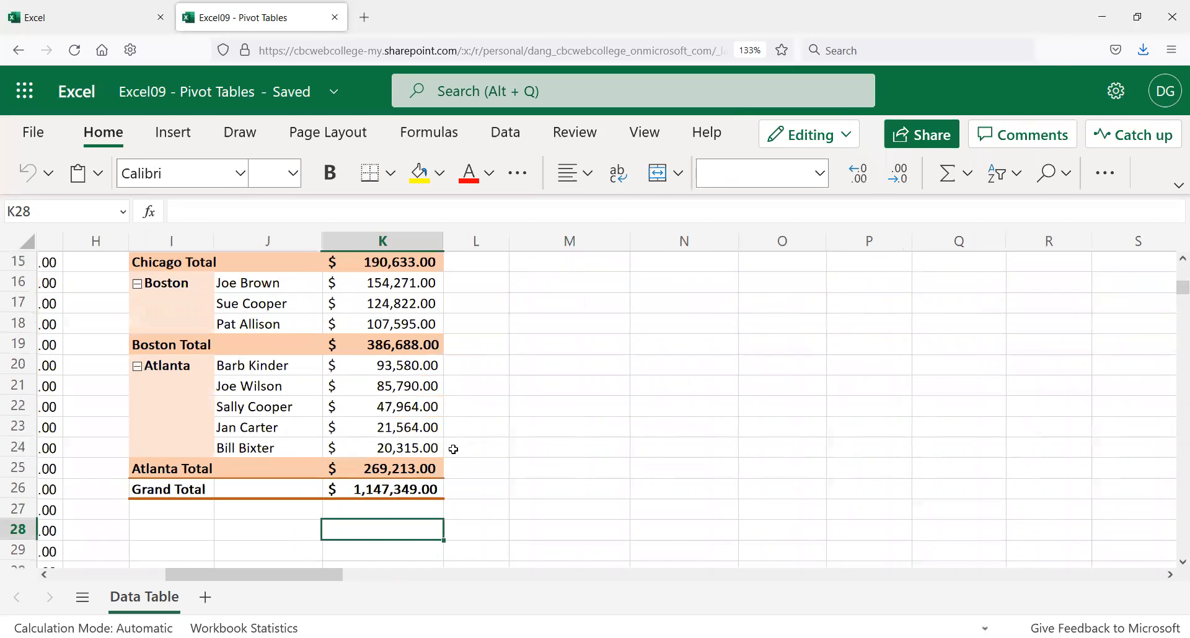
scroll(457, 464, "up", 3)
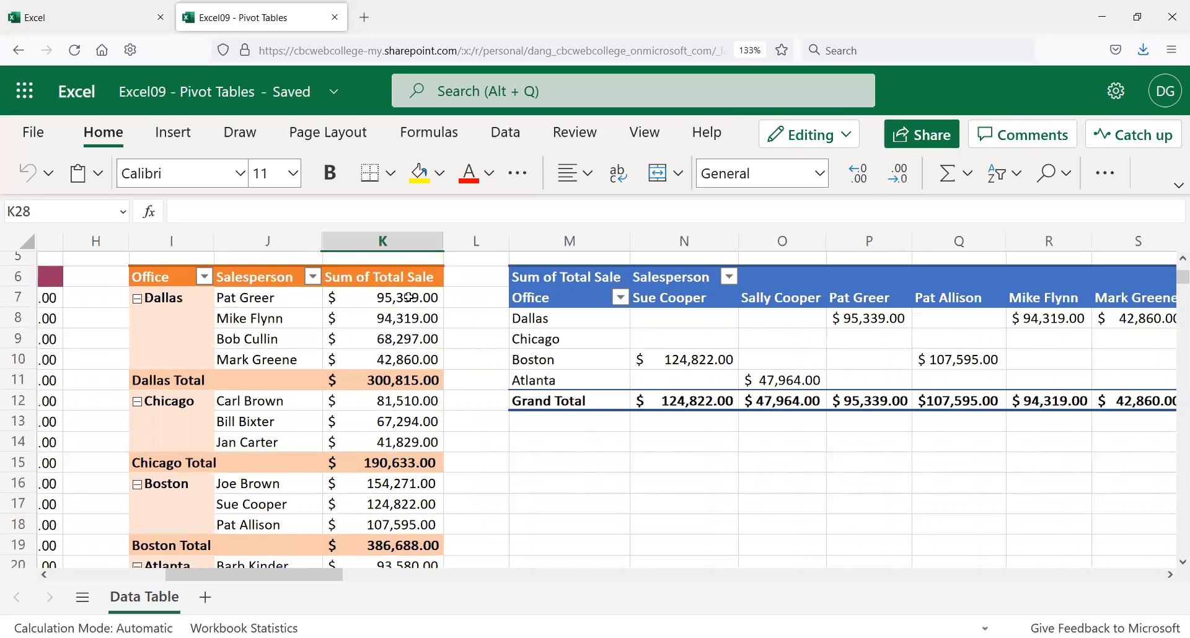
scroll(424, 561, "down", 2)
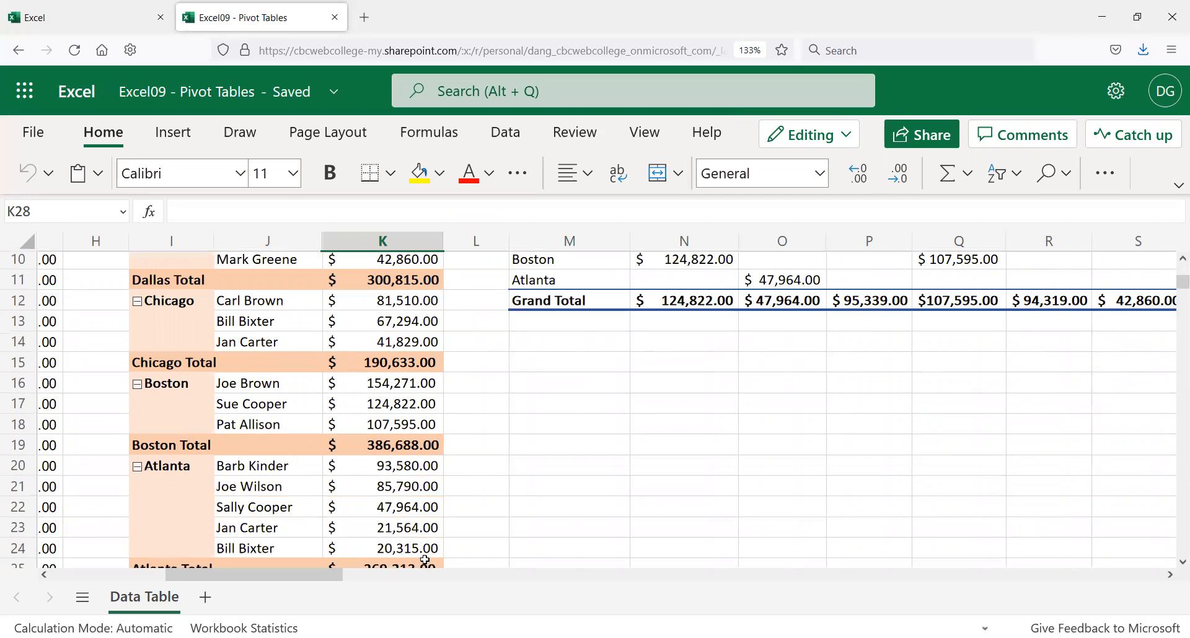
scroll(410, 545, "down", 2)
scroll(404, 538, "up", 2)
scroll(406, 302, "up", 3)
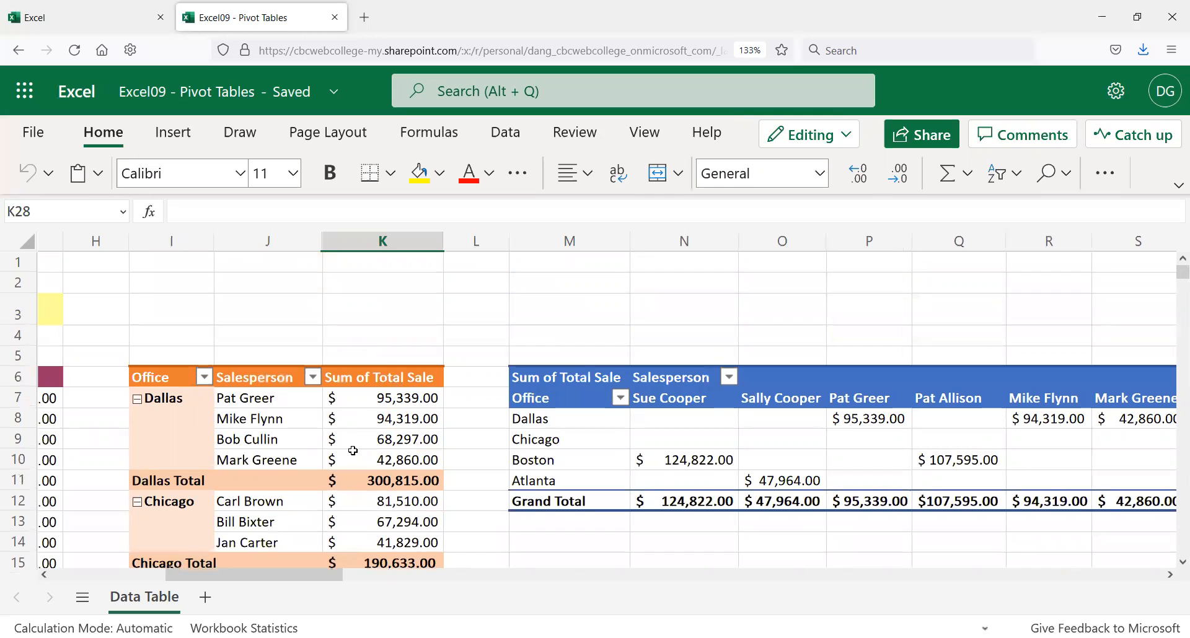
scroll(353, 451, "down", 9)
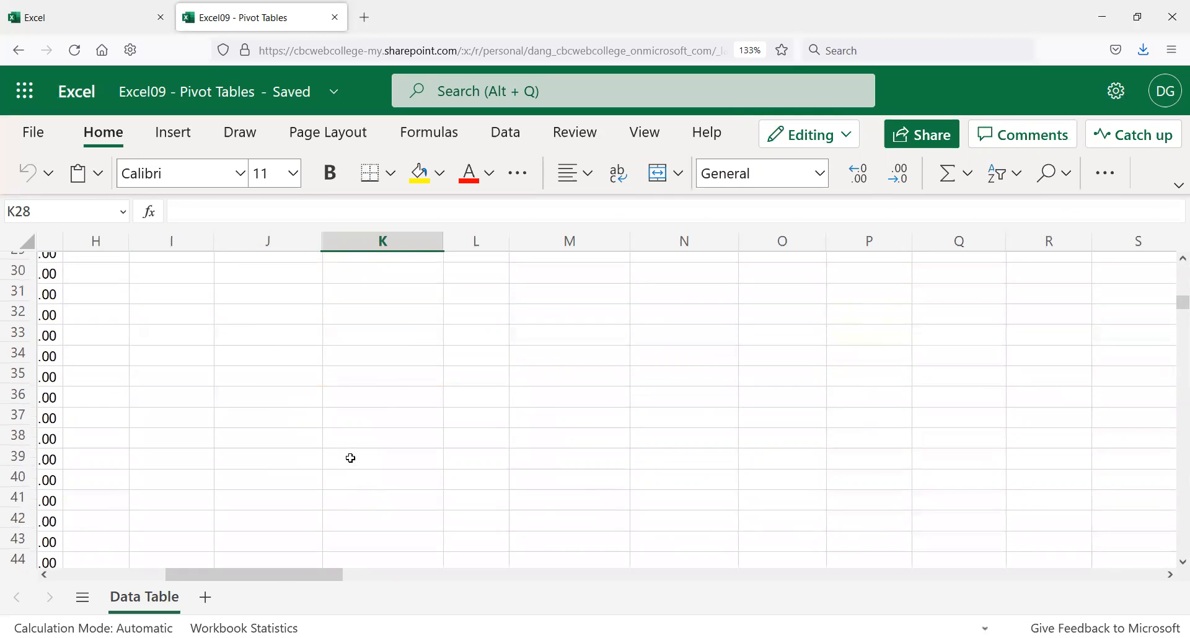
scroll(351, 458, "up", 5)
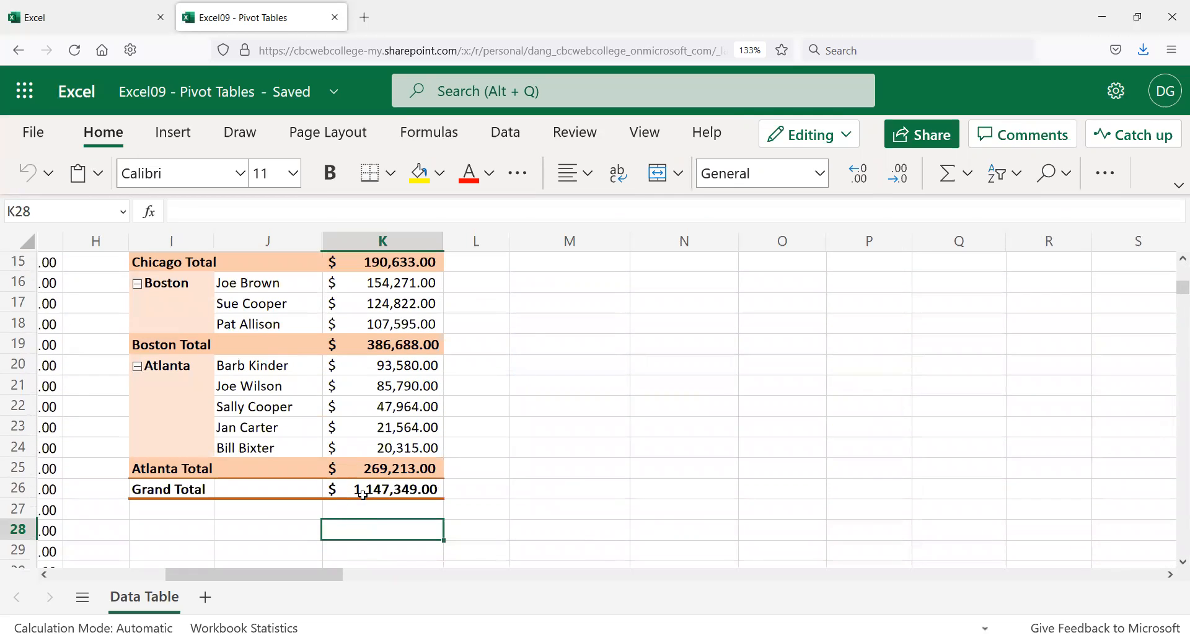
Step: Cancel the unfinished =AVERAGE( entry so K28 stays empty, then select L25
type("=")
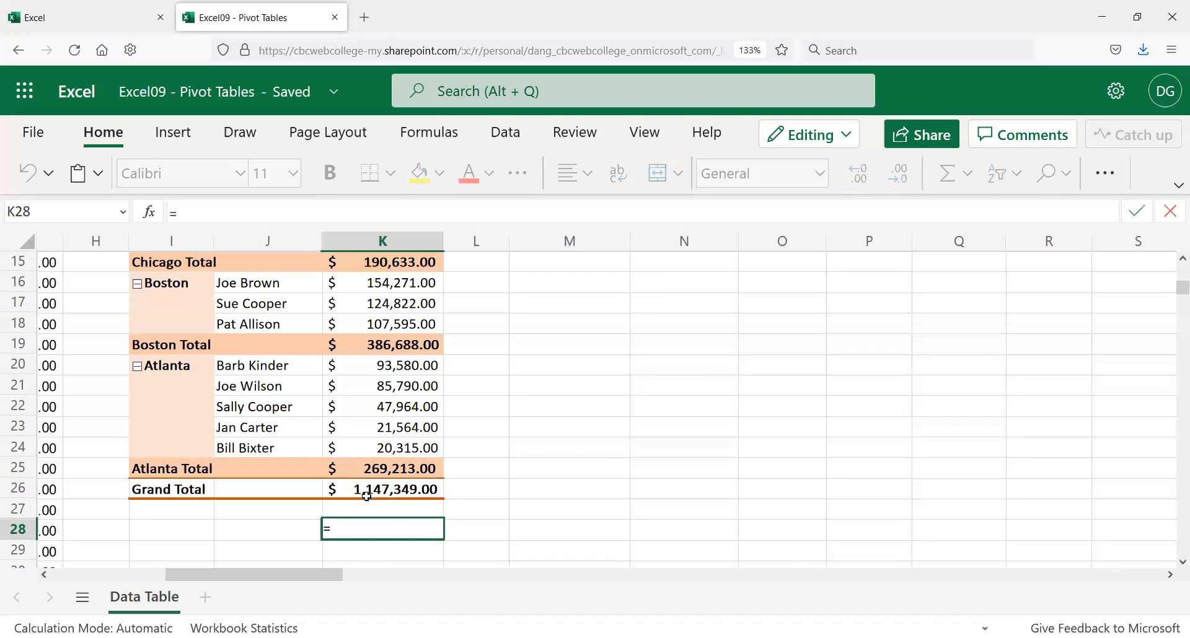
type("AVERAGE (")
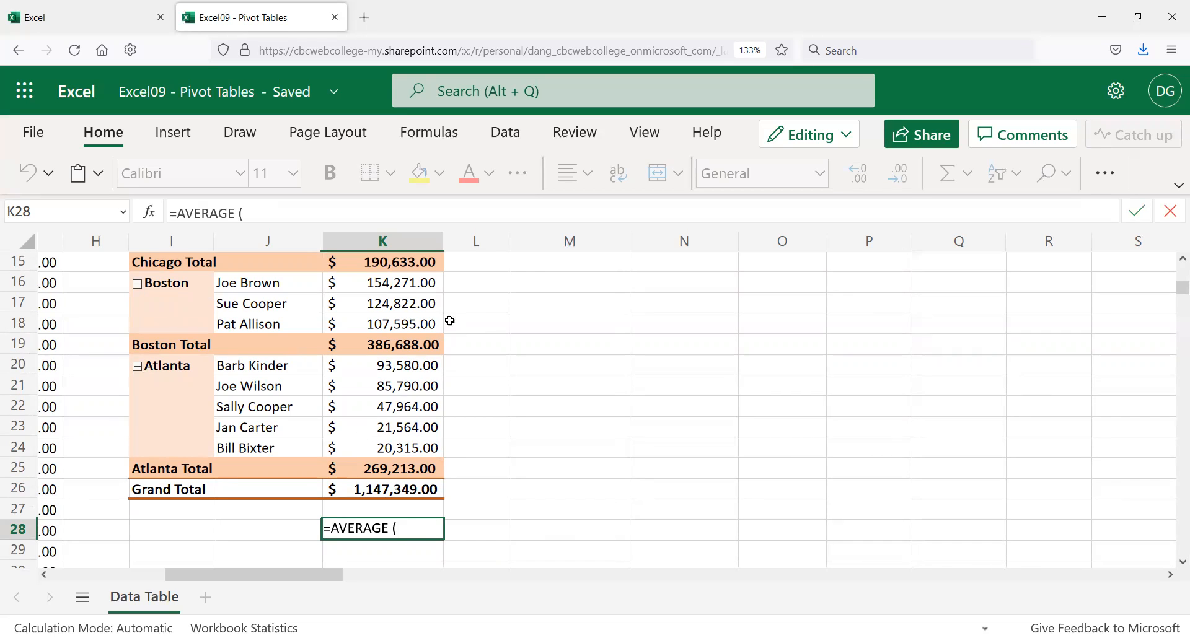
scroll(362, 396, "up", 2)
scroll(362, 396, "up", 3)
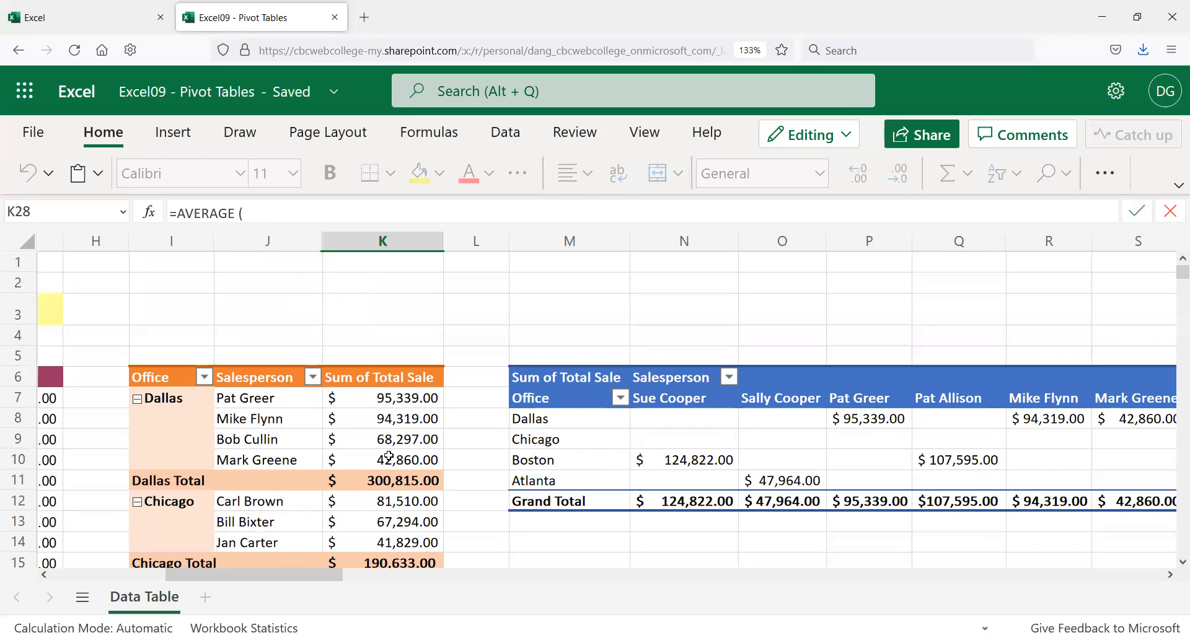
key("Escape")
scroll(494, 527, "down", 6)
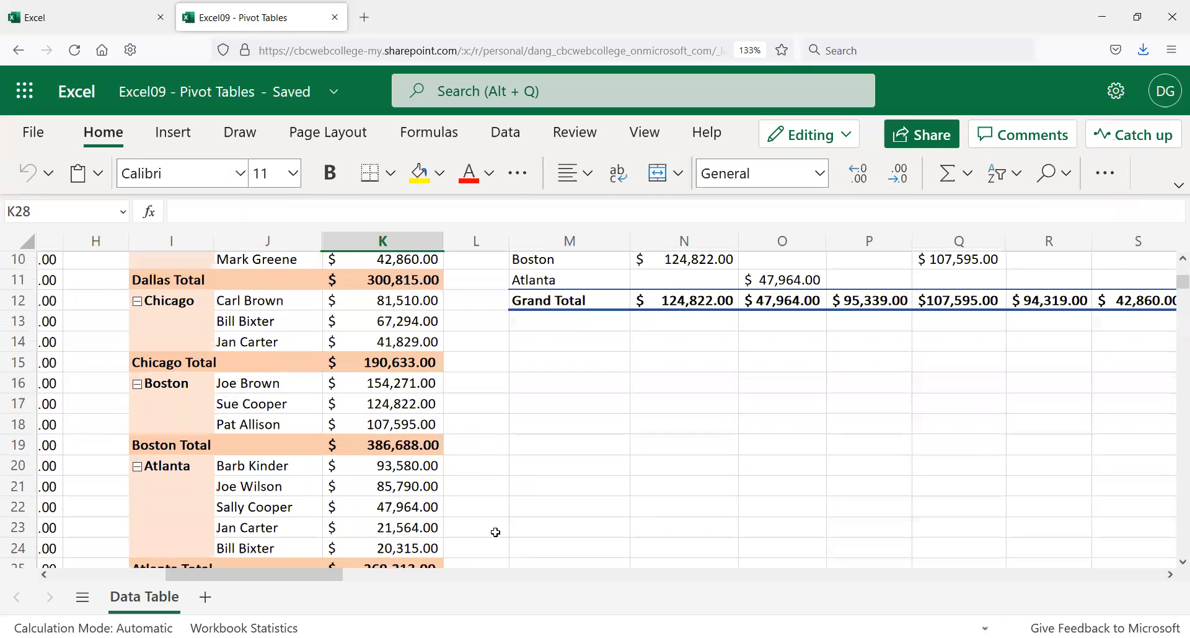
left_click(472, 376)
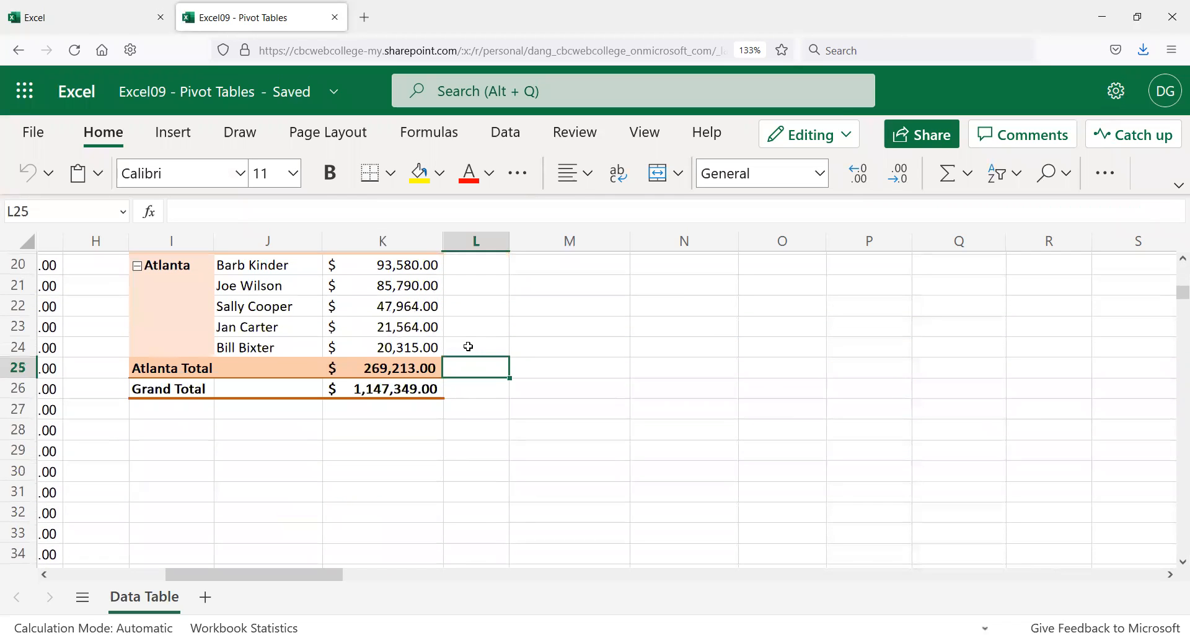
scroll(488, 354, "up", 6)
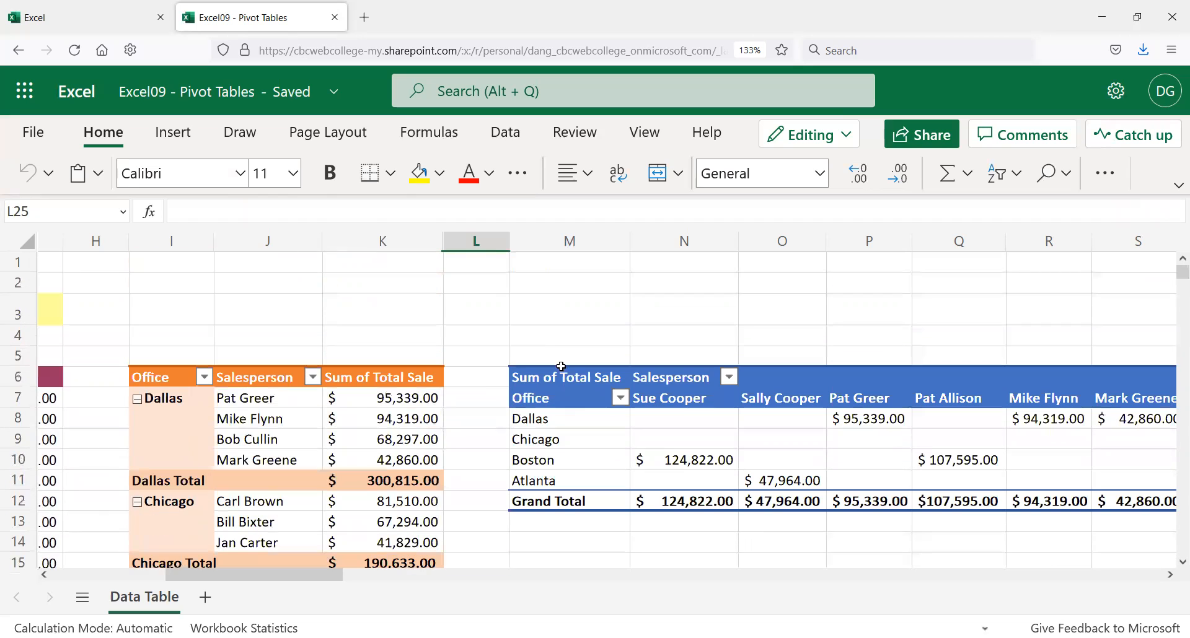
left_click(577, 375)
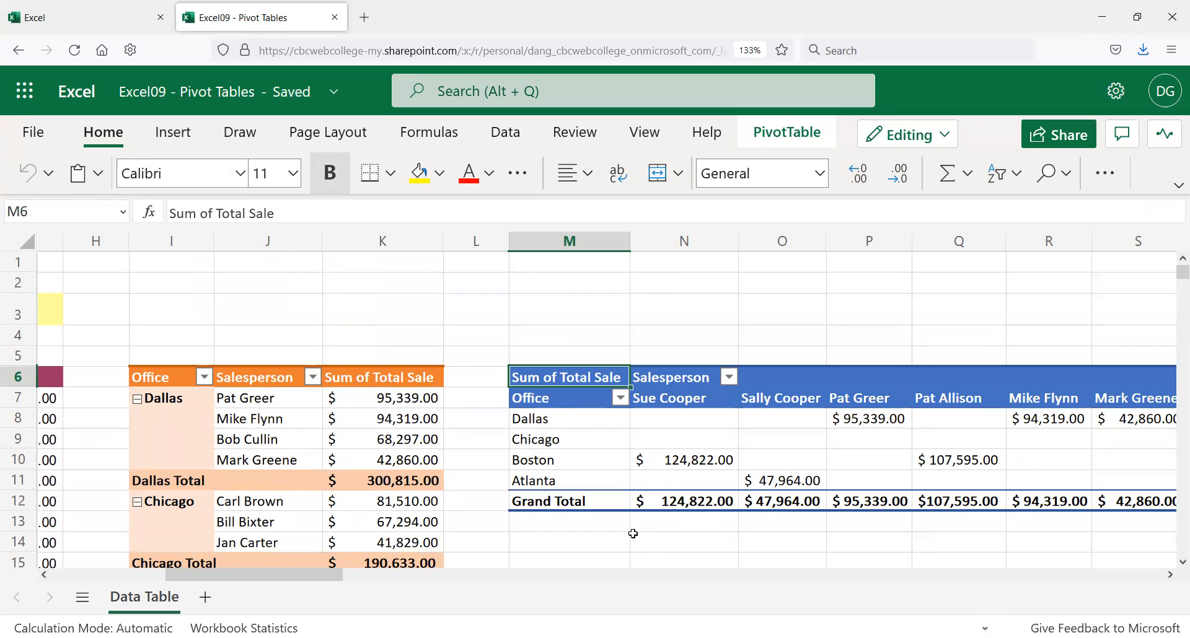
left_click(630, 534)
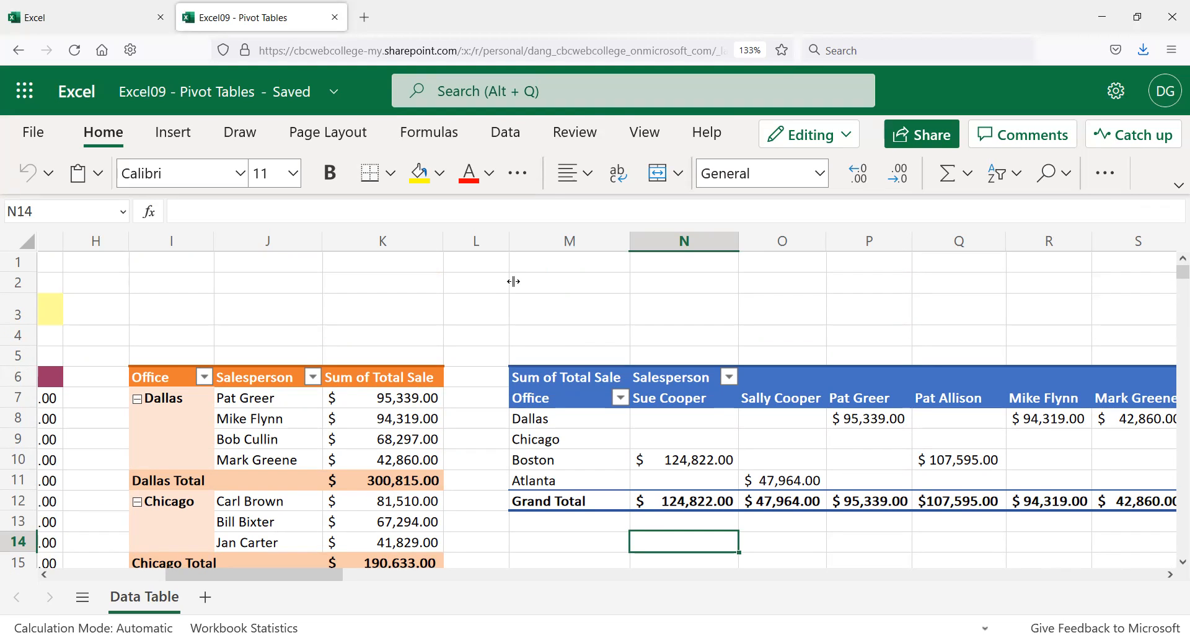
left_click_drag(180, 586, 65, 586)
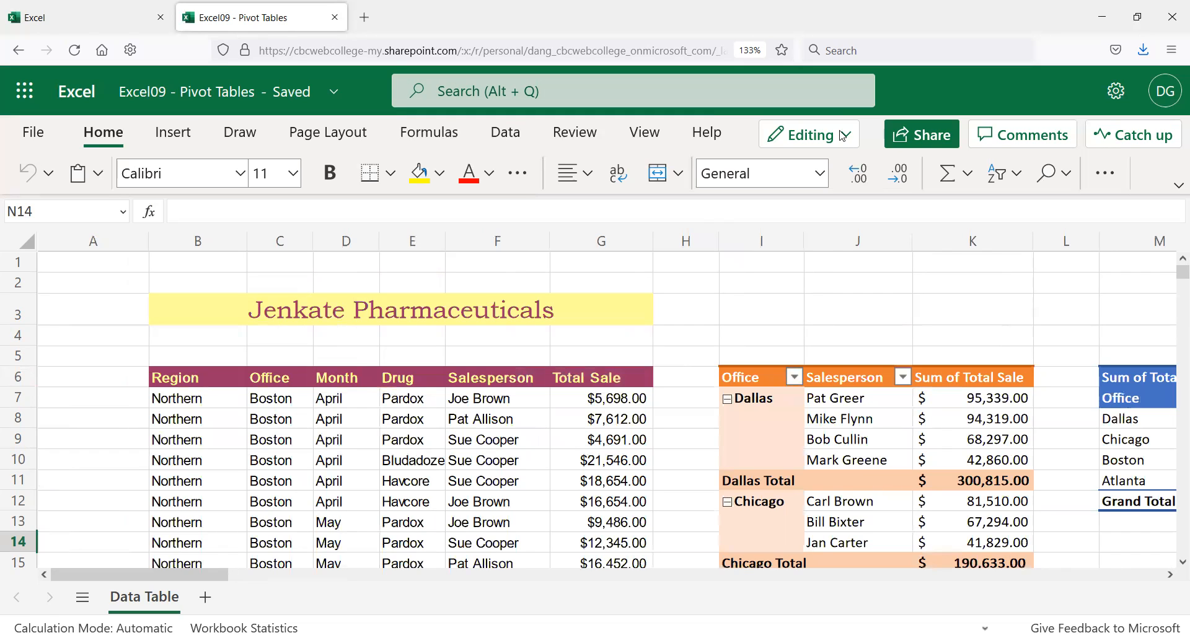
Step: Scroll through the Data Table sales rows and office pivot tables to review them
scroll(314, 443, "down", 1)
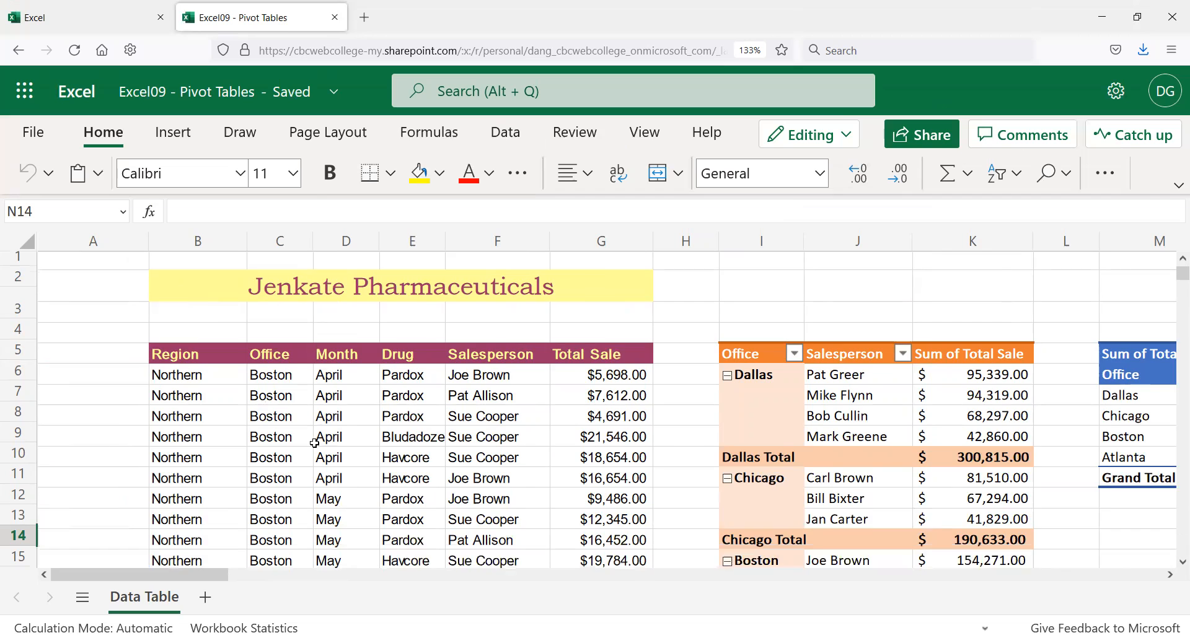
scroll(316, 447, "down", 6)
scroll(364, 471, "up", 8)
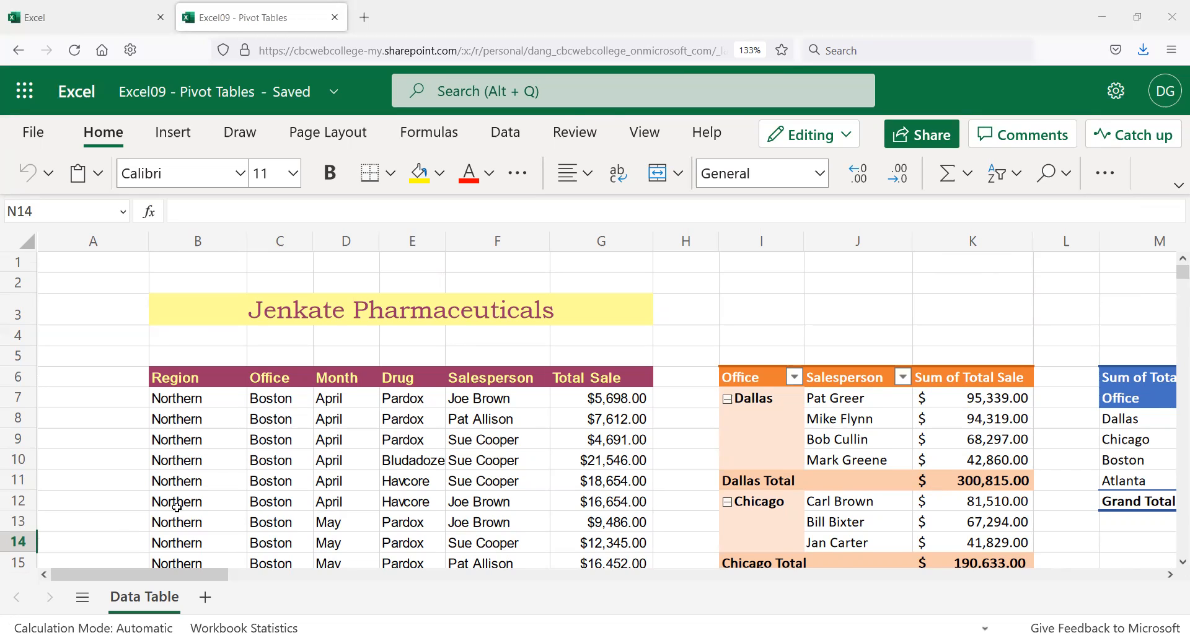
scroll(180, 507, "down", 2)
scroll(182, 508, "down", 8)
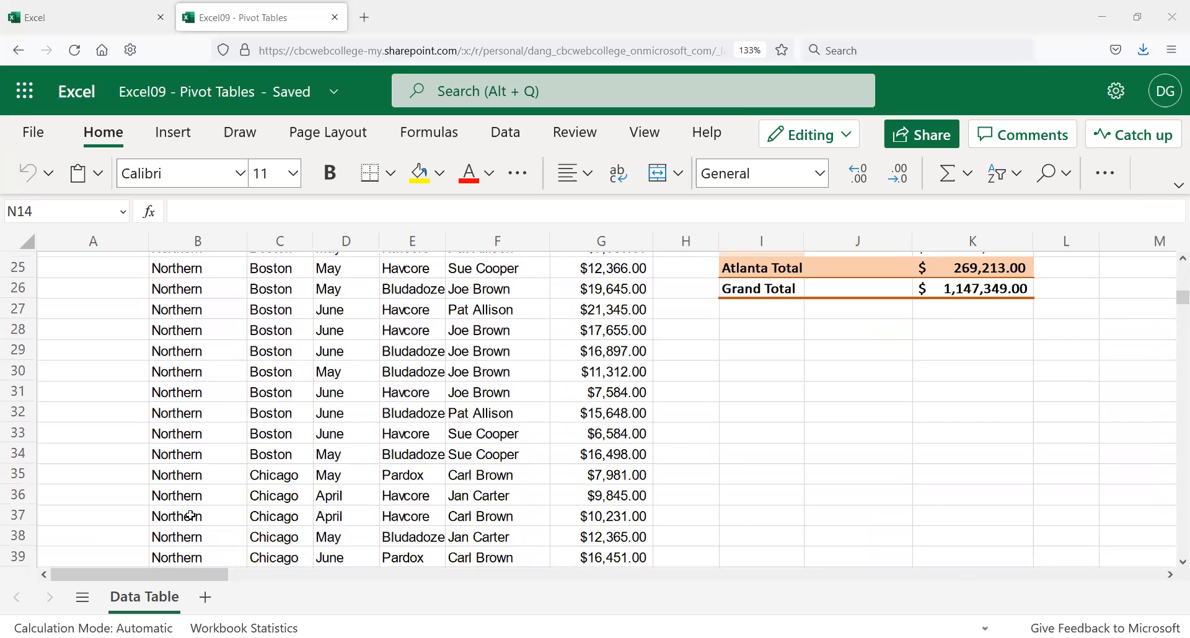
scroll(191, 515, "down", 2)
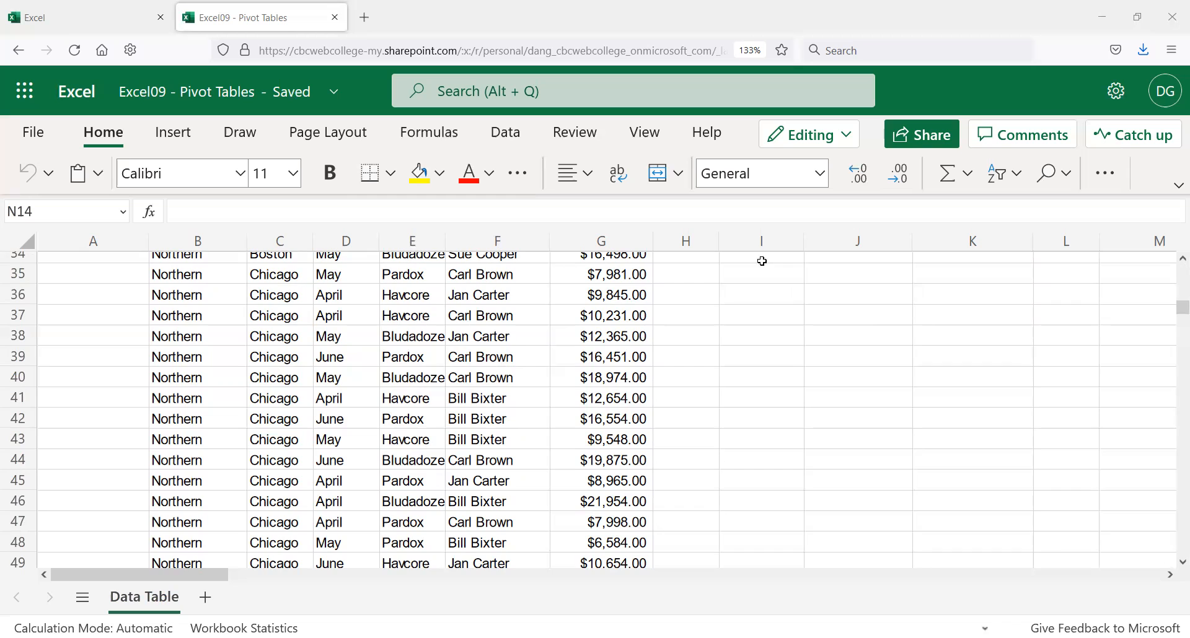
scroll(728, 311, "up", 3)
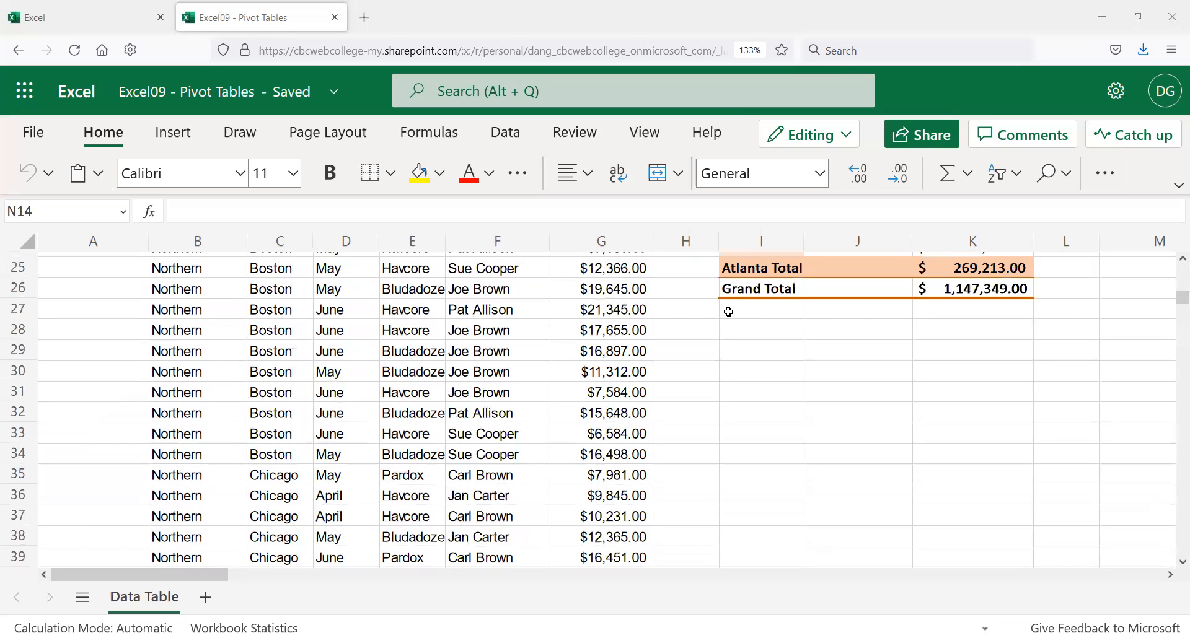
scroll(728, 312, "up", 5)
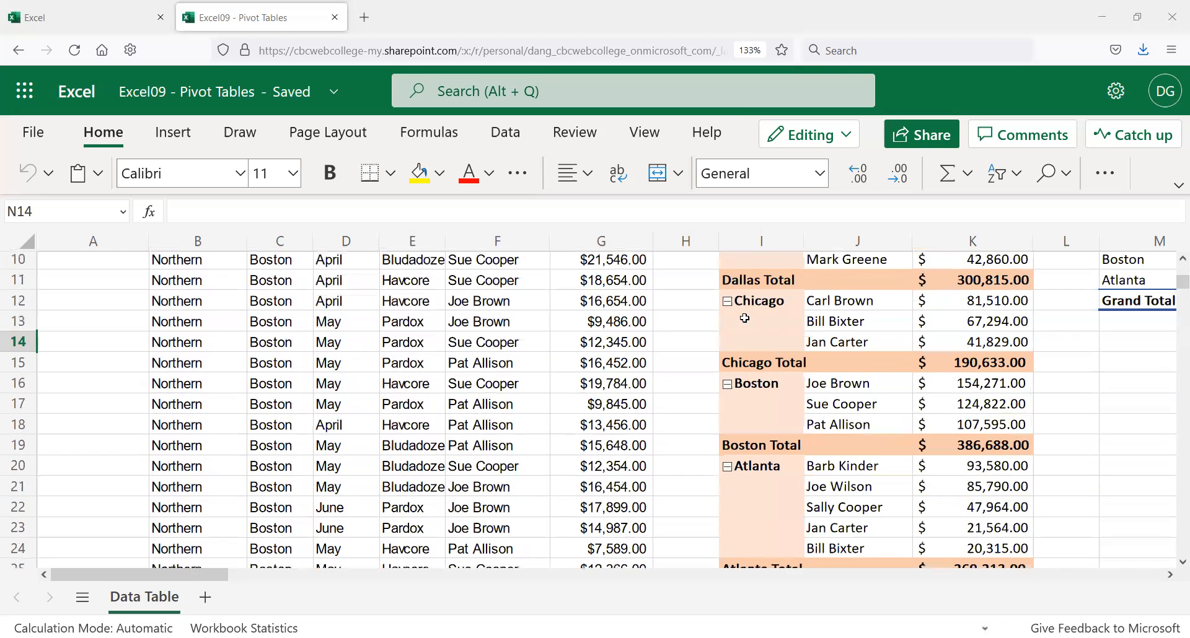
scroll(745, 318, "up", 3)
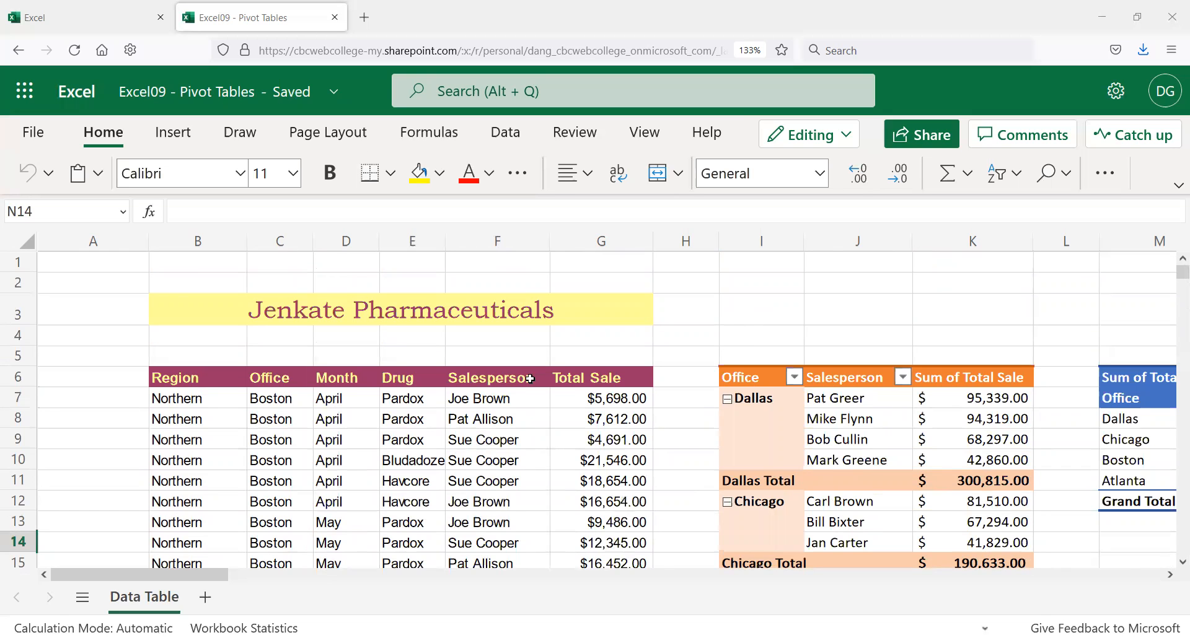
scroll(521, 391, "down", 6)
scroll(521, 390, "down", 8)
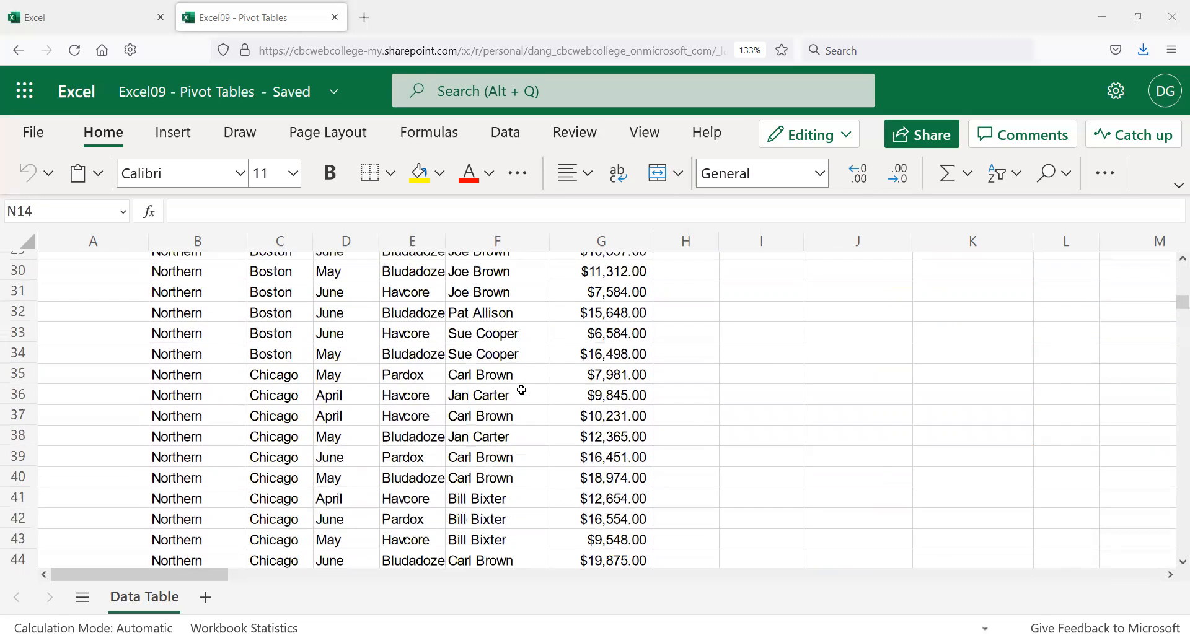
scroll(522, 390, "down", 5)
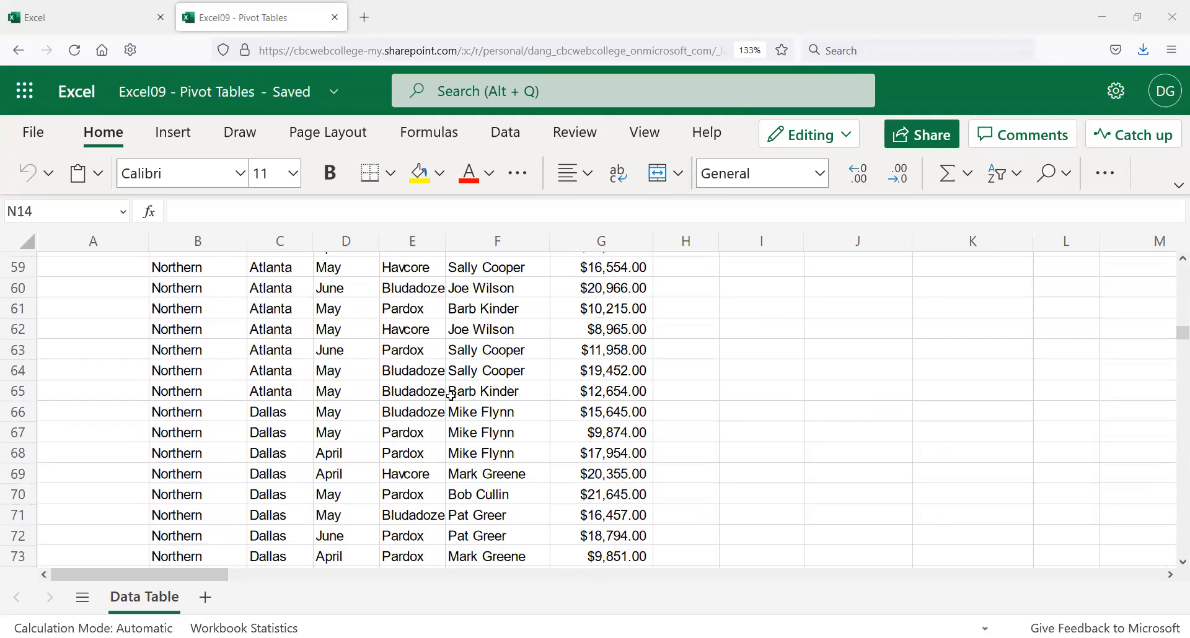
scroll(369, 390, "down", 2)
scroll(370, 389, "down", 5)
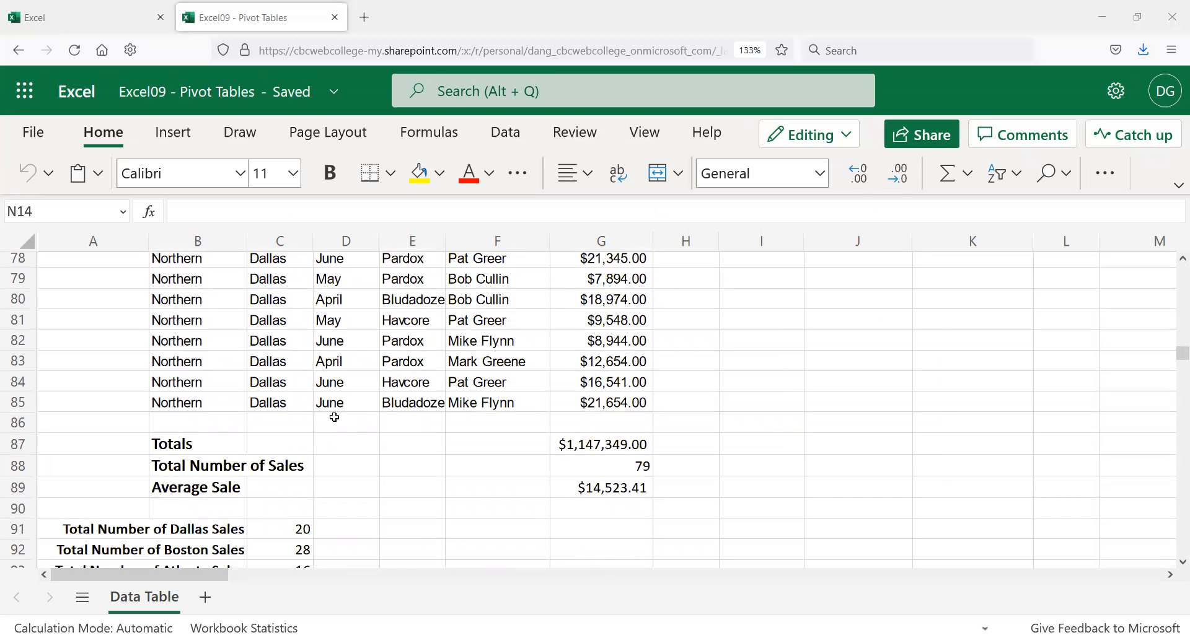
scroll(335, 418, "up", 3)
scroll(335, 418, "up", 9)
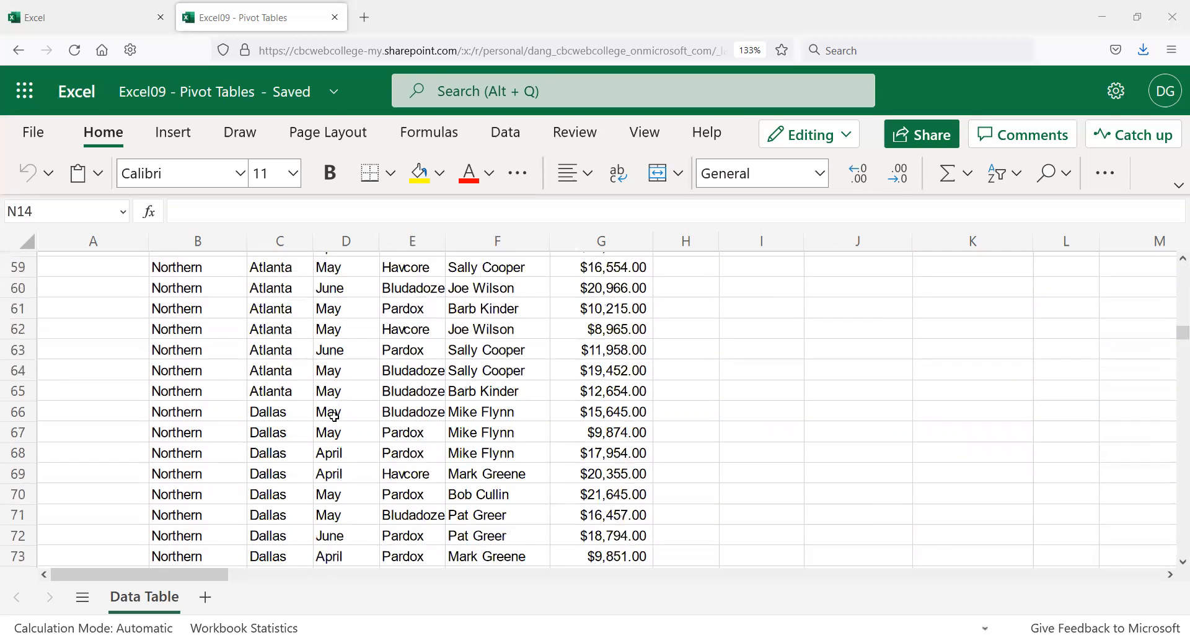
scroll(337, 412, "up", 4)
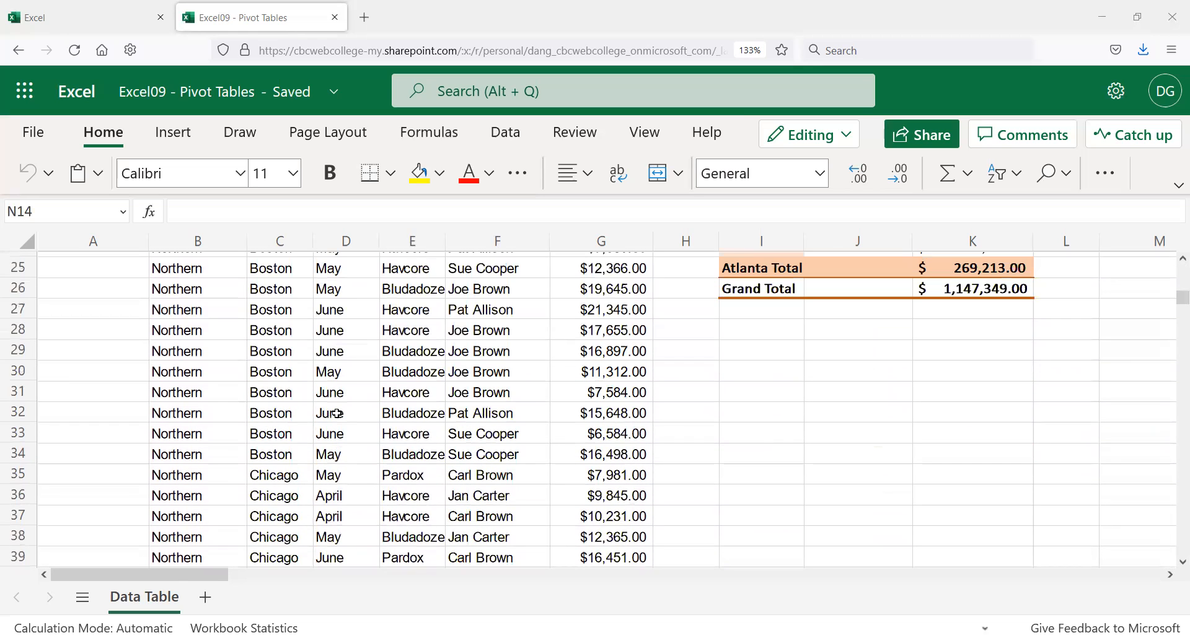
scroll(343, 409, "up", 8)
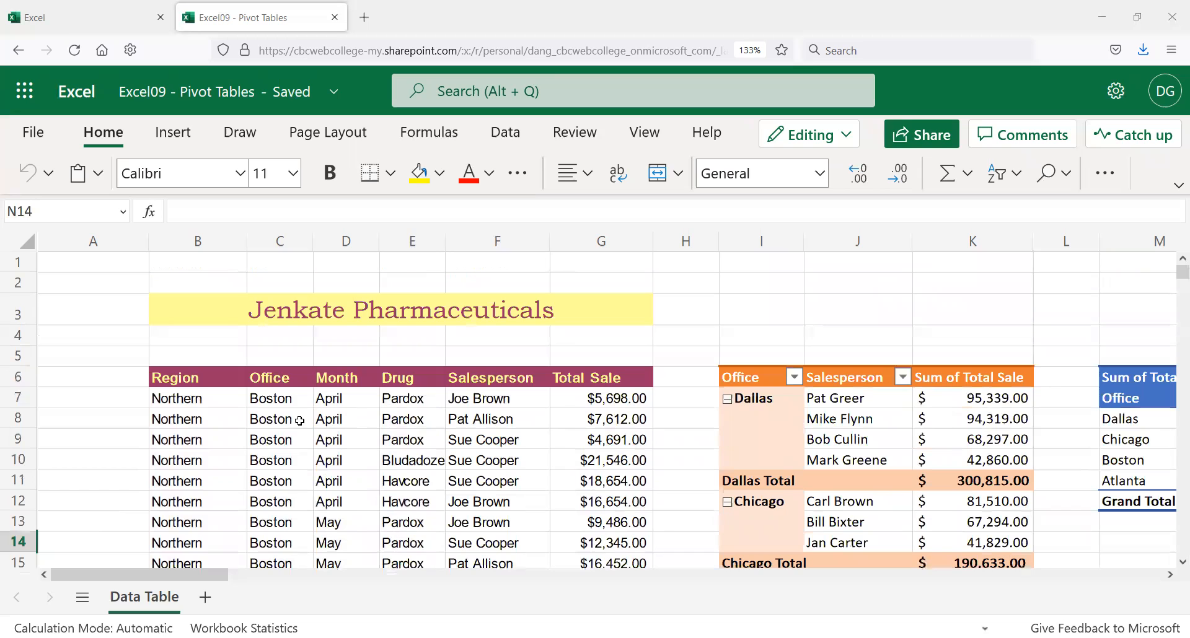
scroll(196, 458, "down", 3)
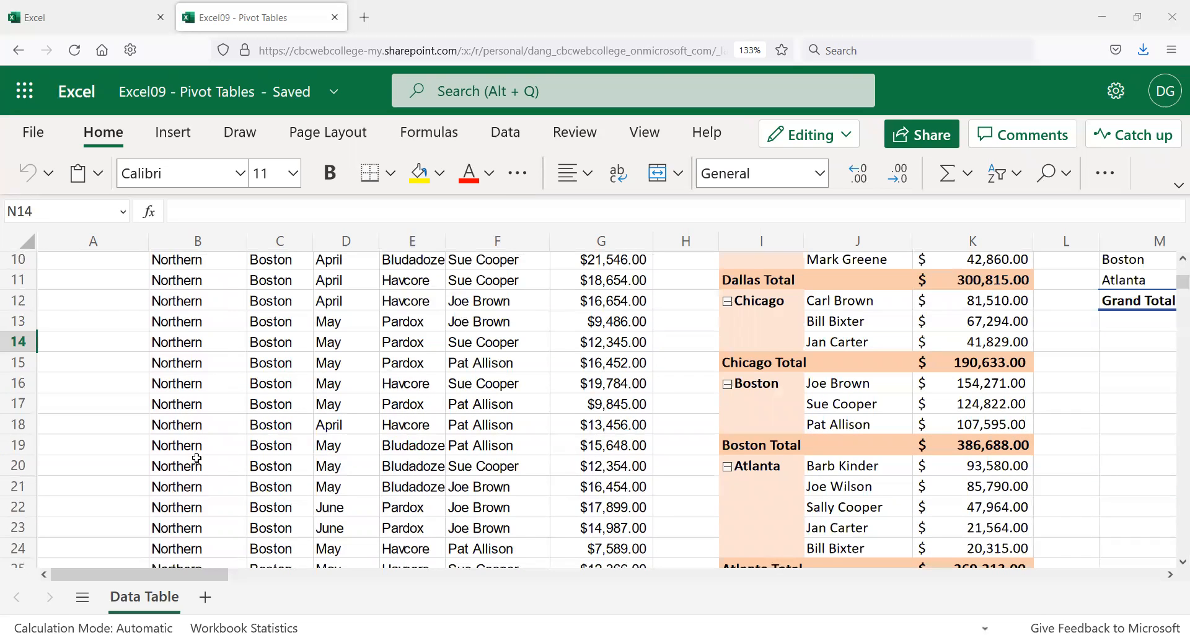
scroll(196, 458, "down", 8)
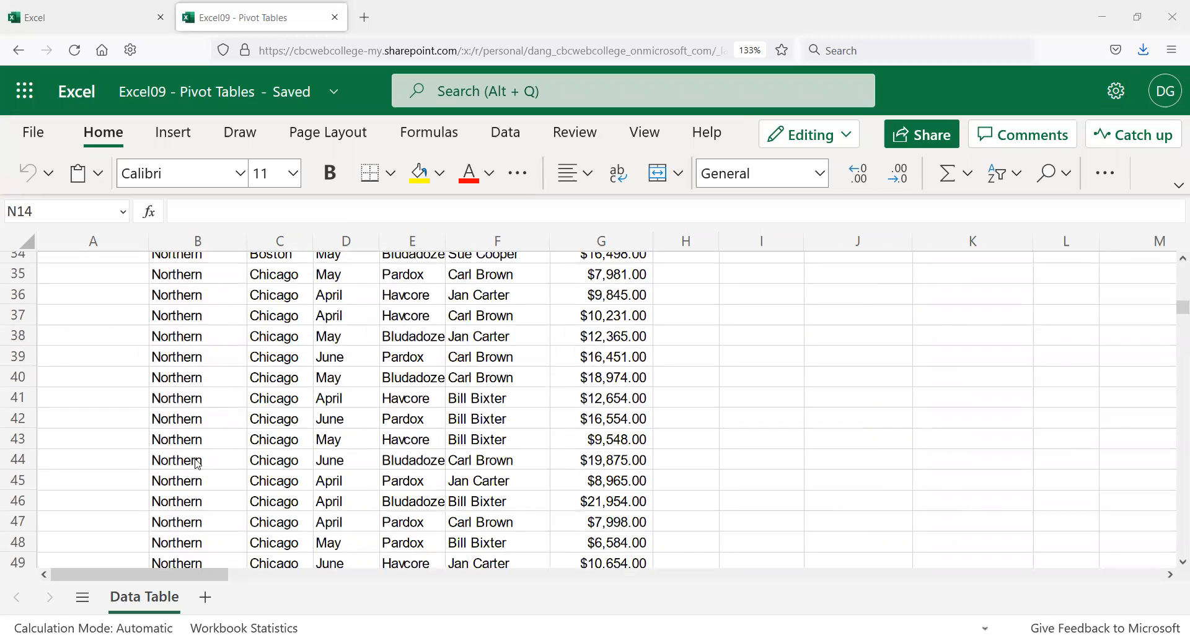
scroll(173, 430, "down", 10)
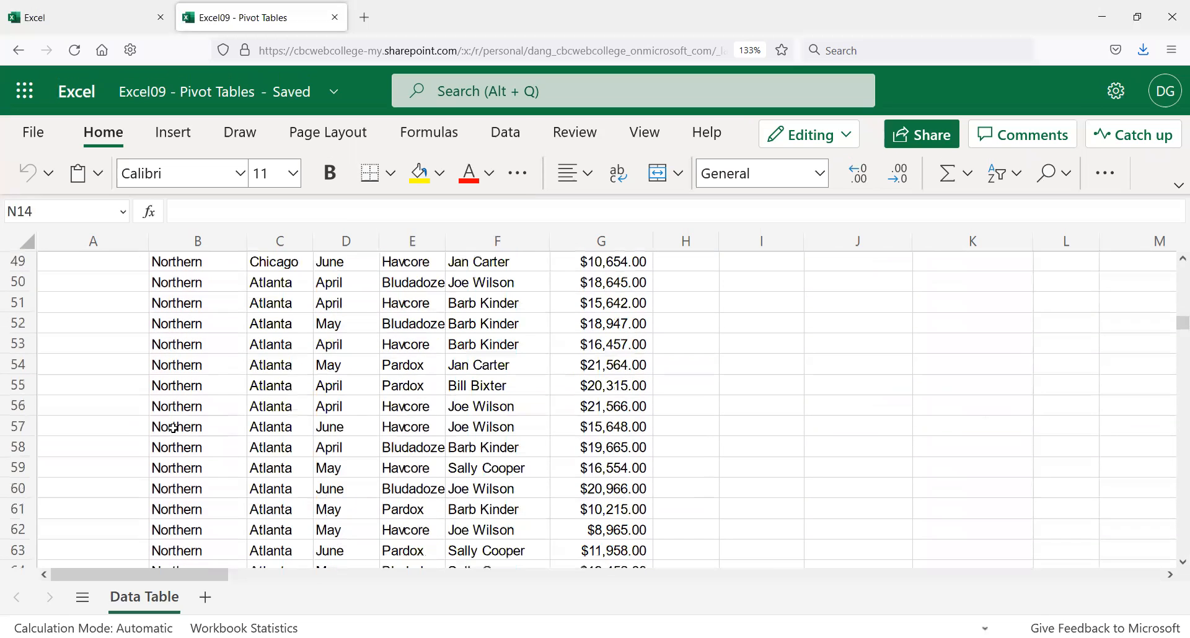
scroll(175, 427, "down", 5)
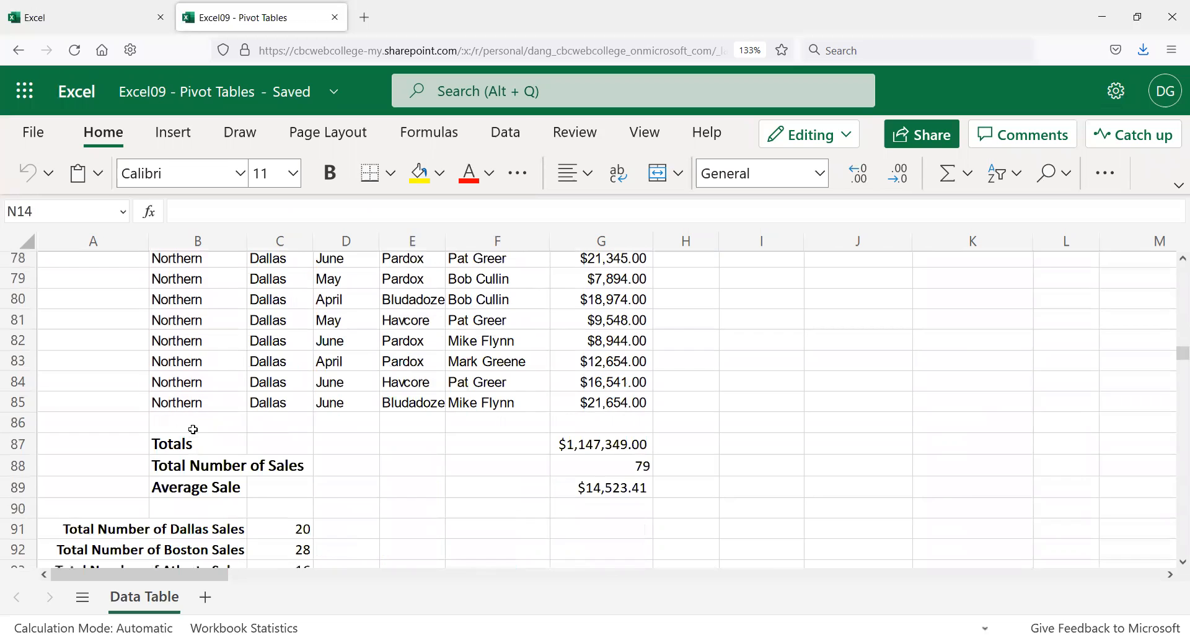
scroll(204, 417, "up", 7)
scroll(209, 418, "up", 15)
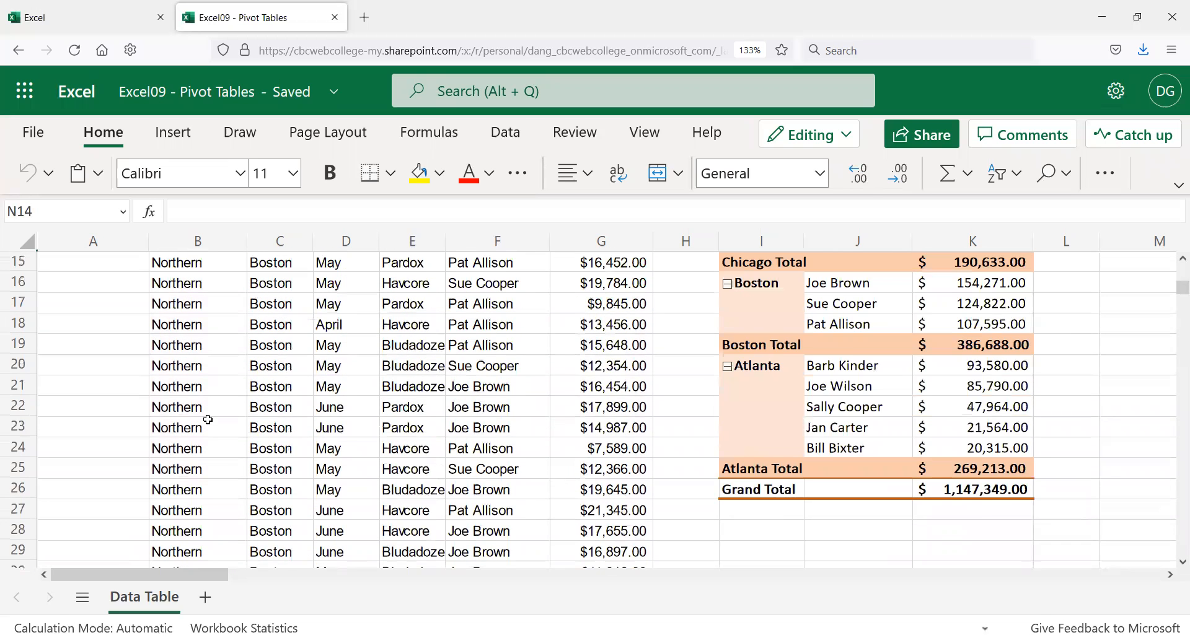
scroll(209, 420, "up", 5)
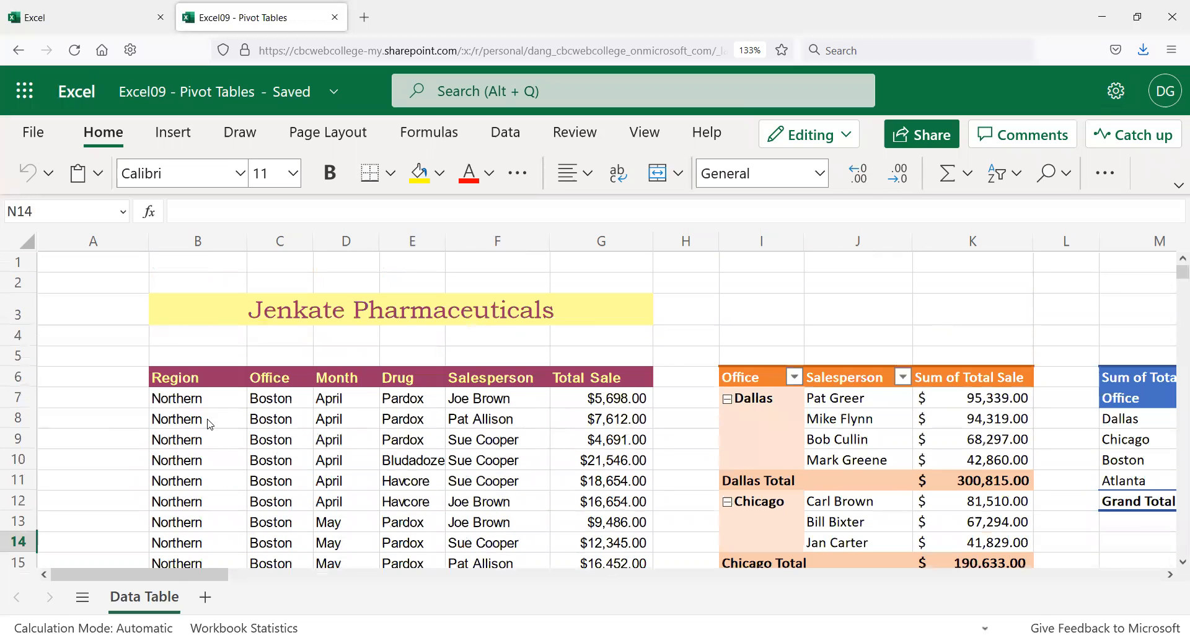
scroll(208, 424, "down", 16)
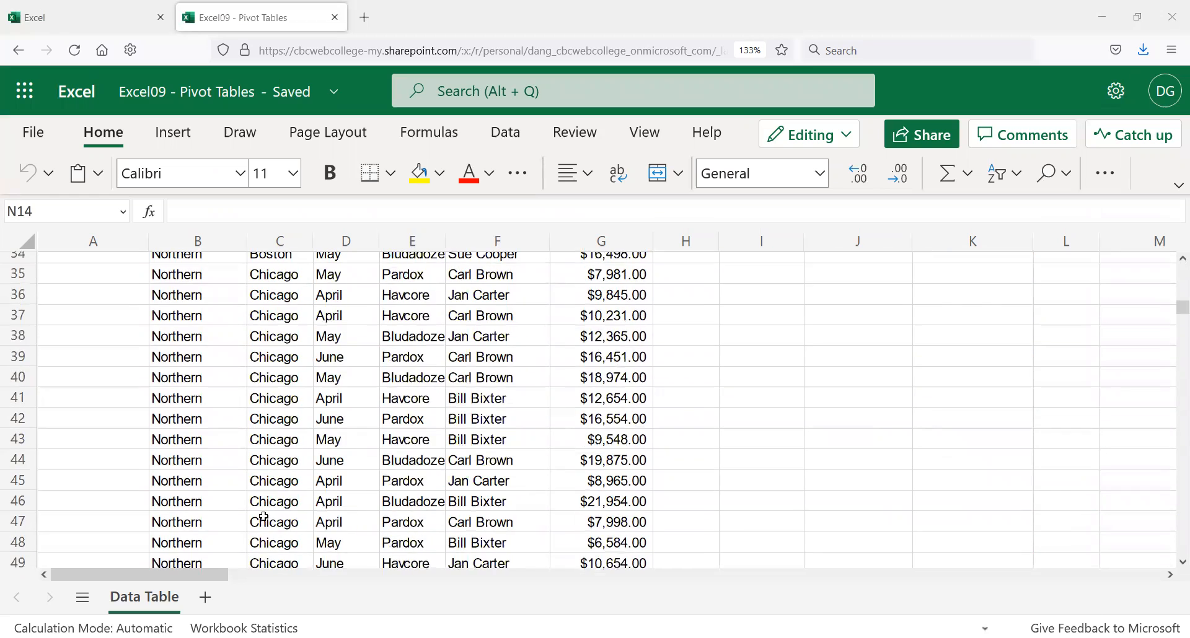
scroll(253, 510, "up", 16)
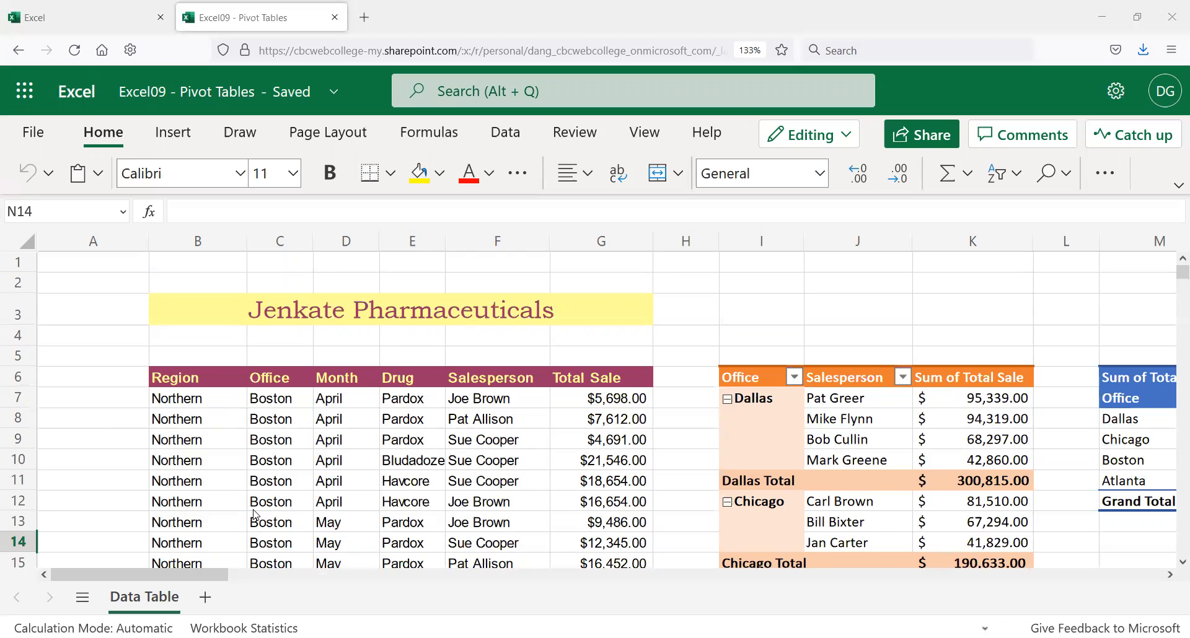
Step: Open Excel09 Pivot Tables from the start page's recent files list
left_click(122, 15)
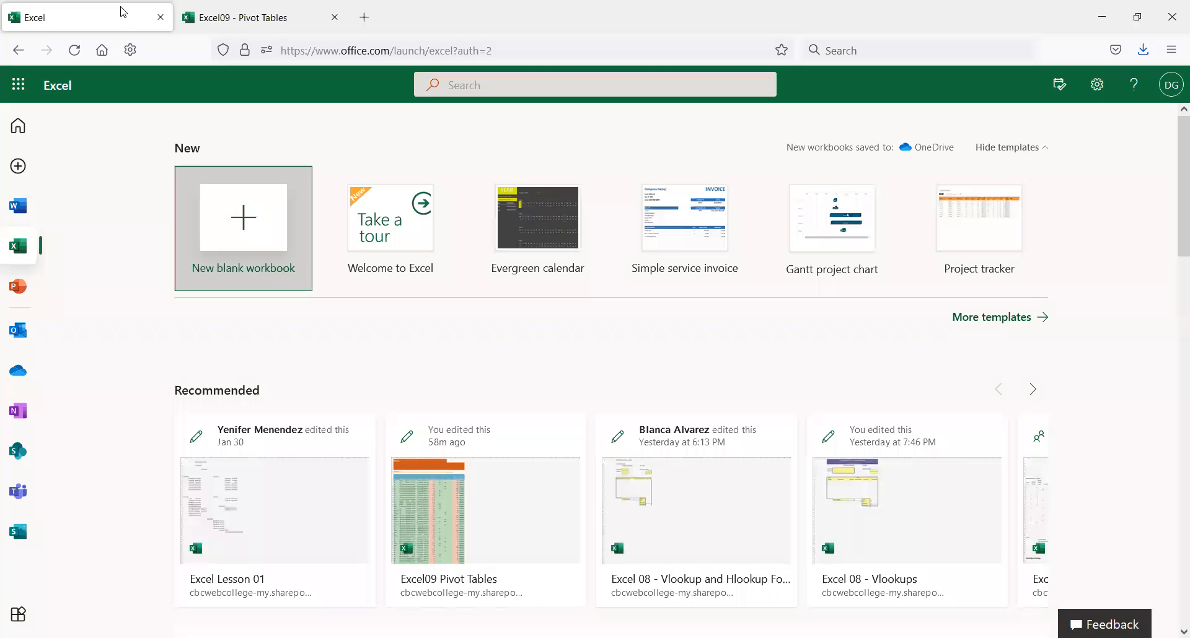
scroll(390, 292, "down", 1)
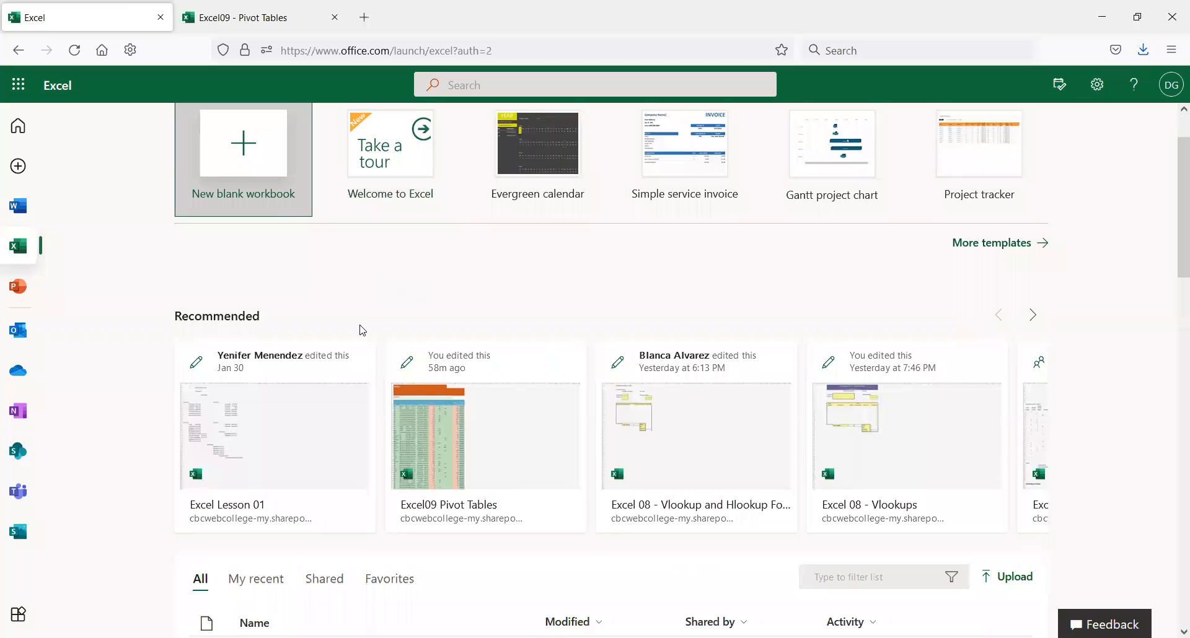
scroll(362, 330, "down", 1)
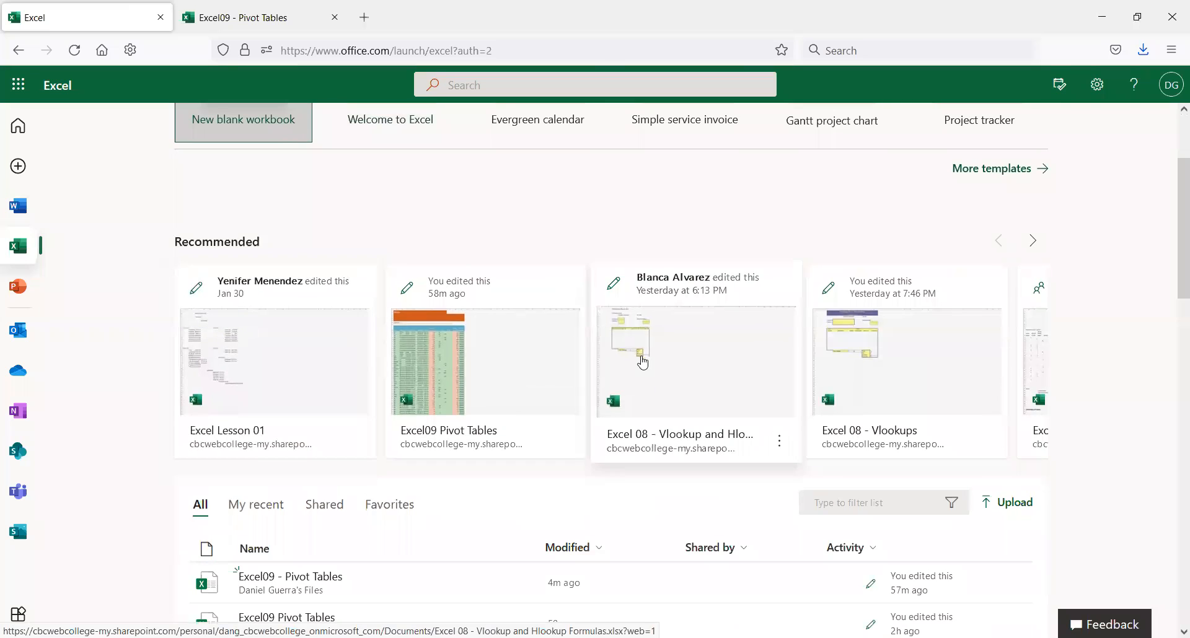
scroll(352, 400, "down", 2)
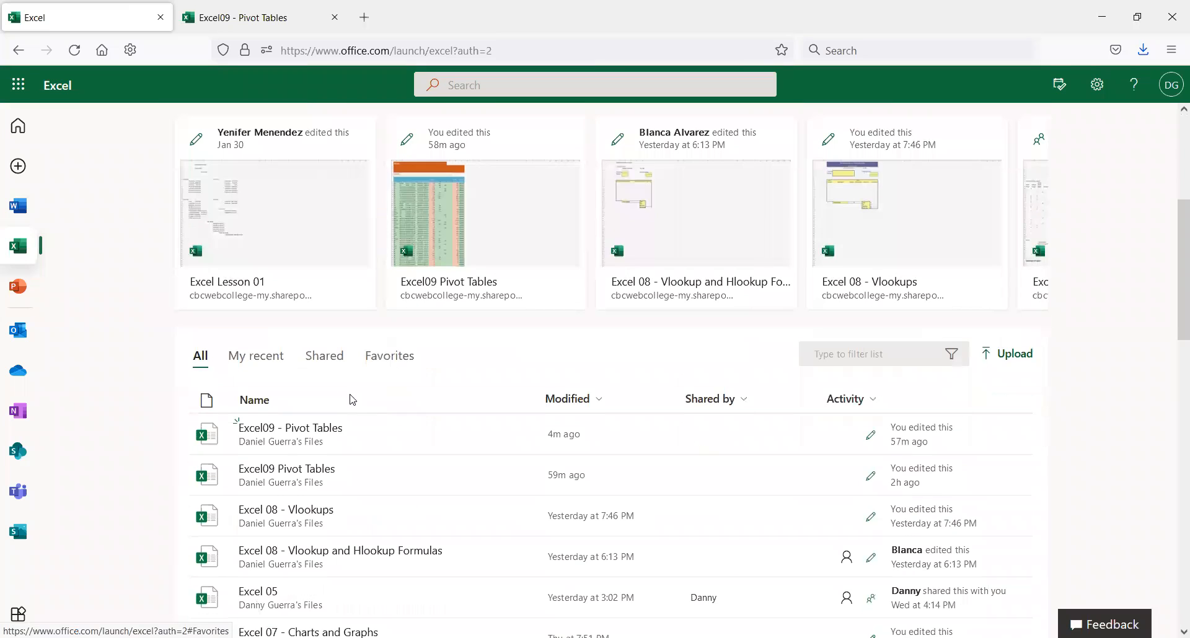
left_click(293, 479)
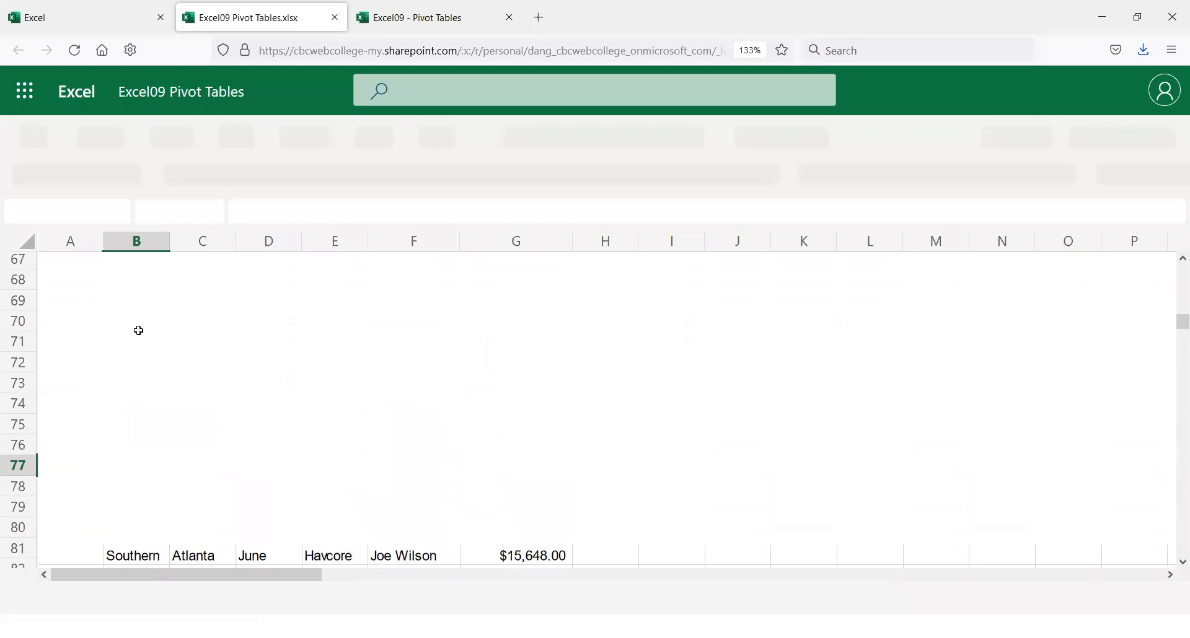
Step: Select the Region entries B7:B85 in the original workbook
scroll(139, 331, "up", 10)
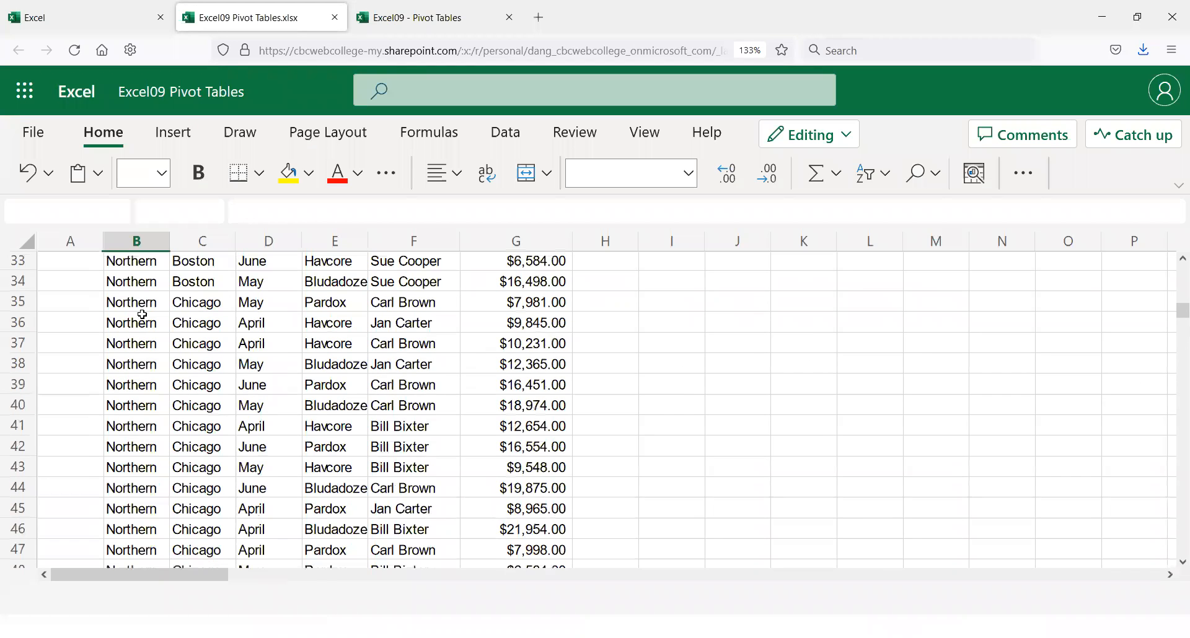
scroll(142, 315, "up", 10)
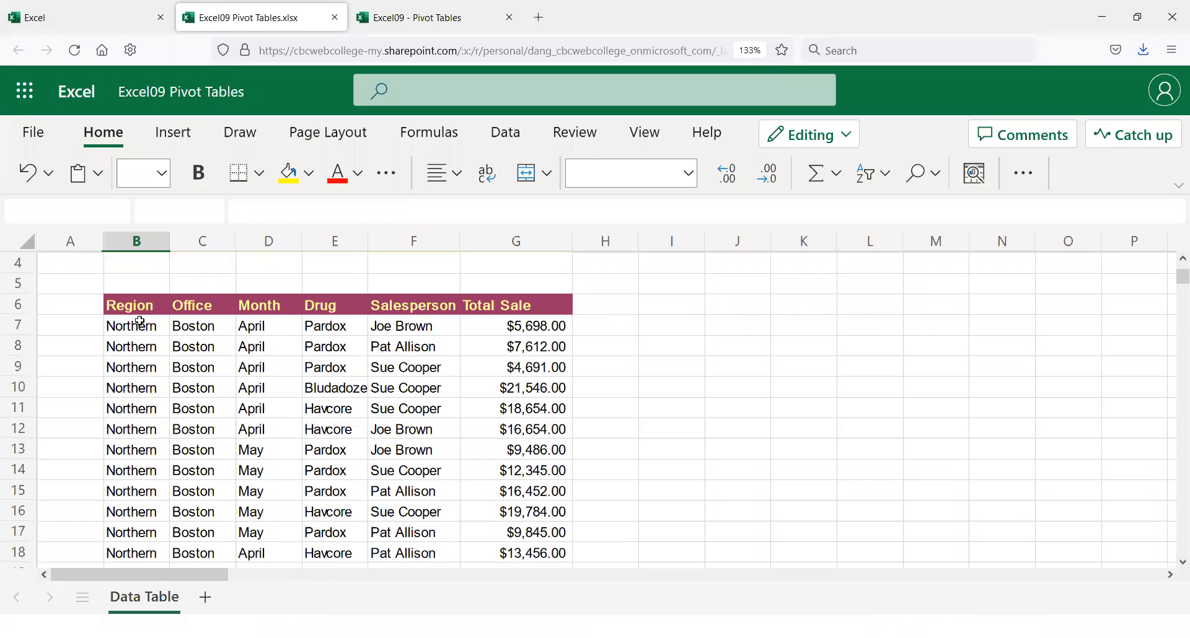
left_click(140, 322)
scroll(139, 400, "down", 20)
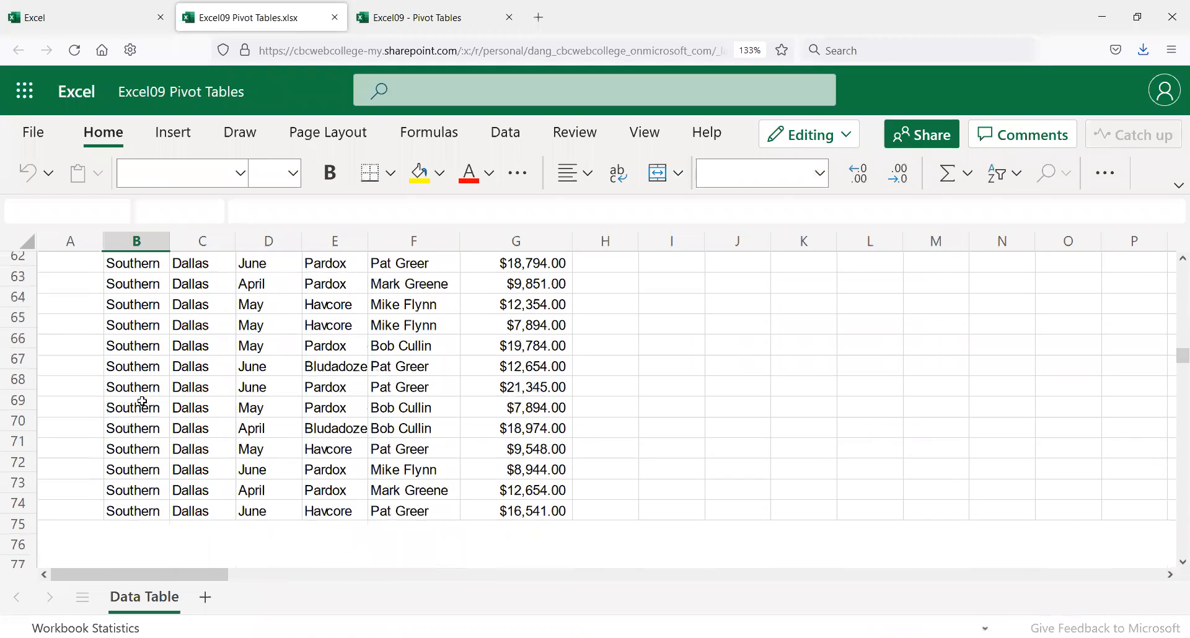
scroll(142, 397, "down", 7)
scroll(141, 375, "down", 2)
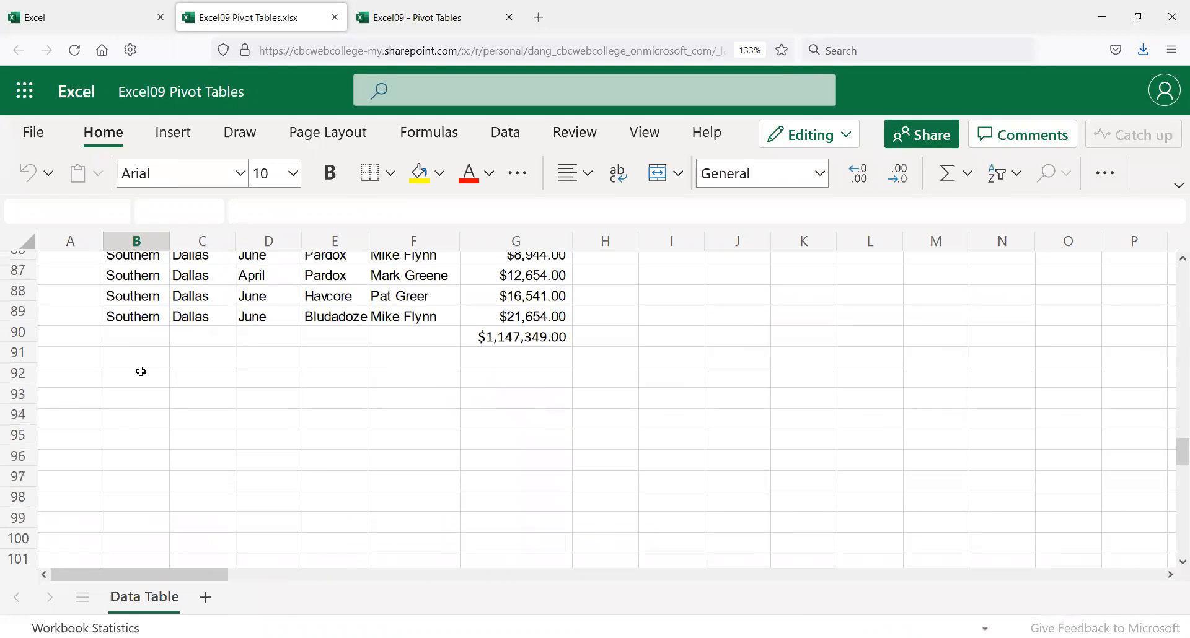
scroll(142, 372, "up", 3)
left_click(146, 422, "shift")
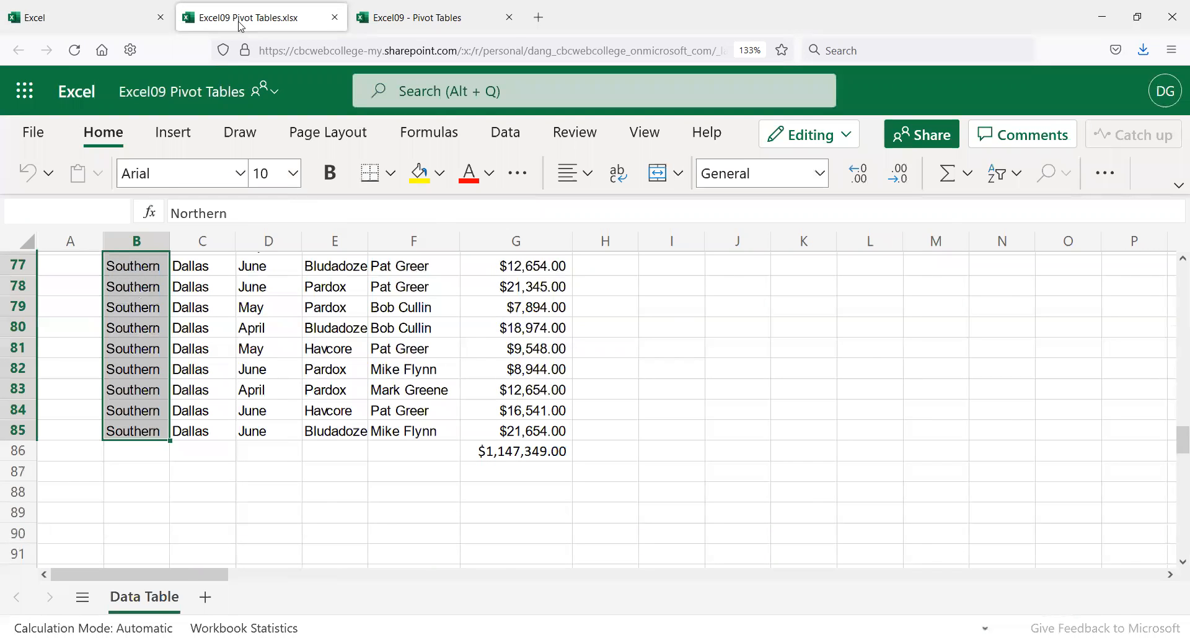
Step: Return to the Pivot Tables workbook and undo the wrong paste, keeping B7 Northern
key("ctrl+Tab")
left_click(210, 401)
type("Joe Brown")
key("ctrl+z")
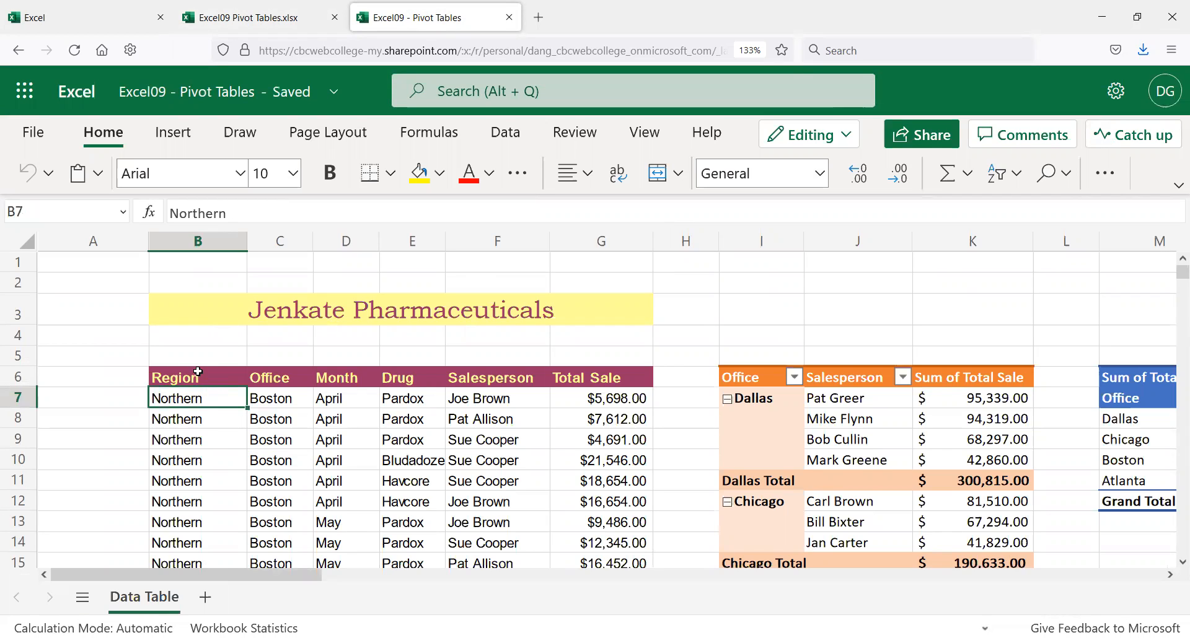
Step: Copy the selected B7:B85 Region entries from Excel09 Pivot Tables.xlsx and return to the Pivot Tables workbook
key("alt+Tab")
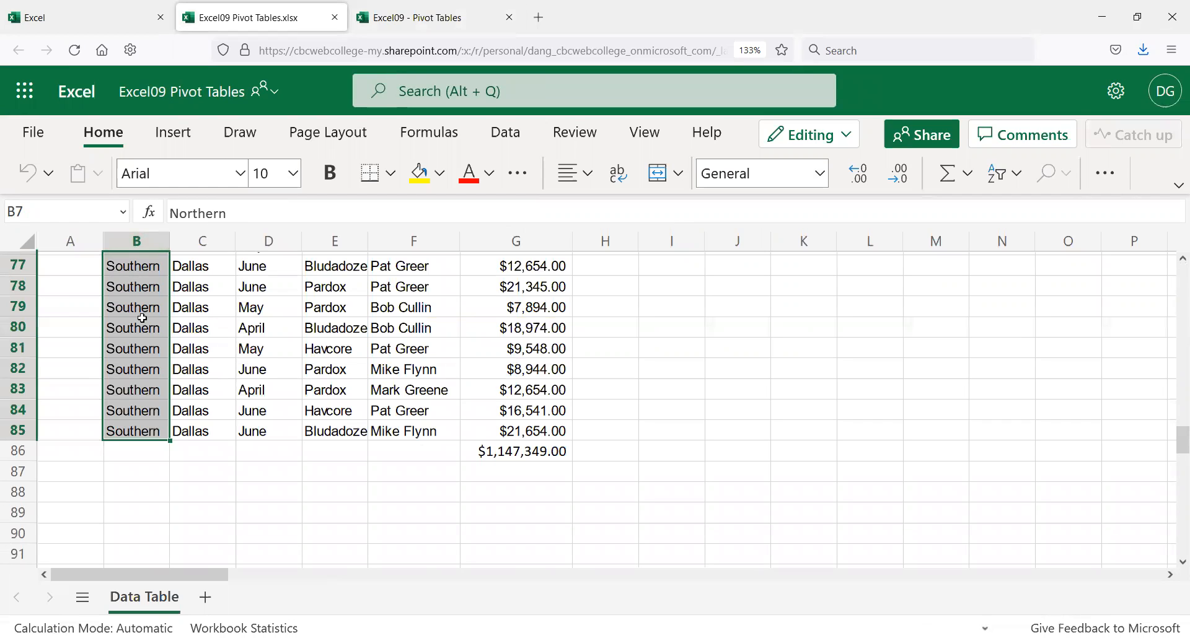
right_click(150, 393)
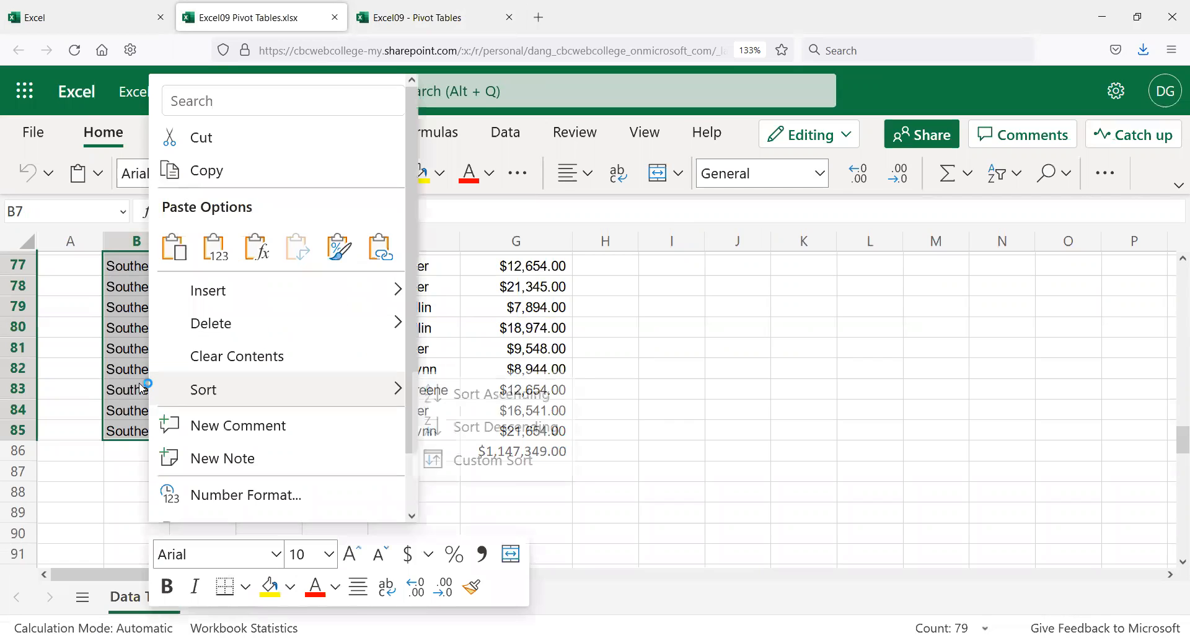
left_click(205, 175)
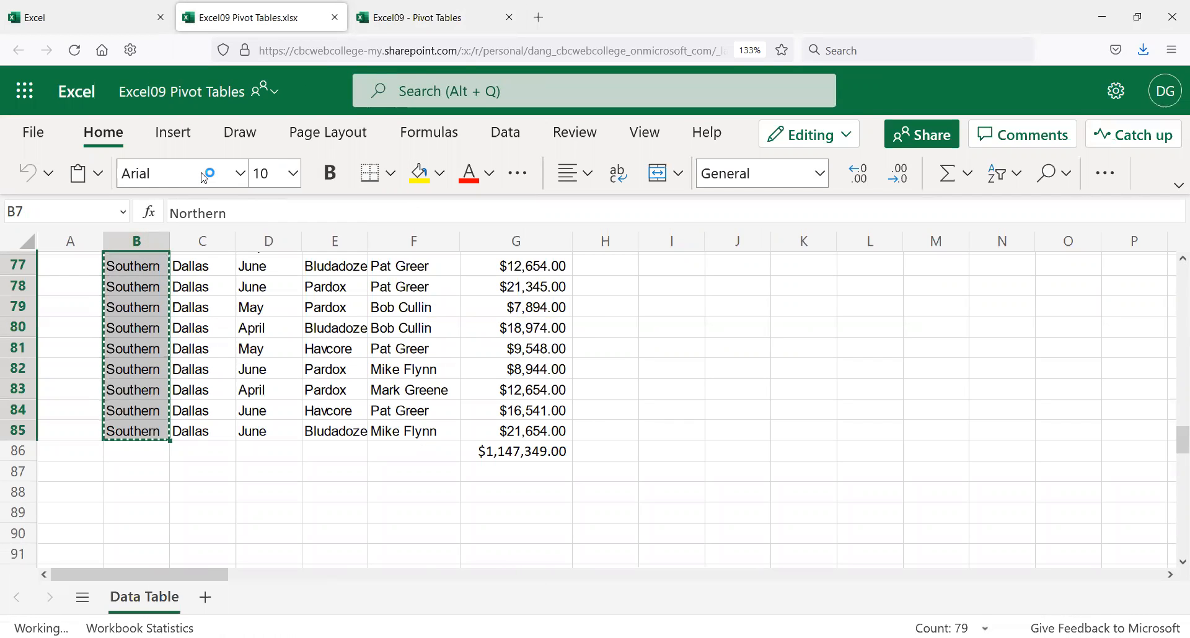
key("ctrl+Tab")
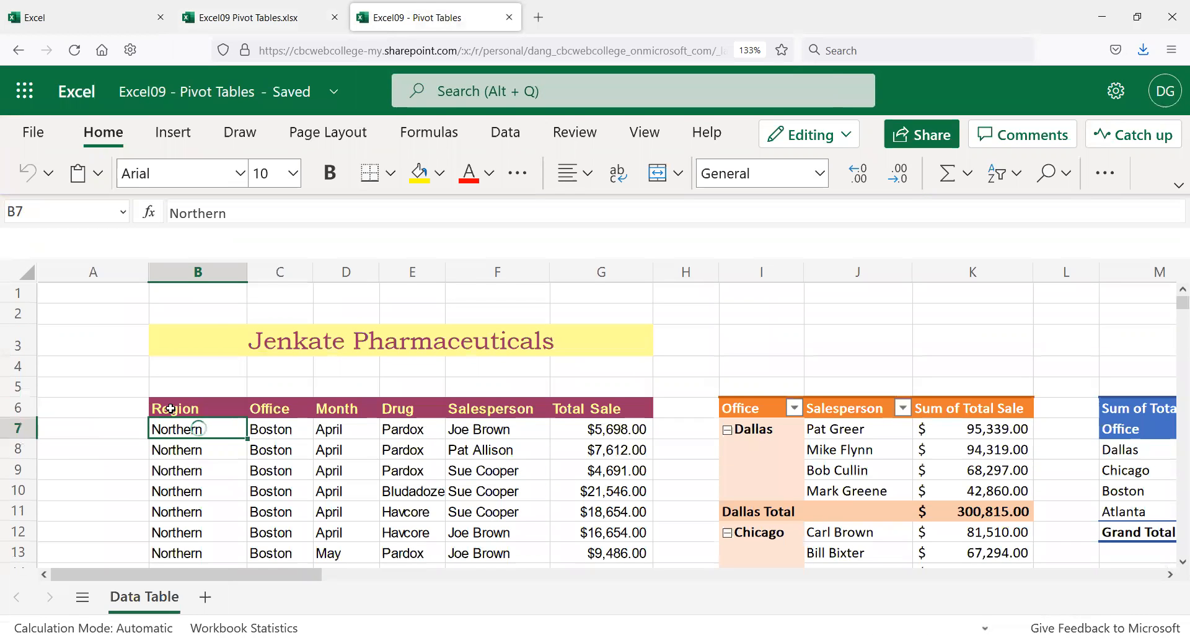
Step: Paste the copied Region entries into B7:B85 and dismiss the paste options
scroll(159, 469, "down", 5)
scroll(159, 469, "down", 8)
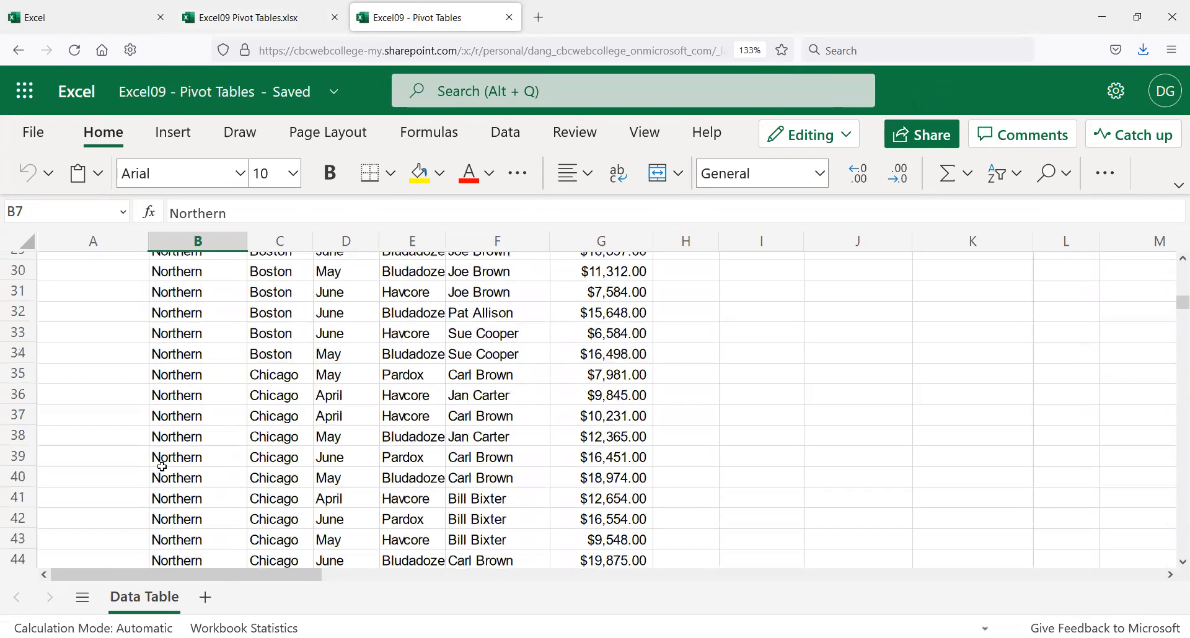
key("ctrl+v")
scroll(162, 465, "down", 10)
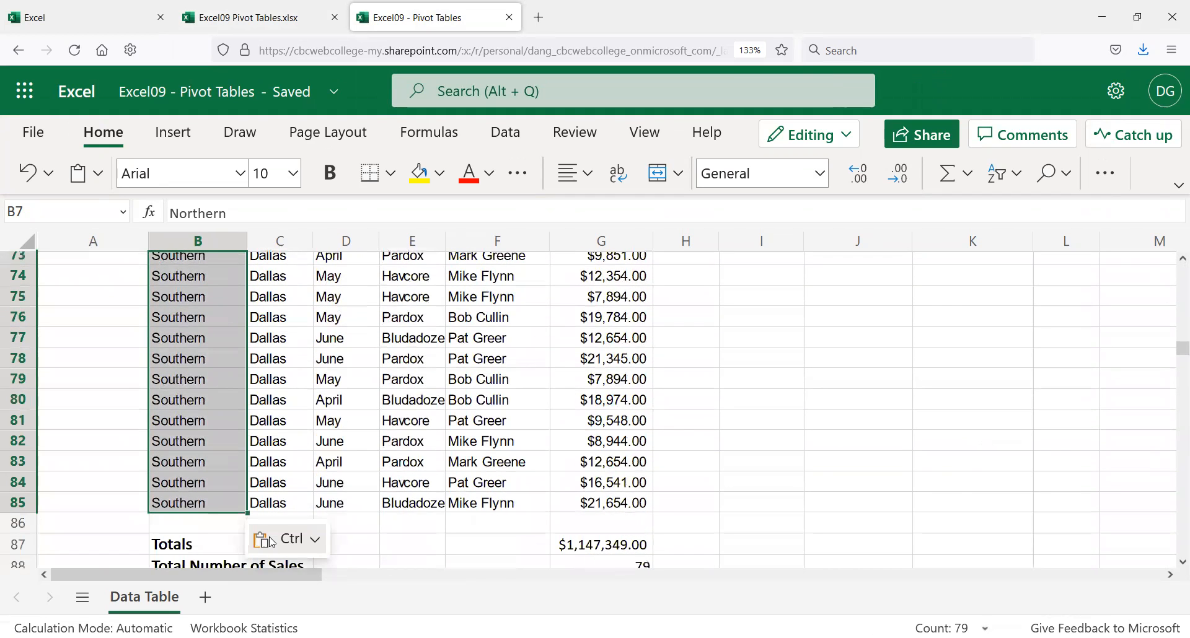
left_click(281, 531)
key("Escape")
key("Escape")
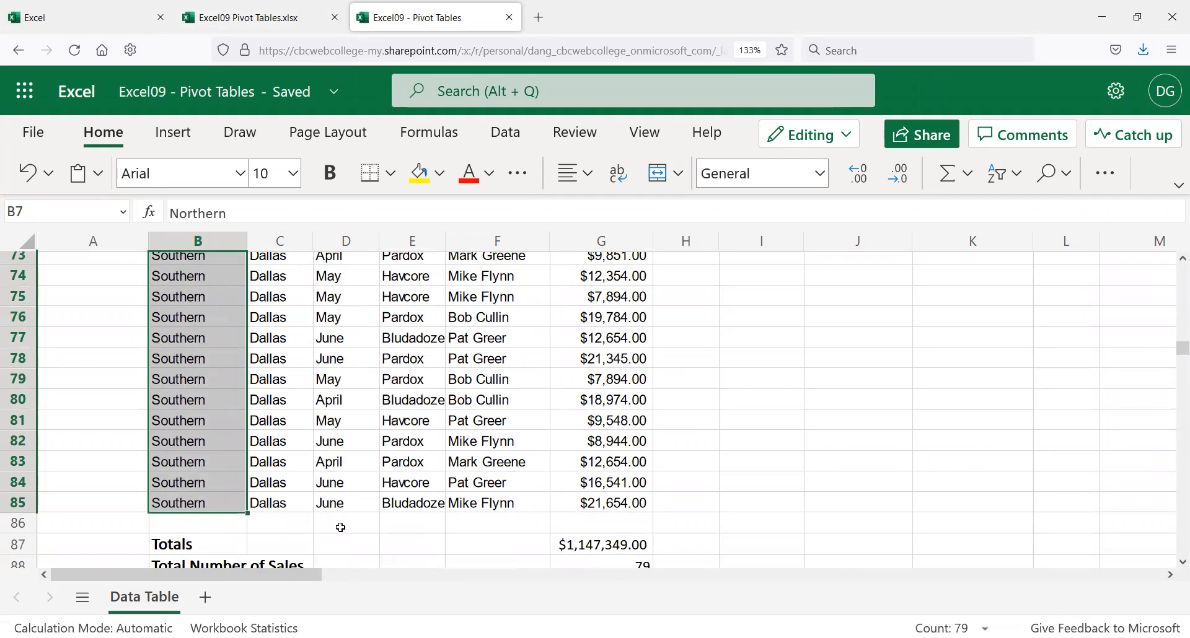
scroll(340, 521, "up", 10)
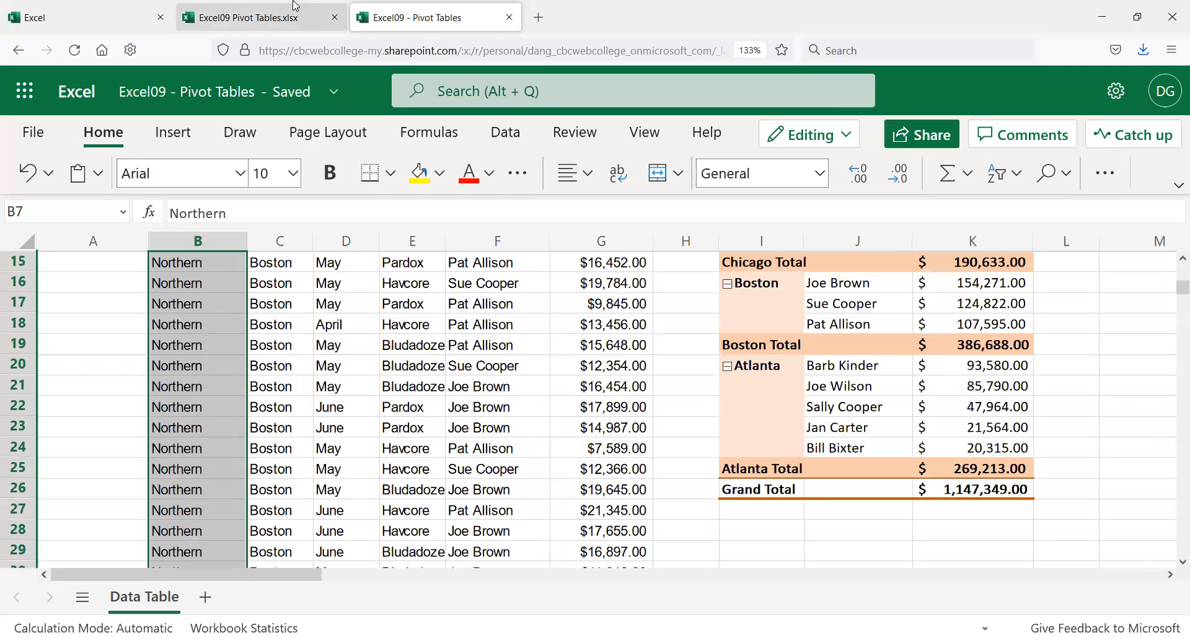
Step: Close the original Excel09 Pivot Tables.xlsx tab and leave just B7 selected
left_click(298, 12)
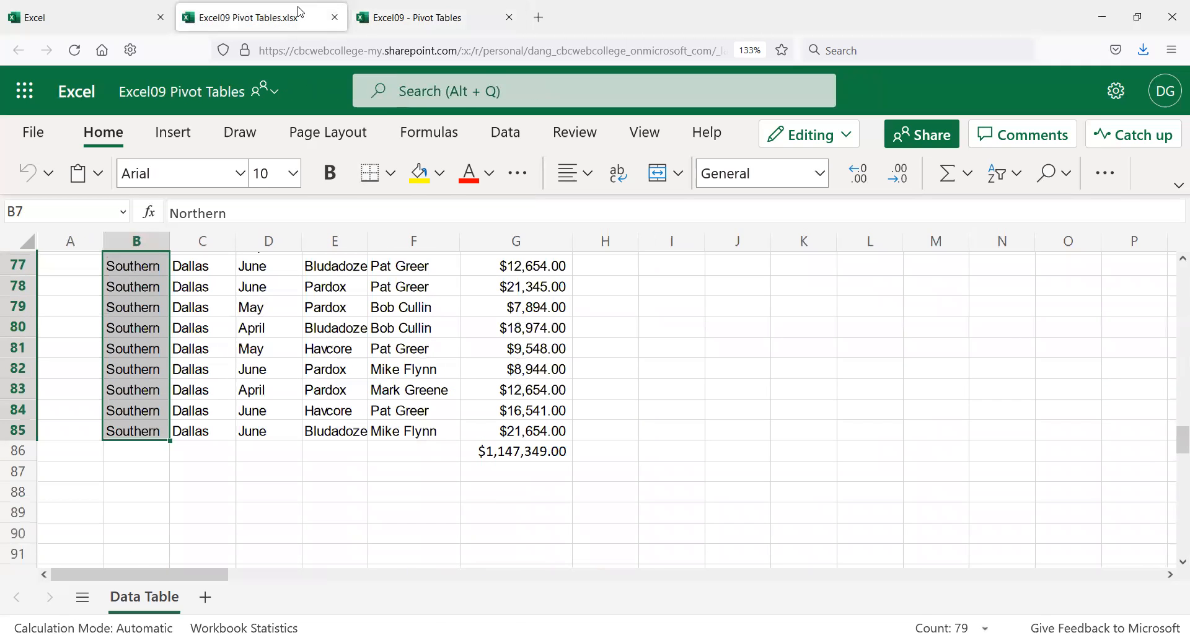
left_click(335, 18)
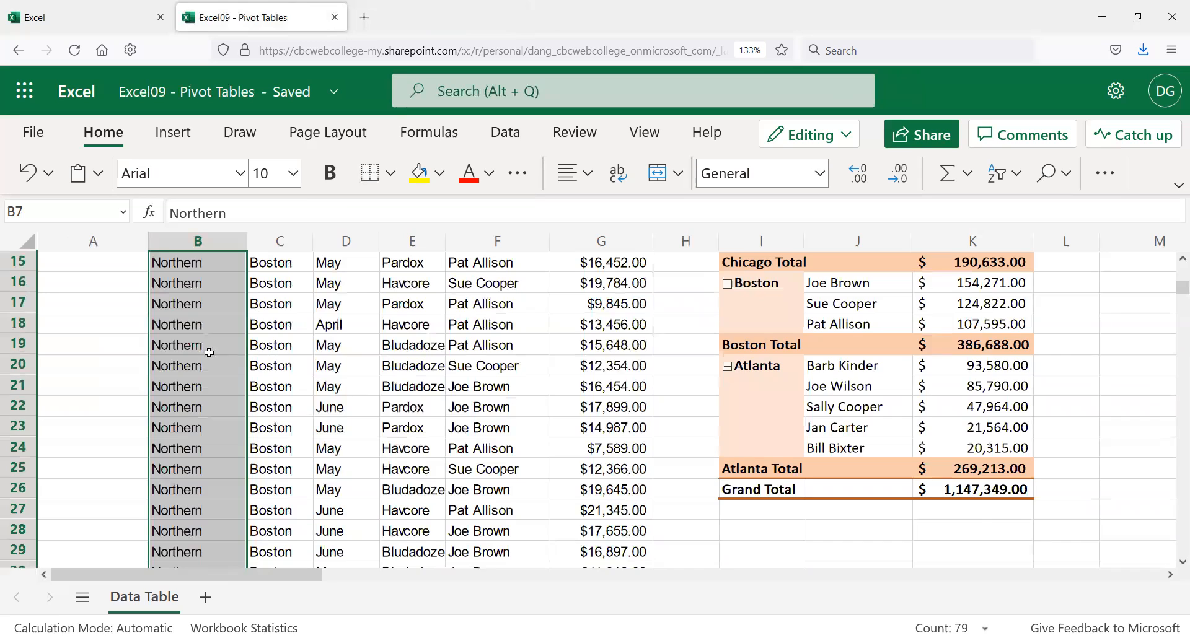
scroll(208, 353, "up", 5)
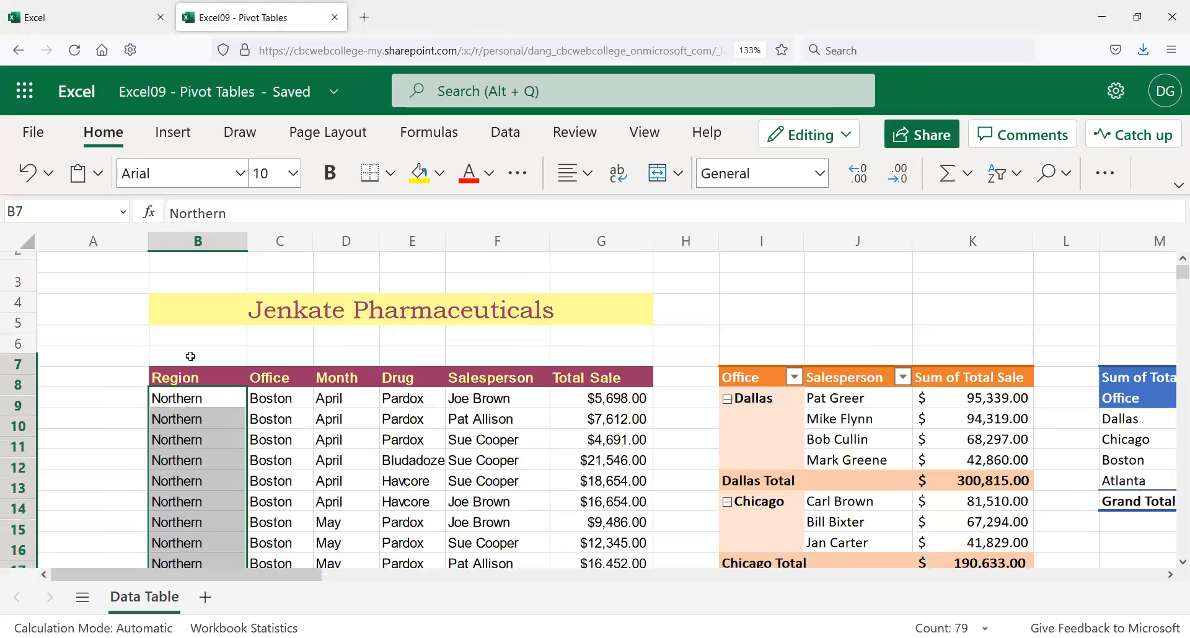
left_click(193, 392)
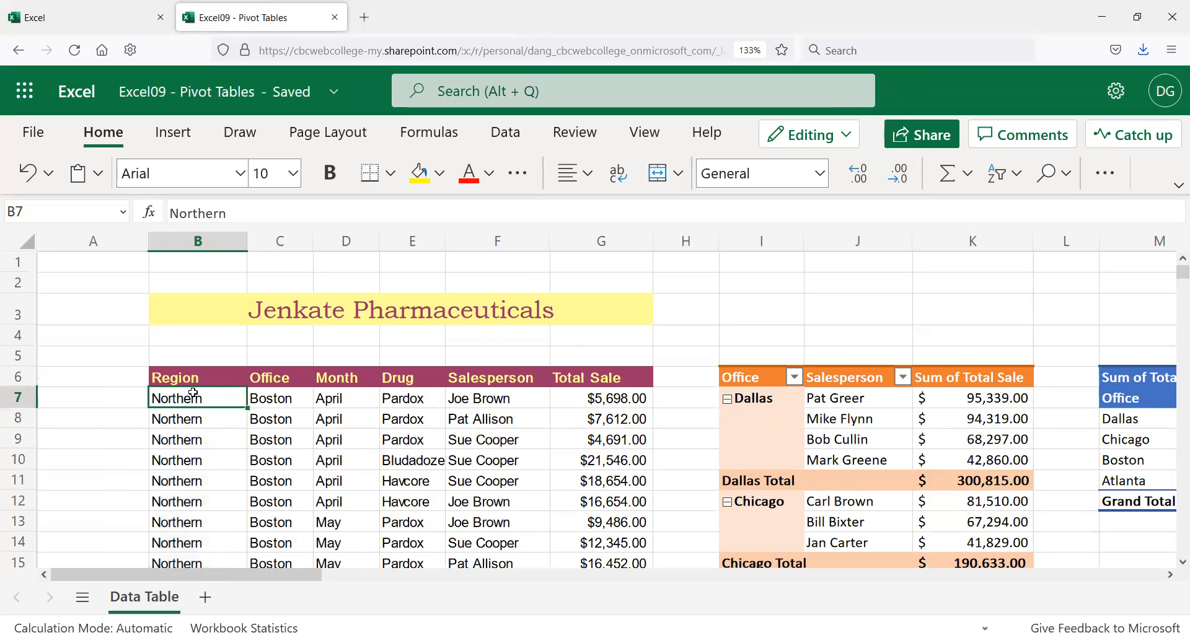
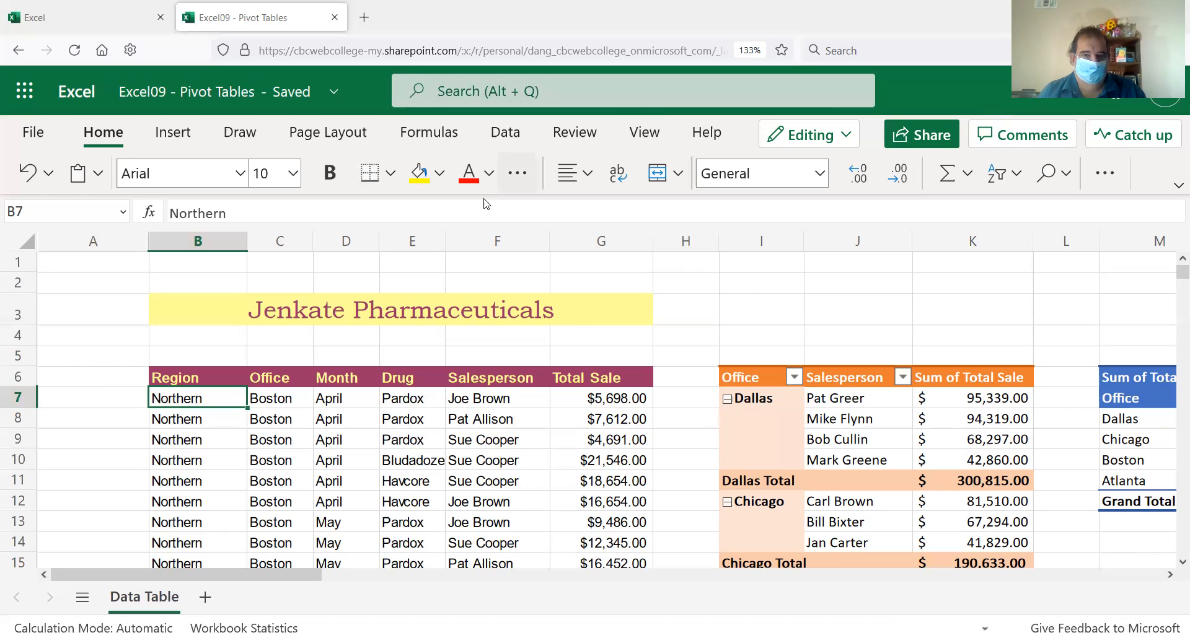
Step: Review the pasted Region entries, including Southern, and select cell B7 in the sales data
scroll(147, 367, "down", 2)
scroll(147, 368, "down", 8)
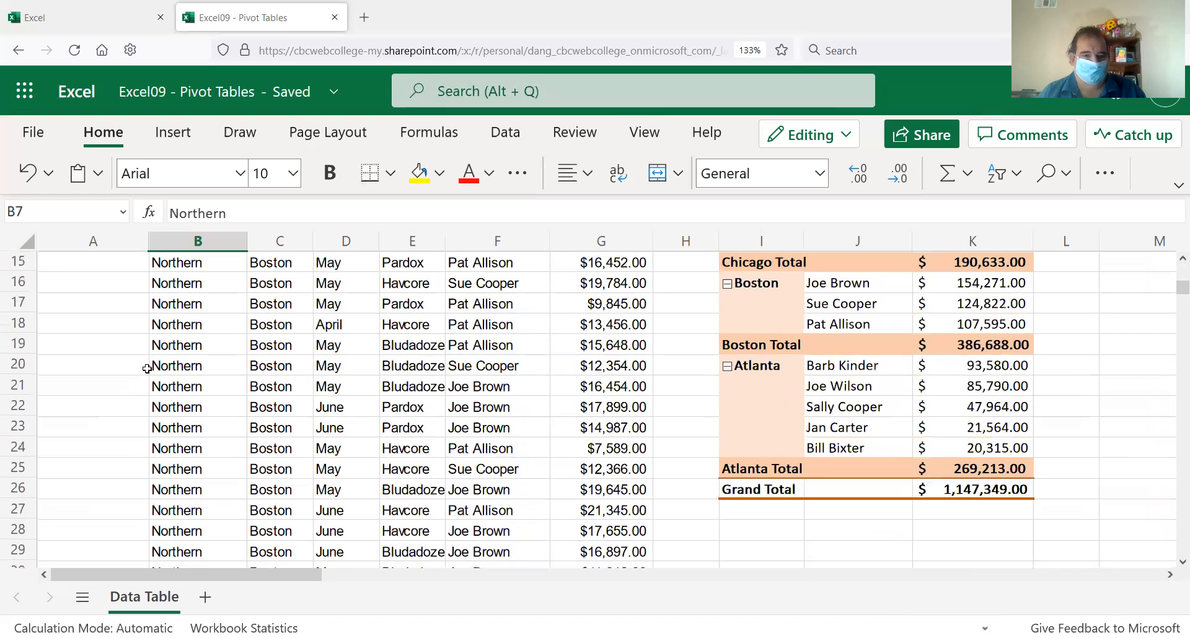
scroll(149, 367, "down", 6)
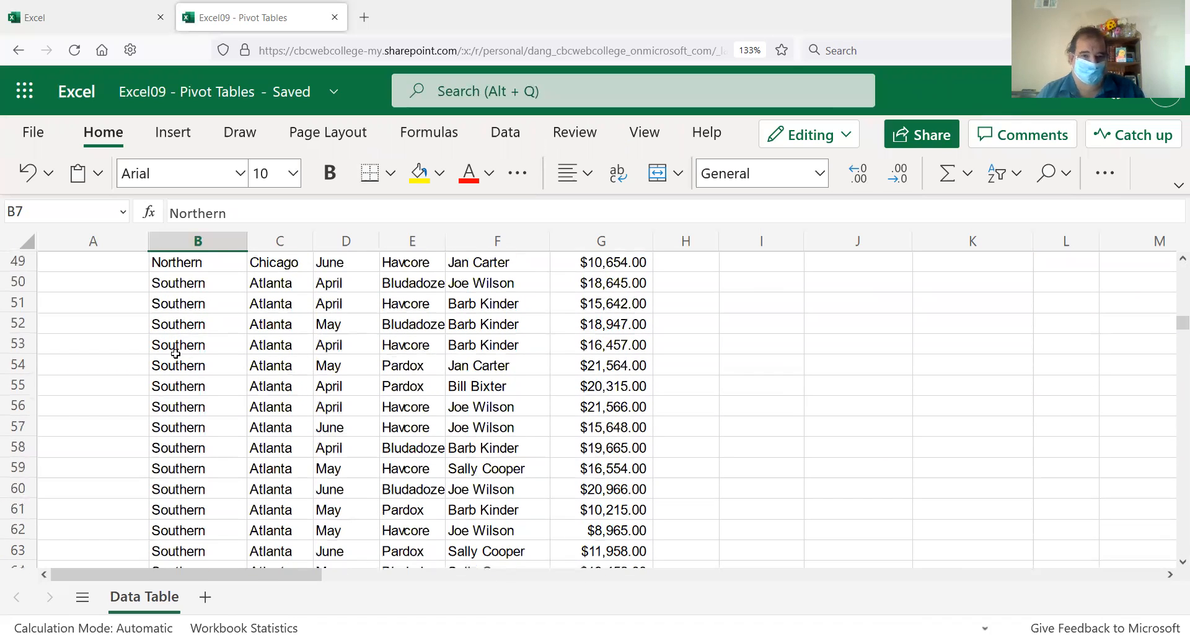
left_click(180, 304)
scroll(170, 335, "up", 13)
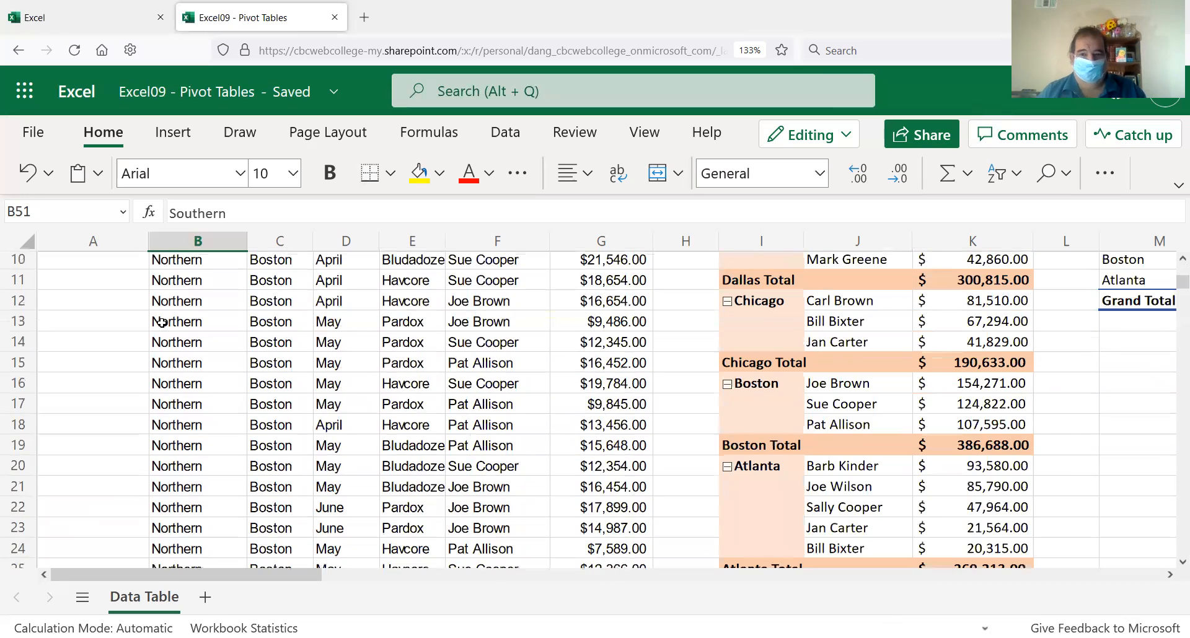
scroll(167, 337, "up", 3)
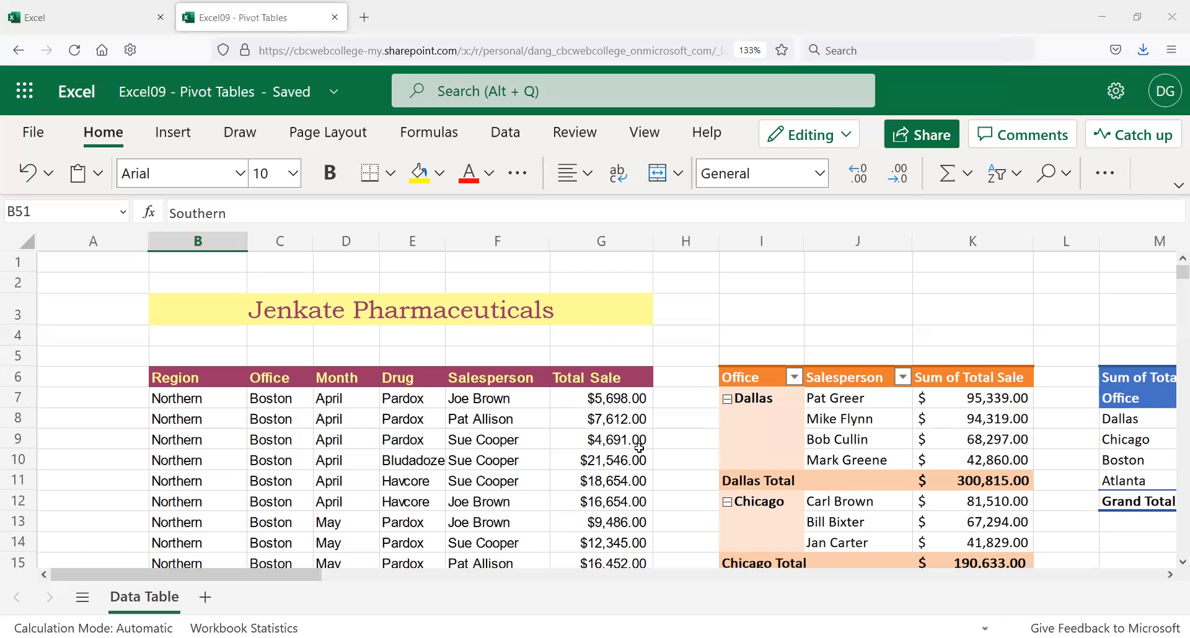
left_click(224, 335)
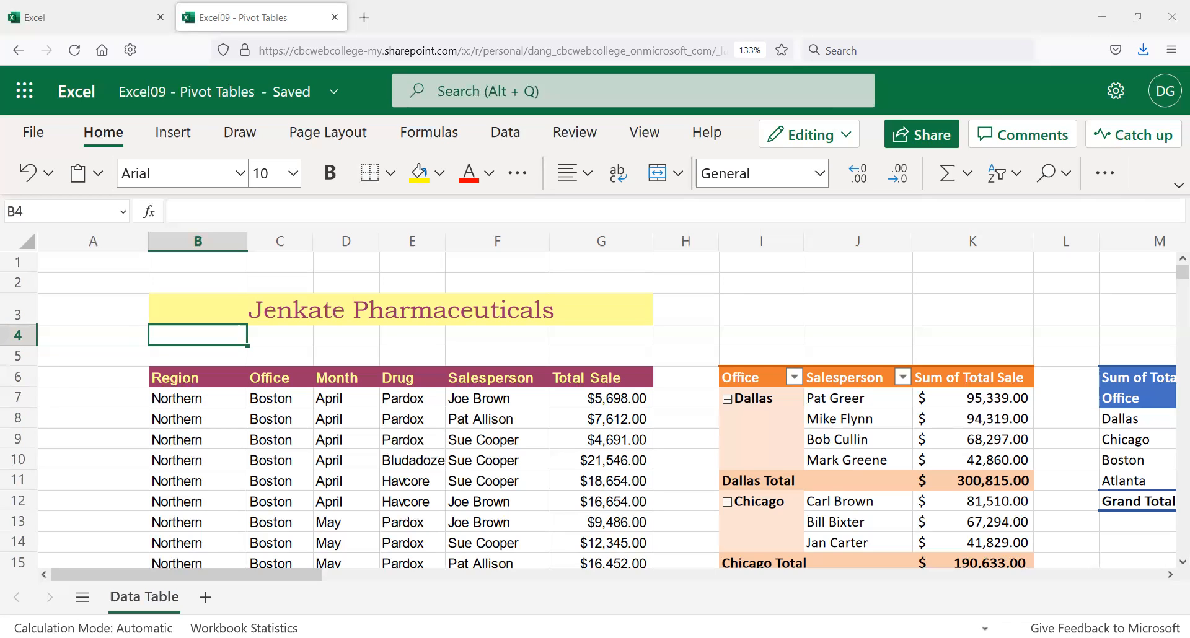
left_click(240, 408)
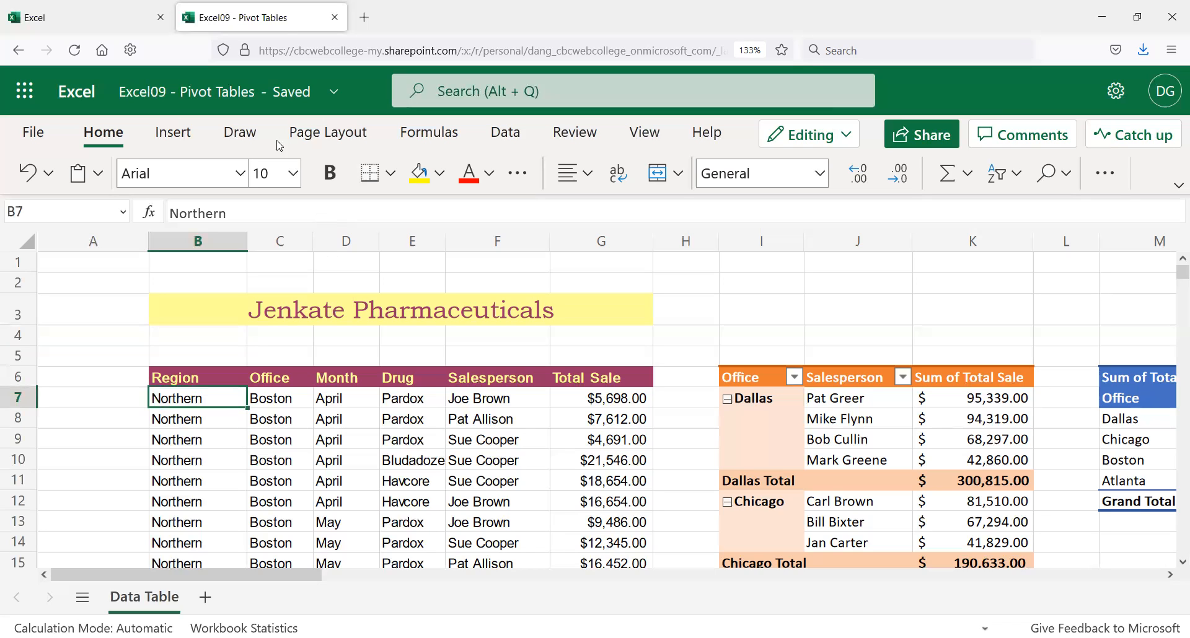
Step: Set up a PivotTable from 'Data Table'!$B$6:$G$85, placed on a new worksheet
left_click(183, 139)
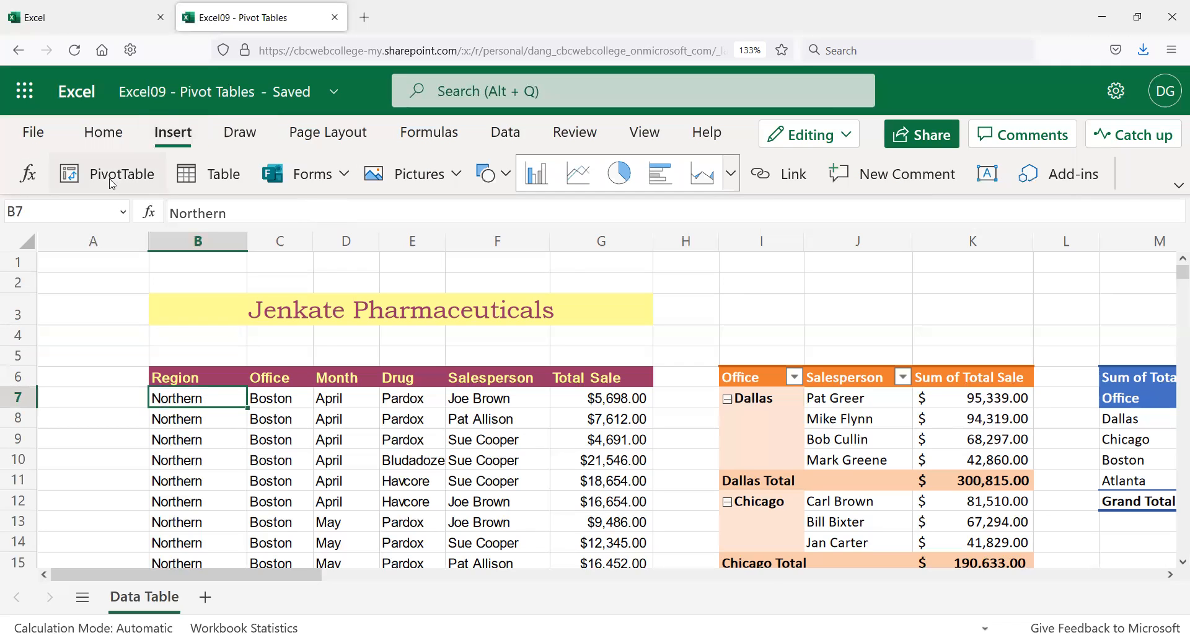
left_click(113, 183)
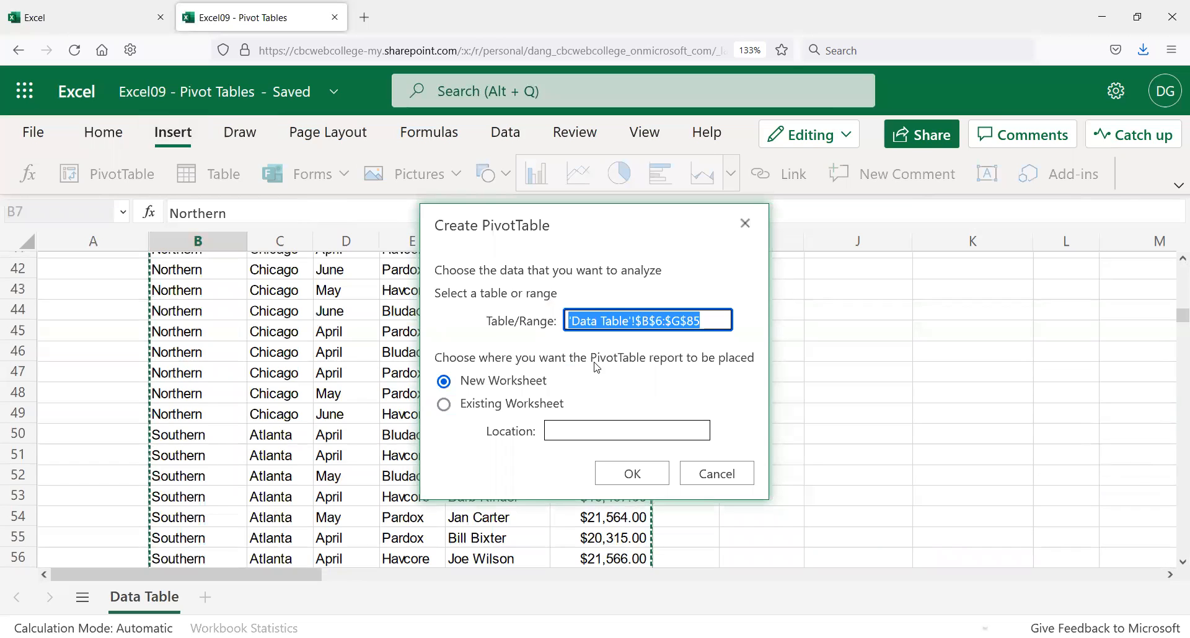
scroll(341, 430, "down", 3)
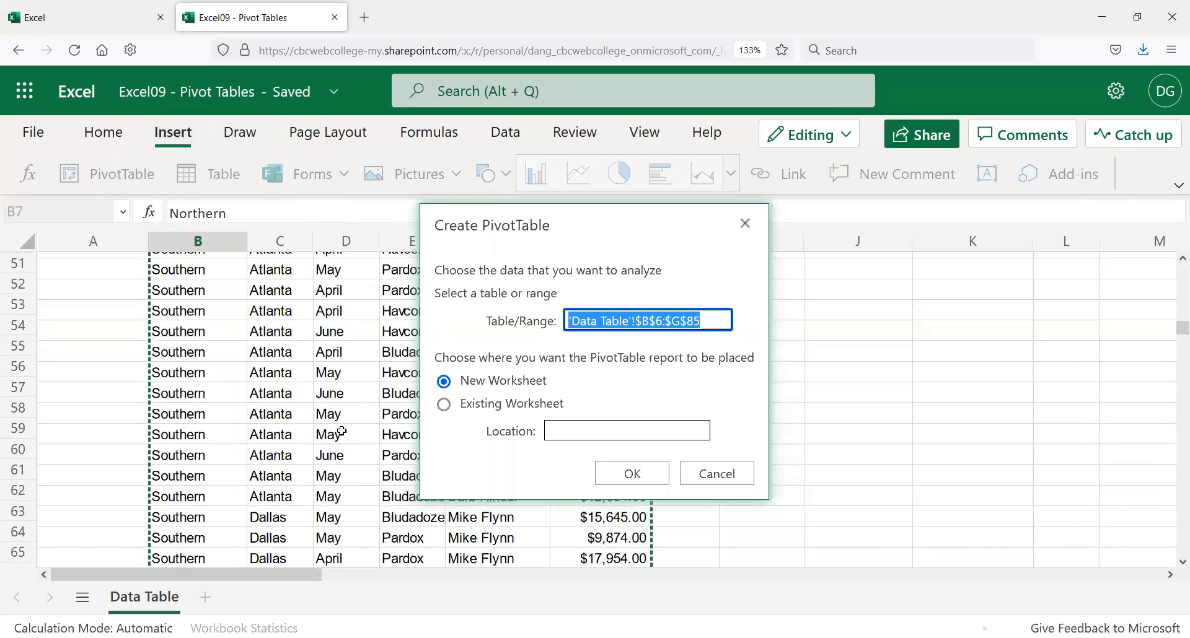
scroll(342, 430, "down", 5)
scroll(342, 430, "down", 7)
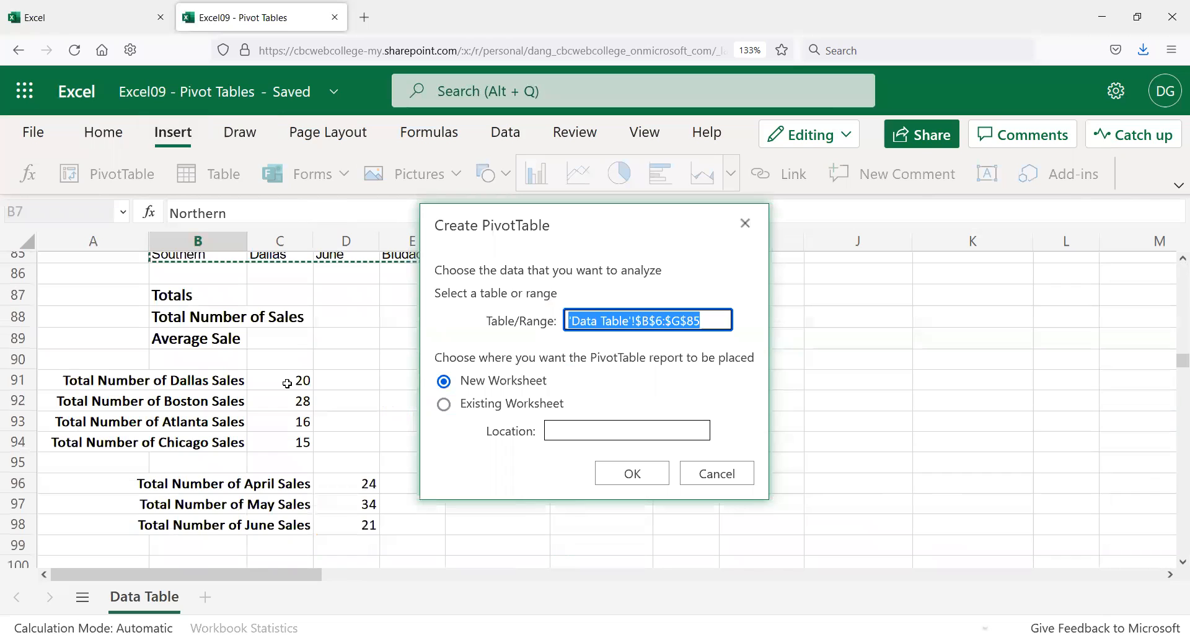
scroll(287, 384, "up", 2)
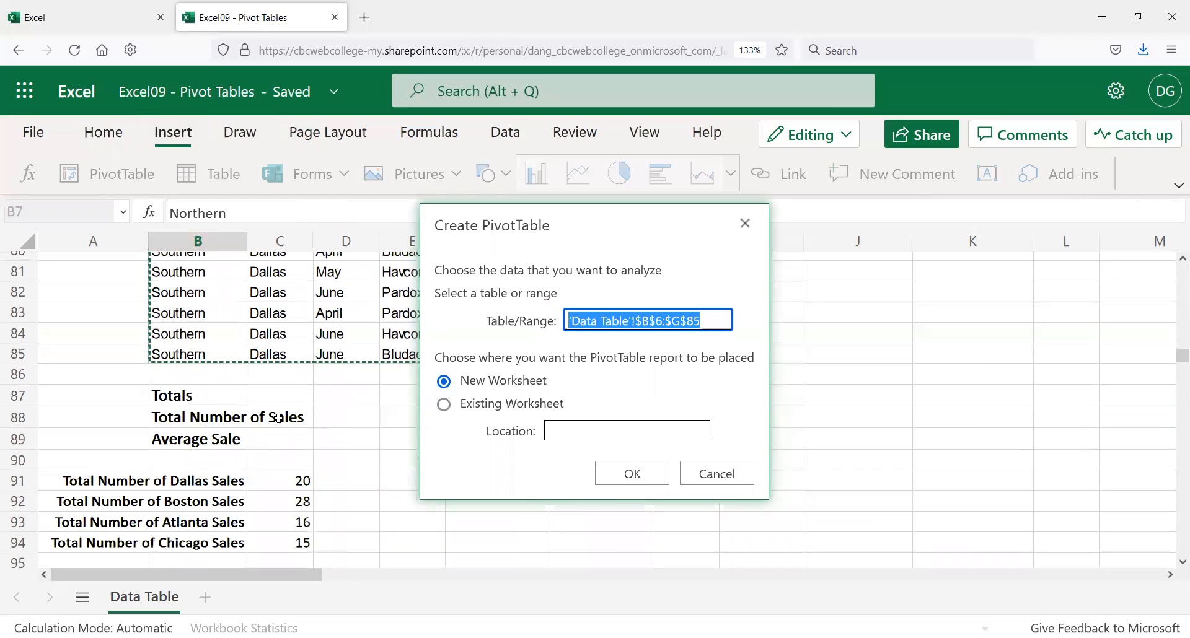
scroll(284, 405, "up", 20)
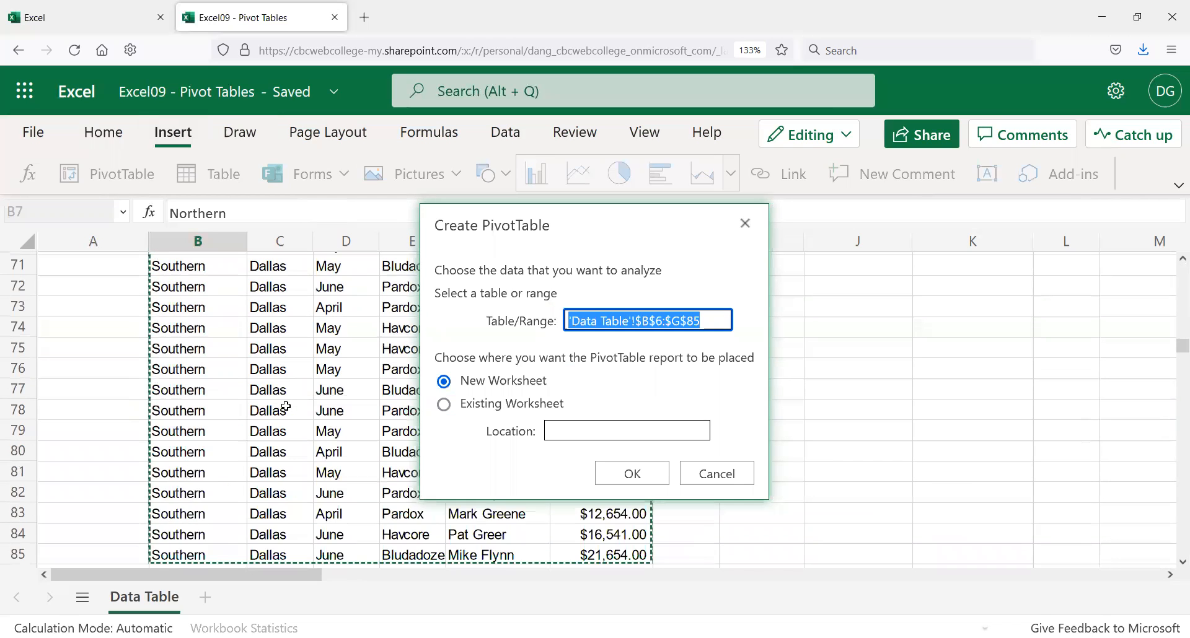
scroll(285, 406, "up", 1)
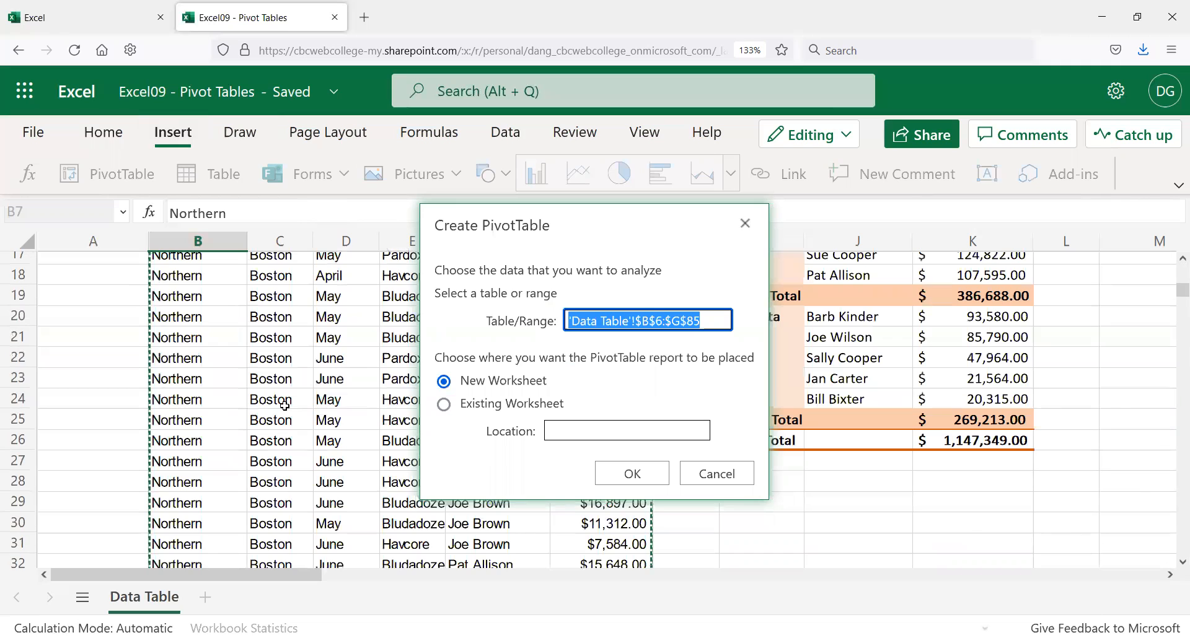
scroll(284, 405, "up", 5)
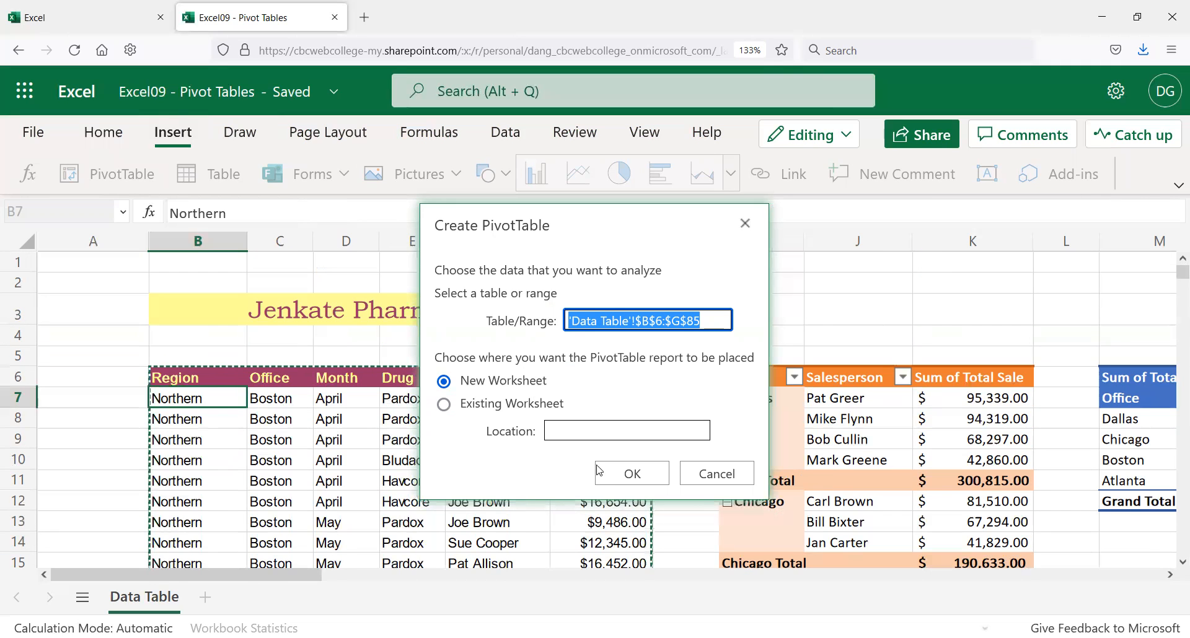
left_click(623, 477)
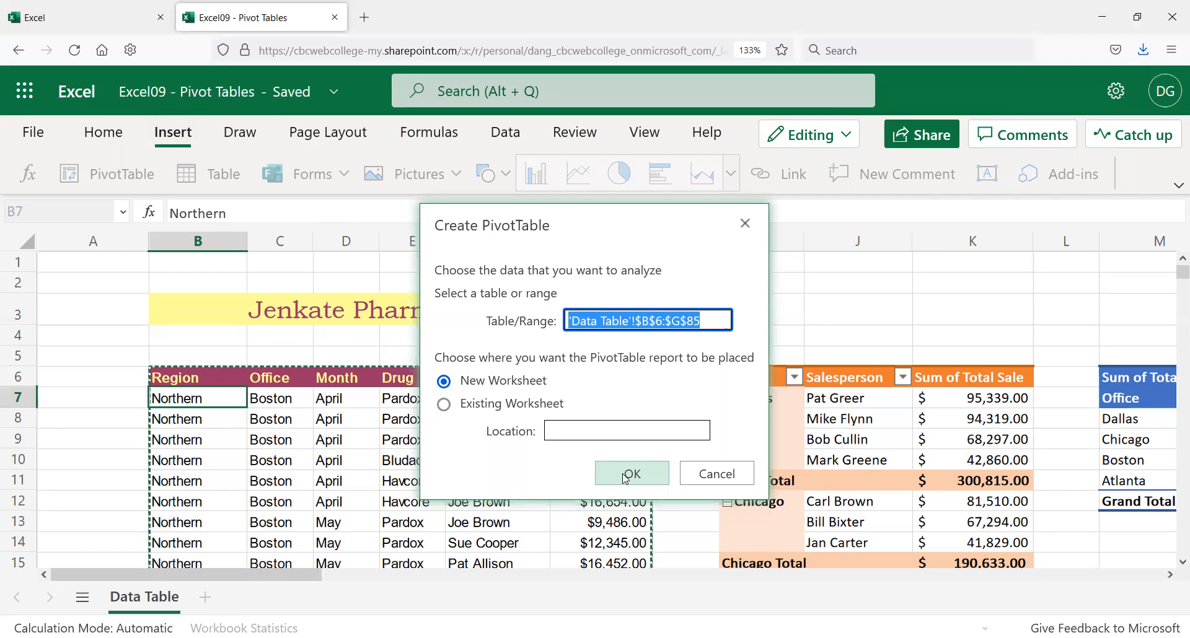
Step: Create the pivot on new Sheet1 with Office rows: Atlanta, Boston, Chicago and Dallas
left_click(623, 478)
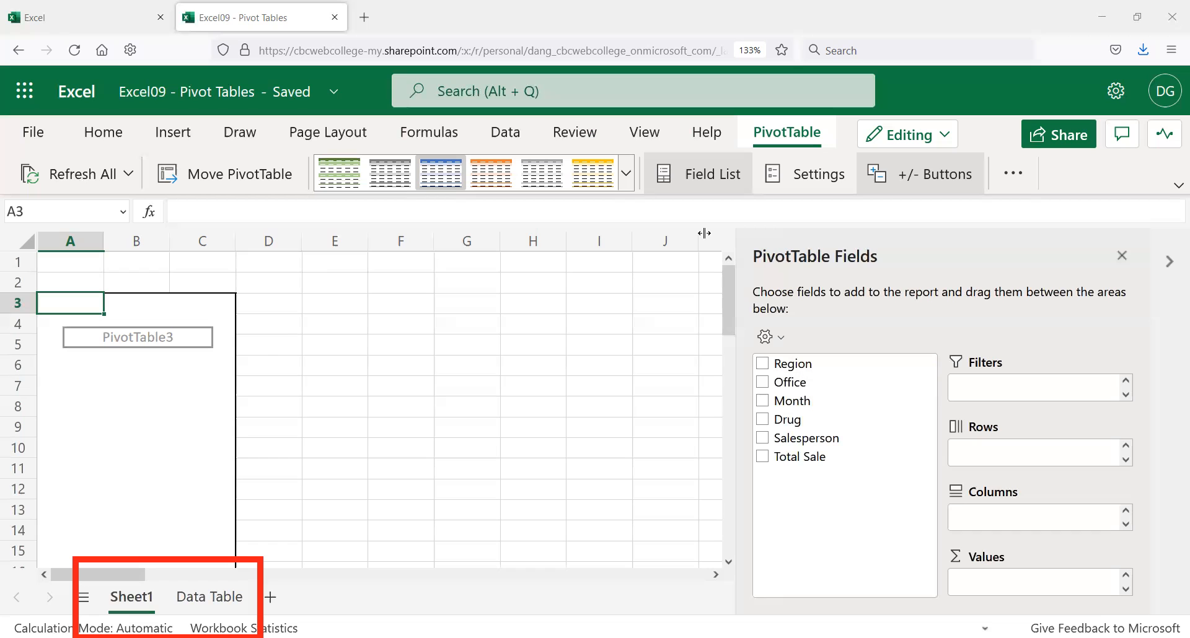
left_click(763, 383)
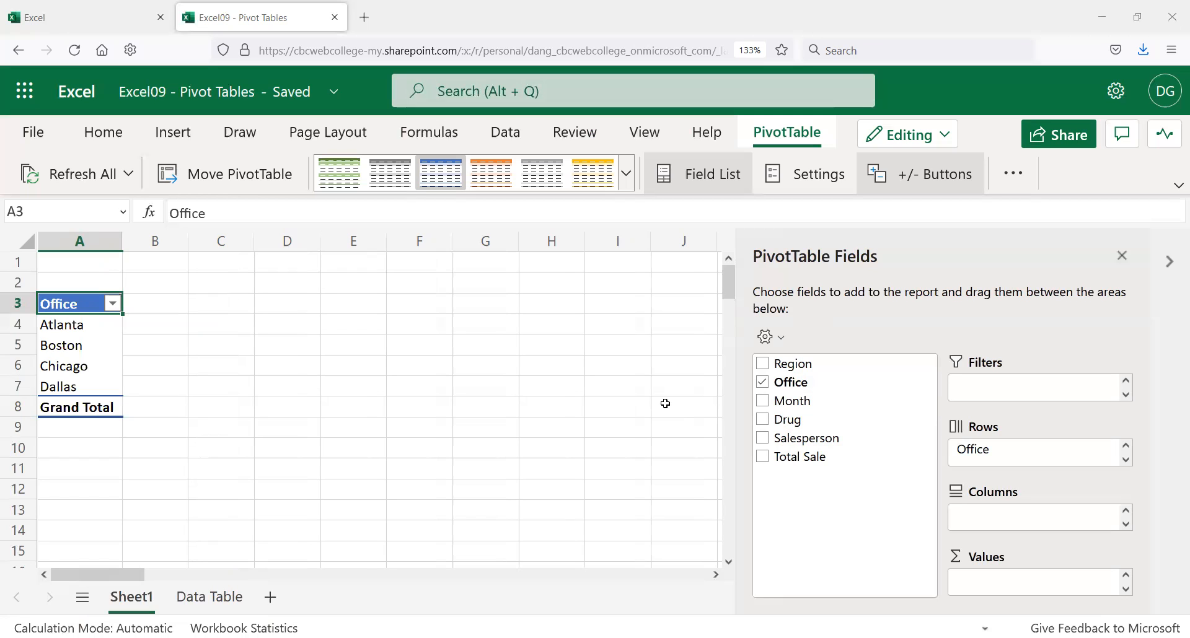
Step: Add Month and then Drug as rows under Office, summing Total Sale as values
left_click(774, 403)
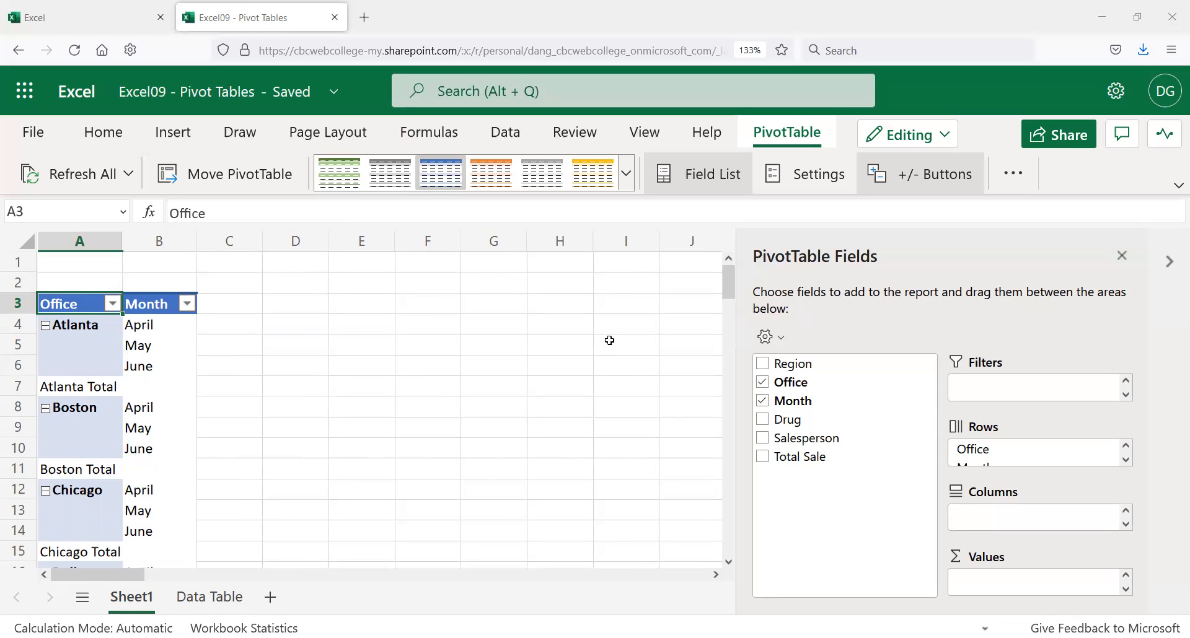
left_click(767, 458)
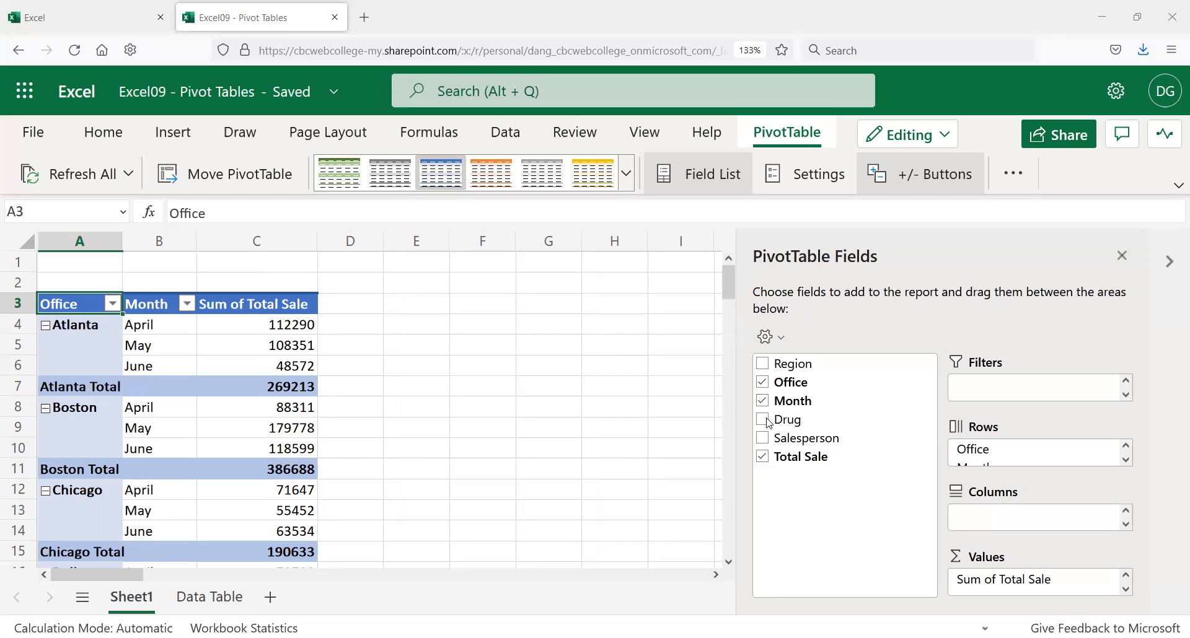
left_click(763, 419)
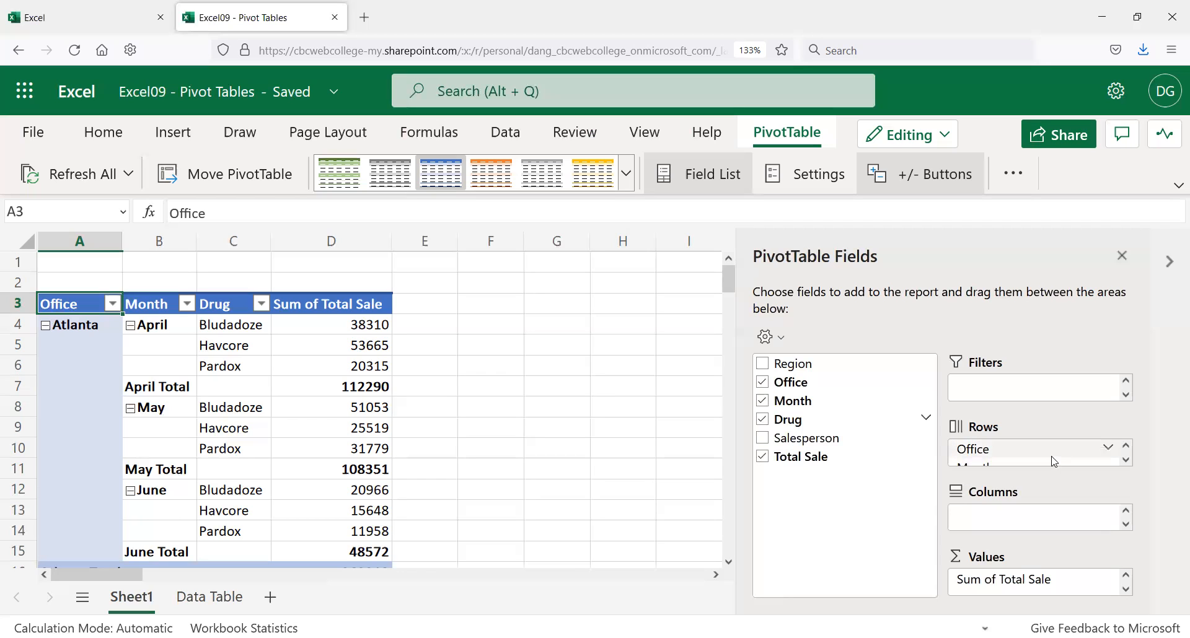
scroll(1029, 455, "down", 1)
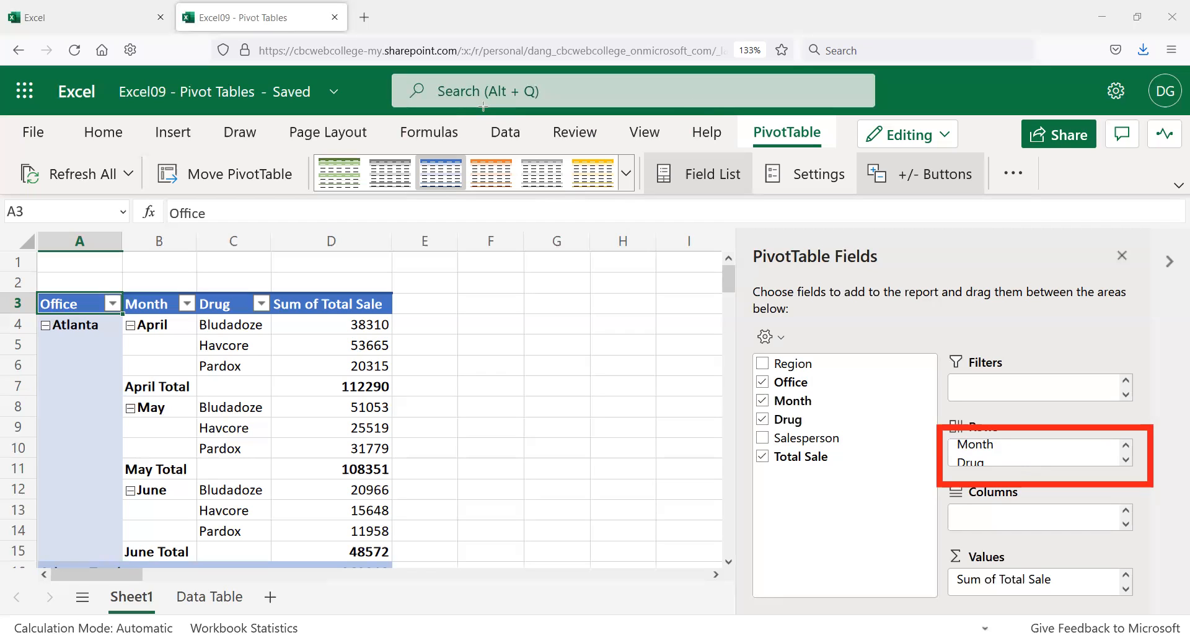
left_click(1109, 444)
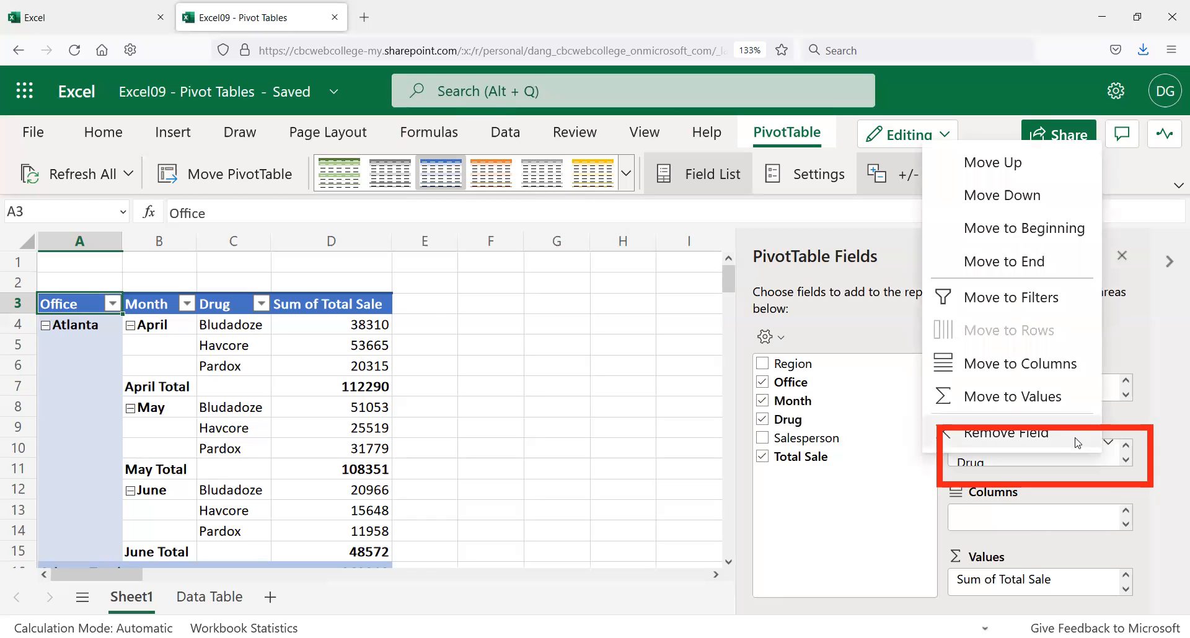
left_click(1026, 365)
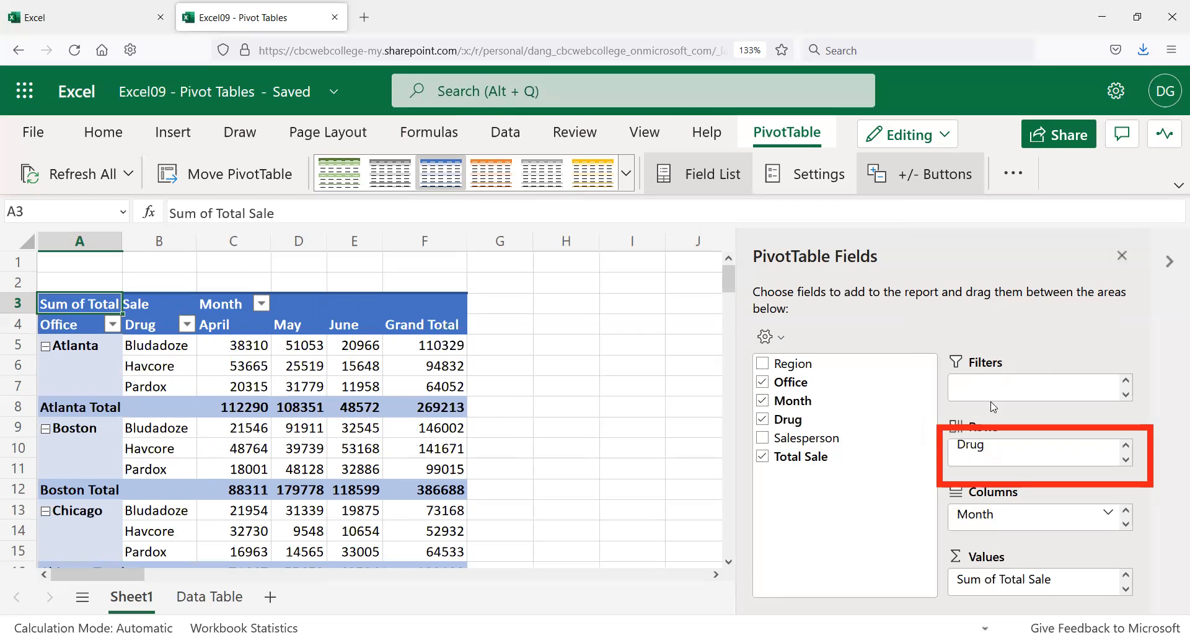
mouse_move(1012, 454)
scroll(297, 437, "down", 2)
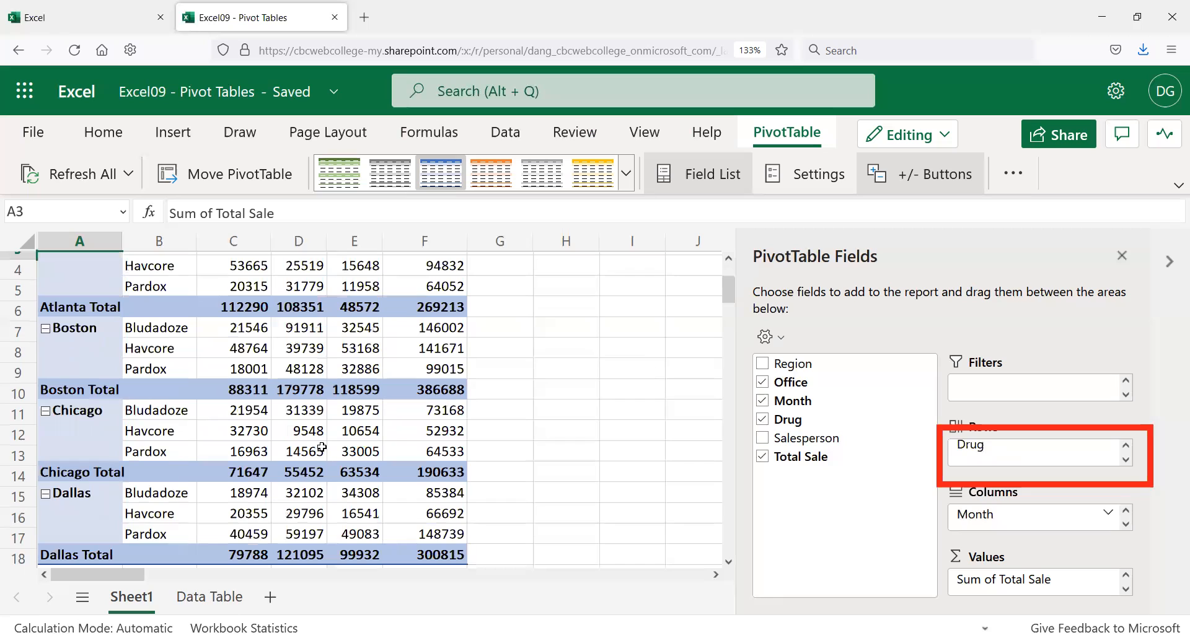
scroll(366, 428, "down", 2)
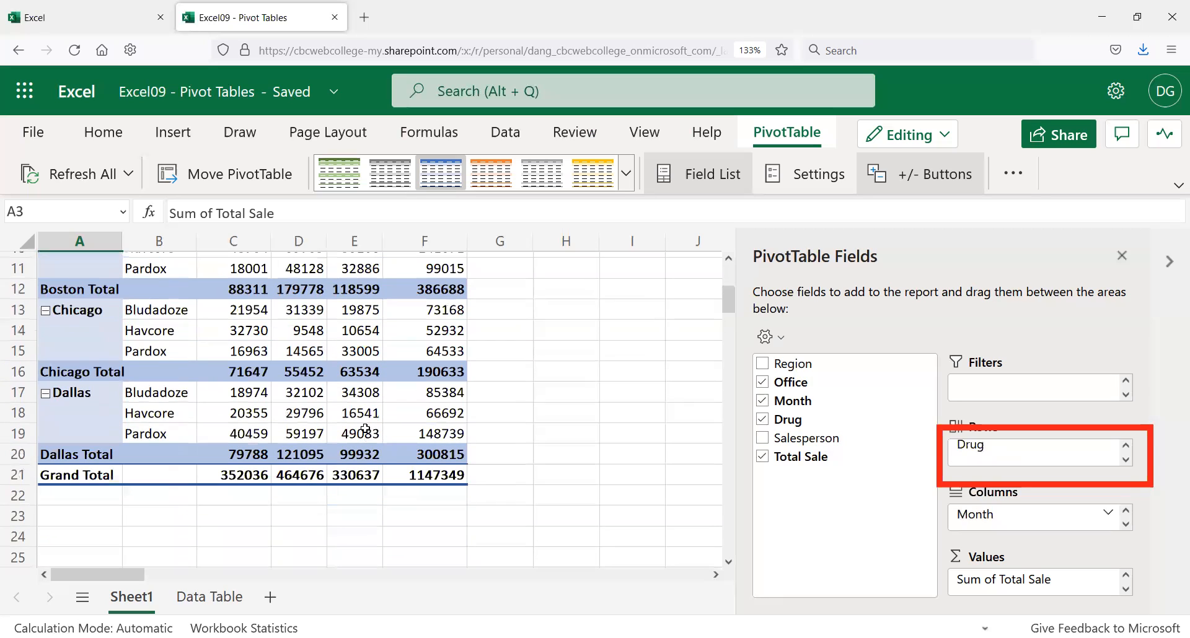
scroll(1072, 466, "up", 1)
scroll(1056, 456, "down", 1)
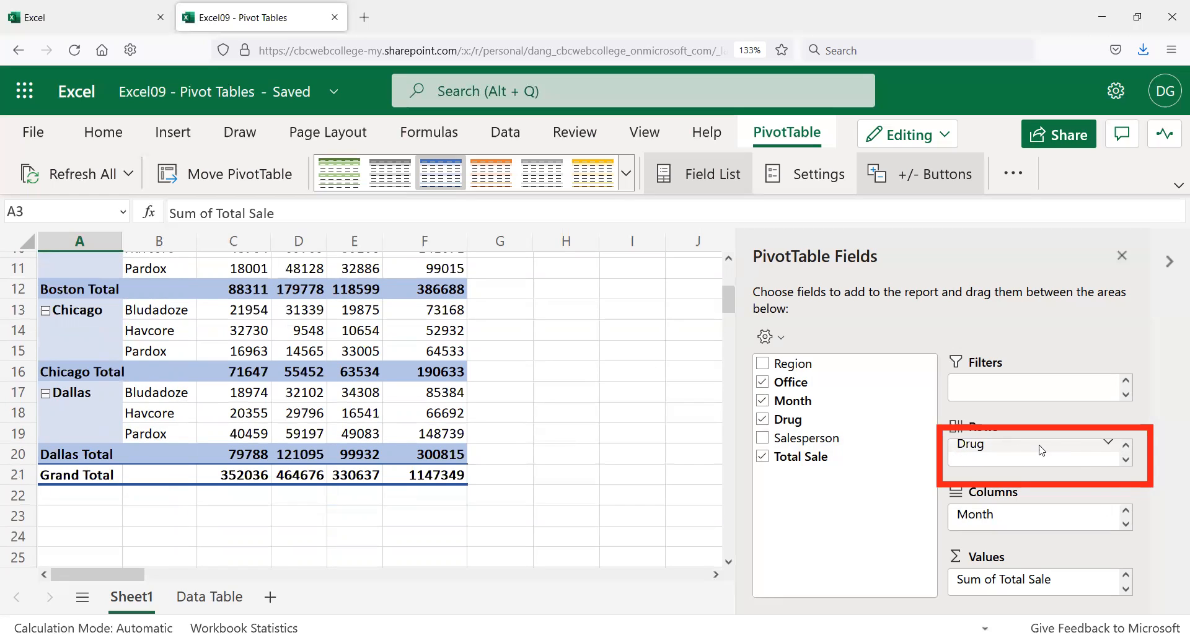
Step: Move Drug from Rows to Columns so each month splits into Bludadoze, Havcore and Pardox
left_click(1108, 445)
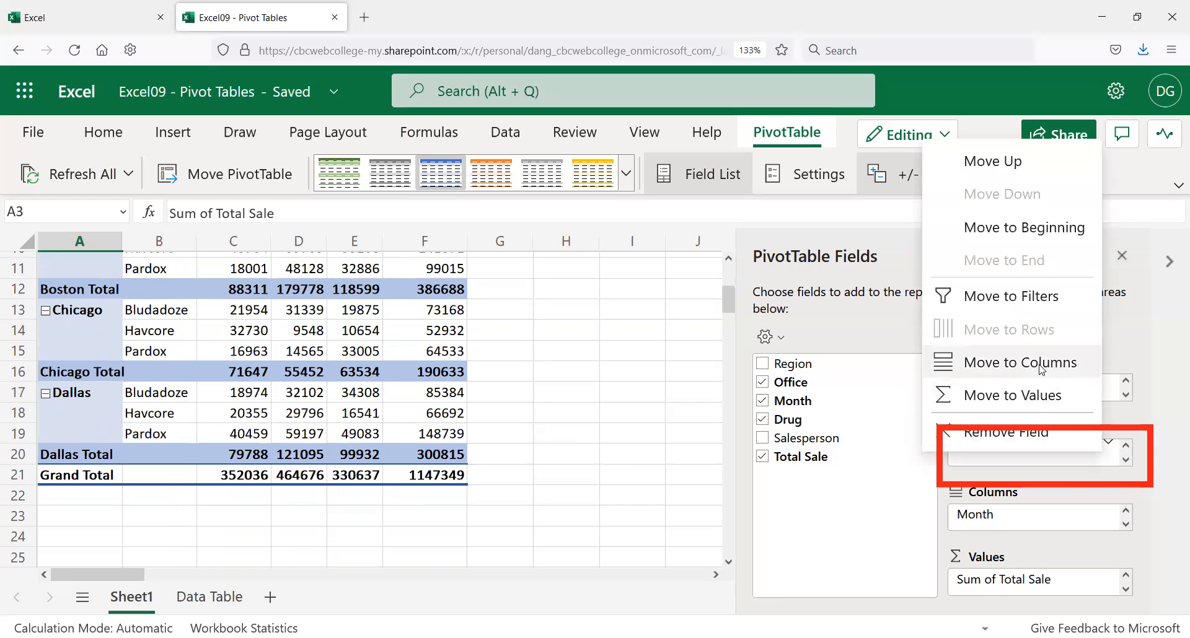
left_click(992, 363)
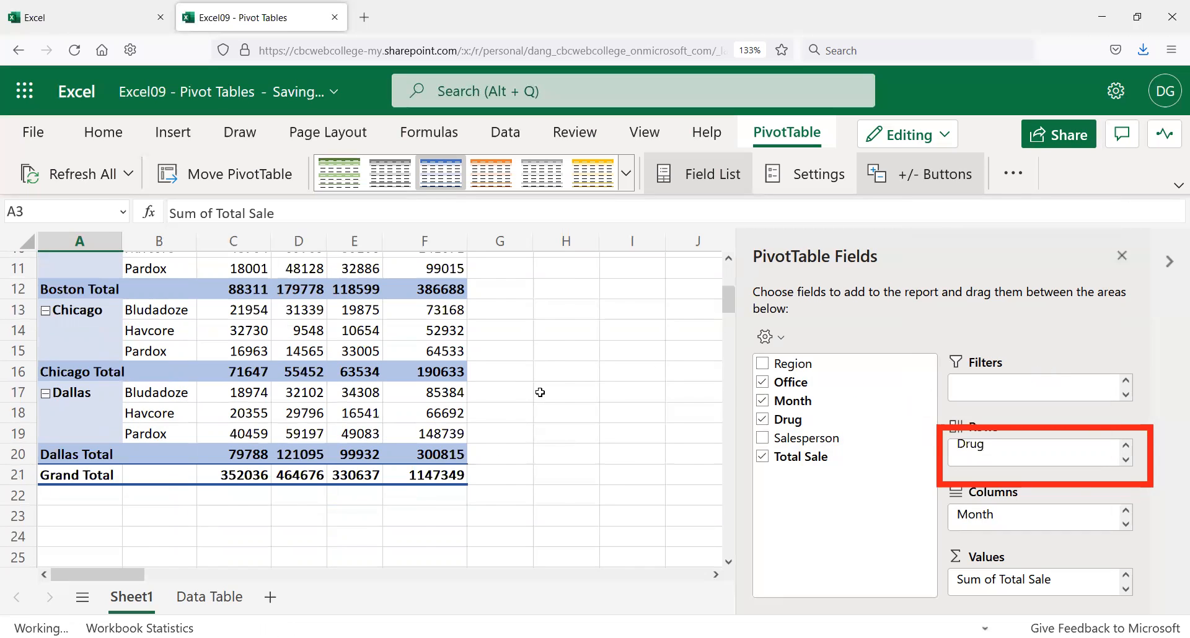
scroll(466, 413, "up", 3)
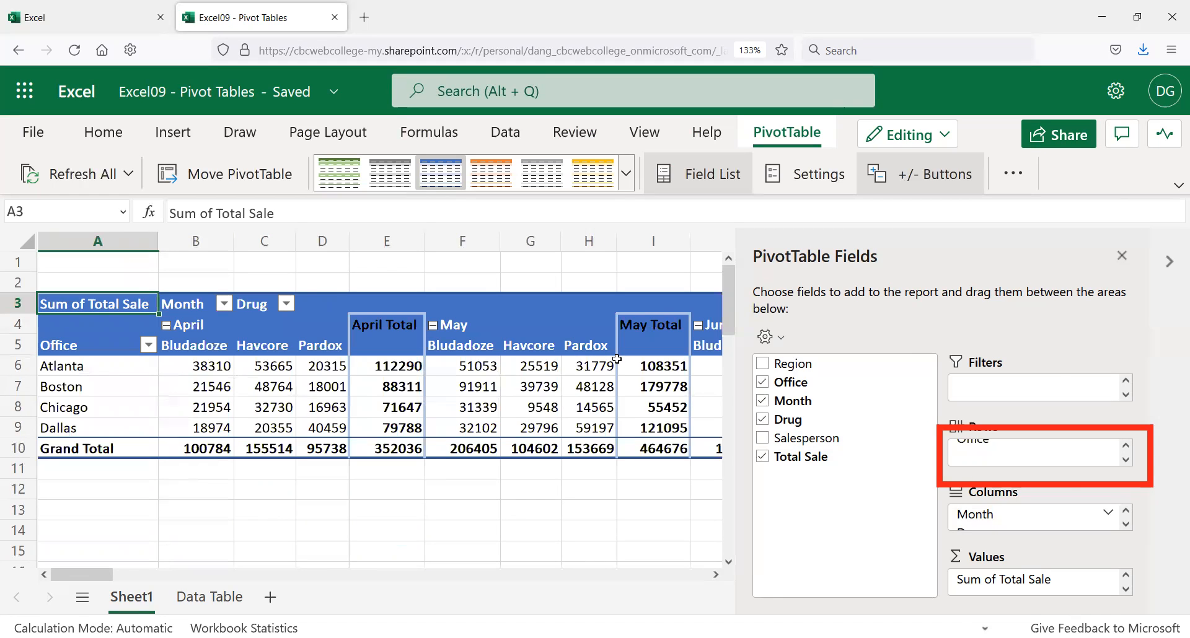
left_click(1126, 448)
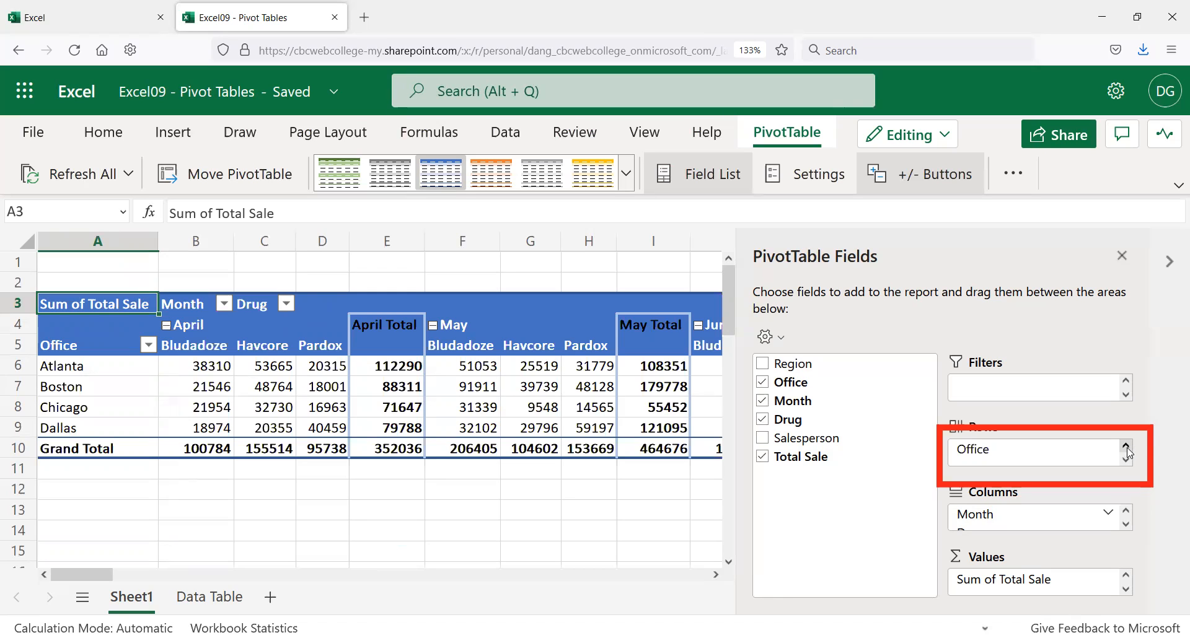
left_click(1125, 525)
left_click(1125, 512)
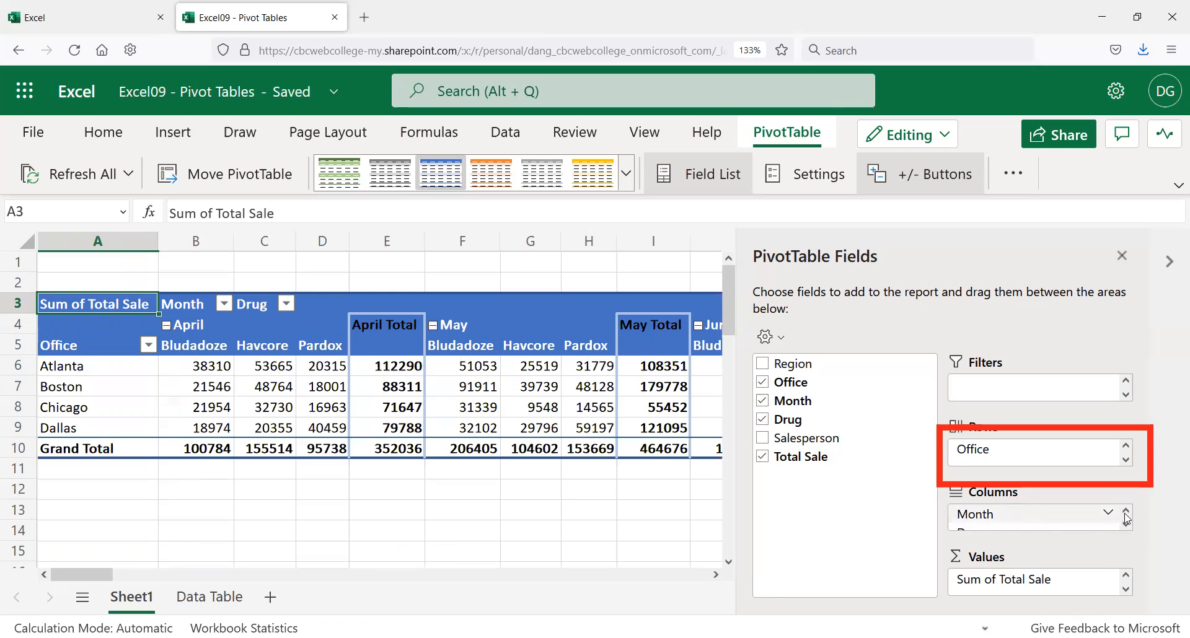
left_click(1126, 524)
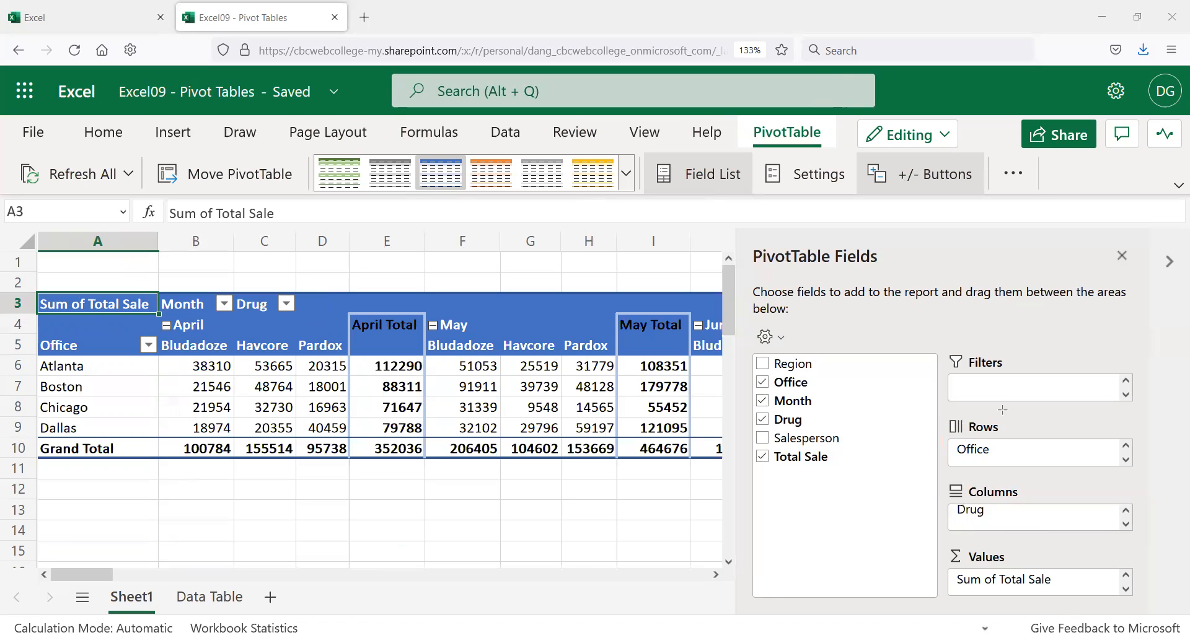
Step: Move Drug back to Rows under each Office, then reselect the pivot to restore its field list
left_click(1108, 510)
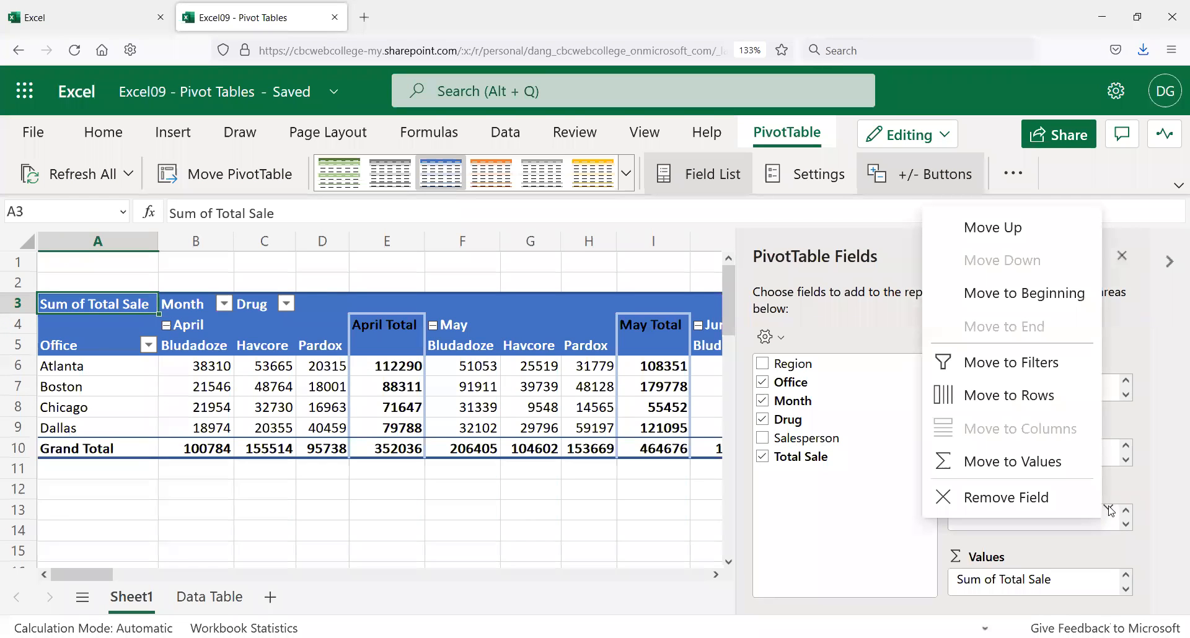
left_click(1011, 411)
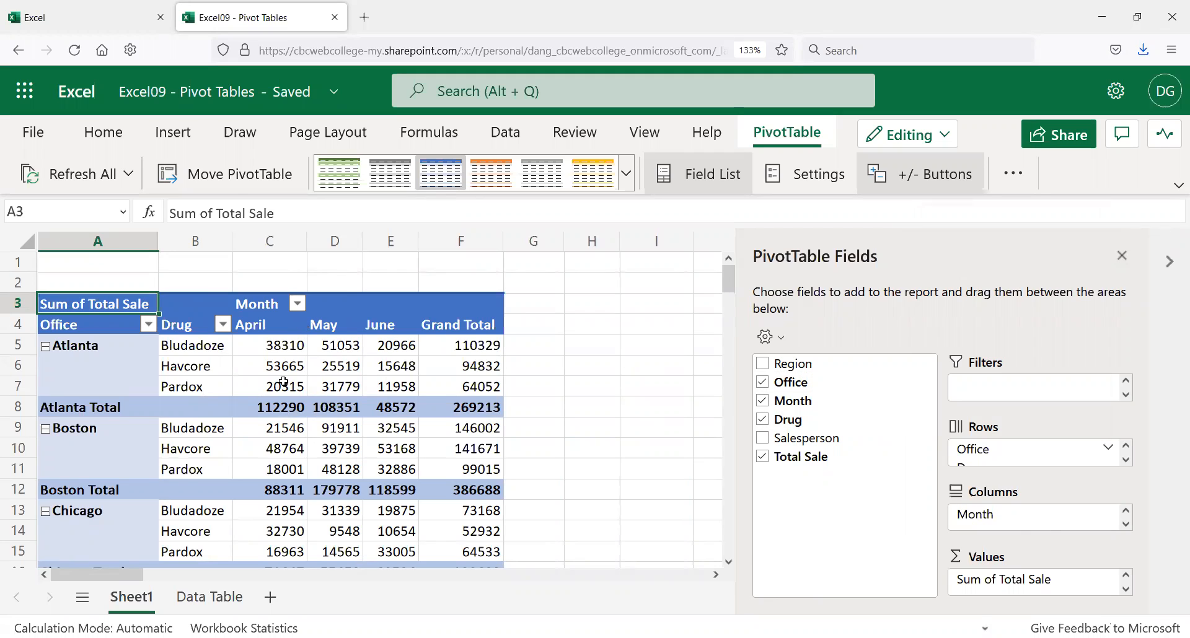
left_click(270, 244)
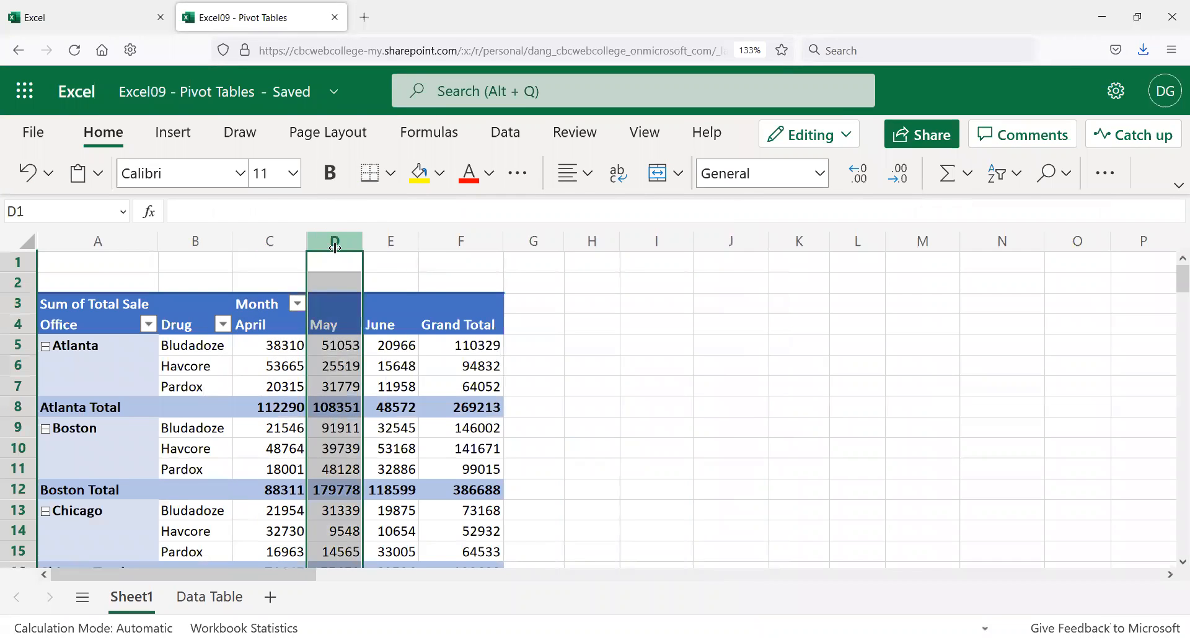
left_click(379, 241)
left_click(326, 309)
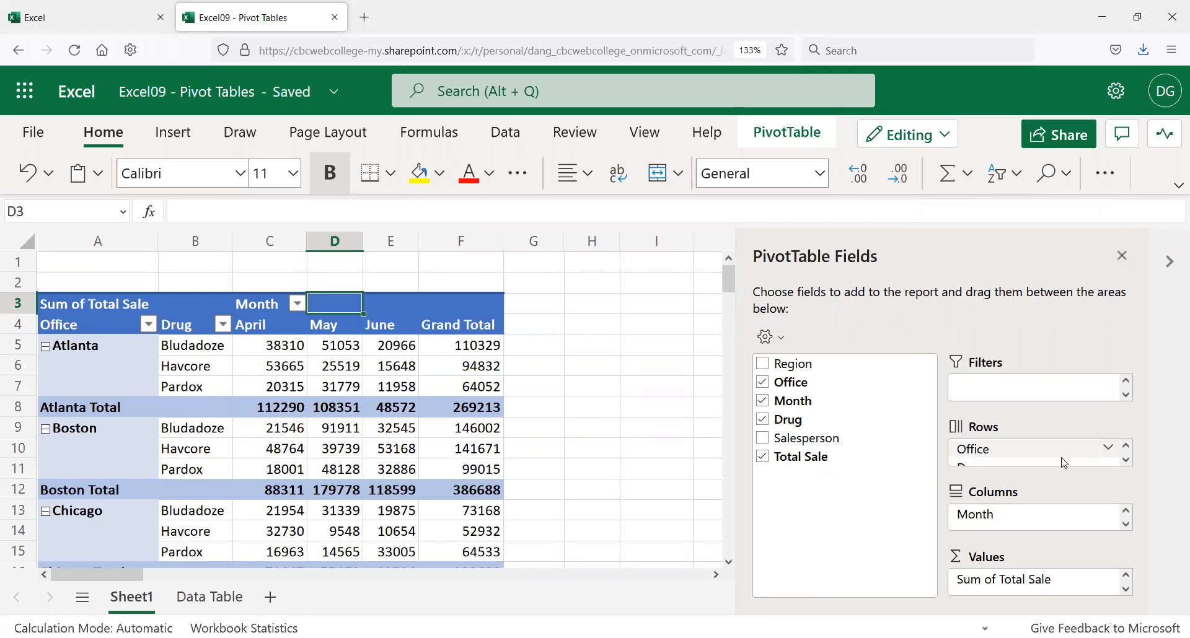
scroll(1063, 456, "down", 1)
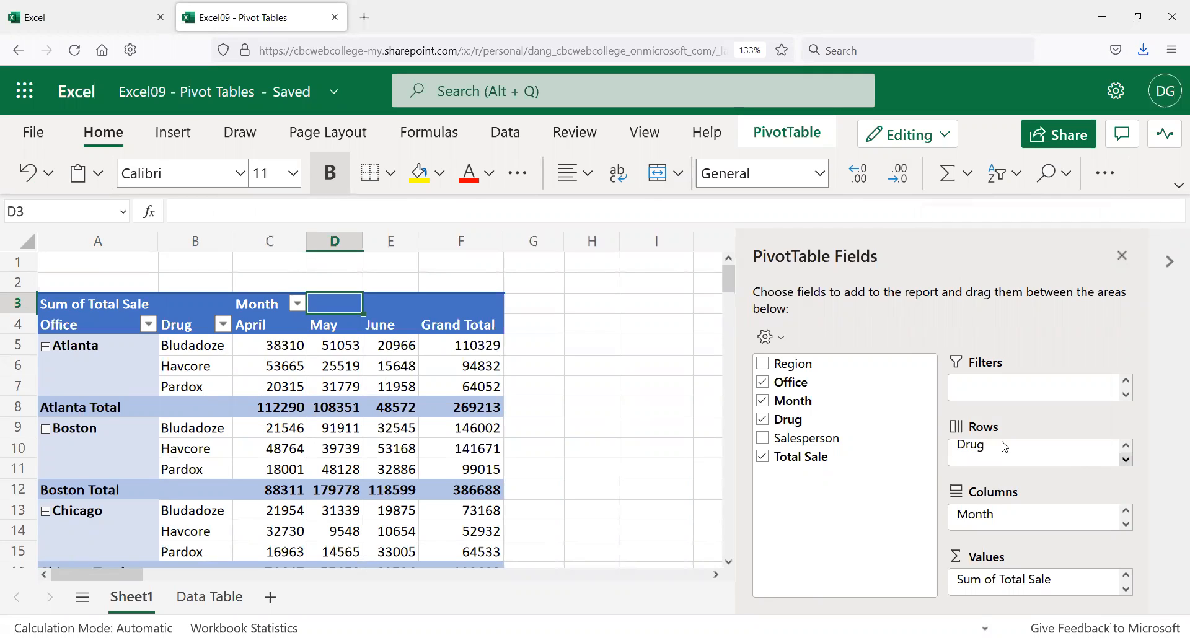
Step: Move the Drug field from Rows back to Columns under each month
left_click(1108, 444)
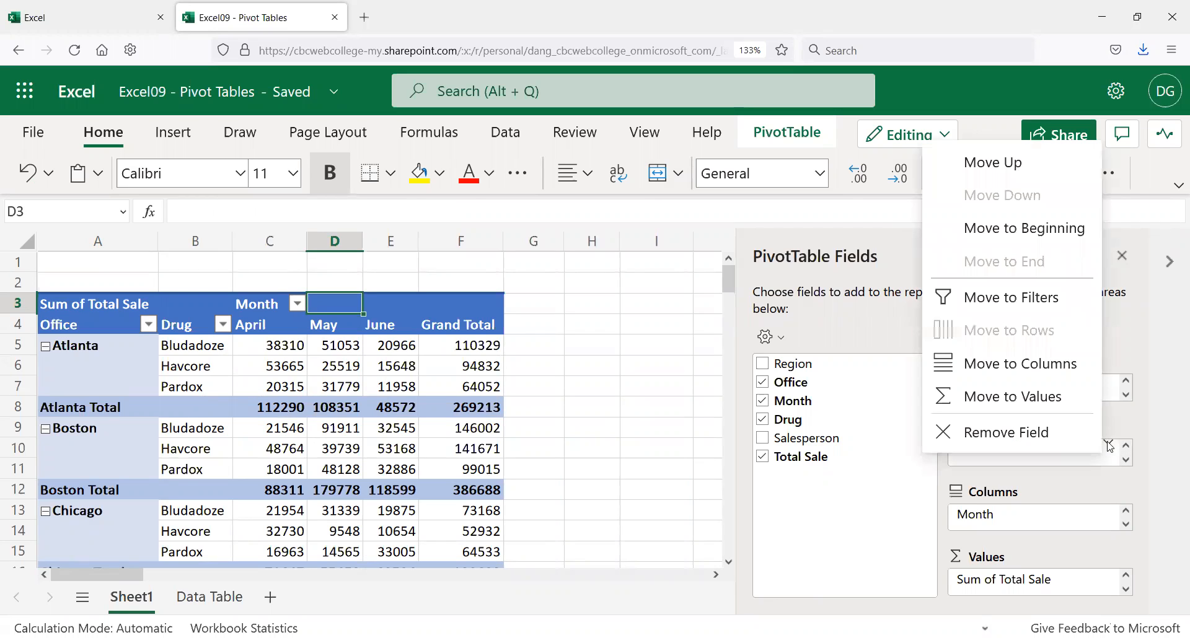
left_click(1042, 374)
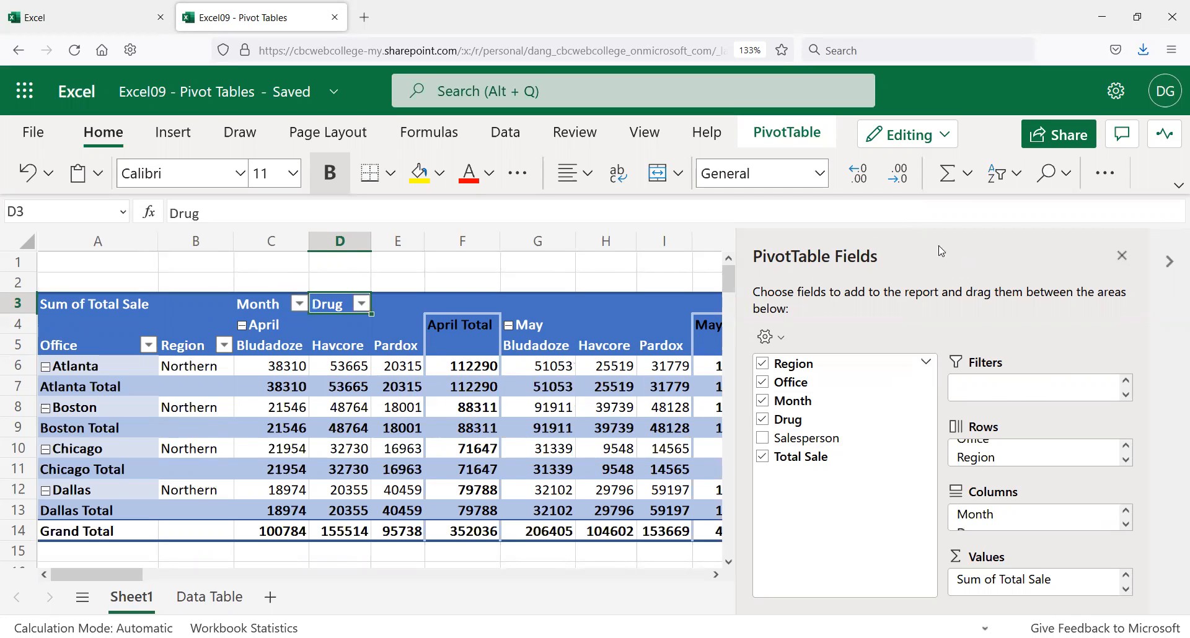
Step: Remove and re-add Region, then move it to Filters as a Region selector
left_click(763, 365)
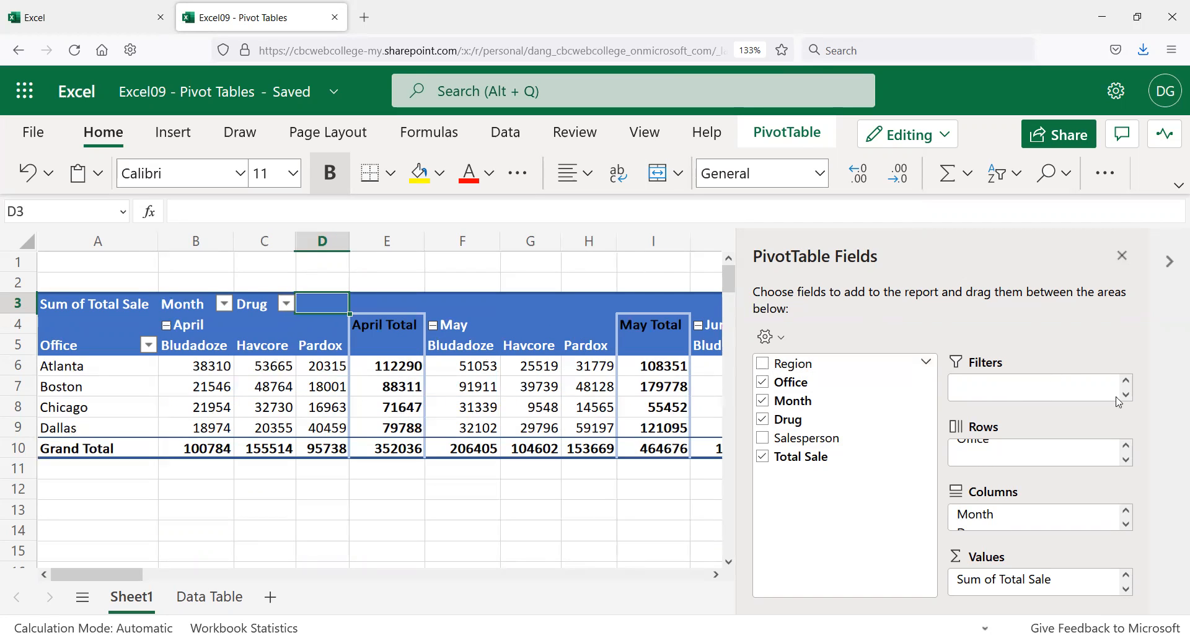
left_click(762, 364)
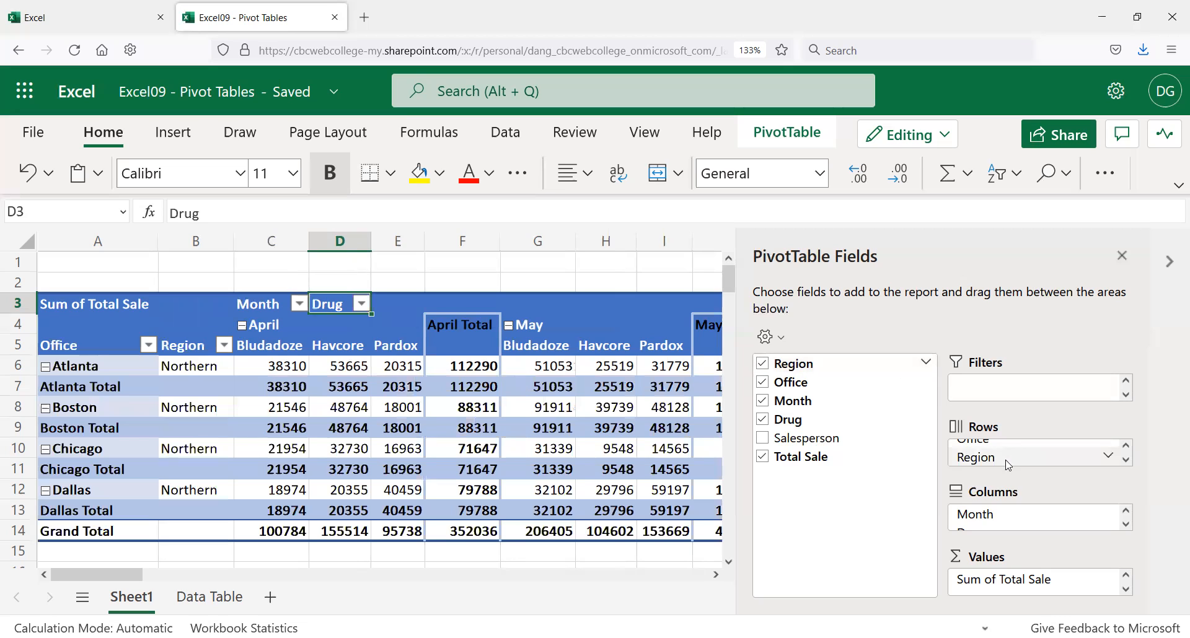
left_click(1108, 456)
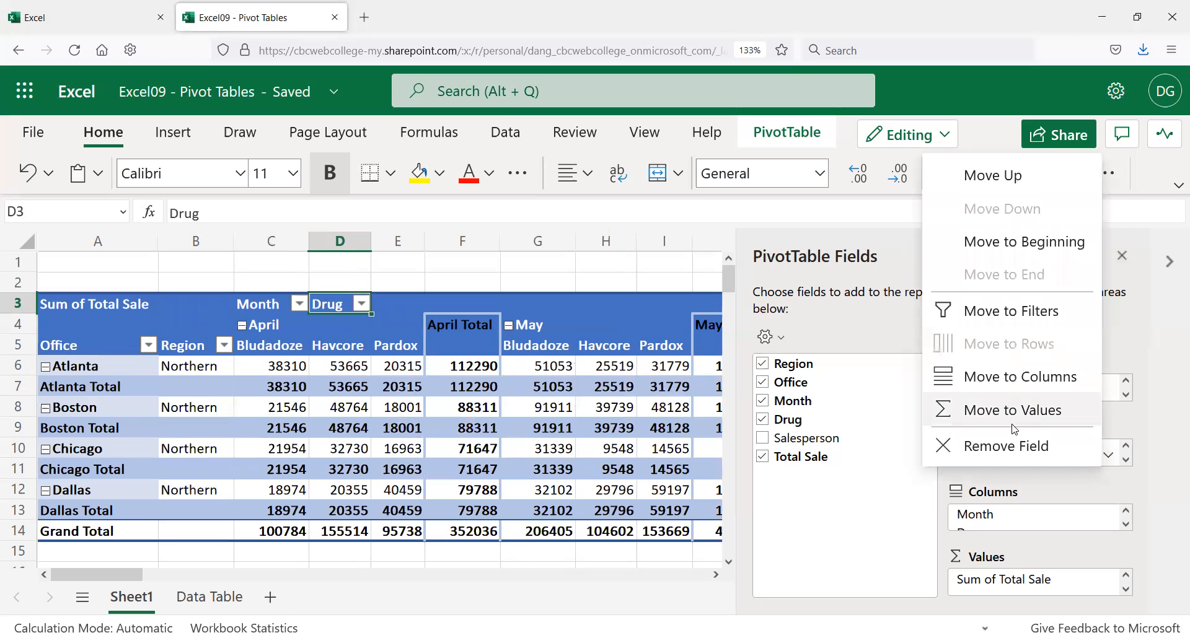
left_click(1028, 311)
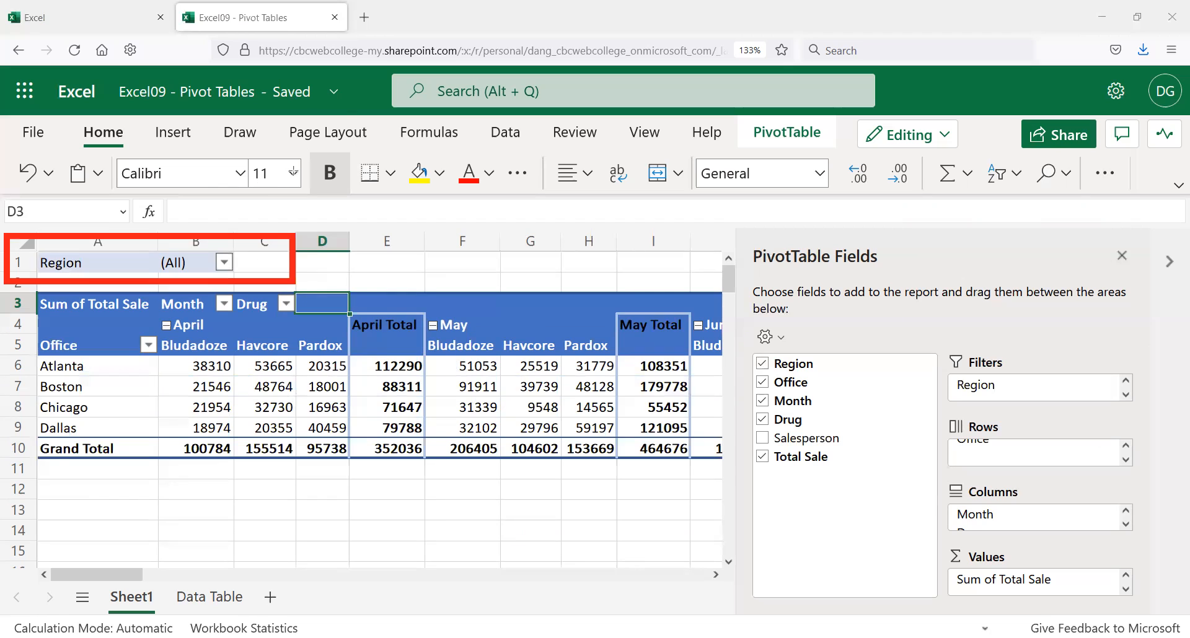
left_click(224, 265)
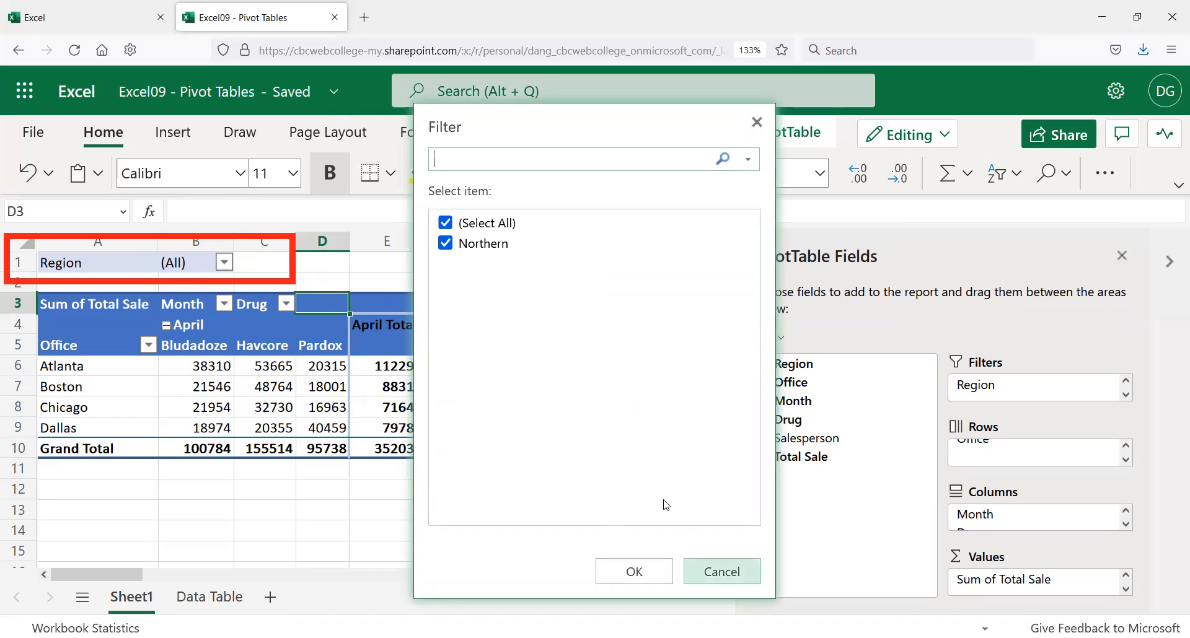
left_click(712, 570)
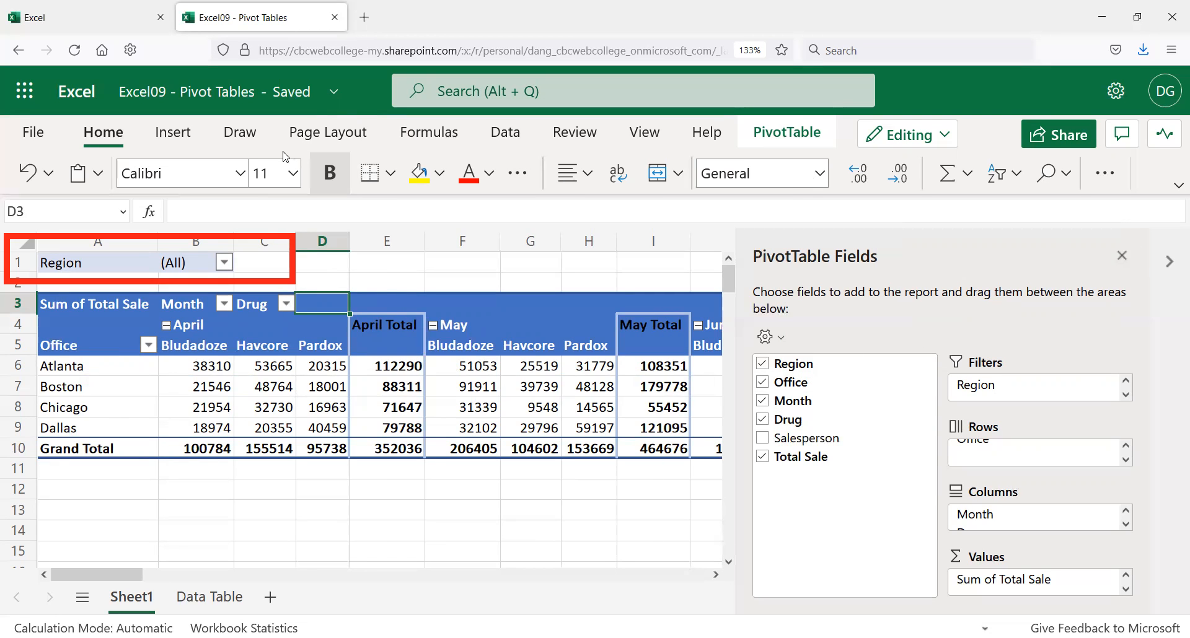
left_click(306, 339)
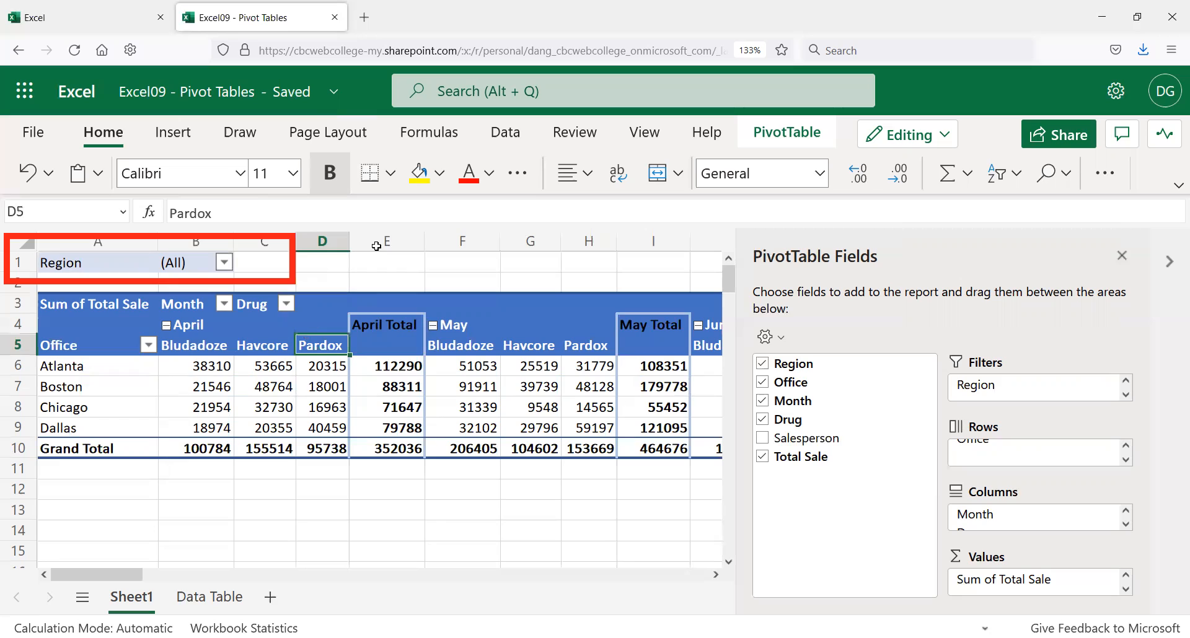
left_click(437, 312)
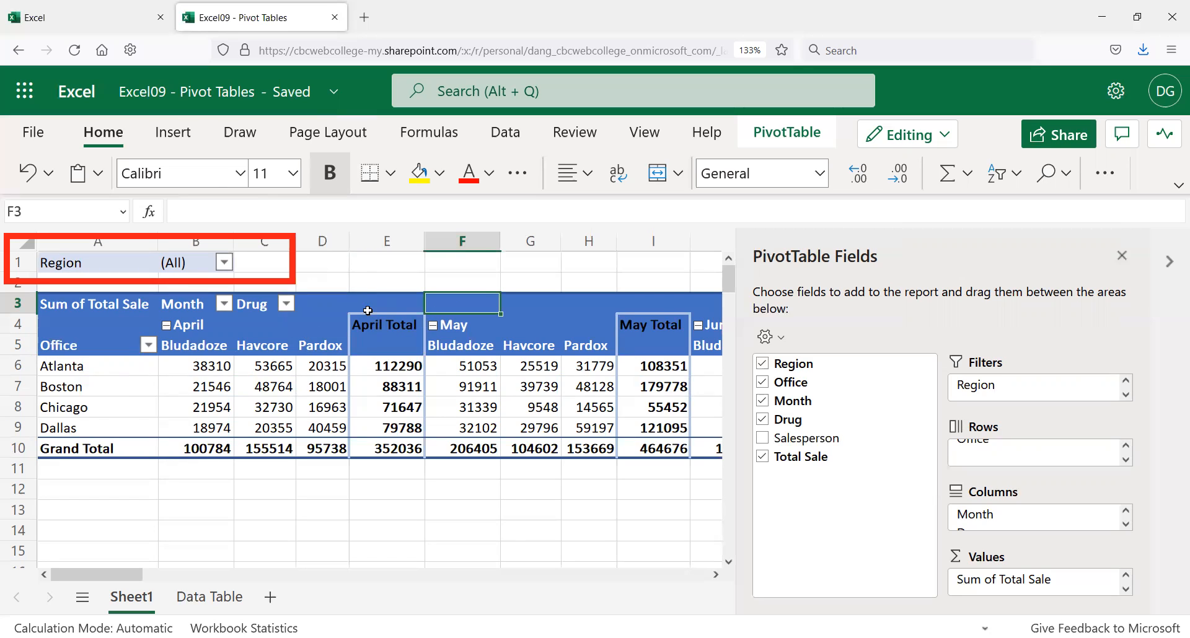
left_click(373, 306)
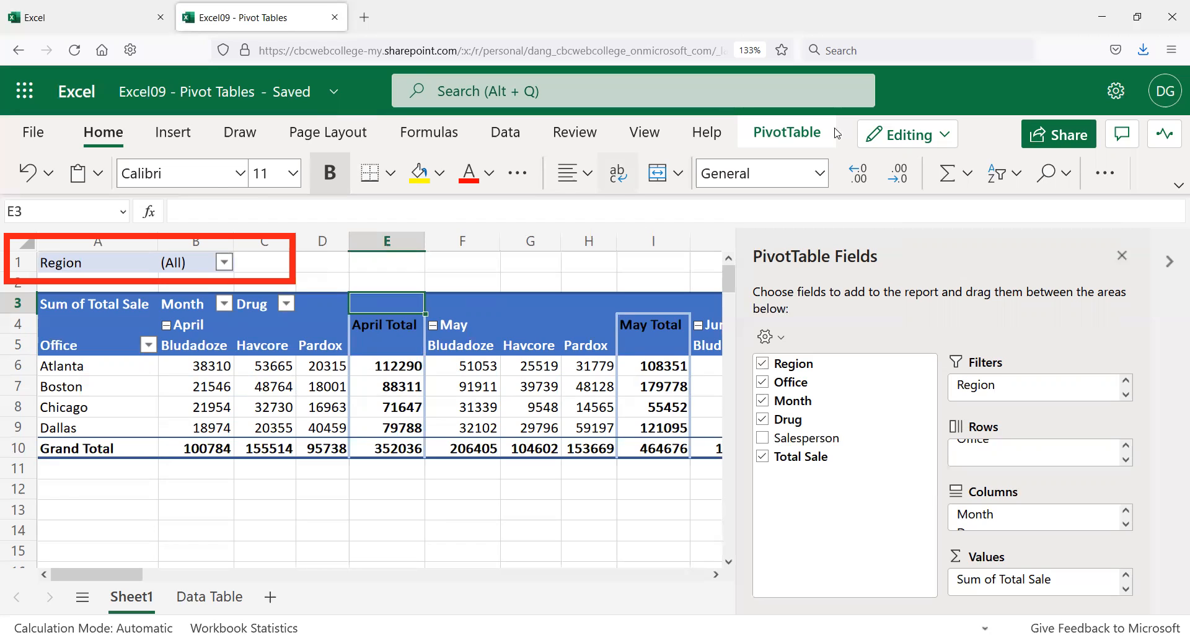
Step: Refresh all pivot data, confirm Southern appears in the Region filter, and hide the field list
left_click(815, 137)
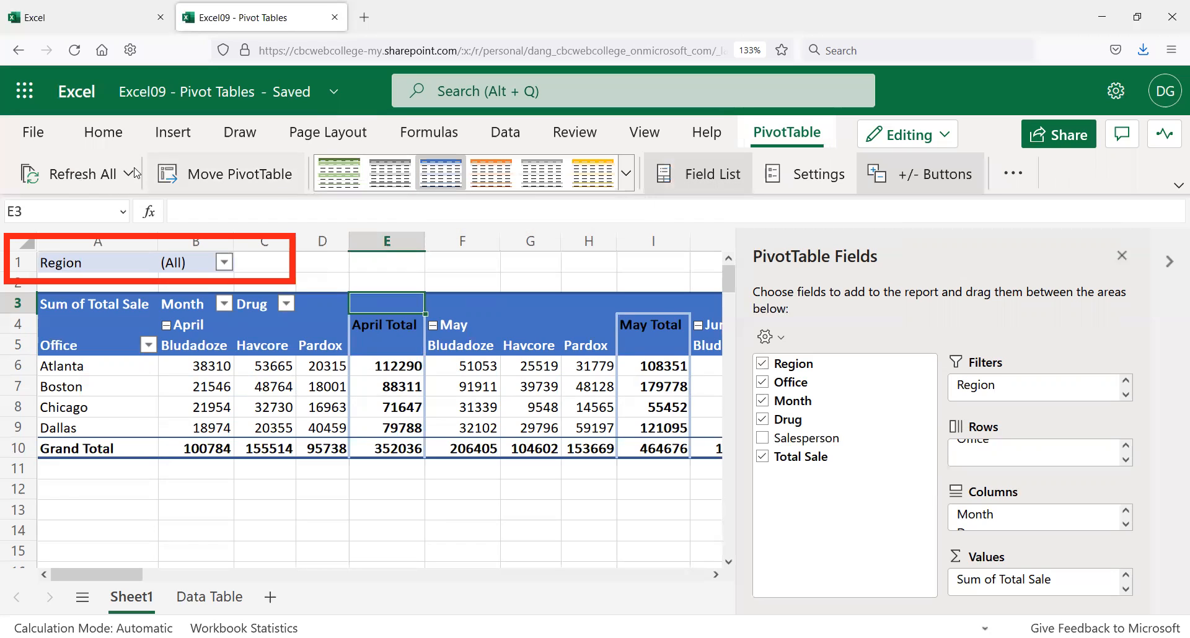
left_click(59, 178)
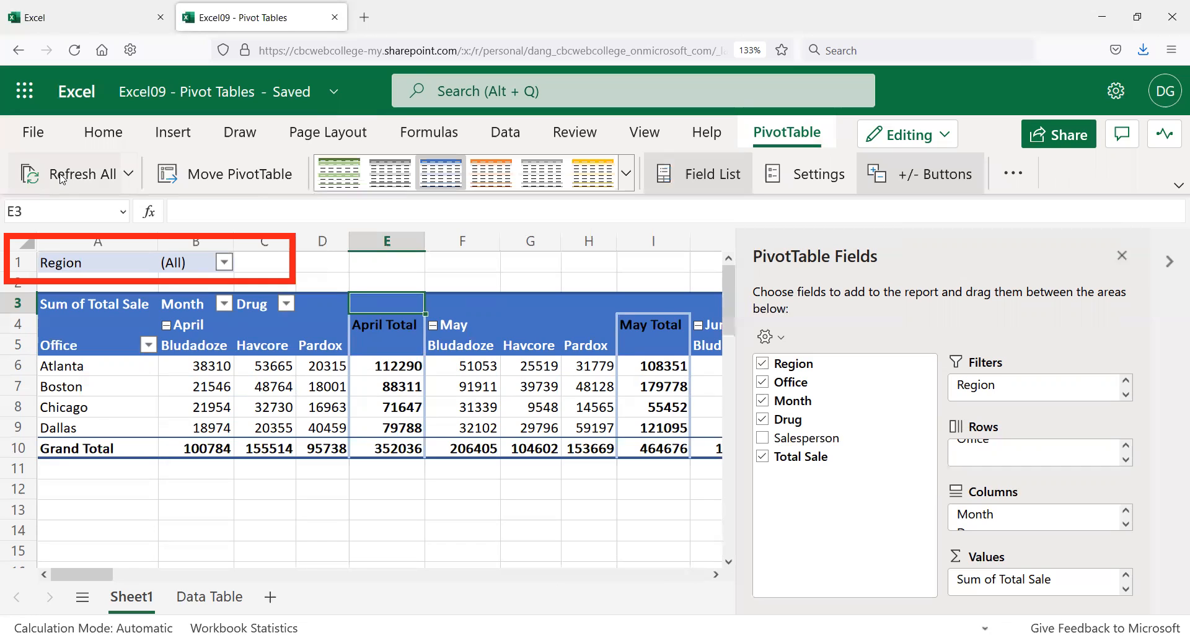
left_click(230, 267)
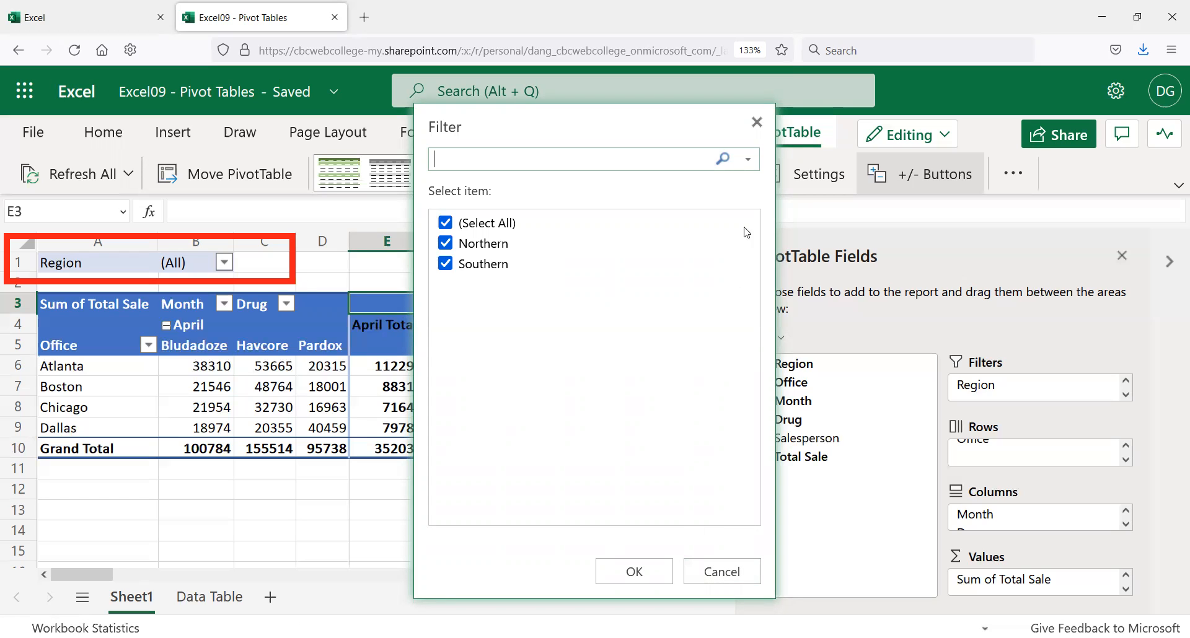
left_click(757, 122)
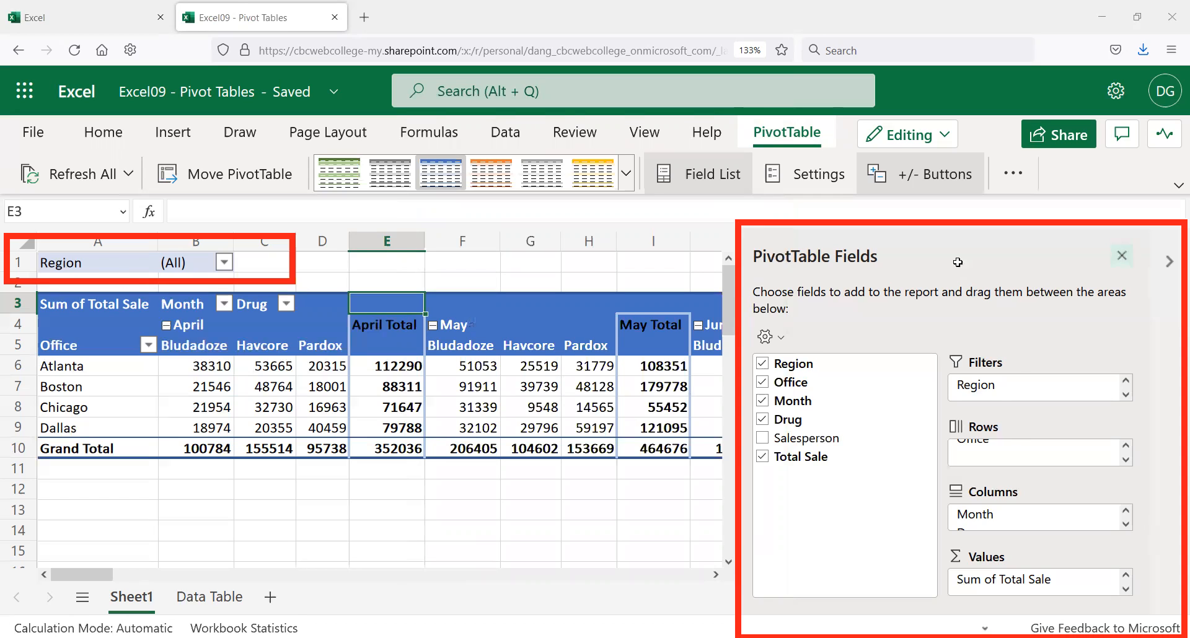
left_click(1122, 256)
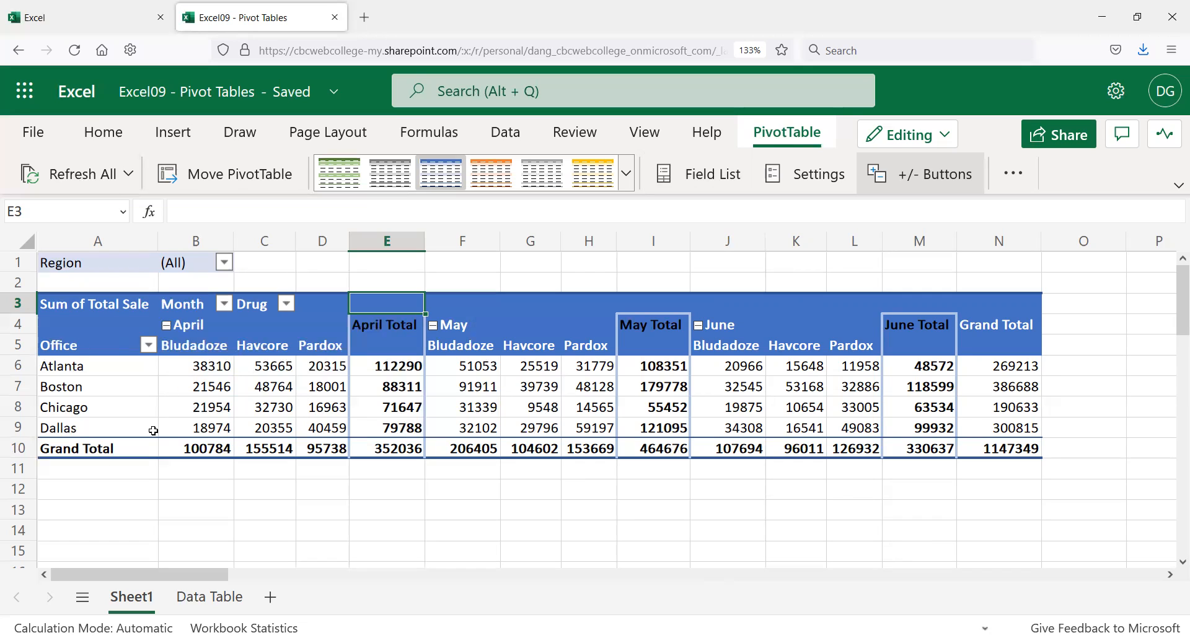
Step: Format the pivot sales figures in B6:N9 as Accounting, e.g. April Total $352,036.00
left_click_drag(204, 361, 999, 447)
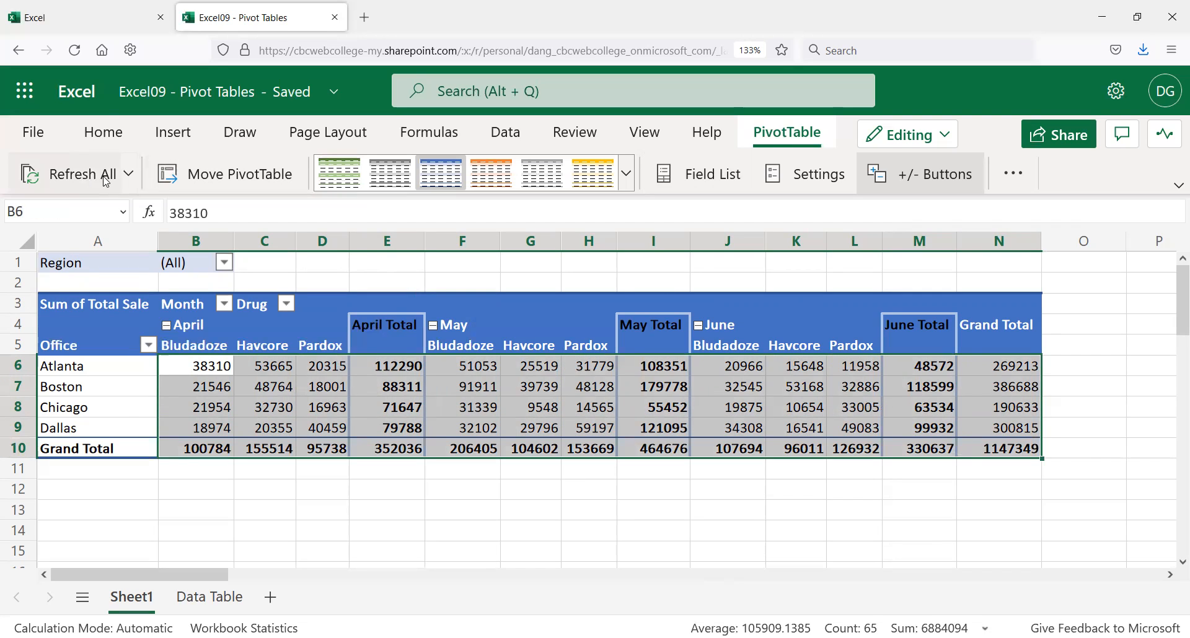
left_click(107, 135)
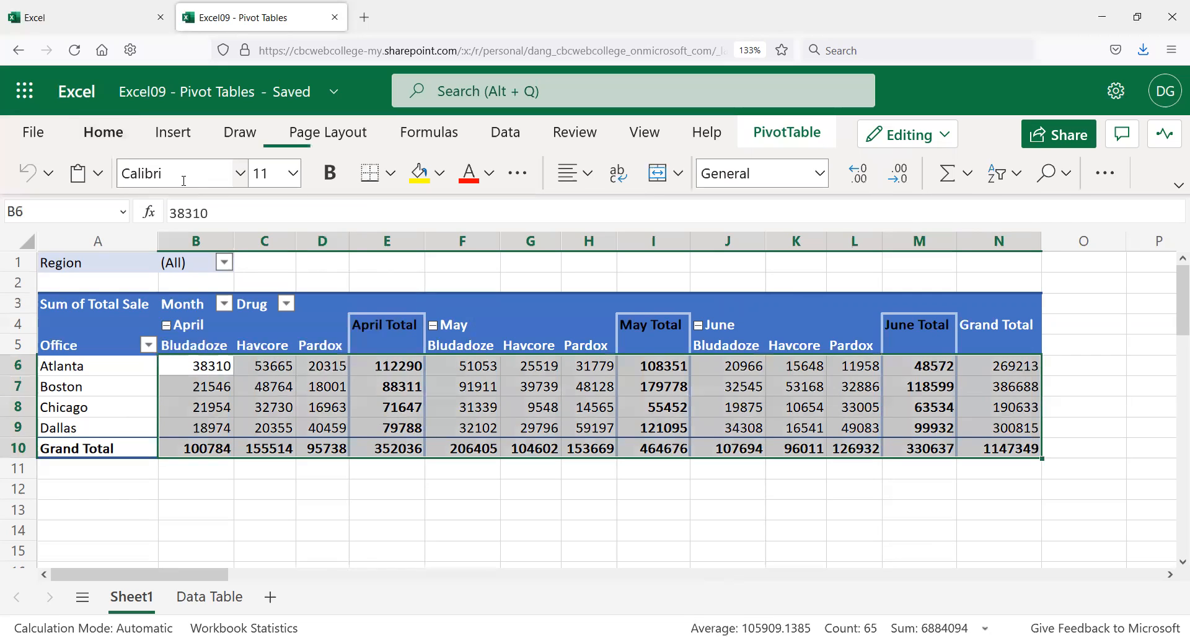
left_click(819, 174)
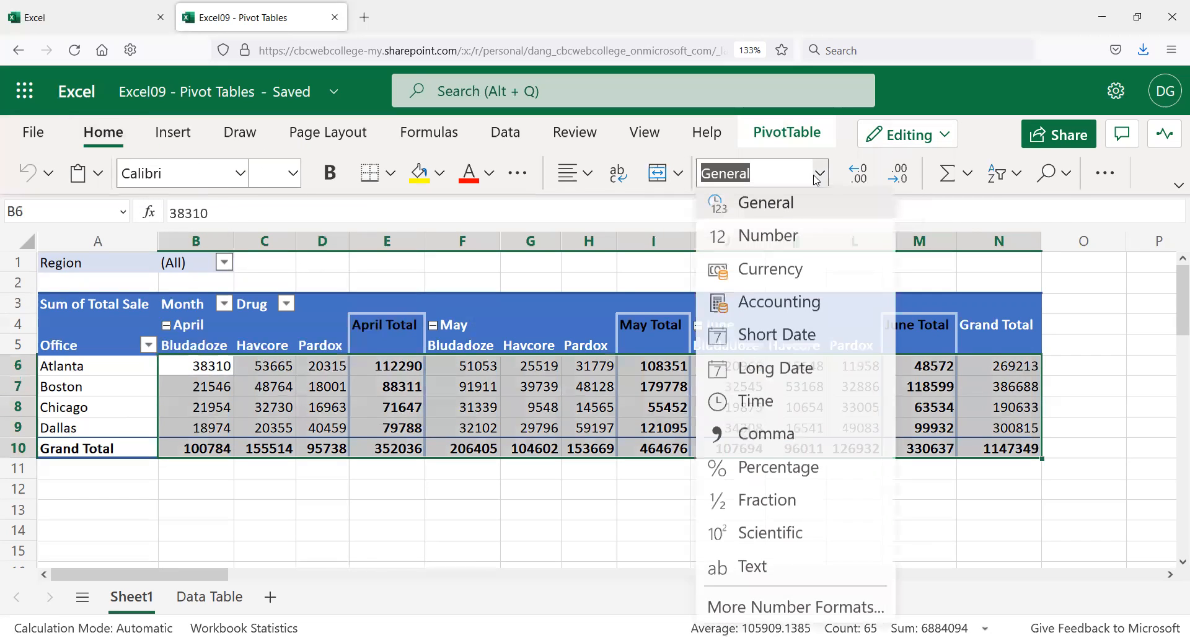
left_click(767, 305)
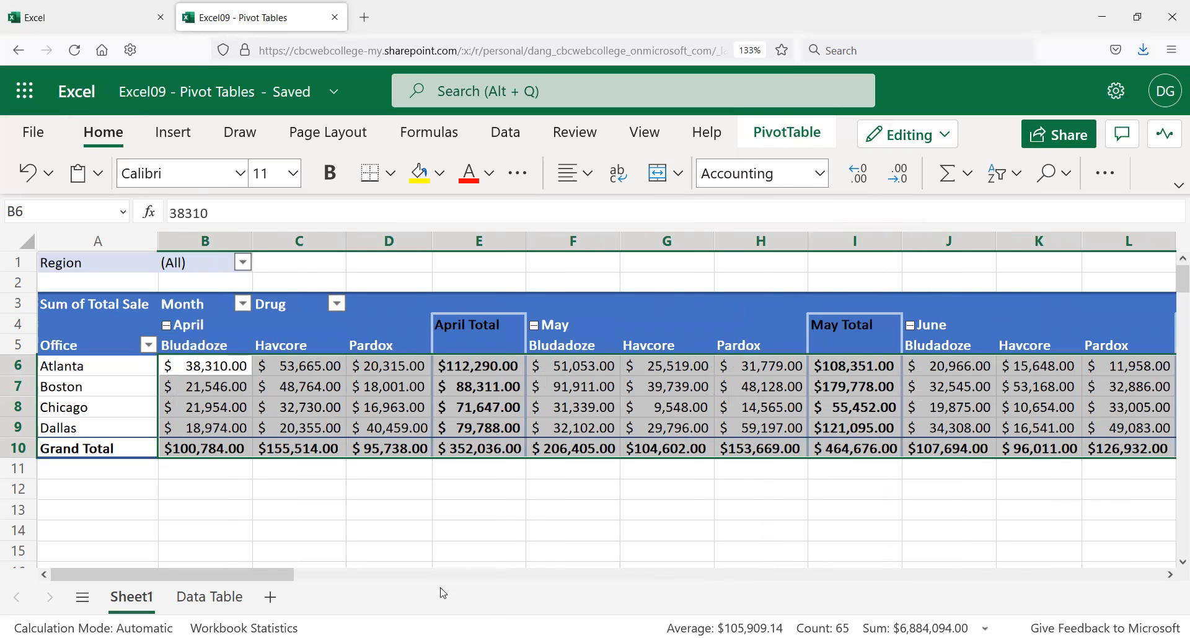
left_click_drag(286, 575, 237, 568)
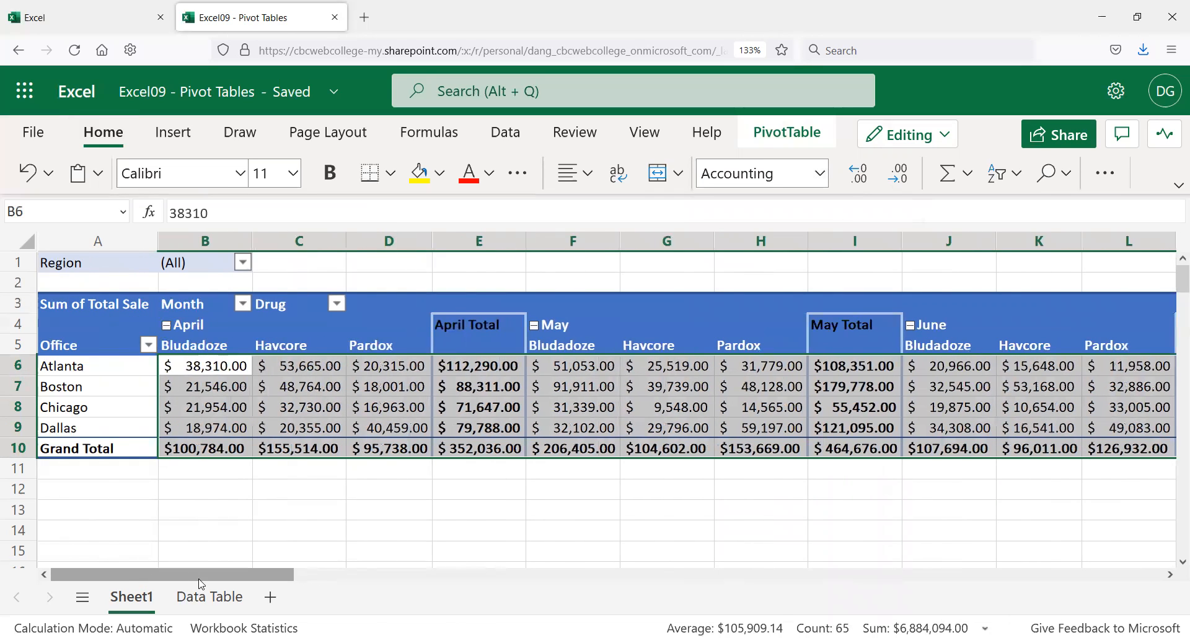
Step: Rename the Sheet1 tab to 'Full Pivot Table' and click cell C1 to deselect
double_click(138, 595)
left_click_drag(460, 356, 385, 352)
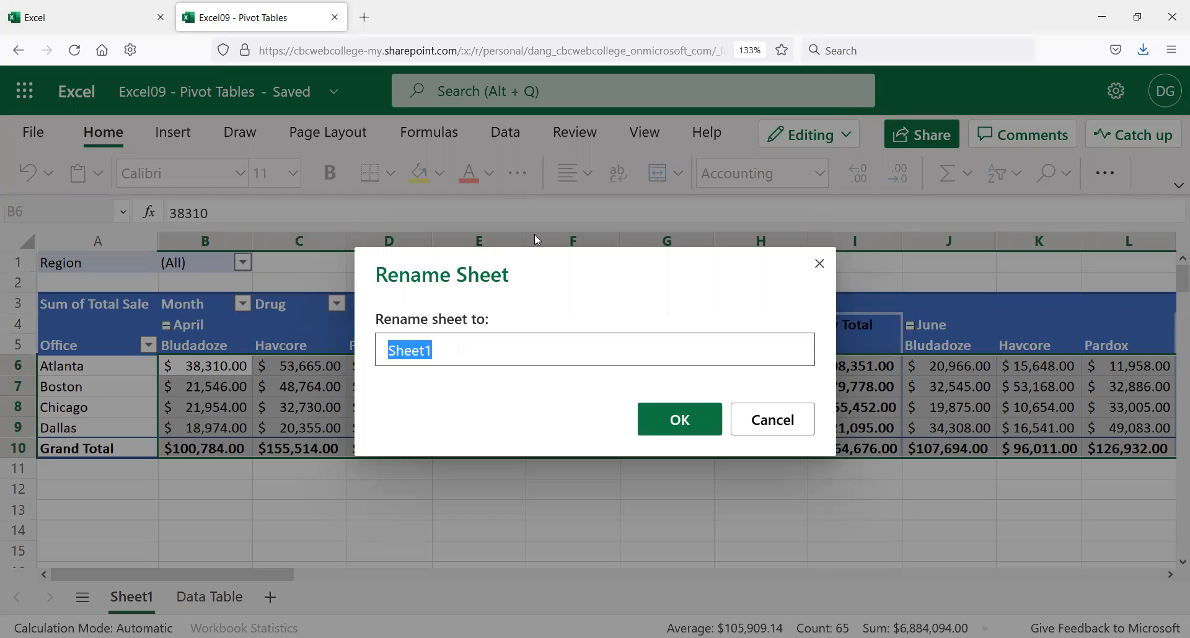
type("Full Pivot Table")
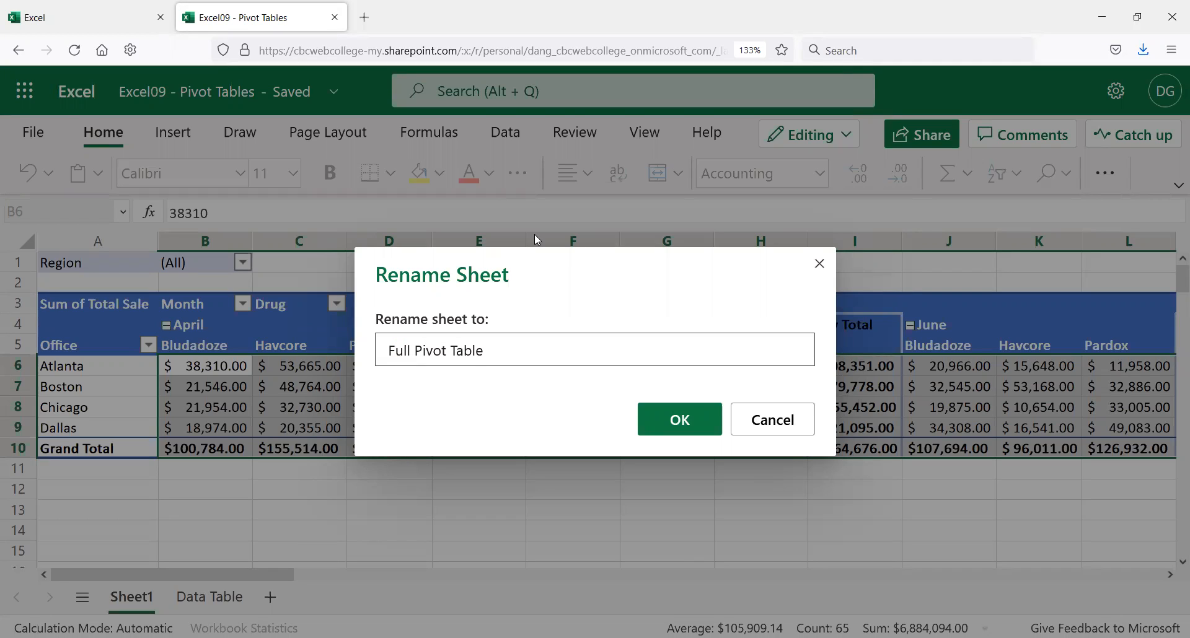
left_click(687, 414)
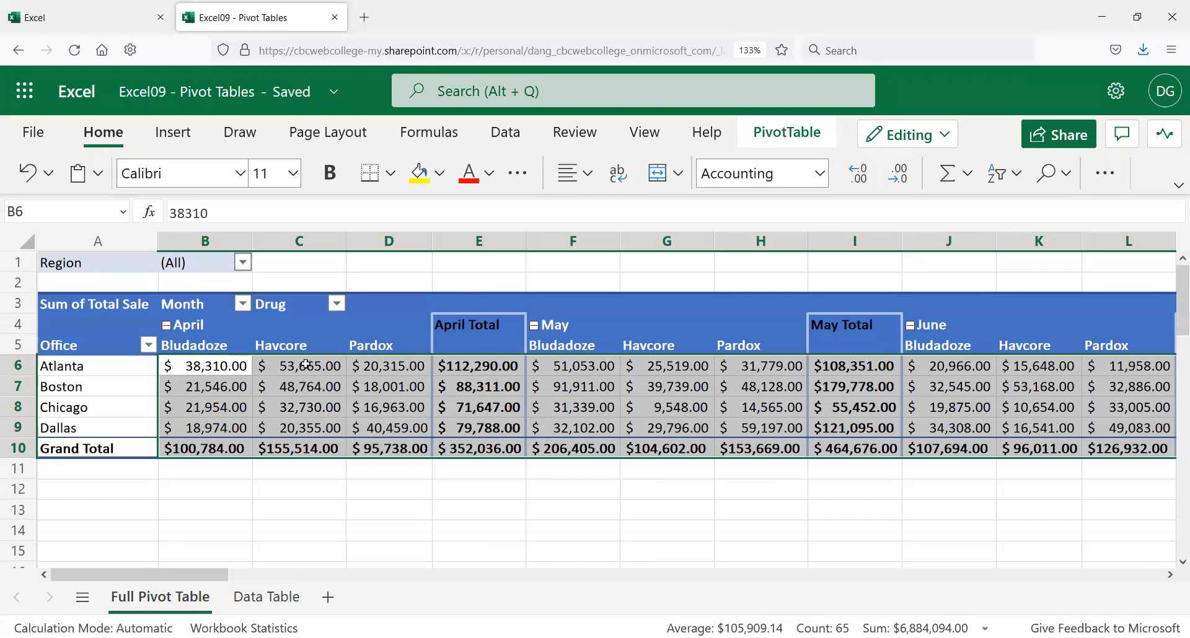
left_click(274, 263)
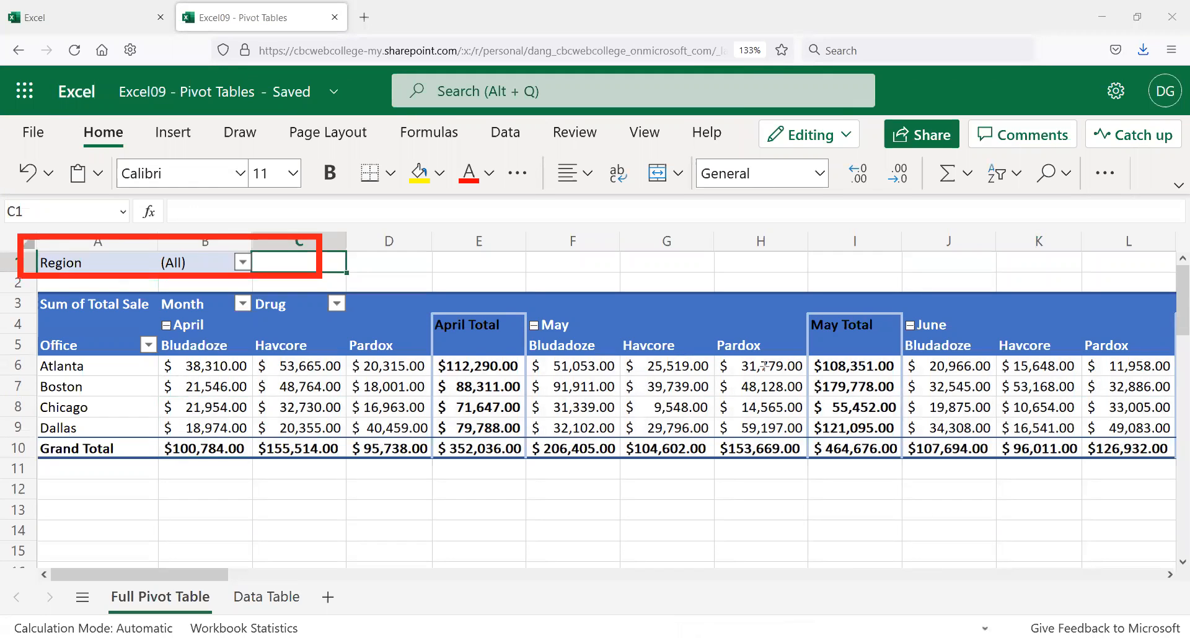
left_click(243, 262)
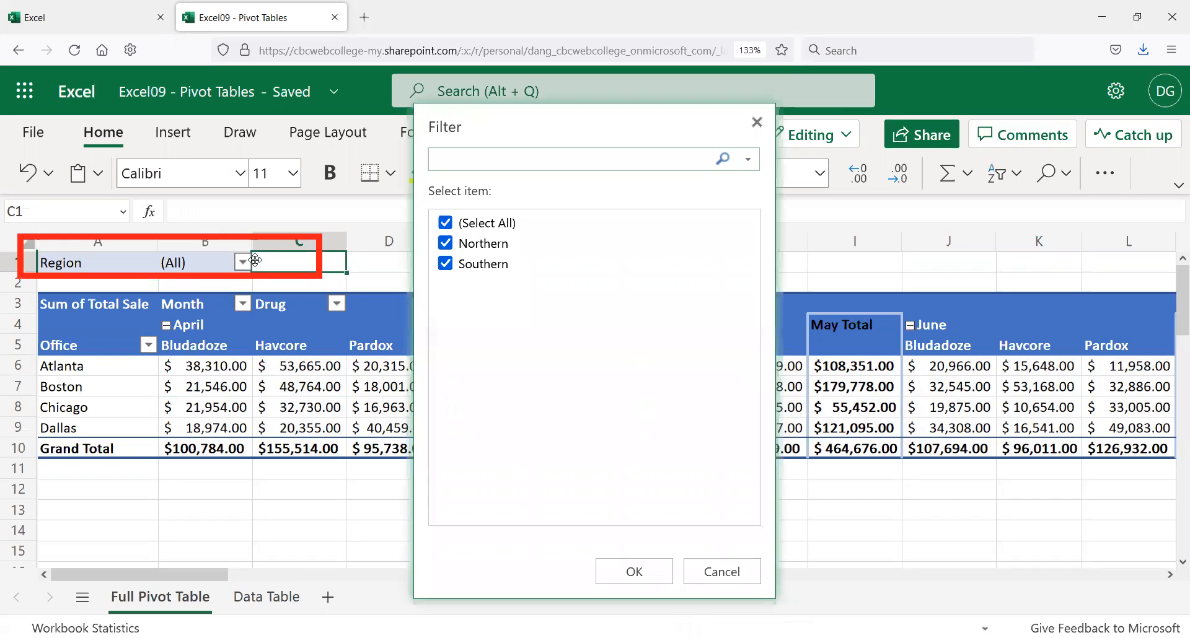
left_click(445, 265)
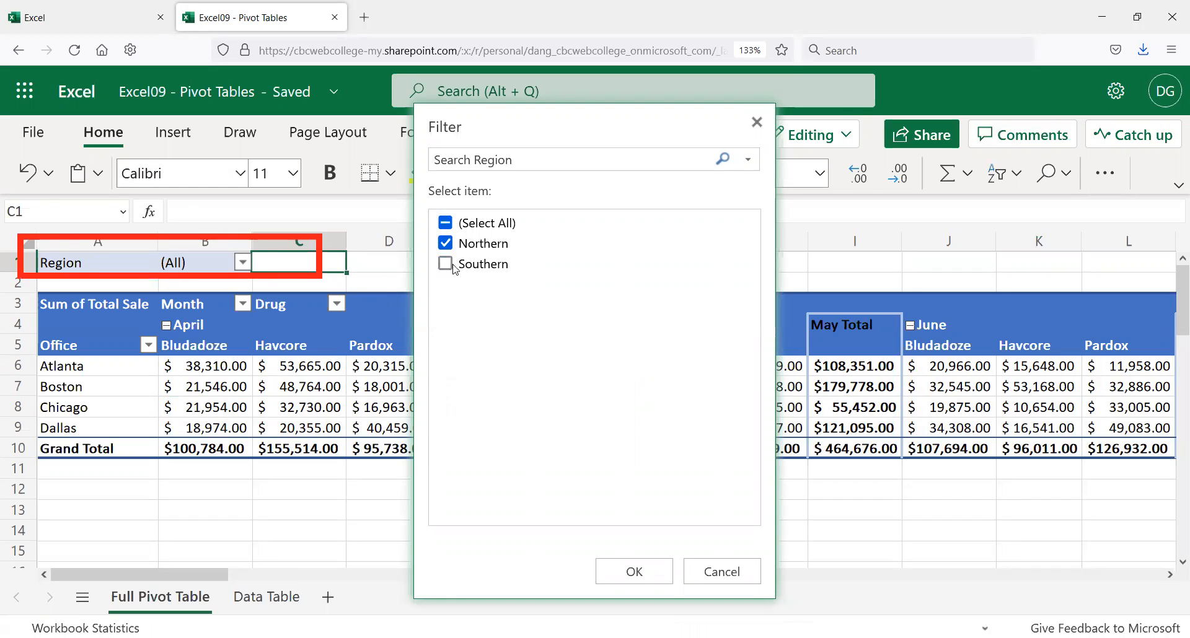
left_click(634, 572)
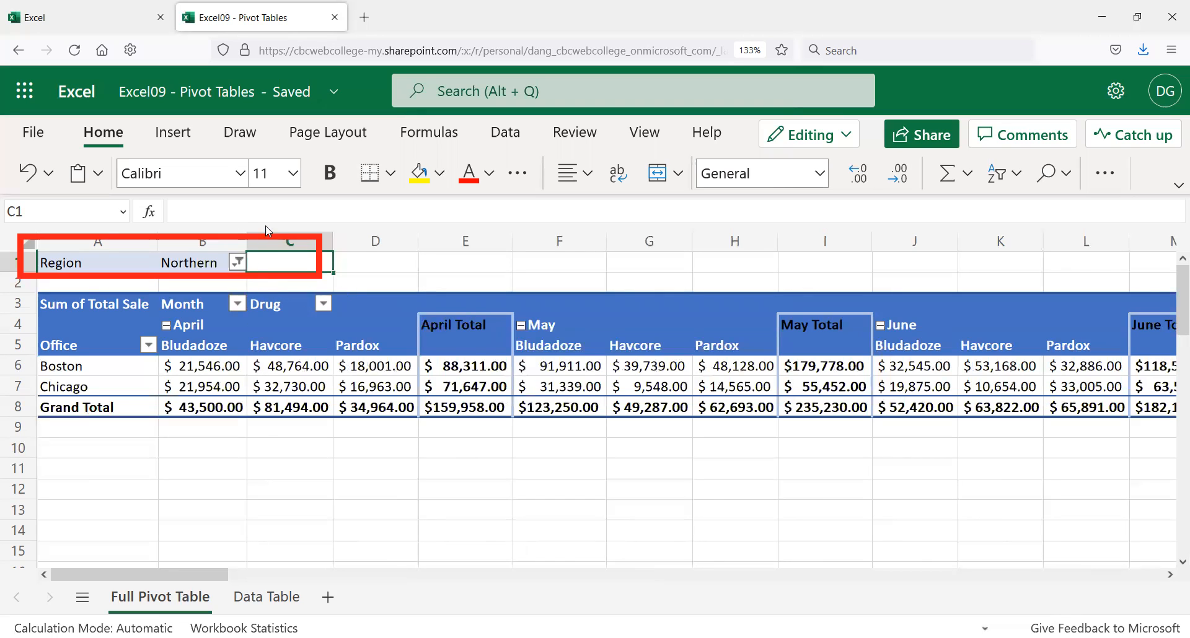
left_click(237, 263)
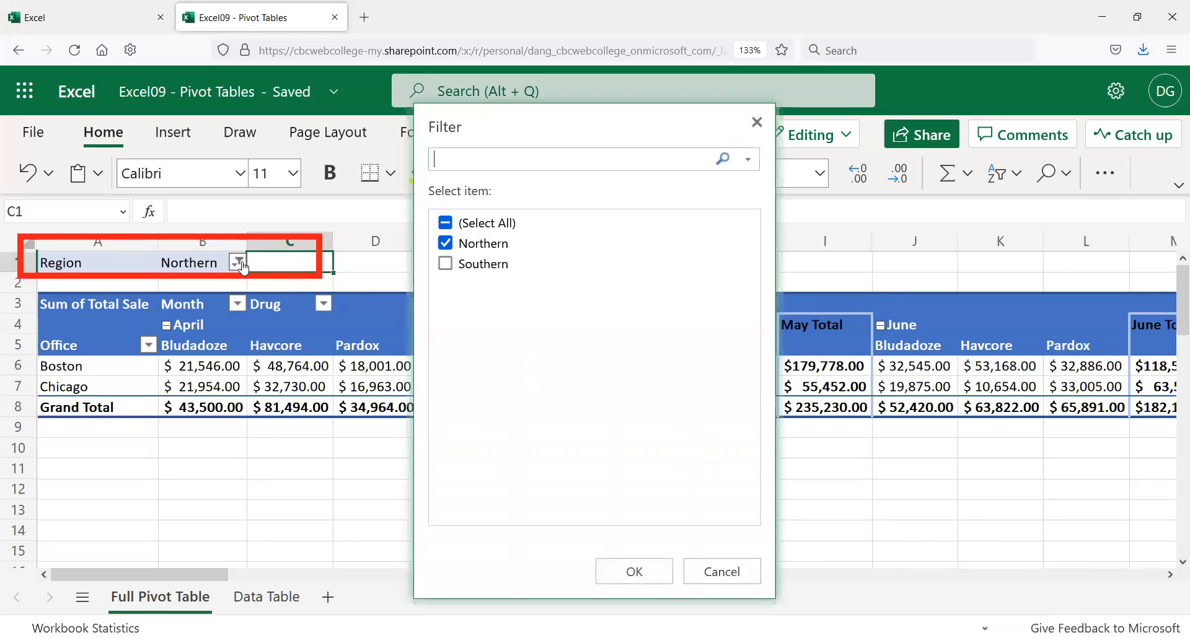
left_click(445, 243)
left_click(445, 263)
left_click(634, 572)
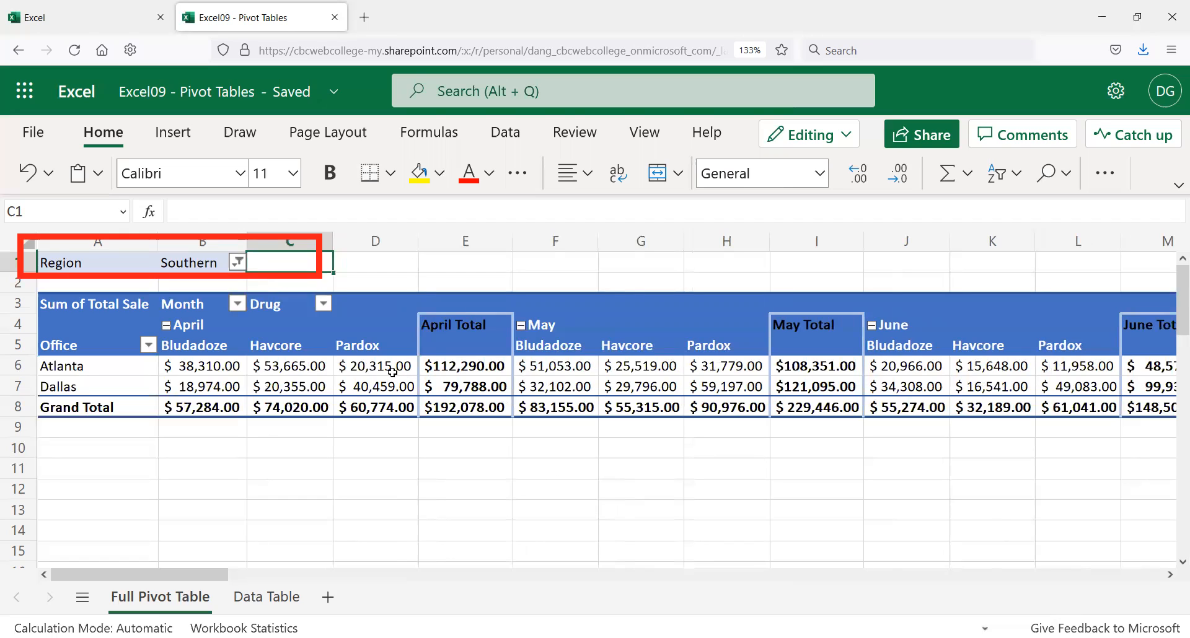
left_click(237, 263)
left_click(446, 243)
left_click(631, 572)
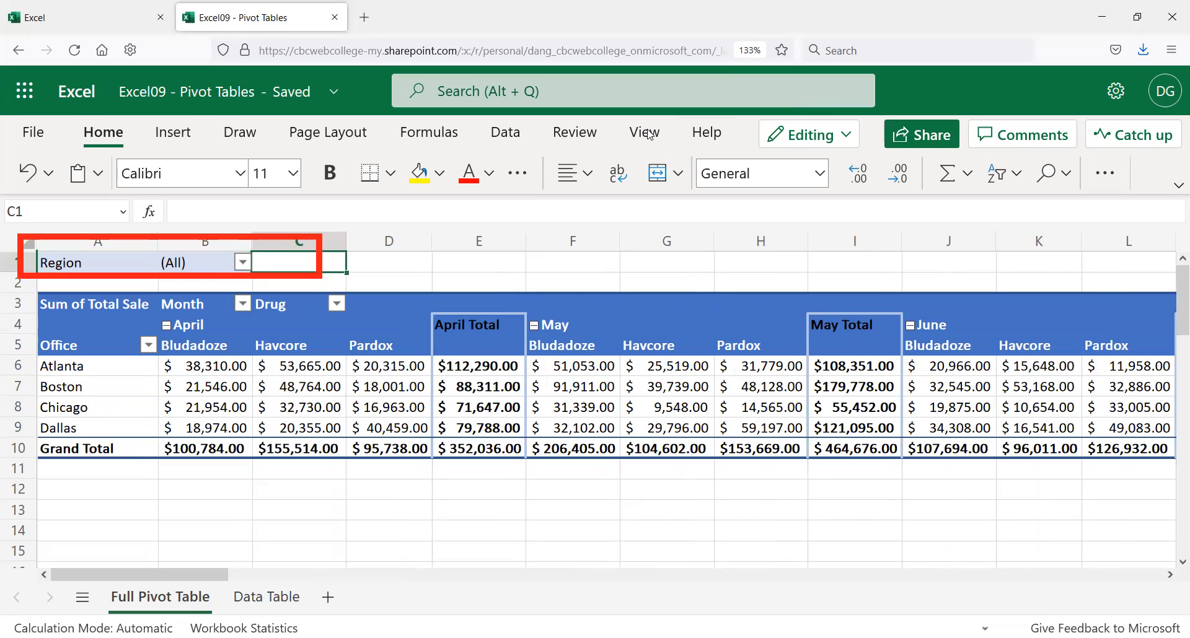
left_click(379, 304)
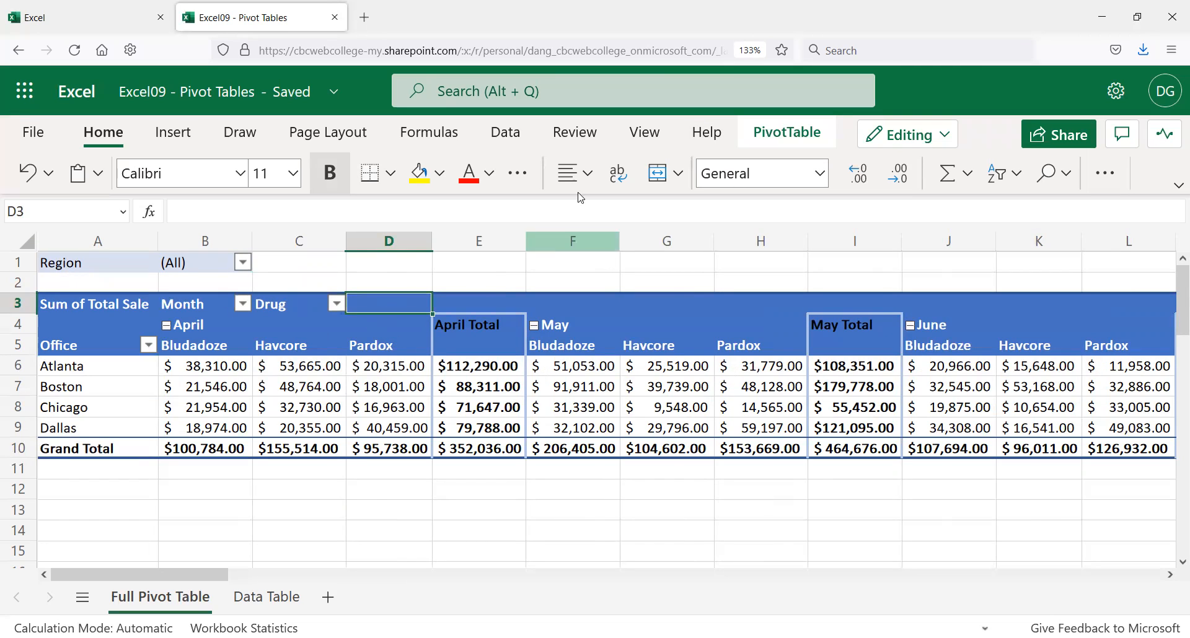
Step: Apply the Light Gray, Pivot Style Medium 11 style to the pivot table from the styles gallery
left_click(752, 137)
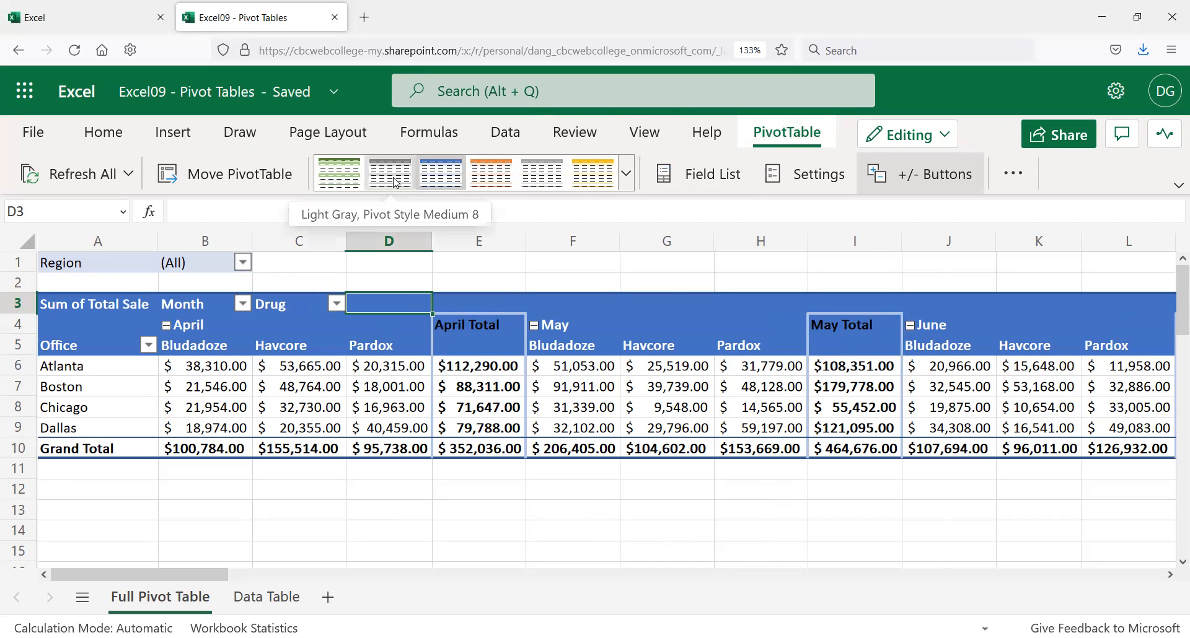
left_click(625, 174)
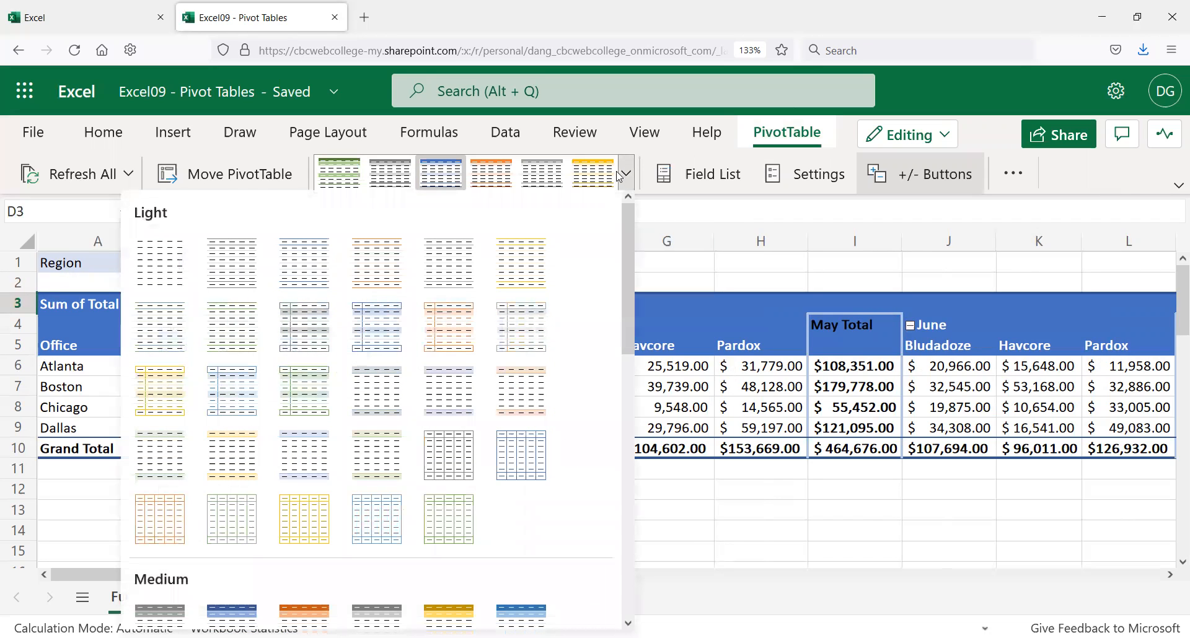
scroll(300, 385, "down", 5)
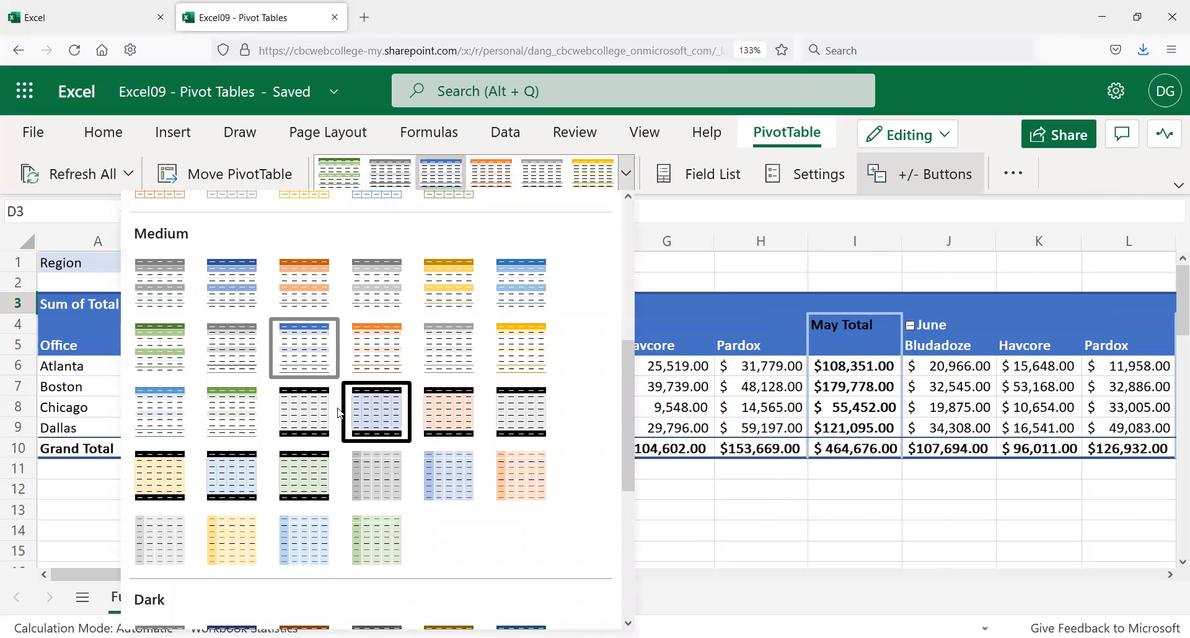
left_click(447, 349)
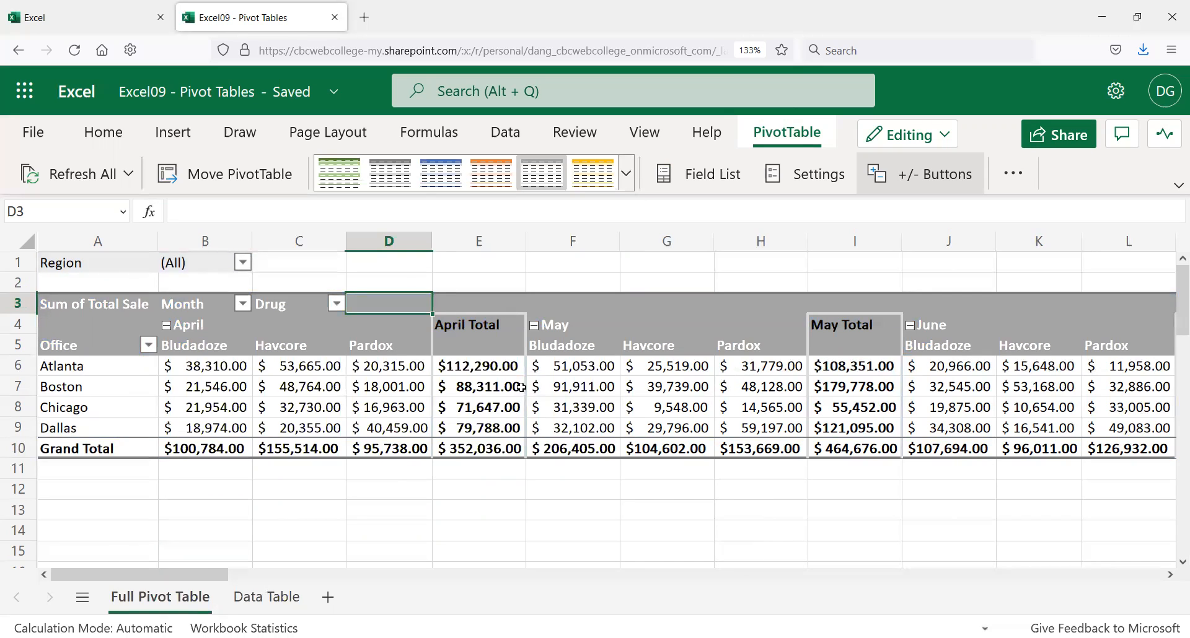
Step: Select the whole pivot table with Ctrl+A and copy it
left_click(681, 500)
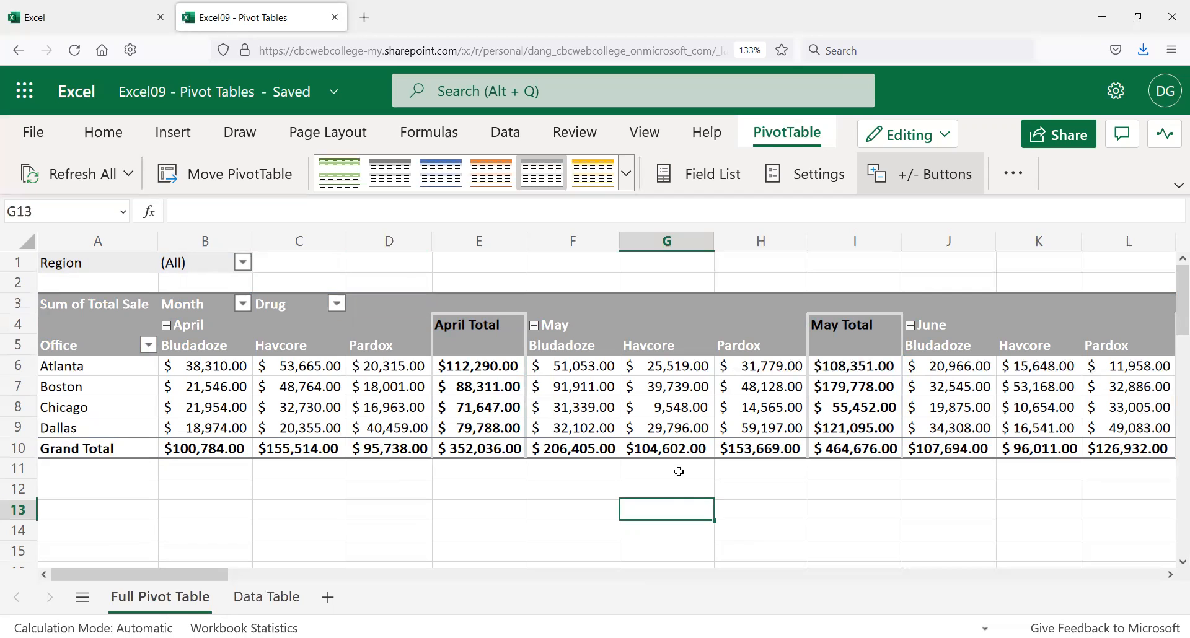
key("Right")
key("Right")
key("Right")
key("Right")
key("Right")
key("Right")
key("Right")
key("Right")
key("Right")
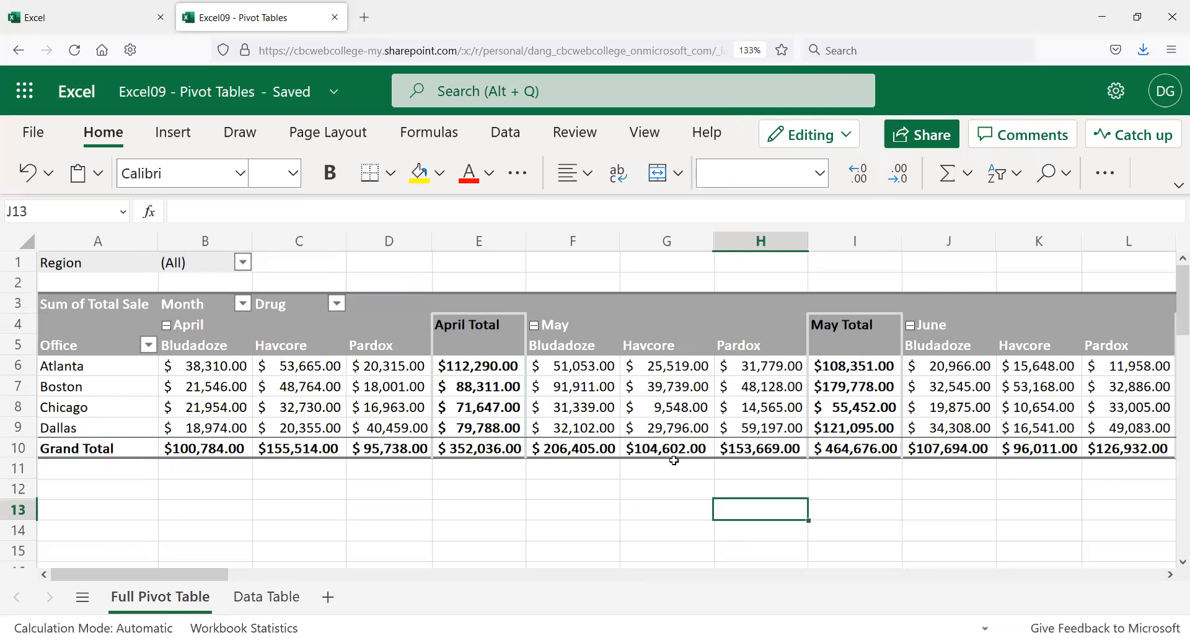
key("Left")
key("Left")
key("Up")
key("Up")
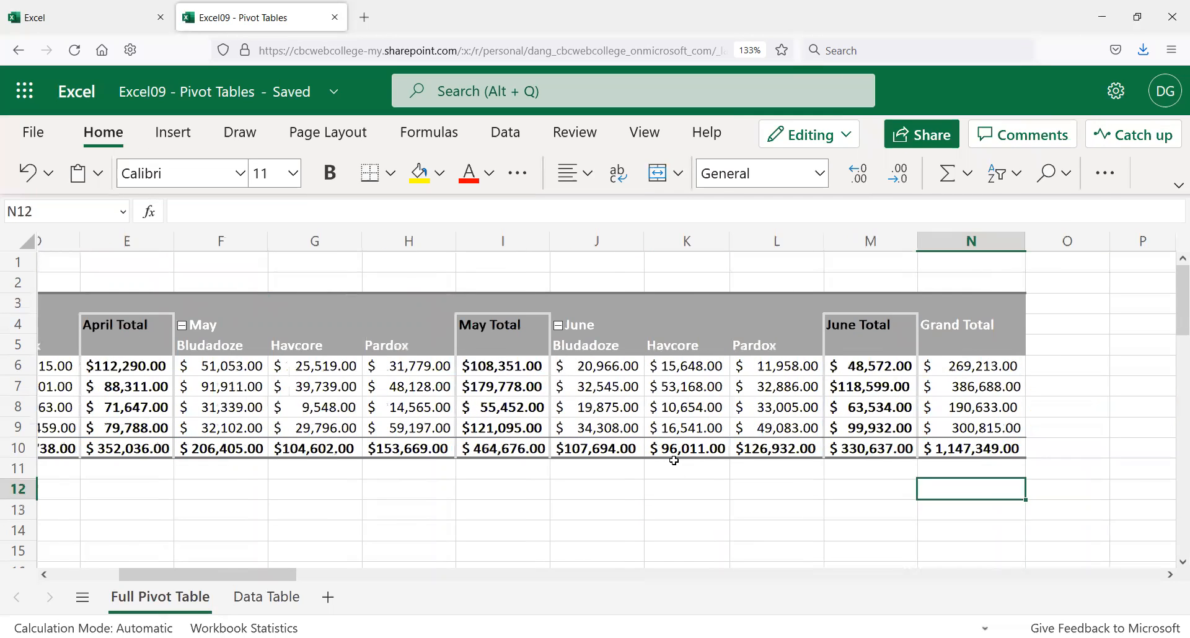
key("ctrl+a")
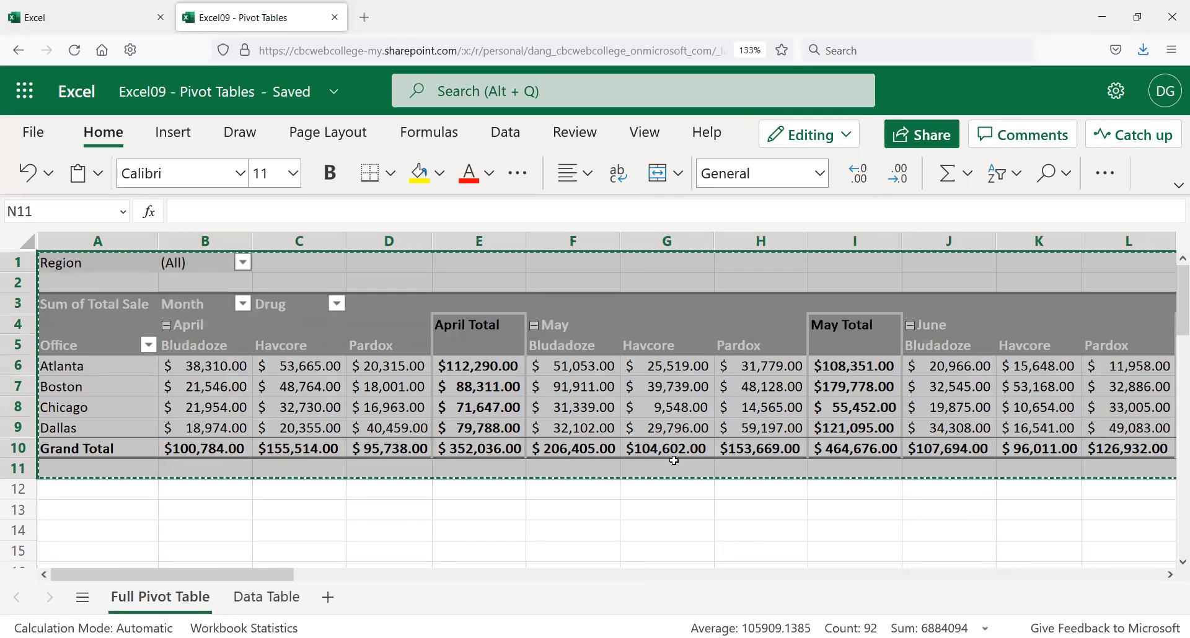
key("ctrl+c")
Step: Paste a copy of the pivot table at A14, then add a new blank sheet
left_click(87, 522)
key("ctrl+v")
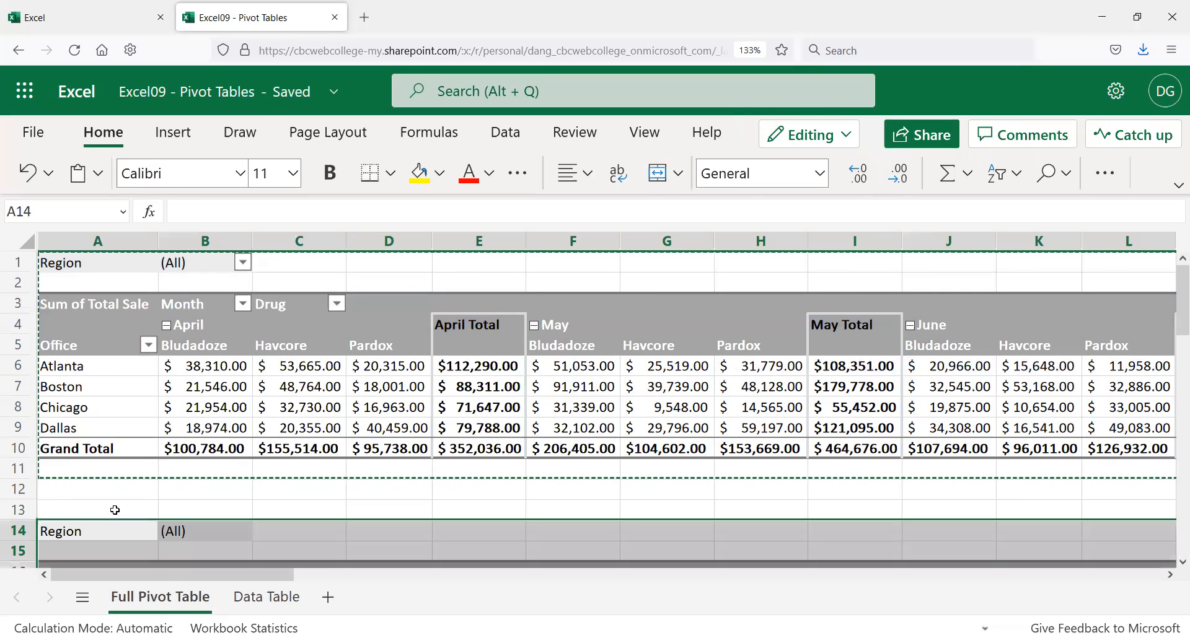
scroll(386, 509, "down", 3)
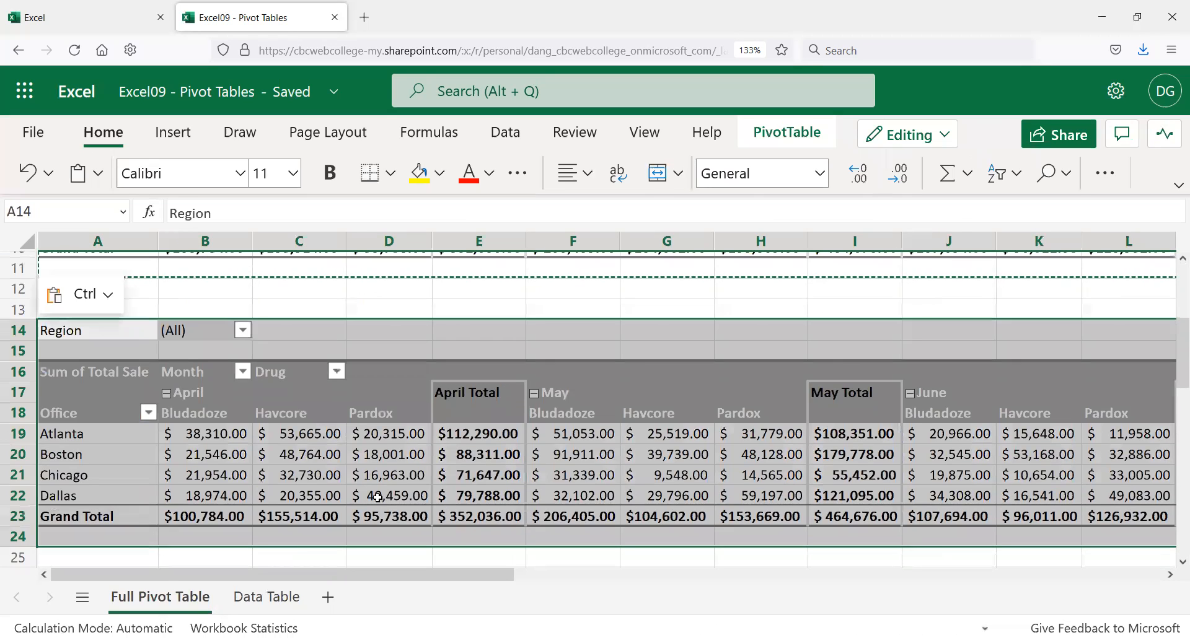
key("ctrl")
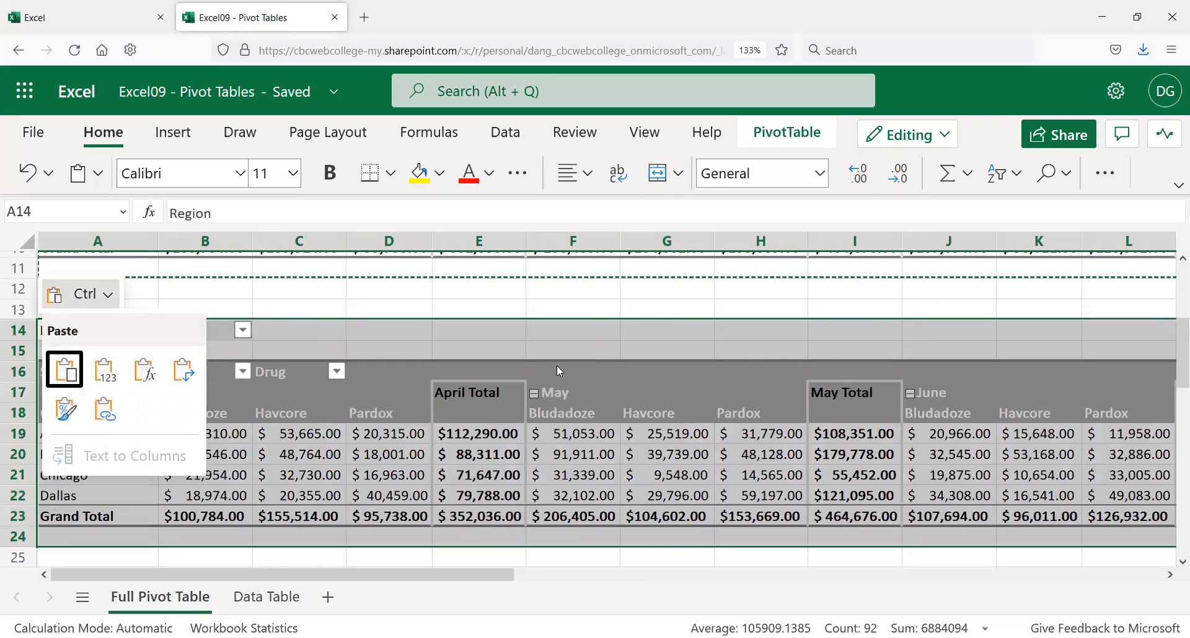
key("Escape")
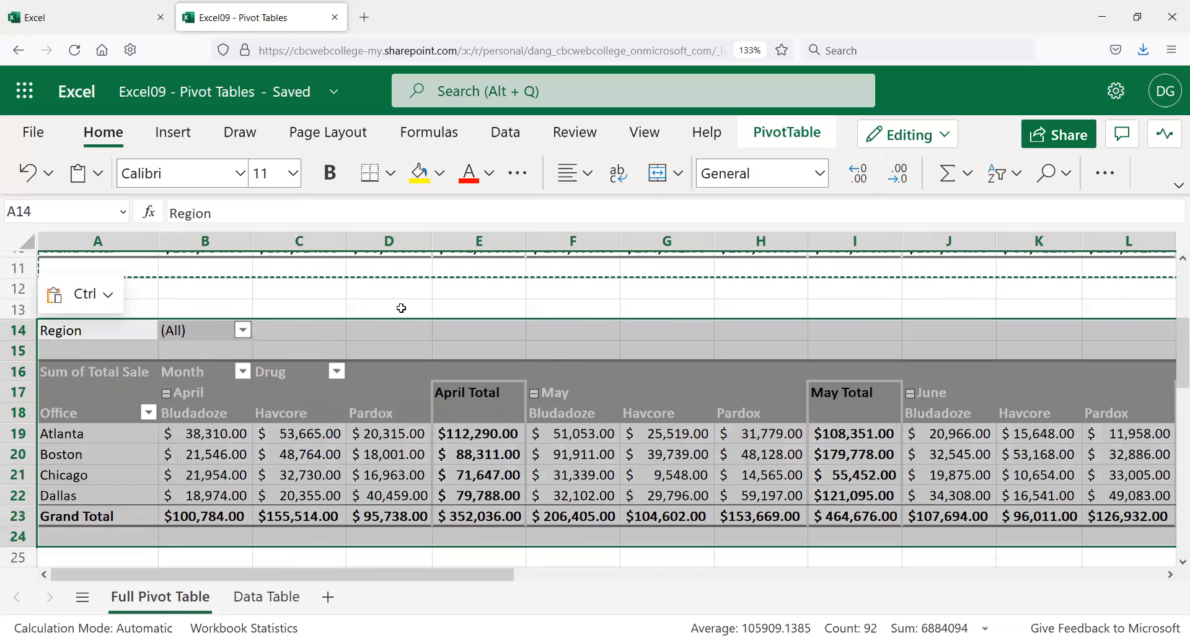
scroll(682, 473, "down", 2)
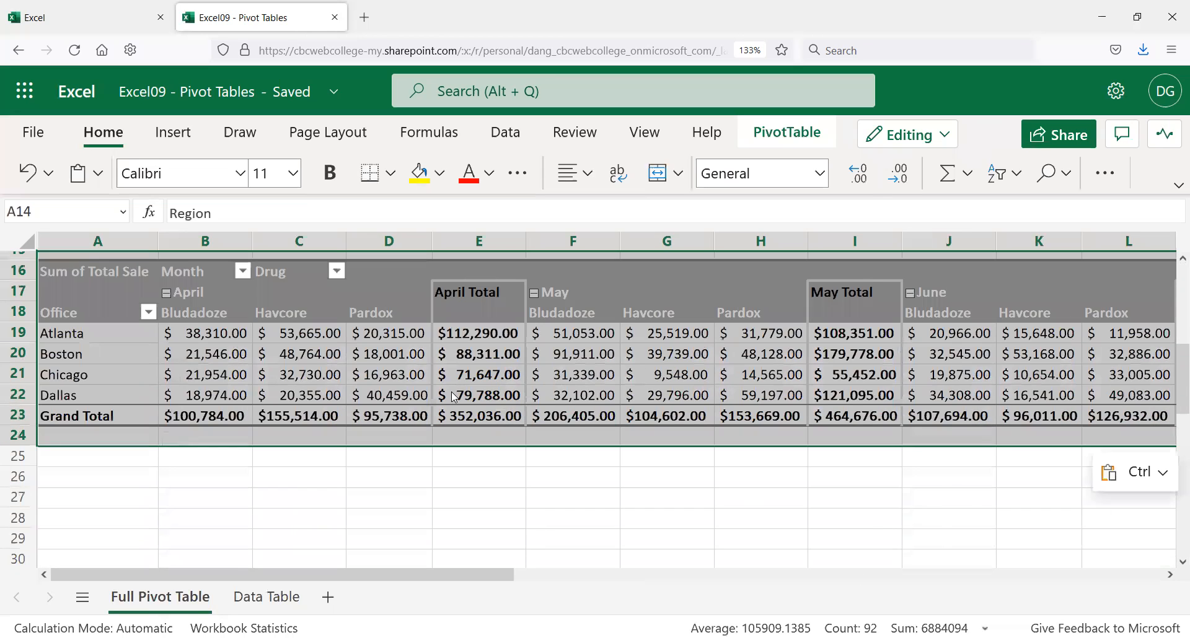
key("ctrl")
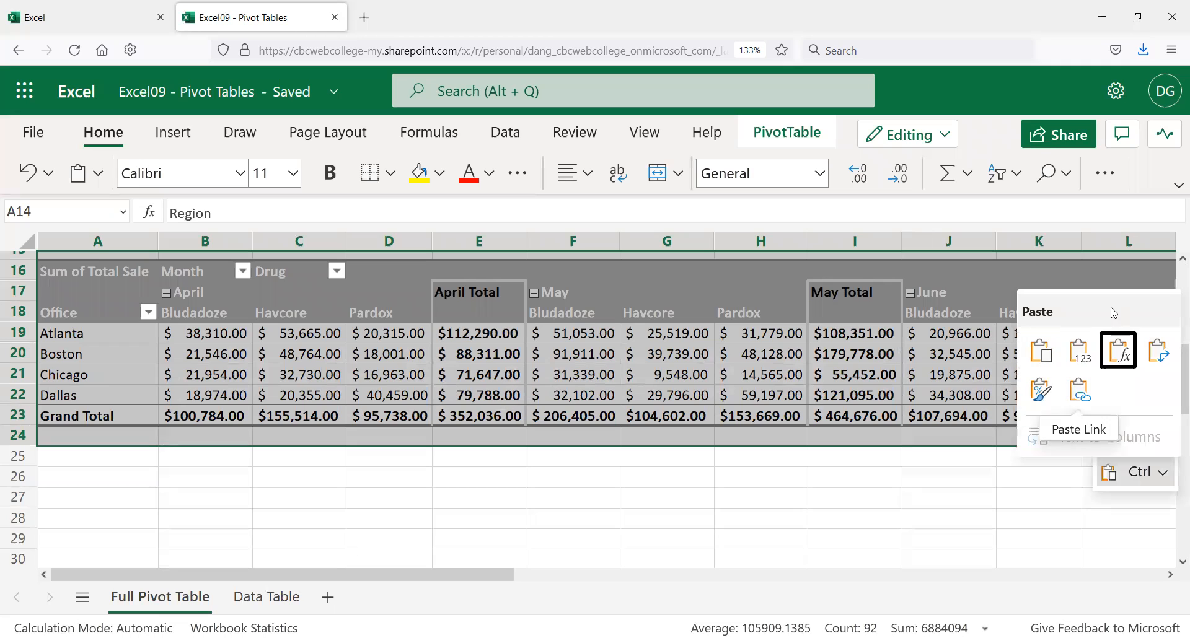
key("Escape")
left_click(813, 517)
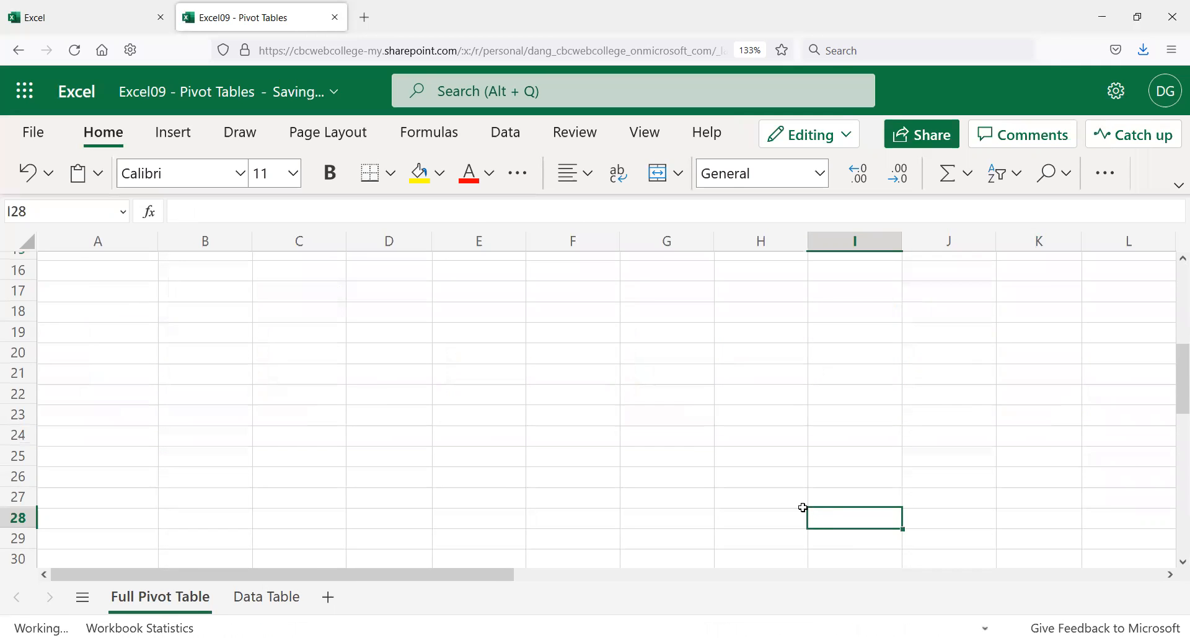
left_click(328, 597)
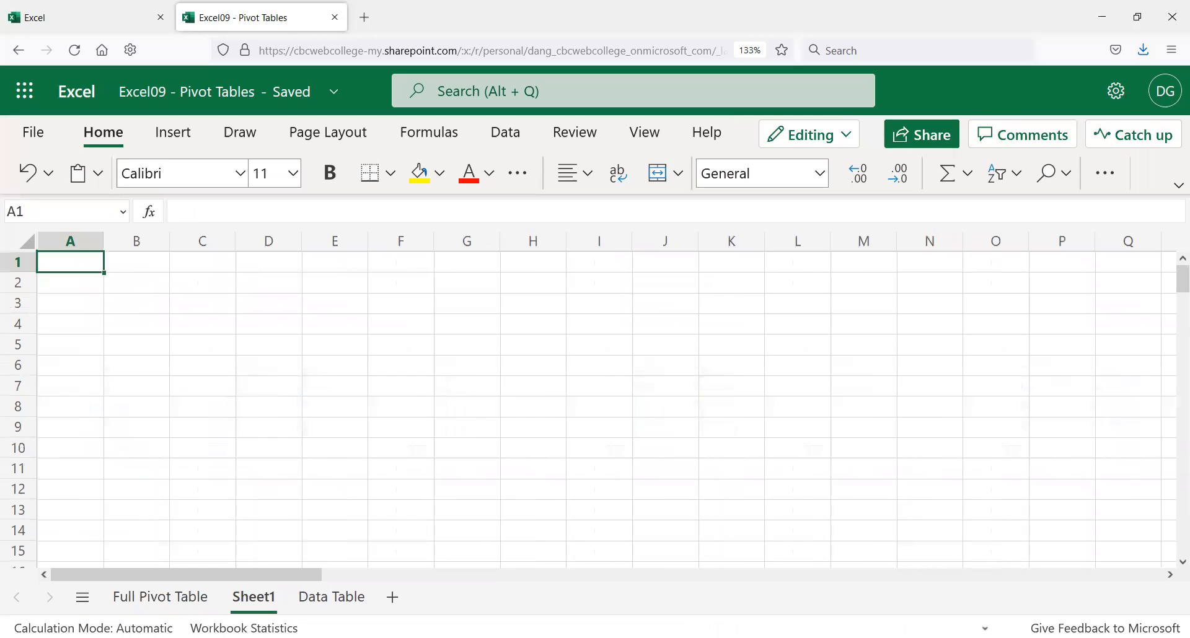
Step: Rename the new sheet to 'Northern Offices'
double_click(247, 599)
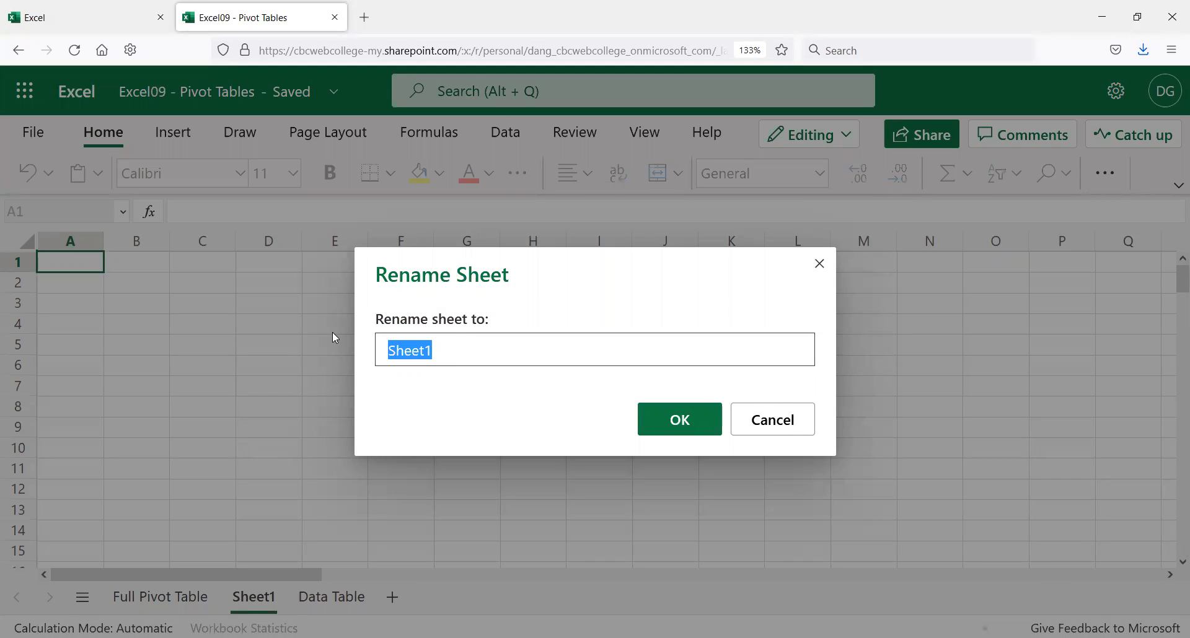
type("NOn")
key("BackSpace")
key("BackSpace")
type("ort")
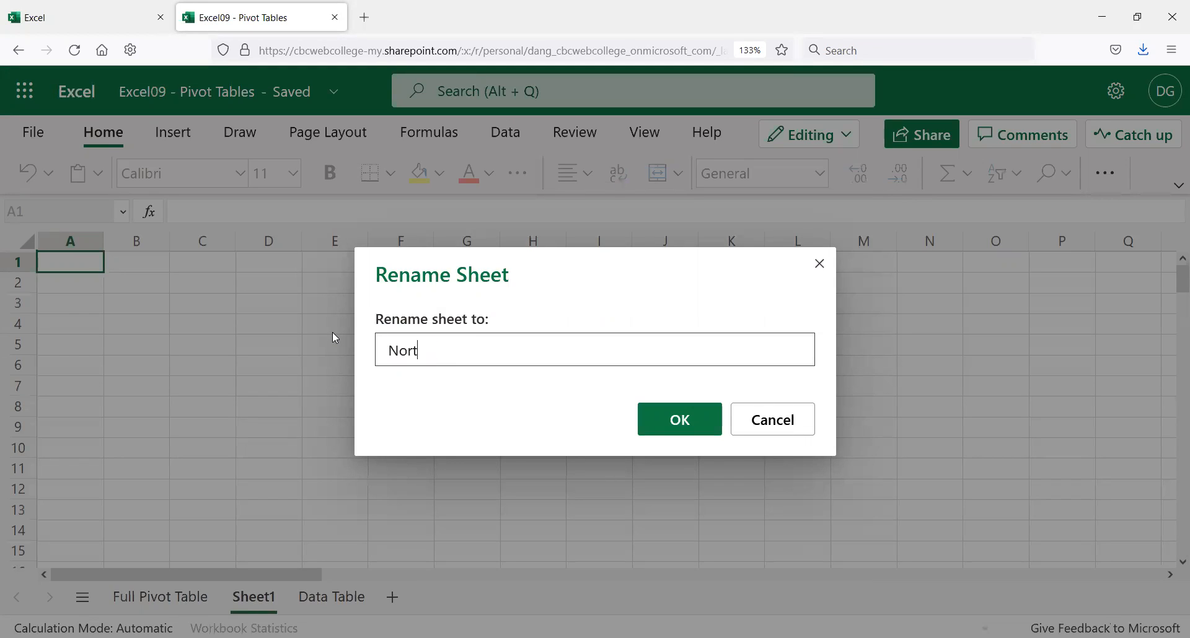
type("hern Offices")
left_click(681, 428)
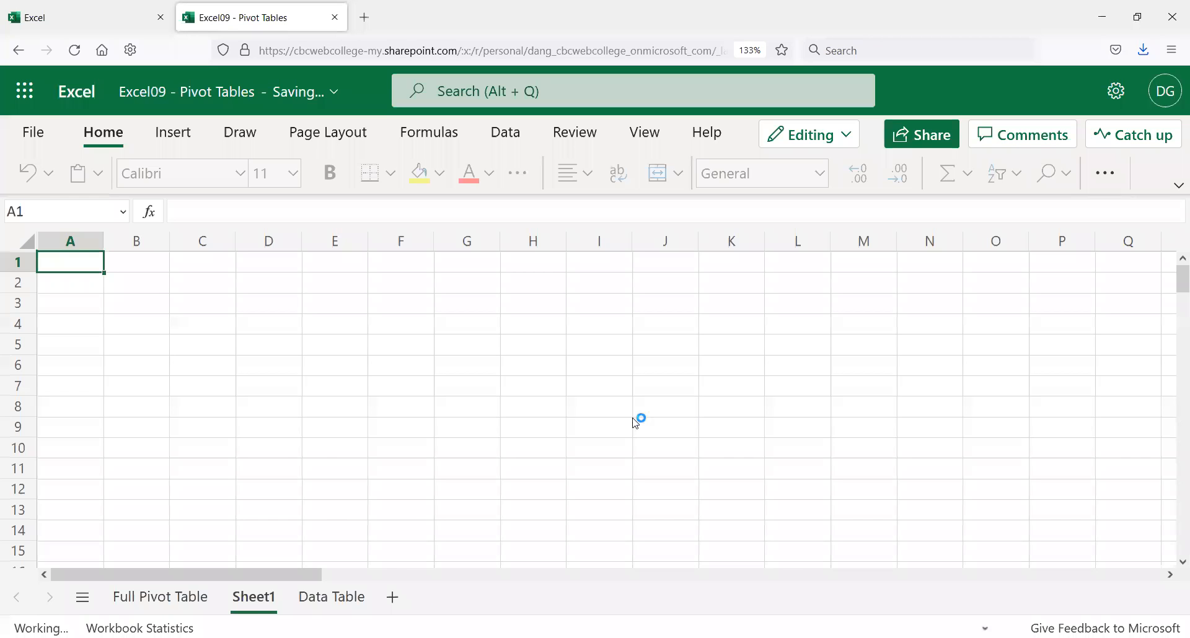
Step: Add another sheet named 'Southern Offices' and select cell A3 on it
left_click(466, 600)
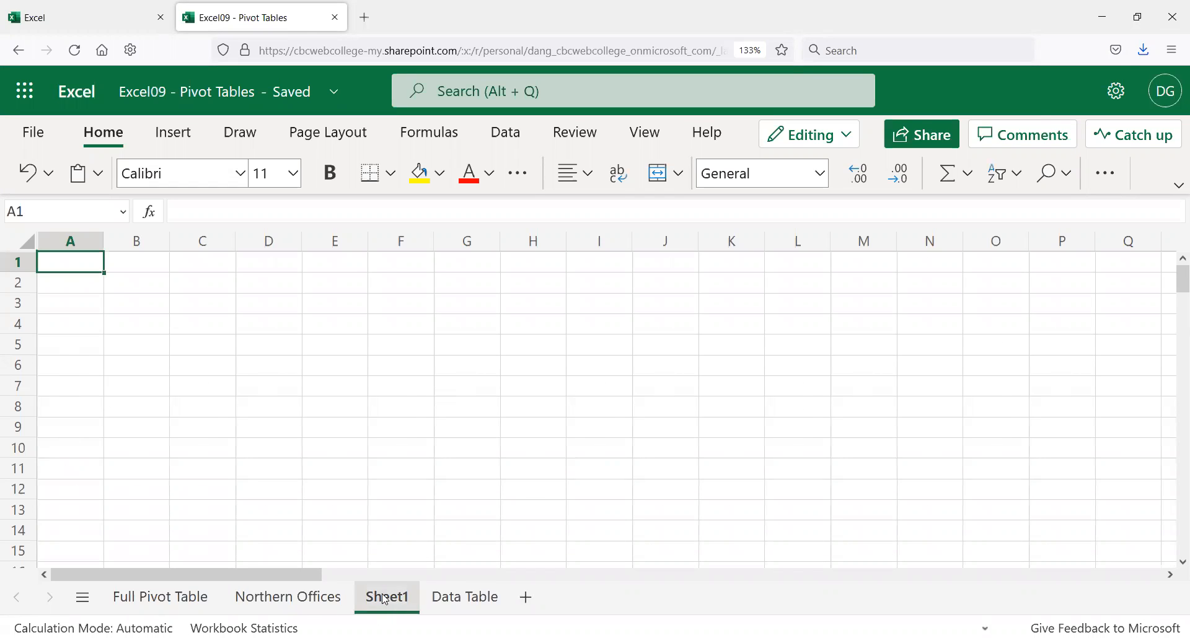
double_click(385, 599)
key("BackSpace")
key("BackSpace")
key("BackSpace")
key("BackSpace")
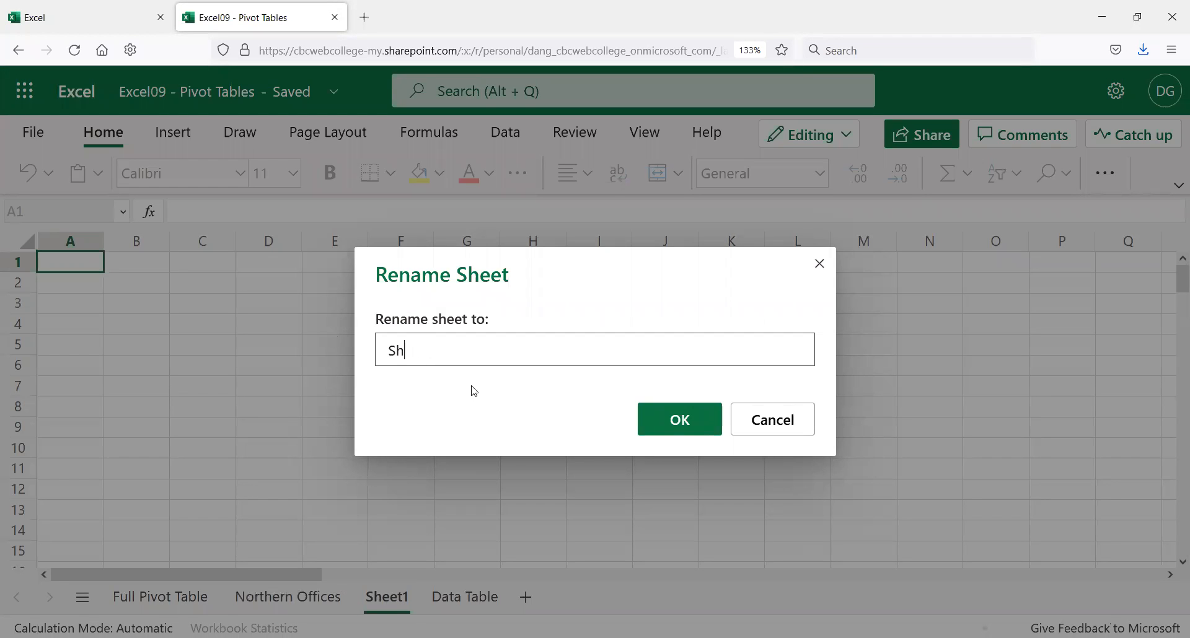
type("outhern Offices")
left_click(685, 414)
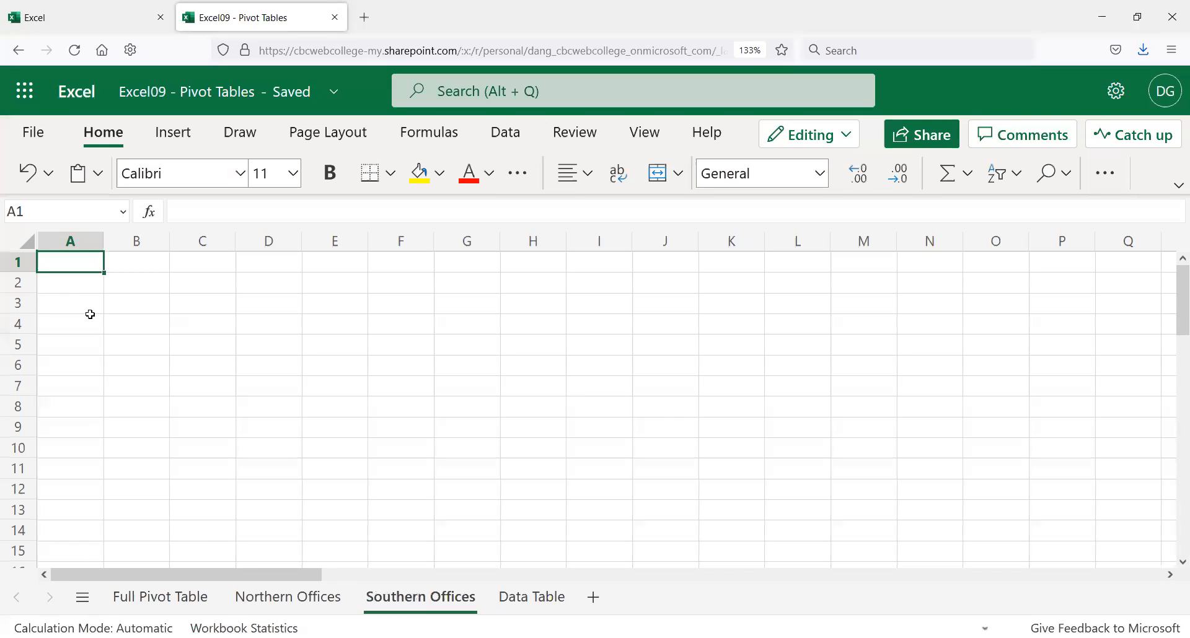
left_click(70, 301)
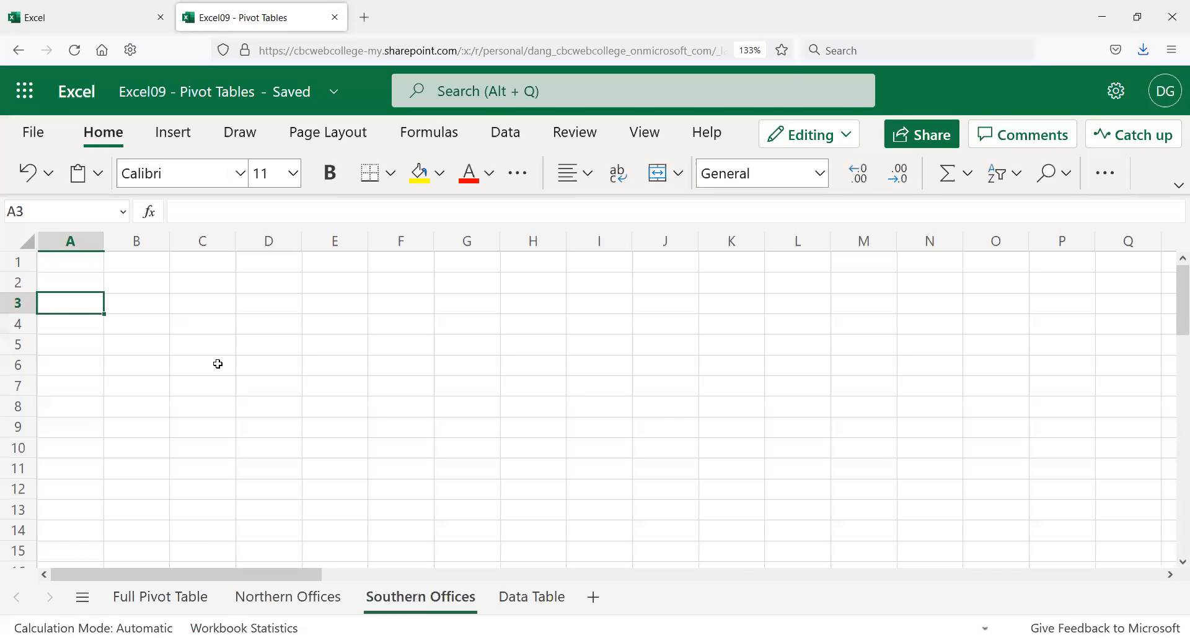
Step: Paste the copied pivot table at A3 and auto-fit columns A–N
key("ctrl+v")
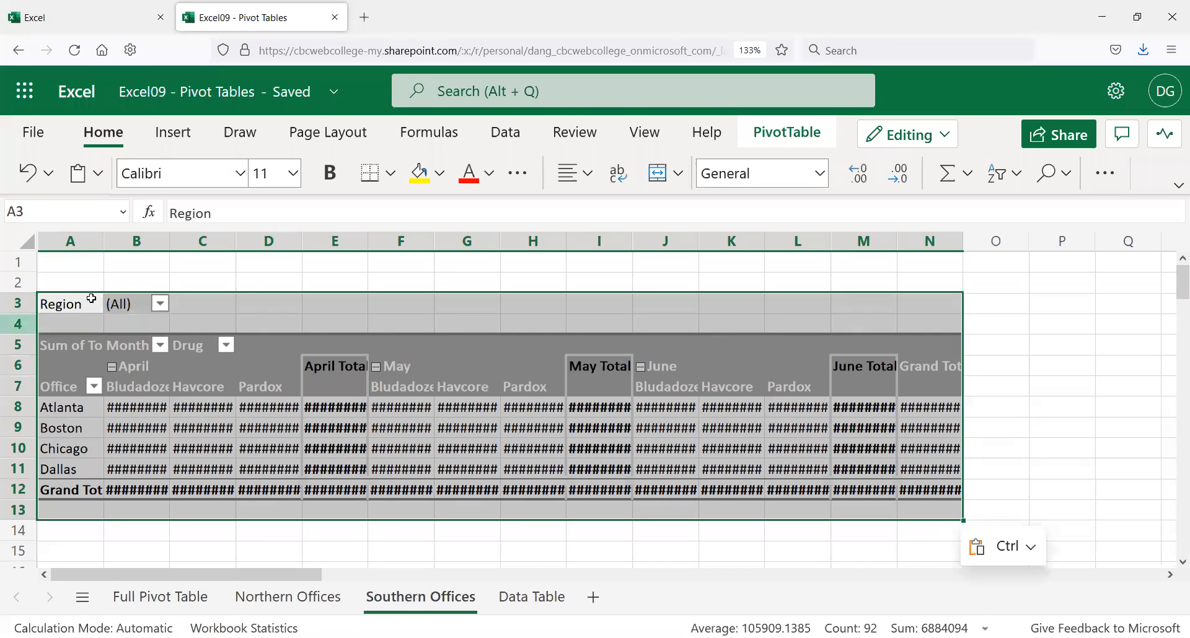
left_click(80, 252)
left_click(224, 370)
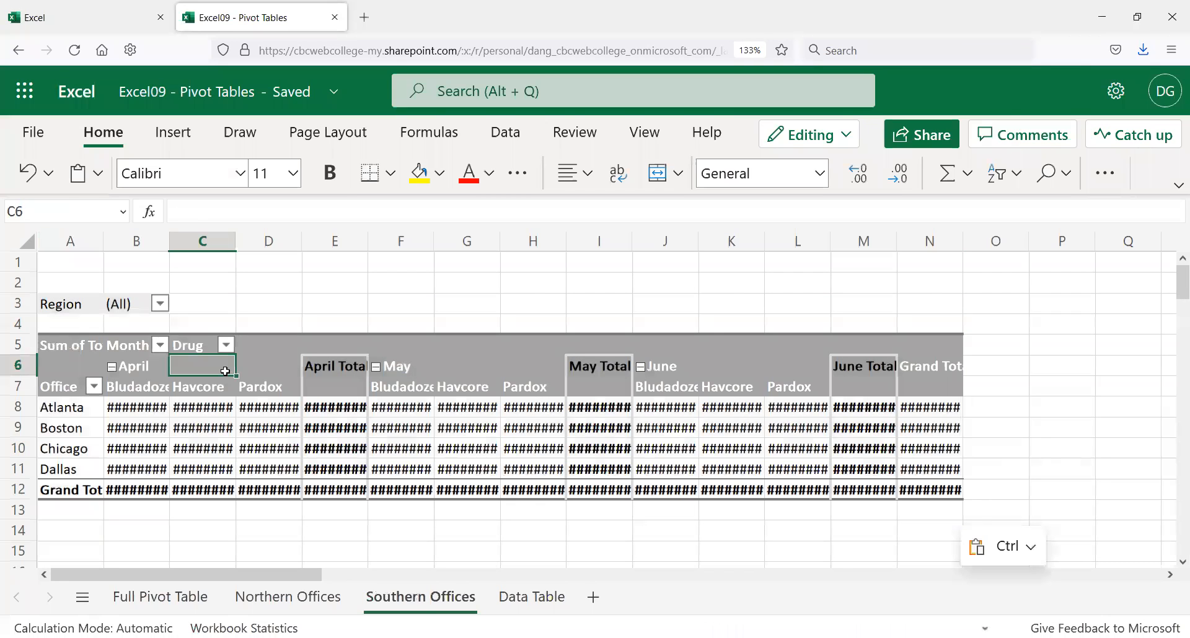
left_click(68, 239)
left_click(930, 240, "shift")
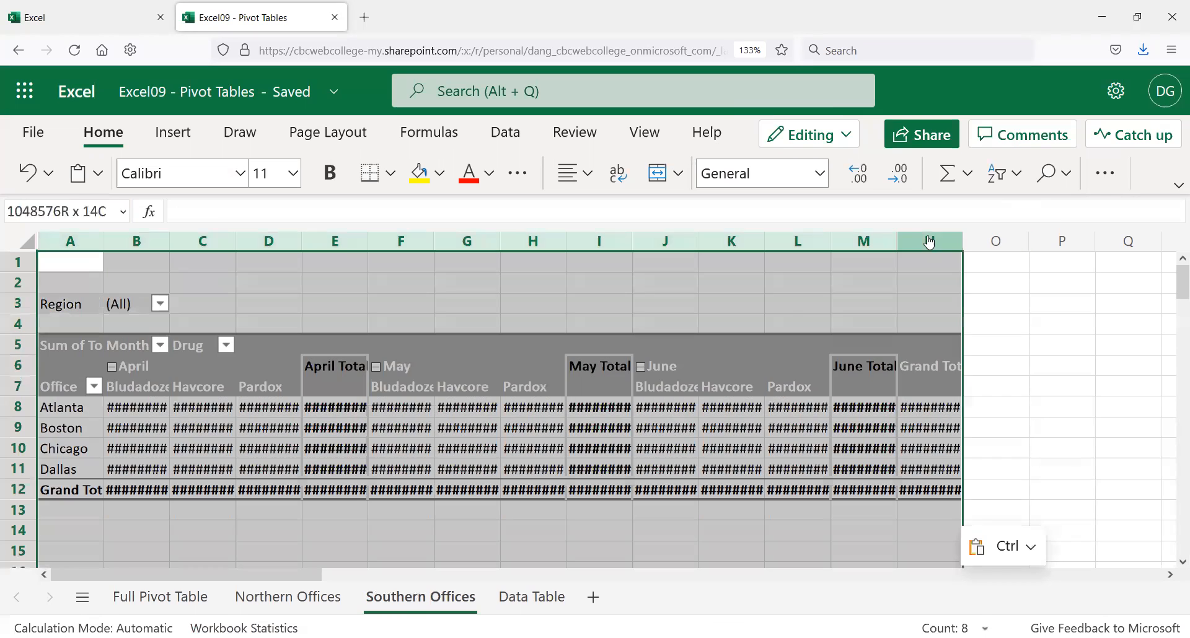
double_click(897, 240)
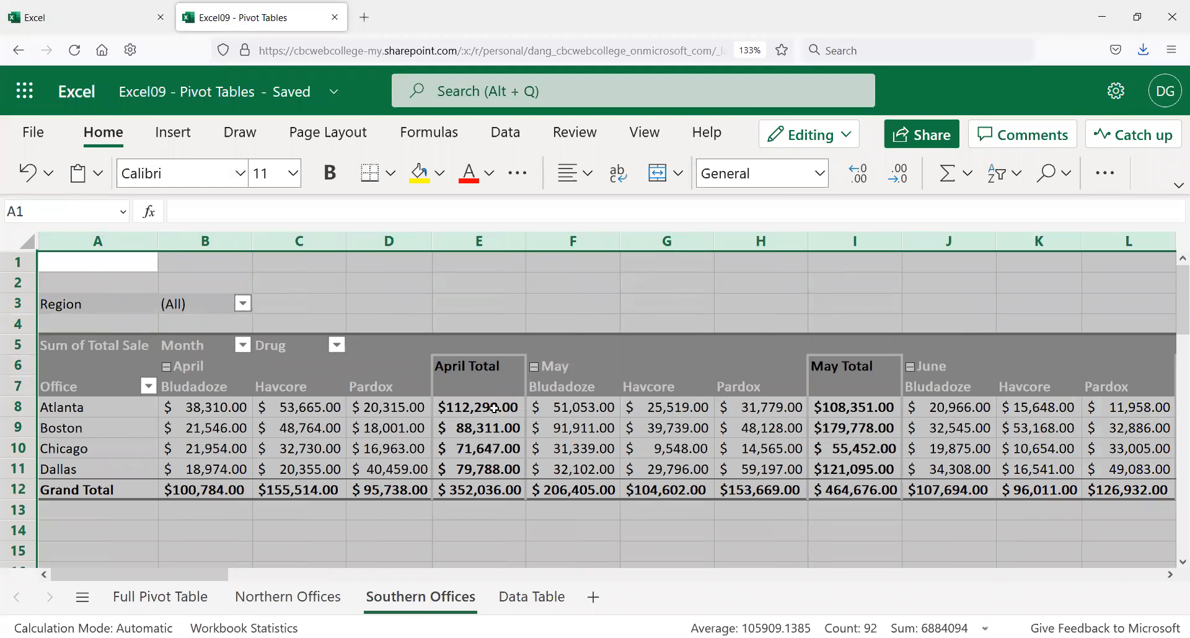
Step: Filter the Region field to Southern only, leaving Atlanta and Dallas
left_click(466, 423)
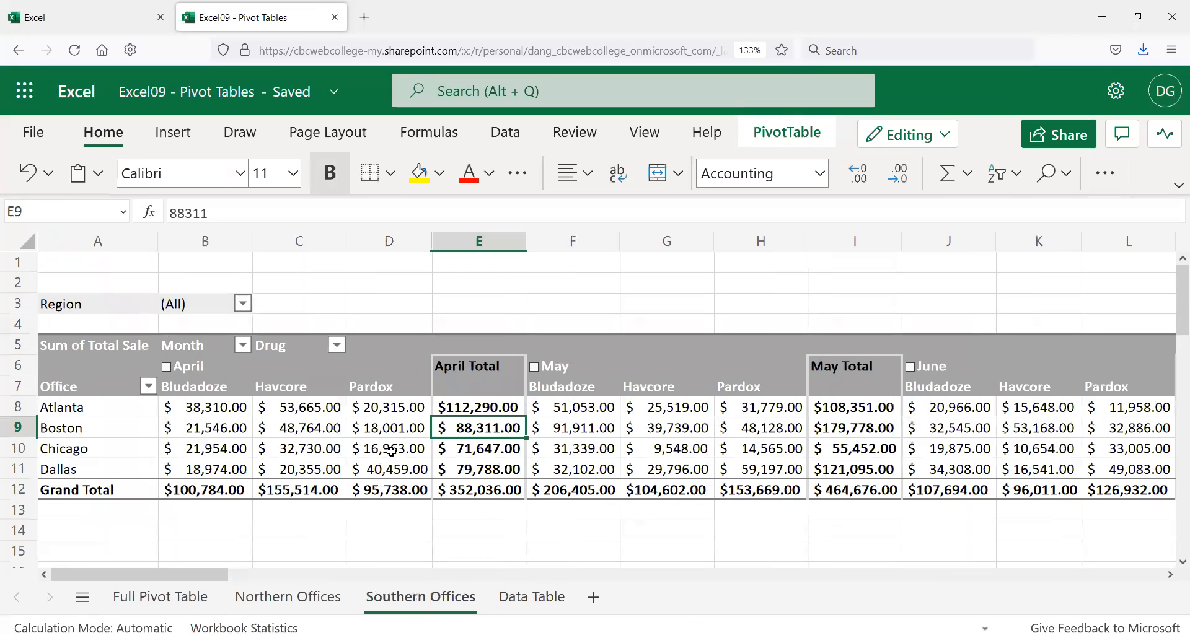
left_click(243, 305)
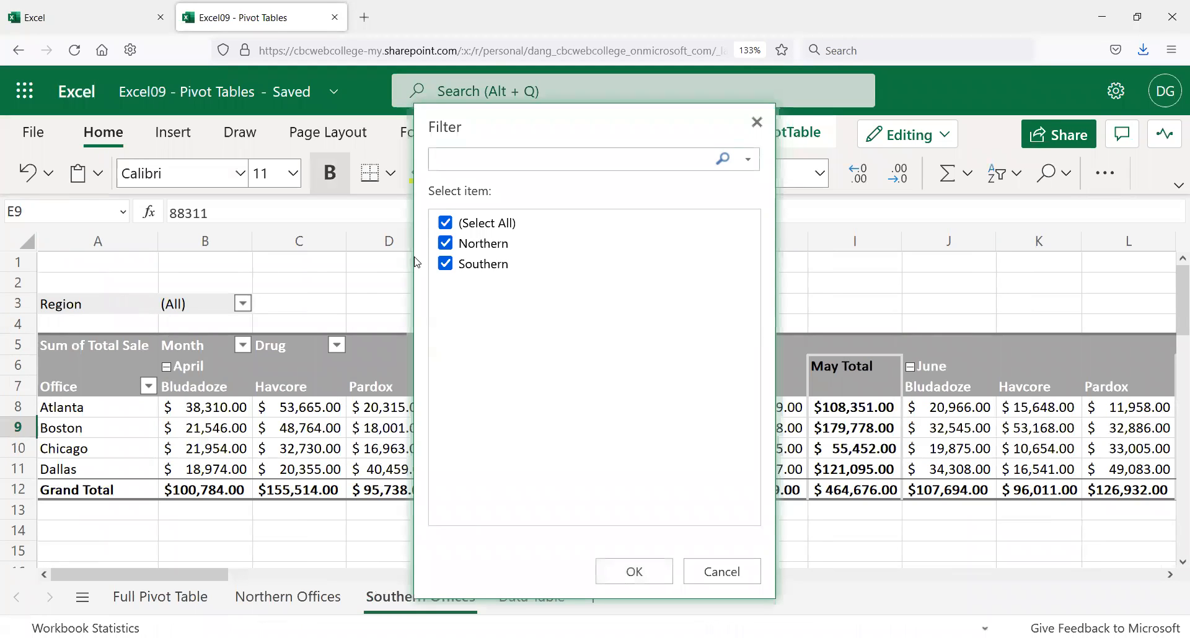
left_click(446, 244)
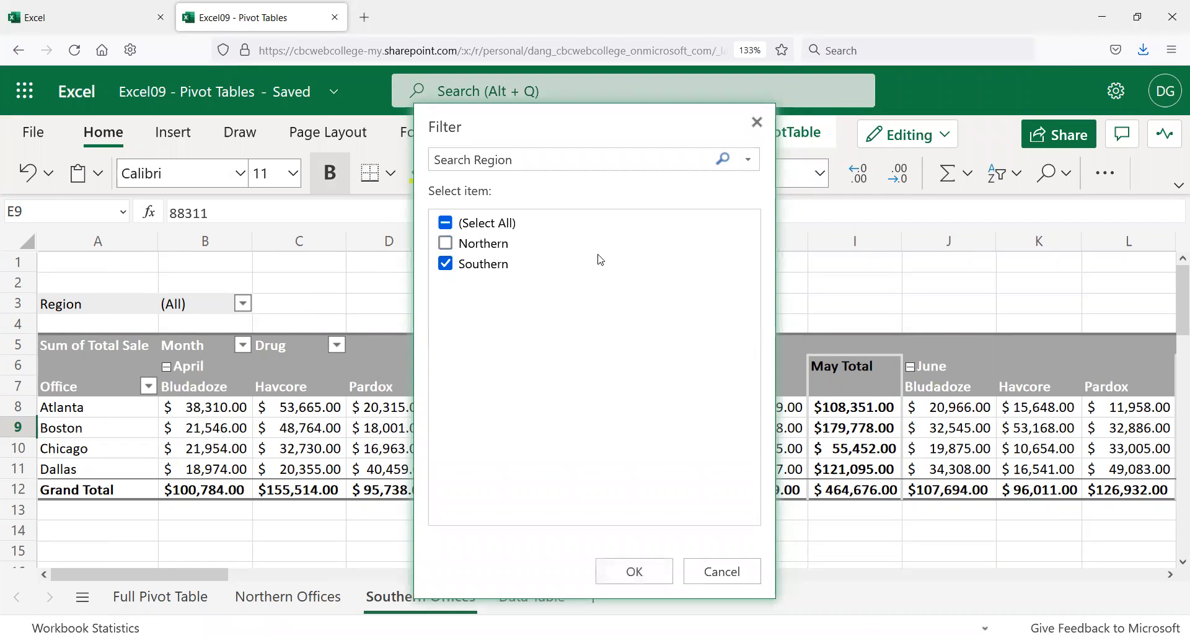
left_click(635, 572)
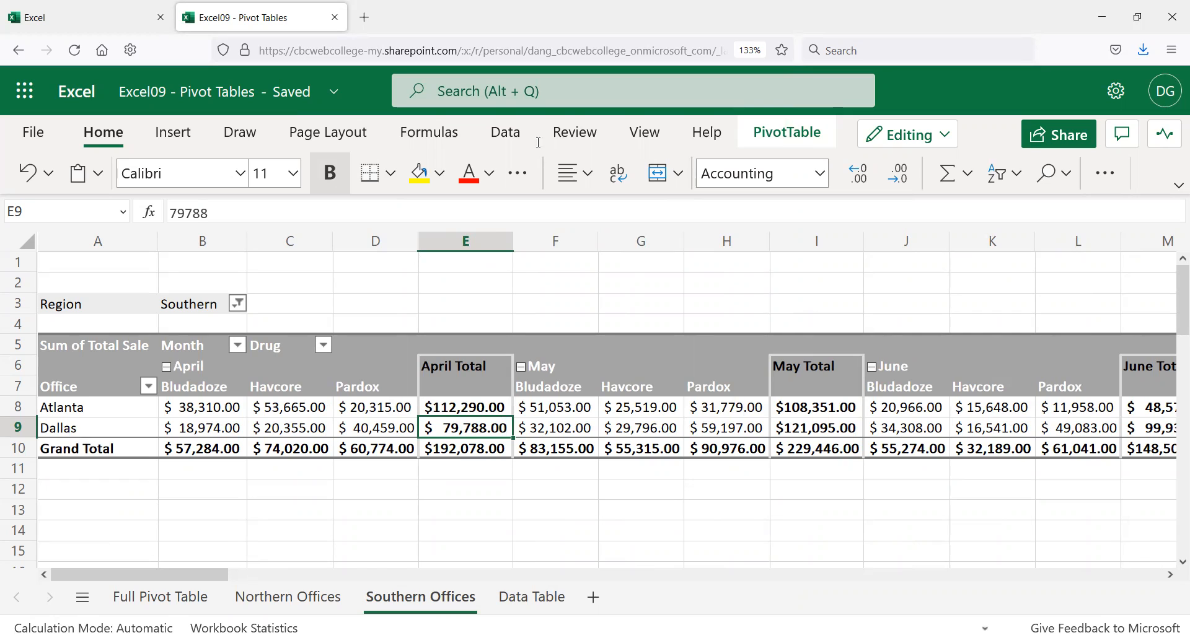
Step: Apply the Brown, Pivot Style Dark 17 style to the Southern Offices pivot table
left_click(798, 147)
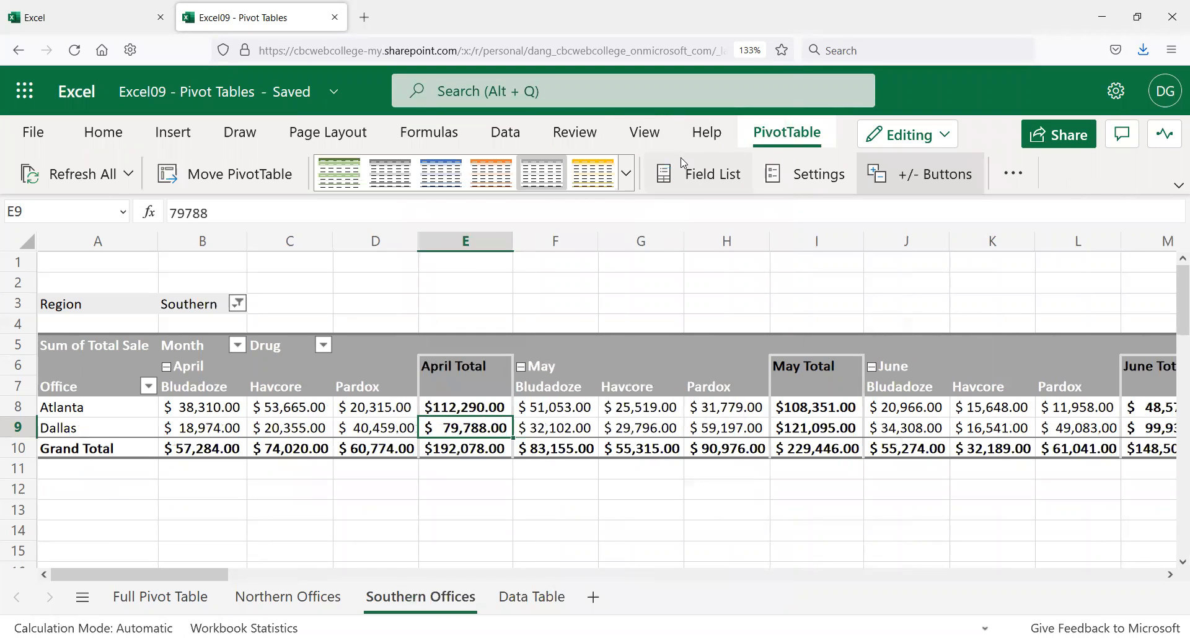
left_click(626, 177)
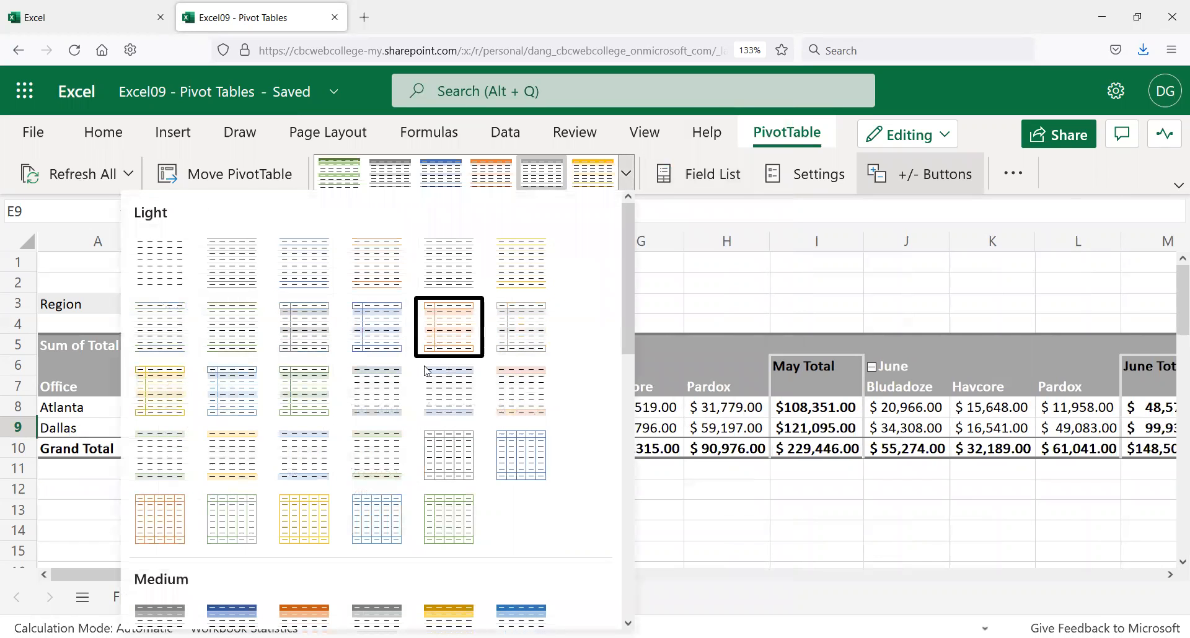
scroll(424, 371, "down", 10)
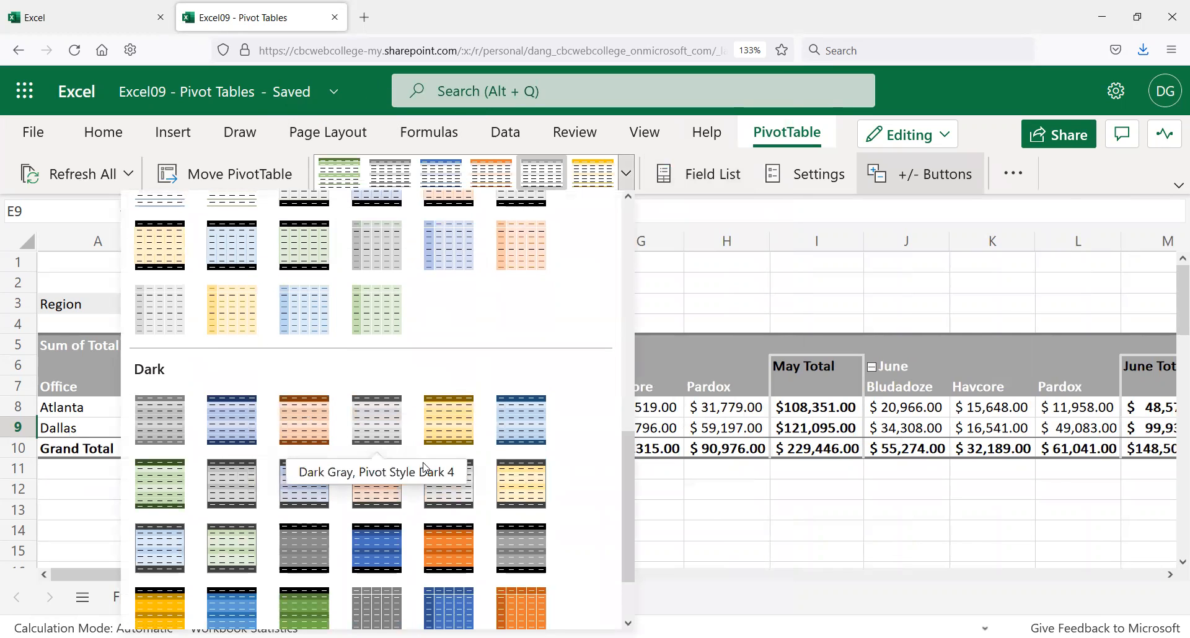
left_click(449, 538)
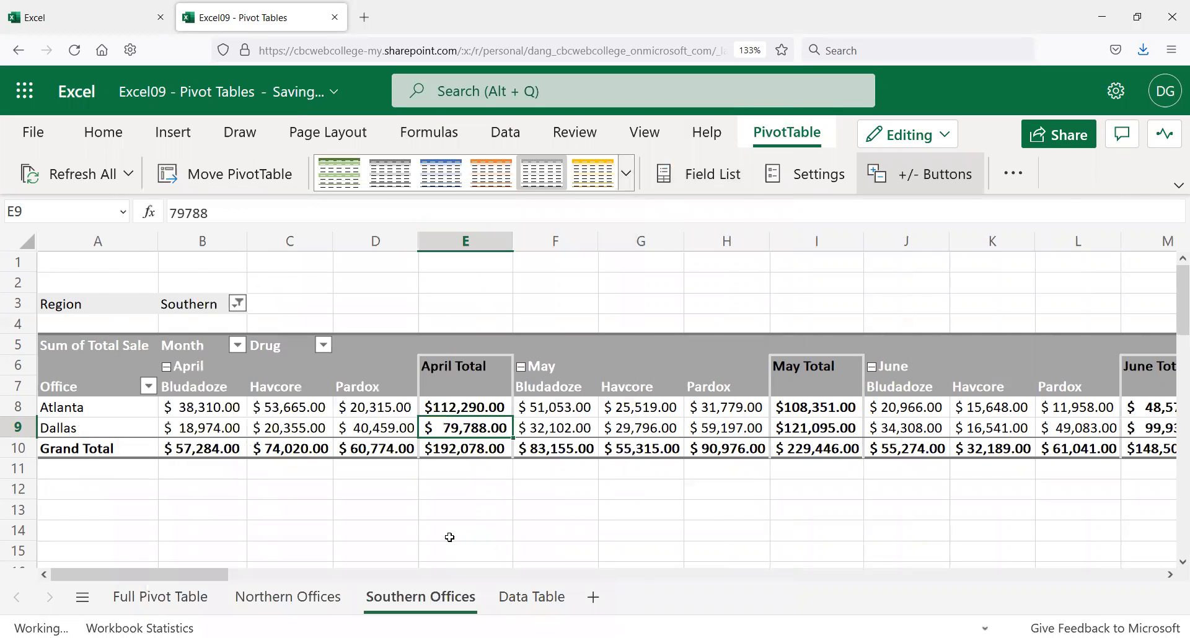
left_click(307, 503)
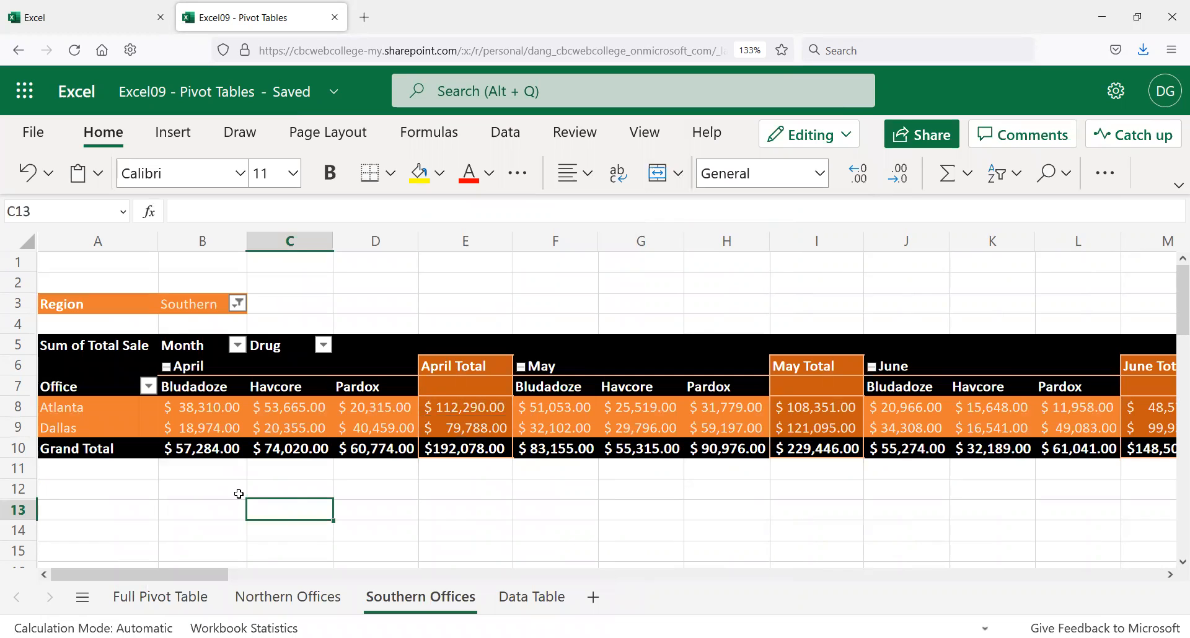
left_click(301, 599)
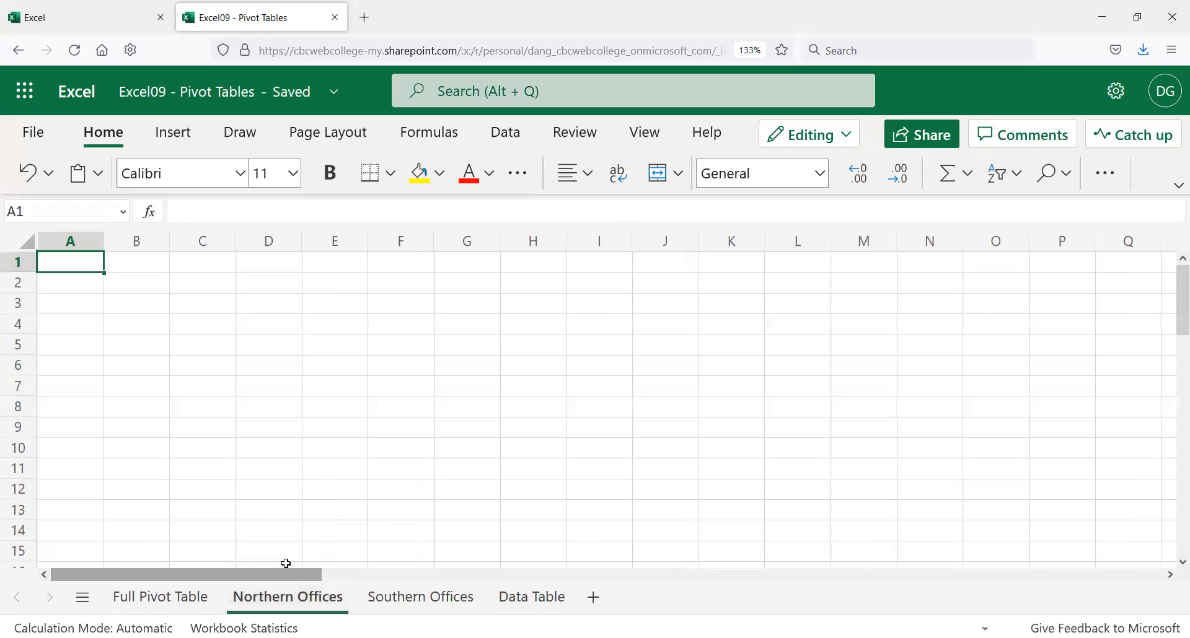
left_click(132, 598)
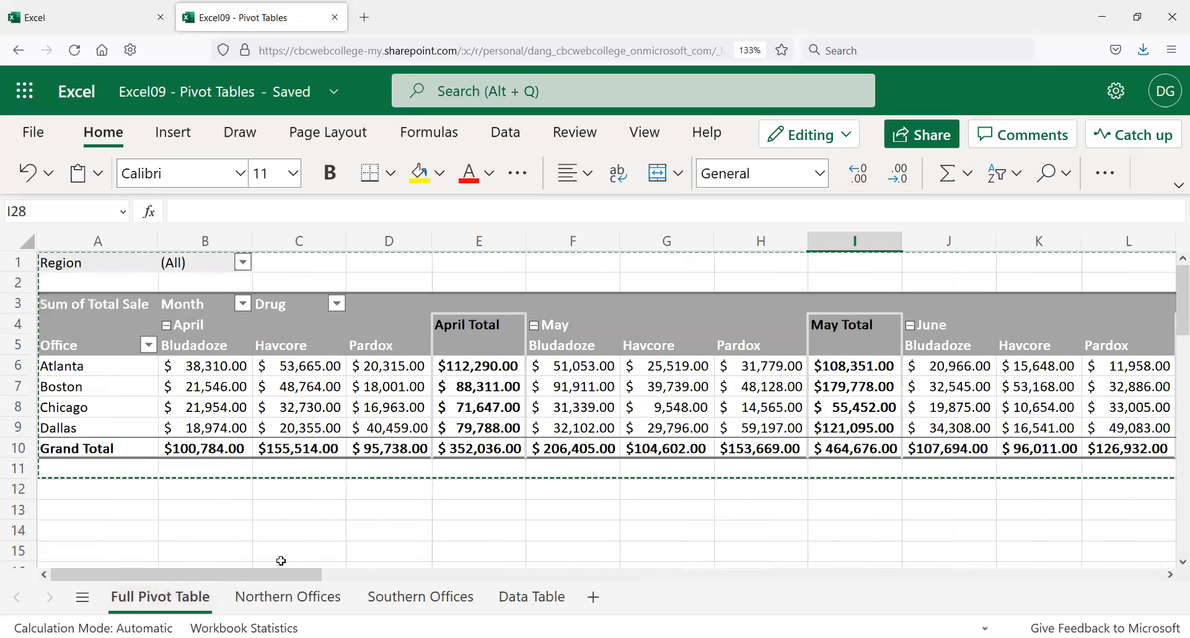
left_click(288, 597)
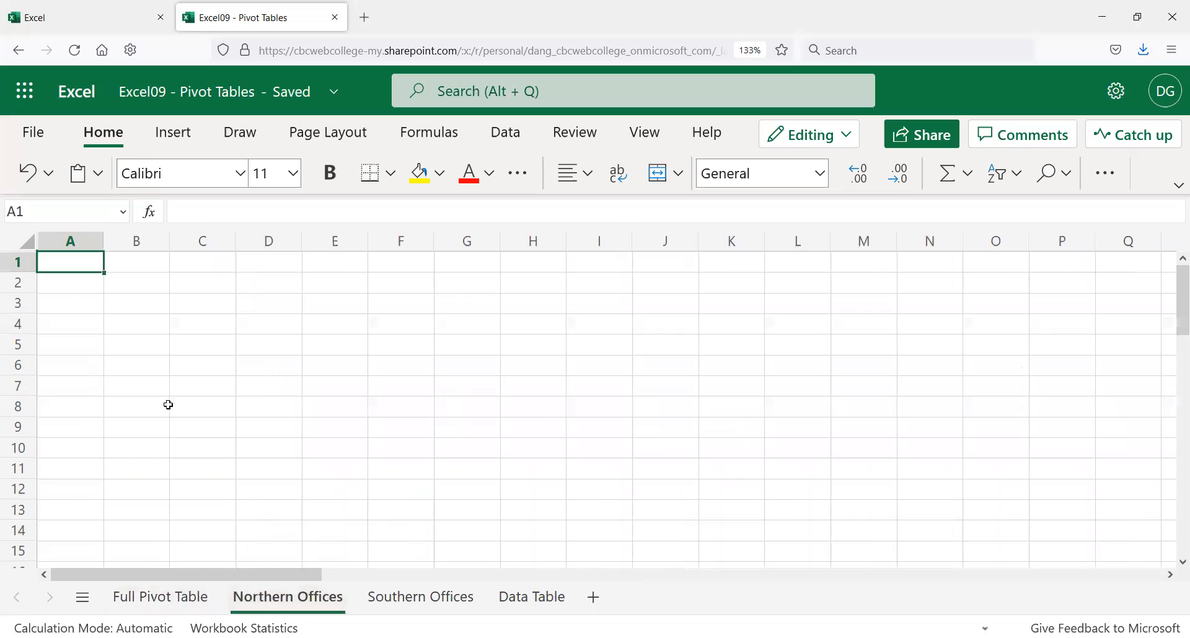
left_click(68, 298)
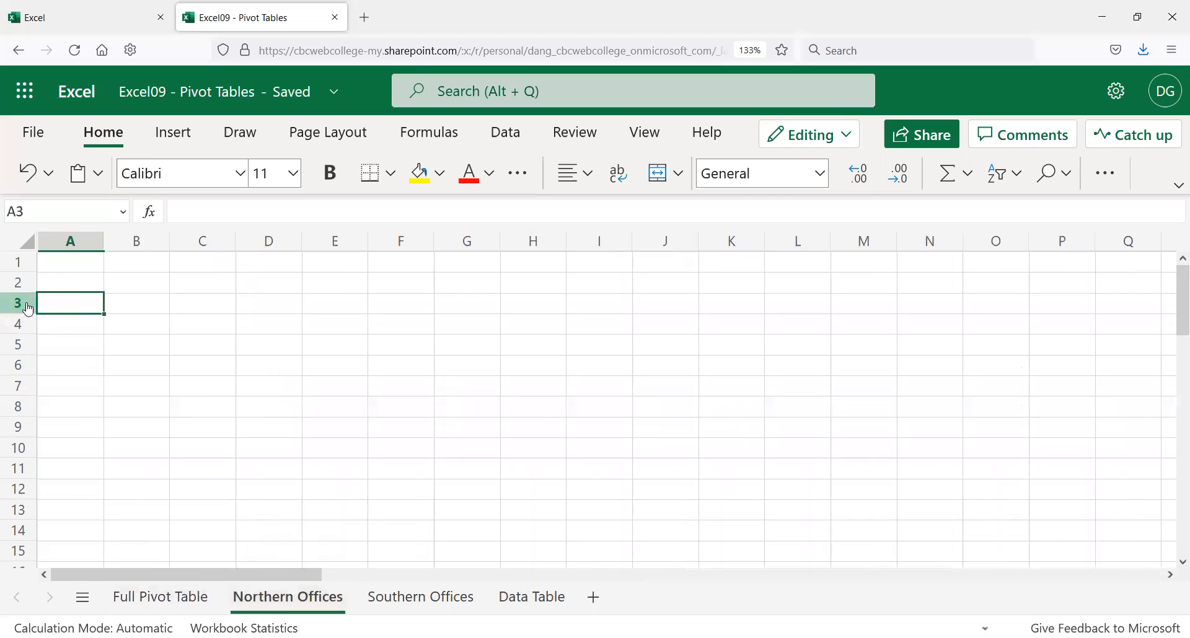
key("ctrl+v")
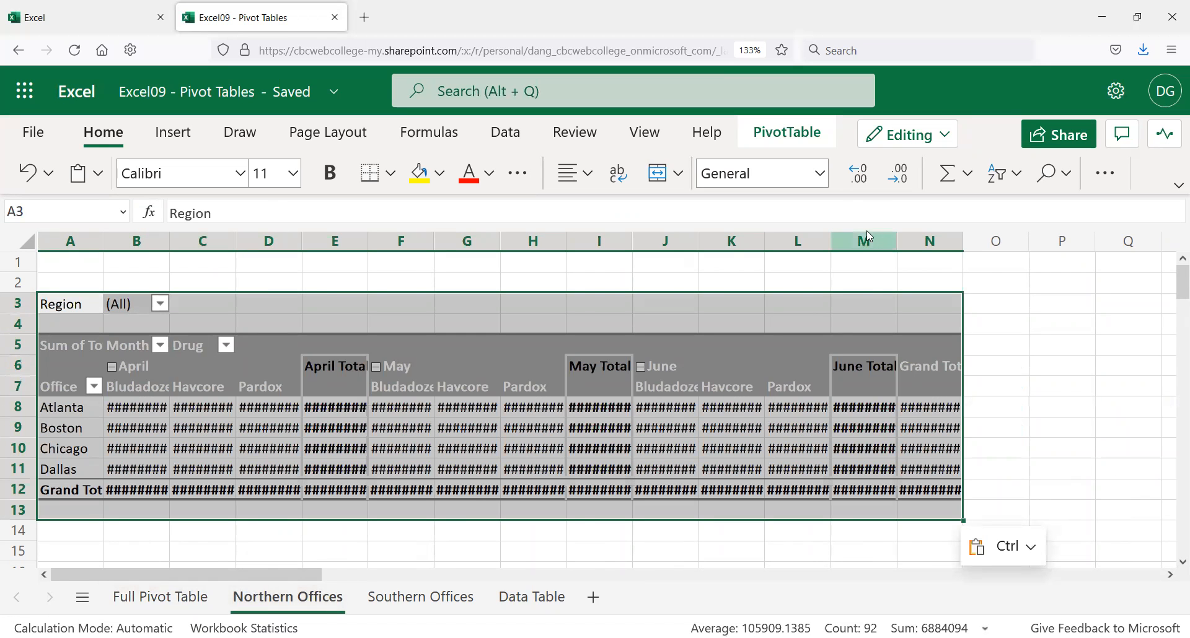
left_click(72, 242)
left_click_drag(73, 242, 908, 208)
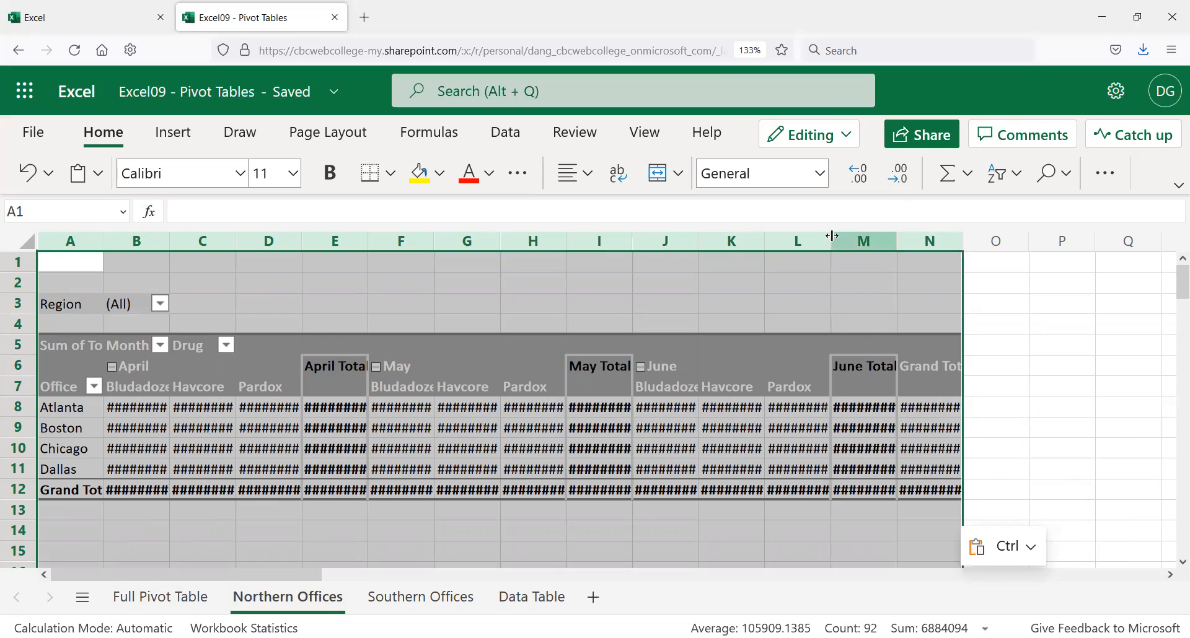
left_click_drag(832, 236, 833, 235)
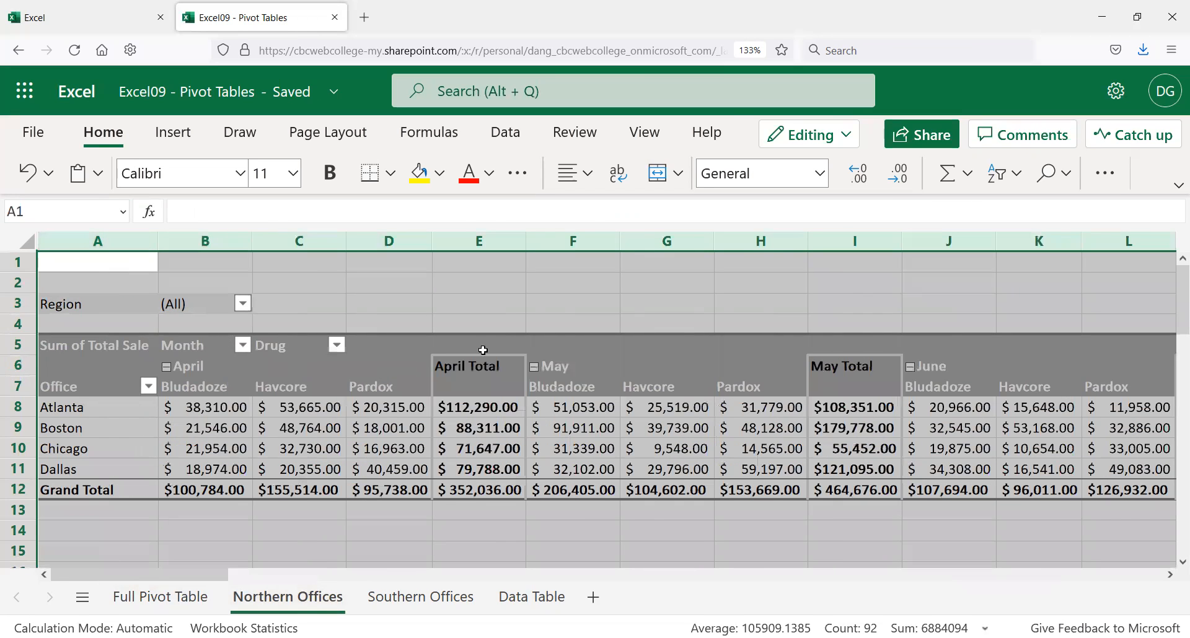
left_click(608, 348)
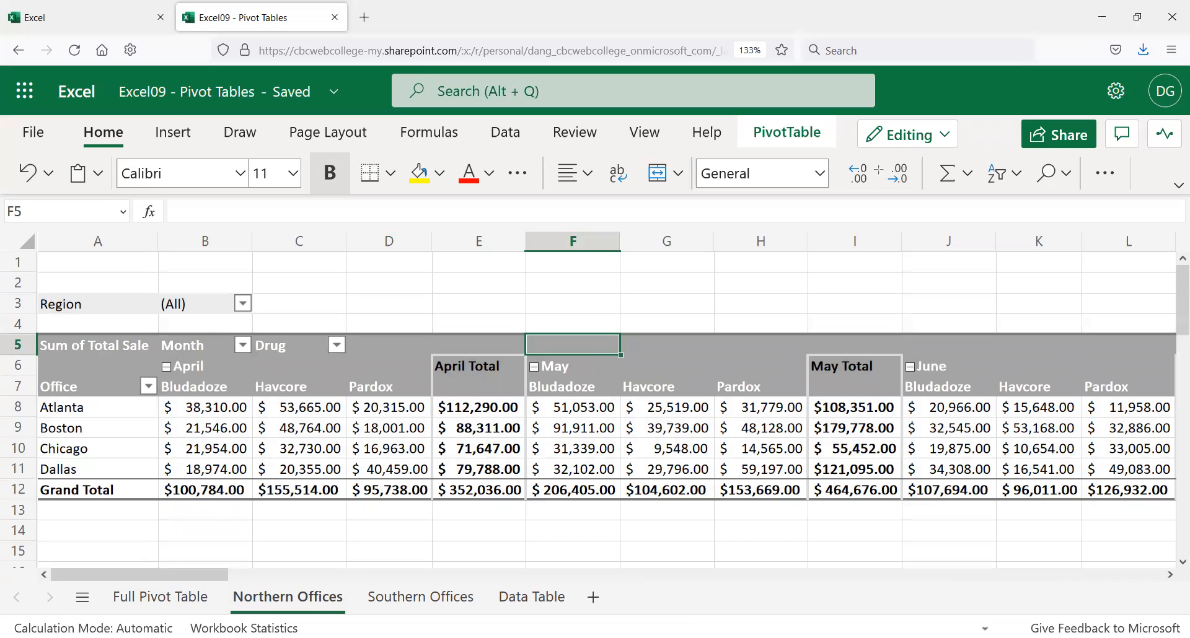
Step: Apply the Dark Blue, Pivot Style Dark 16 style to the Northern Offices pivot
left_click(784, 146)
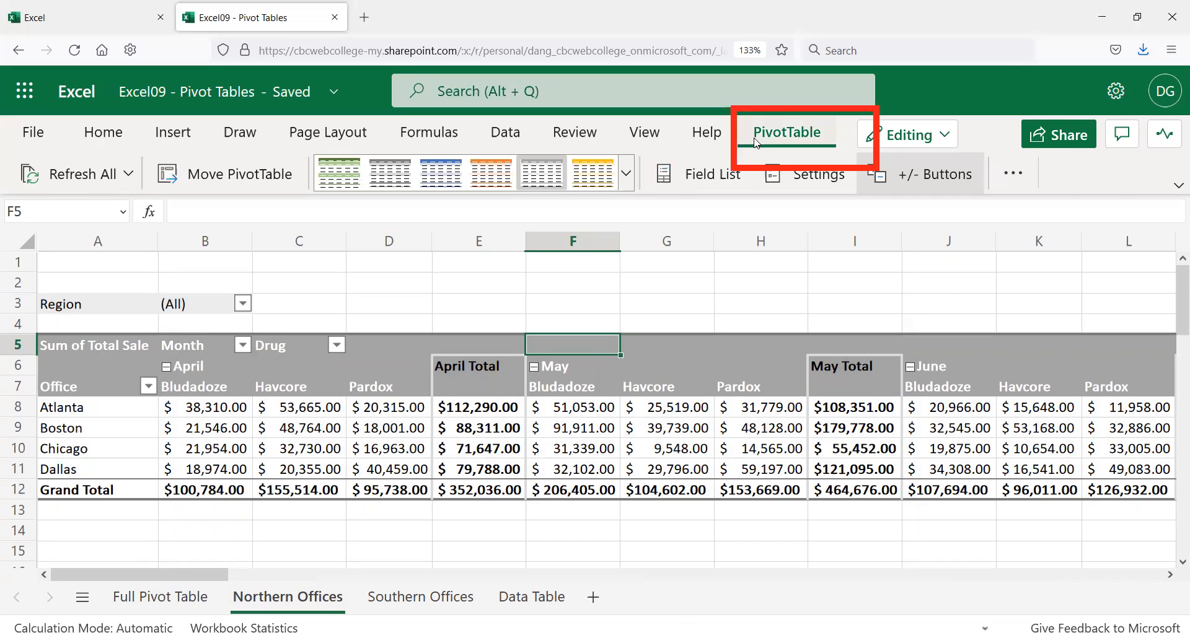
left_click(628, 179)
scroll(387, 419, "down", 3)
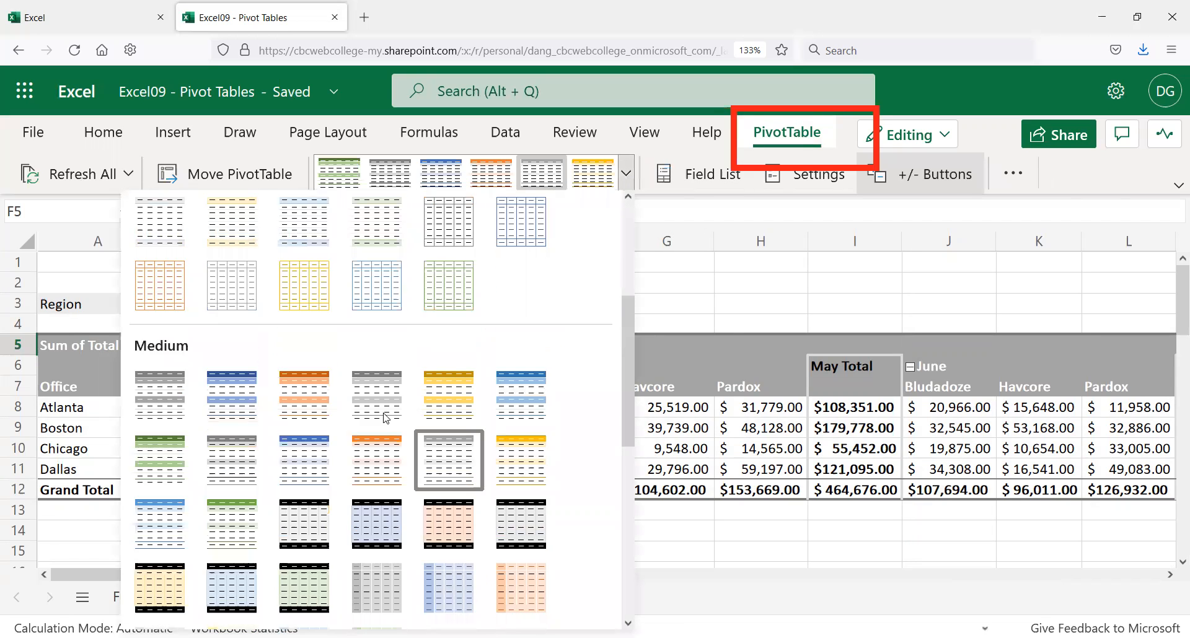
scroll(387, 419, "down", 5)
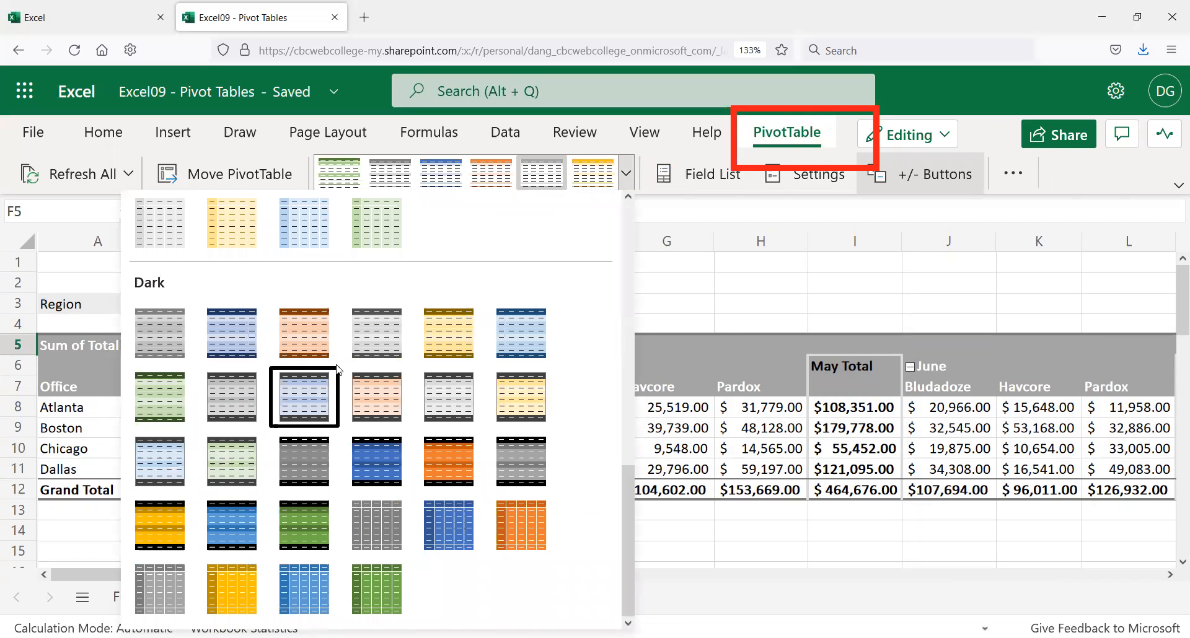
left_click(380, 452)
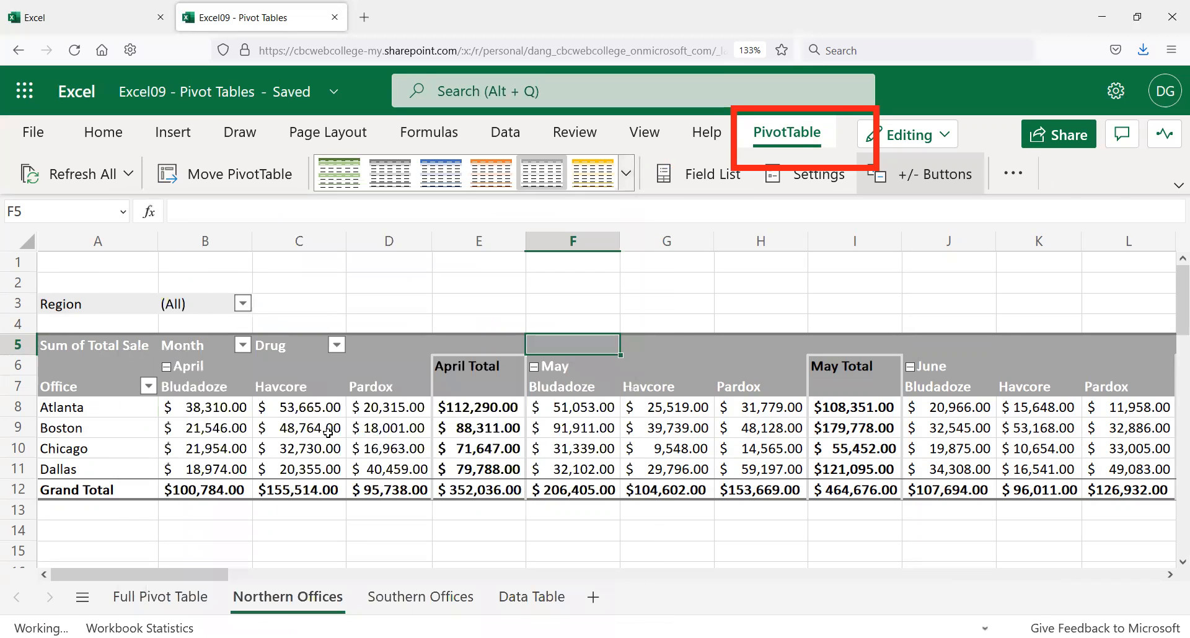
Step: Filter the Region field to Northern only, leaving Boston and Chicago
left_click(241, 304)
left_click(445, 264)
left_click(634, 571)
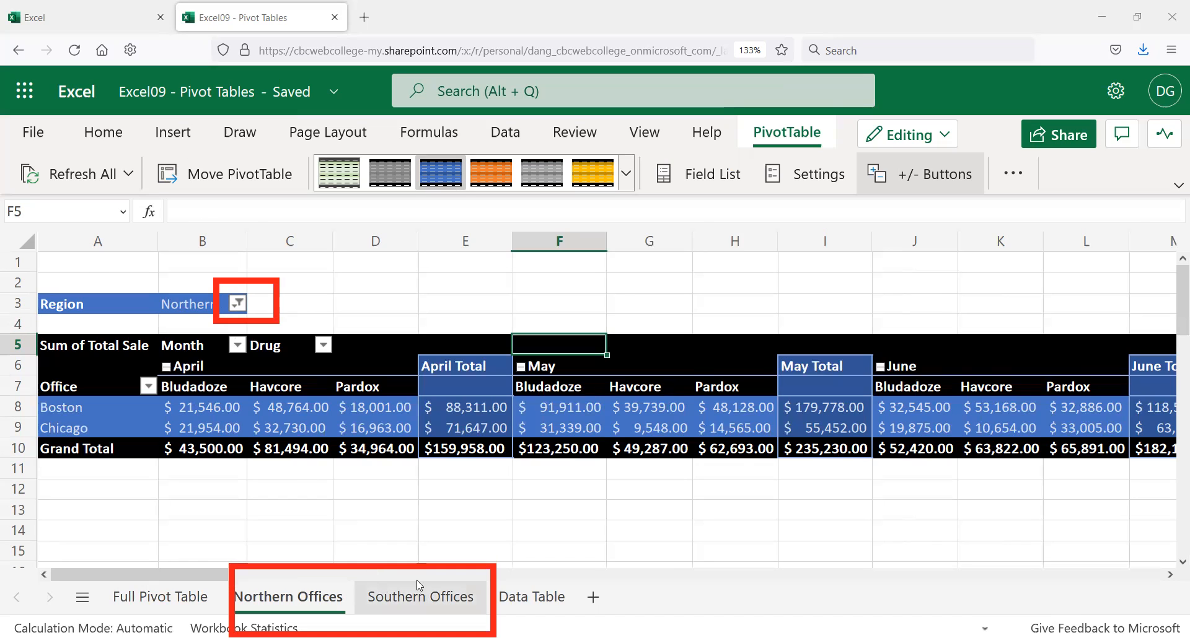
Step: Switch to the Southern Offices sheet and select cell A1
left_click(421, 599)
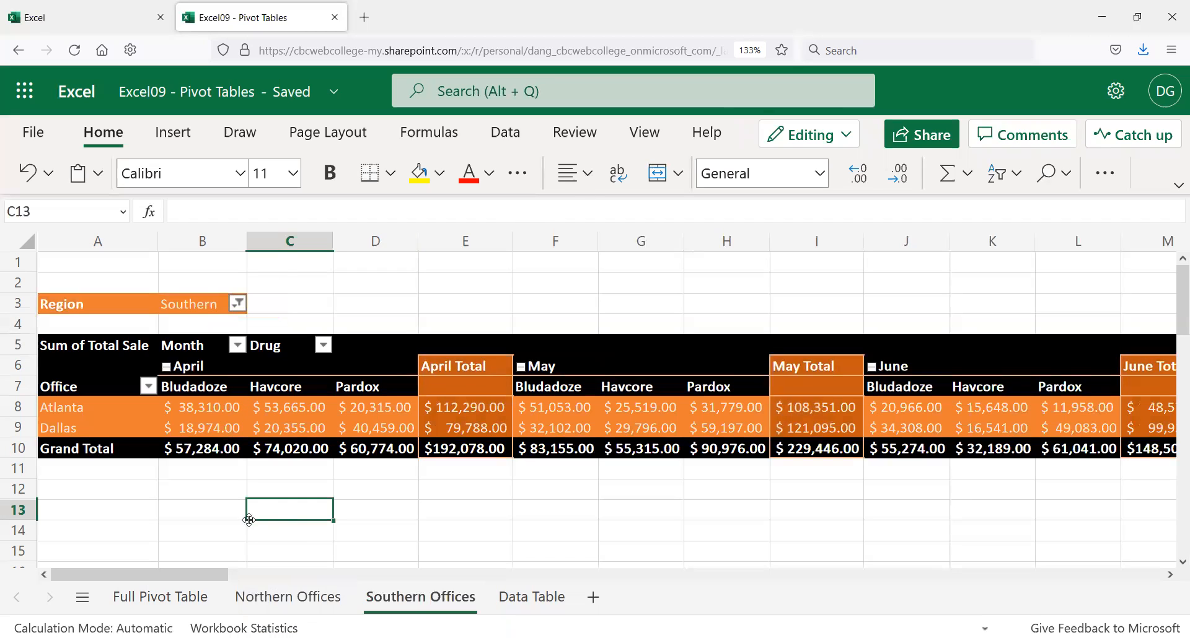
left_click(222, 510)
left_click(184, 485)
left_click(131, 483)
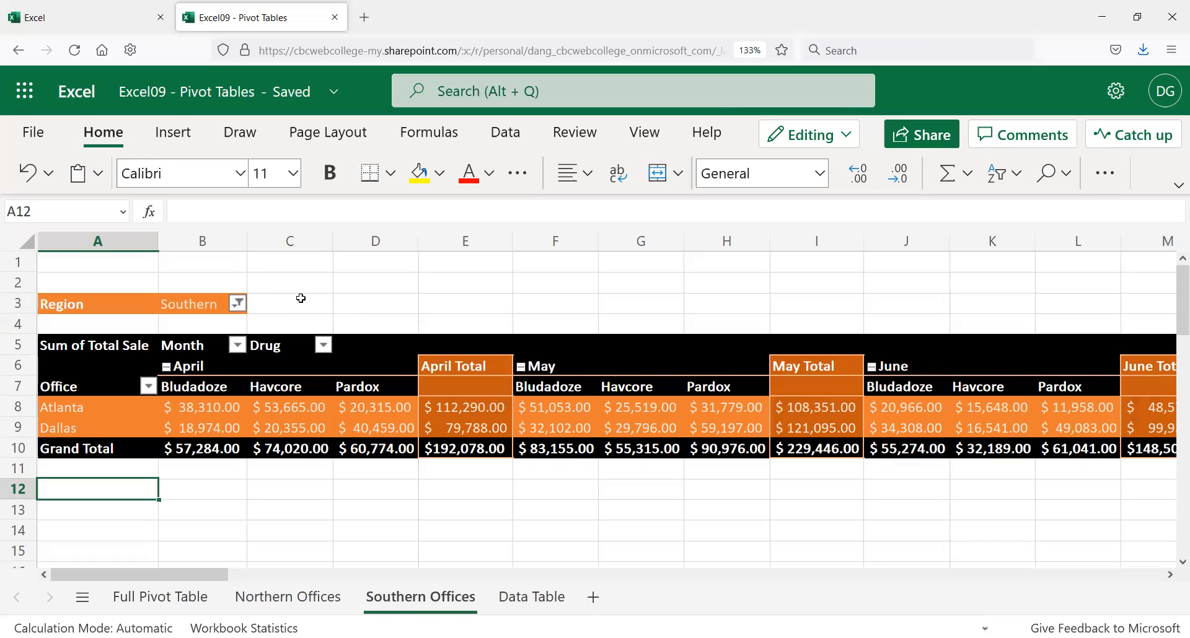
left_click(130, 269)
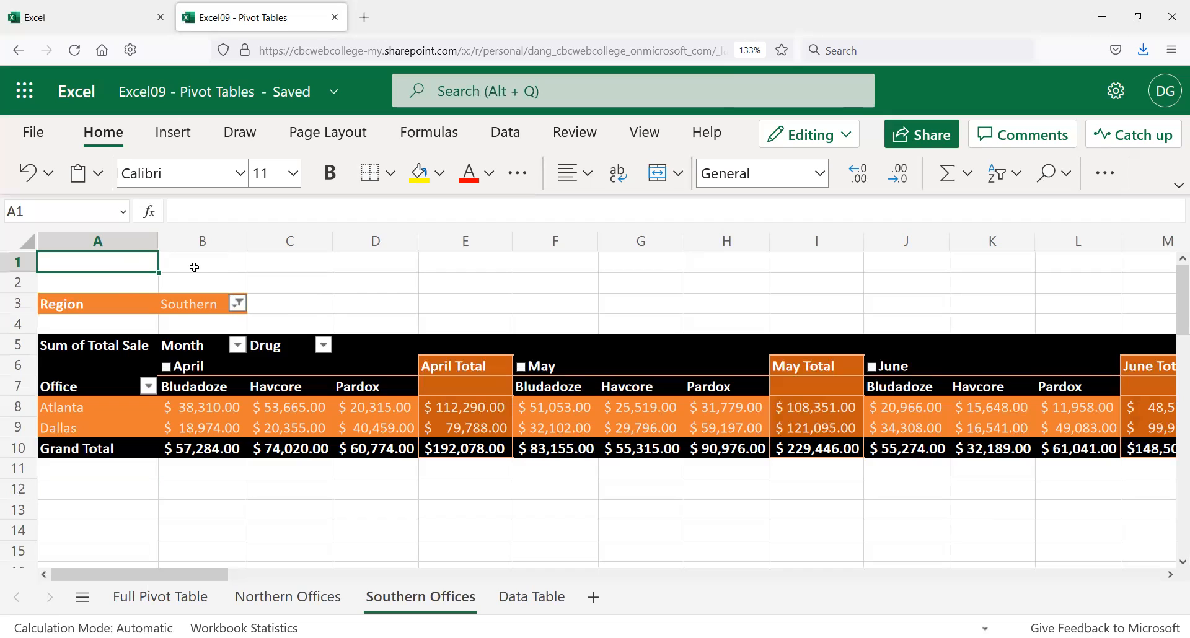
Step: Enter the title 'Southern Region Pharmaceutical Sales' in cell A1
type("Sout")
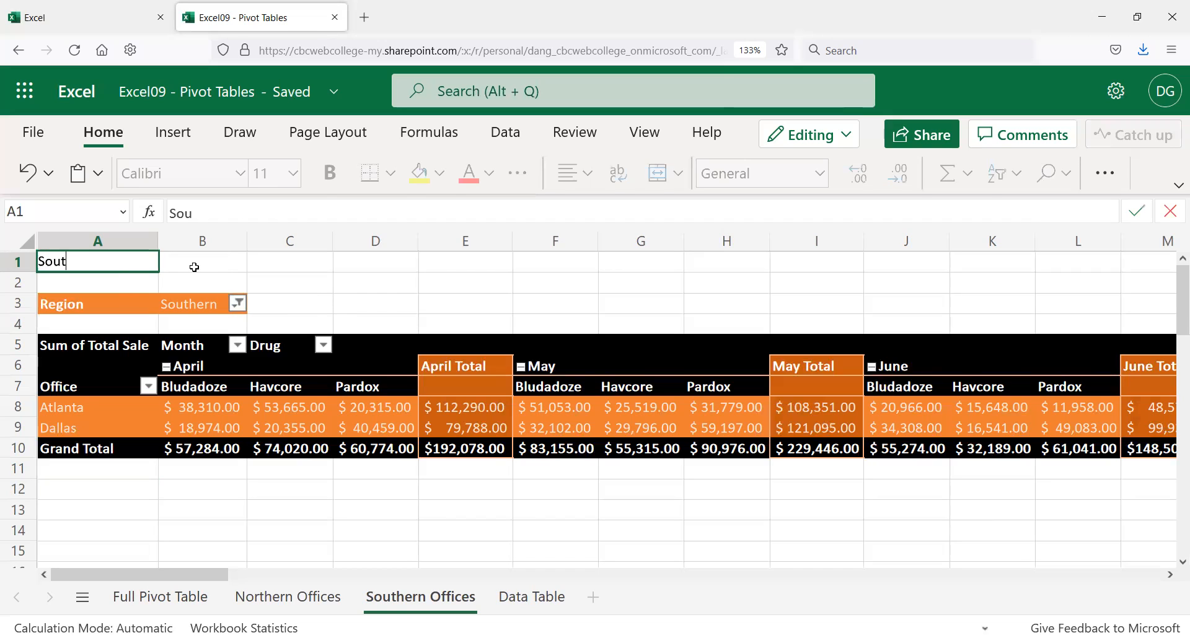
type("hern T")
key("Escape")
type("Re")
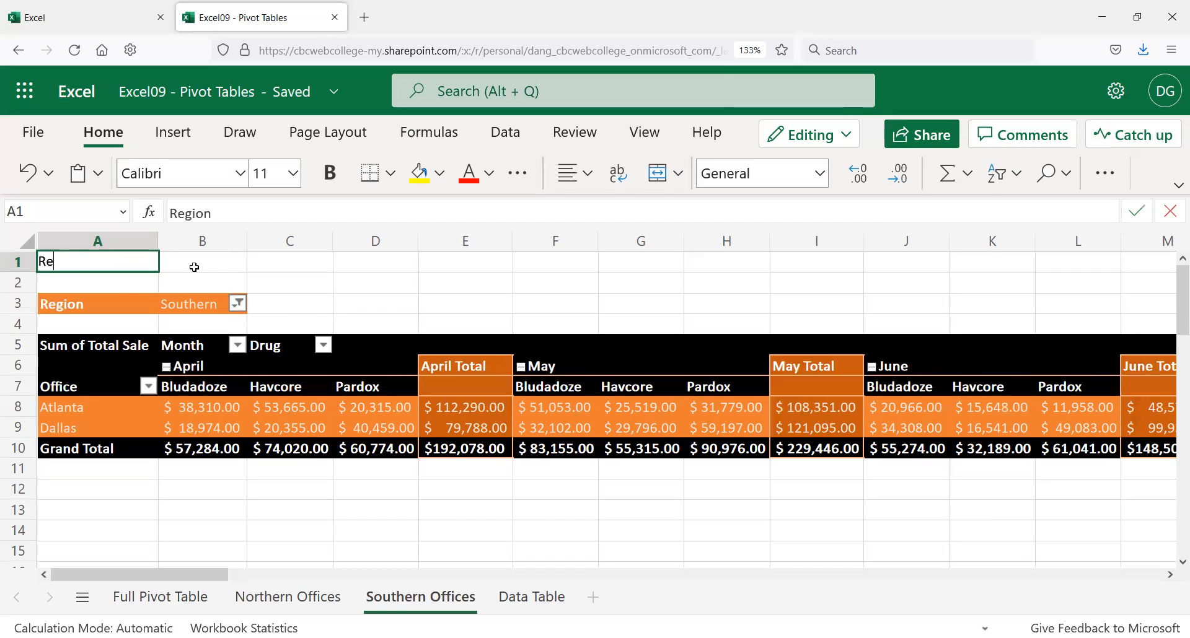
key("BackSpace")
key("BackSpace")
key("BackSpace")
type("Southern")
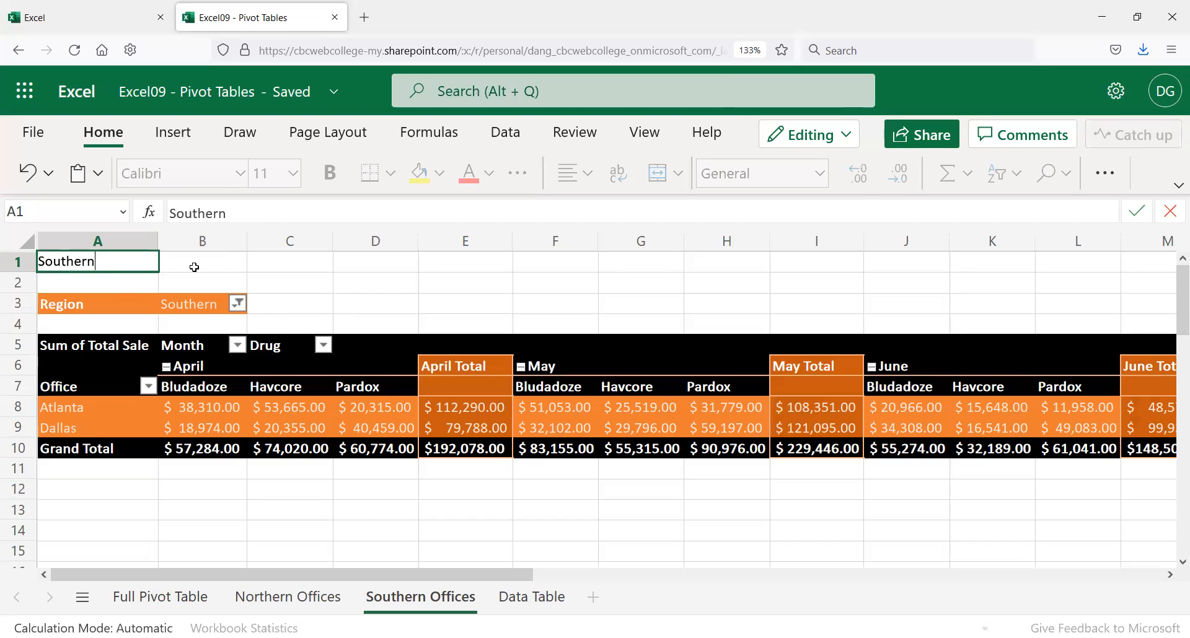
type(" Region Pharmaceutical Sales")
key("Return")
Step: Merge and center the title across A1:G1
left_click(194, 267)
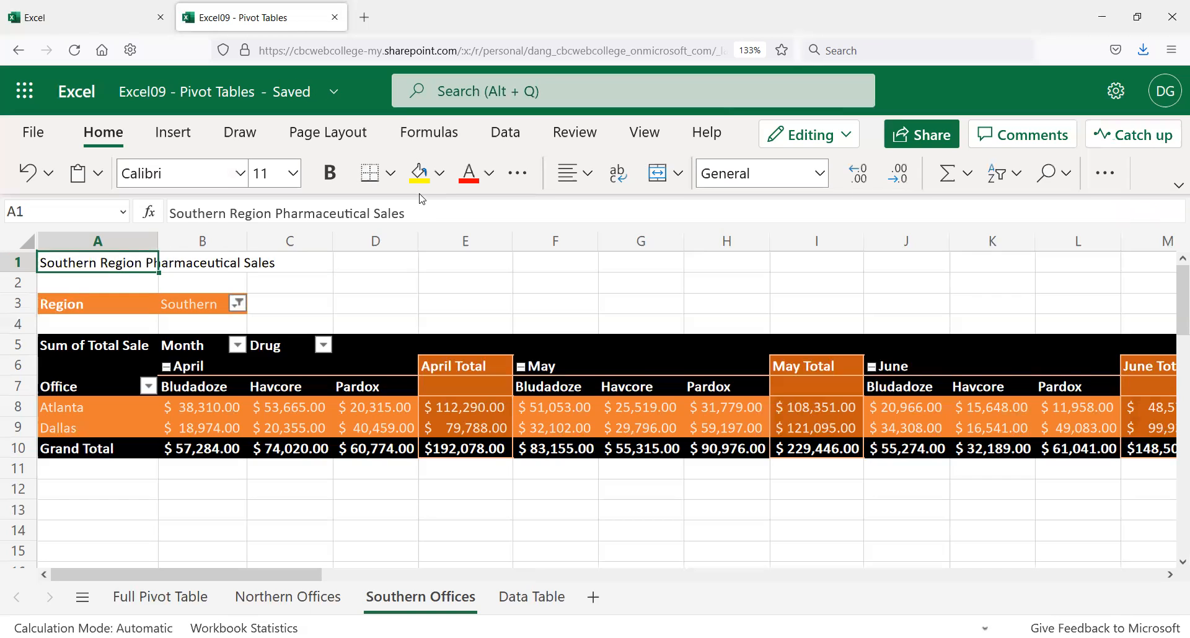
triple_click(360, 205)
left_click_drag(99, 263, 618, 259)
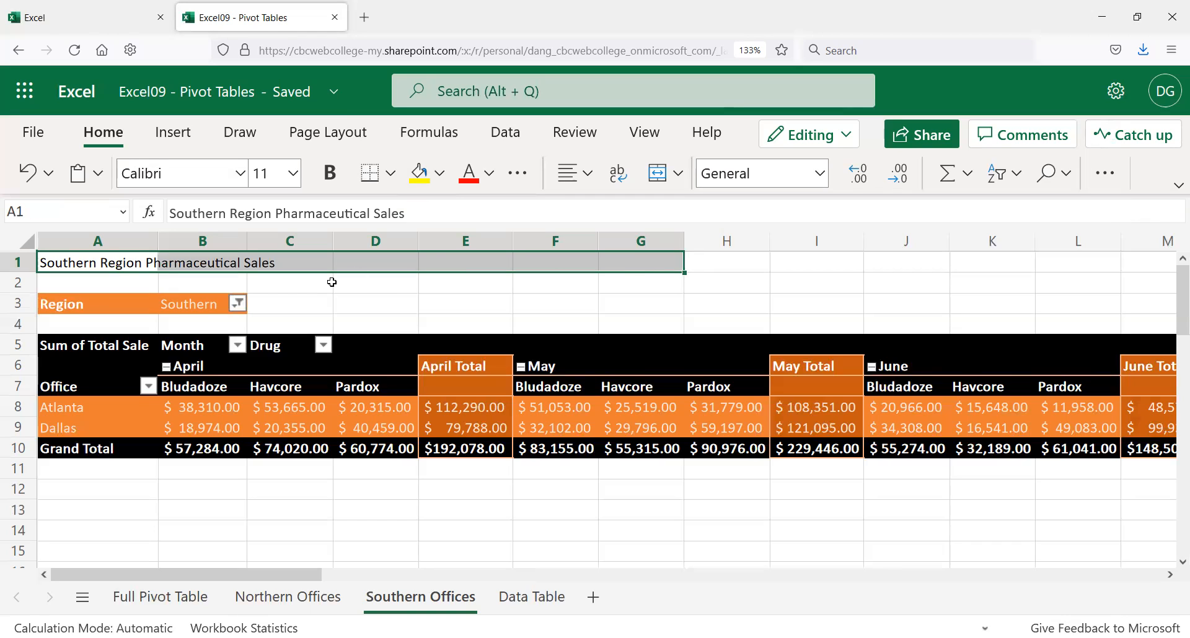
left_click(678, 173)
left_click(714, 247)
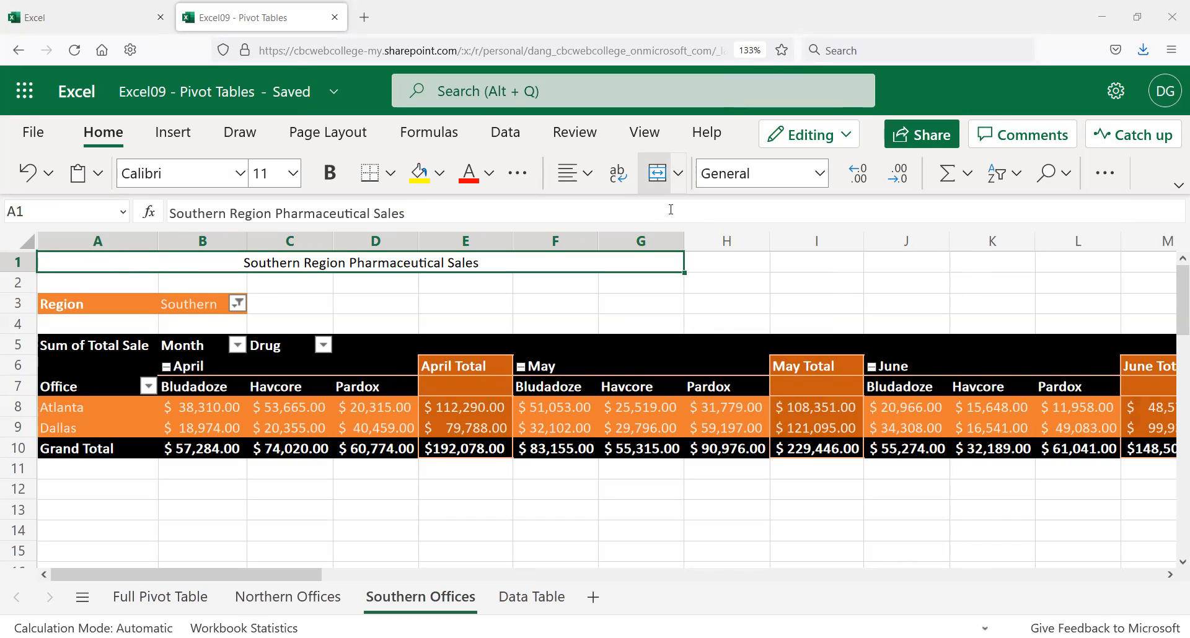
triple_click(671, 209)
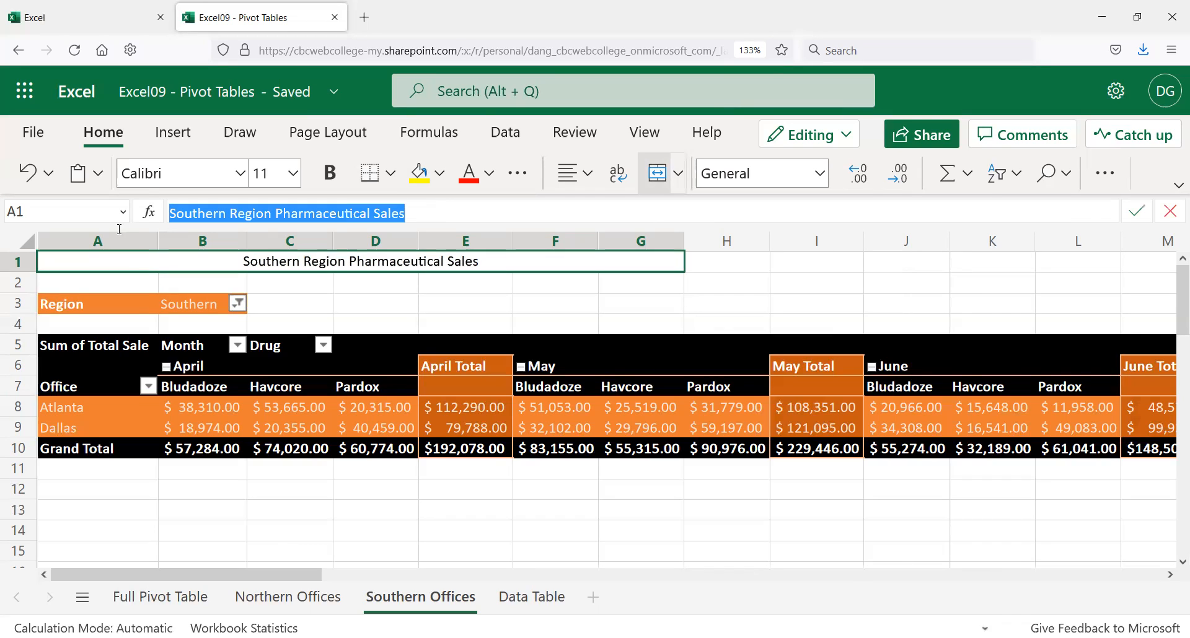
left_click(393, 261)
left_click(250, 214)
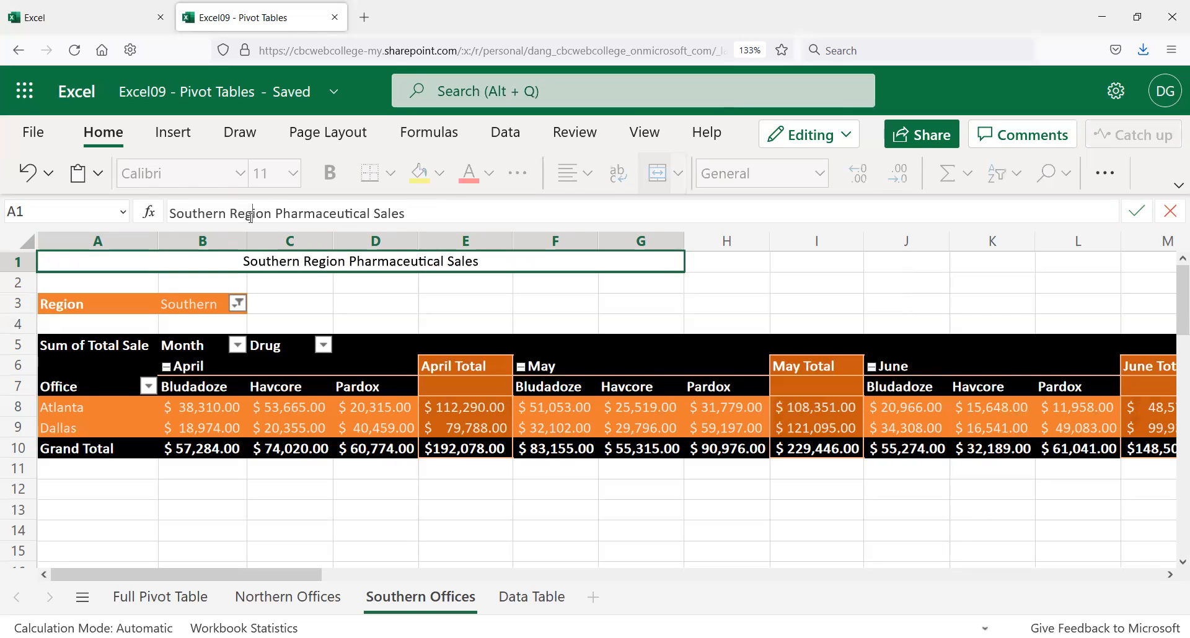
left_click(73, 307)
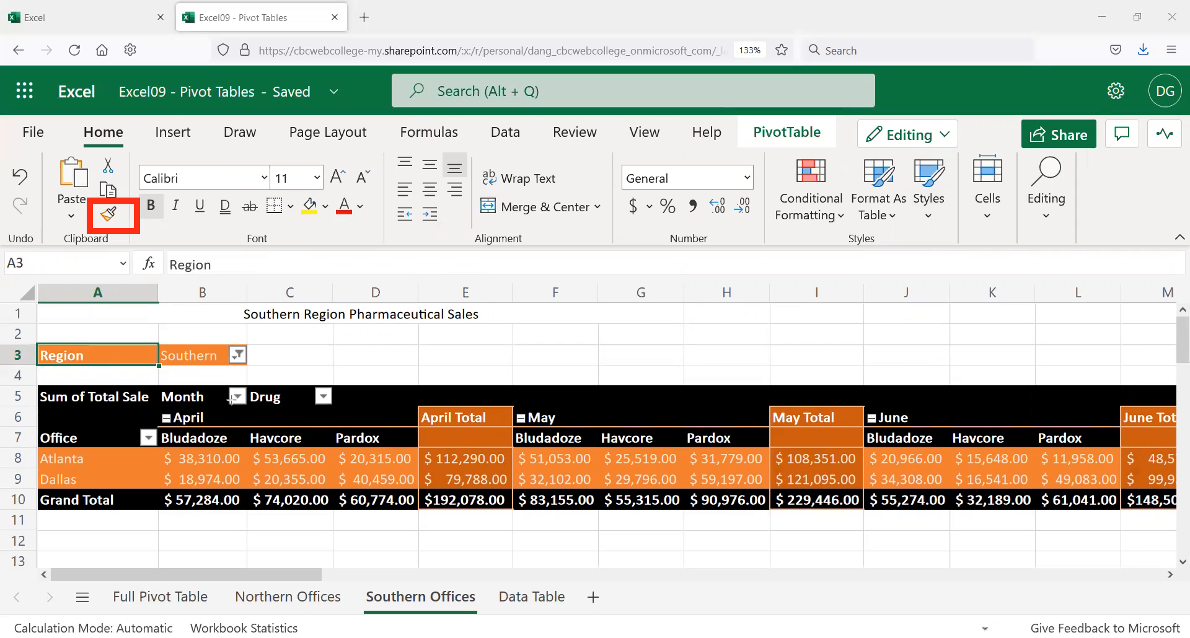
Step: Copy the orange Region cell formatting onto the A1 title and enlarge it to 24 pt
left_click(109, 217)
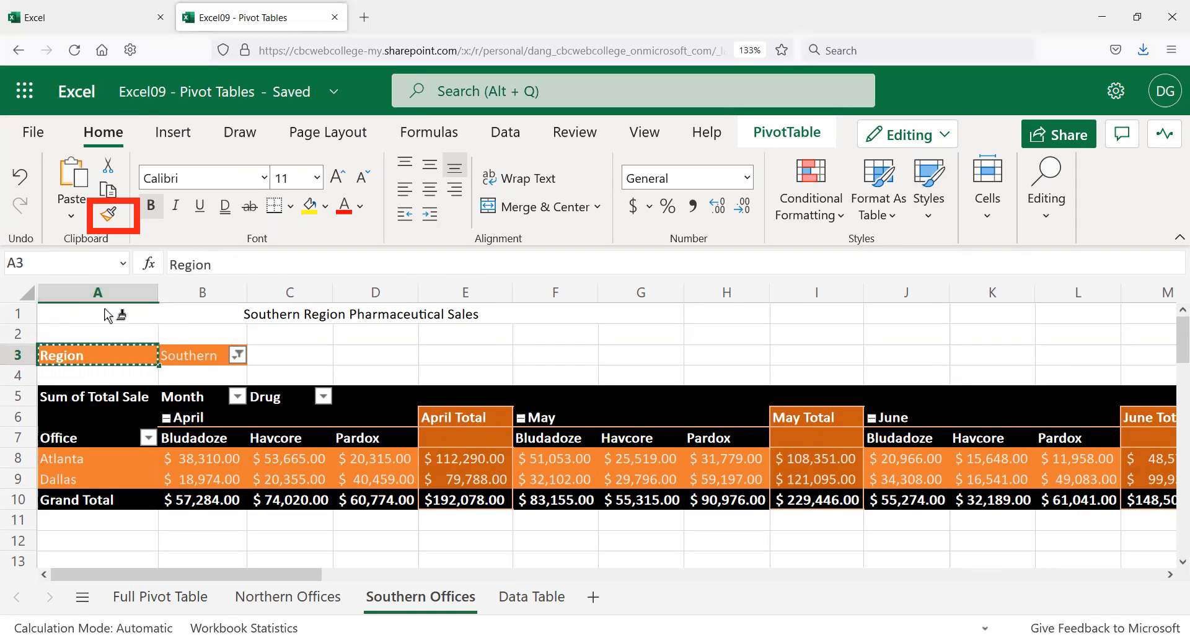
left_click(105, 312)
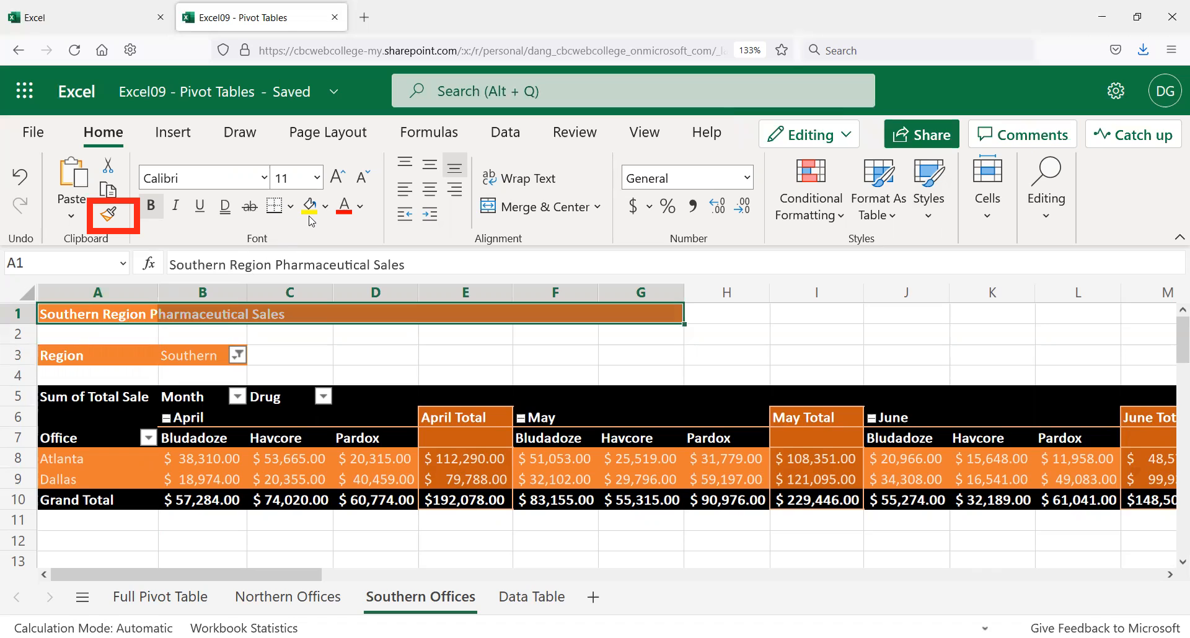
left_click(338, 178)
left_click(339, 178)
left_click(339, 178)
left_click(338, 178)
left_click(338, 178)
left_click(339, 178)
left_click(338, 178)
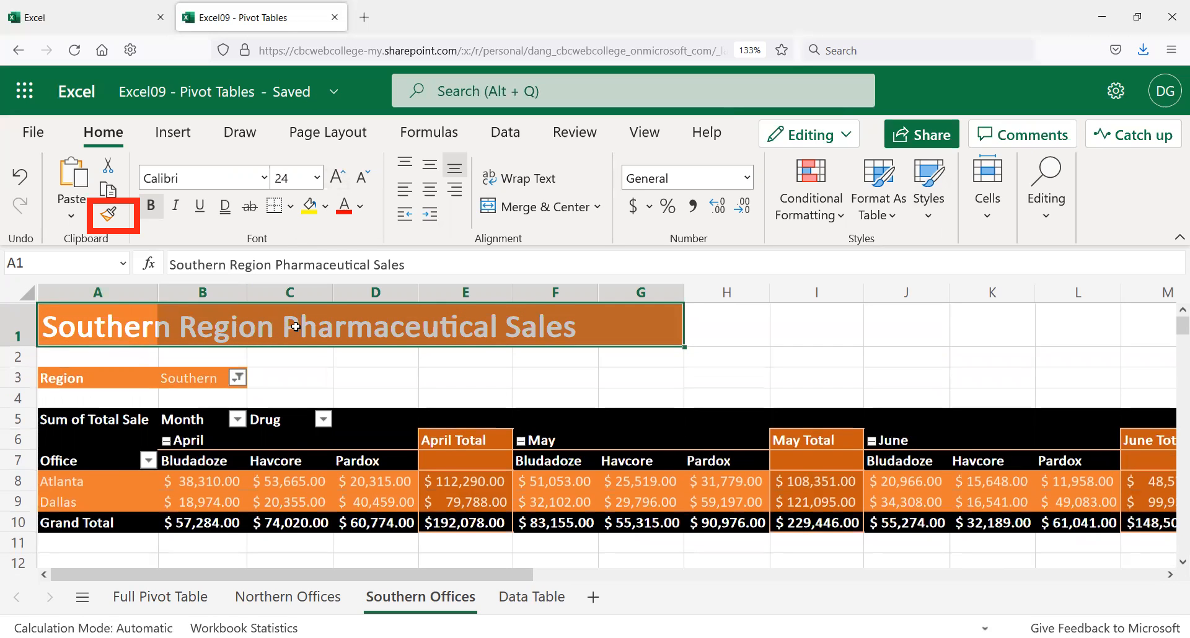
double_click(340, 265)
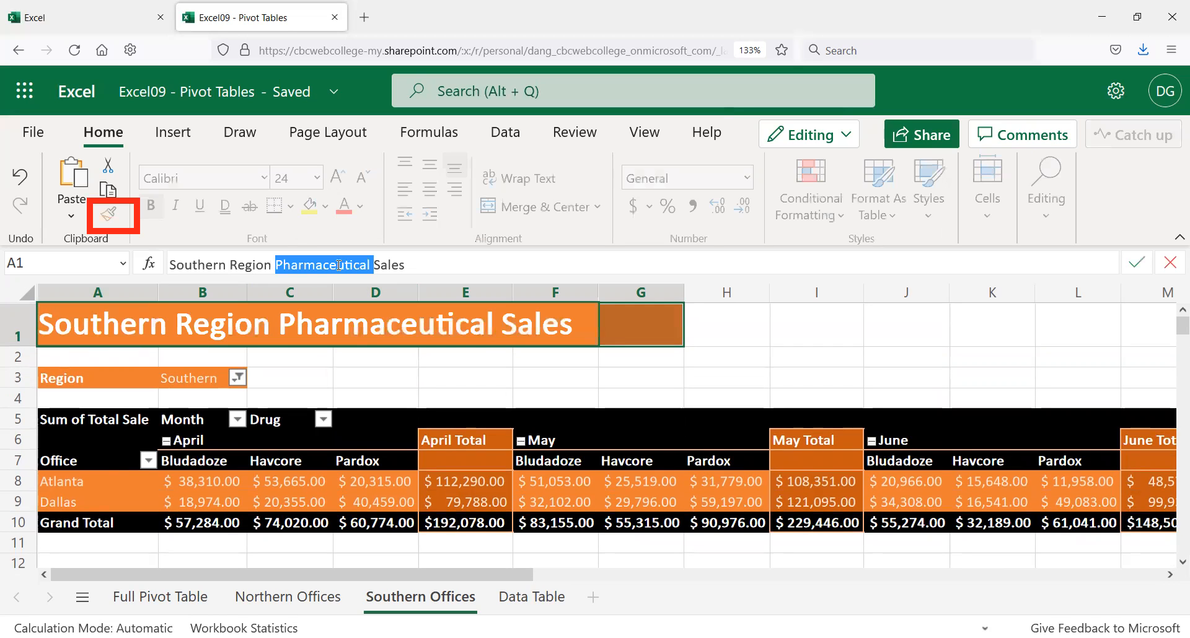
left_click(475, 264)
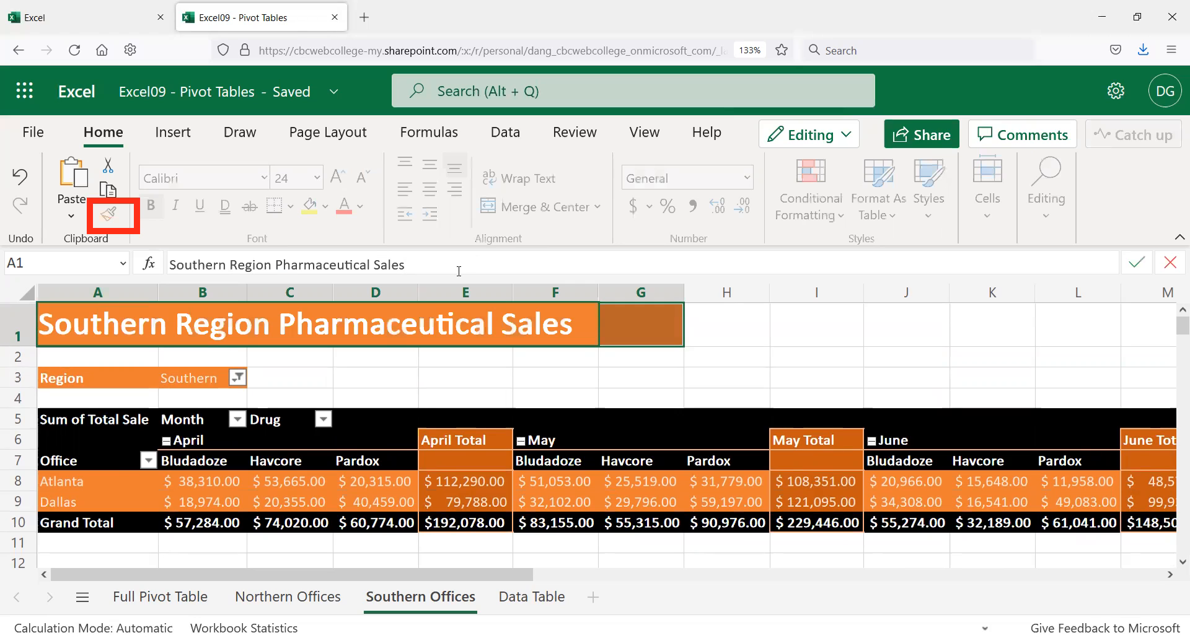
key("Escape")
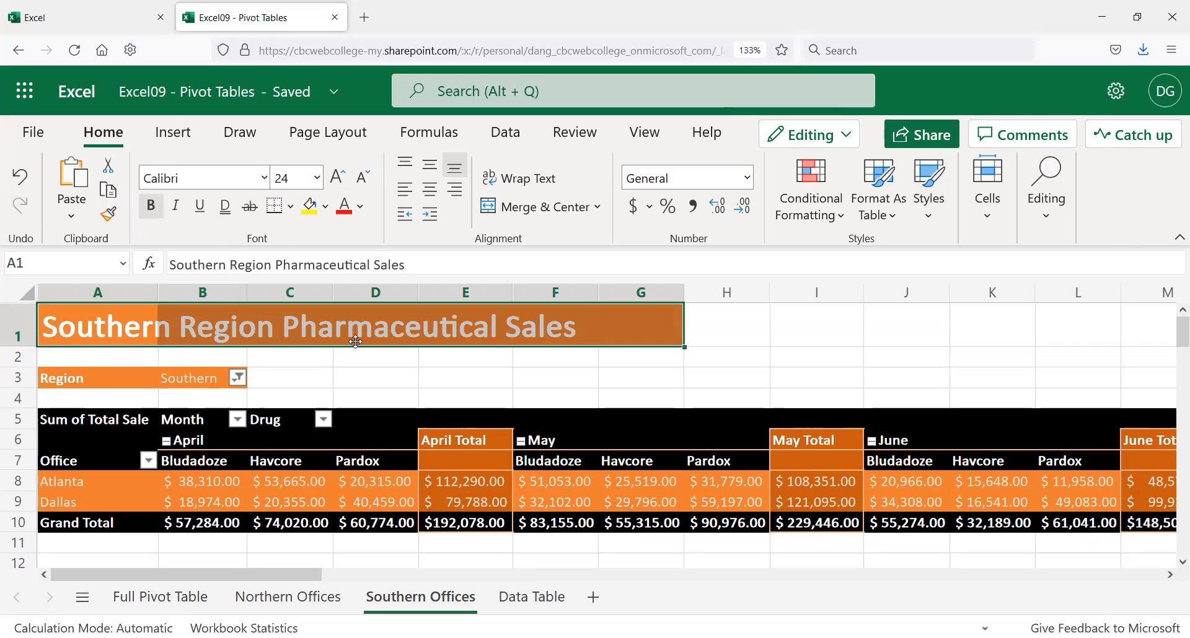
left_click(643, 372)
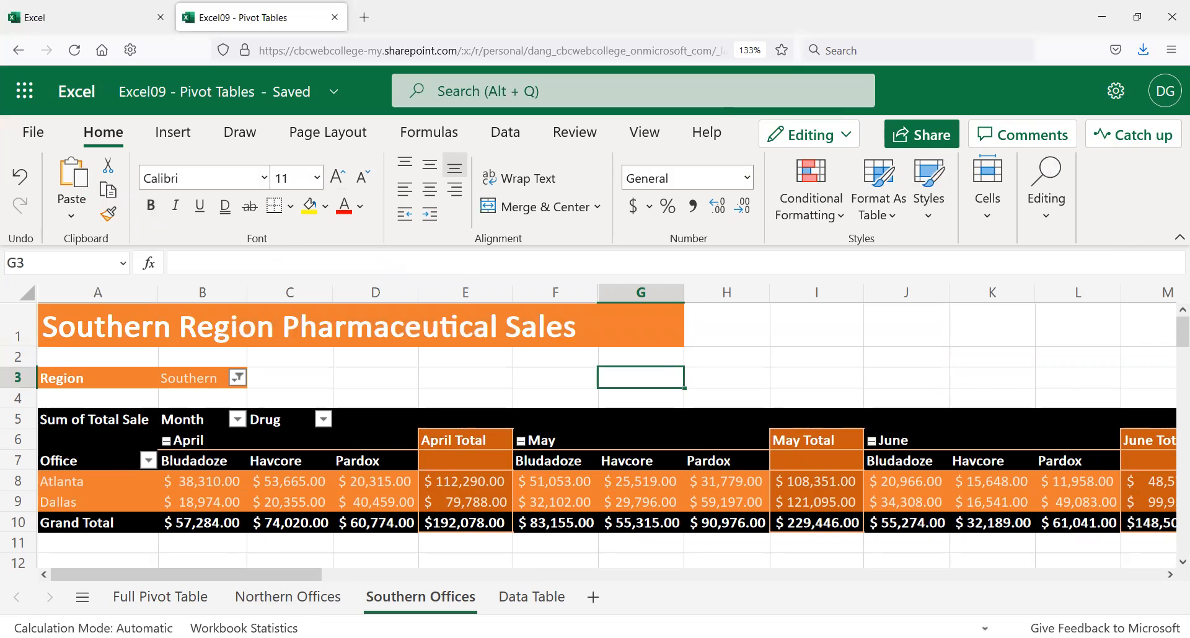
Step: On Northern Offices, enter 'Northern Offices Pharmaceutical Sales' in A1, merged and centered across A1:G1
left_click(271, 598)
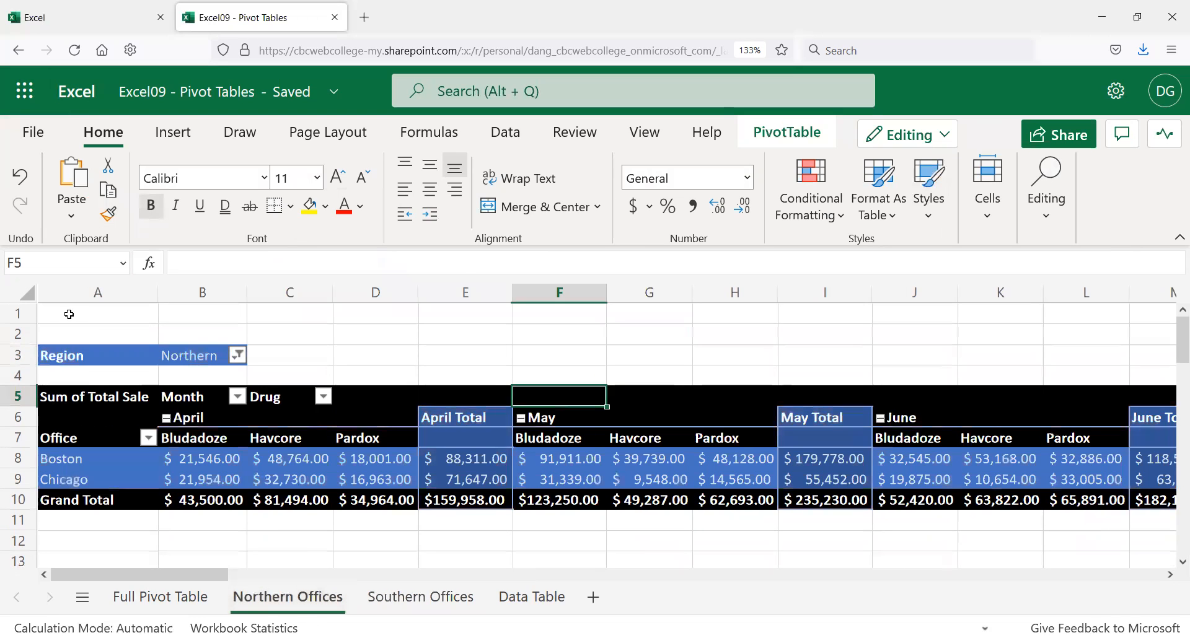
left_click(69, 315)
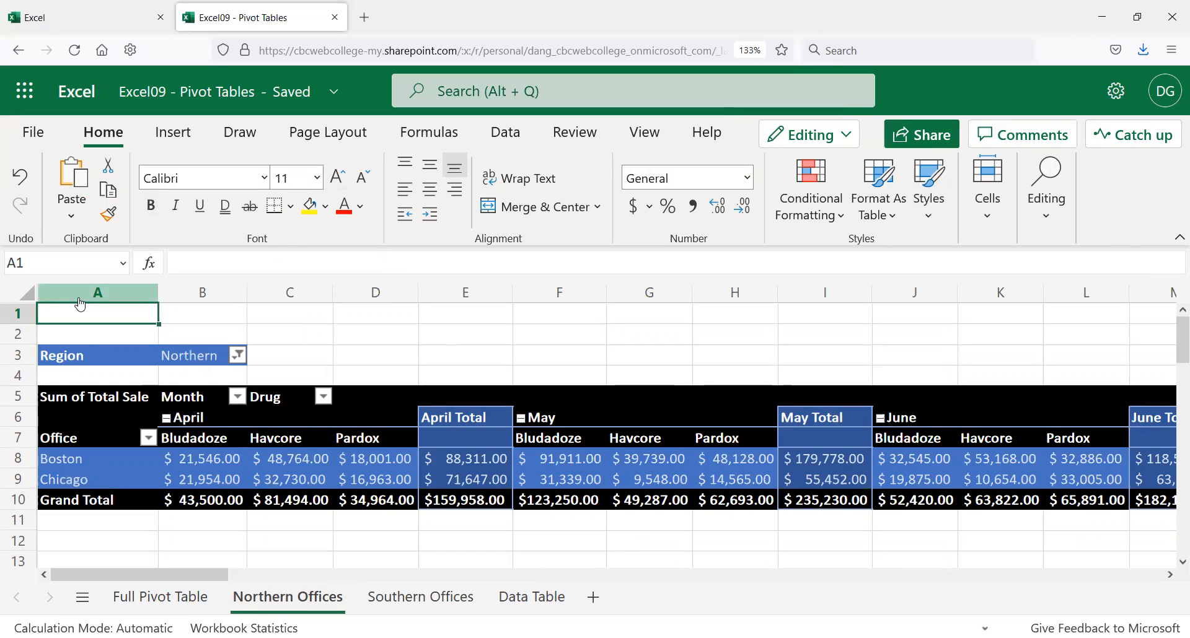
type("Northe")
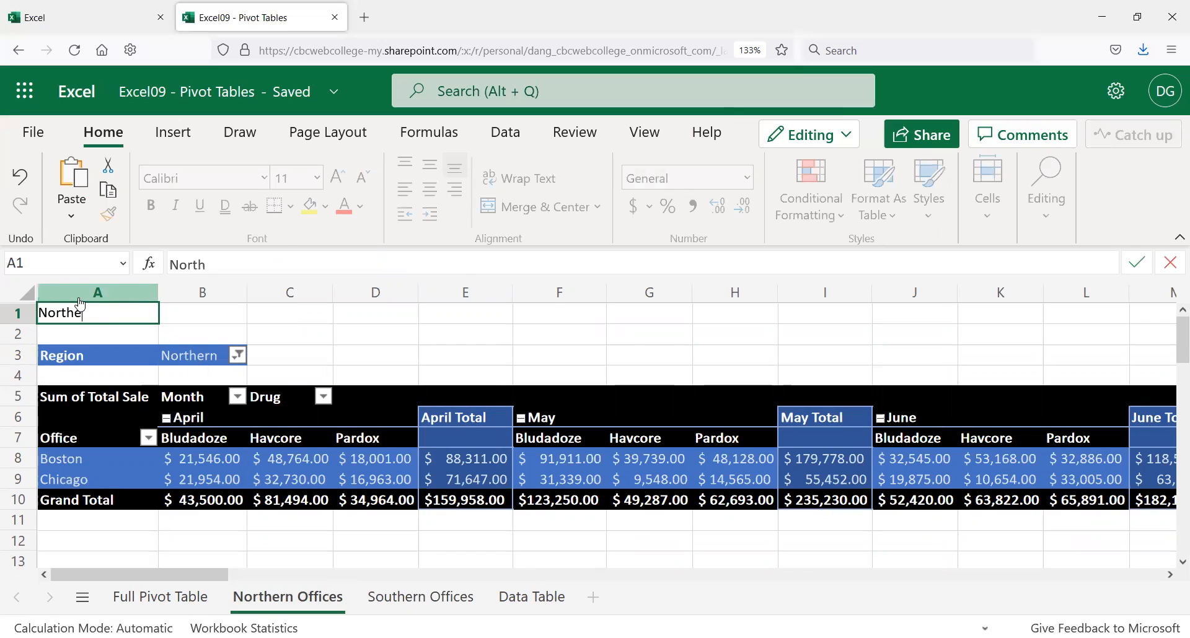
type("rn Offices Pharmaceutical Sale")
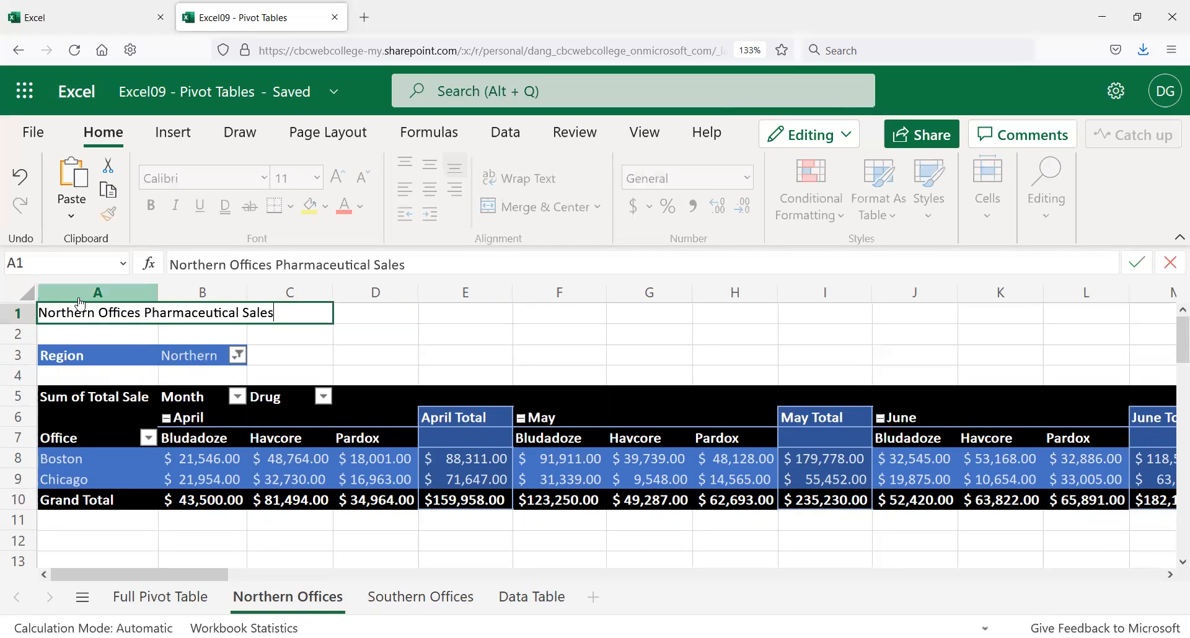
type("s")
key("Return")
left_click(80, 313)
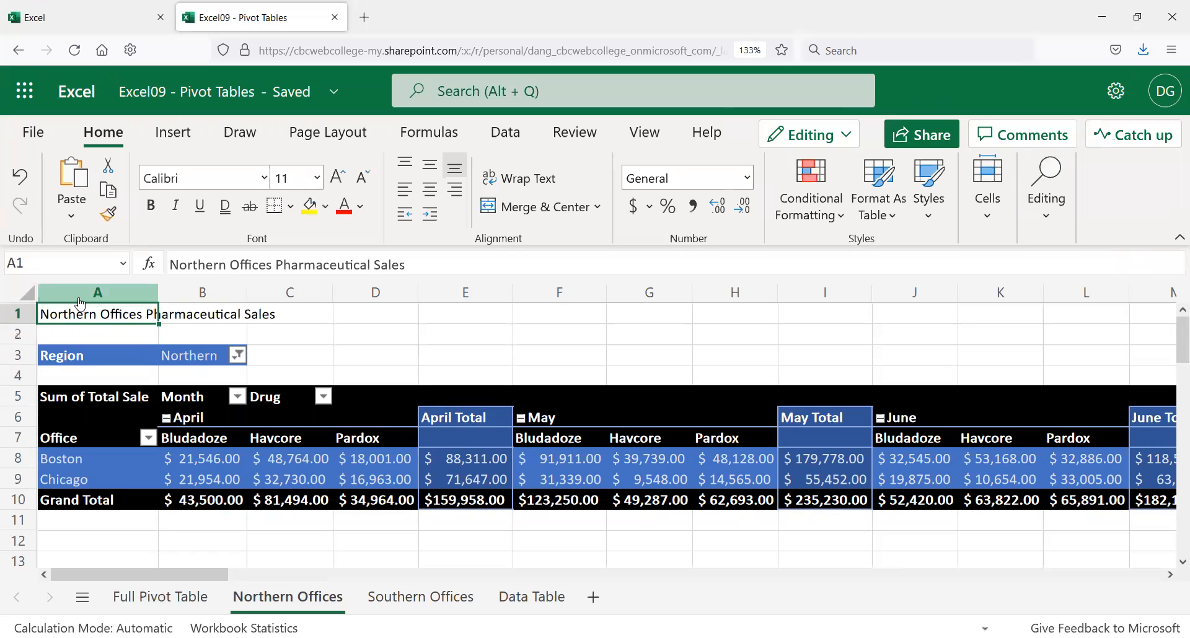
left_click(641, 317, "shift")
left_click(557, 211)
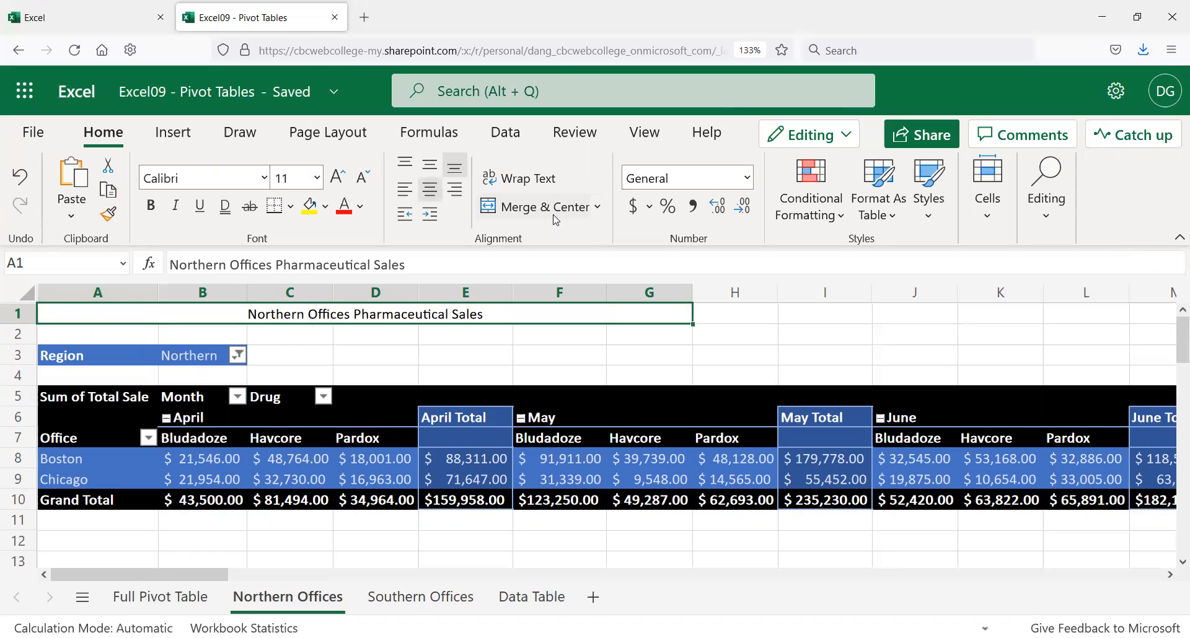
Step: Copy the blue Region cell formatting onto the title and enlarge it to 24 pt
left_click(76, 357)
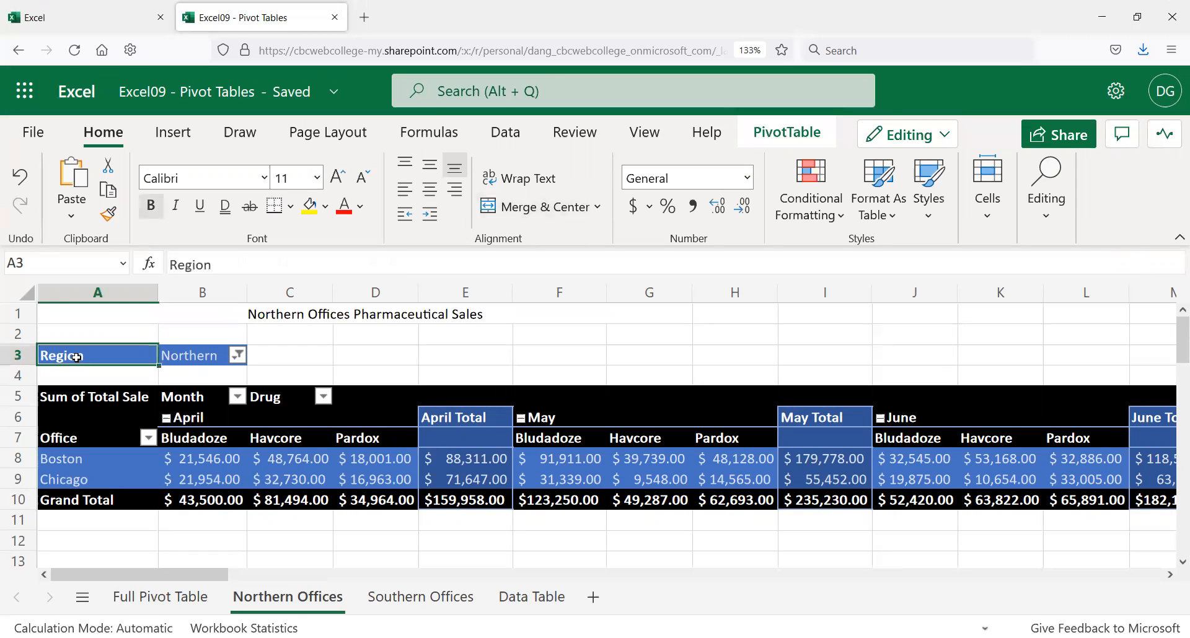
left_click(108, 213)
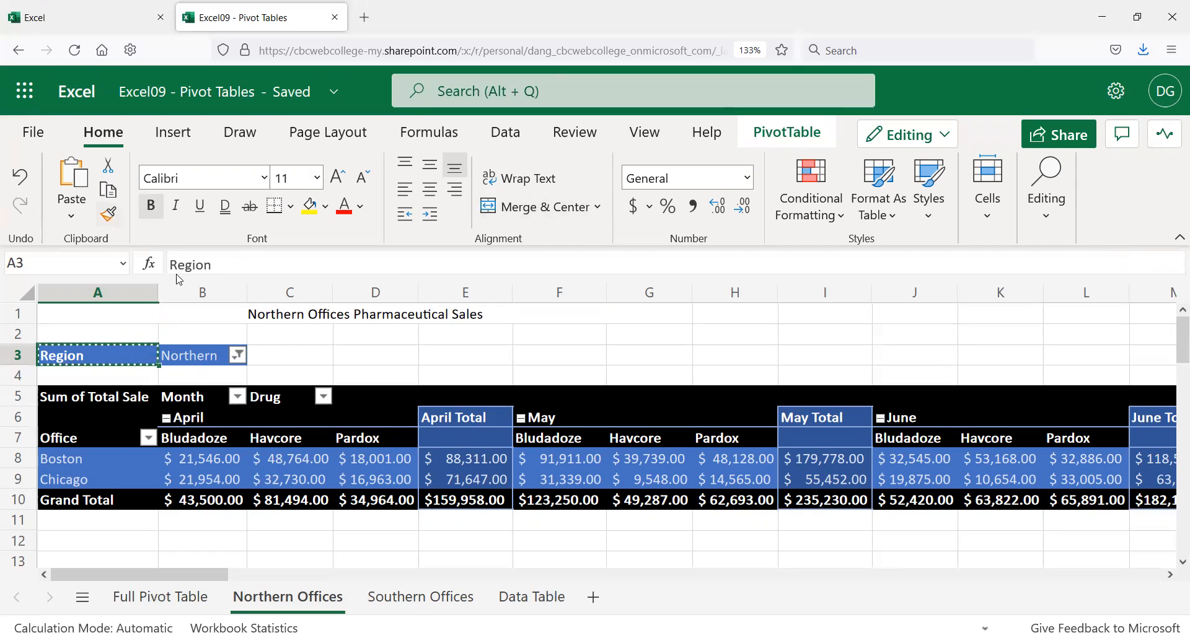
left_click(127, 321)
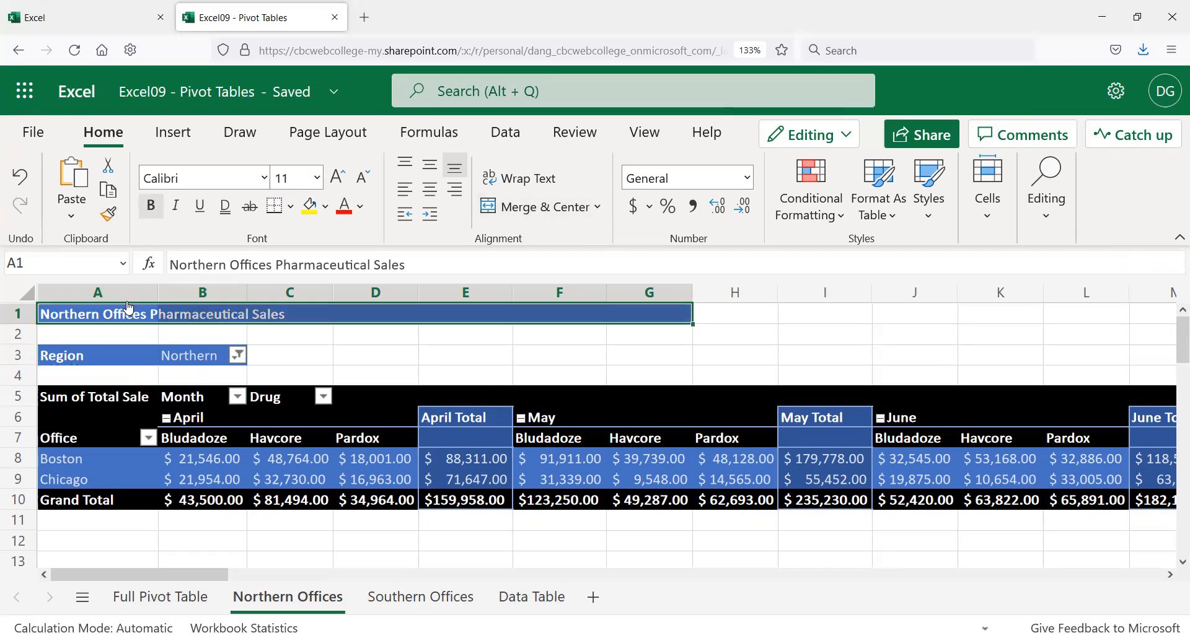
left_click(345, 180)
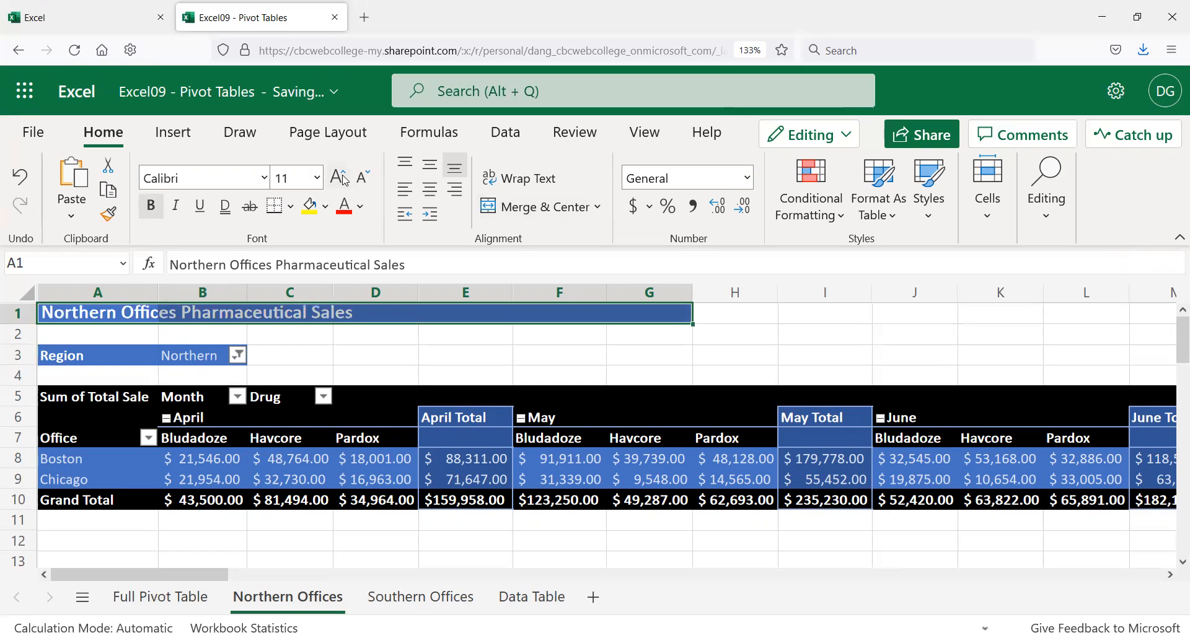
left_click(345, 180)
left_click(346, 180)
left_click(345, 180)
left_click(345, 180)
left_click(345, 180)
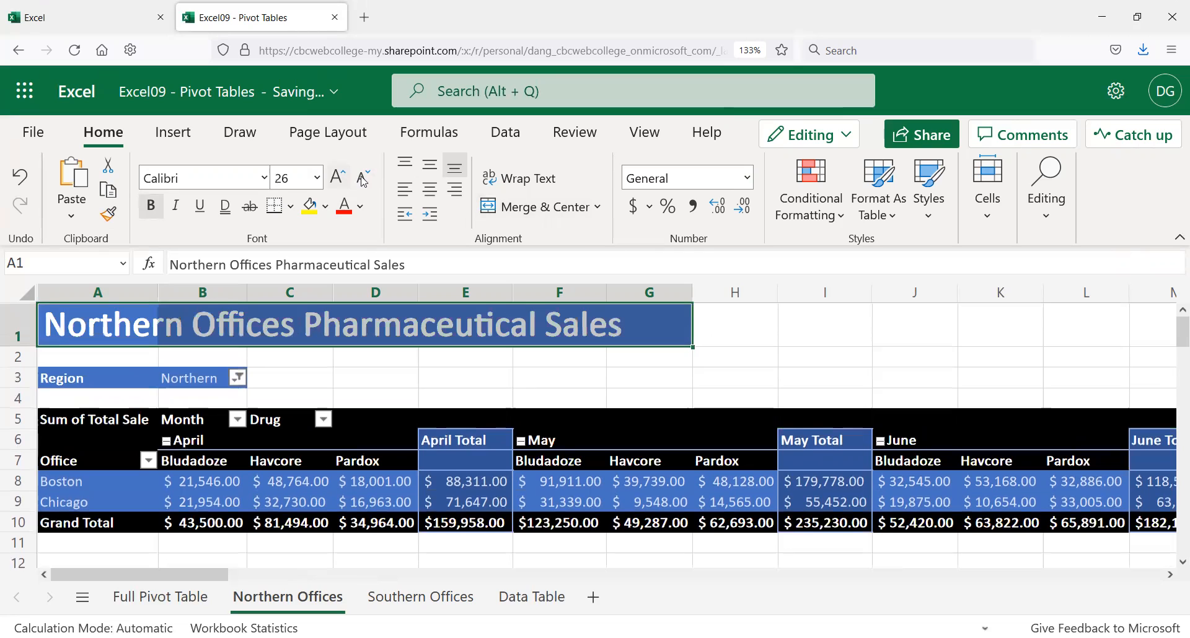
left_click(345, 180)
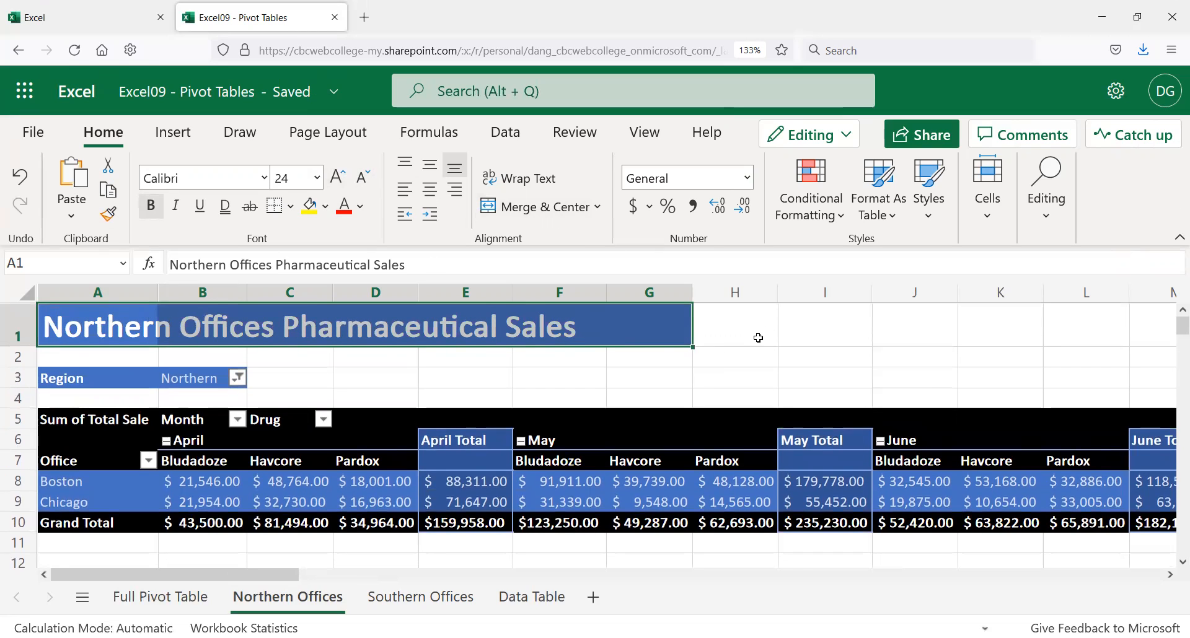
left_click(462, 373)
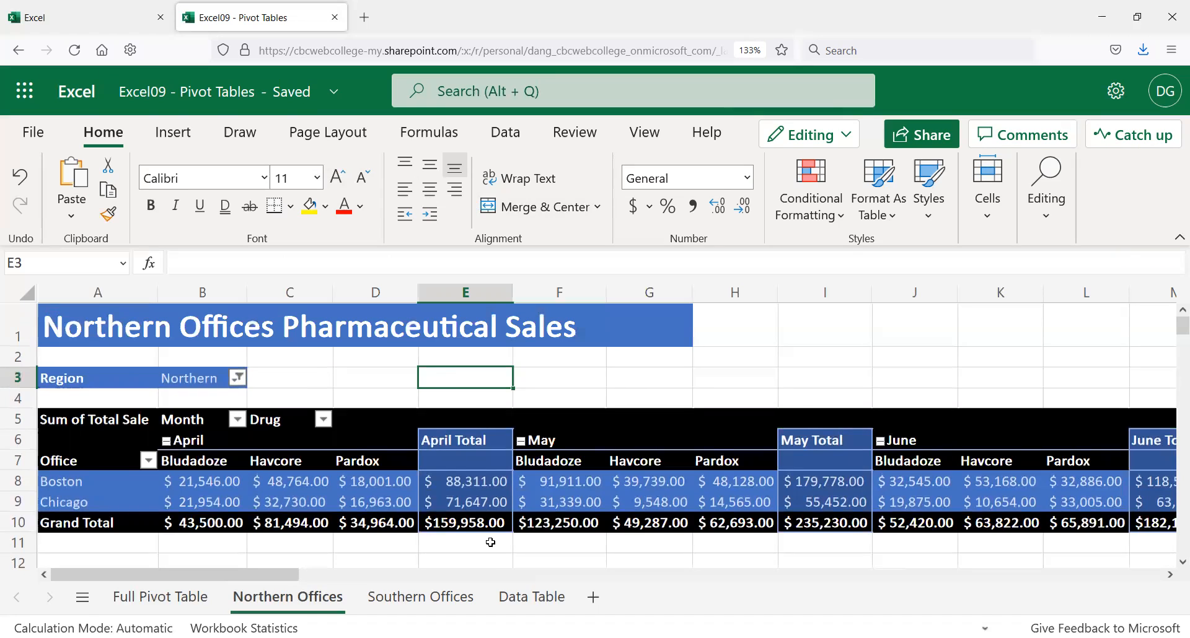
Step: Compare with the Southern Offices sheet, then review the Northern title and pivot cells
left_click(427, 597)
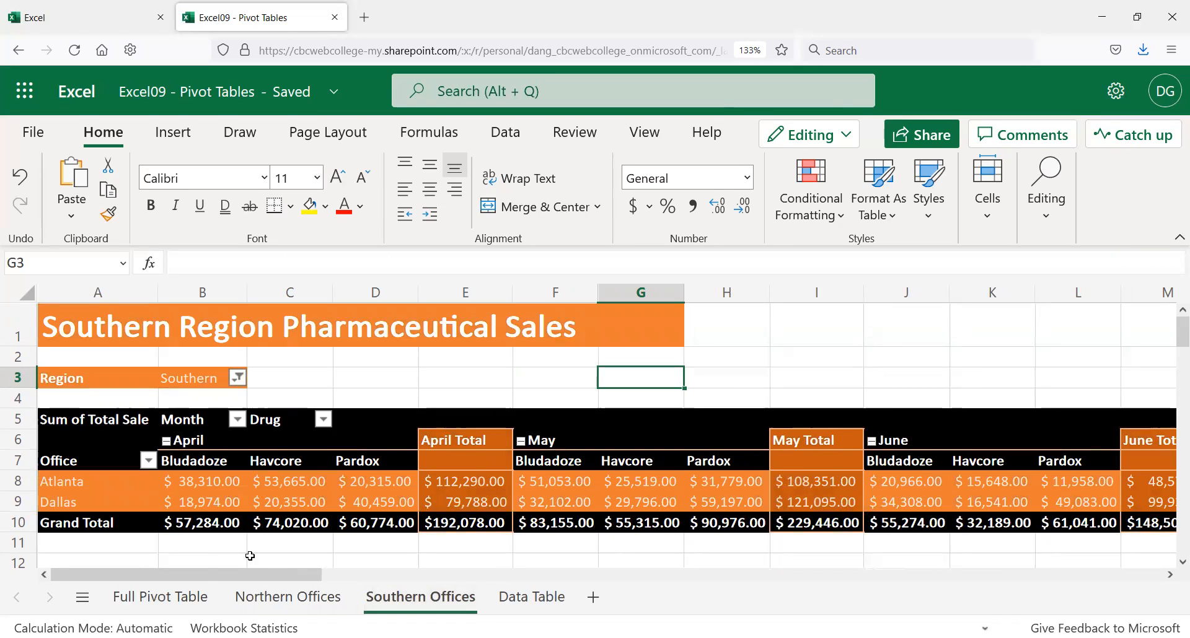
left_click(261, 604)
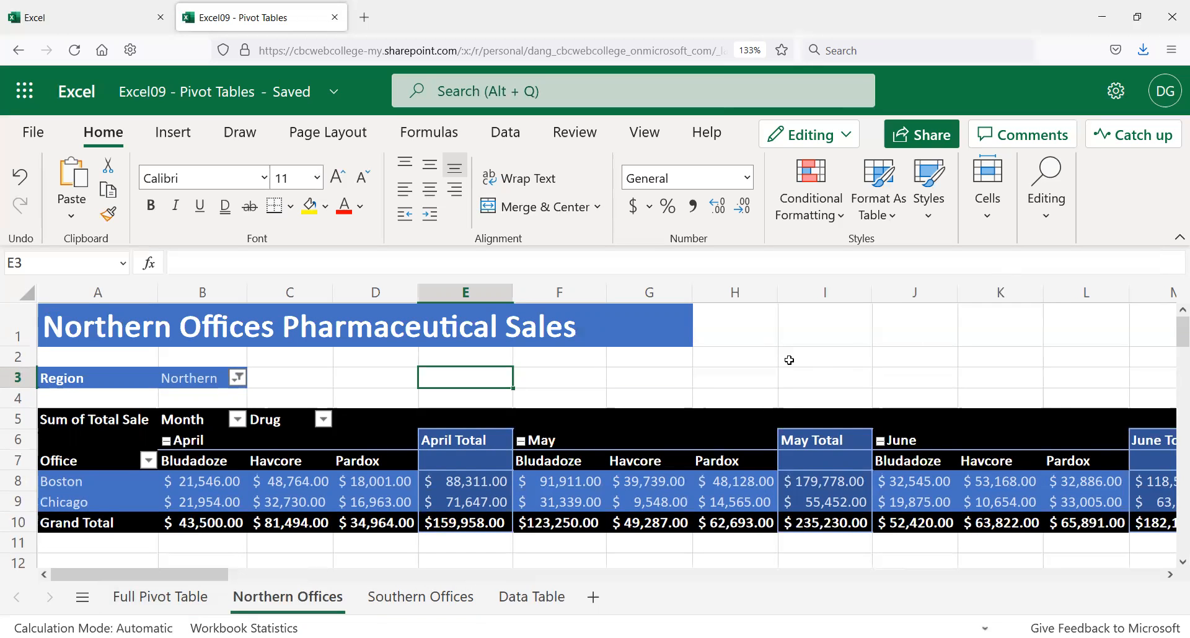
left_click(310, 325)
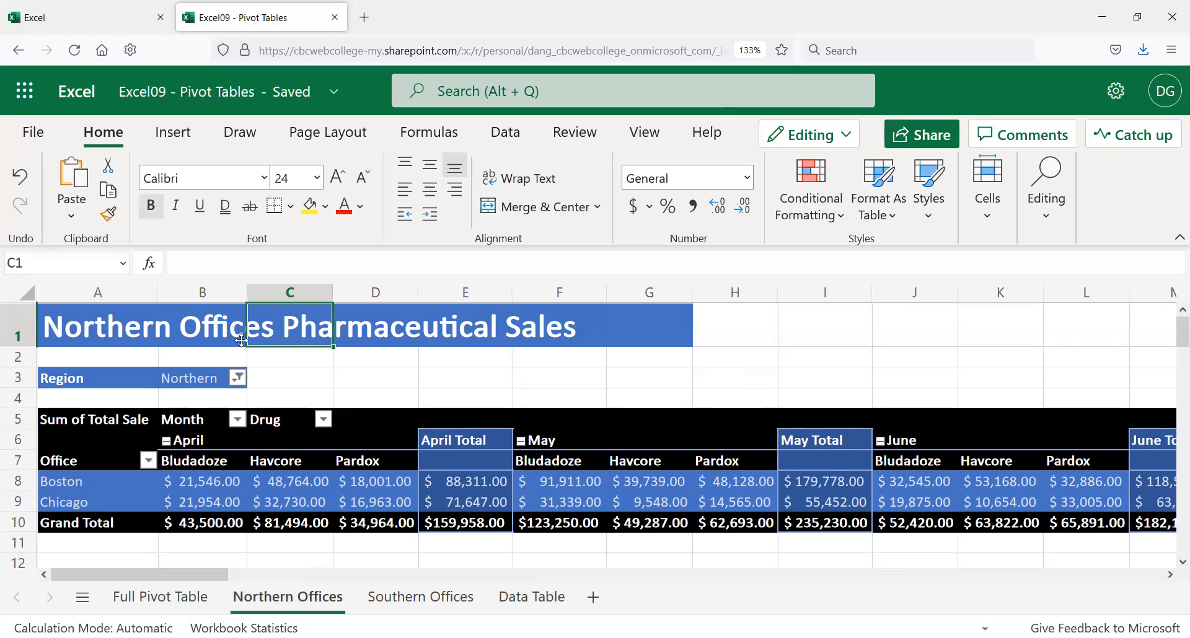
left_click(117, 334)
left_click(186, 424)
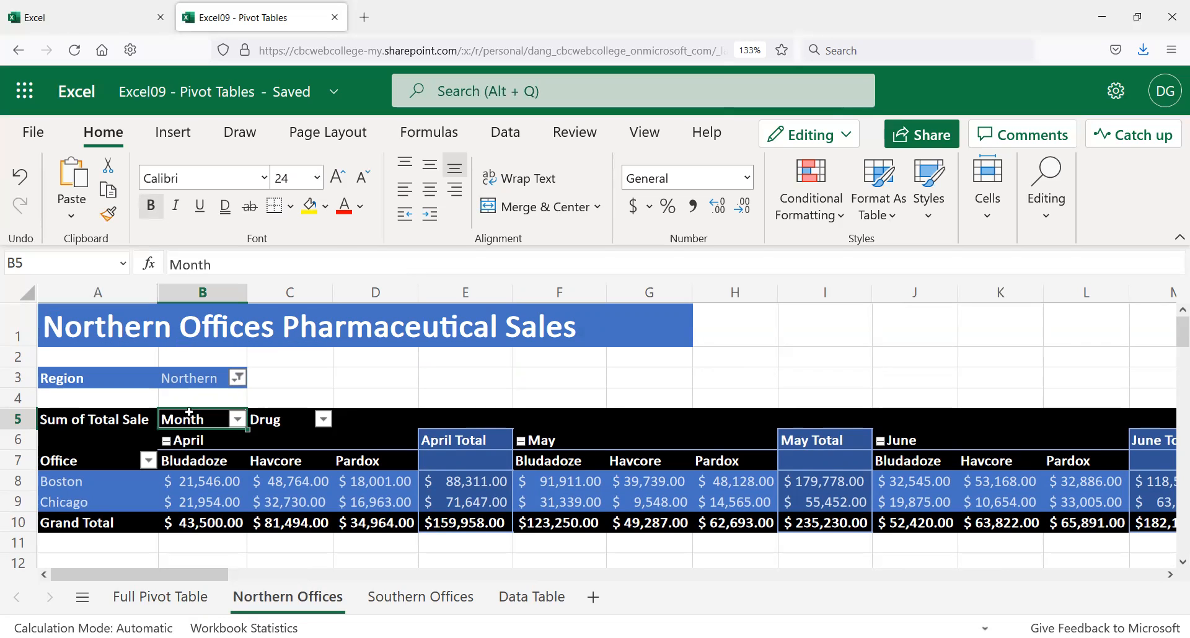
left_click(170, 381)
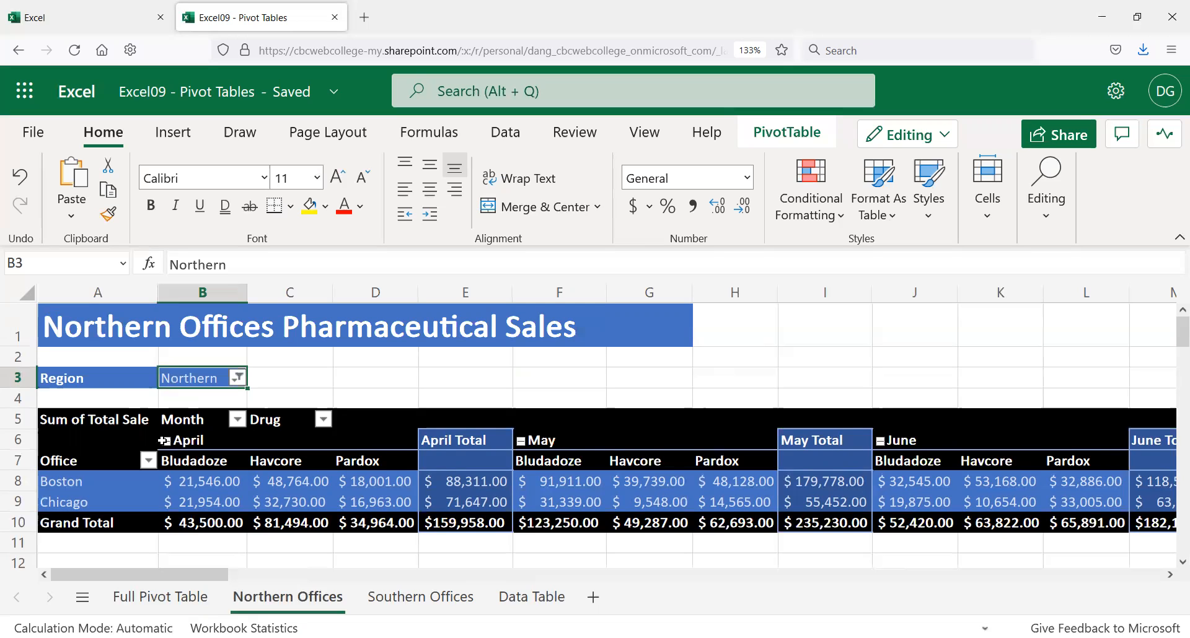
left_click(88, 324)
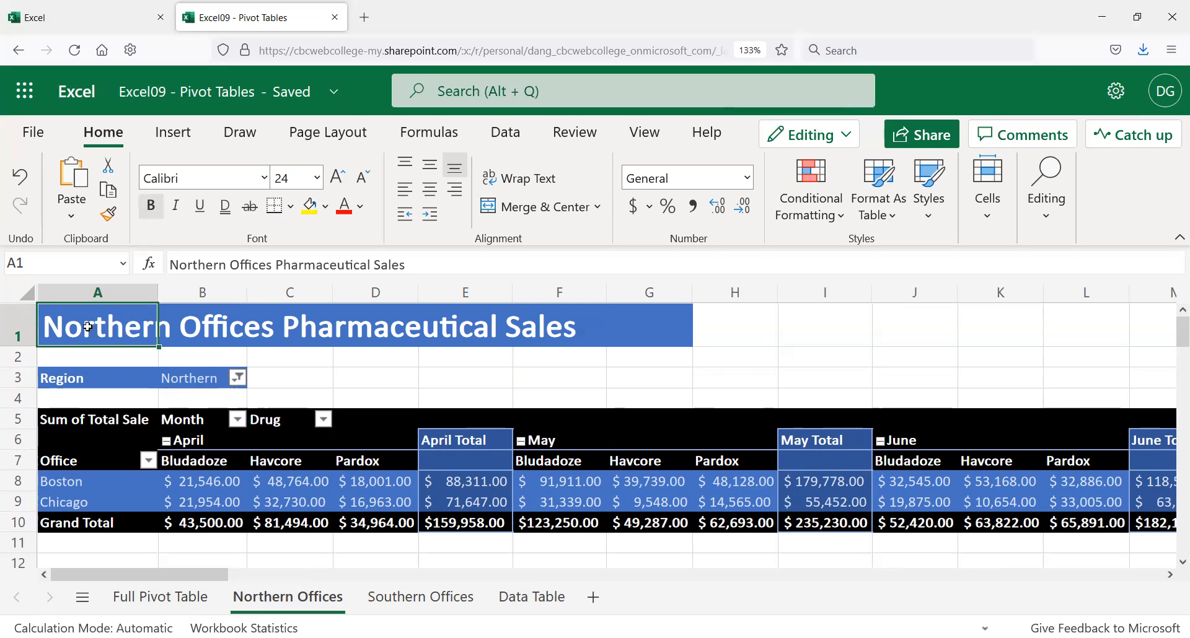
Step: Collapse April to its total, move the Northern pivot table to a new worksheet, and view Sheet1
left_click(166, 440)
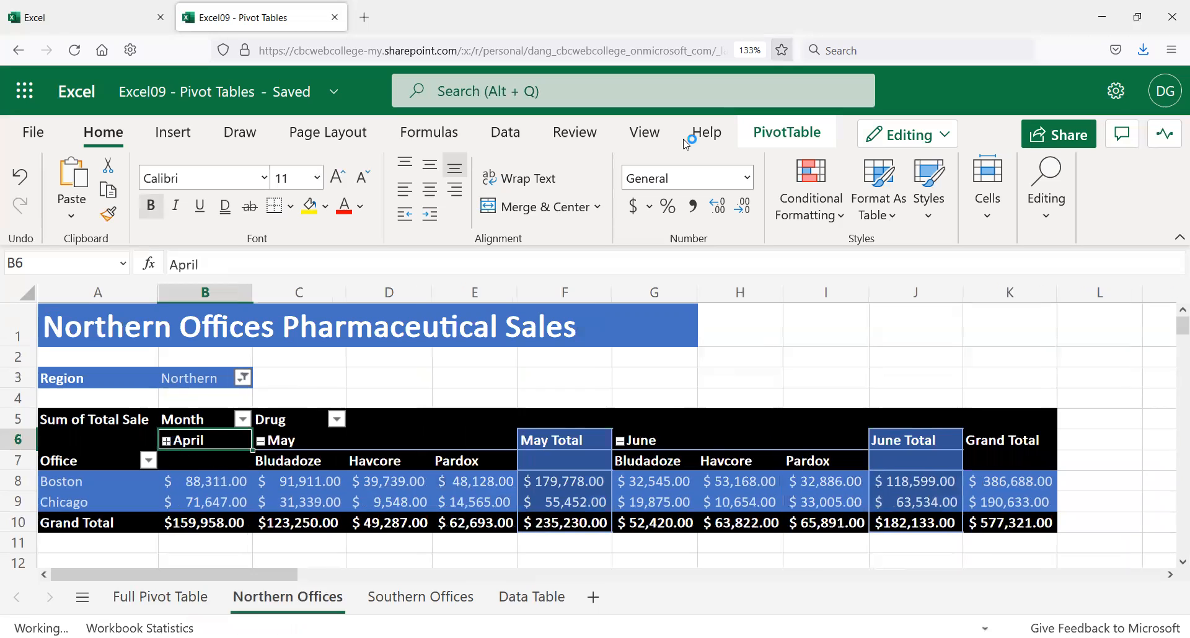
left_click(763, 138)
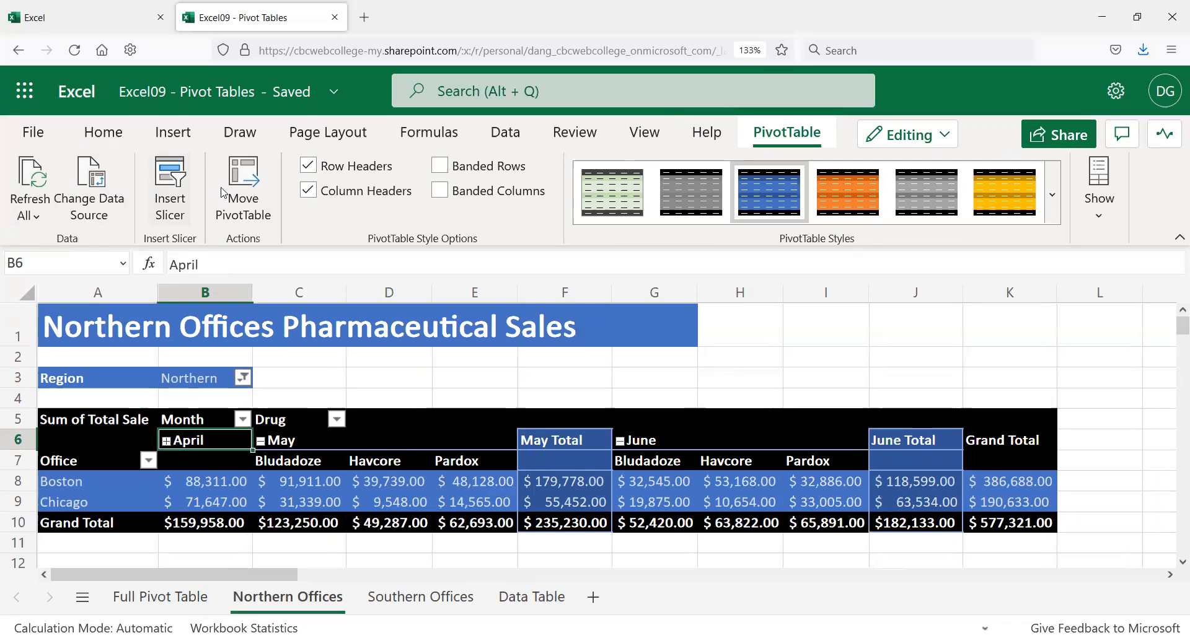
left_click(243, 189)
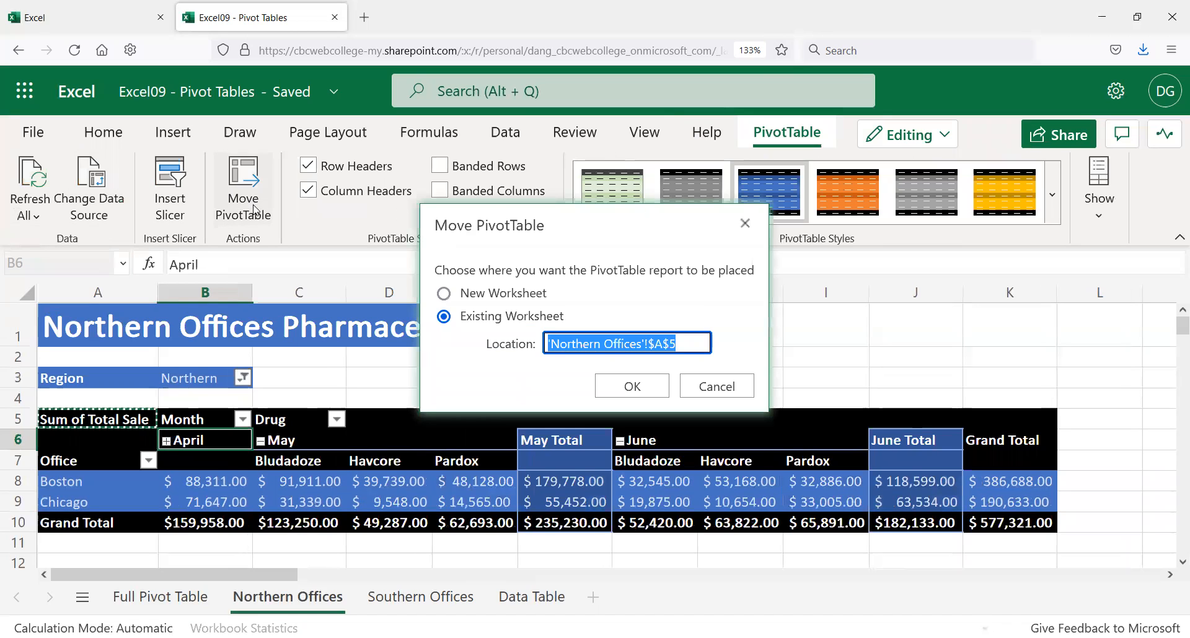
left_click(444, 293)
left_click(629, 389)
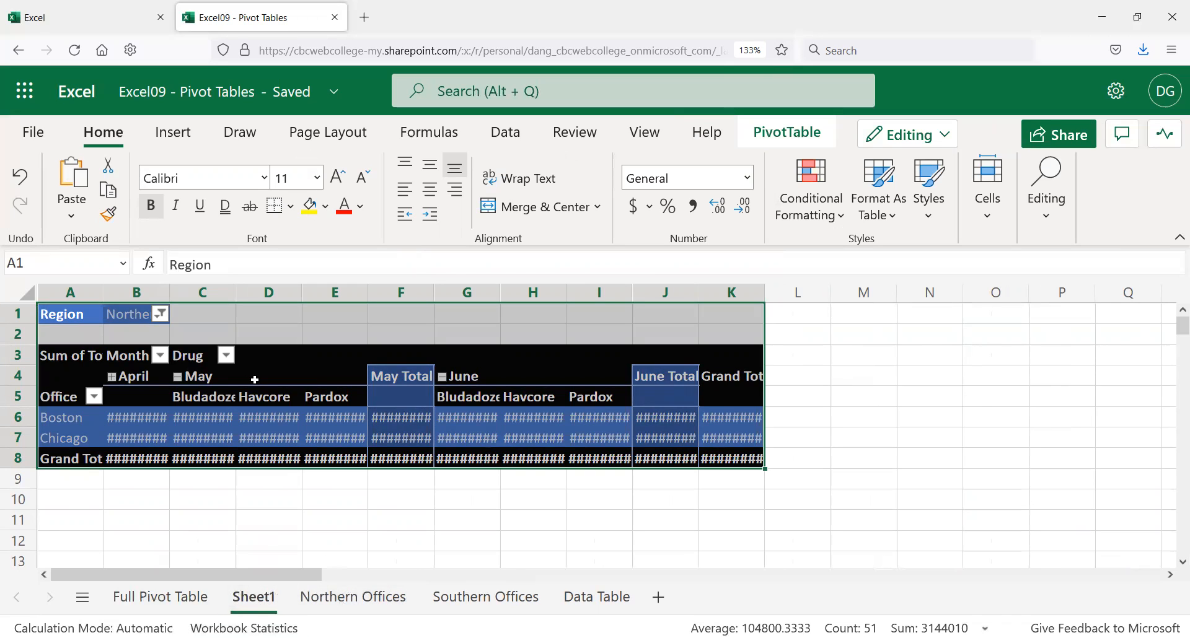
left_click(383, 597)
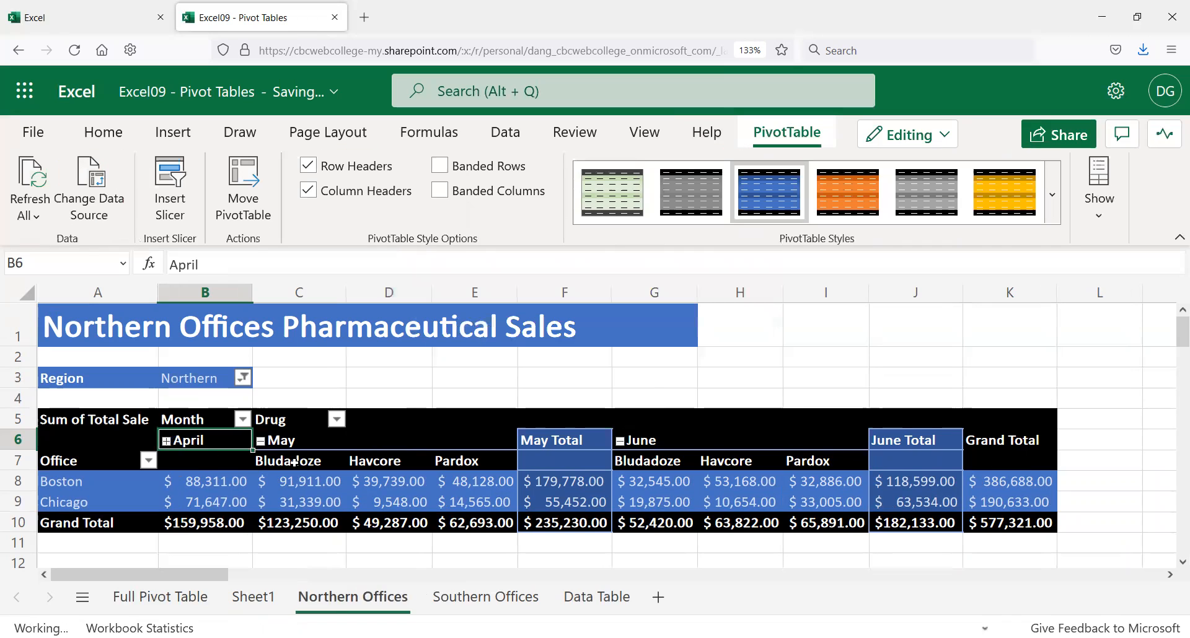
left_click(252, 599)
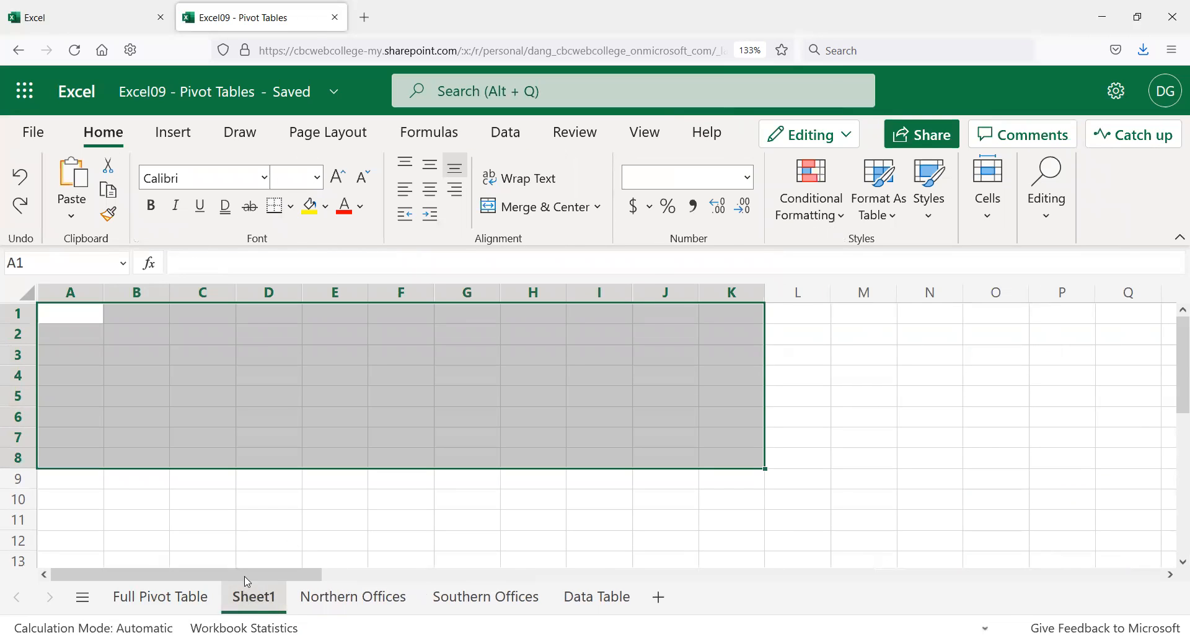
Step: Delete the extra Sheet1 from the workbook and go to the Full Pivot Table sheet
left_click(343, 474)
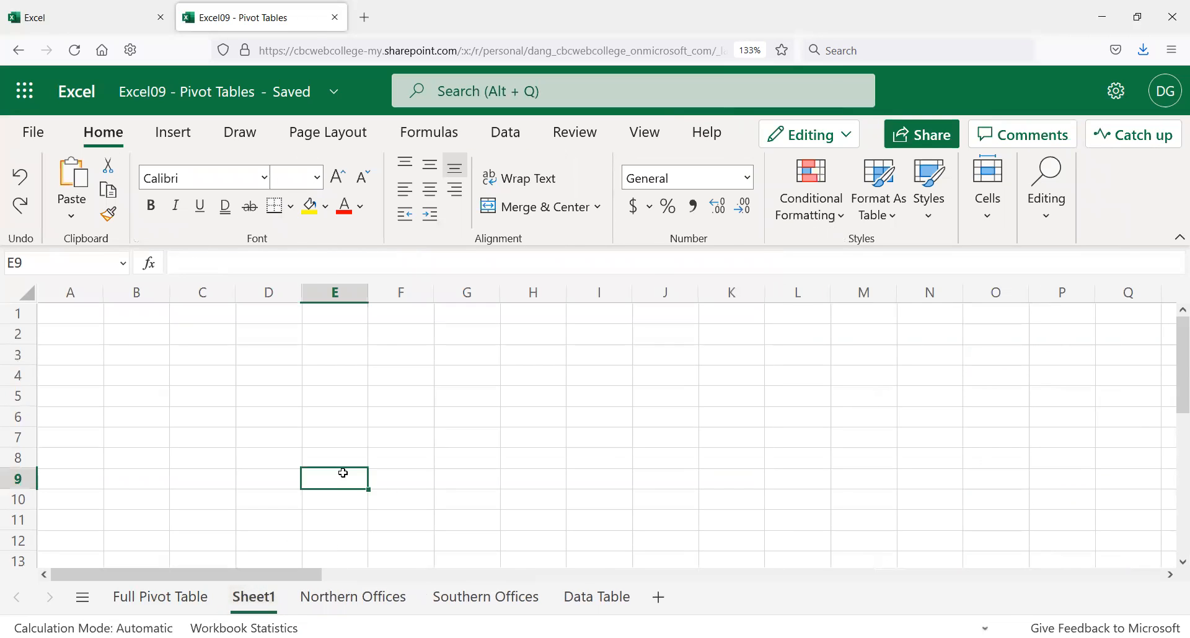
right_click(271, 600)
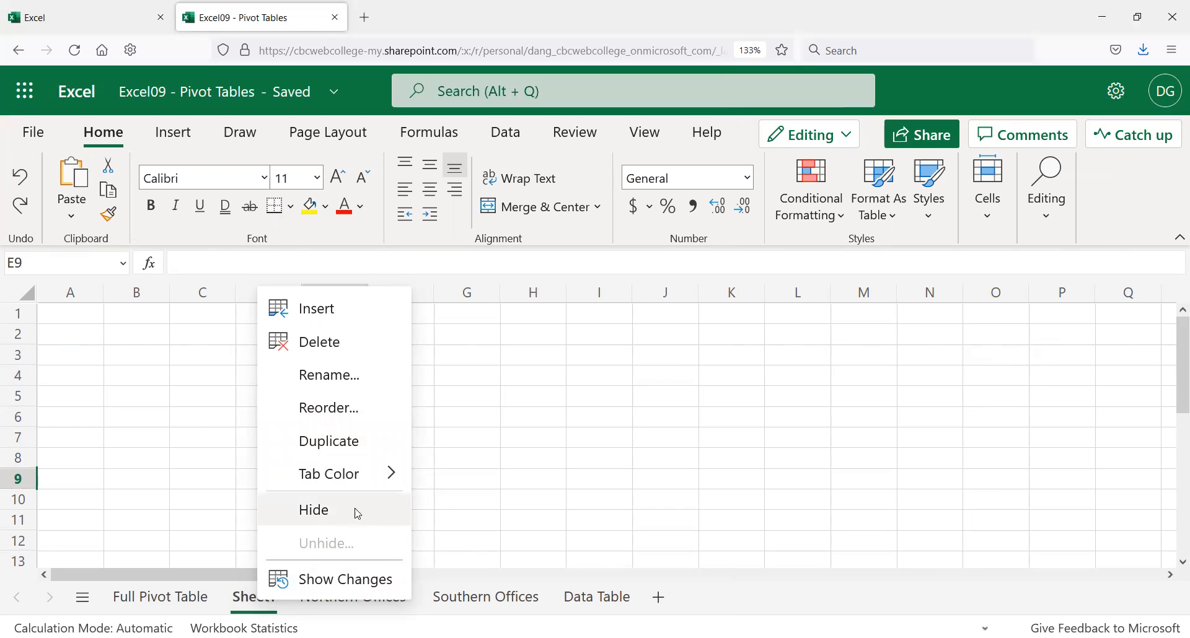
left_click(340, 343)
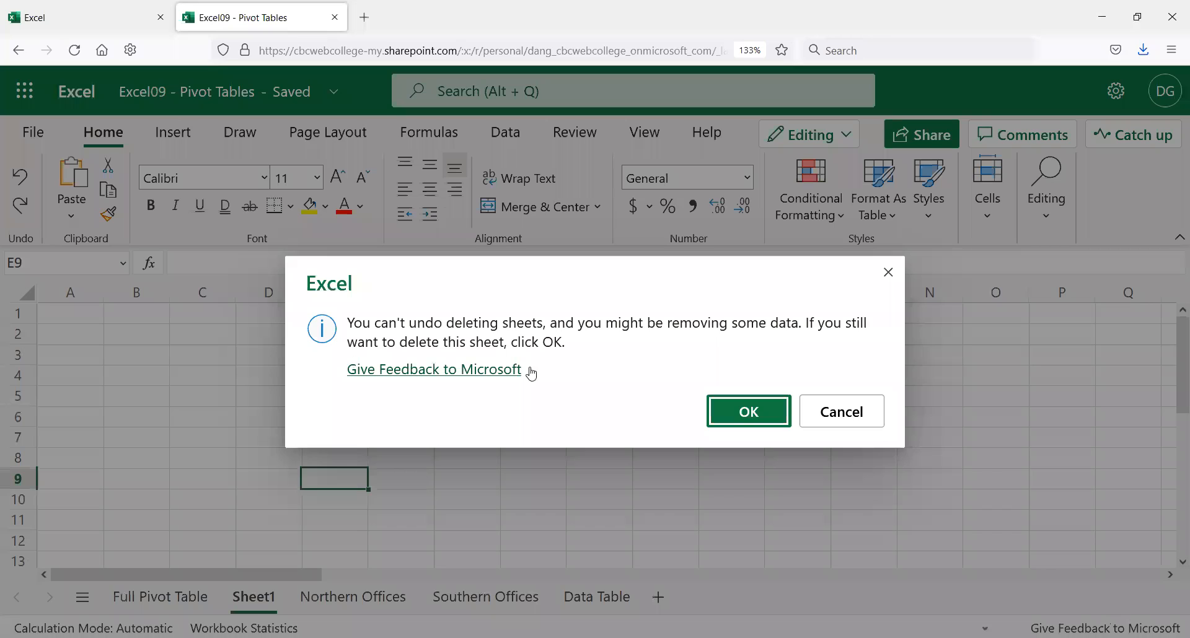
left_click(749, 412)
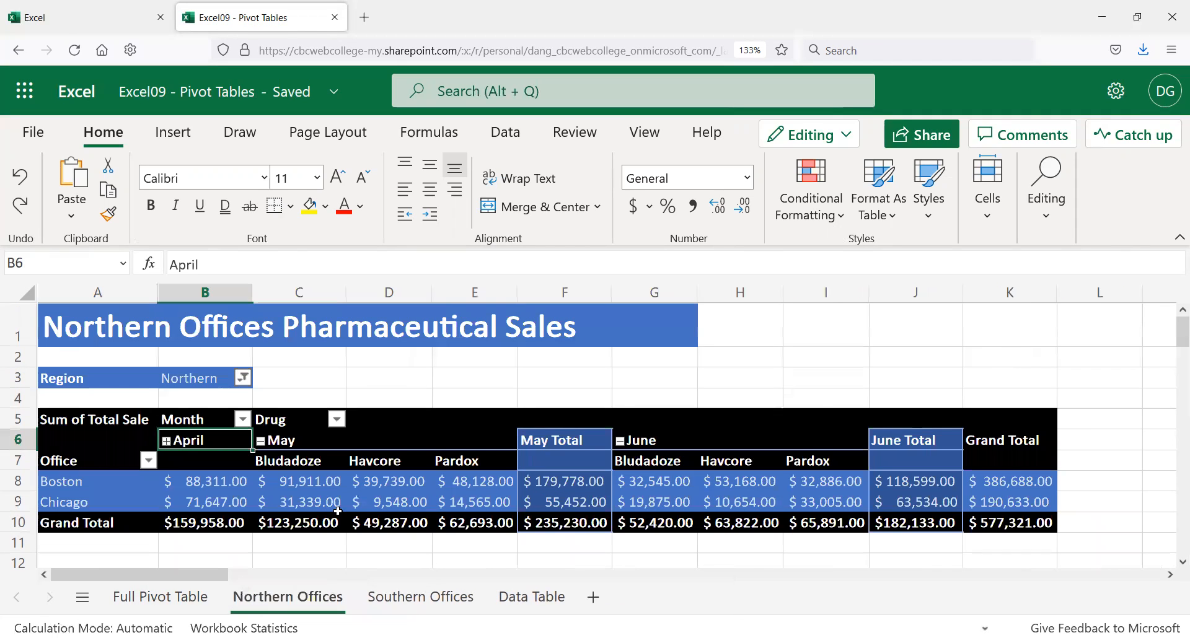
left_click(168, 598)
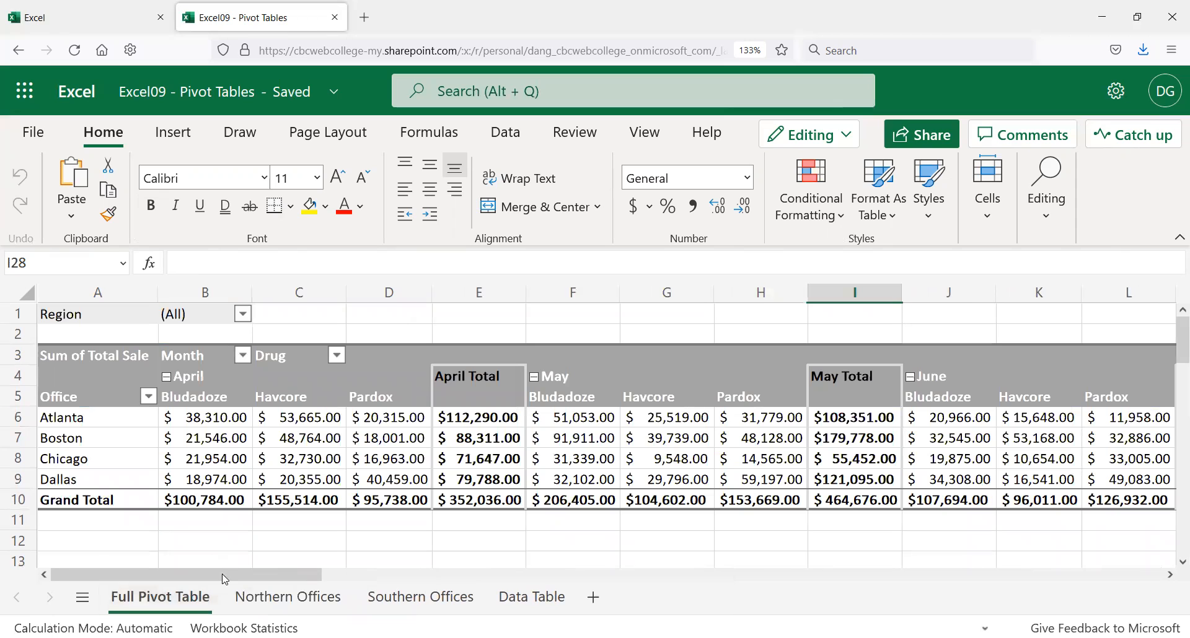
Step: Look over the Northern Offices and Southern Offices pivot tables
scroll(252, 531, "down", 2)
scroll(252, 531, "up", 2)
left_click(307, 598)
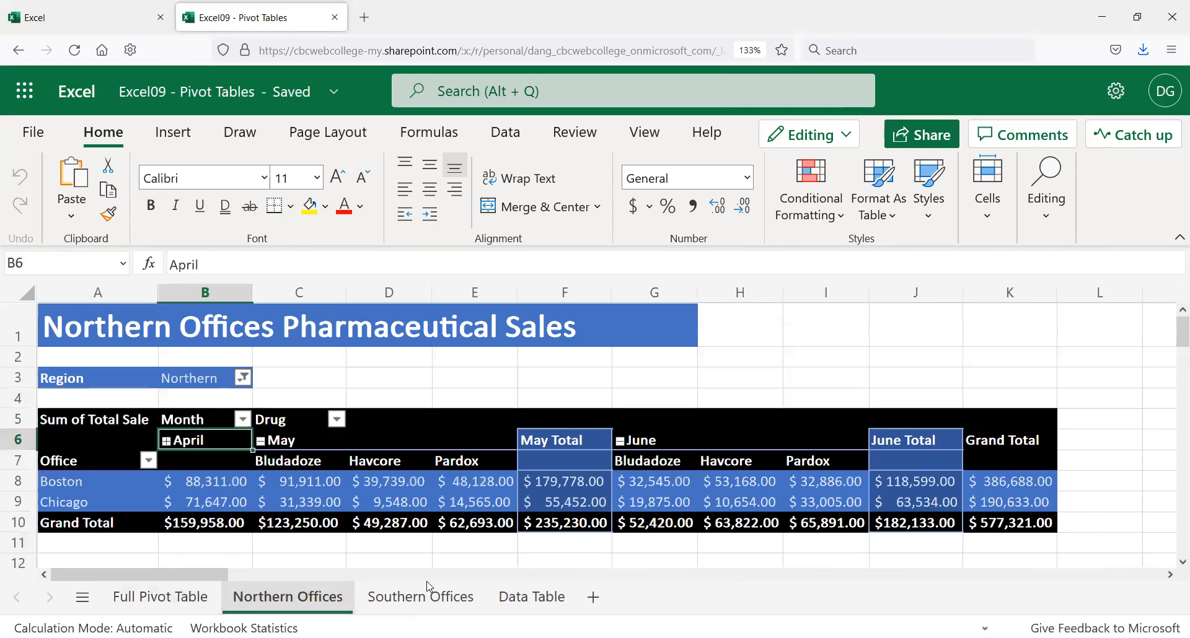
left_click(427, 597)
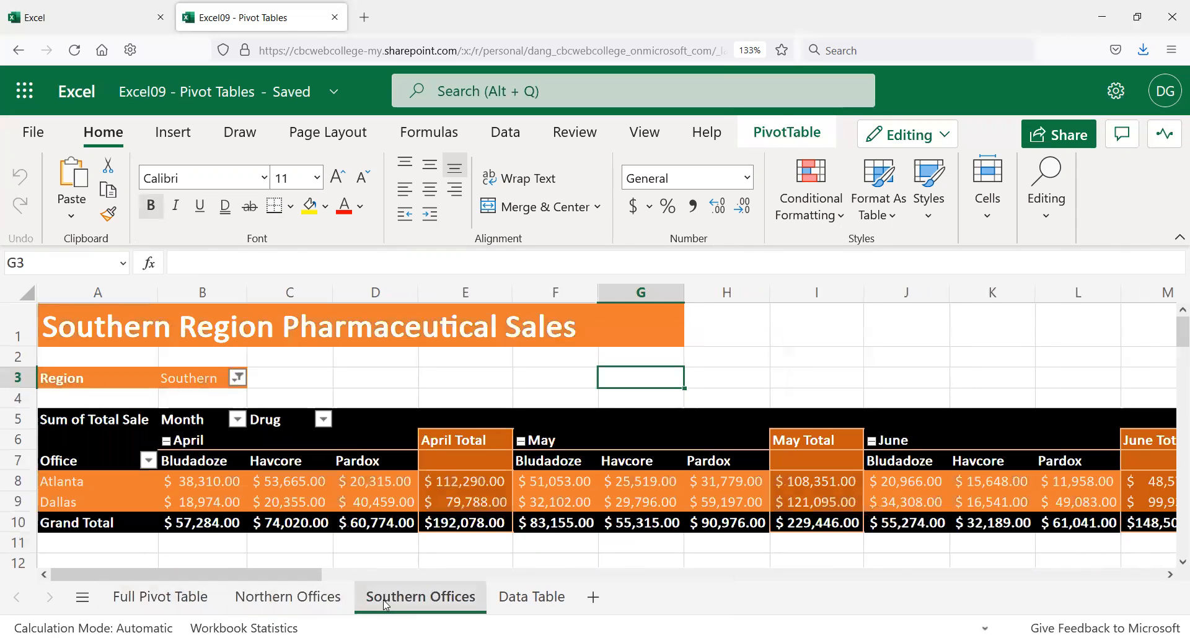
Step: Scroll through the sales records on the Data Table sheet and back to the top
left_click(532, 597)
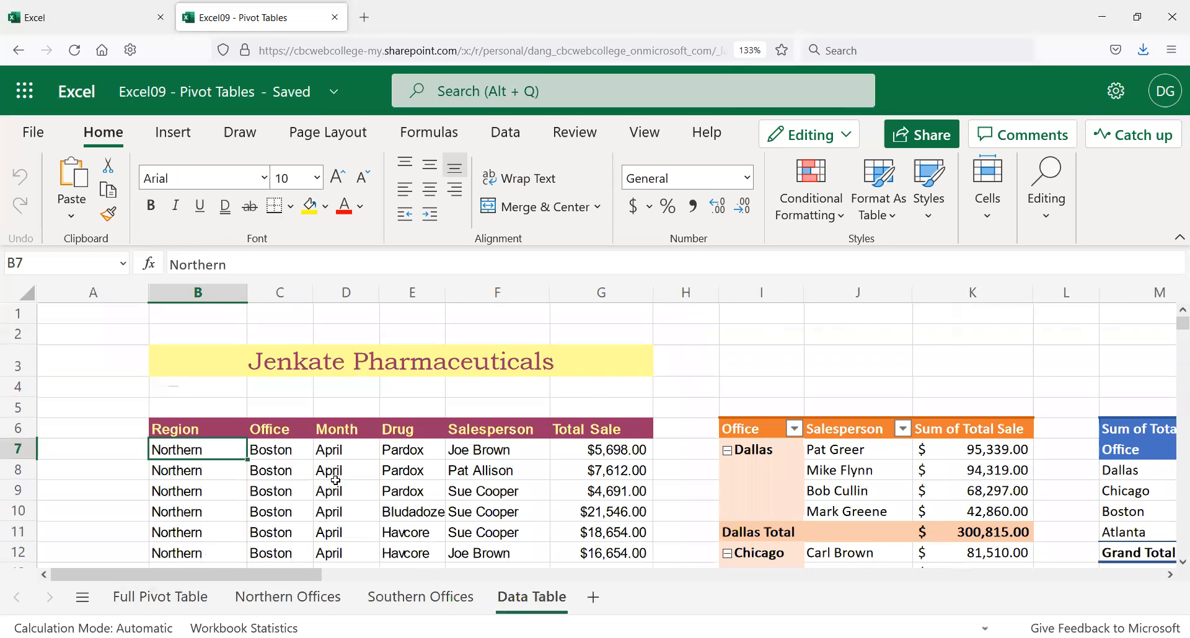
scroll(335, 481, "down", 8)
scroll(323, 487, "down", 3)
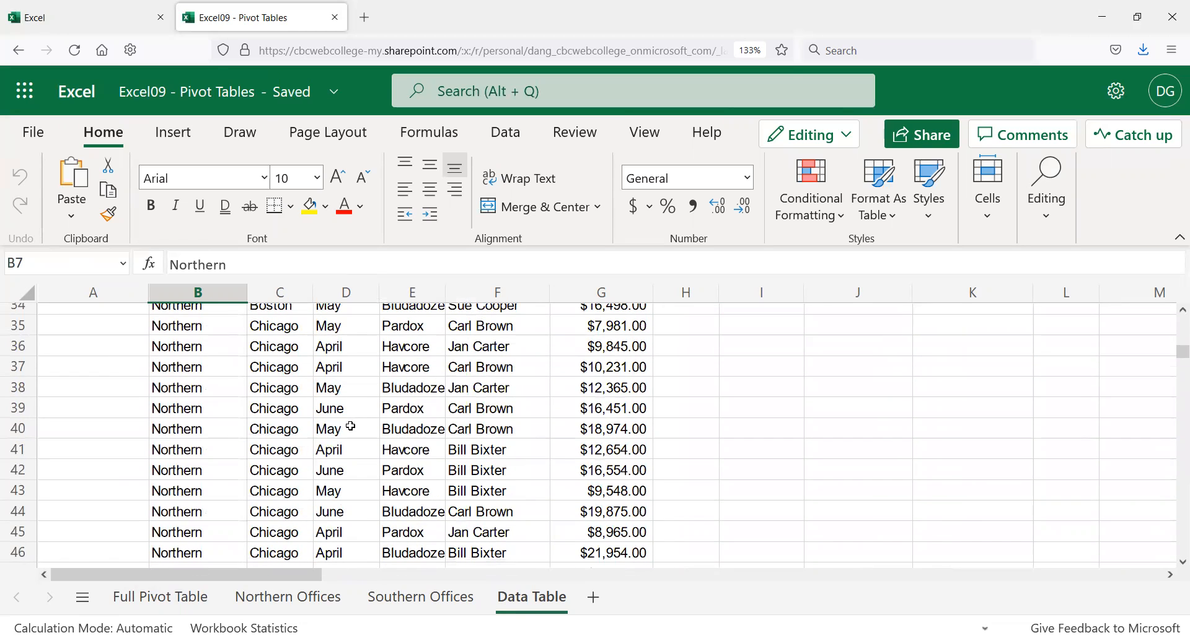
scroll(352, 446, "down", 11)
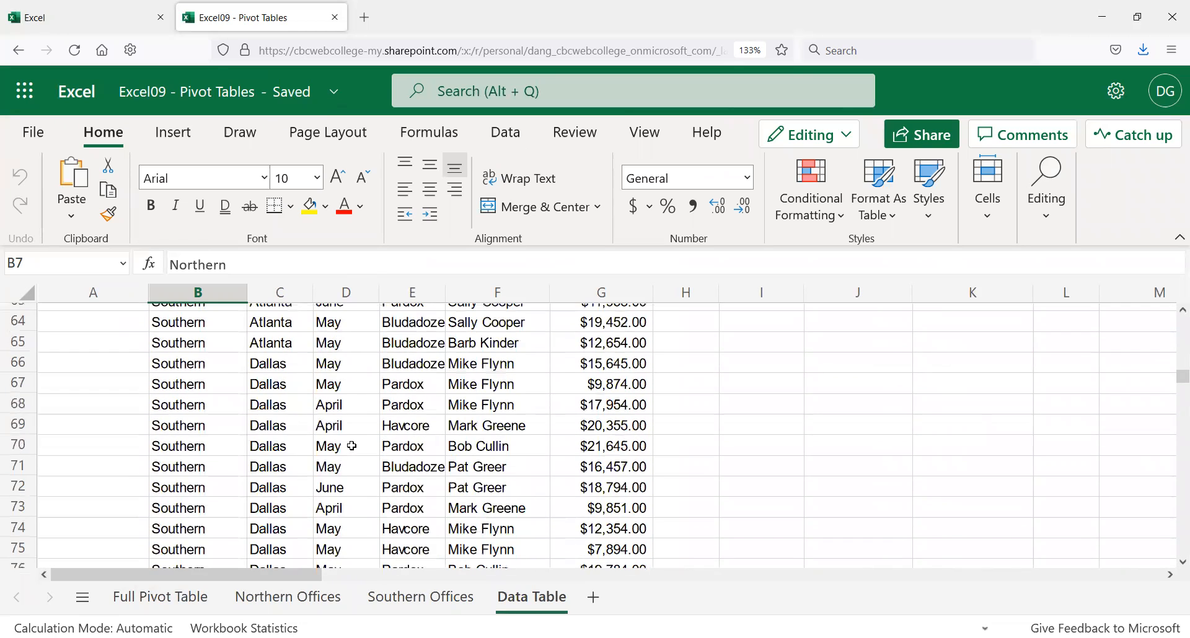
scroll(351, 443, "up", 2)
scroll(353, 434, "down", 4)
scroll(359, 434, "up", 5)
scroll(359, 434, "up", 19)
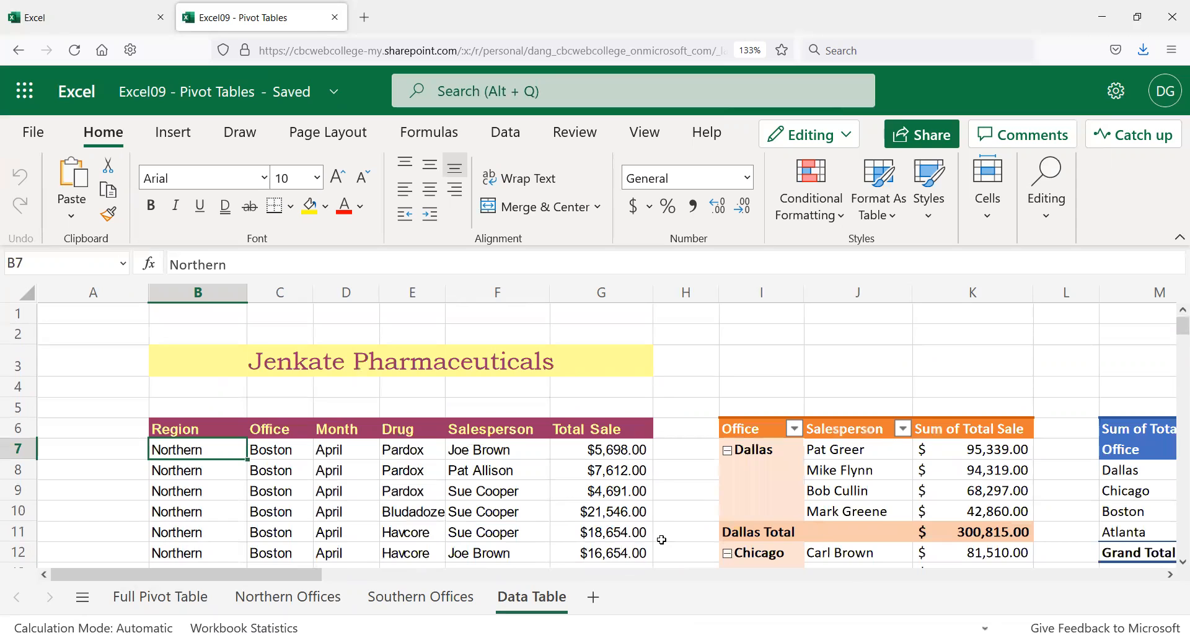
left_click(841, 472)
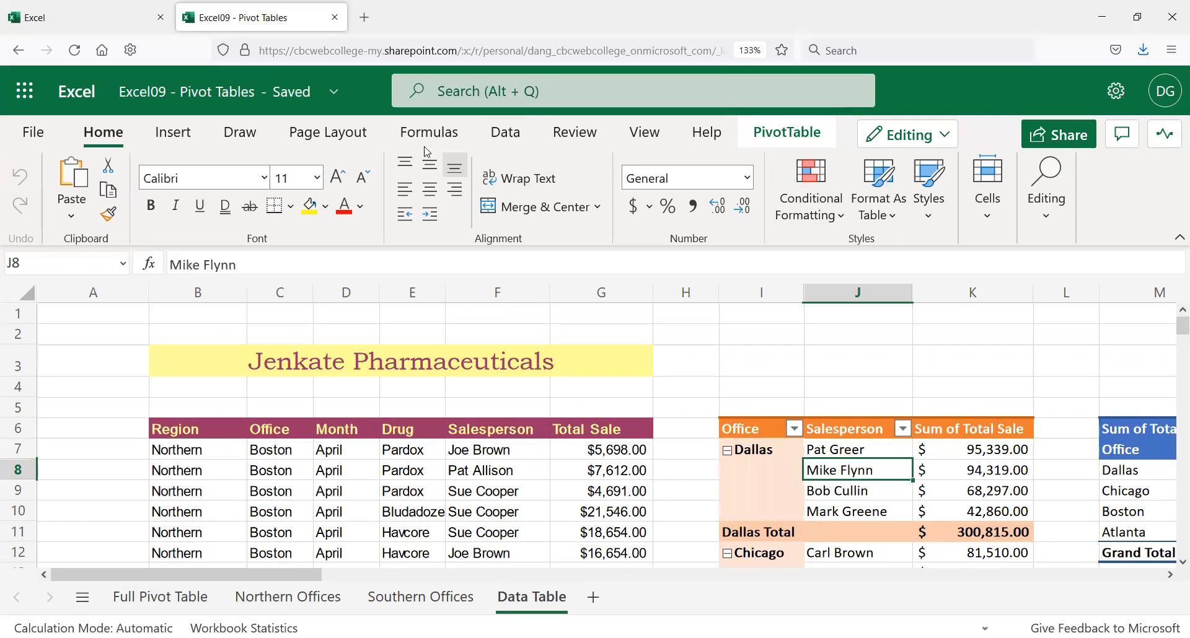
left_click(806, 139)
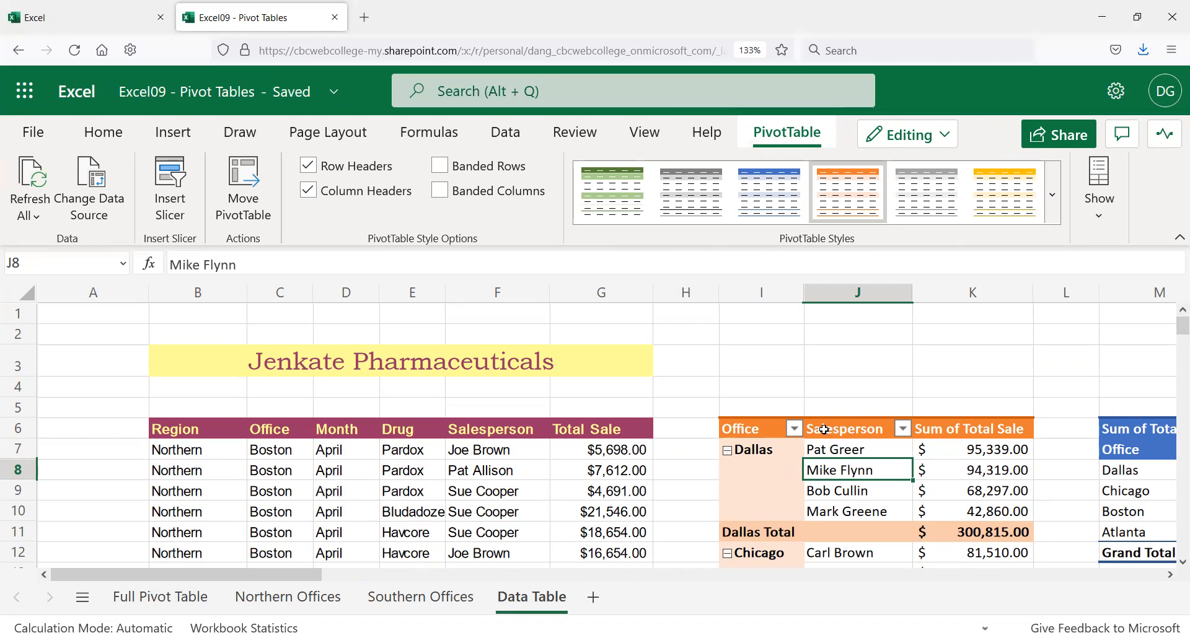
left_click(1102, 204)
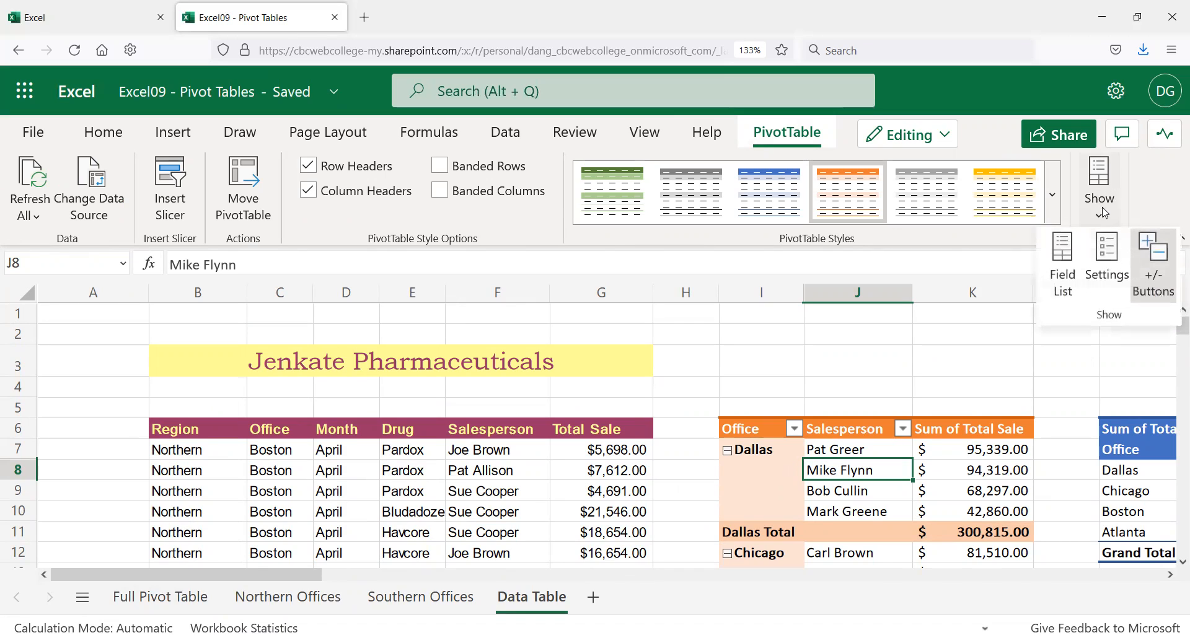
left_click(1057, 270)
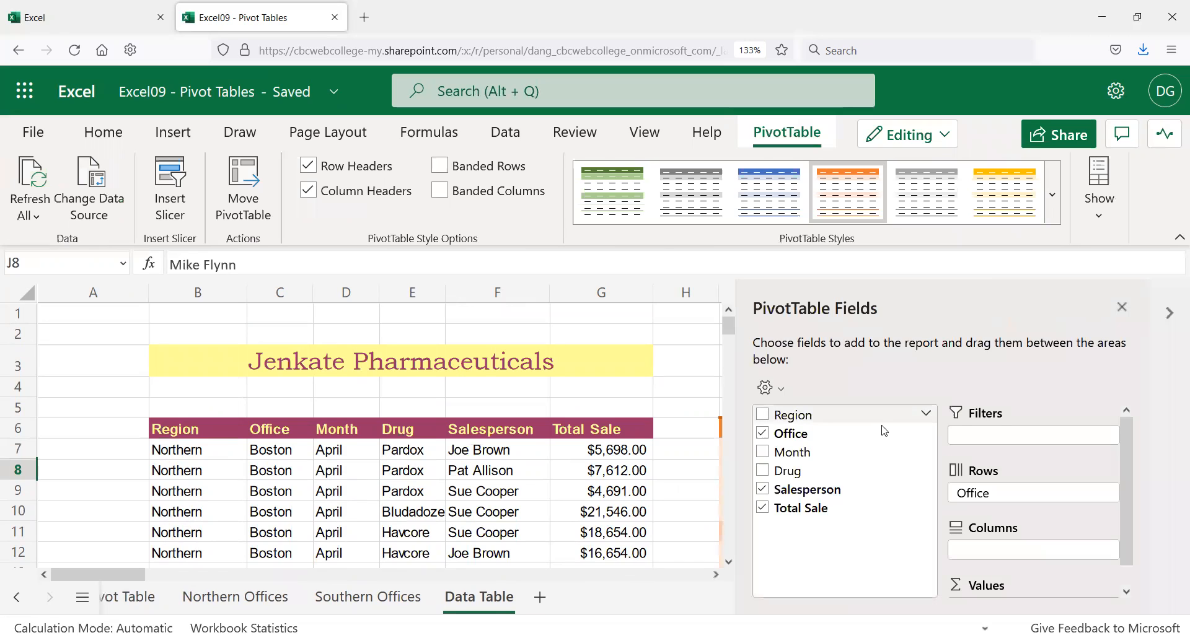
scroll(1023, 499, "down", 2)
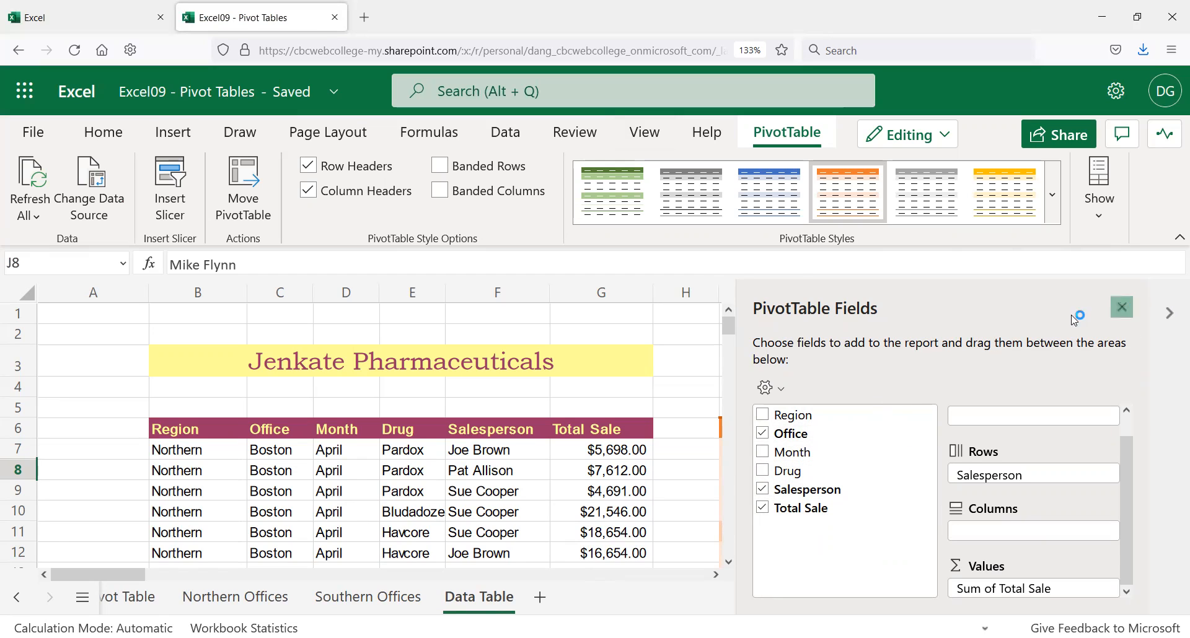
left_click(1122, 307)
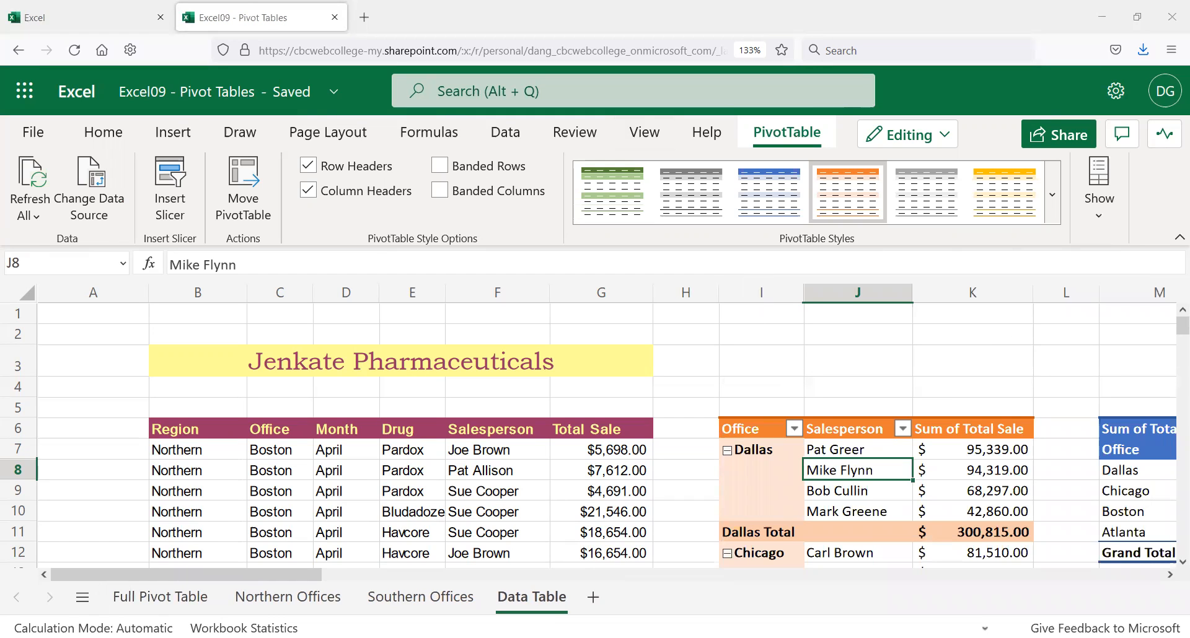
left_click(163, 599)
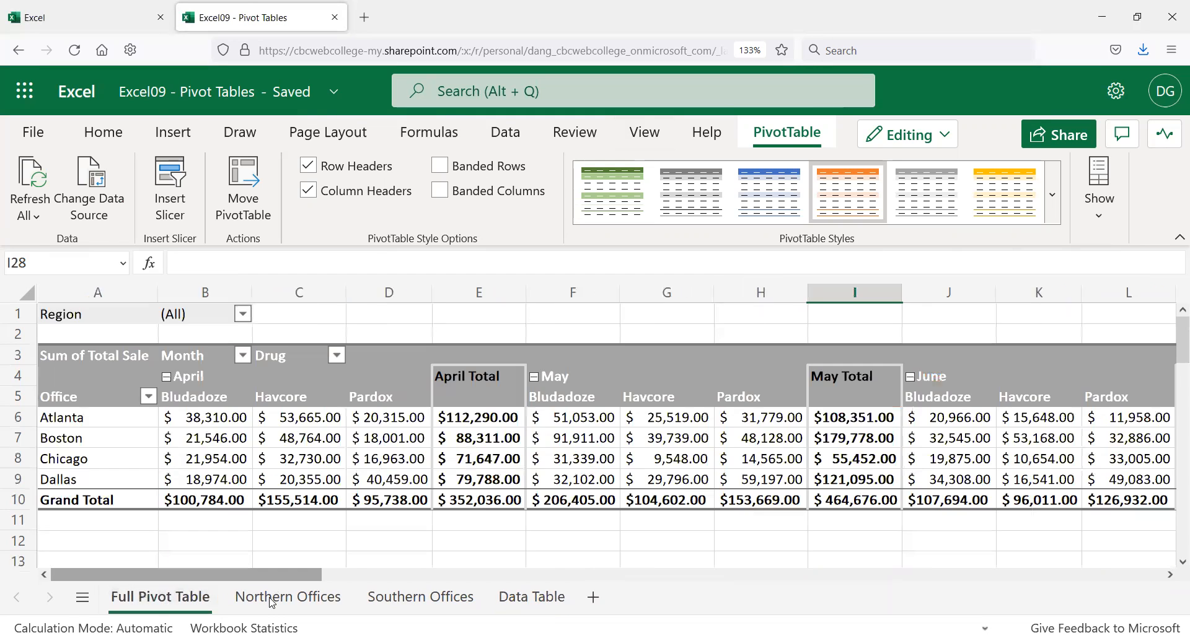
left_click(280, 599)
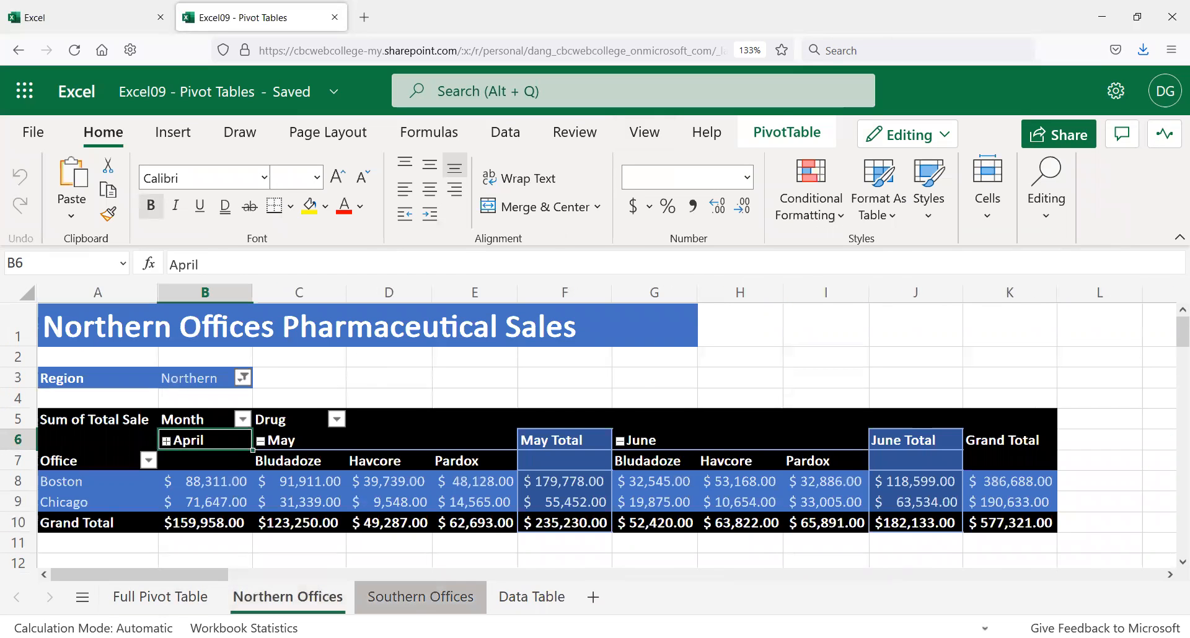
left_click(427, 598)
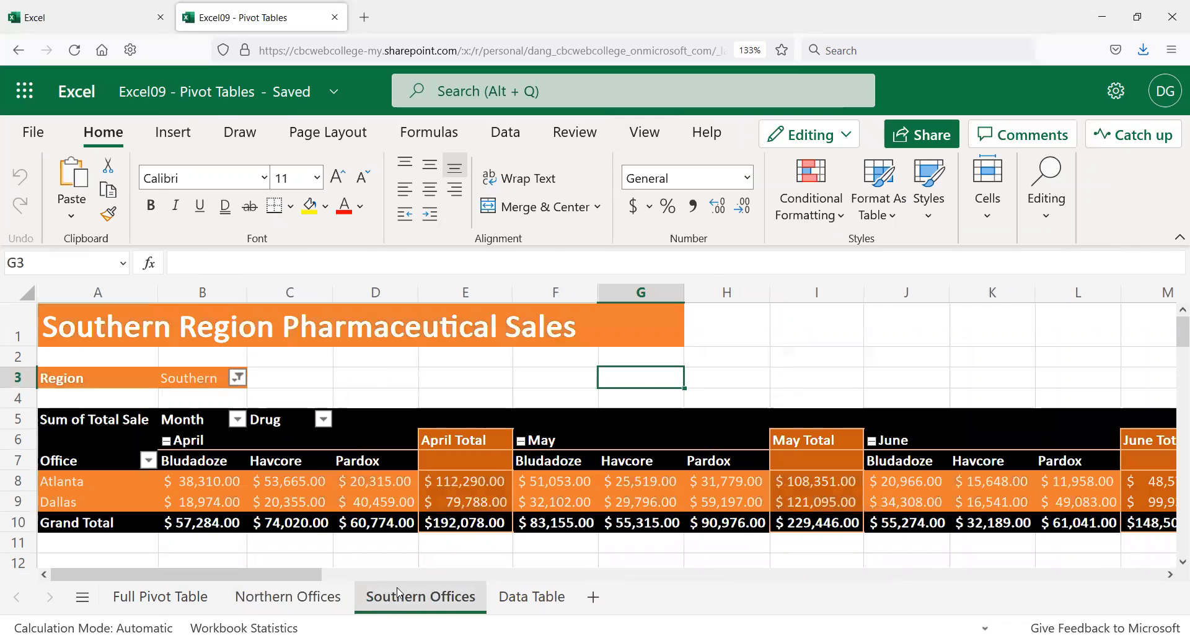
left_click(155, 600)
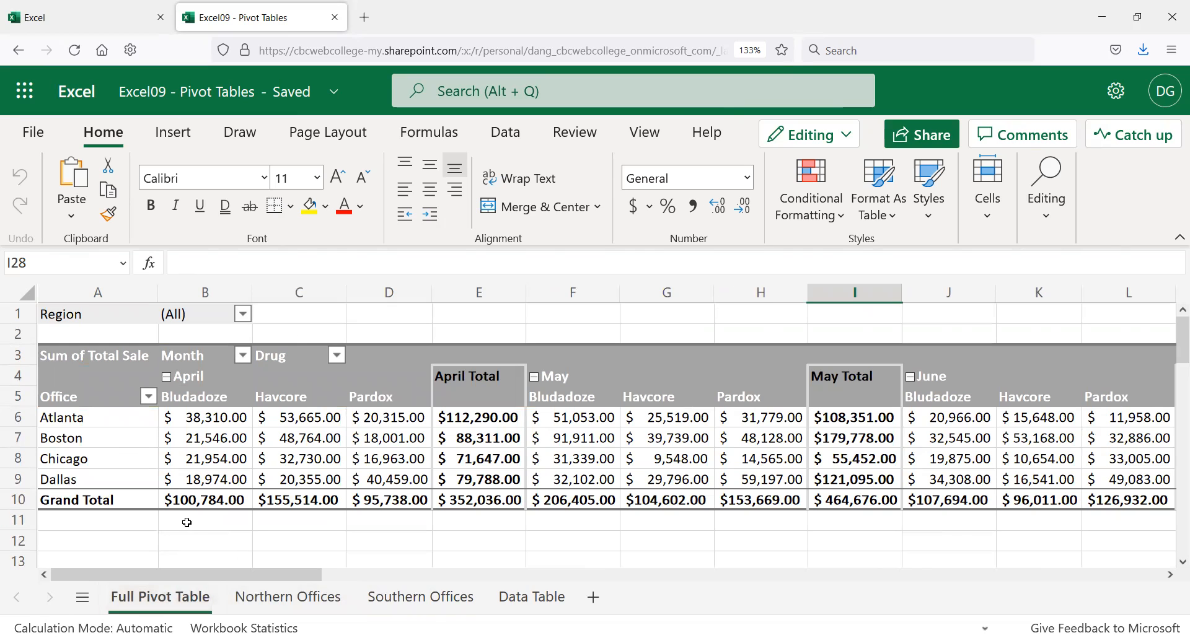
left_click(247, 357)
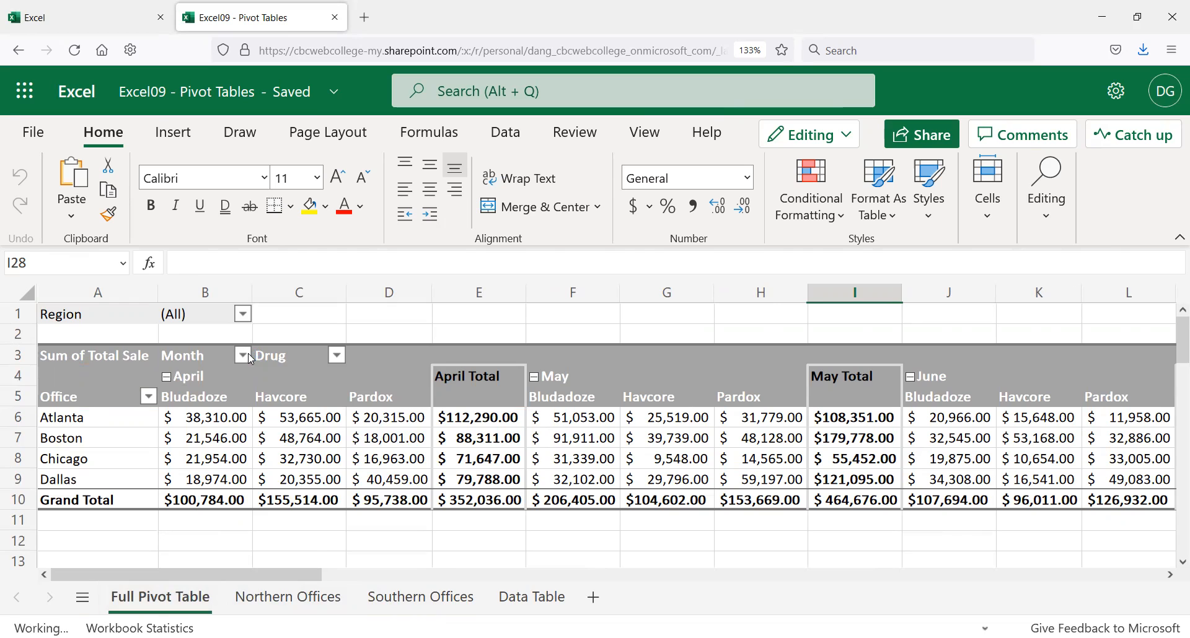
left_click(330, 321)
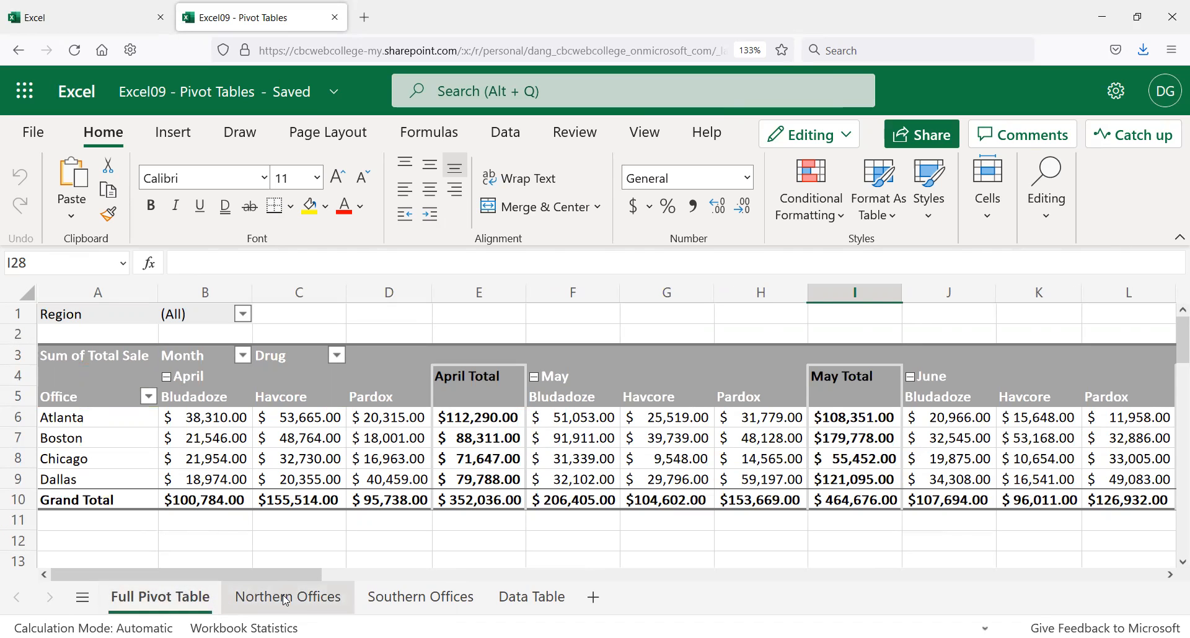
left_click(291, 609)
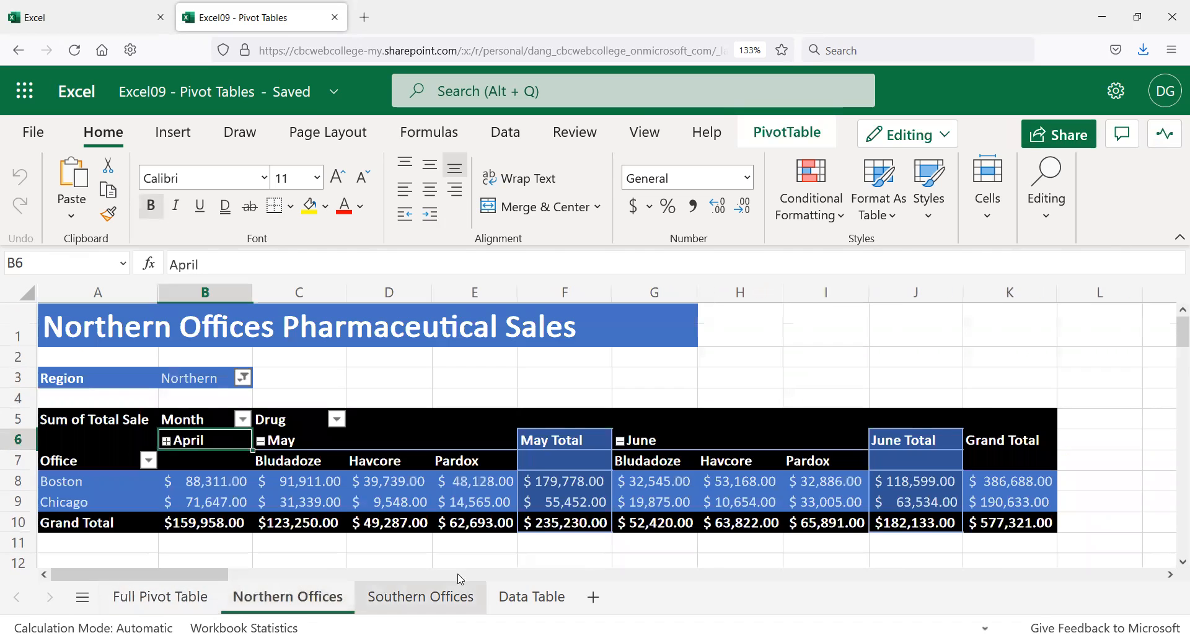
left_click(445, 601)
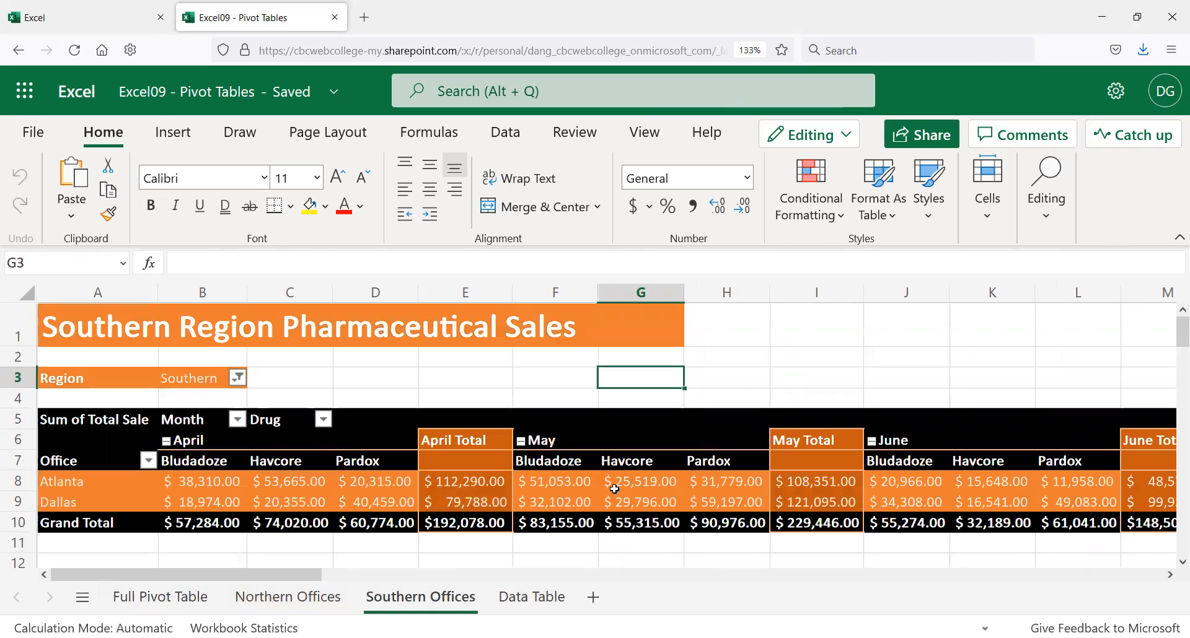
left_click(78, 360)
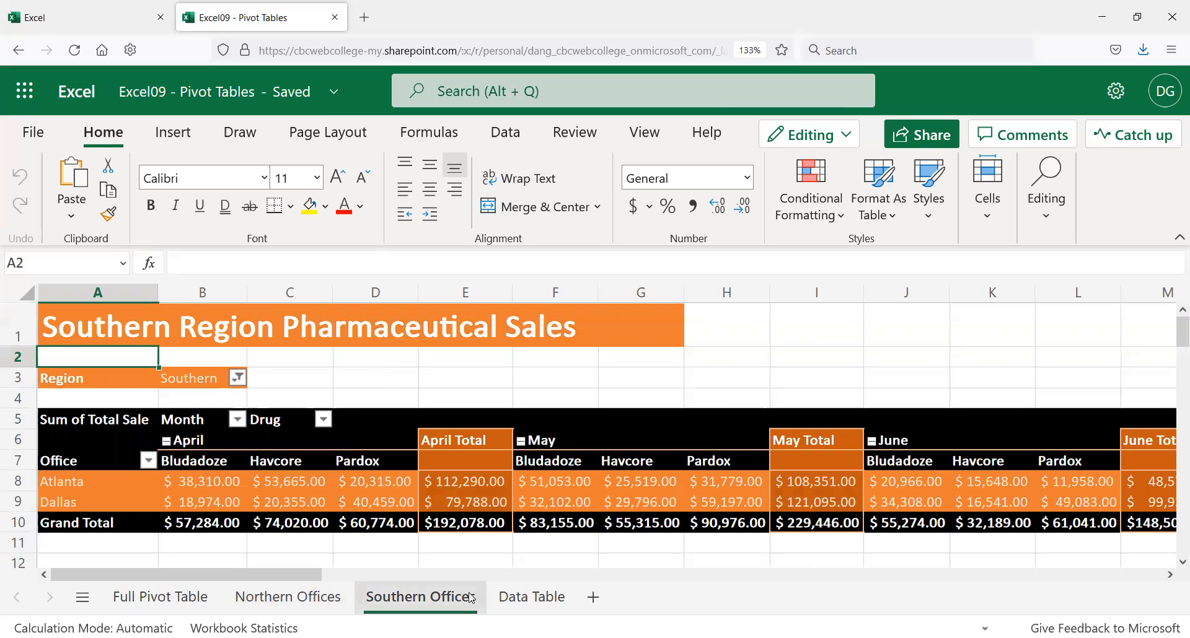
left_click(511, 604)
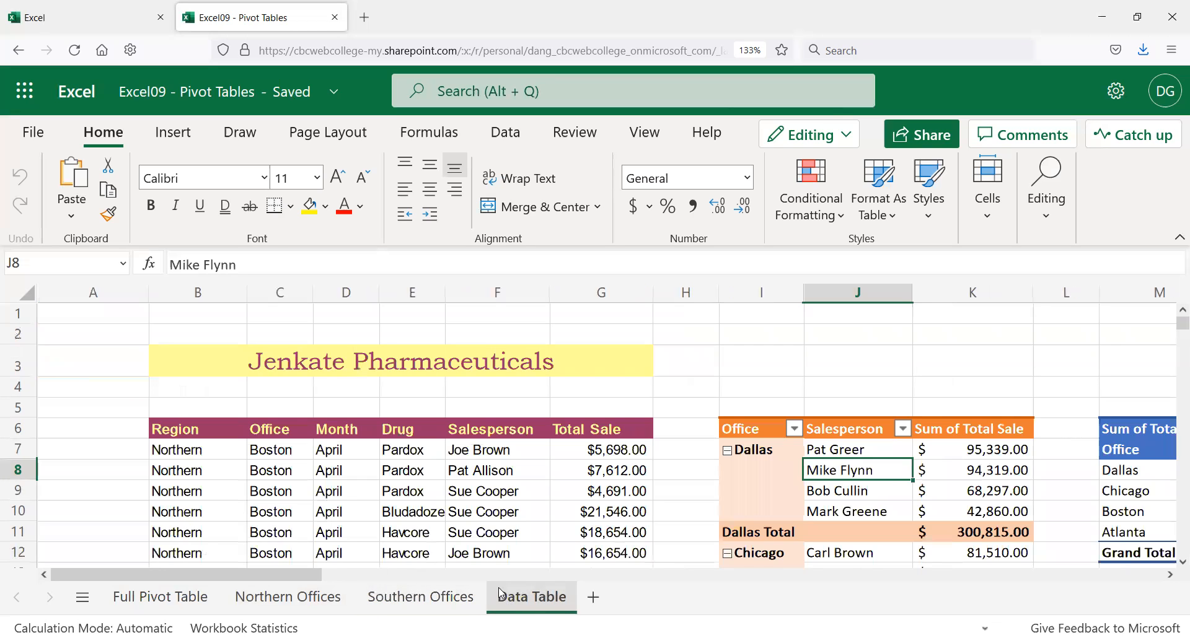
Step: Refresh all pivot tables with the current data
left_click(702, 338)
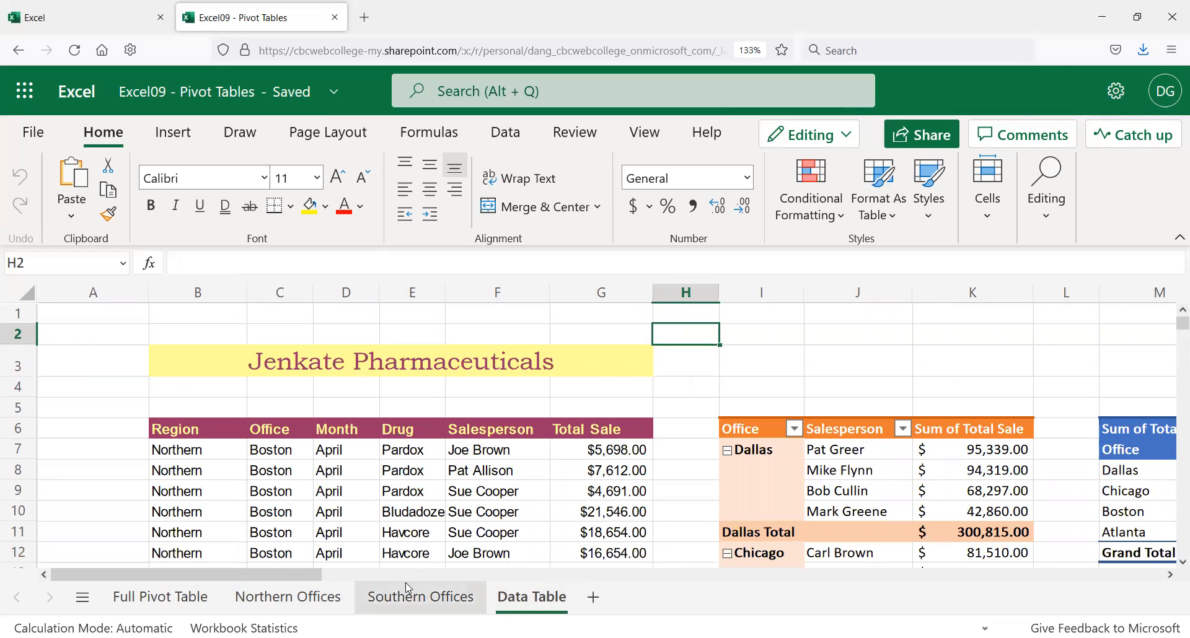
left_click_drag(308, 573, 221, 564)
left_click(772, 478)
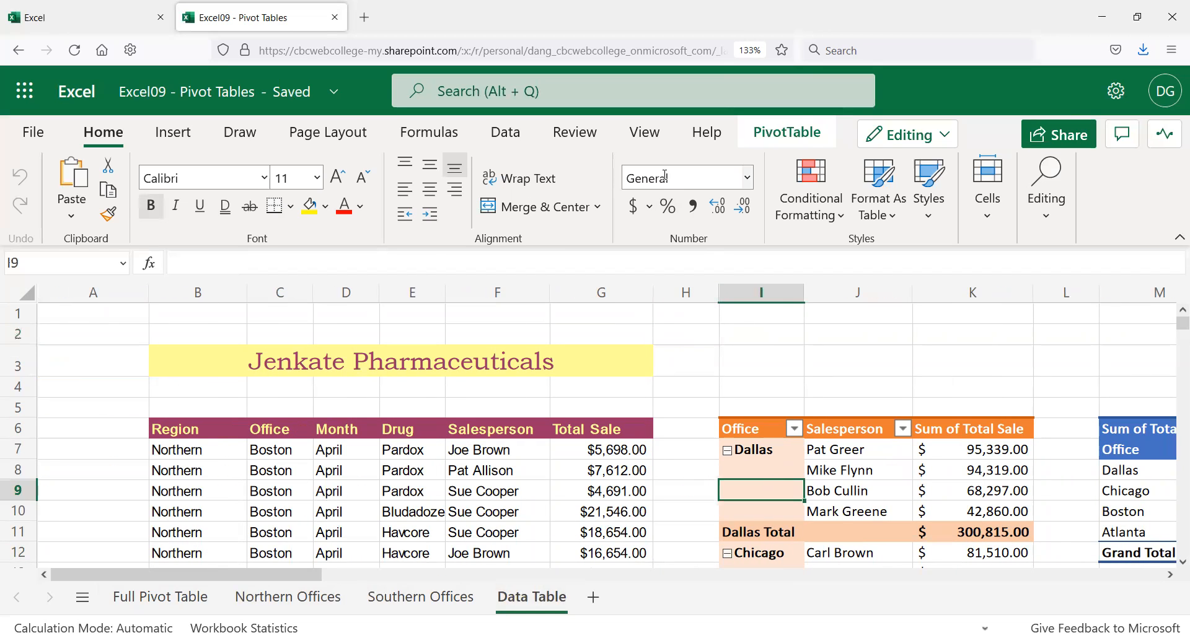
left_click(793, 136)
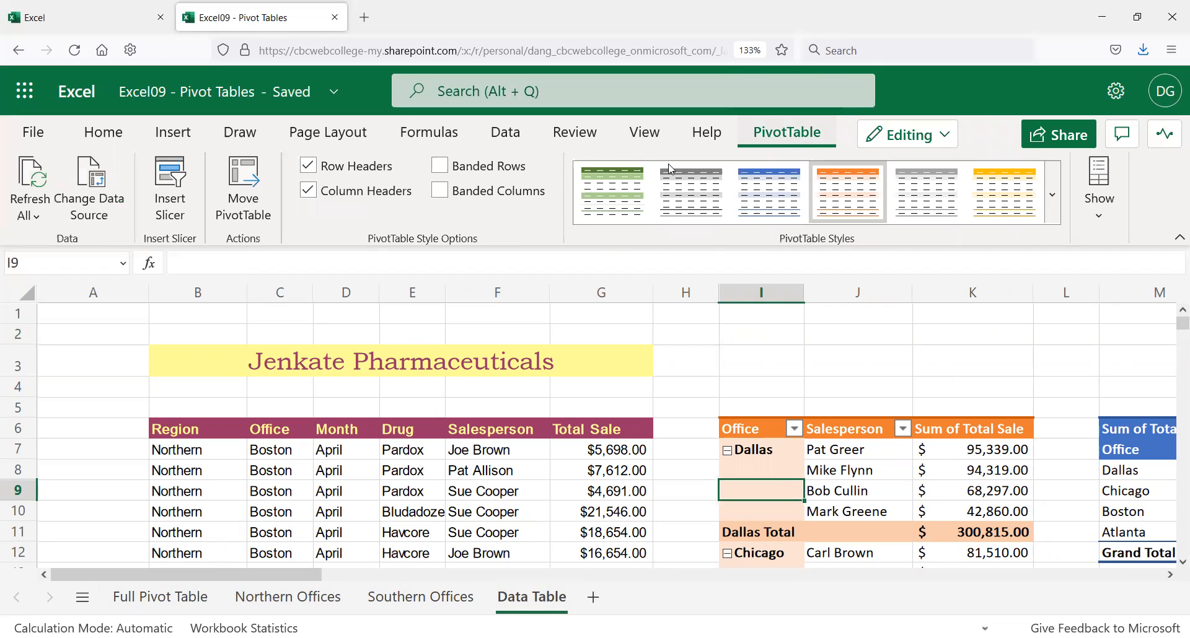
left_click(35, 218)
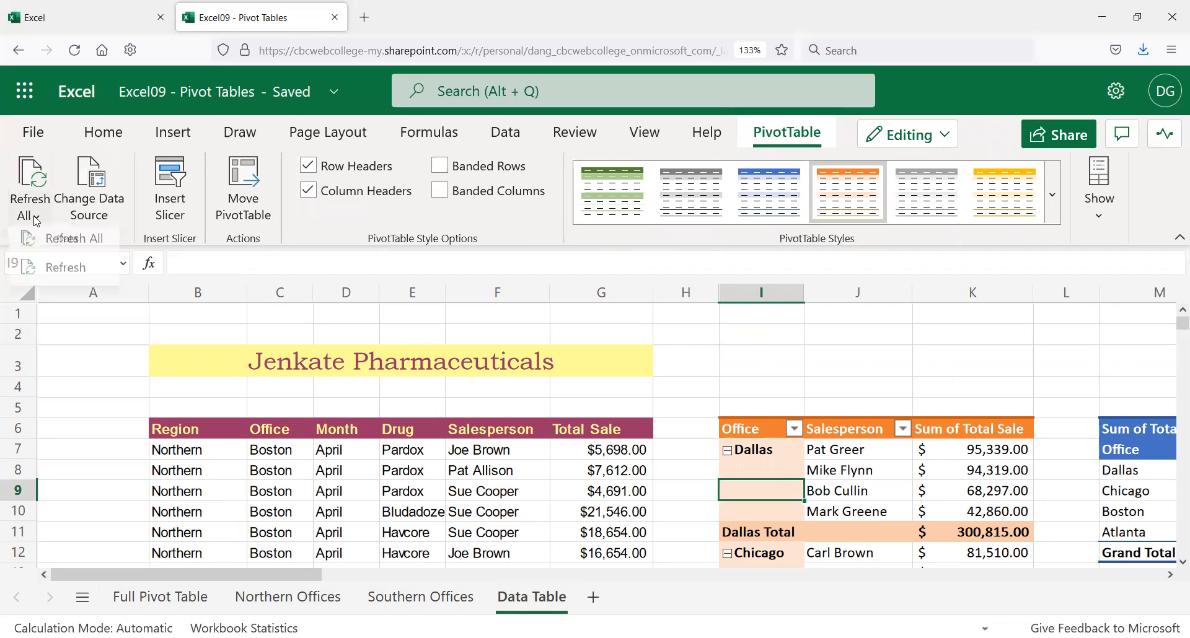
left_click(59, 243)
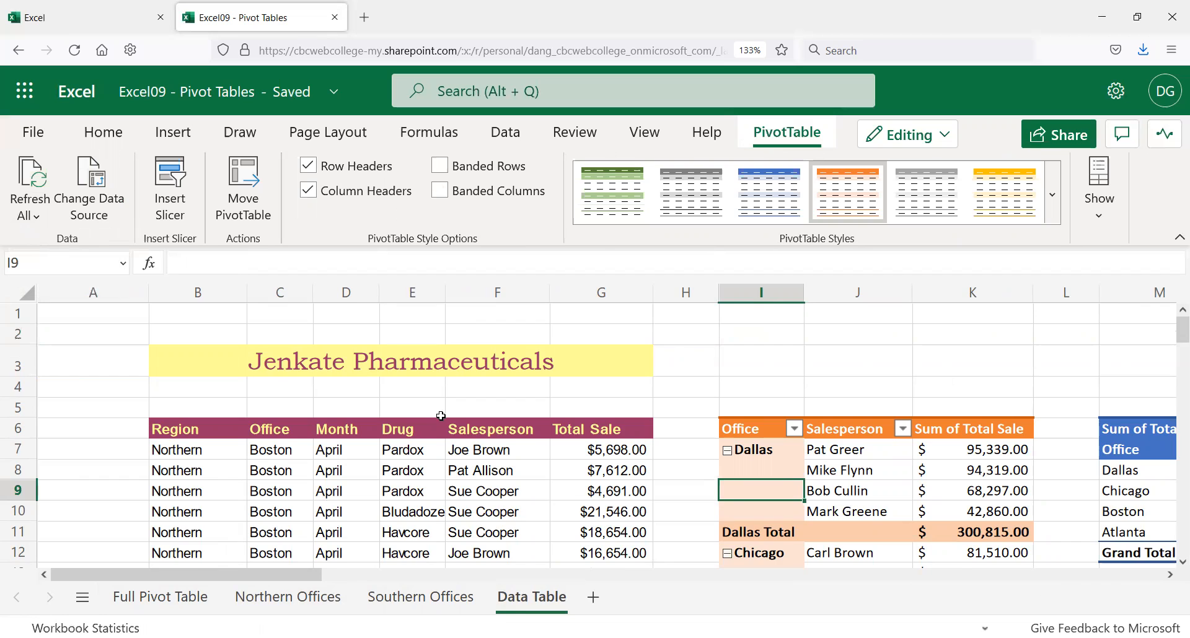
Step: Go to the Northern Offices sheet to view its pivot table with April collapsed
scroll(443, 412, "down", 3)
scroll(443, 413, "down", 2)
scroll(444, 412, "up", 4)
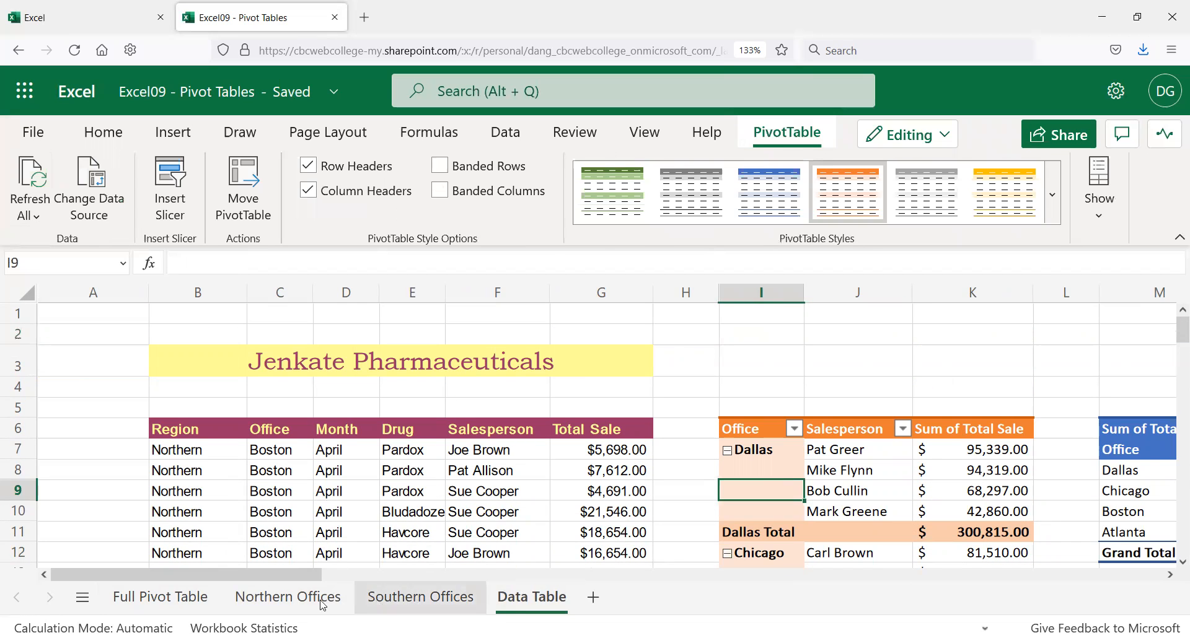
left_click(296, 599)
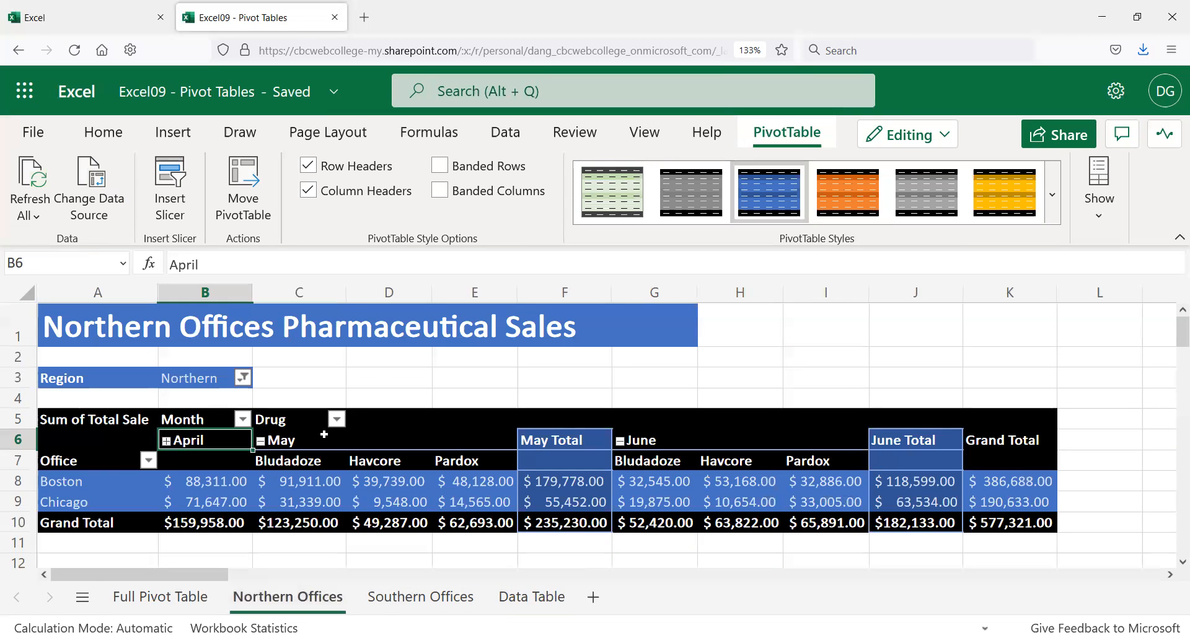
Step: On the Full Pivot Table sheet, review the Atlanta, Chicago and Dallas office rows
left_click(80, 351)
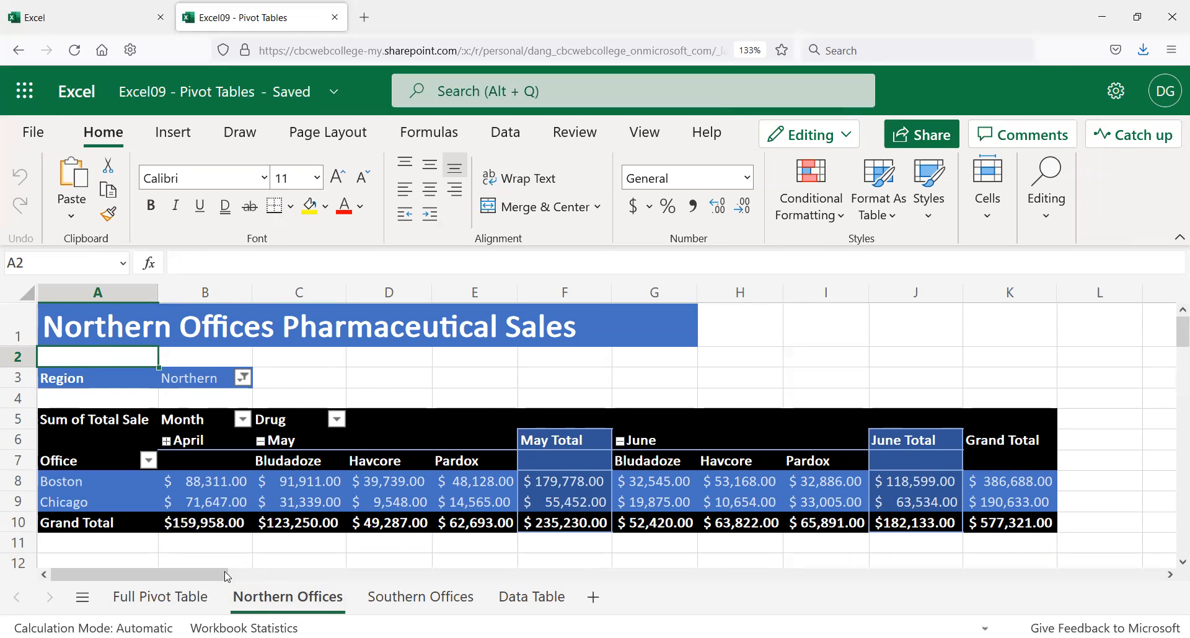
left_click(195, 601)
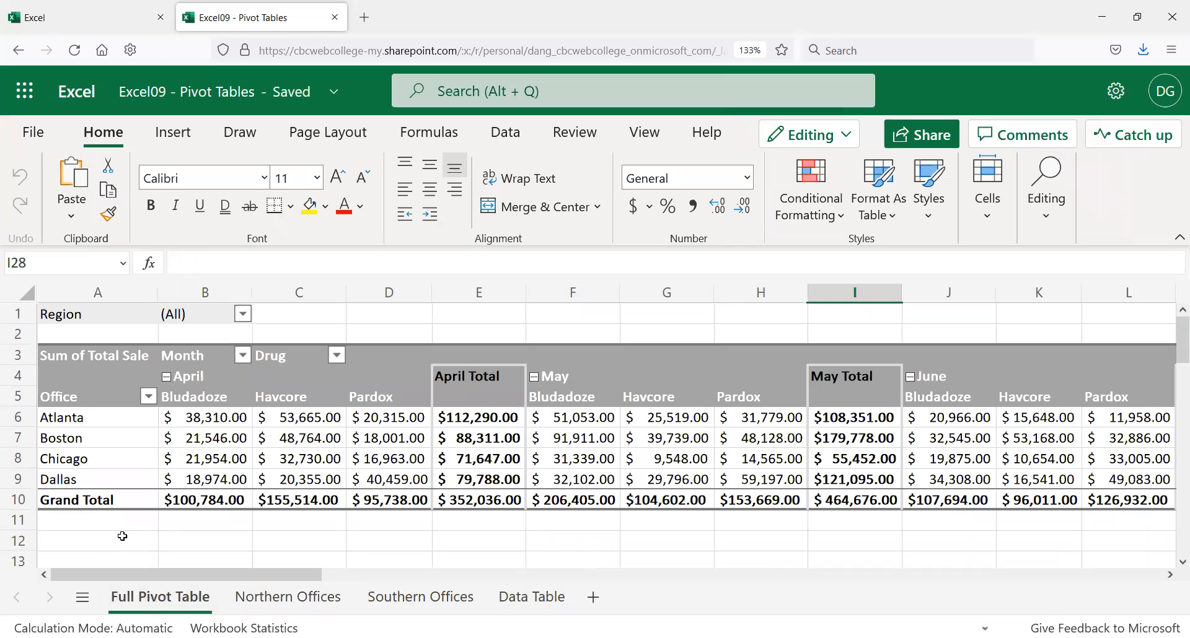
left_click(123, 334)
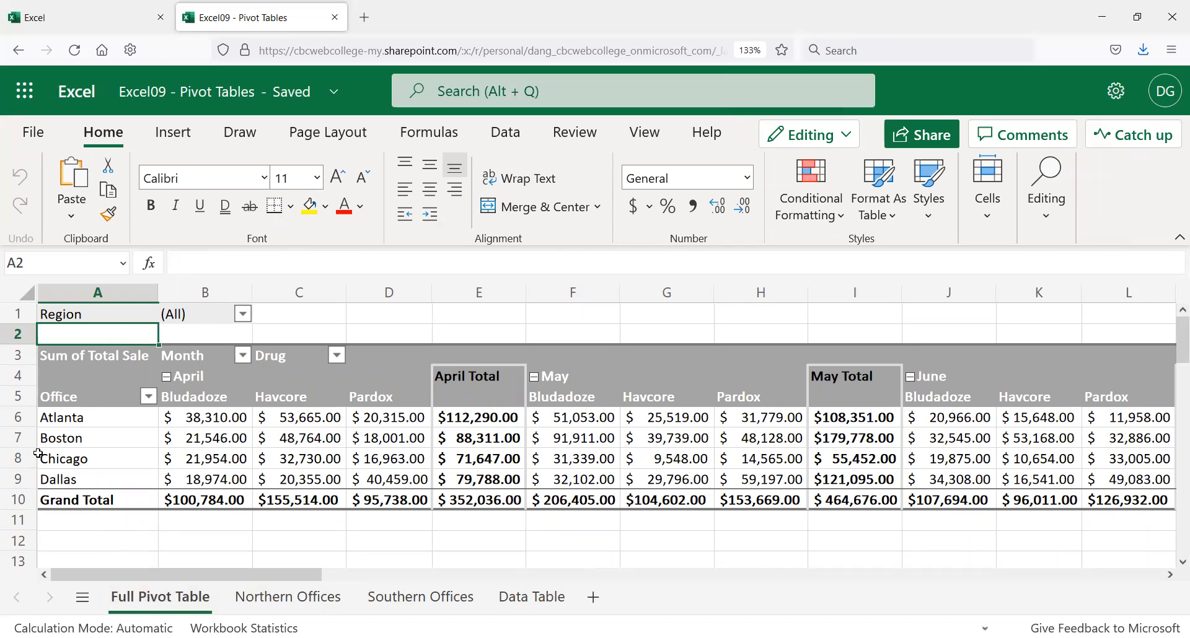
left_click(75, 415)
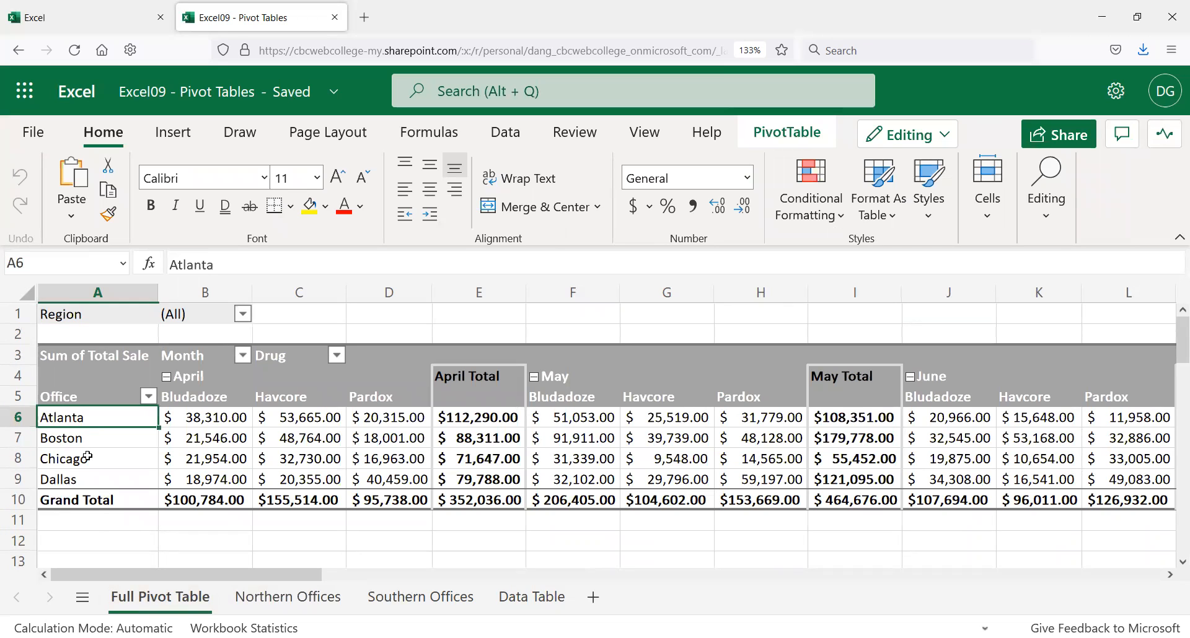
left_click(90, 457)
left_click(91, 477)
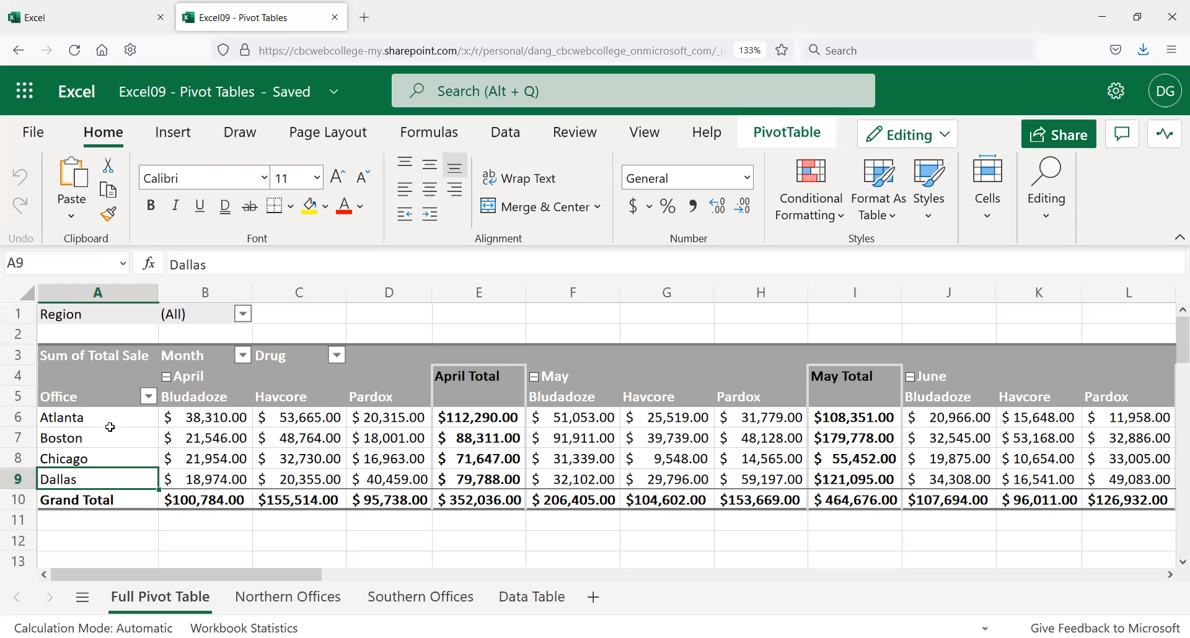
scroll(119, 428, "down", 2)
scroll(107, 462, "up", 2)
Step: Check the April Bludadoze sales values, including Dallas's 18,974, then open the Data Table sheet
left_click(226, 398)
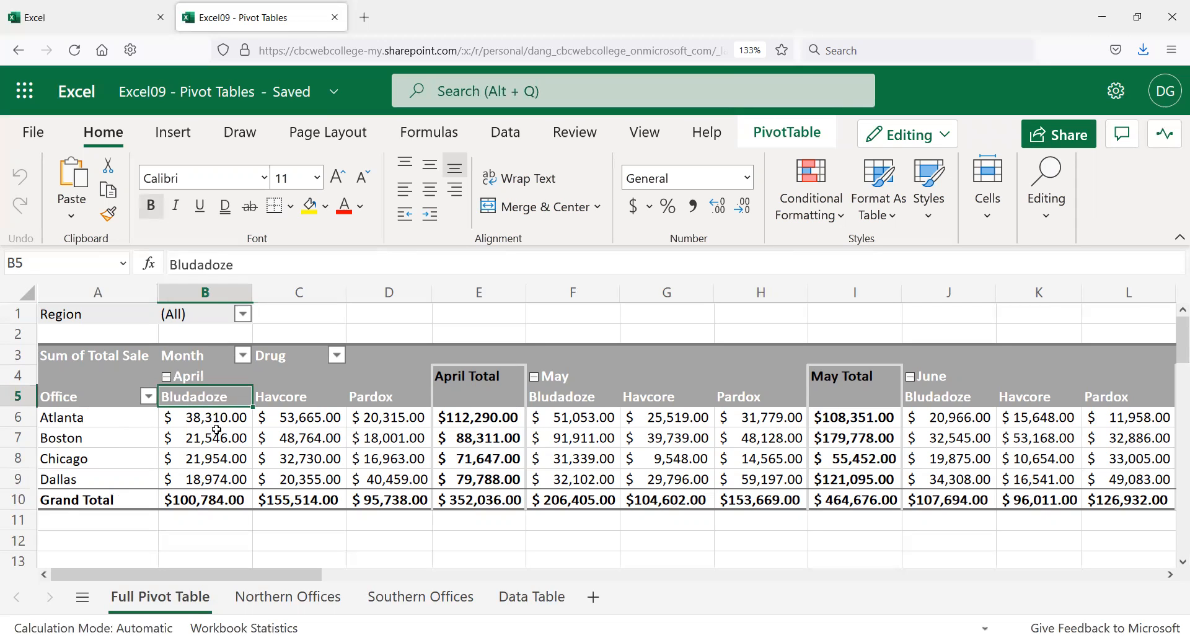
left_click(225, 476)
left_click(218, 414)
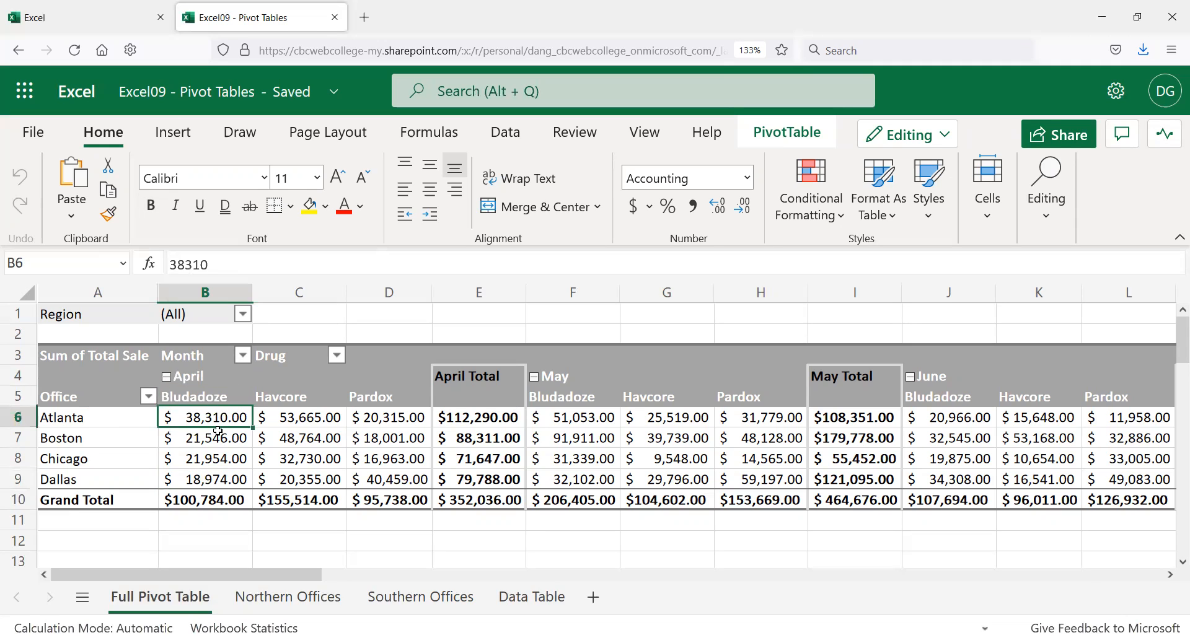
left_click(217, 481)
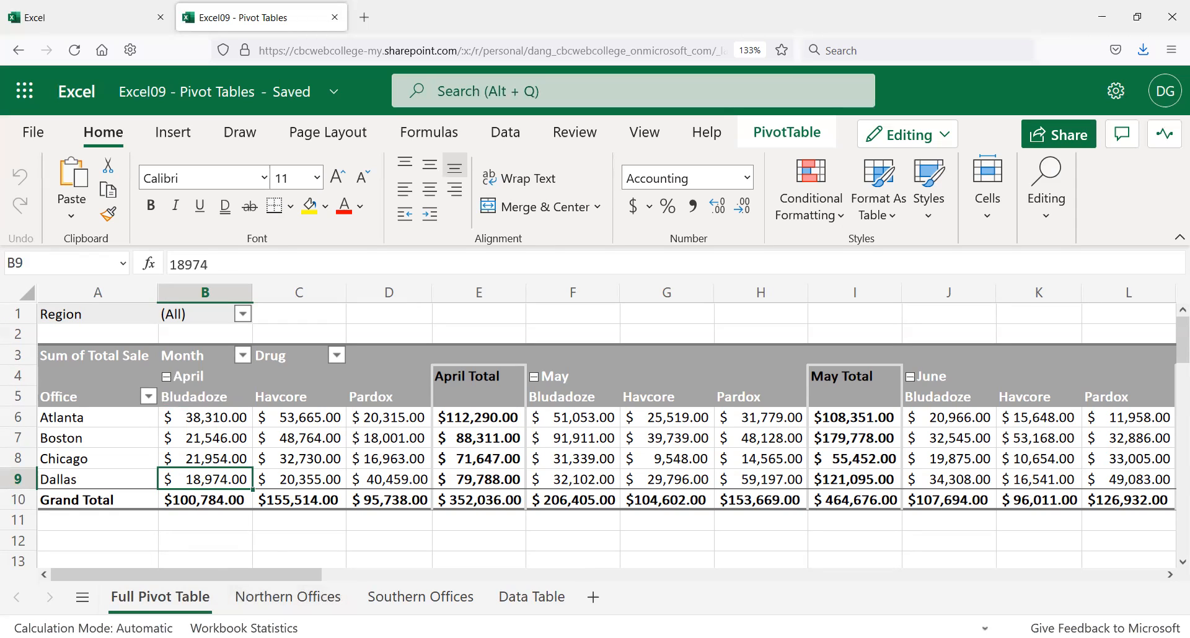
left_click(551, 602)
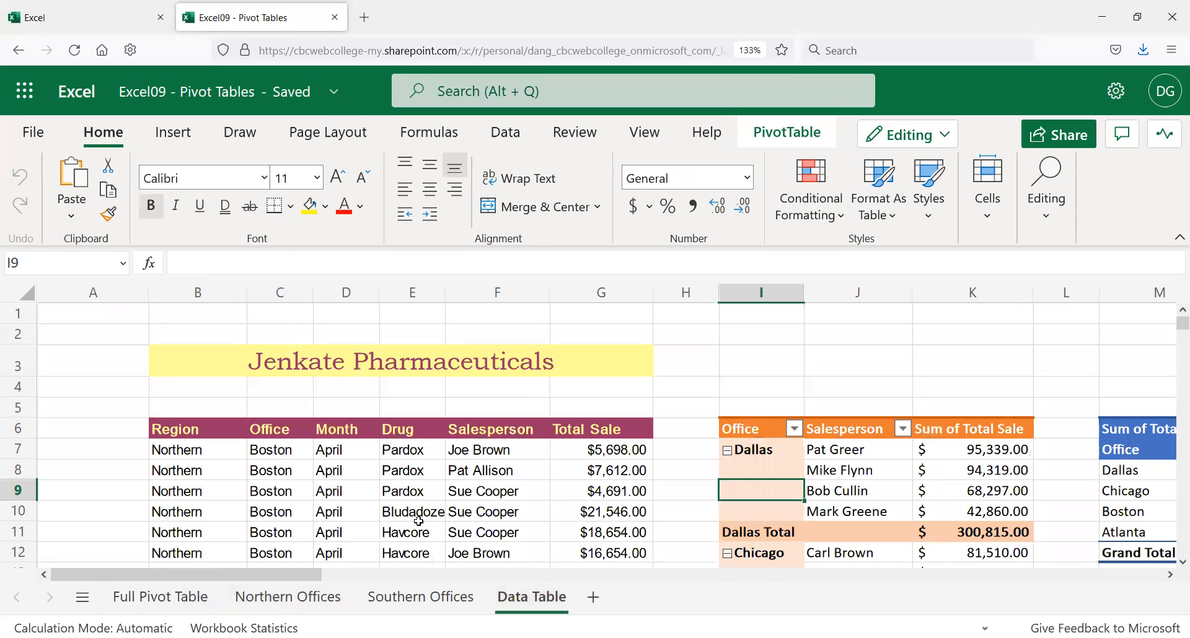
Step: Select the Dallas Total Sale cells in column G to check their sum, then return to Full Pivot Table
scroll(384, 496, "down", 6)
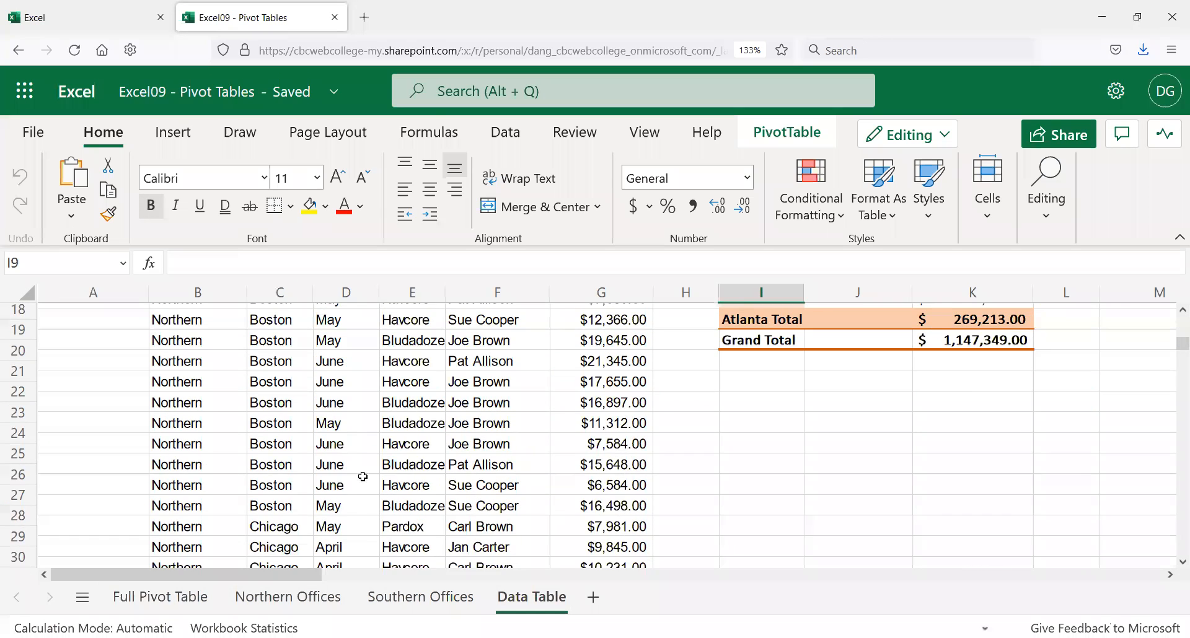
scroll(363, 477, "down", 14)
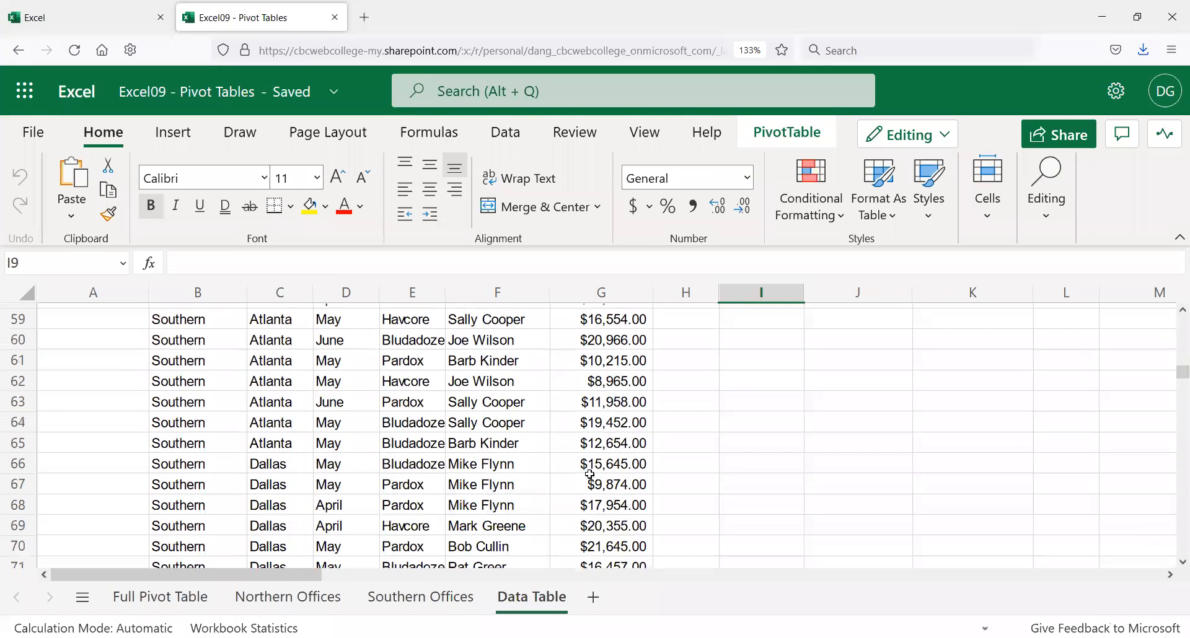
left_click_drag(615, 468, 632, 417)
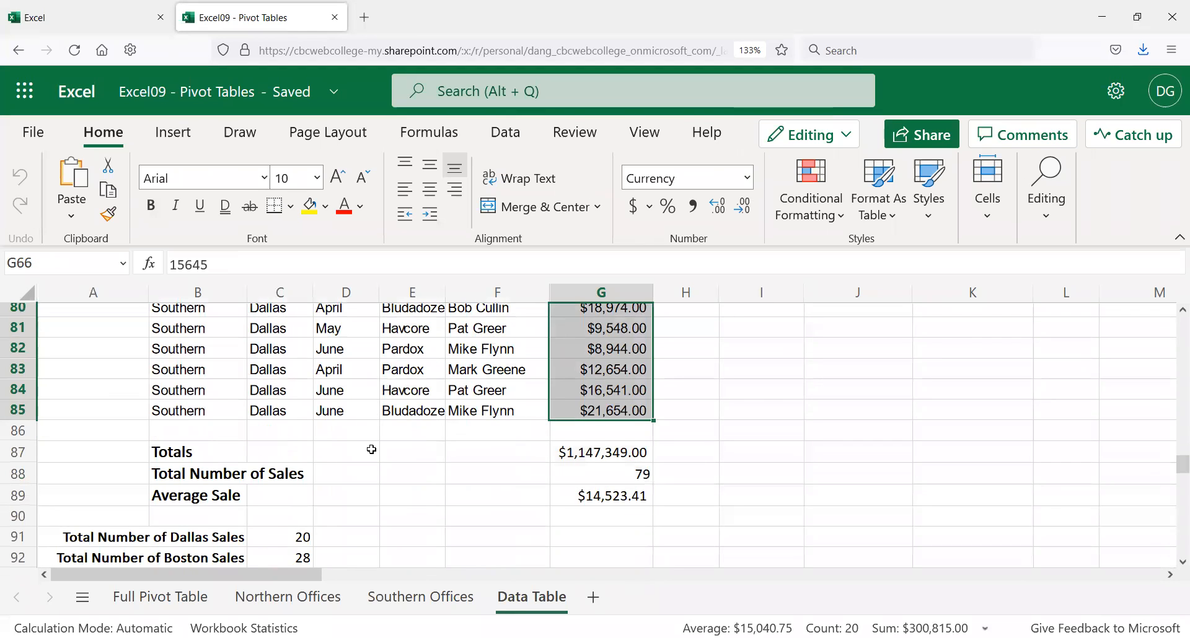
left_click(153, 598)
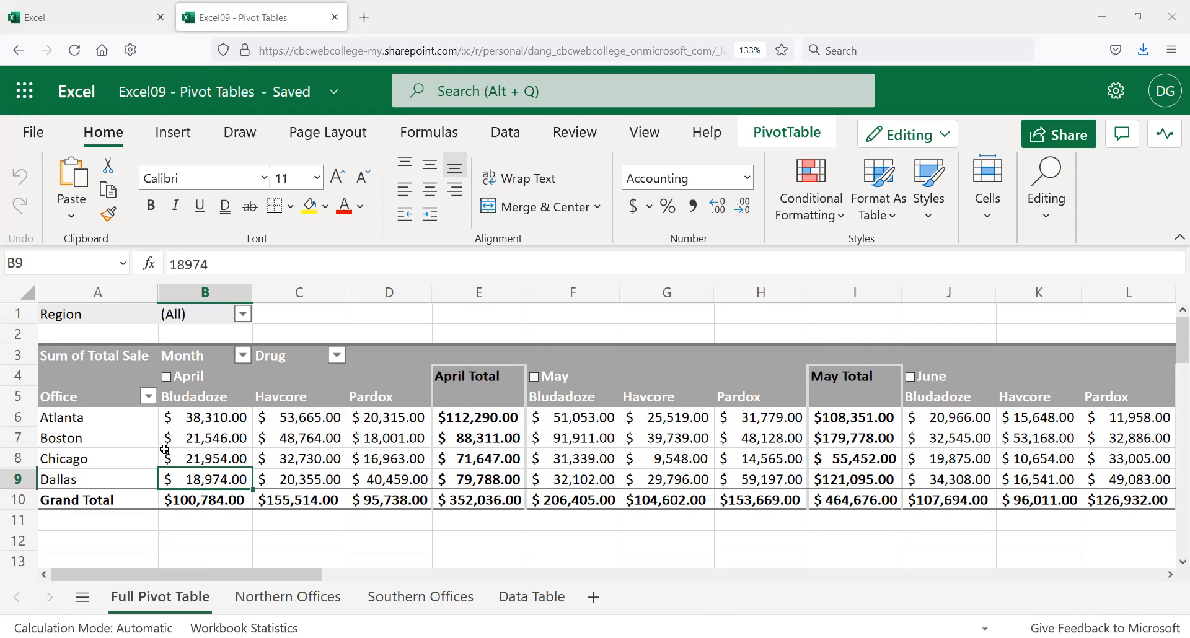
left_click(114, 374)
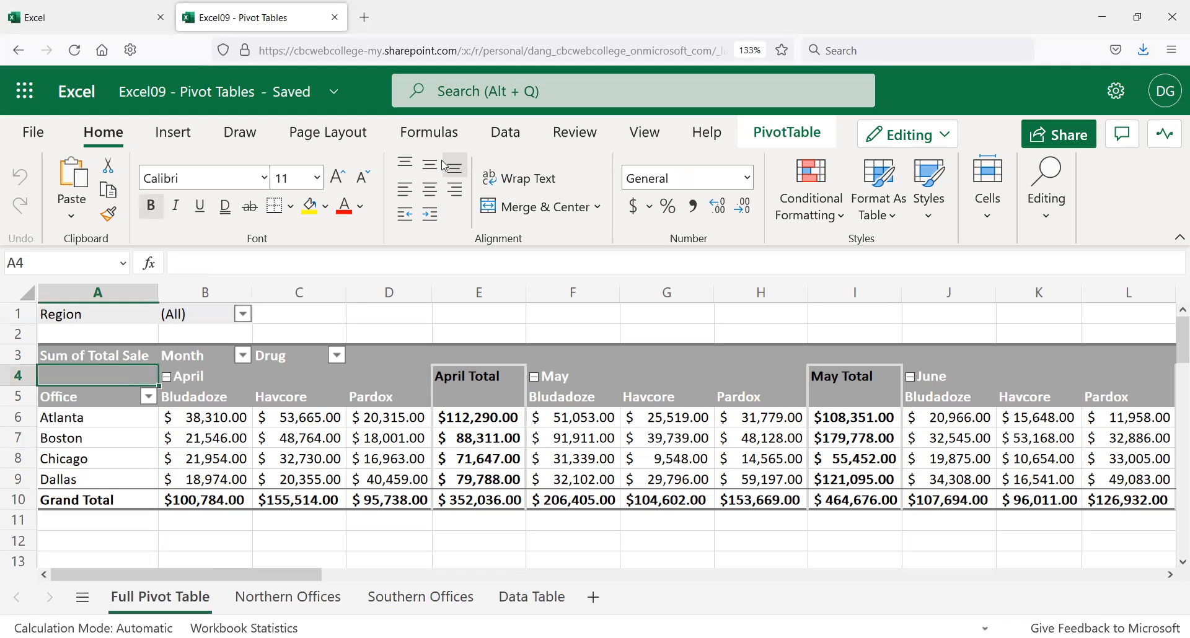
left_click(780, 136)
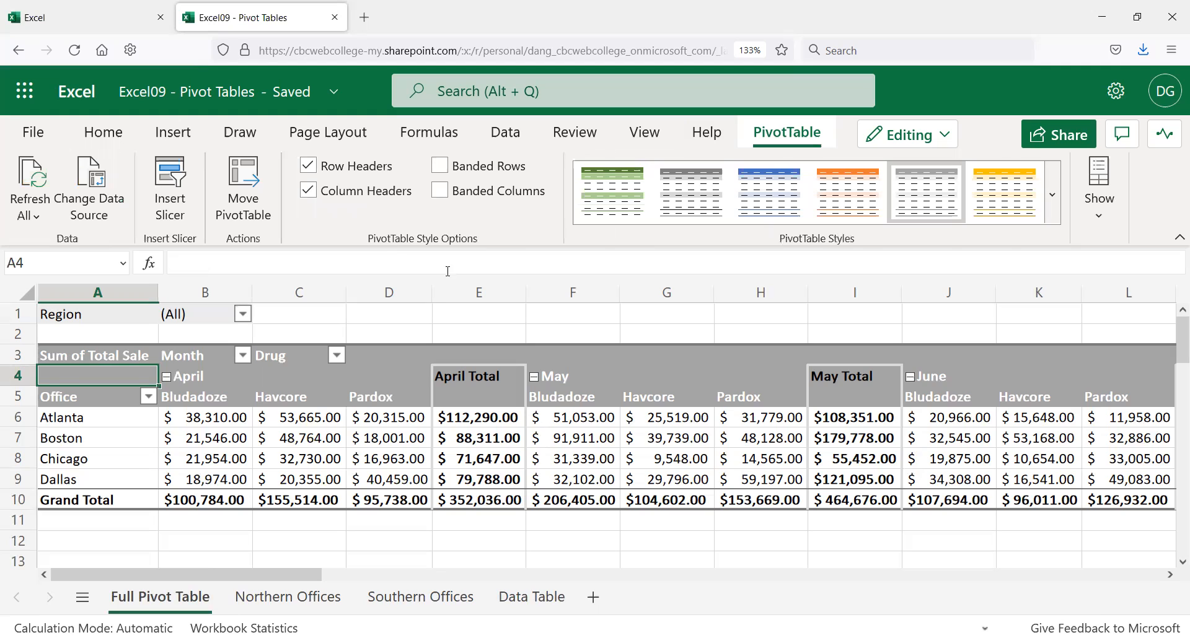
left_click(1101, 185)
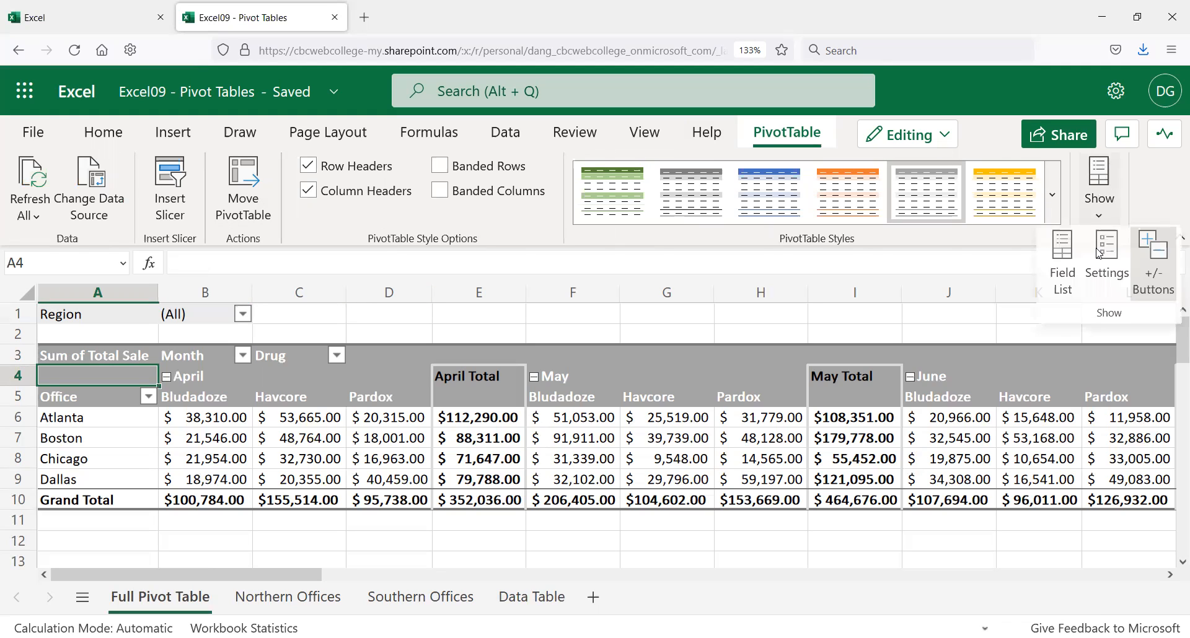
left_click(1059, 285)
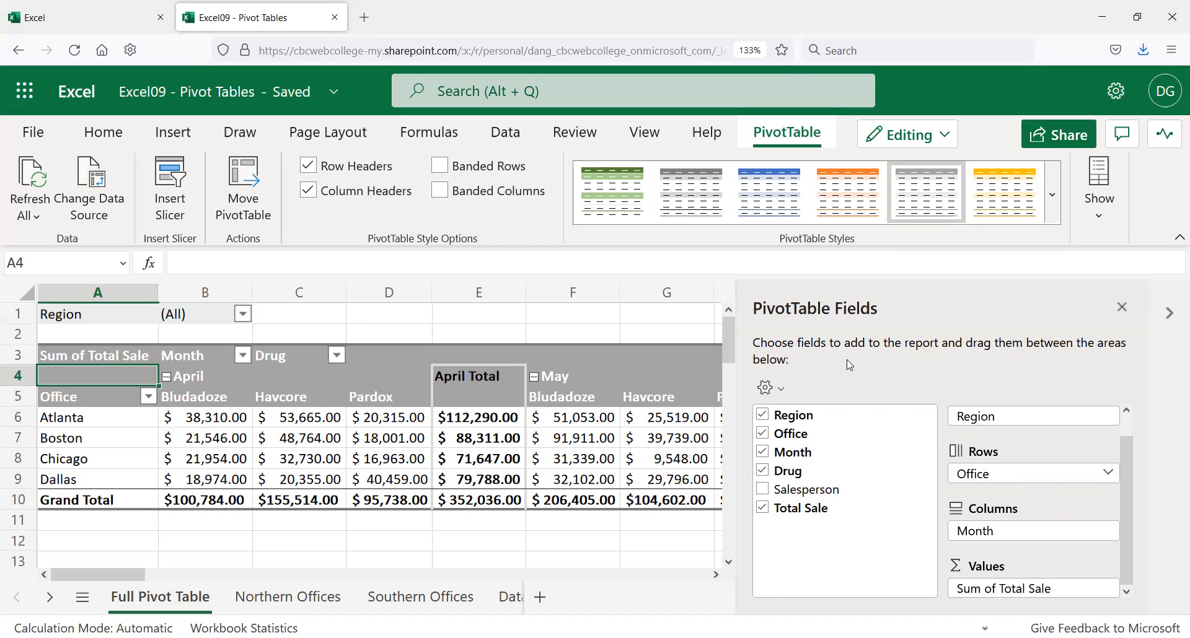
left_click(1122, 306)
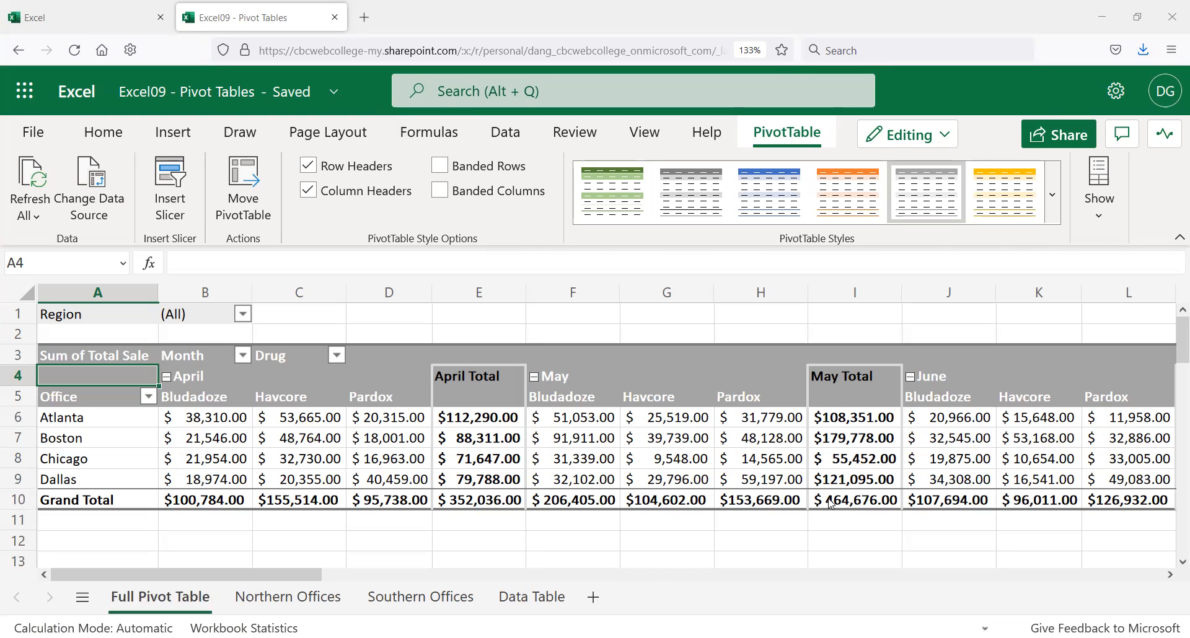
scroll(545, 539, "down", 2)
scroll(545, 539, "up", 2)
left_click_drag(465, 374, 454, 507)
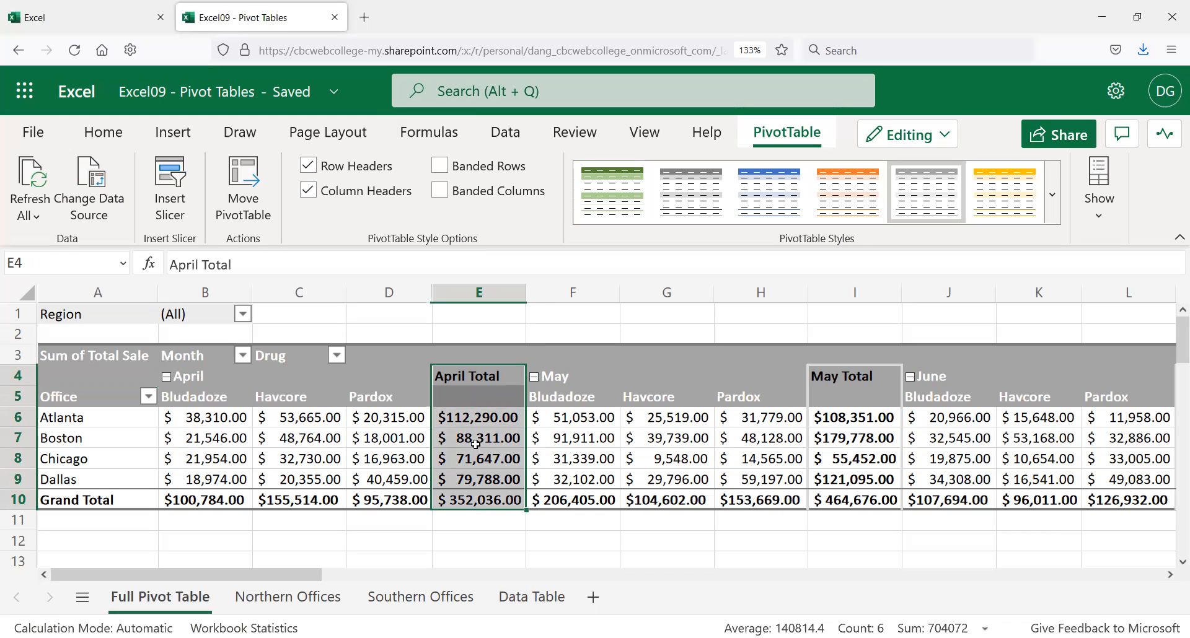
left_click(411, 359)
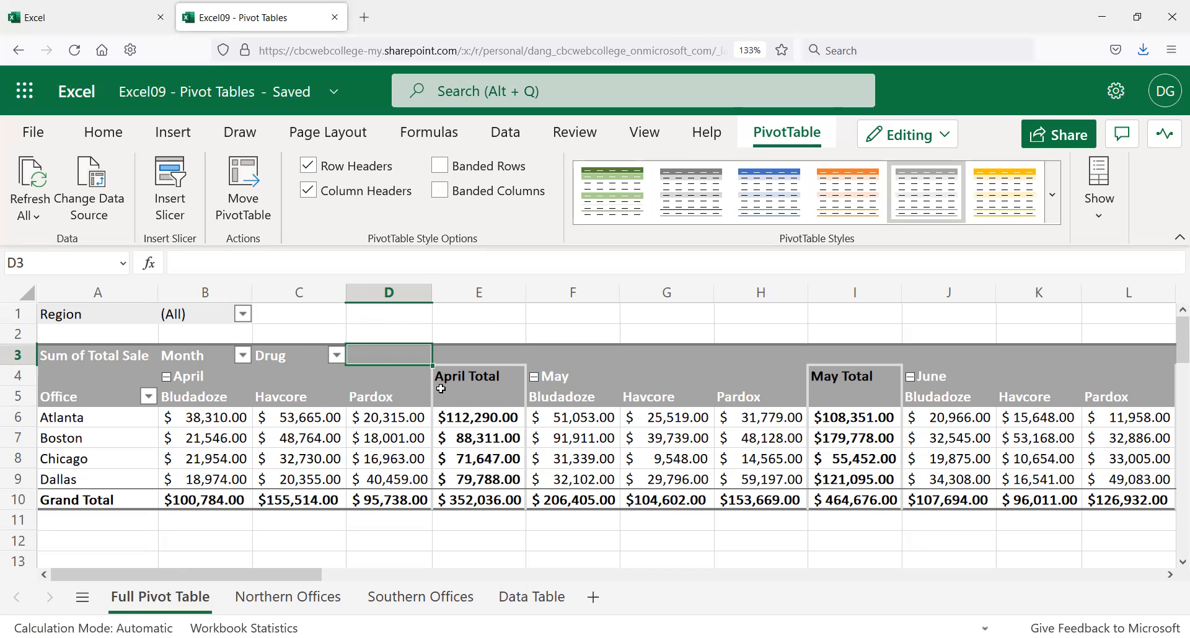
left_click(616, 355)
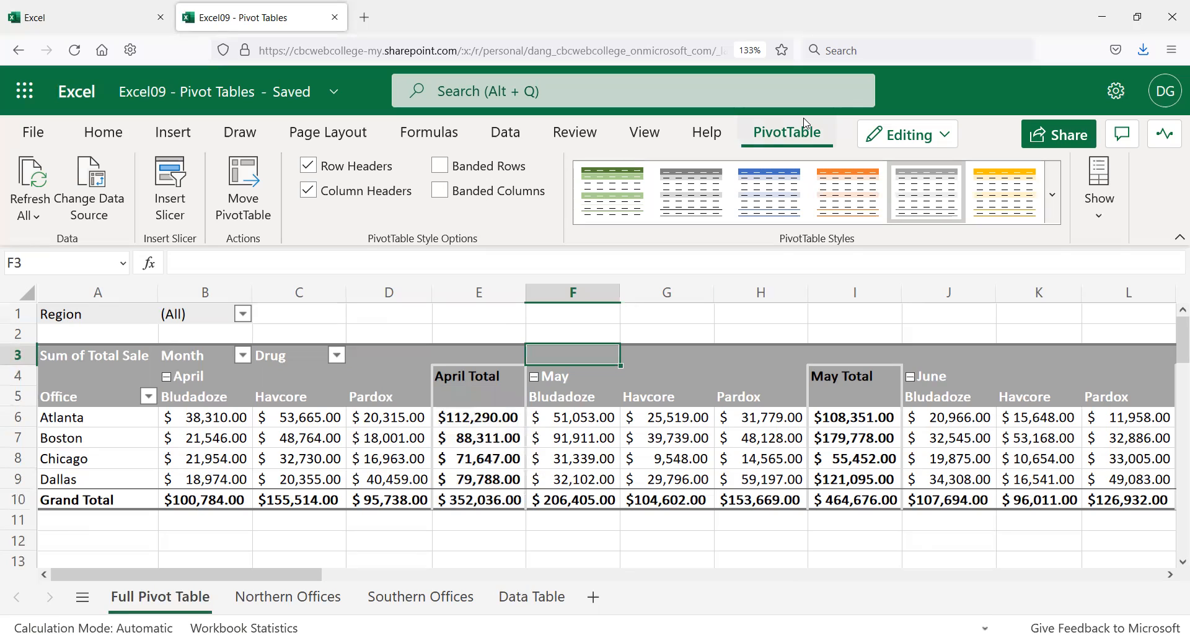